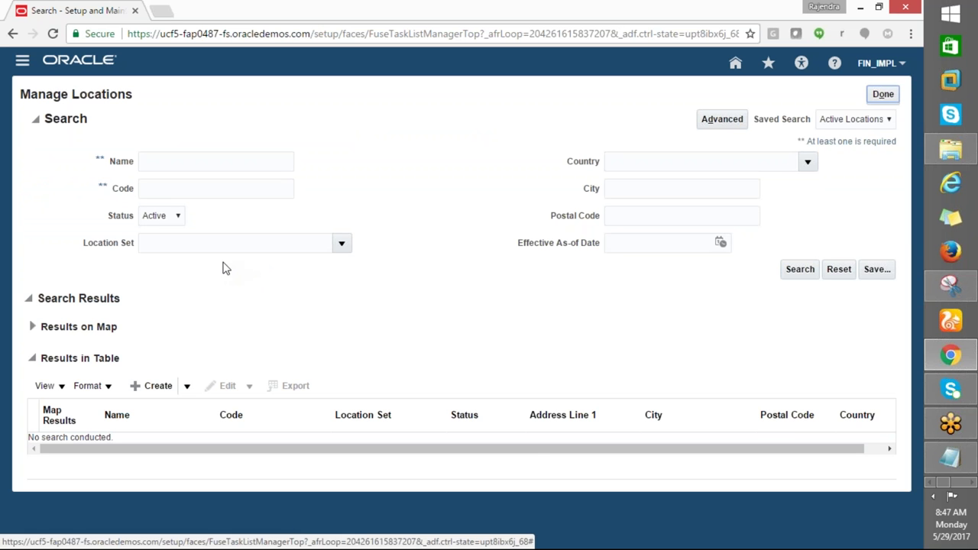
Start a new location in the Common Set, entering GE_LOCATION as its name and code
left_click(147, 387)
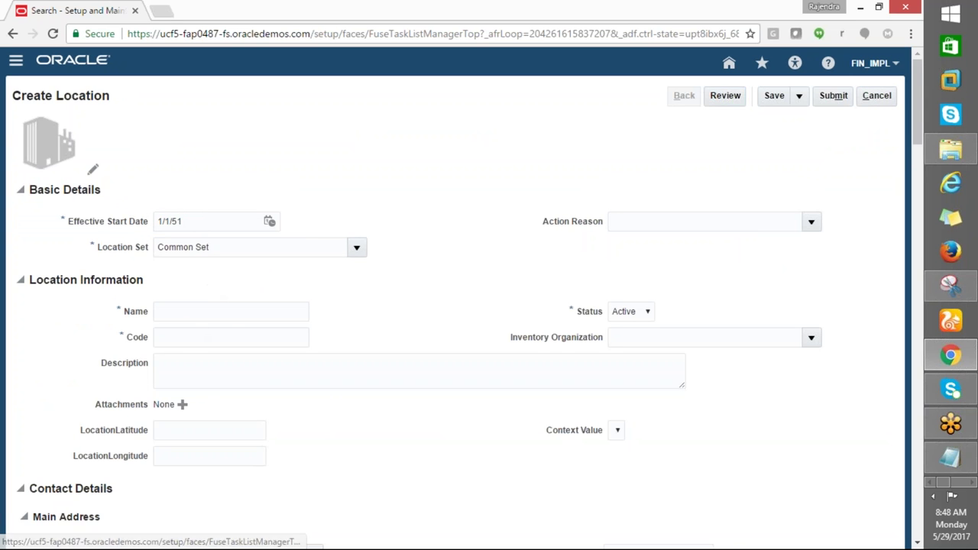
left_click(239, 315)
scroll(242, 321, "down", 1)
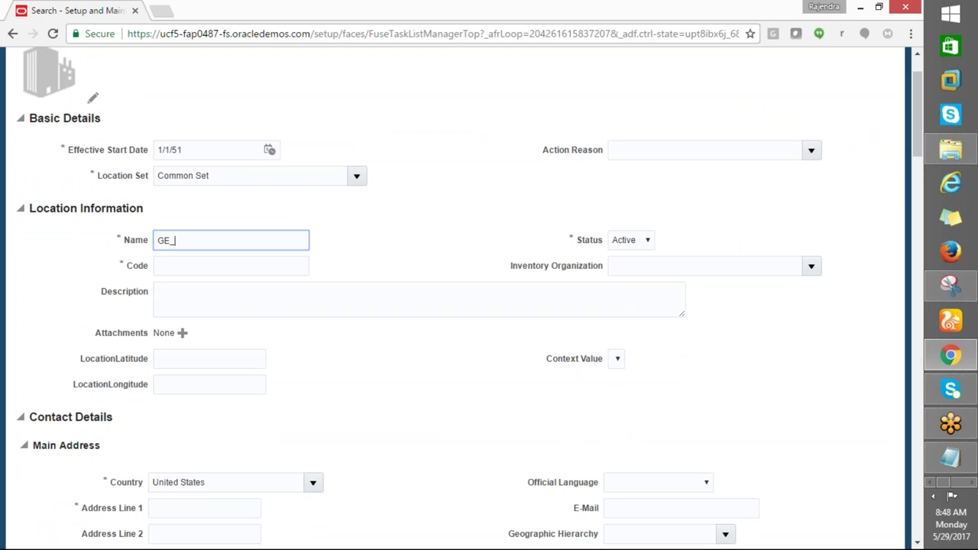
type("GE_LOCATION")
key("Tab")
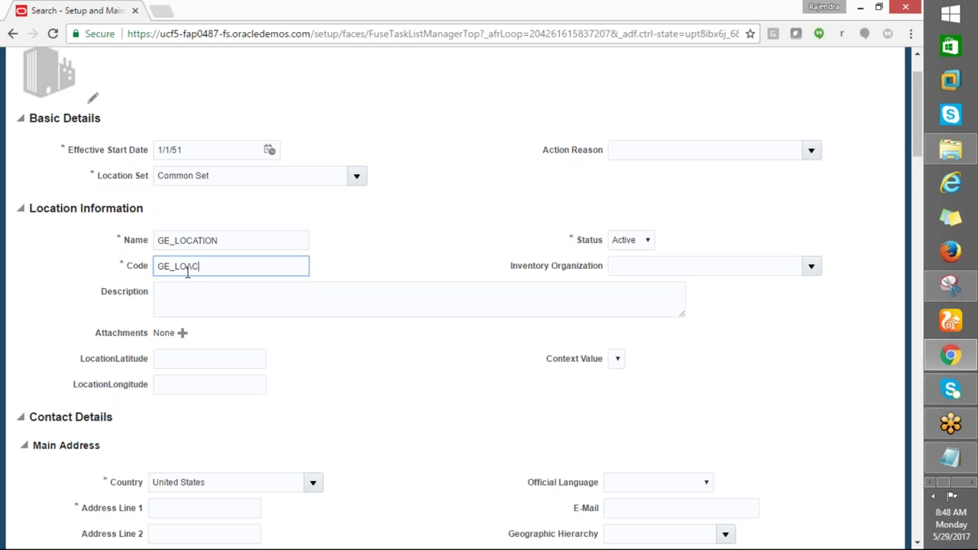
key("Tab")
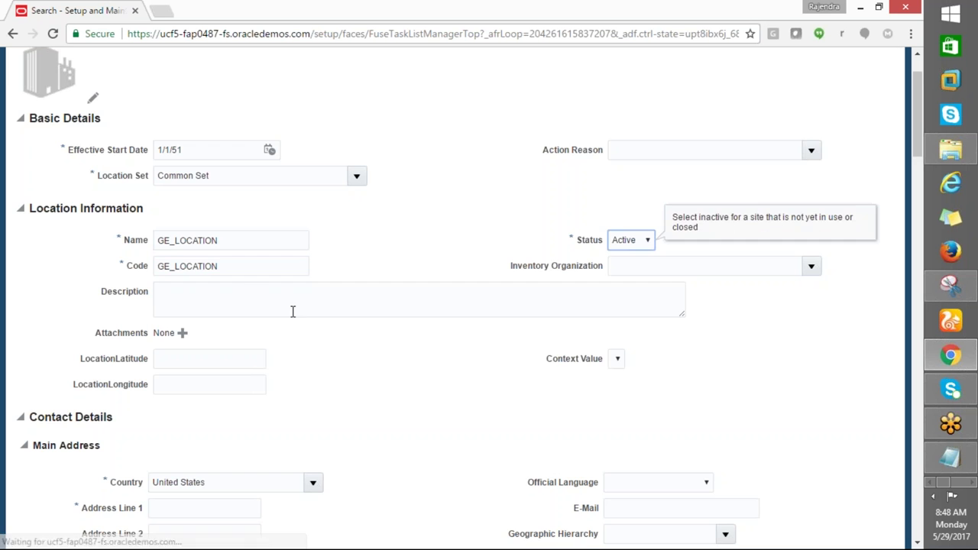
Bring up the ZIP Code choices in the Main Address section
scroll(194, 336, "down", 2)
scroll(458, 298, "down", 2)
left_click(182, 353)
left_click(313, 351)
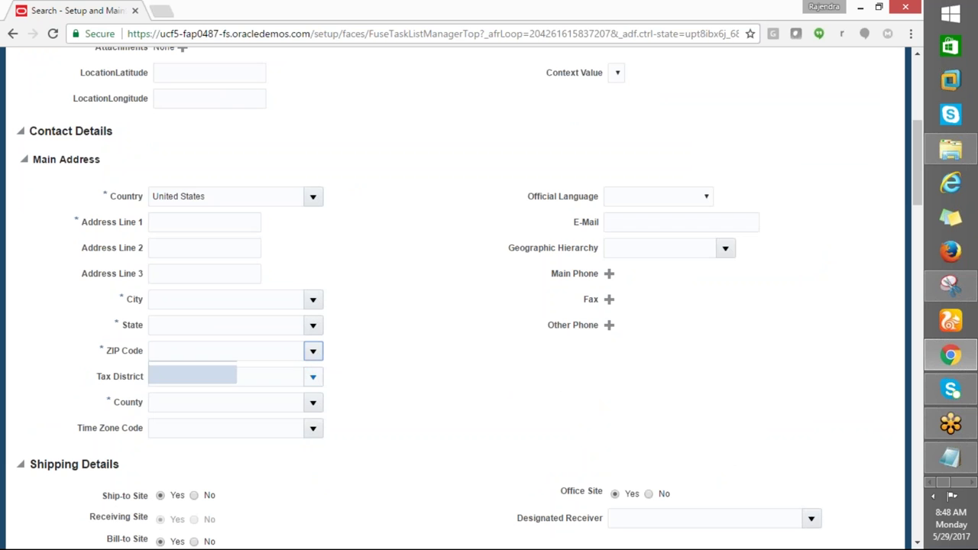
Set the address ZIP code to 10001, Manhattan, New York
left_click(160, 352)
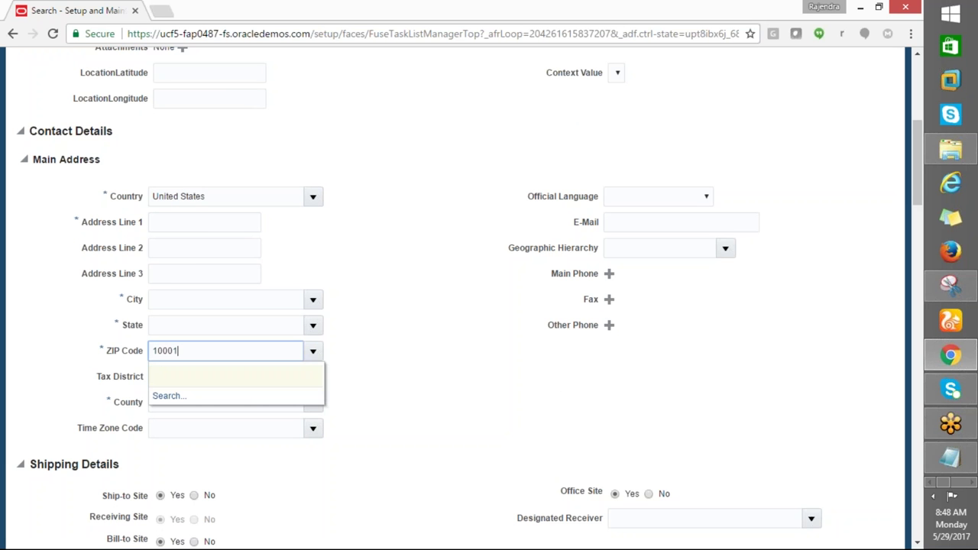
left_click(153, 376)
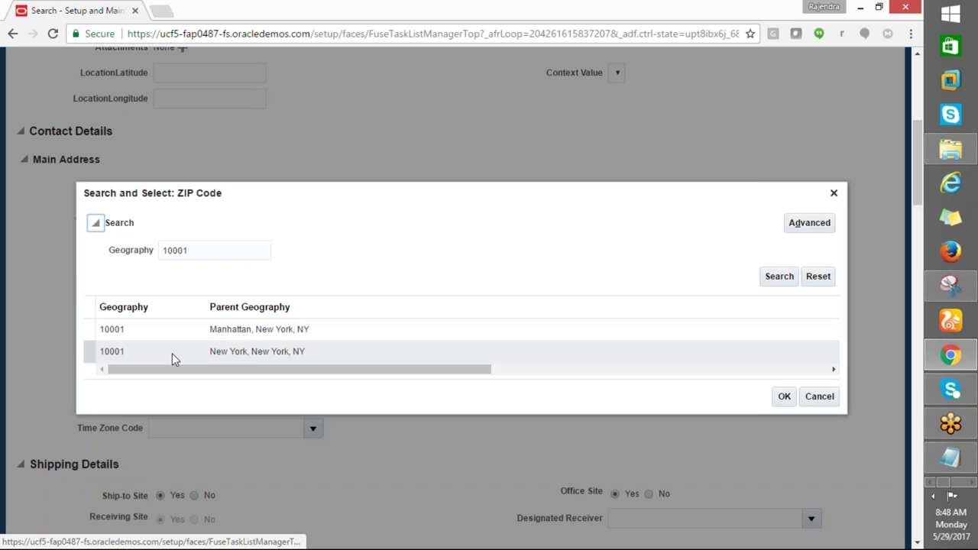
left_click(162, 333)
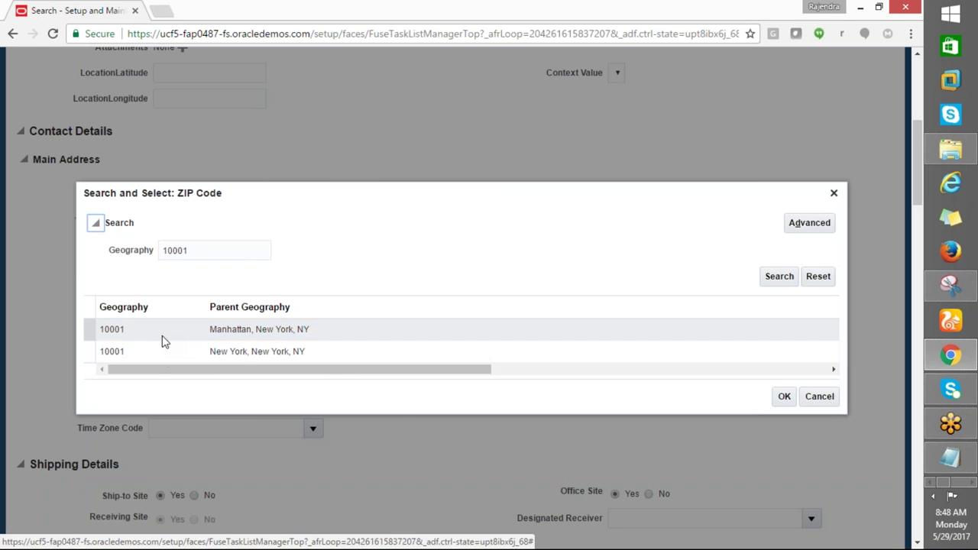
left_click(781, 398)
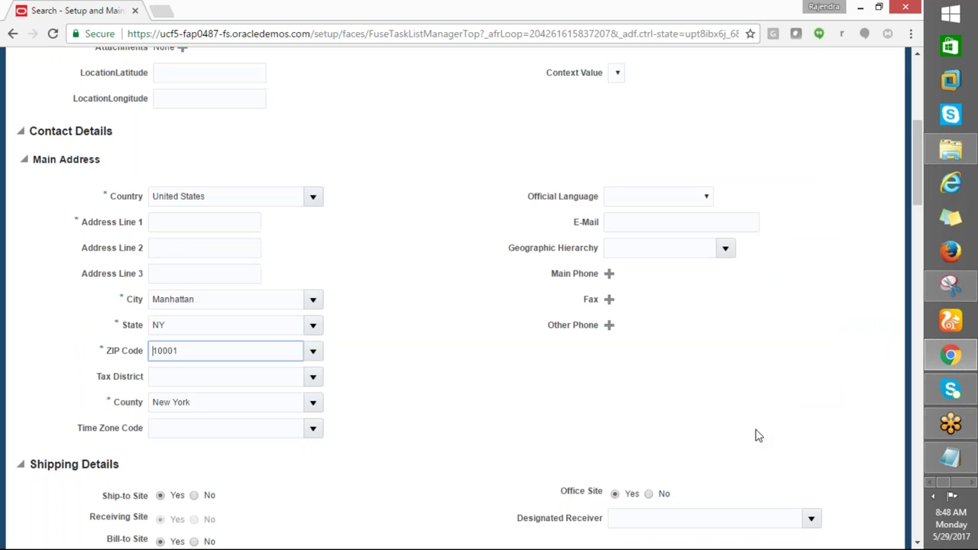
Enter GE_LOCATION as Address Line 1
left_click(183, 226)
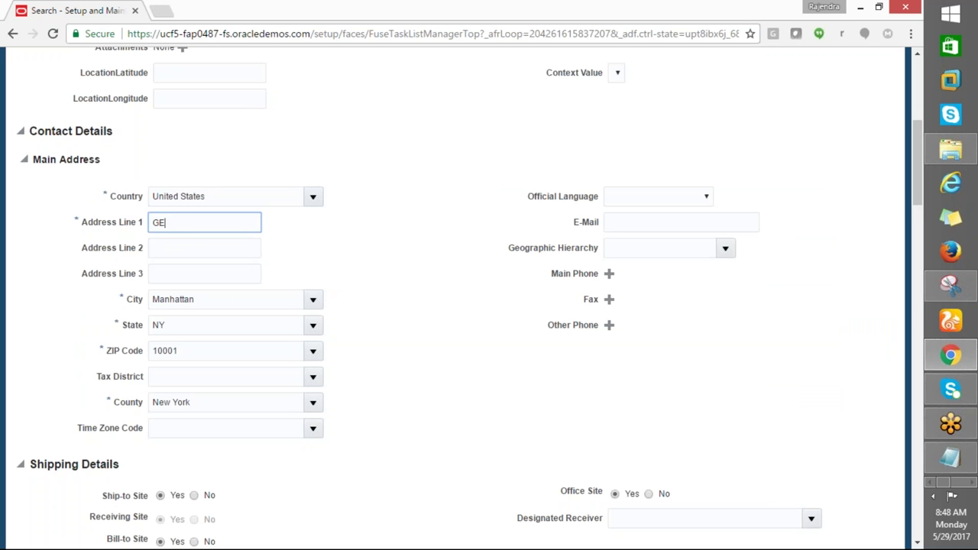
type("GE_LOCATION")
key("Tab")
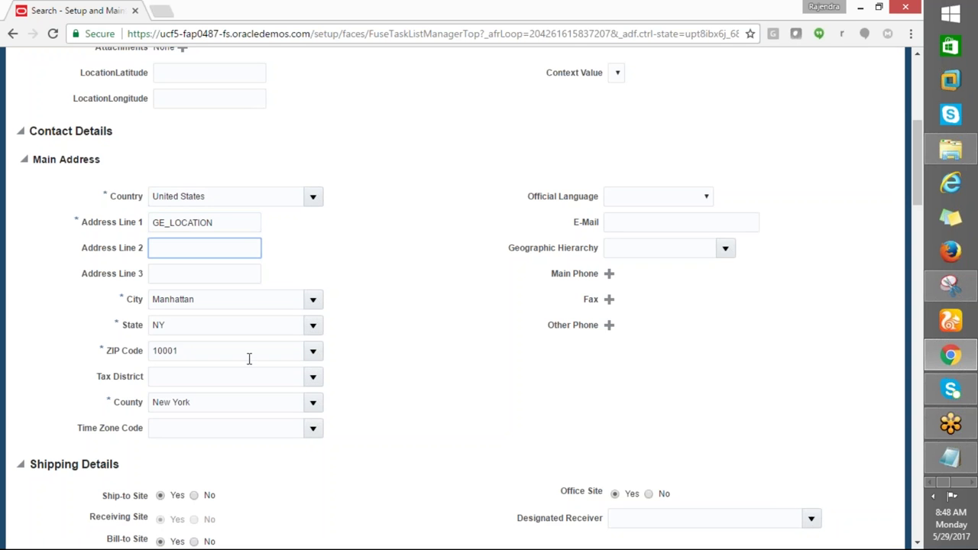
scroll(239, 407, "down", 1)
scroll(239, 418, "down", 10)
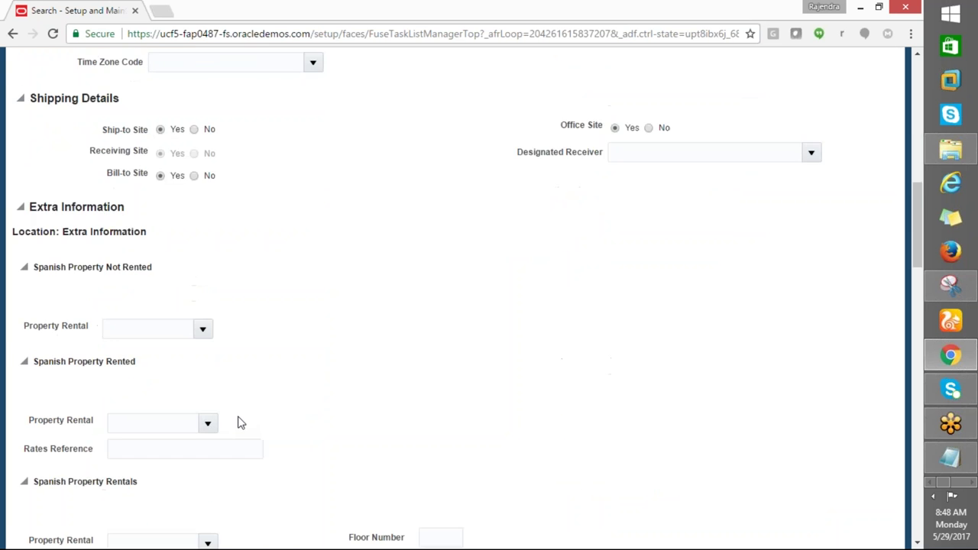
scroll(240, 420, "up", 12)
scroll(240, 417, "up", 3)
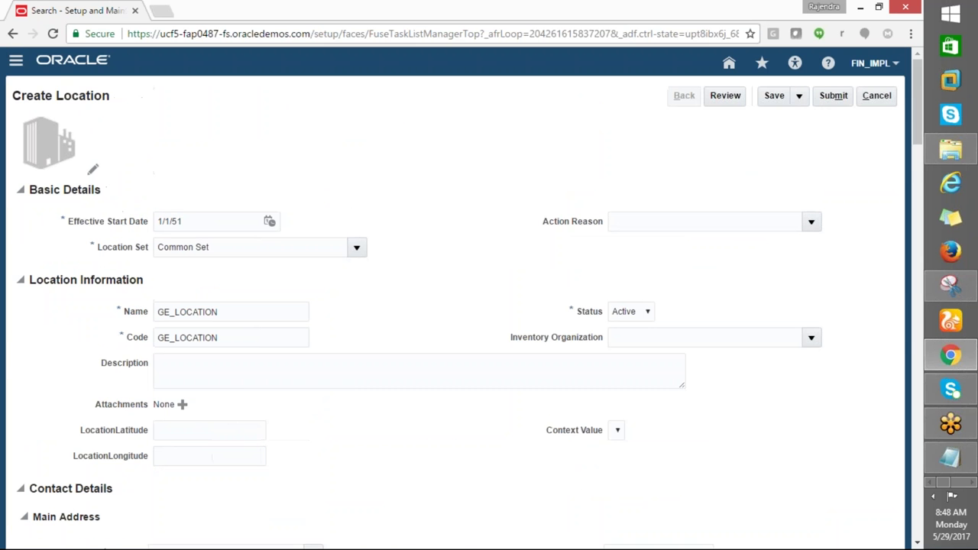
Save the GE_LOCATION location and submit it
left_click(775, 96)
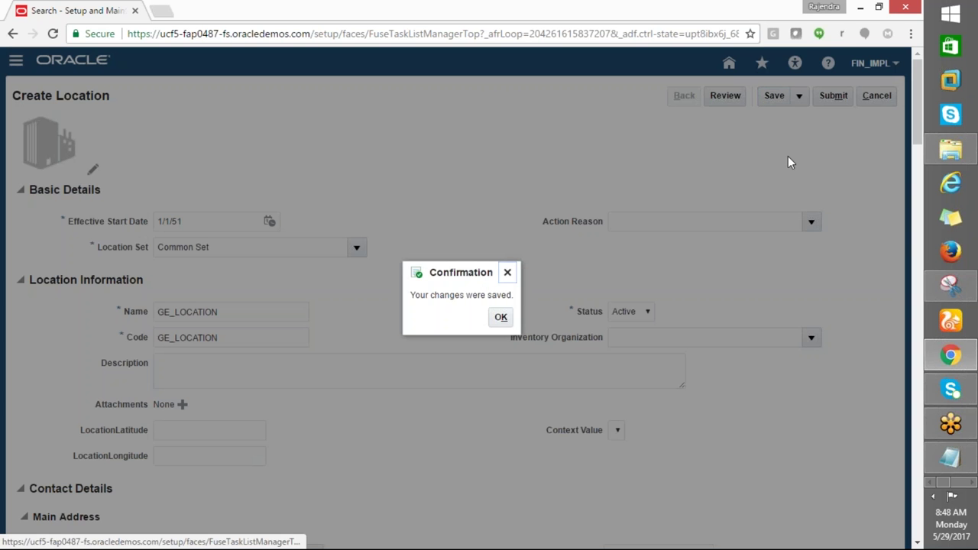
left_click(500, 317)
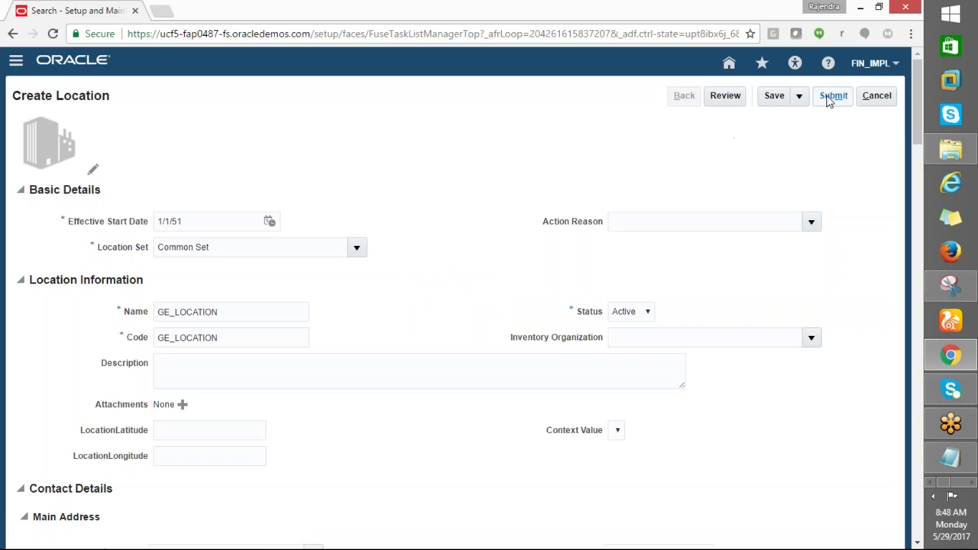
left_click(829, 96)
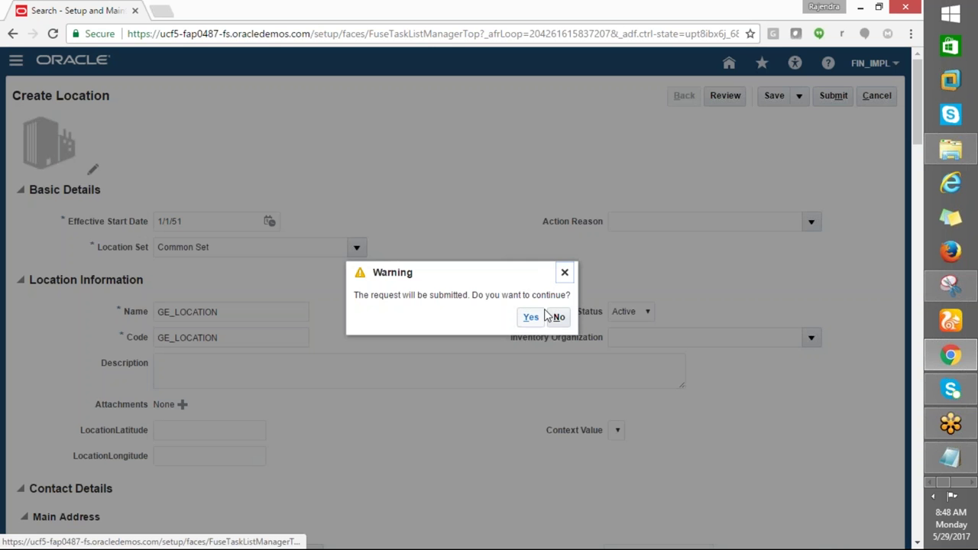
left_click(532, 319)
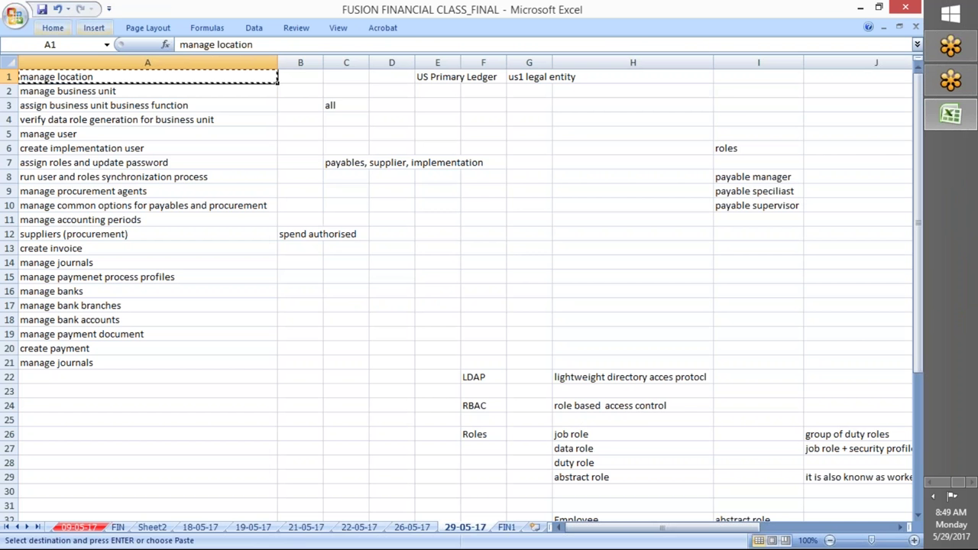
In the workbook, fill the manage location note yellow and copy the manage business unit text
left_click(53, 27)
left_click(197, 66)
left_click(84, 92)
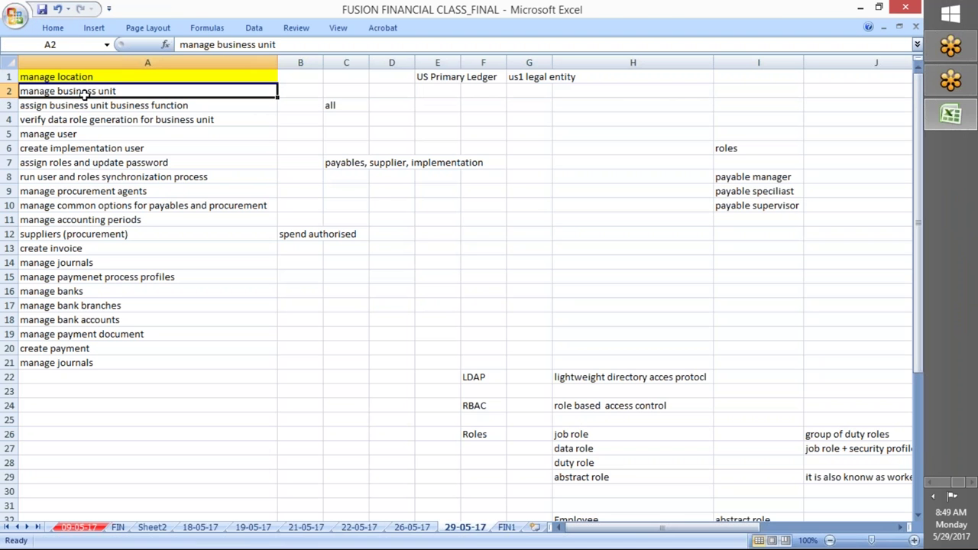
key("ctrl+c")
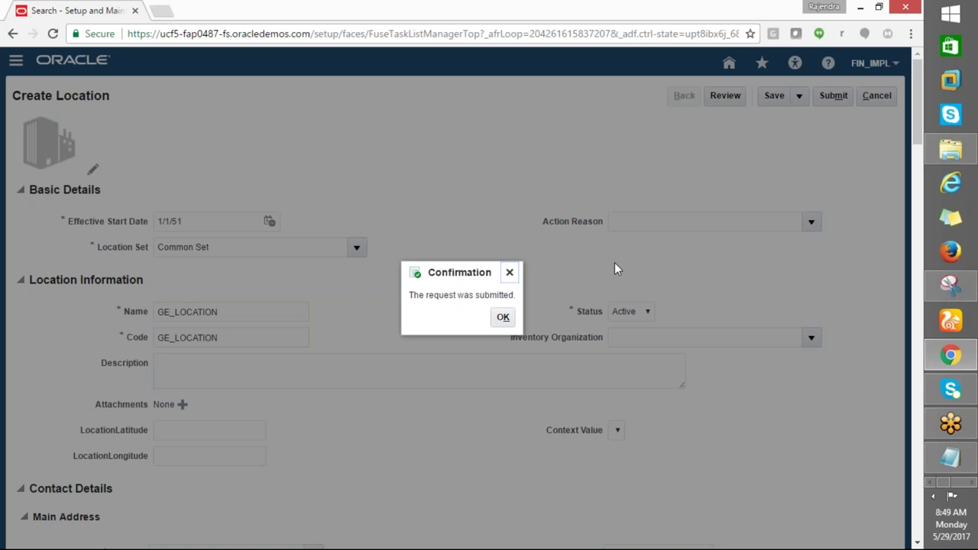
Close the locations task, search setup tasks for 'manage business unit', and open Manage Business Unit
left_click(502, 317)
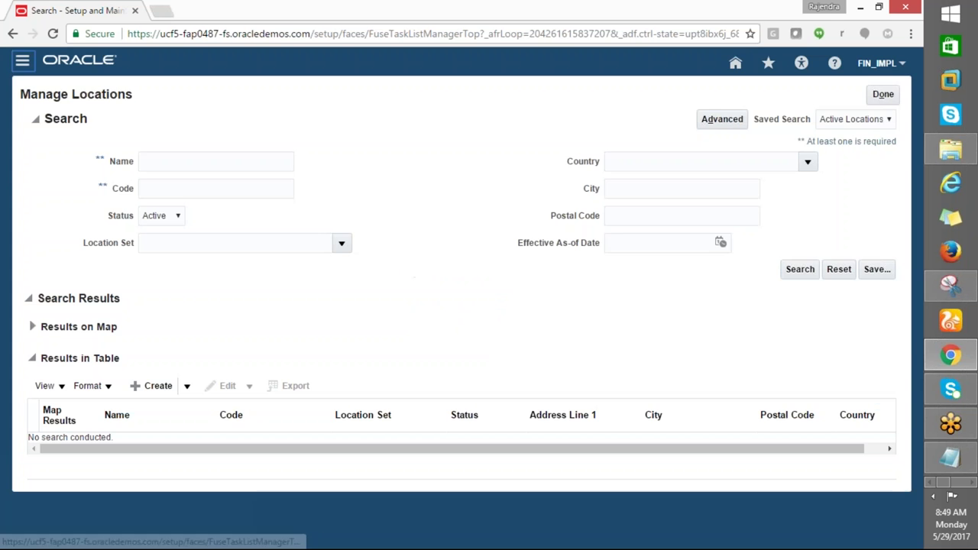
left_click(882, 94)
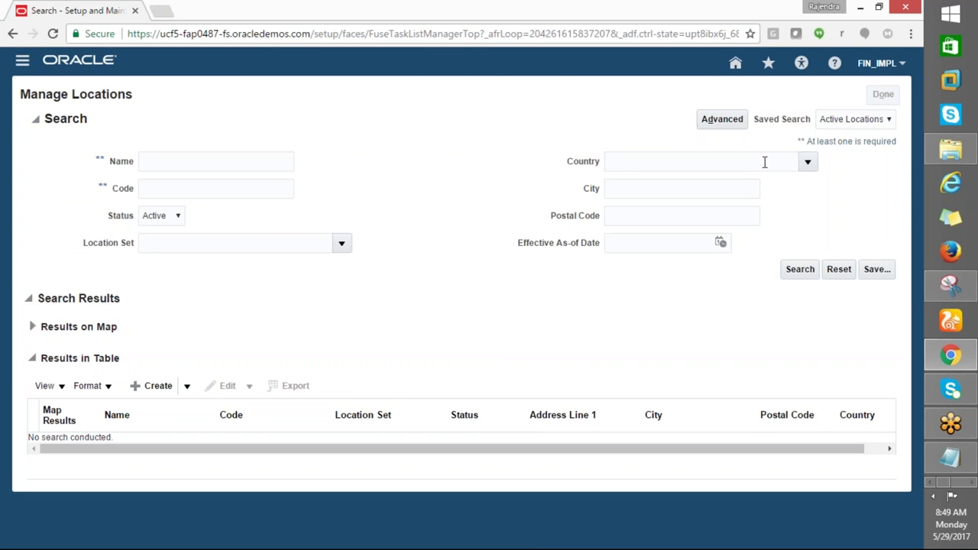
triple_click(280, 120)
type("manage business unit")
left_click(481, 118)
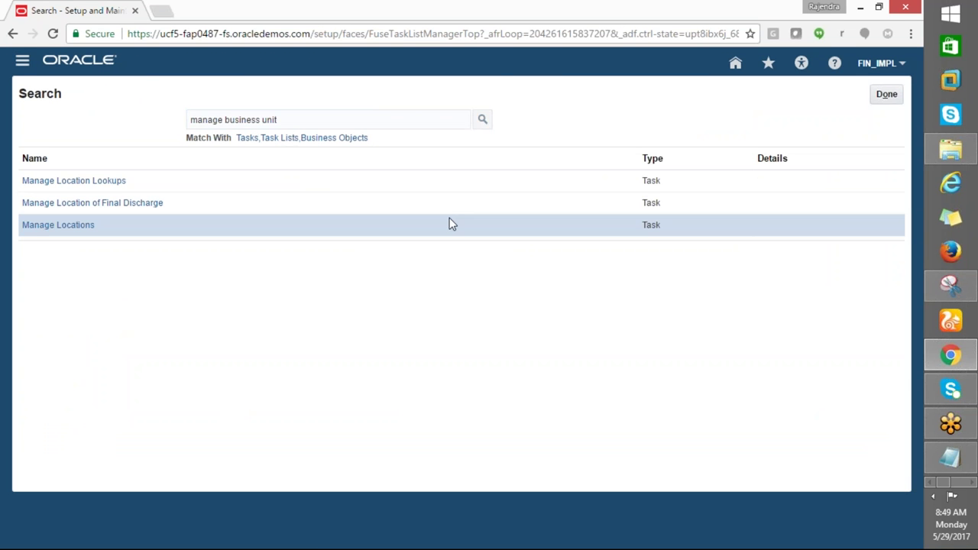
left_click(76, 181)
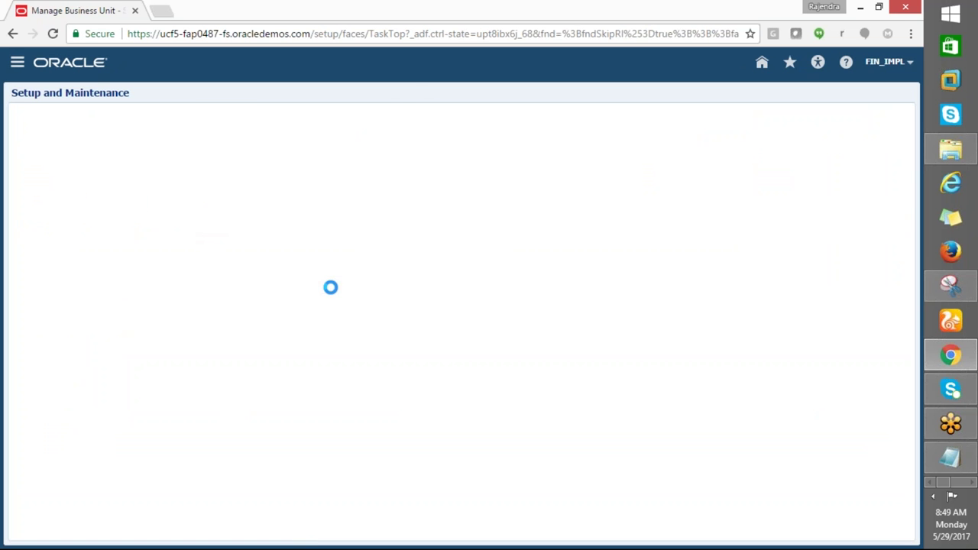
key("alt+Tab")
key("alt+Tab")
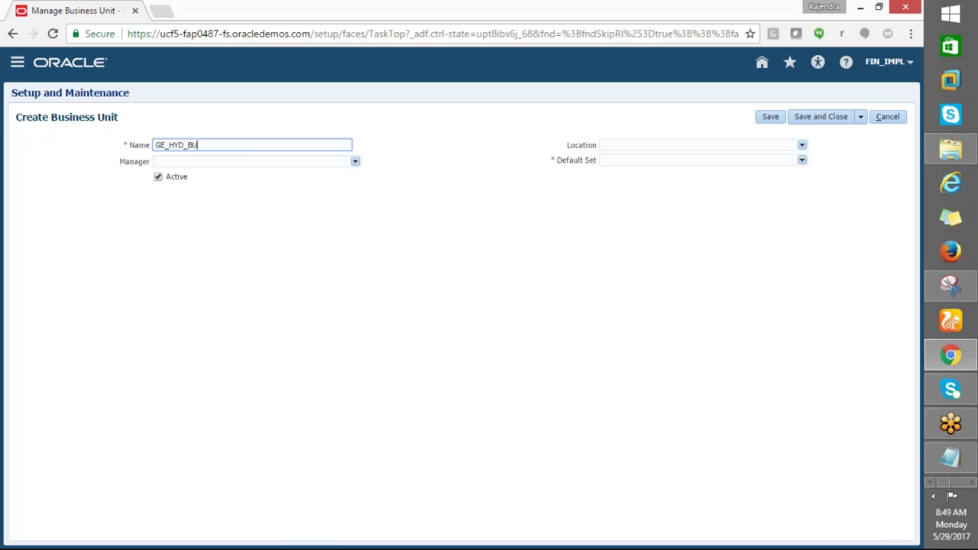
Begin filling GE_HYD_BU's Location field by typing GE and opening the location list
left_click(209, 159)
left_click(643, 190)
left_click(696, 145)
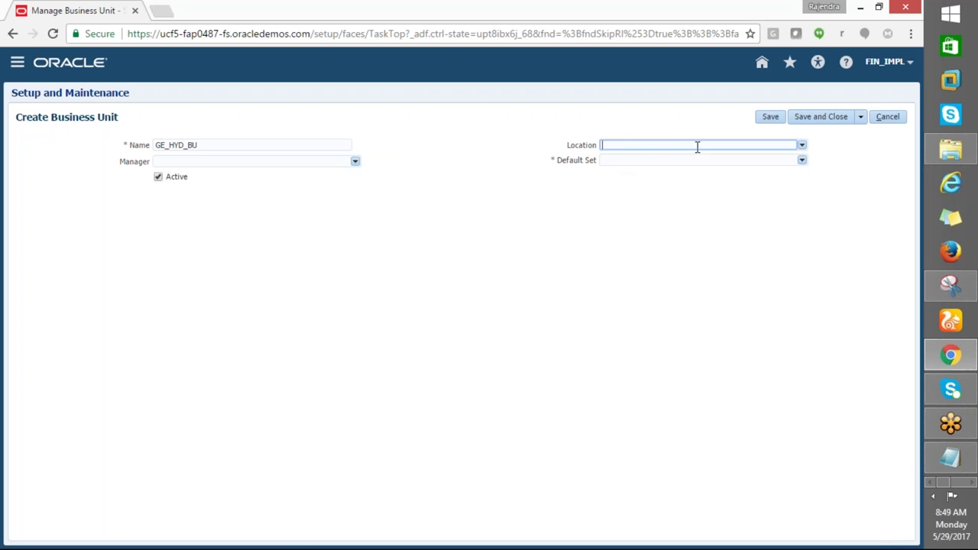
type("GE")
key("Tab")
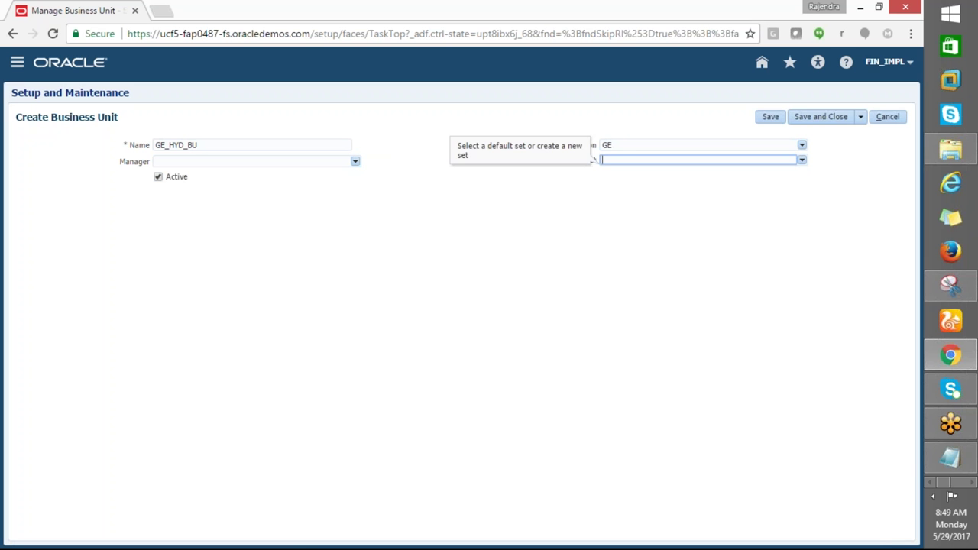
left_click(621, 145)
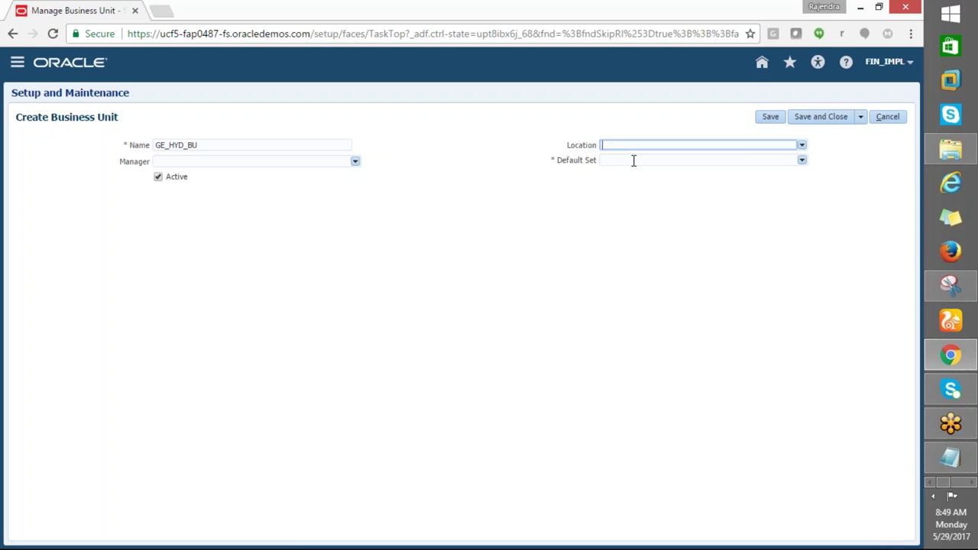
left_click(801, 144)
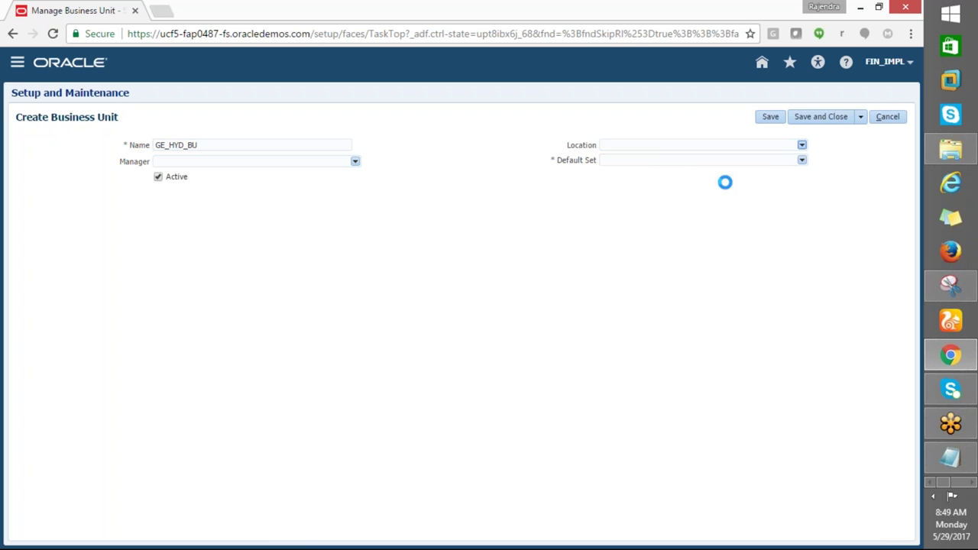
Search locations for GE% and assign GE_LOCATION to the business unit
left_click(616, 274)
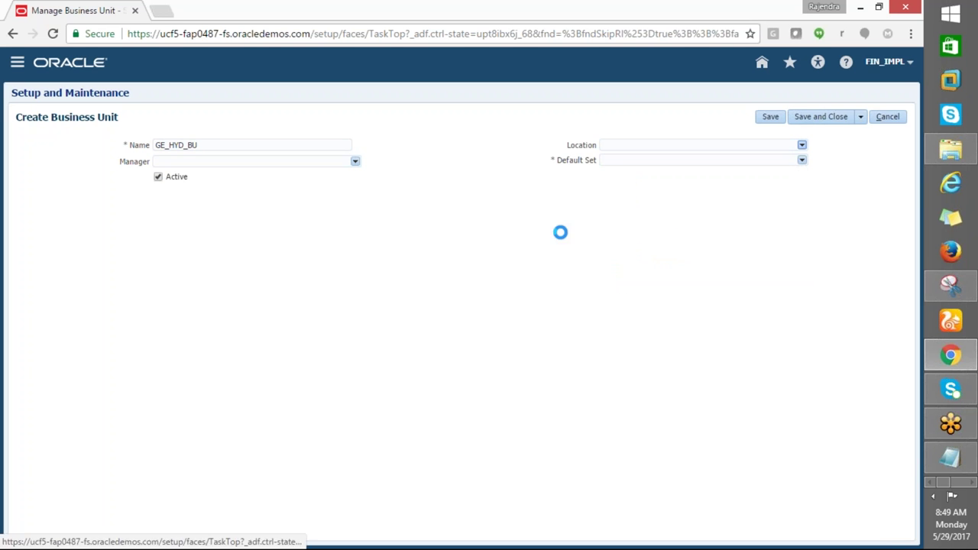
left_click(416, 196)
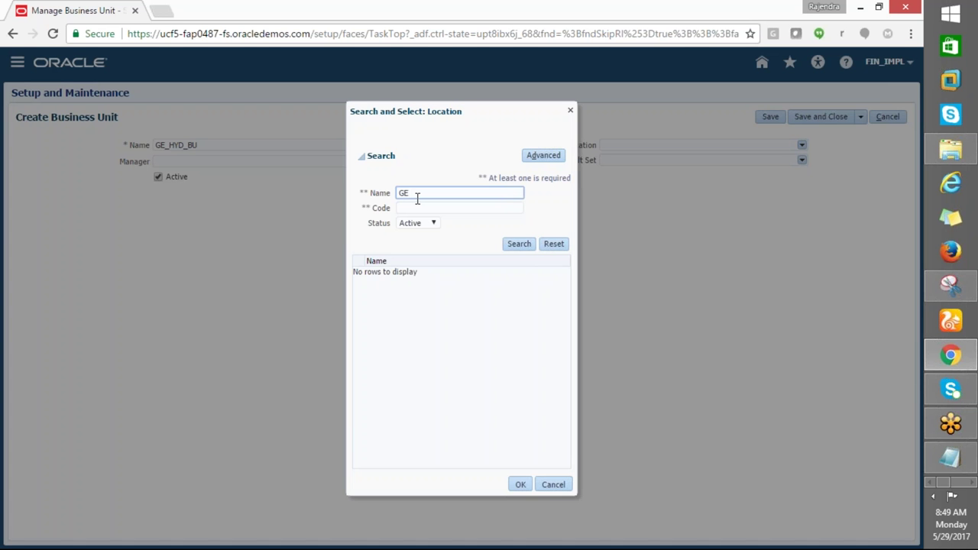
type("GE%")
left_click(513, 251)
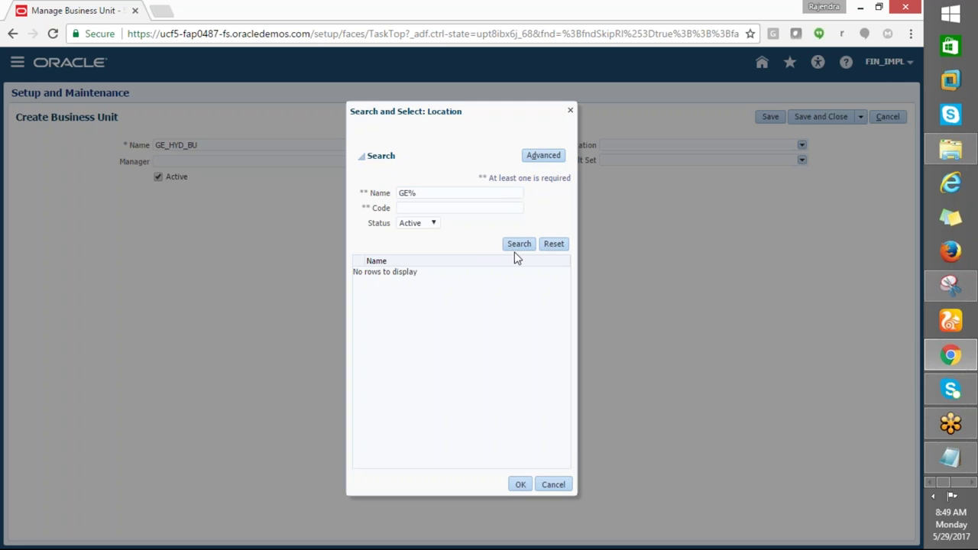
triple_click(477, 221)
left_click(519, 244)
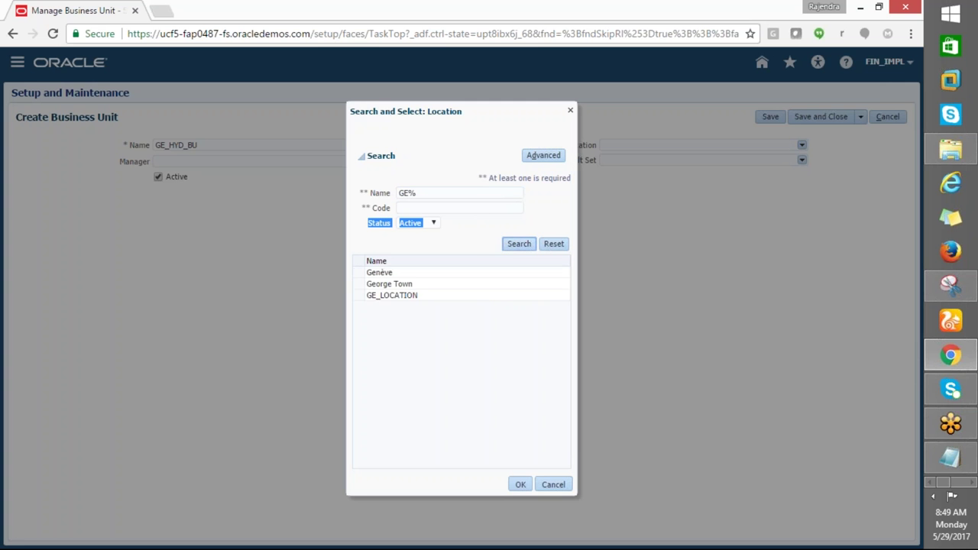
left_click(424, 296)
left_click(518, 484)
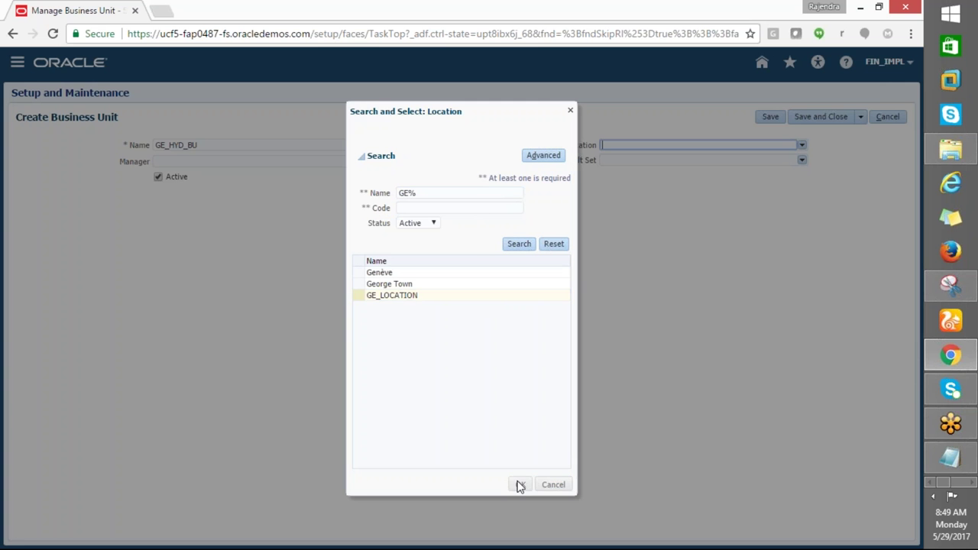
Set the default set to COMMON and save and close the business unit
left_click(801, 161)
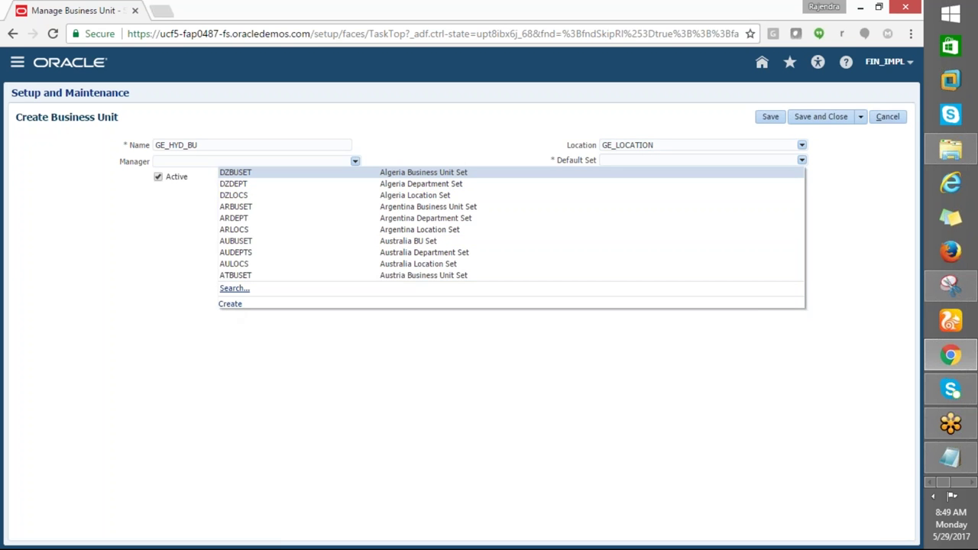
left_click(233, 288)
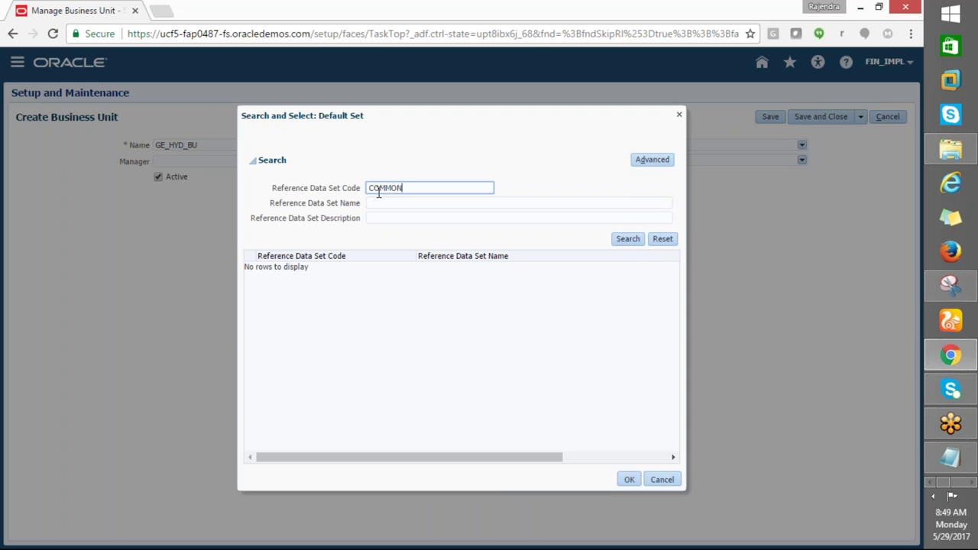
left_click(626, 240)
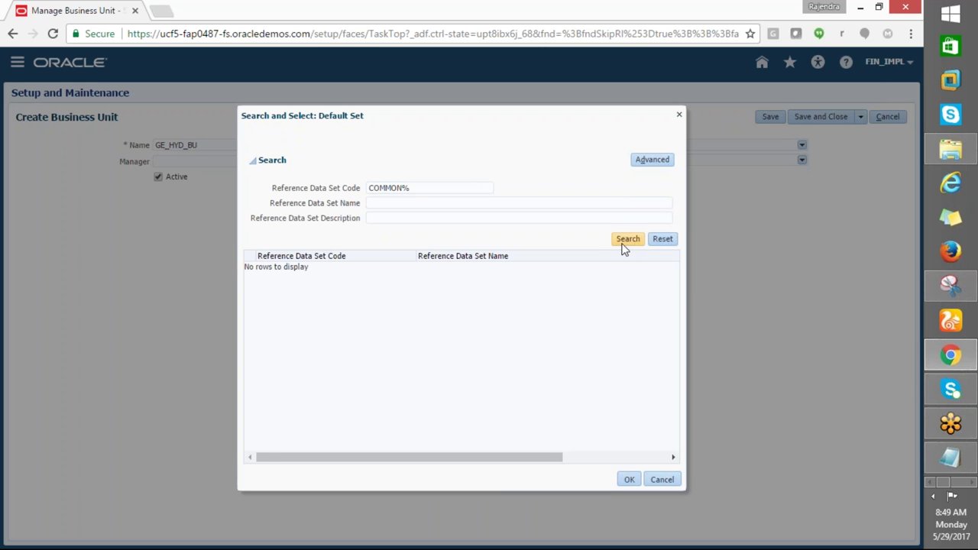
left_click(629, 479)
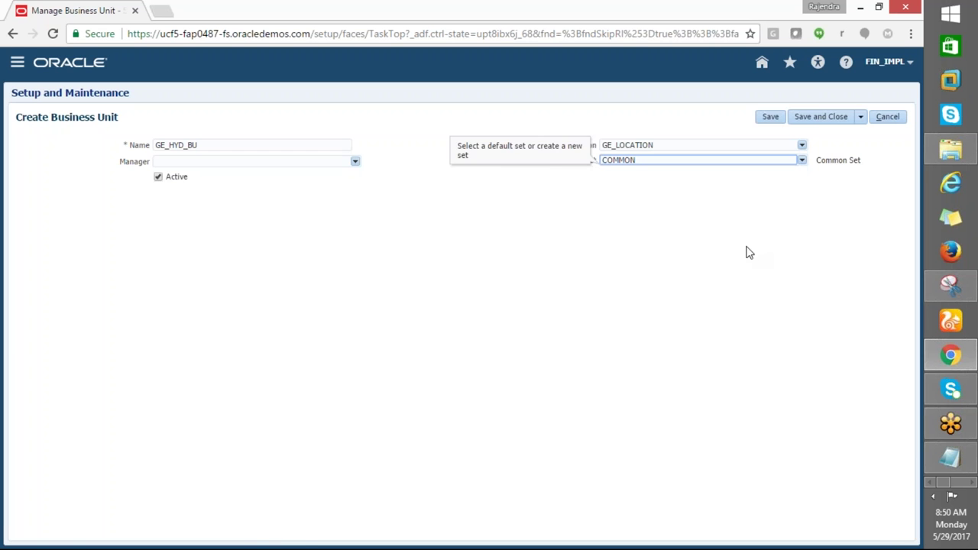
left_click(819, 118)
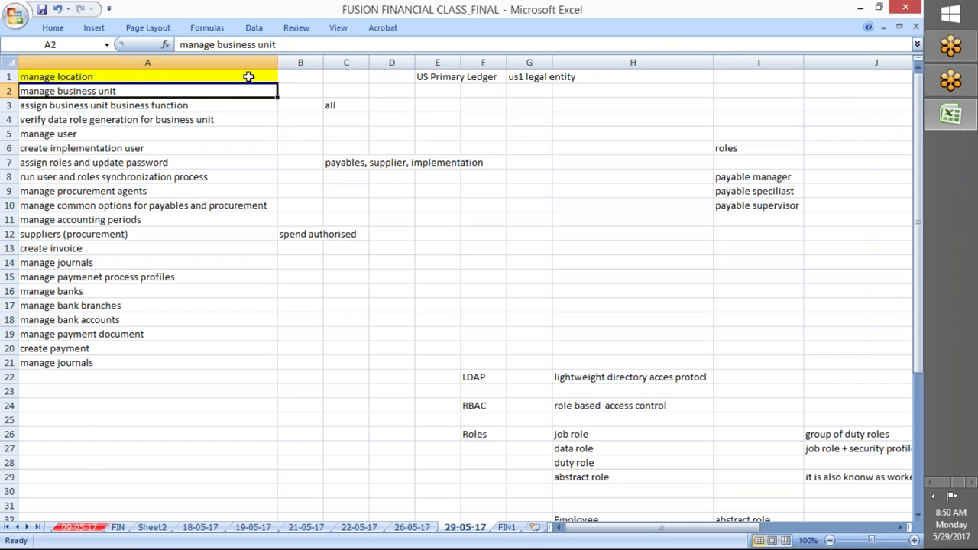
Fill the manage business unit cell A2 yellow and paste GE_HYD_BU into B2
left_click(53, 27)
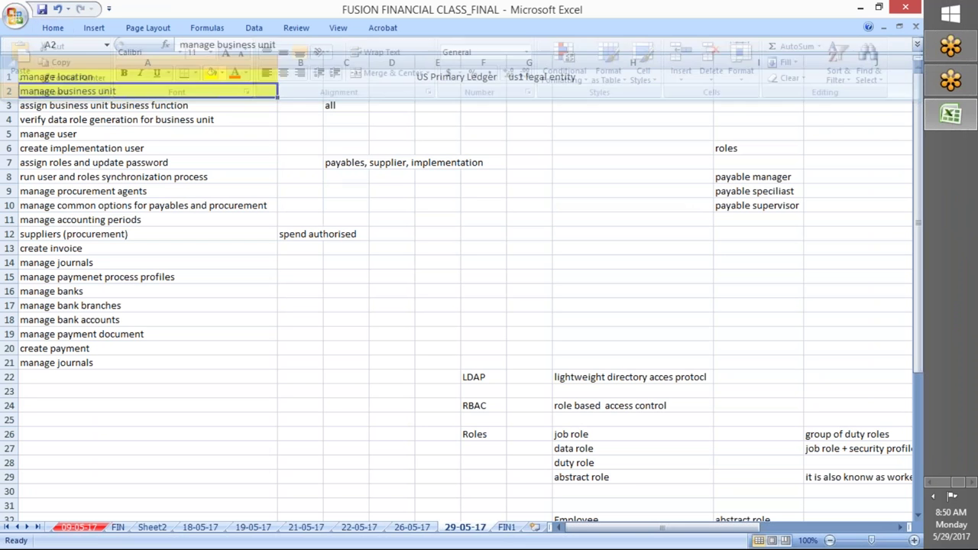
left_click(295, 91)
type("GE_HYD_BU")
Type GE_LOCATION in B1 and select the Assign Business Unit Business Function task cell
left_click(294, 74)
type("GE_")
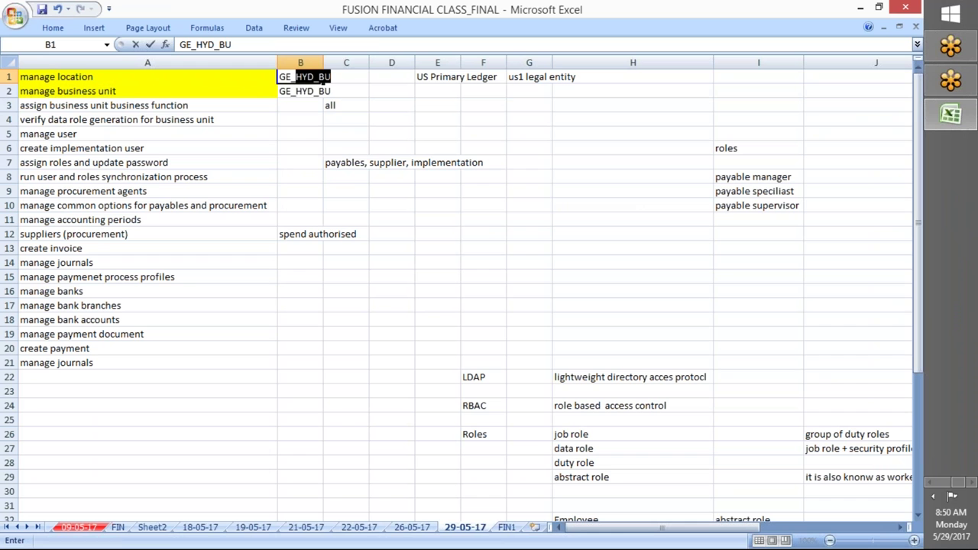
type("O")
key("BackSpace")
type("LOCATION")
key("Tab")
left_click(131, 104)
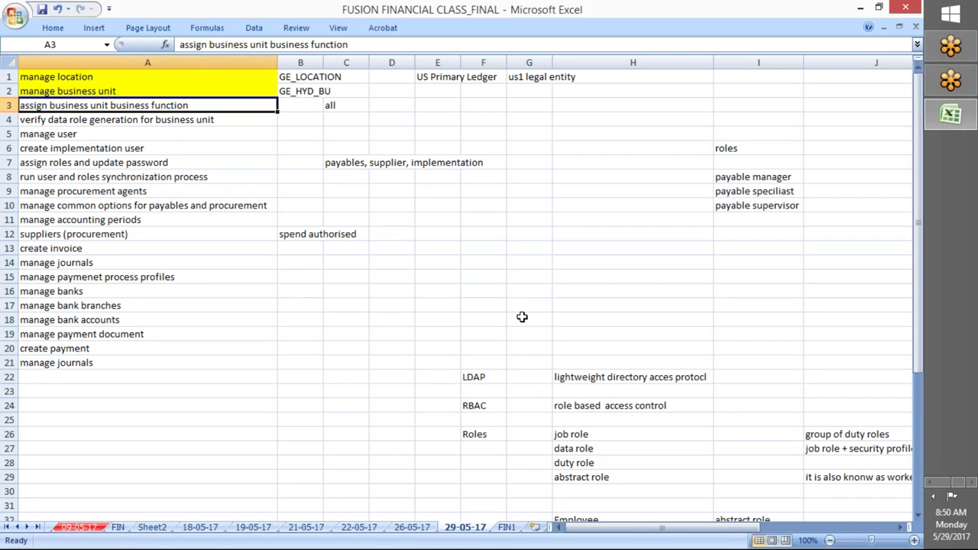
key("alt+Tab")
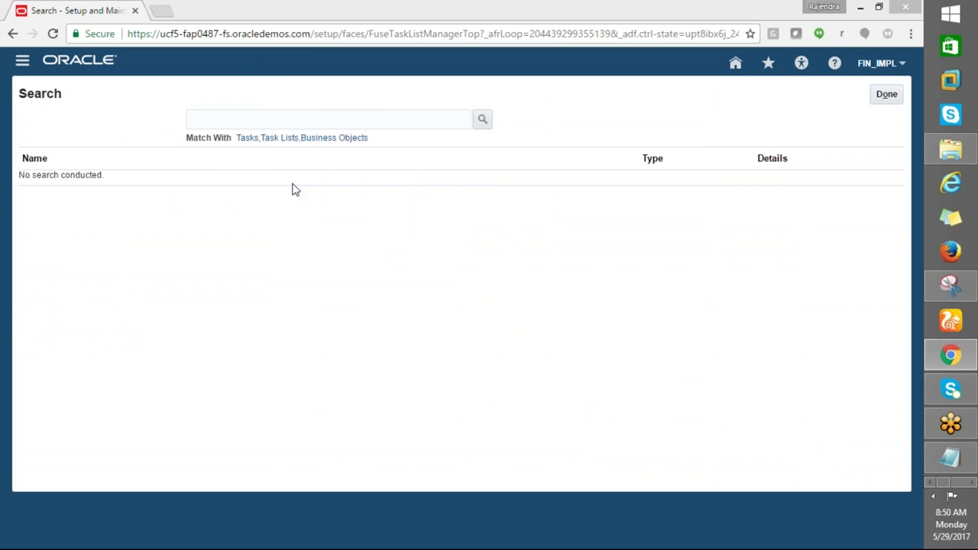
Search setup tasks for the pasted Assign Business Unit Business Function task and open it
key("alt+Tab")
key("alt+Tab")
left_click(268, 114)
type("assign business unit business function")
left_click(485, 120)
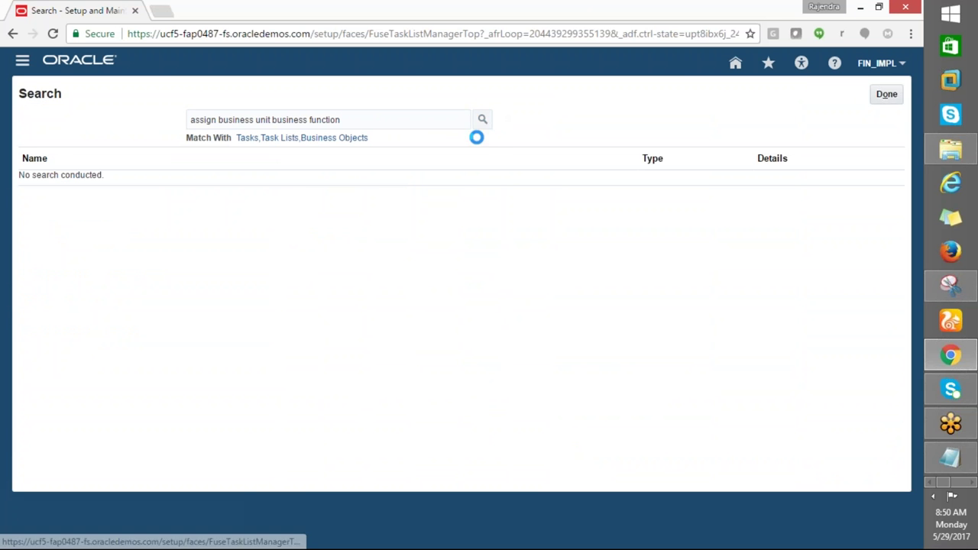
left_click(123, 180)
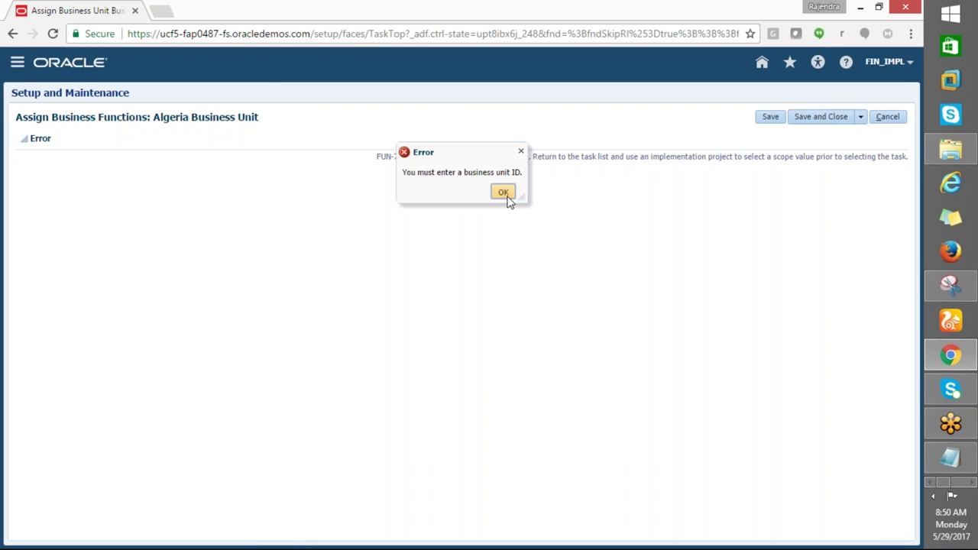
Dismiss the business unit ID error, cancel the task, and open Setup for the Financials offering
left_click(502, 192)
left_click(886, 116)
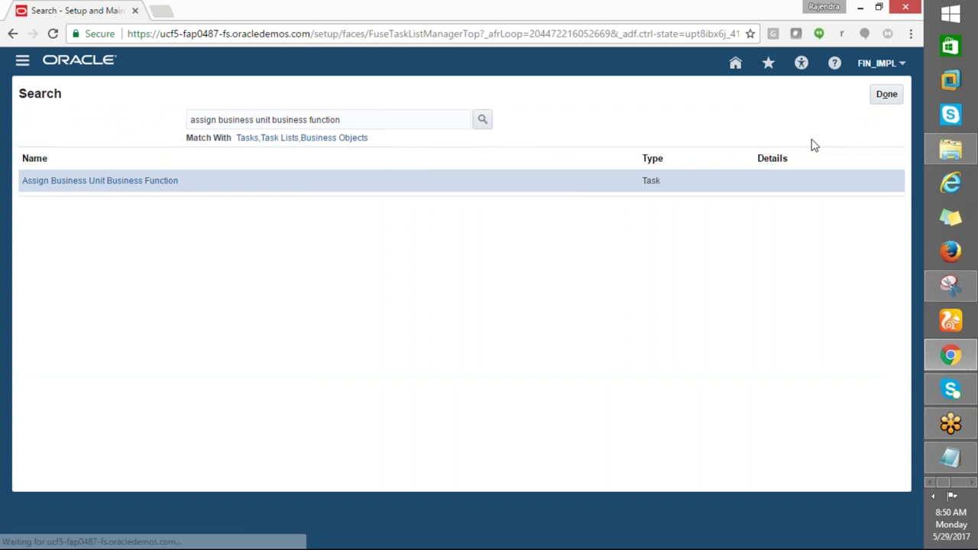
left_click(882, 97)
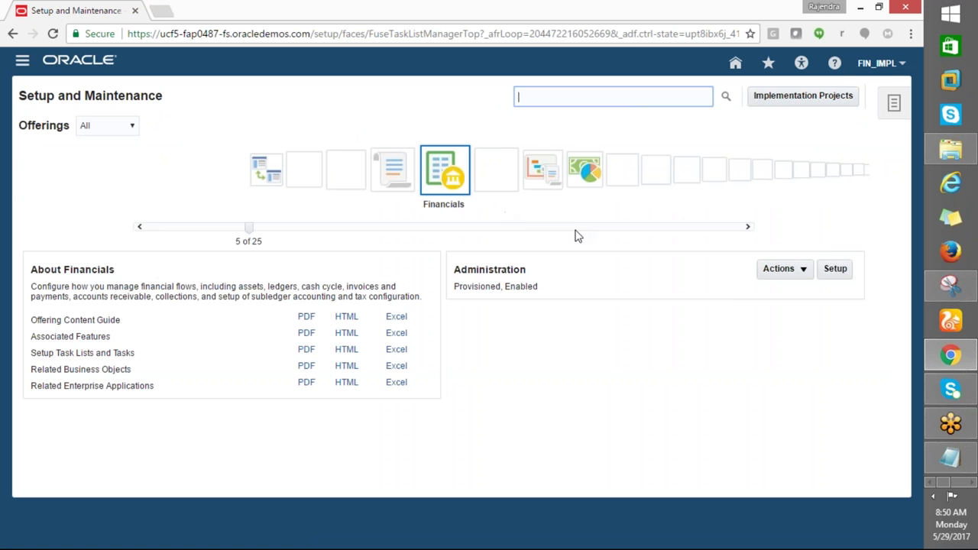
left_click(835, 268)
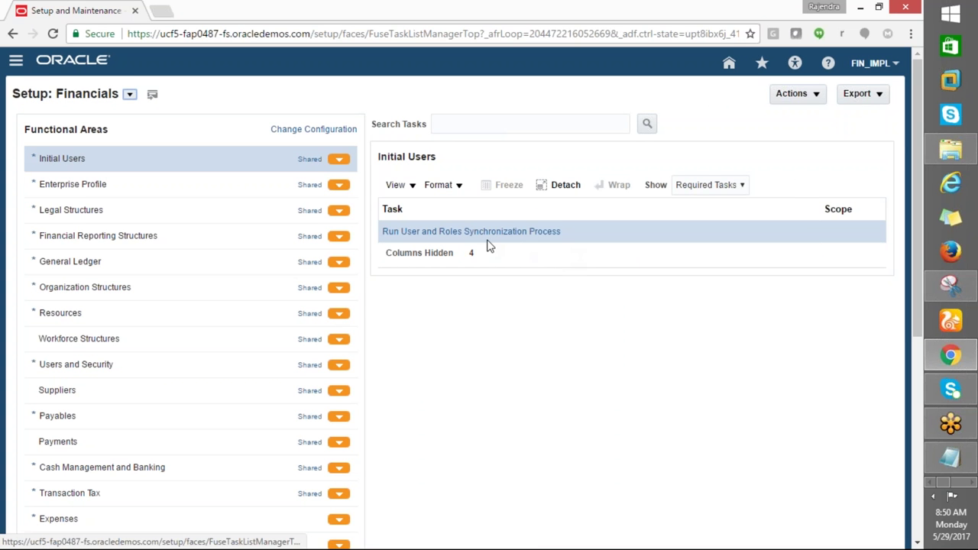
Search the Financials setup tasks for Assign Business Unit Business Function
left_click(527, 124)
type("assign business unit business function")
left_click(646, 123)
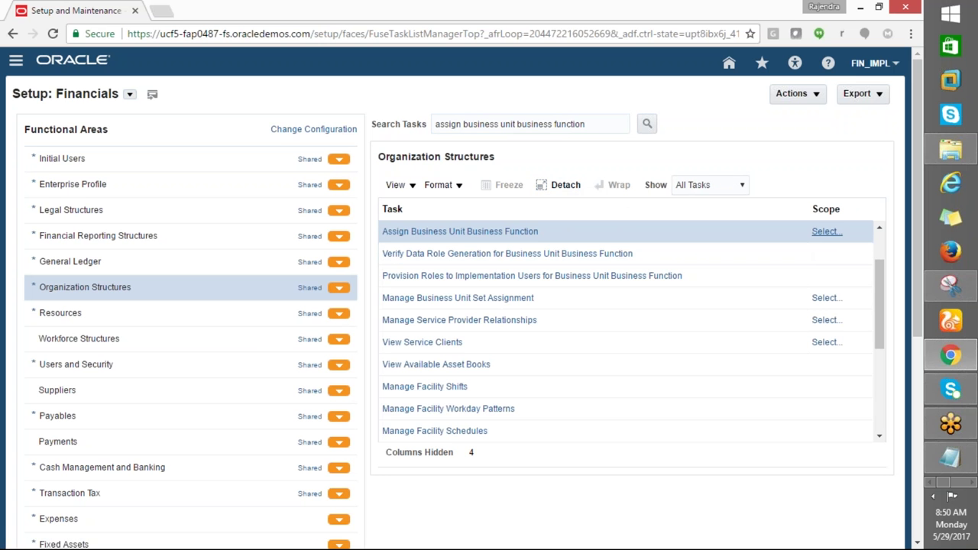
Scope the task to the existing business unit GE_HYD_BU, found by searching names starting GE
left_click(822, 237)
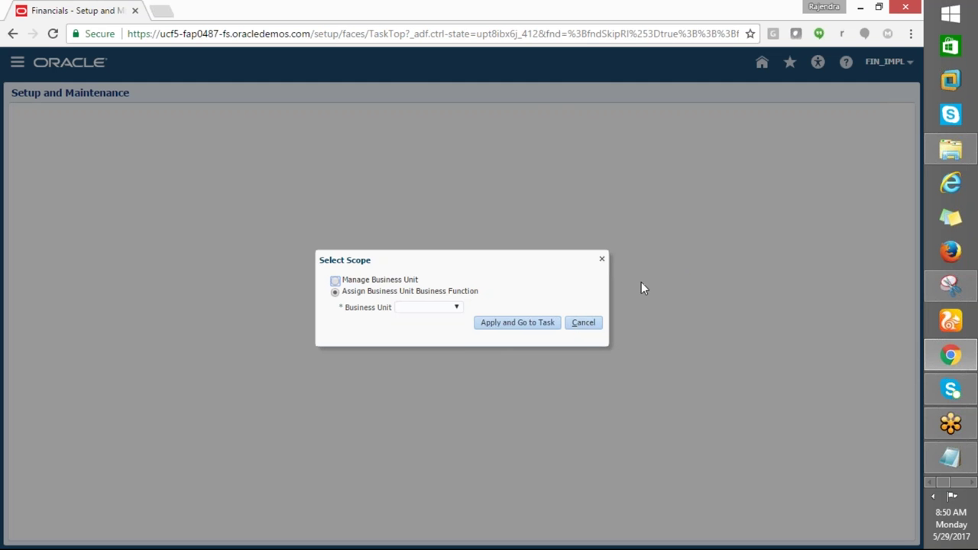
left_click(448, 308)
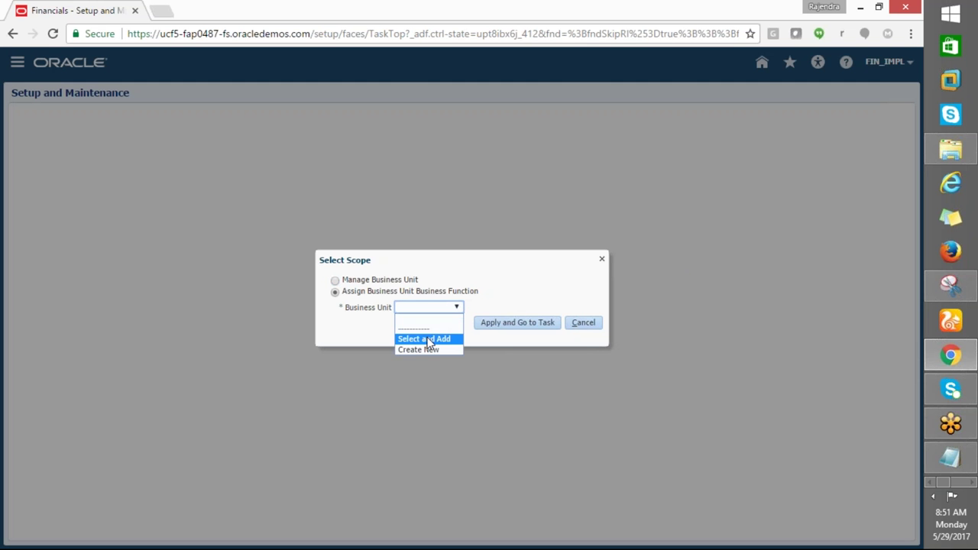
left_click(428, 340)
left_click(502, 328)
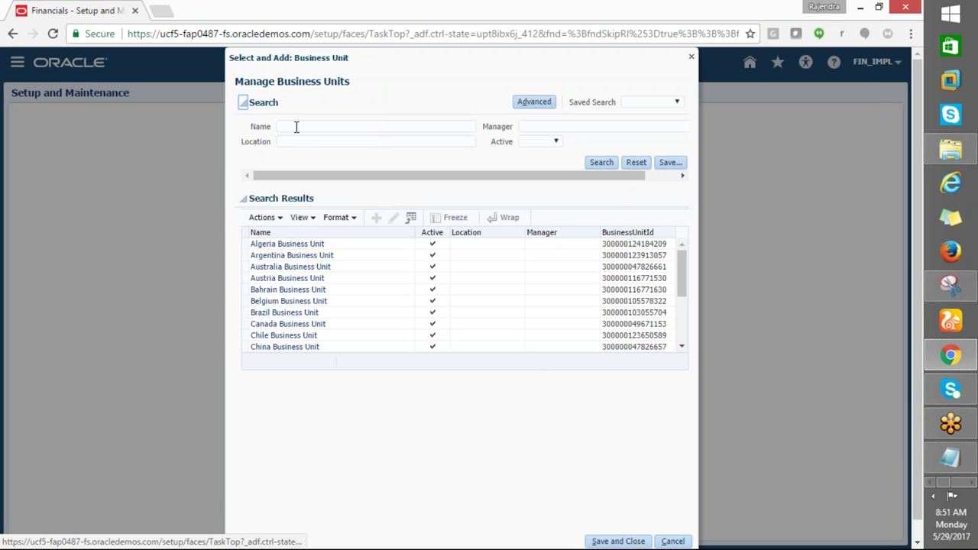
left_click(296, 127)
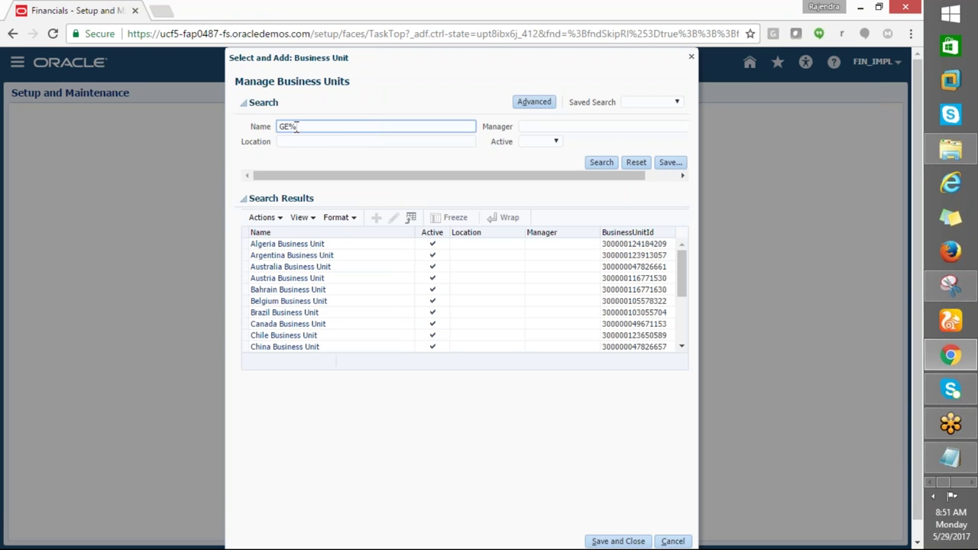
left_click(601, 162)
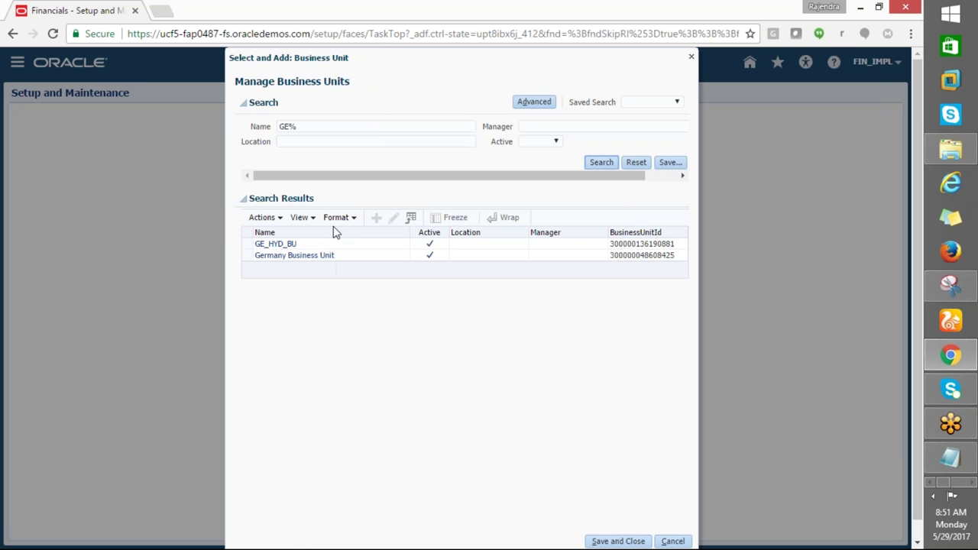
left_click(260, 244)
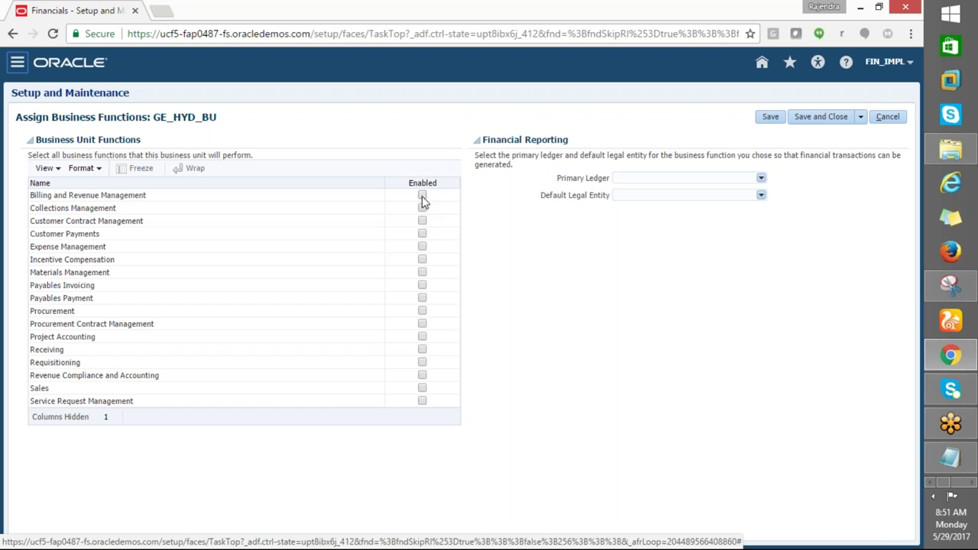
Enable Billing and Revenue Management and Customer Payments, leaving Incentive Compensation off
left_click(422, 196)
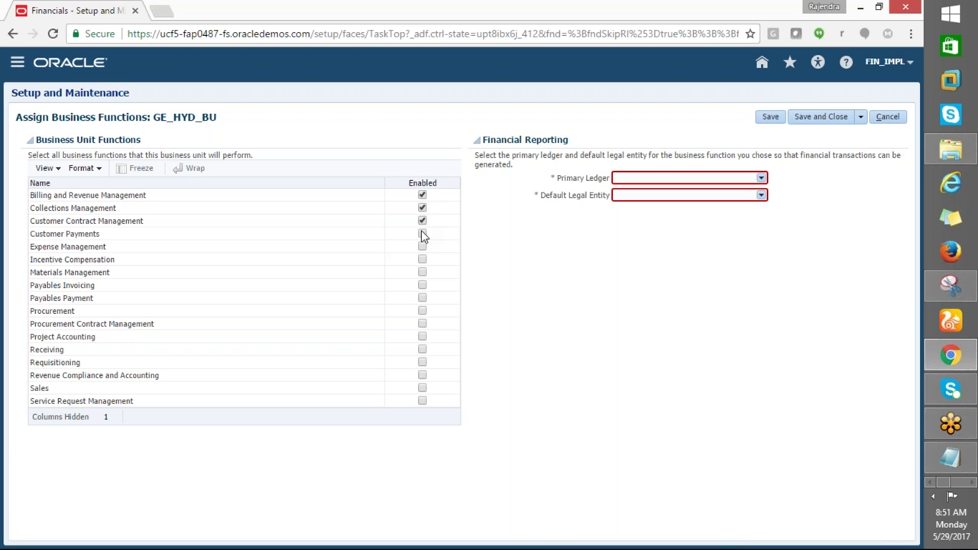
left_click(424, 236)
left_click(424, 262)
left_click(423, 261)
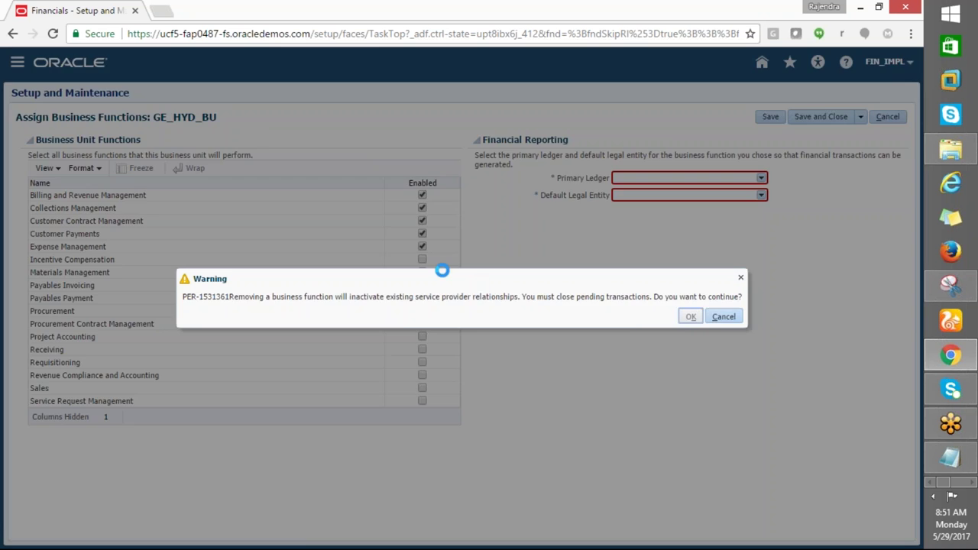
left_click(692, 316)
Enable Materials Management, Payables Invoicing, Payables Payment, Procurement Contract Management, Receiving and Requisitioning
left_click(423, 273)
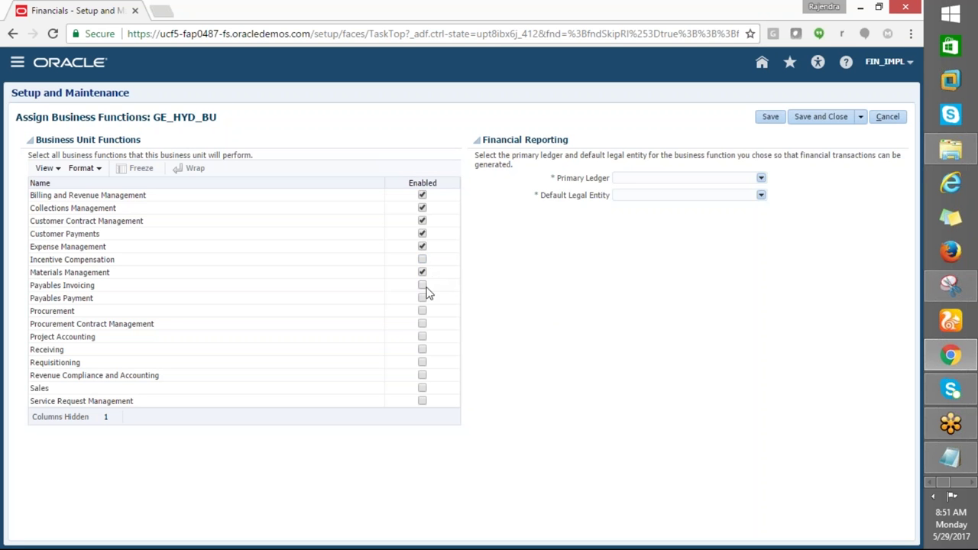
left_click(422, 286)
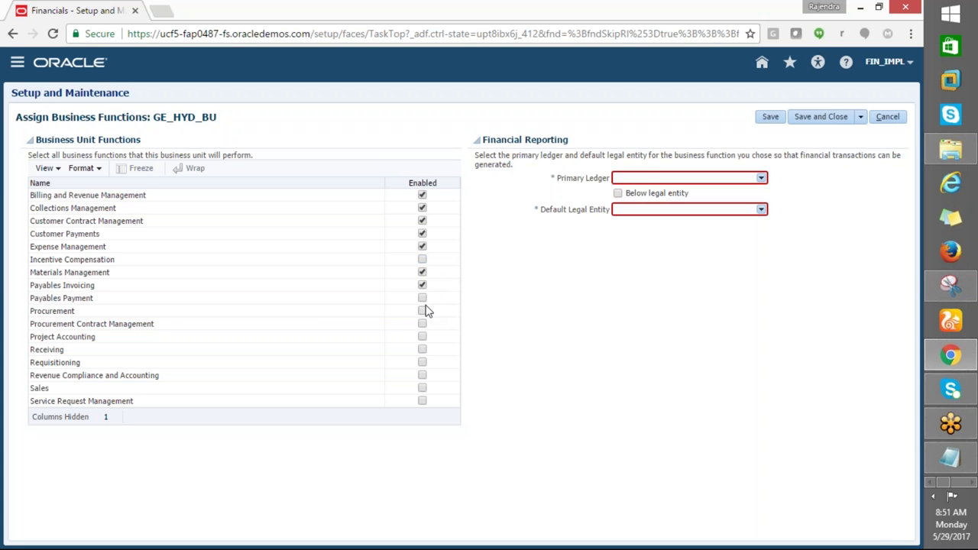
left_click(423, 299)
left_click(422, 325)
left_click(422, 350)
left_click(421, 362)
Leave Service Request Management disabled, confirming its removal warning
left_click(422, 403)
left_click(422, 401)
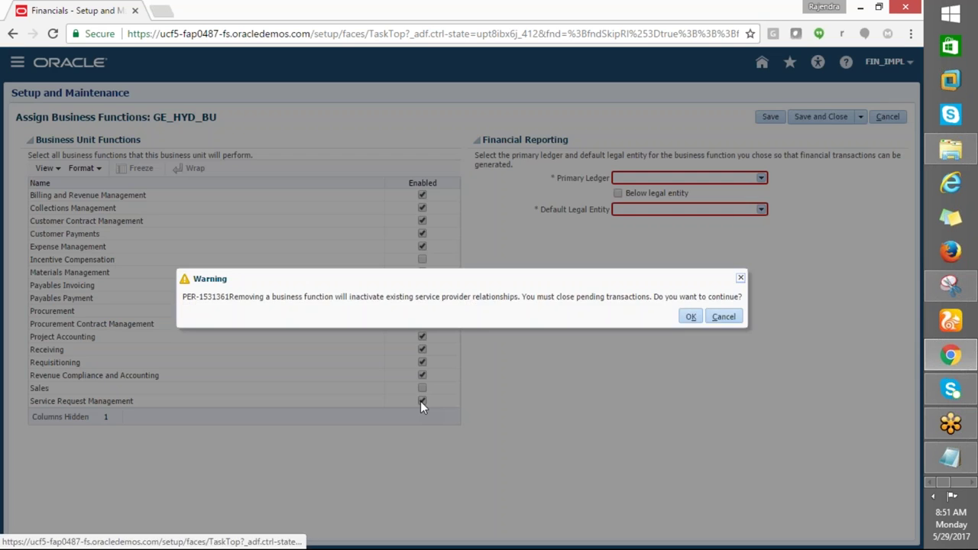
left_click(687, 317)
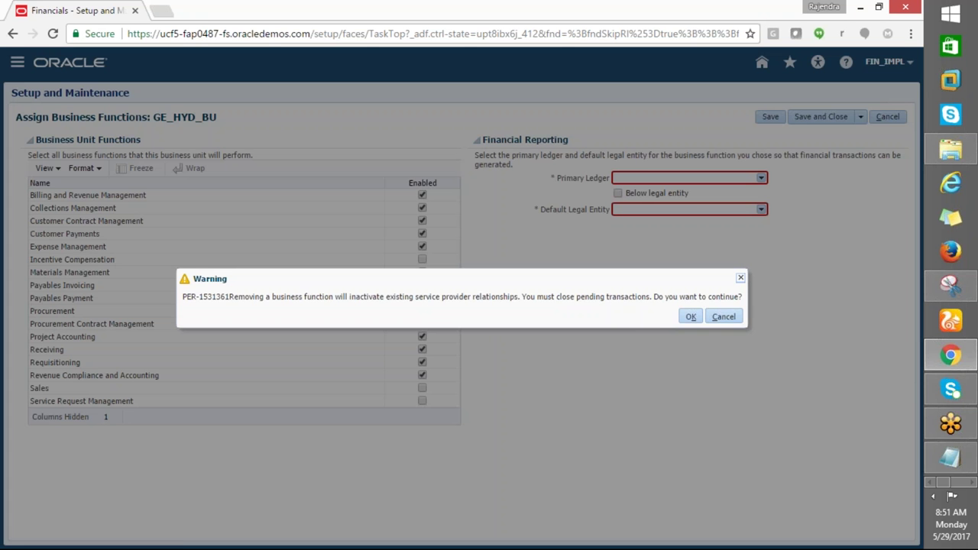
left_click(685, 320)
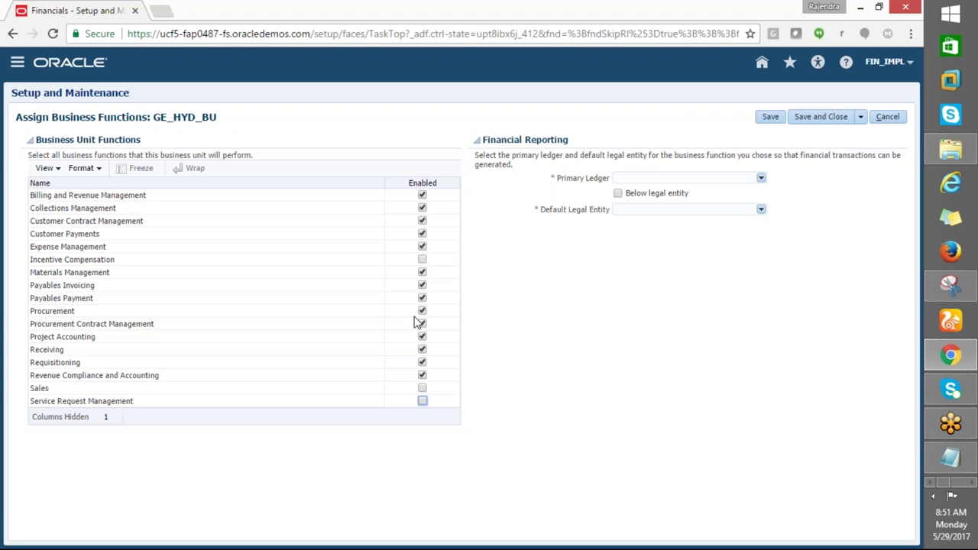
left_click(701, 181)
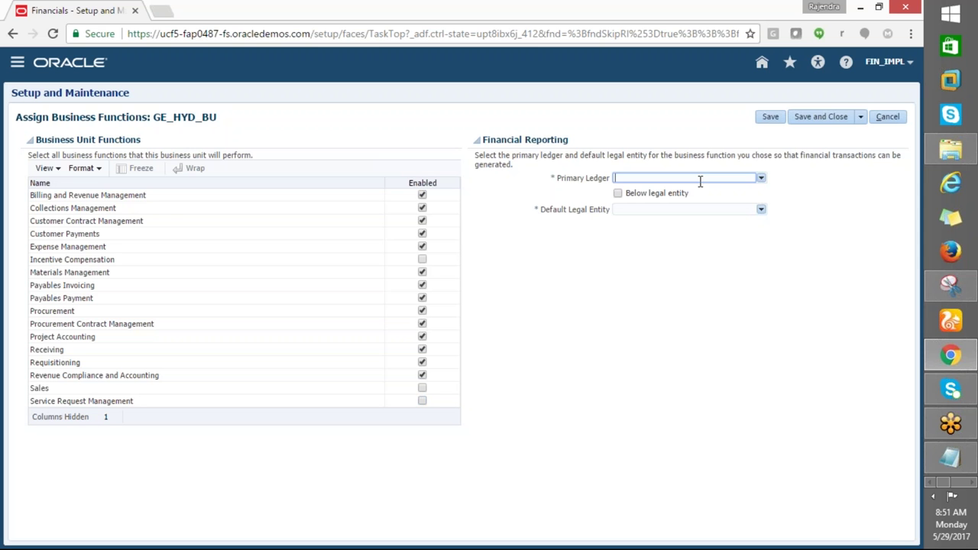
Try typing the primary ledger name directly, then clear the Primary Ledger field
type("us")
key("Tab")
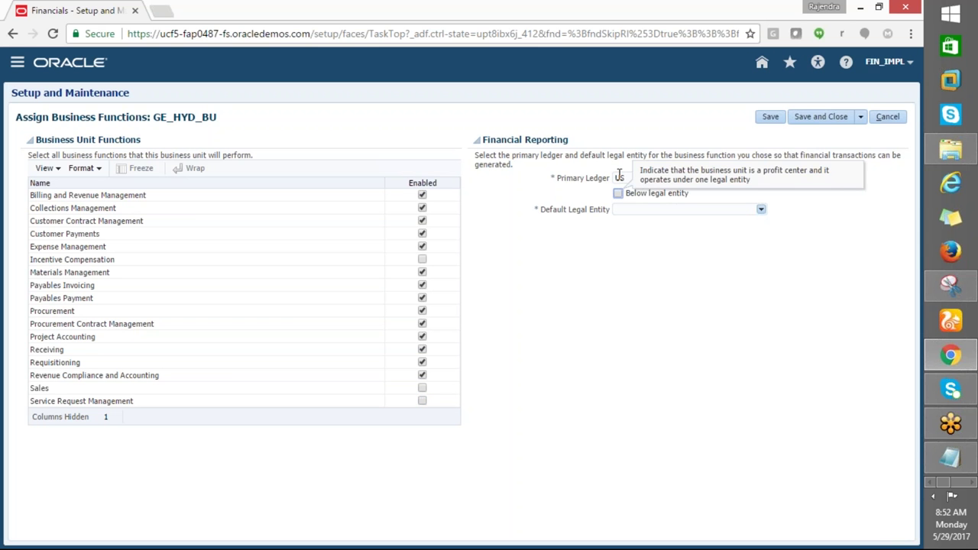
left_click(634, 178)
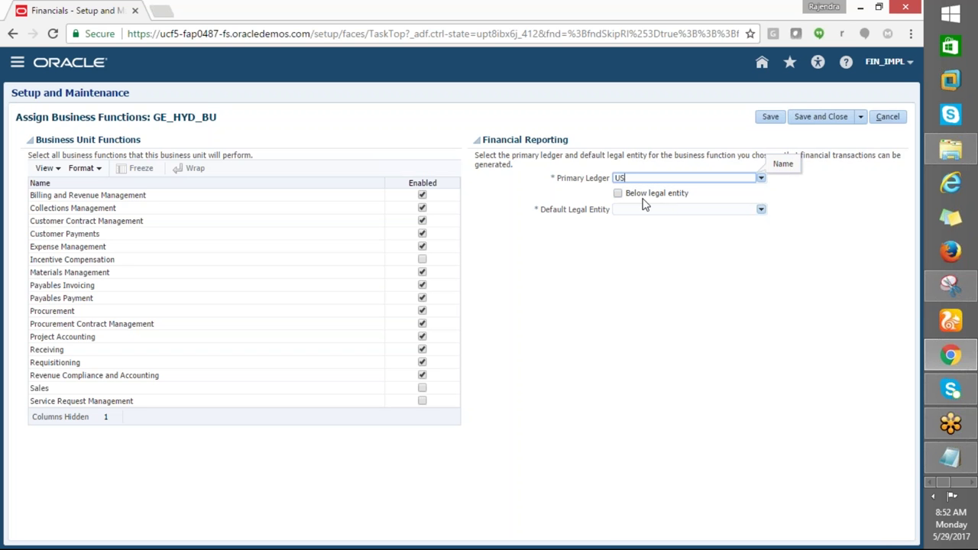
type("US Pri")
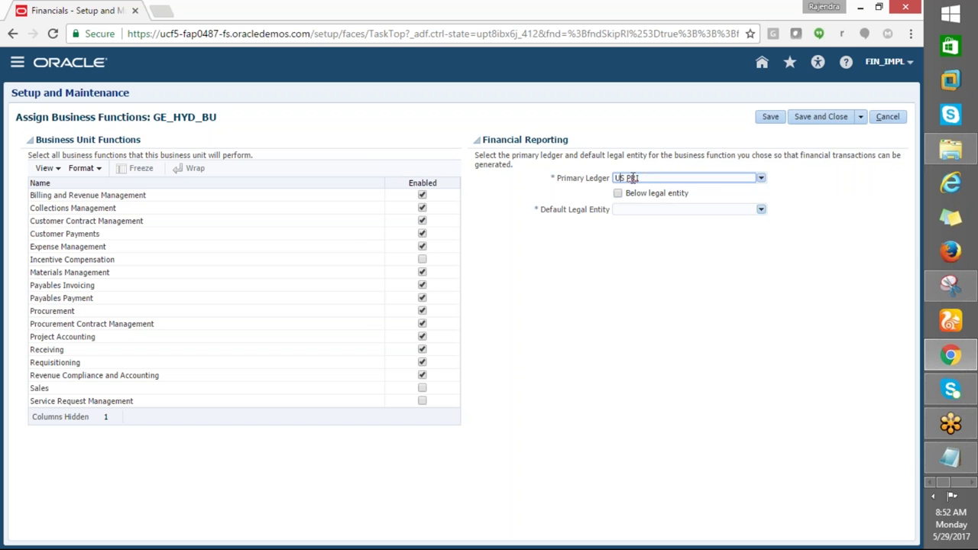
left_click_drag(642, 177, 551, 176)
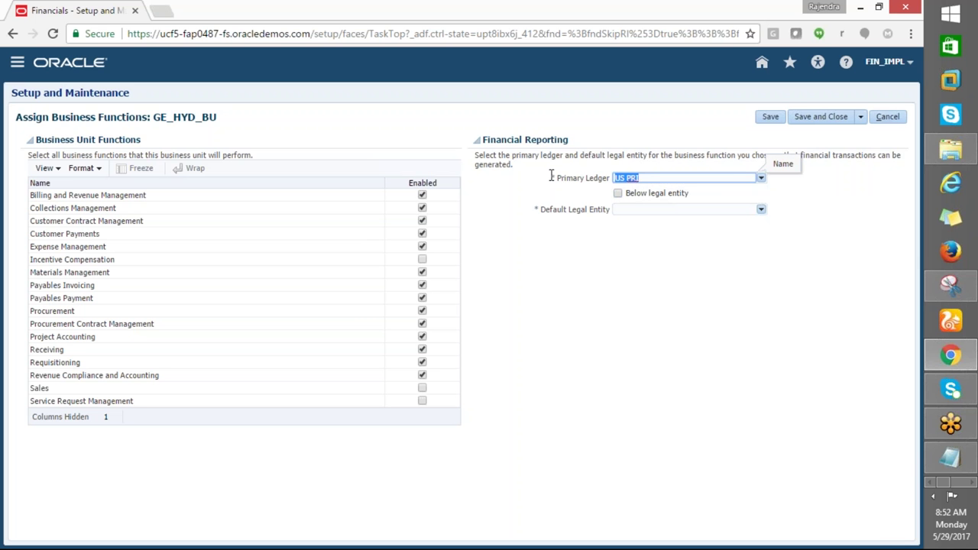
key("BackSpace")
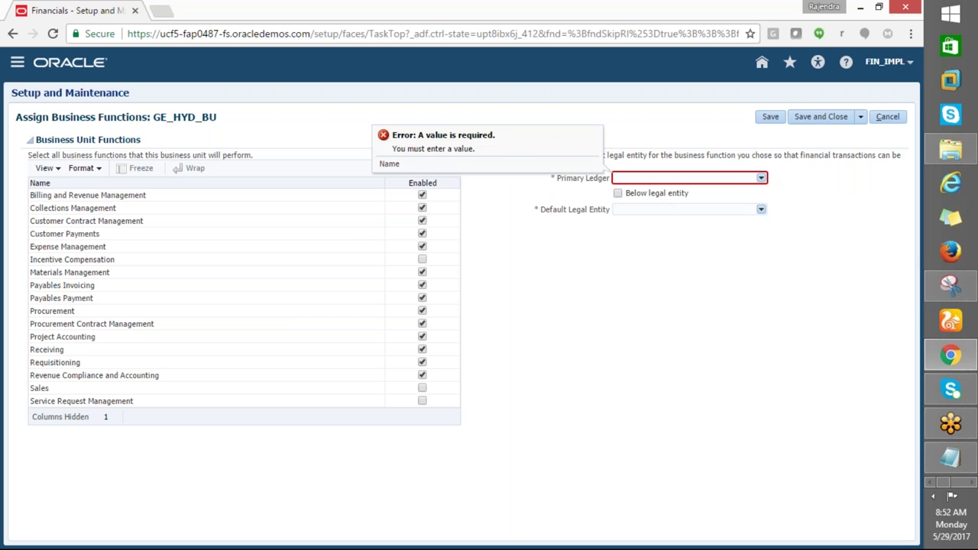
Search ledgers for US%PRI% and set US Primary Ledger (US1 Legal Entity) as primary ledger
left_click(760, 177)
left_click(446, 306)
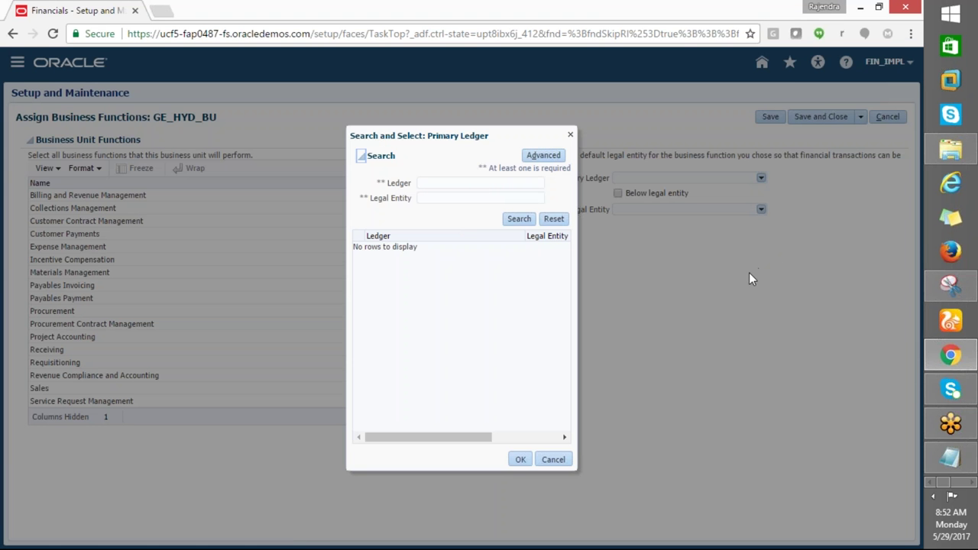
left_click(444, 185)
type("US%PRI%")
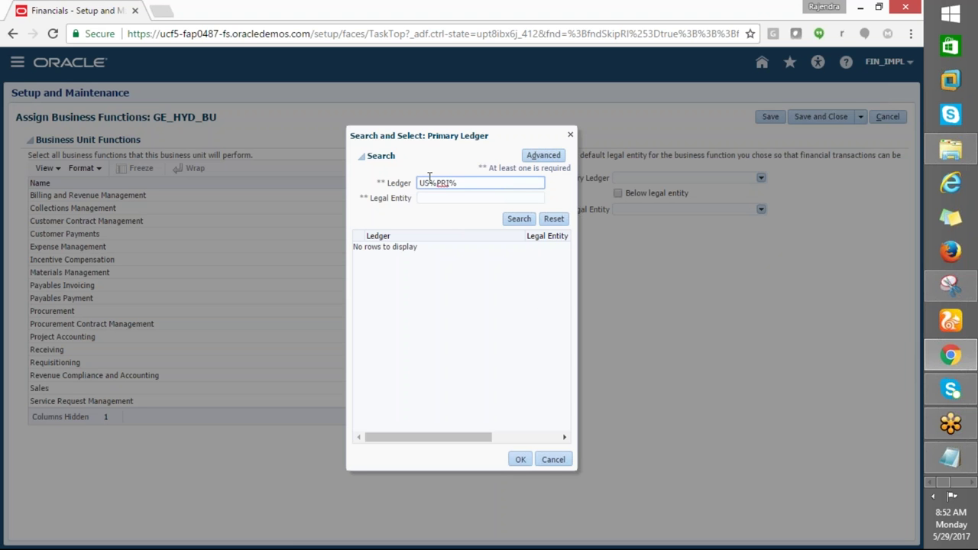
left_click(512, 224)
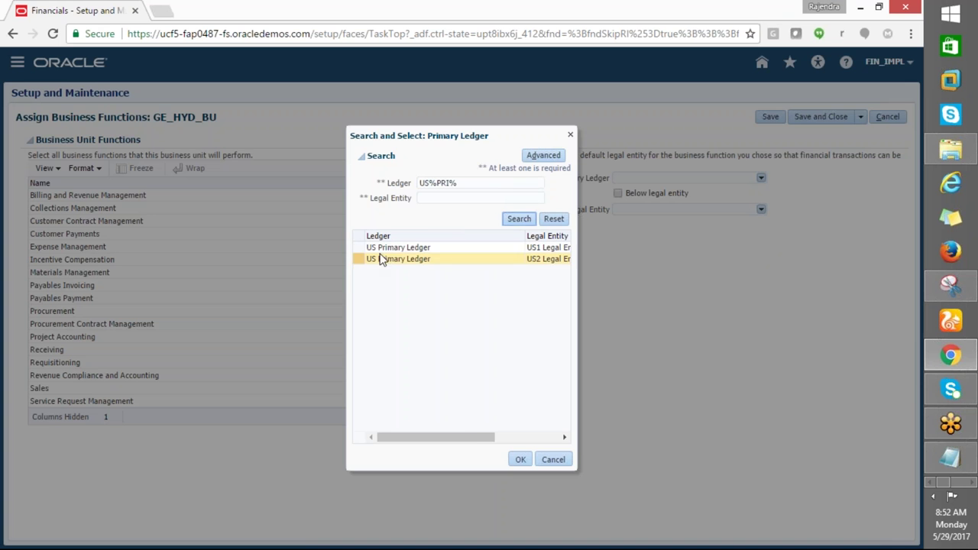
left_click(382, 248)
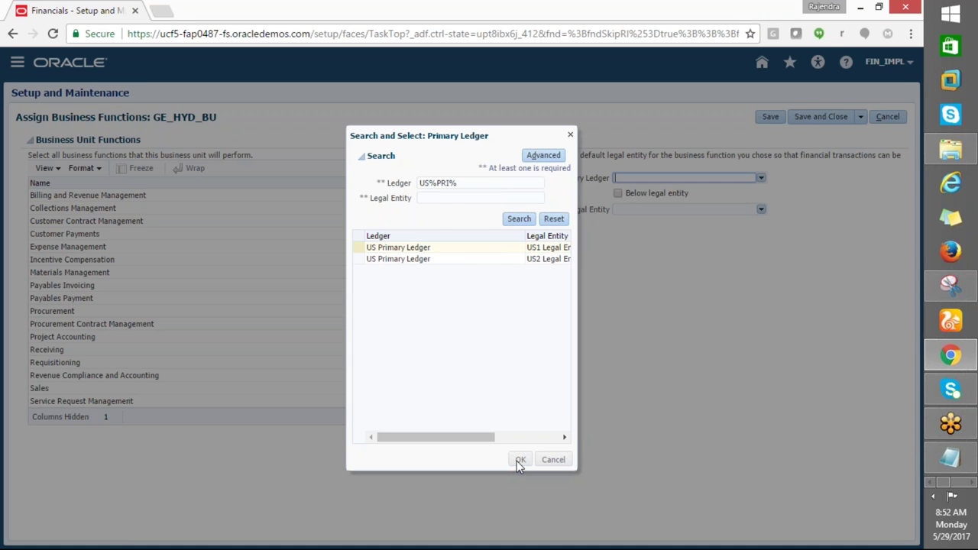
left_click(516, 460)
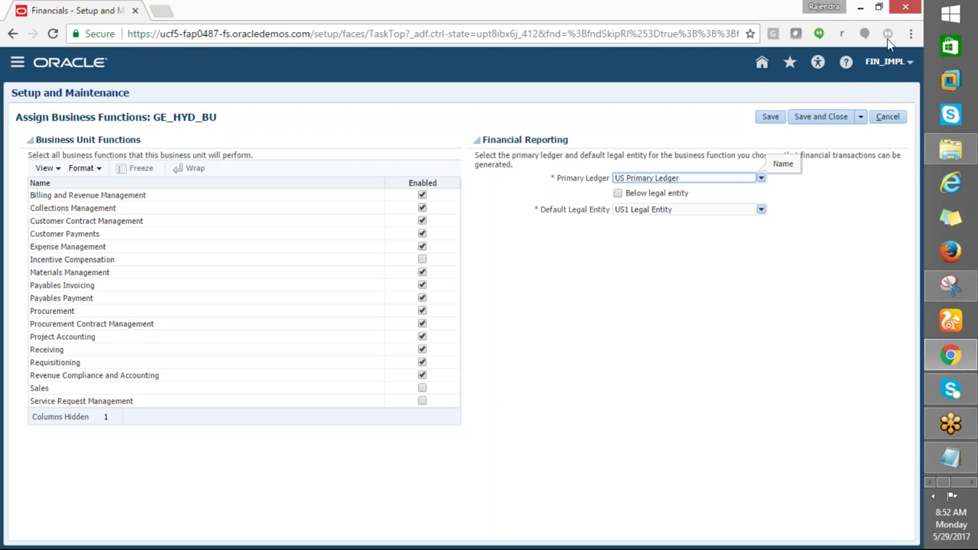
left_click(906, 38)
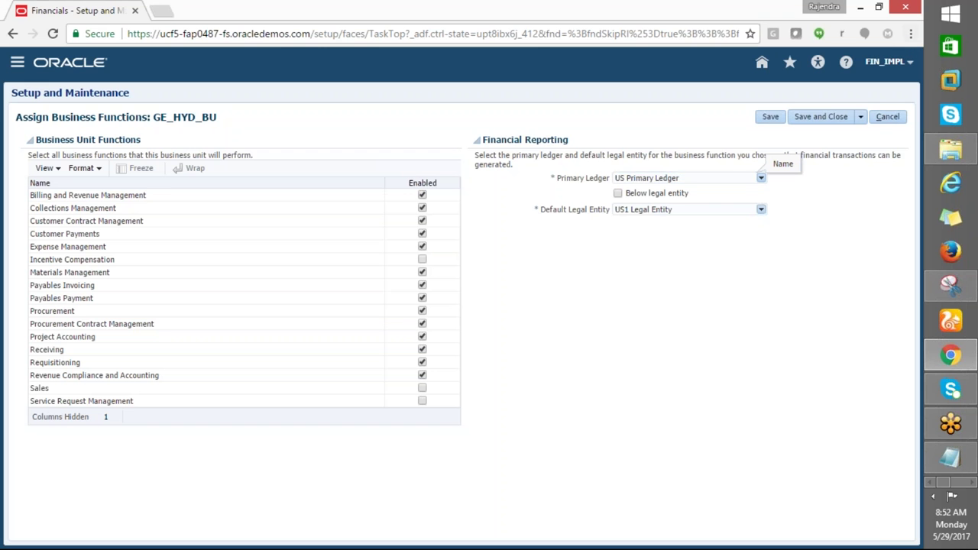
left_click(910, 25)
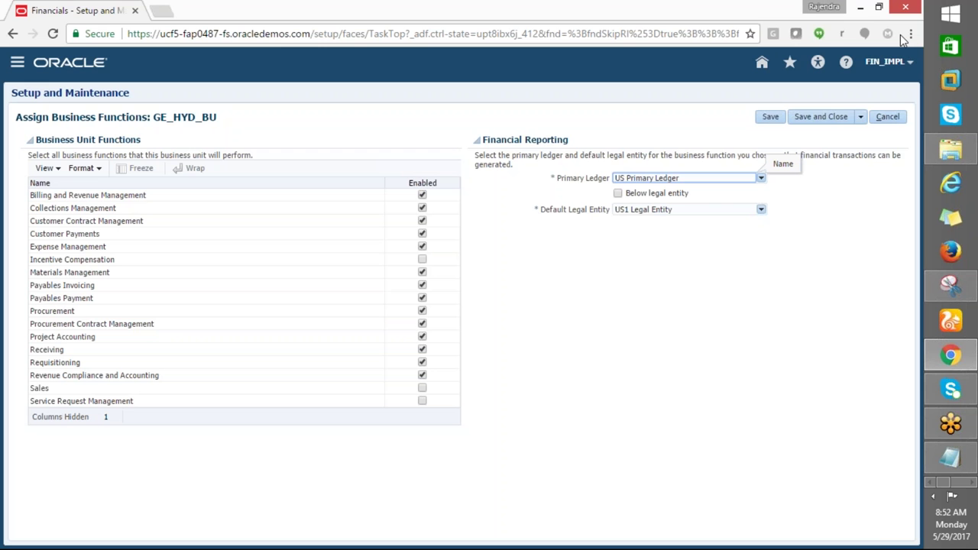
left_click(903, 39)
left_click(815, 117)
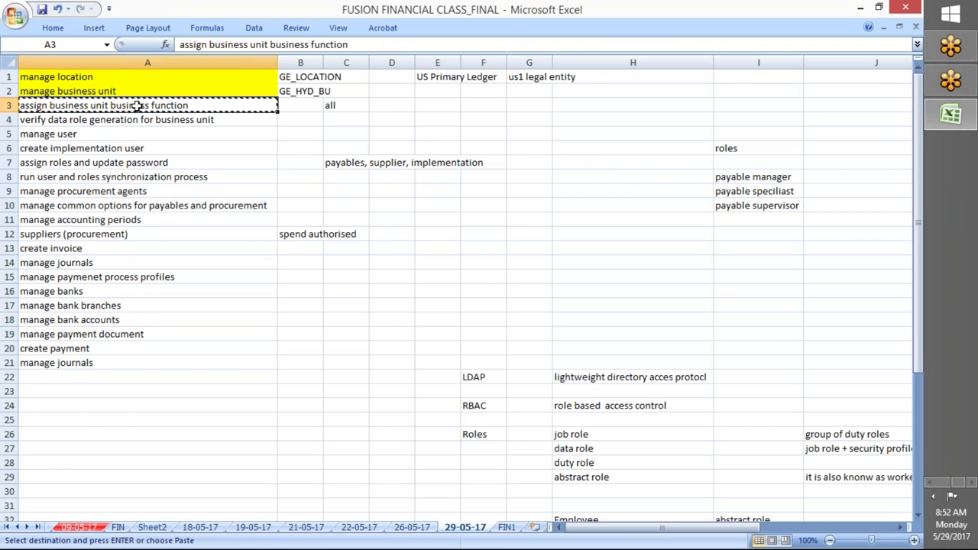
Fill cell A3 yellow to mark it done and autofit column B
left_click(53, 28)
left_click(212, 73)
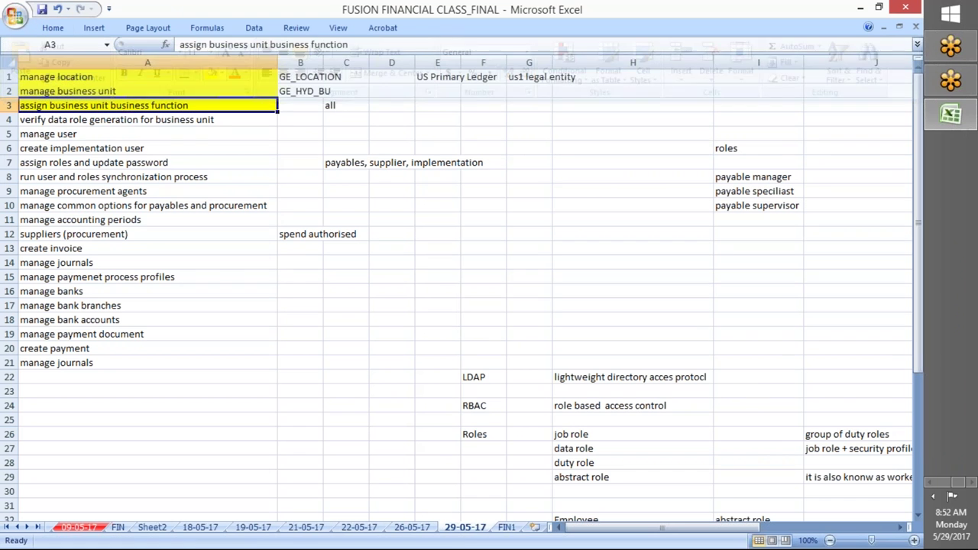
left_click(134, 119)
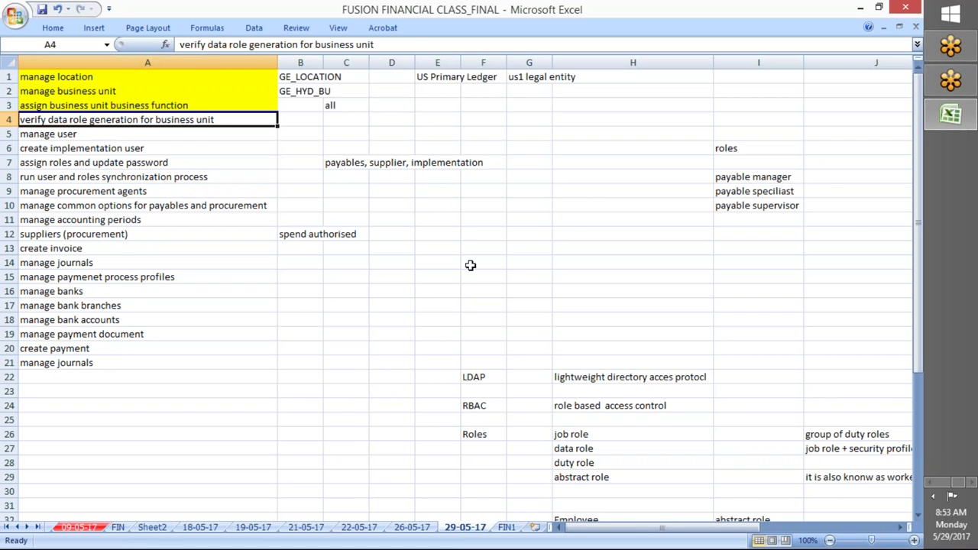
double_click(323, 62)
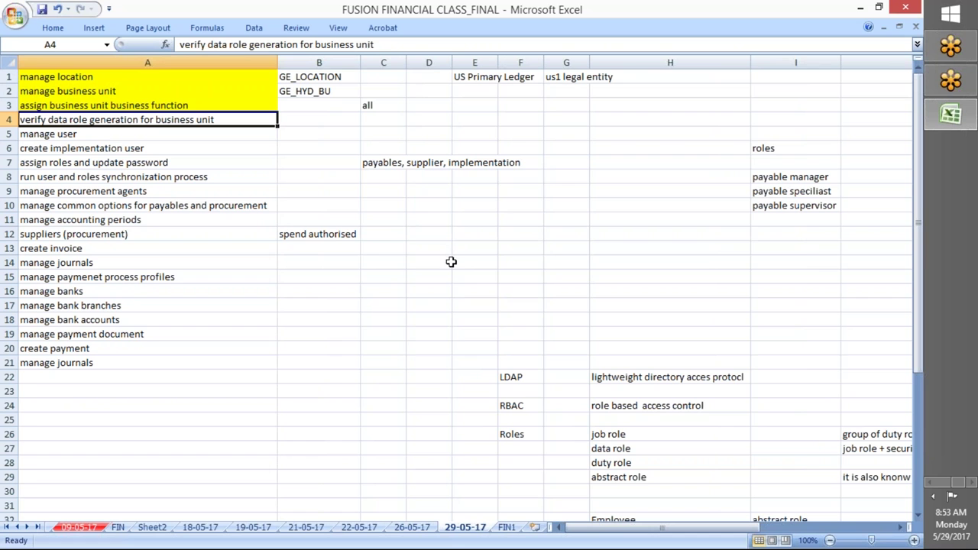
Copy the next task name from cell A4 and return to the Oracle task search
key("alt+Tab")
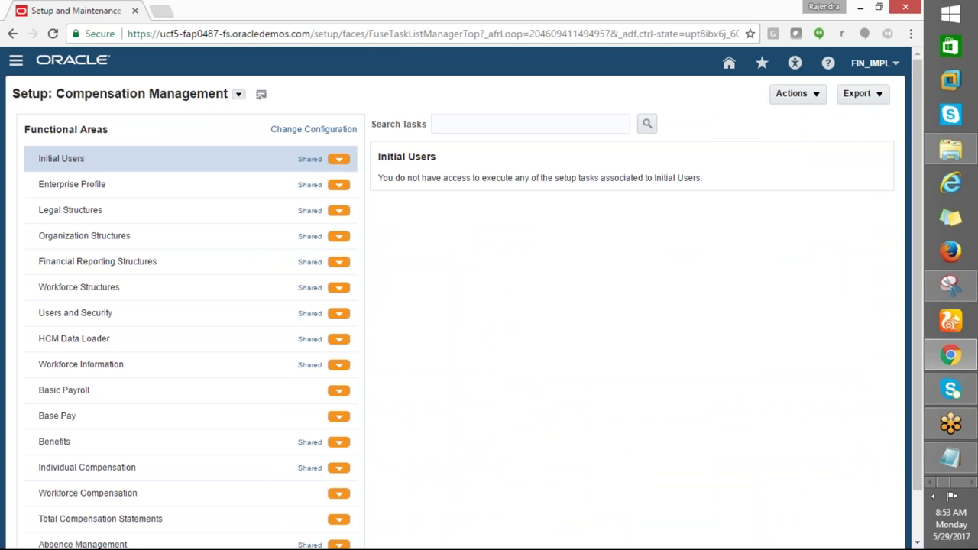
key("alt+Tab")
left_click(131, 162)
left_click(106, 120)
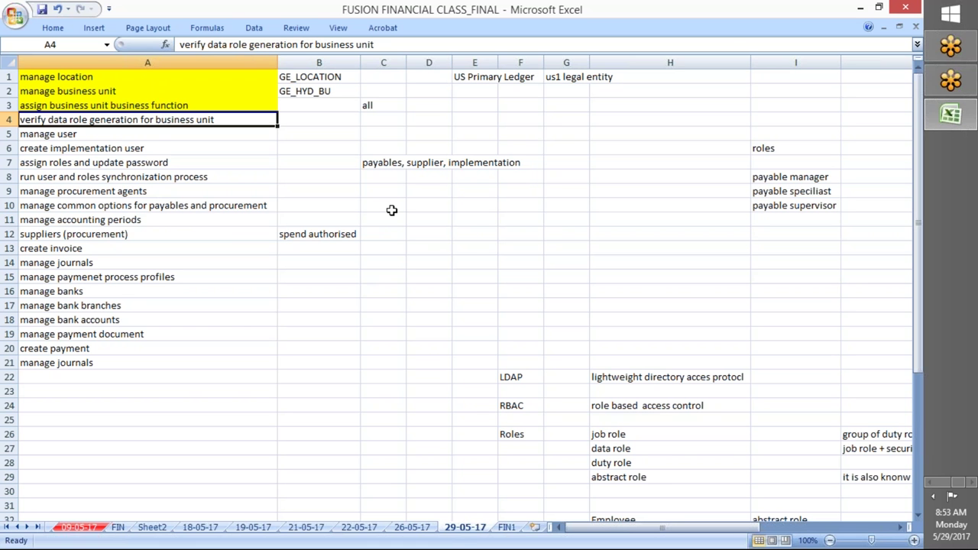
key("ctrl+c")
key("alt+Tab")
left_click(445, 124)
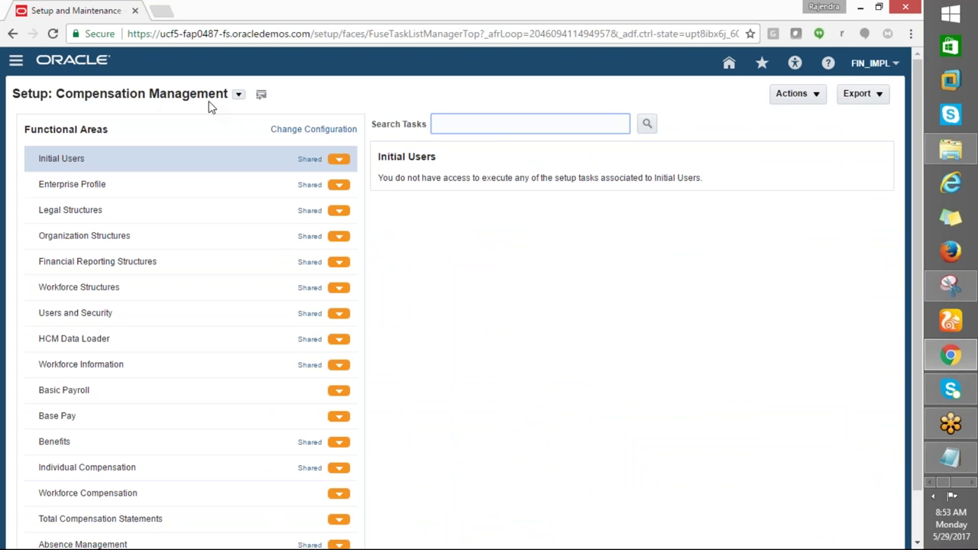
Search Setup and Maintenance for the copied task and open Verify Data Role Generation for Business Unit
left_click(874, 63)
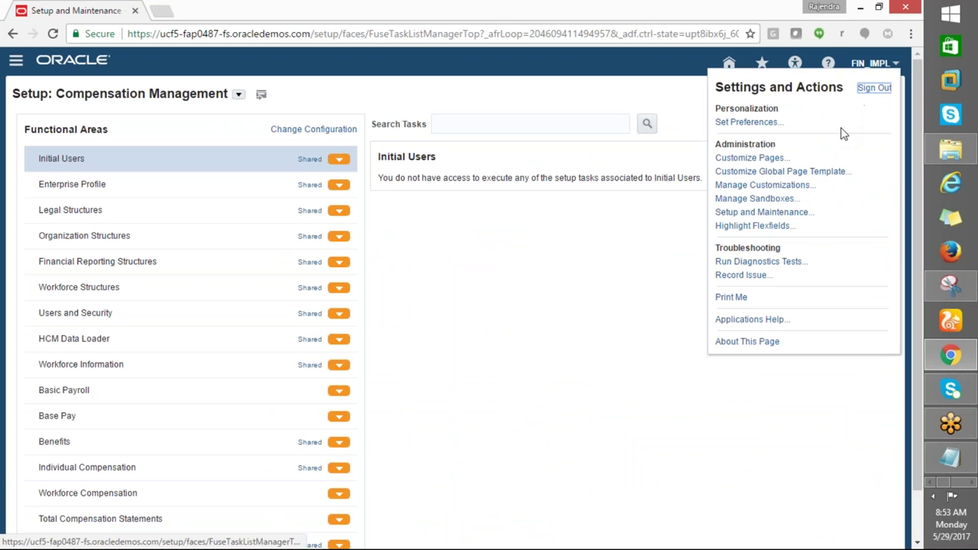
left_click(752, 212)
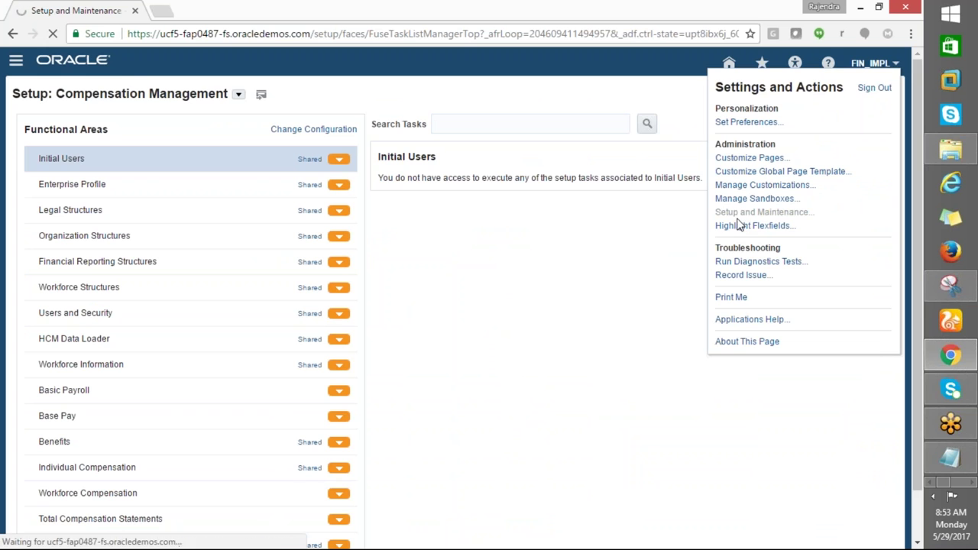
left_click(541, 97)
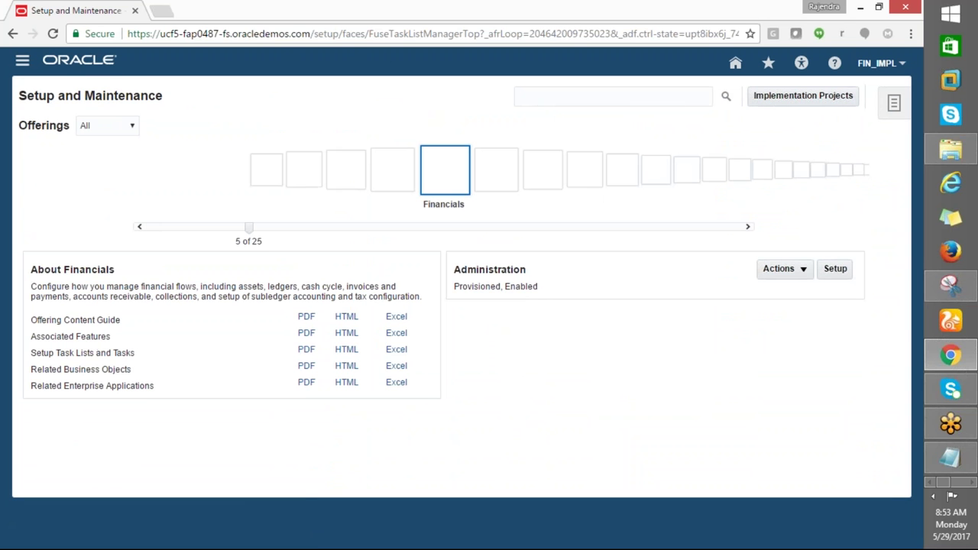
key("ctrl+v")
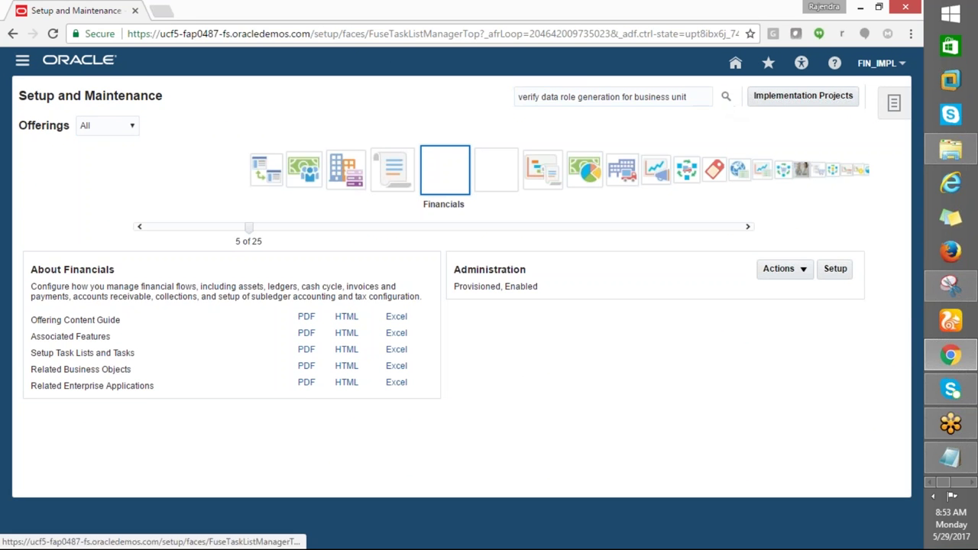
left_click(726, 98)
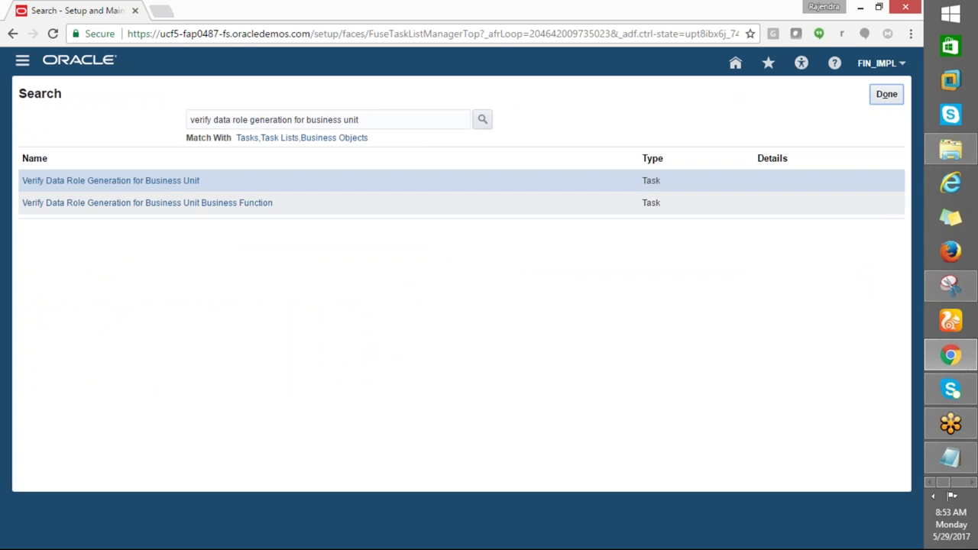
left_click(163, 182)
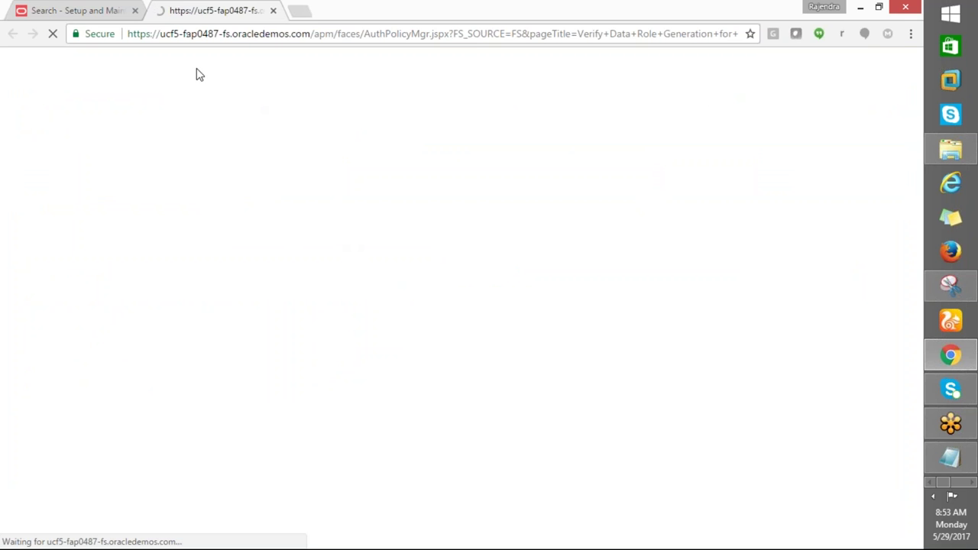
left_click(68, 11)
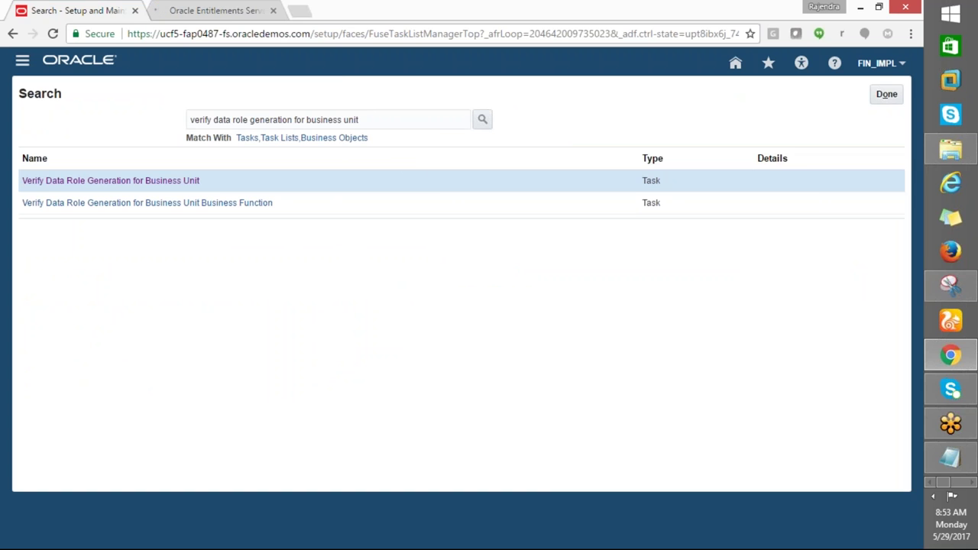
key("alt+Tab")
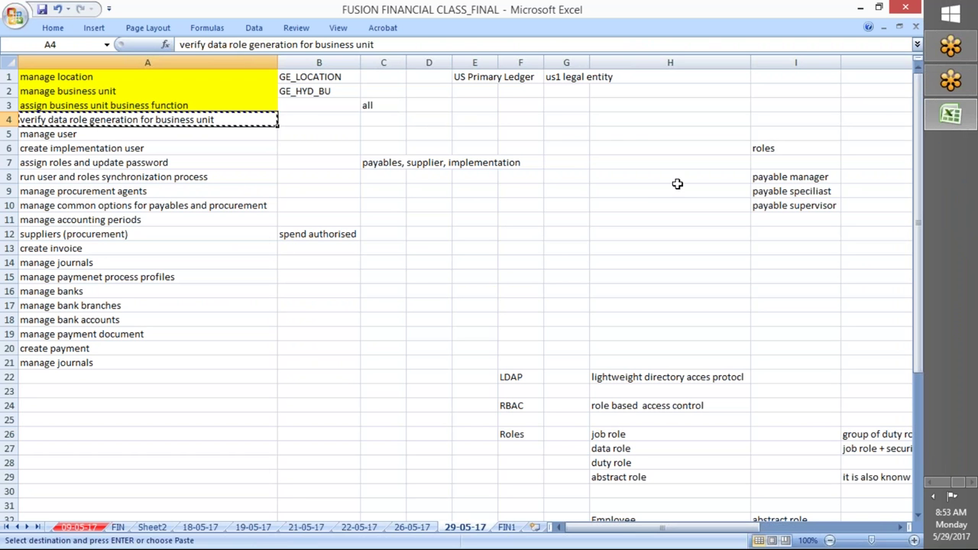
key("alt+Tab")
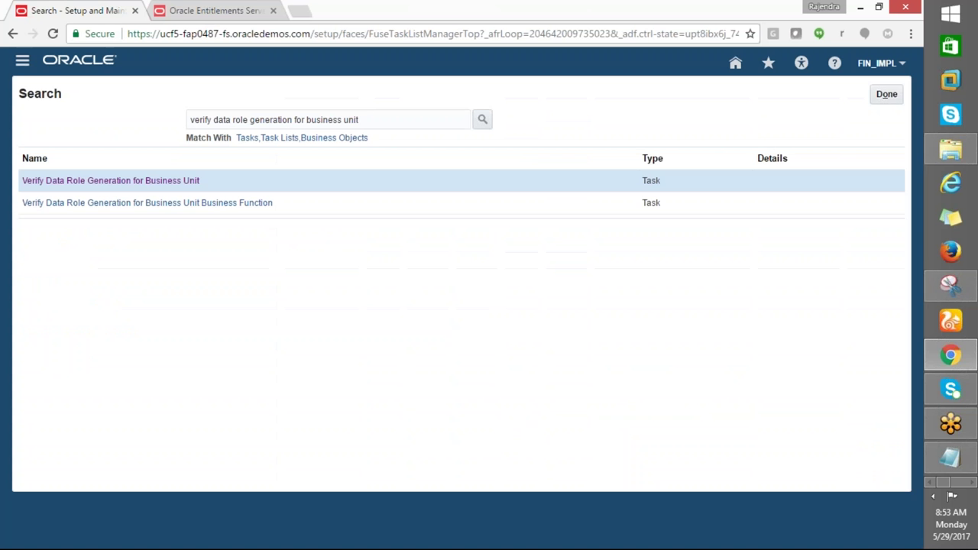
Search the setup tasks for 'CREATE IMPLEMENTATION'
left_click(372, 119)
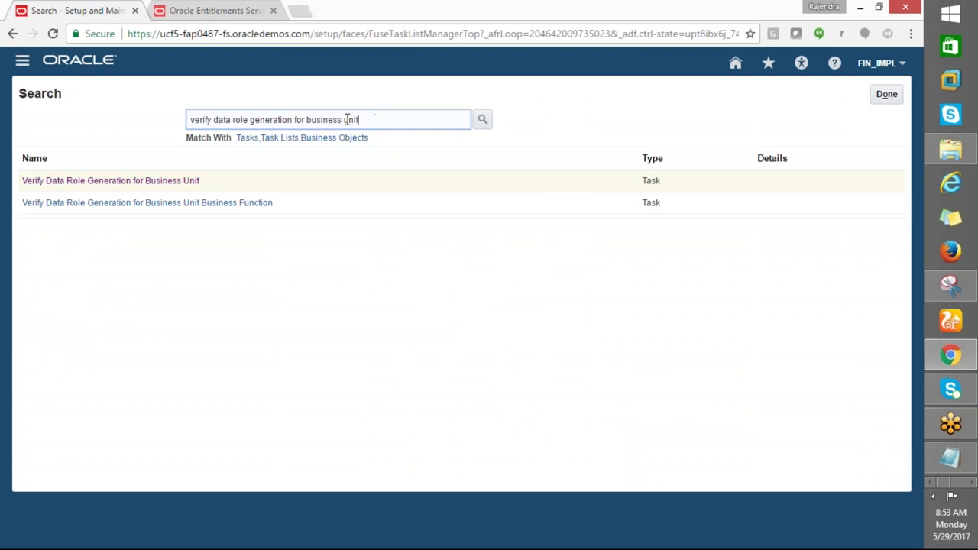
left_click_drag(373, 120, 158, 113)
key("alt+Tab")
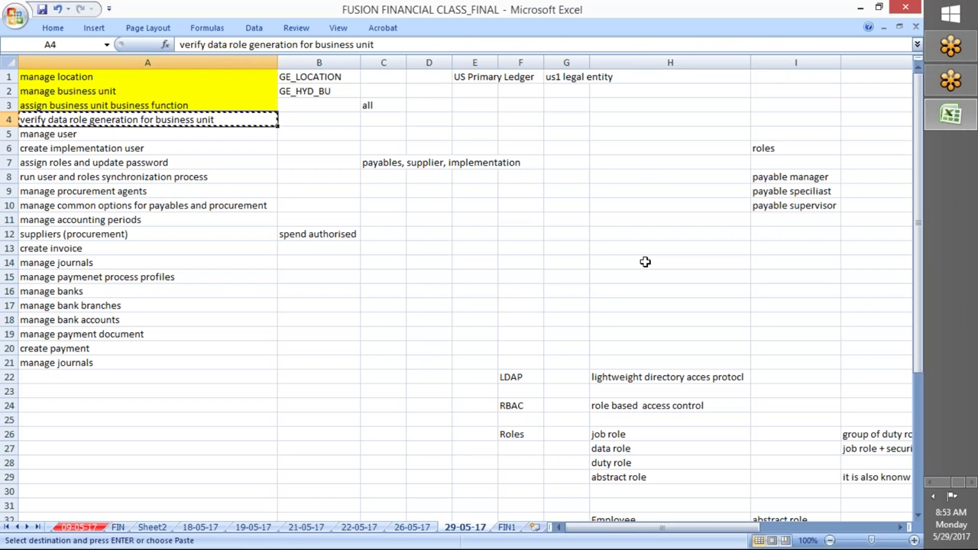
key("alt+Tab")
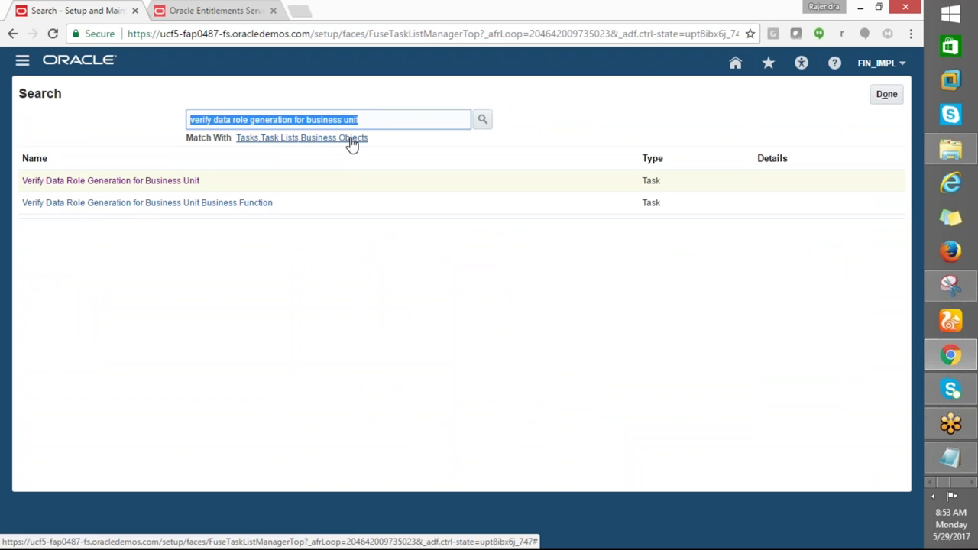
key("BackSpace")
type("CREATE IMPLEMETNATION")
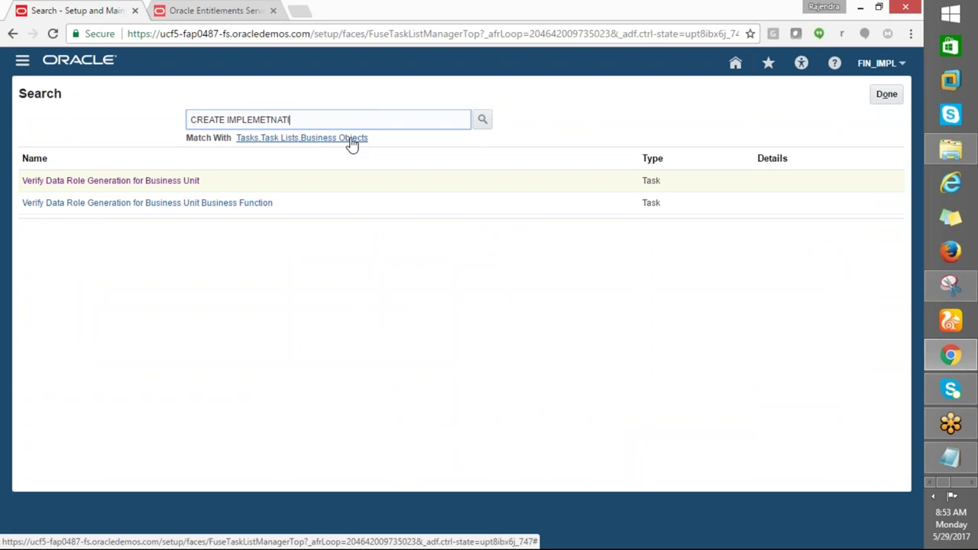
key("BackSpace")
key("BackSpace")
key("BackSpace")
key("BackSpace")
key("BackSpace")
key("BackSpace")
key("BackSpace")
type("TATION")
left_click(486, 121)
Rerun the task search with the wildcard term Create%Imple%
left_click_drag(296, 120, 134, 123)
type("Create%")
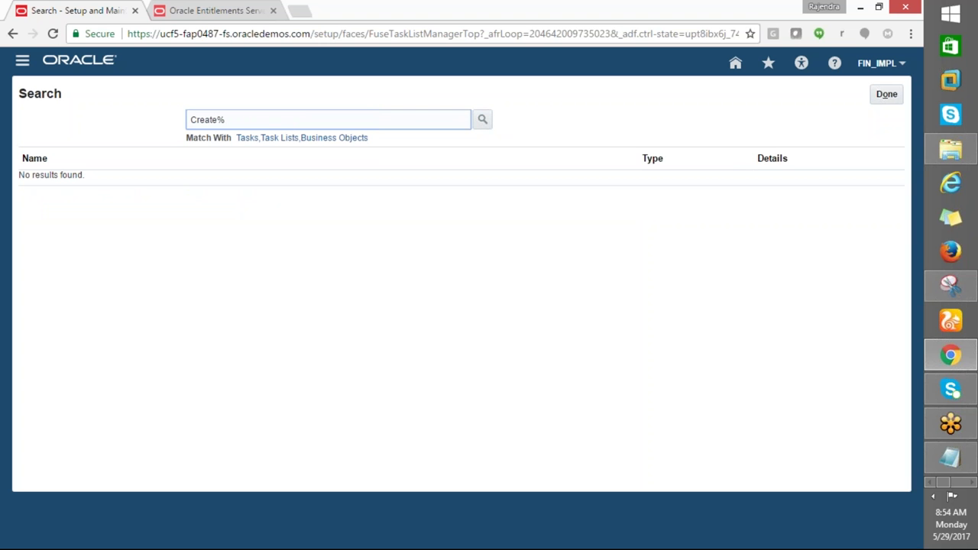
type("Imple%")
left_click(482, 120)
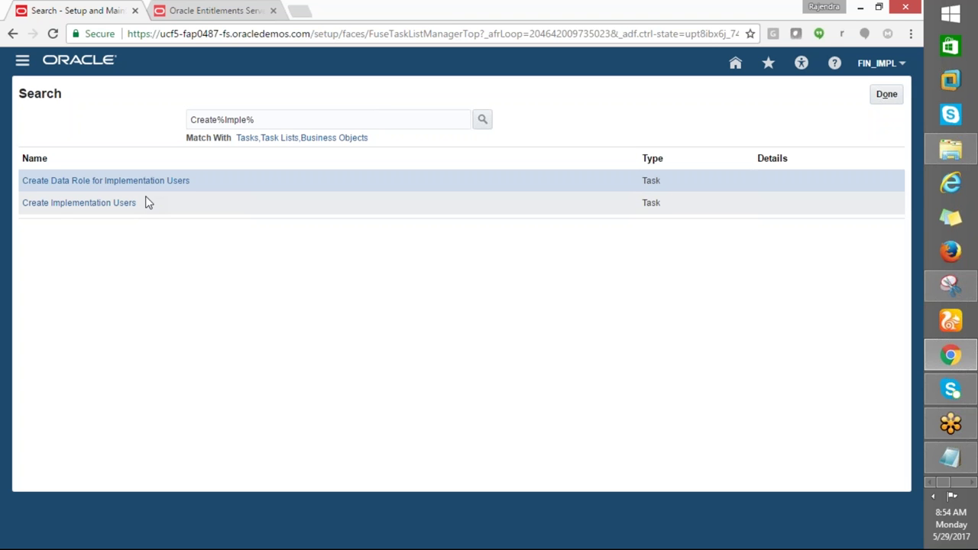
key("alt+Tab")
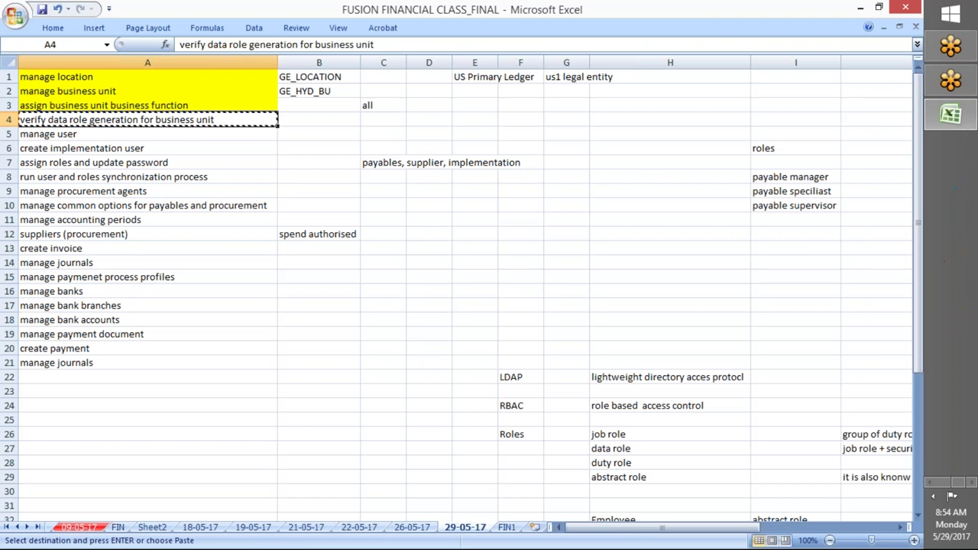
Enter enterprise, le, led, bu and inv in cells H11 through H15
left_click(661, 222)
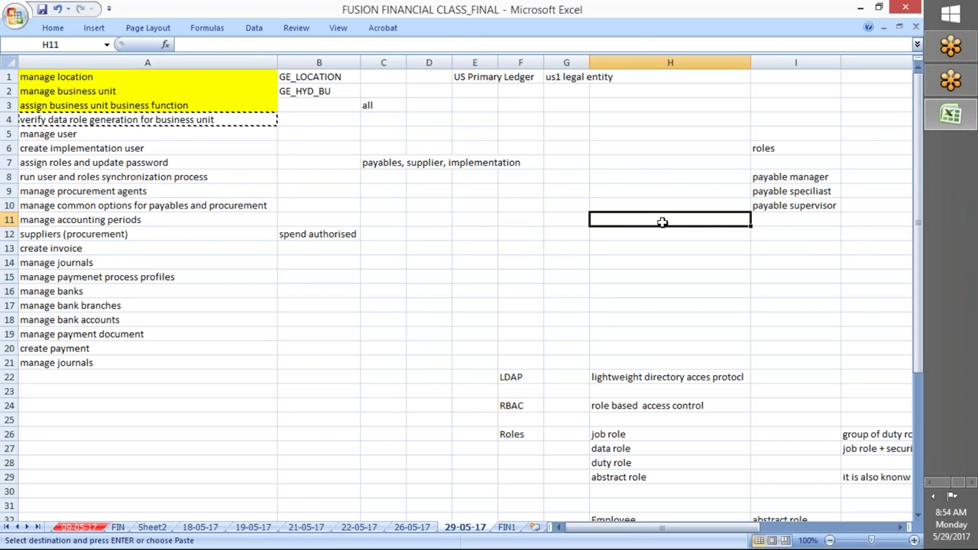
key("Return")
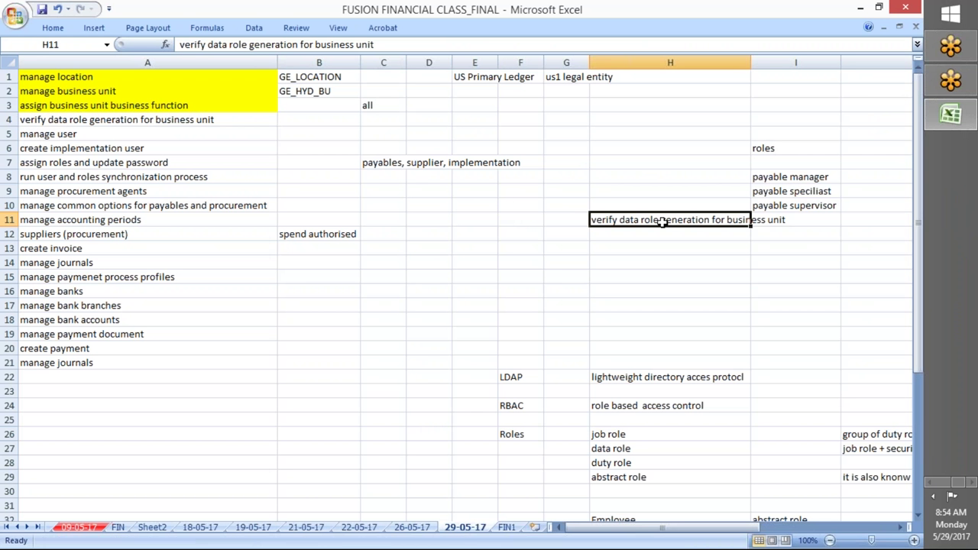
key("ctrl+z")
type("e")
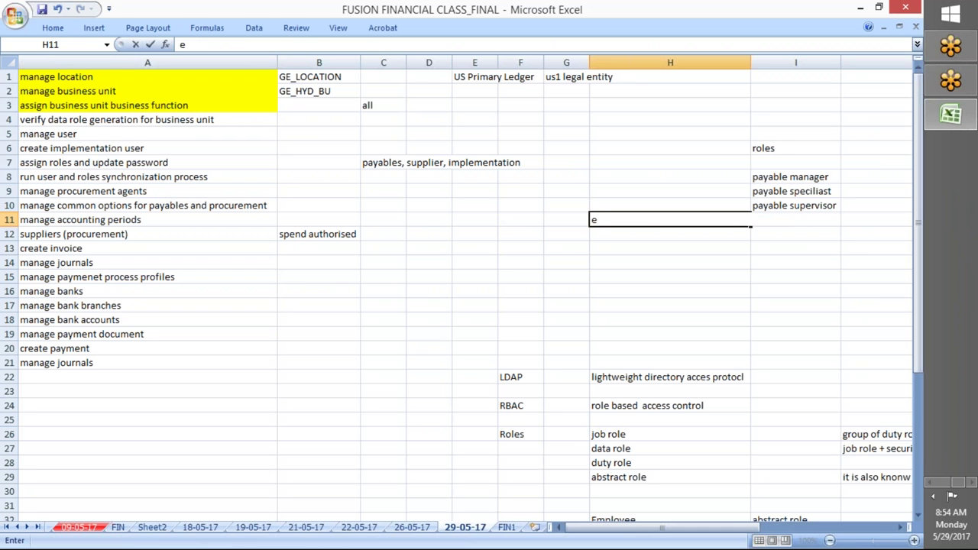
type("nterprise")
key("Return")
type("bu")
key("BackSpace")
key("BackSpace")
type("le")
key("Return")
type("led")
key("Return")
type("bu")
key("Return")
type("inv")
key("Return")
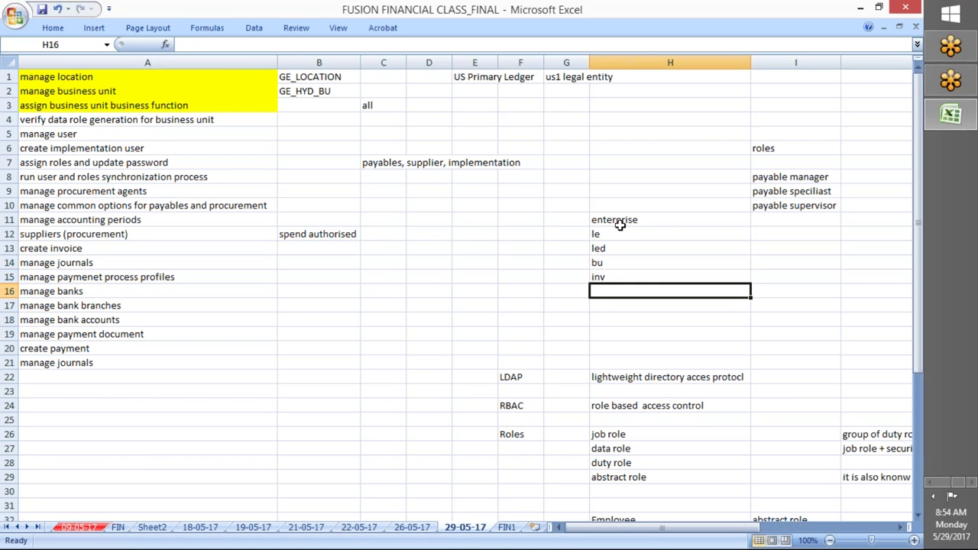
Walk through the H11:H15 entries, pointing out each organization level in turn
left_click(619, 221)
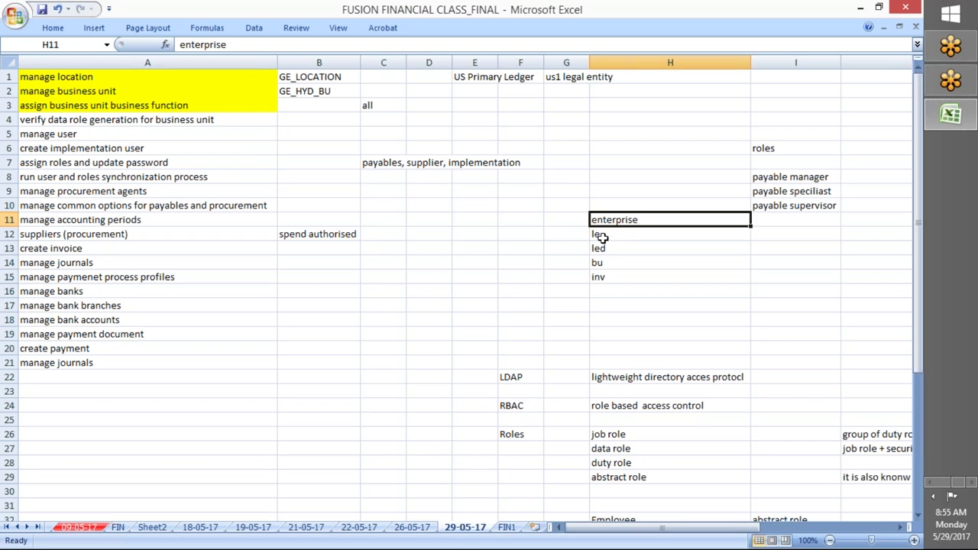
left_click(601, 234)
left_click(600, 263)
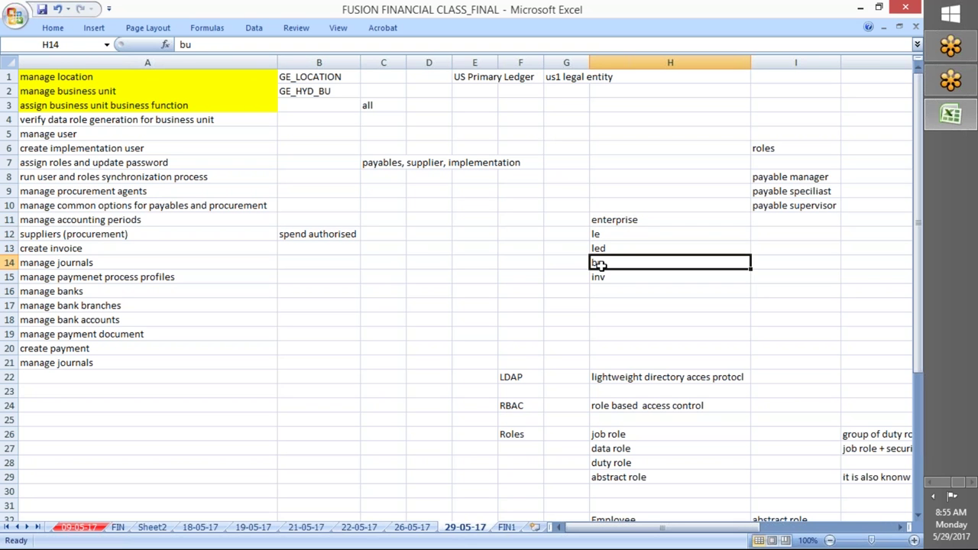
left_click(600, 234)
left_click(600, 247)
left_click(598, 263)
left_click(601, 249)
left_click(599, 234)
left_click(601, 249)
left_click(600, 234)
left_click(601, 248)
left_click(599, 234)
left_click(601, 248)
left_click(603, 276)
left_click(599, 262)
left_click(599, 279)
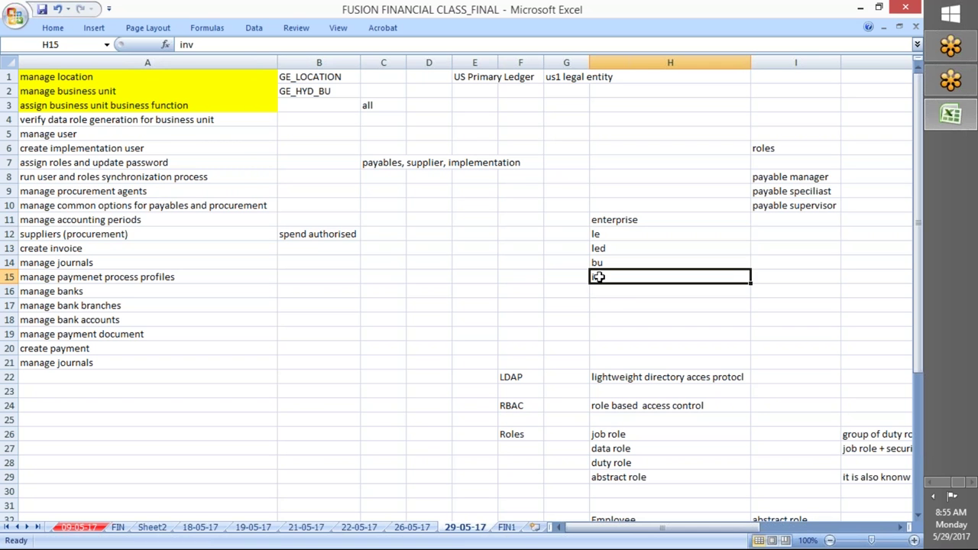
left_click(601, 262)
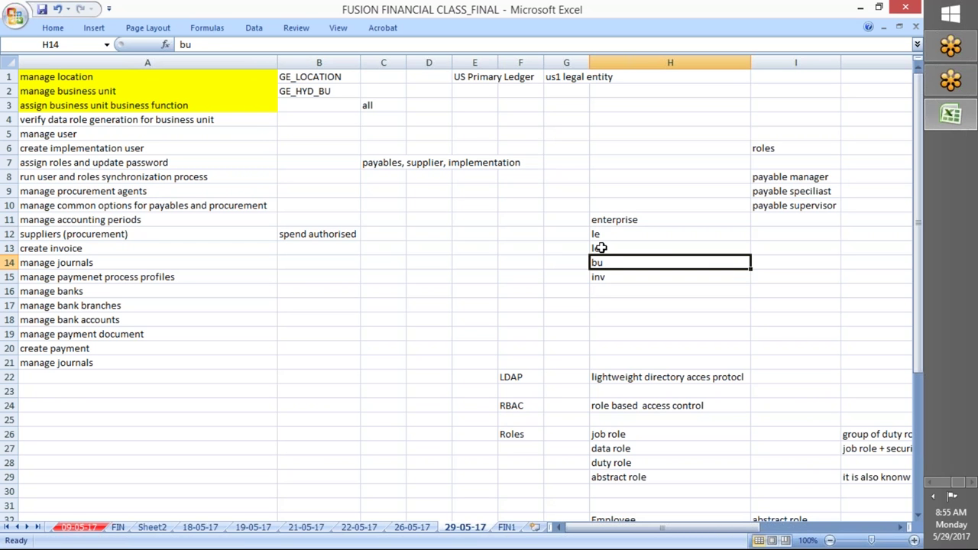
left_click(603, 278)
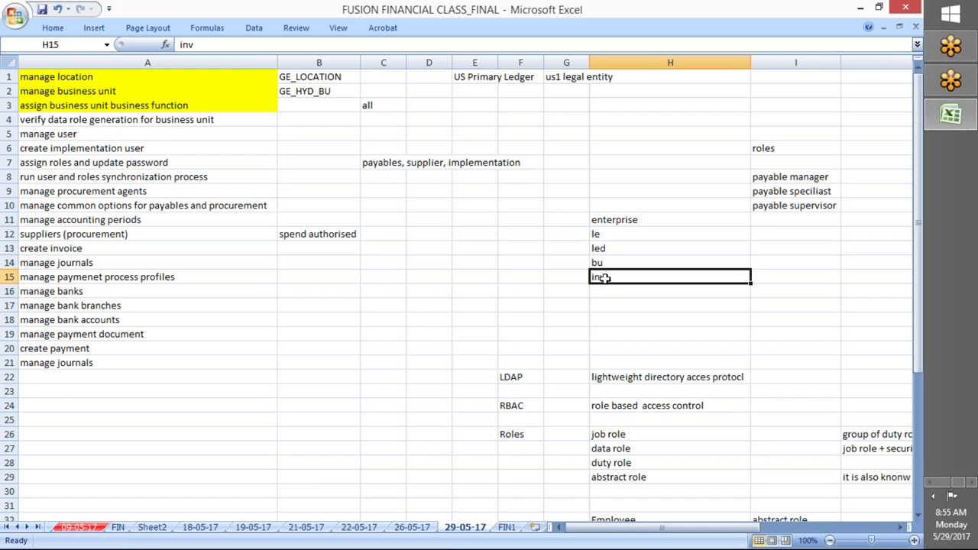
left_click(600, 259)
left_click_drag(598, 229, 600, 277)
key("Up")
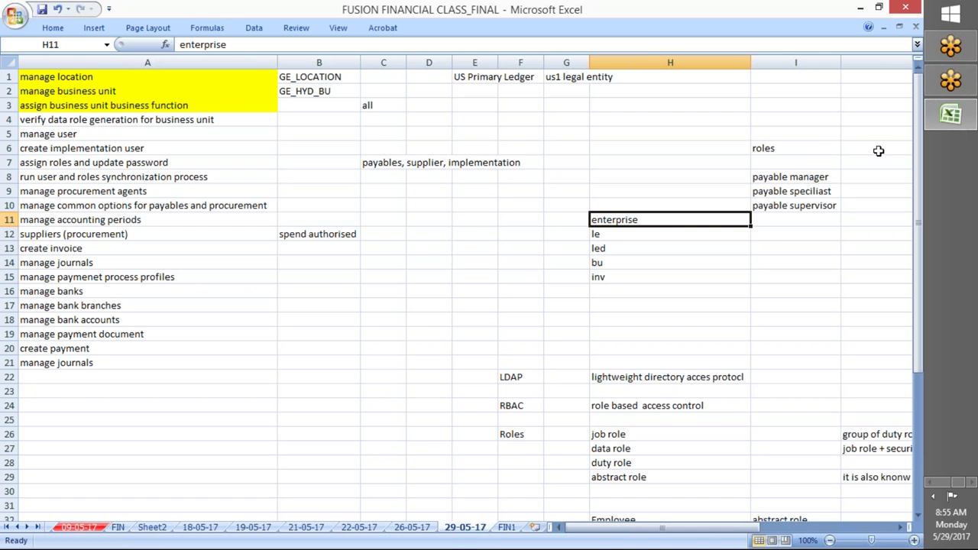
key("alt+Tab")
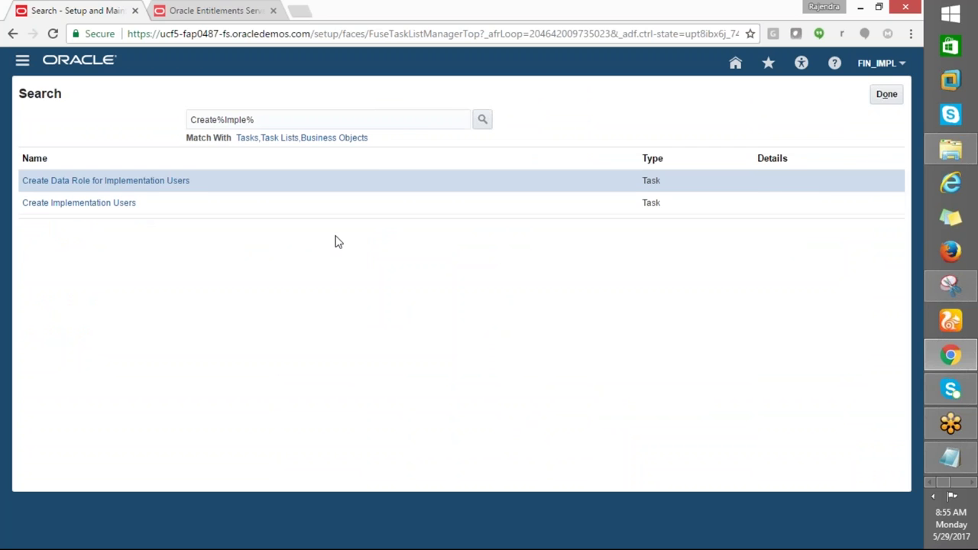
key("alt+Tab")
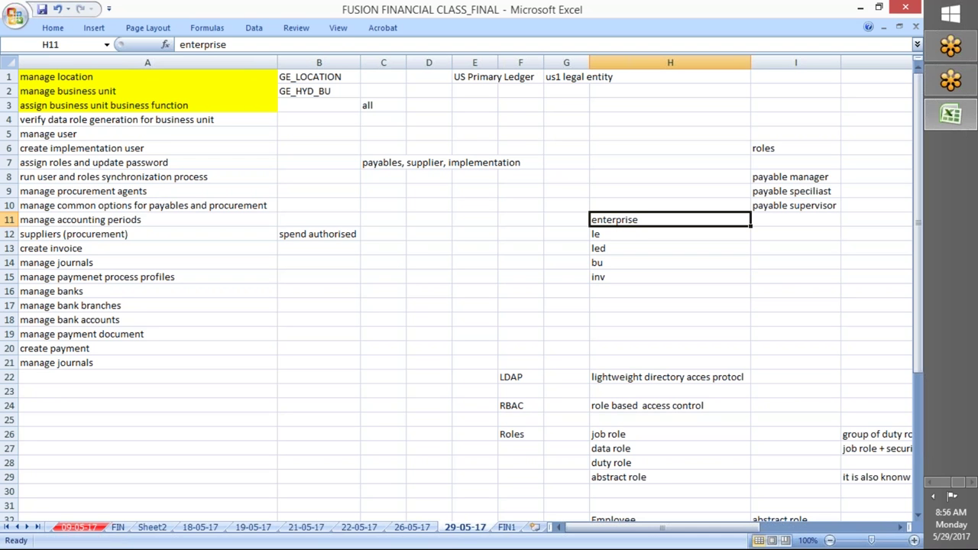
Leave the Excel notes and bring up the Oracle Entitlements Server browser tab
left_click(187, 107)
left_click(915, 26)
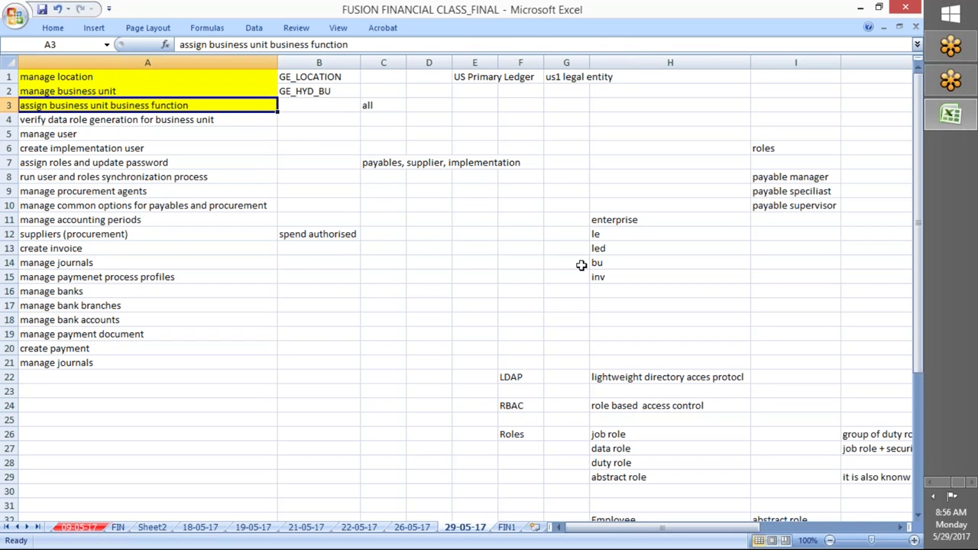
left_click(315, 273)
key("alt+Tab")
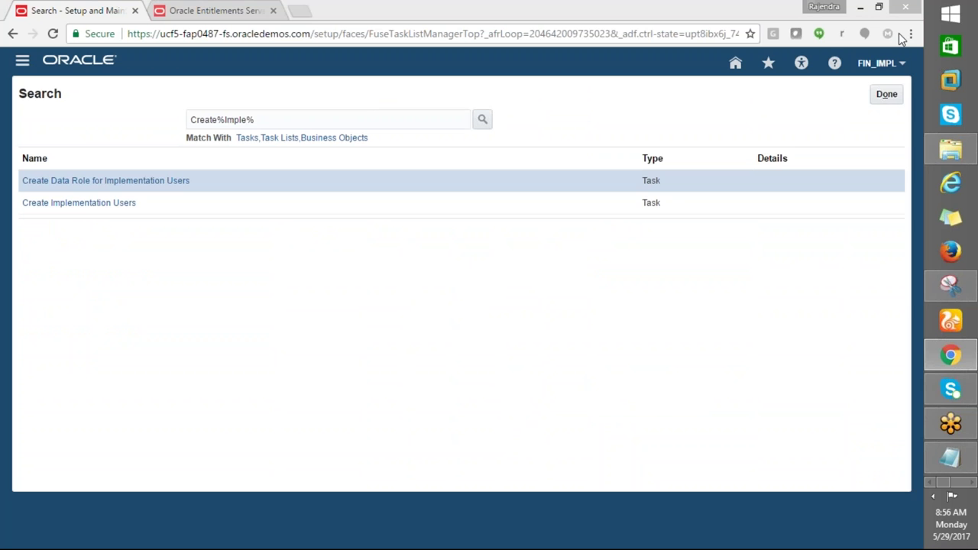
key("alt+Tab")
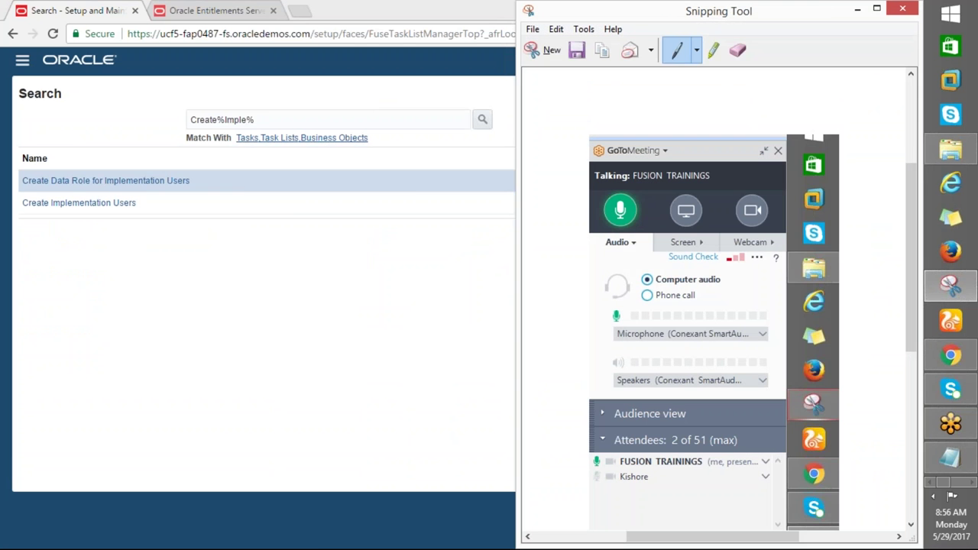
left_click(219, 10)
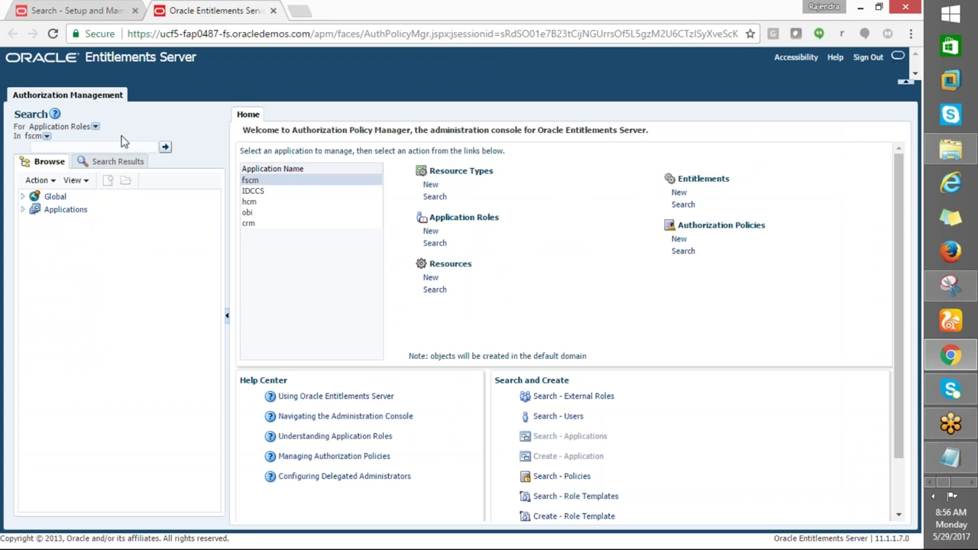
Set Search For to Role Template and try the searches pay% and paya%
left_click(56, 148)
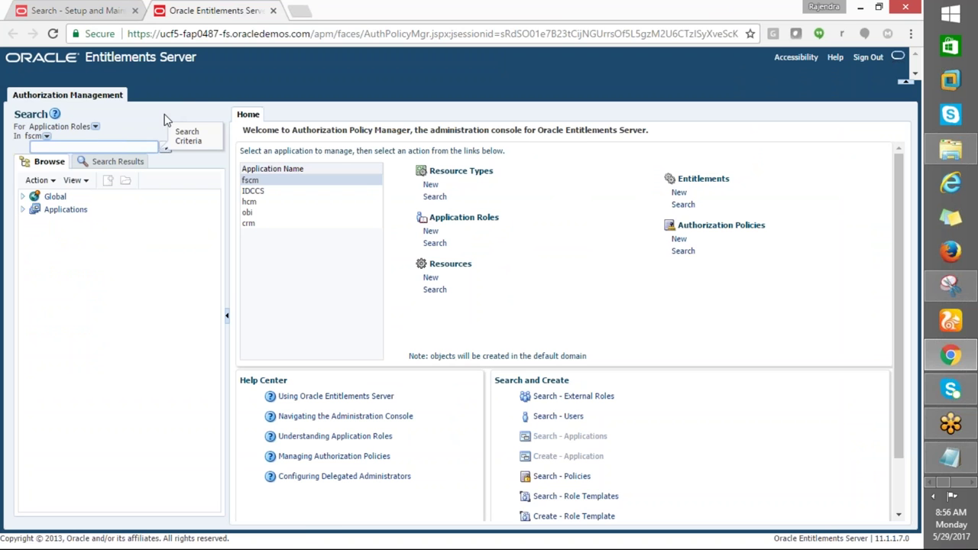
left_click(94, 126)
left_click(66, 149)
left_click(95, 126)
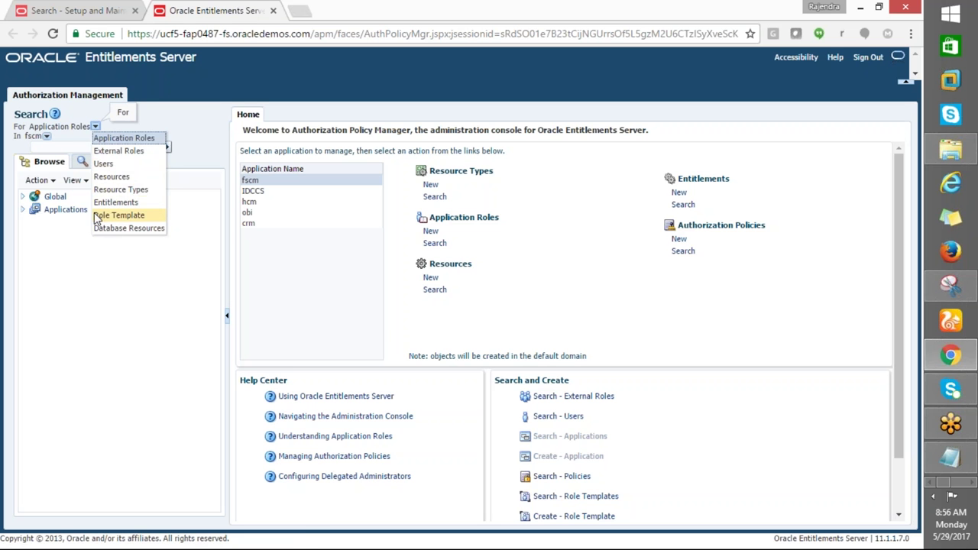
left_click(76, 168)
type("pay%")
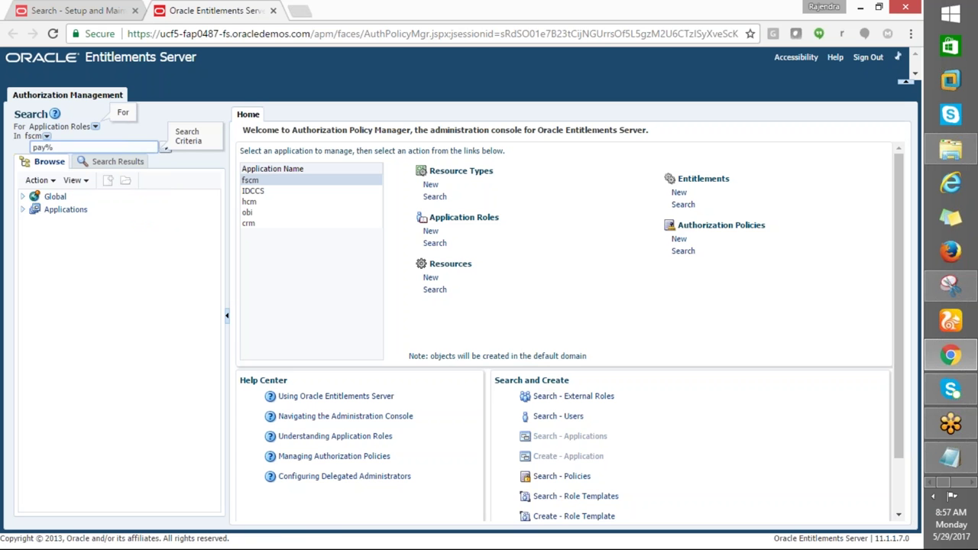
left_click(167, 147)
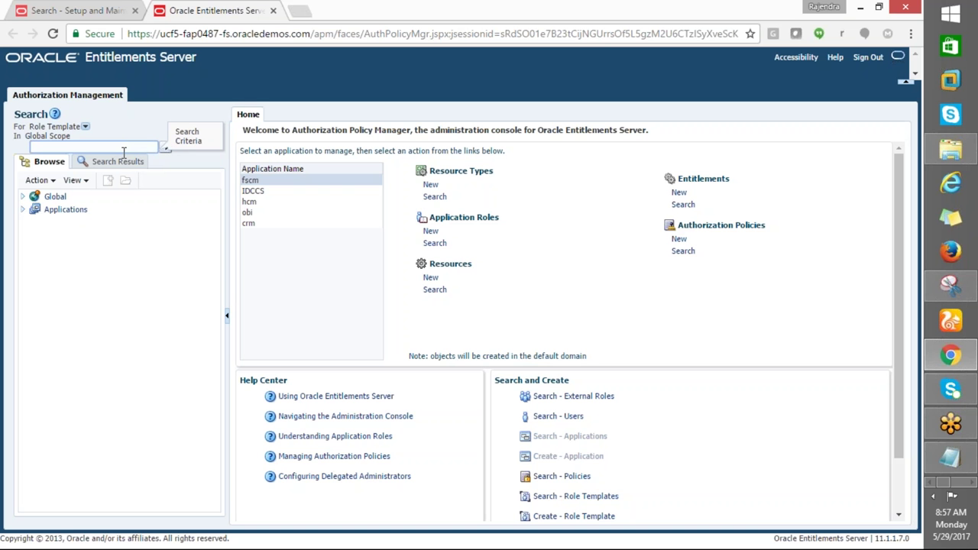
type("paya%")
left_click(163, 149)
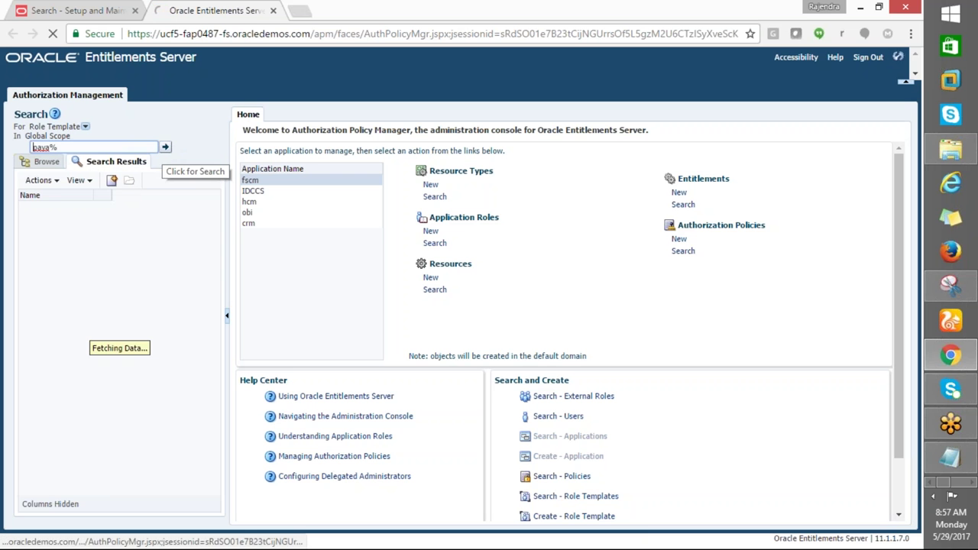
Search role templates for %Pay% and open Payables Template for Business Function Payables Invoicing
left_click_drag(66, 148, 6, 150)
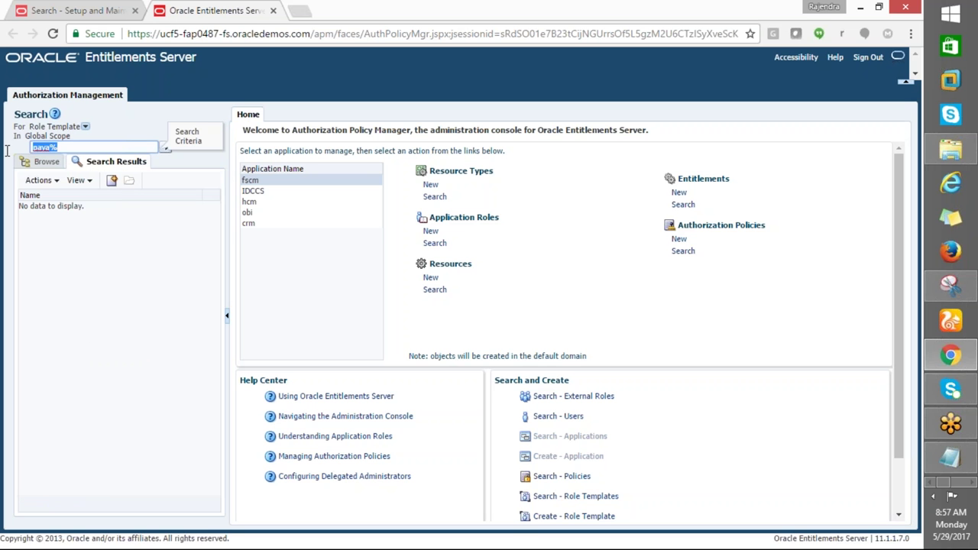
type("%Pay%")
left_click(165, 147)
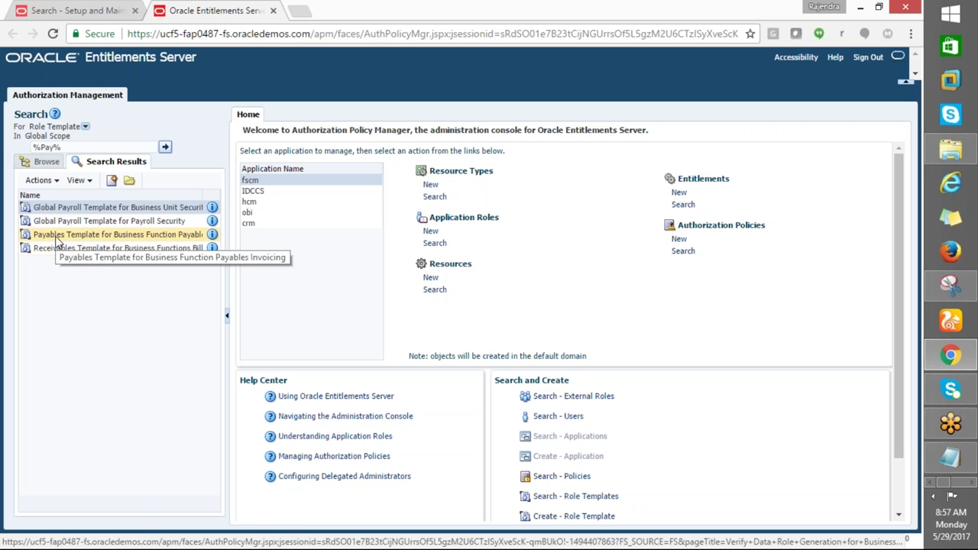
left_click(59, 241)
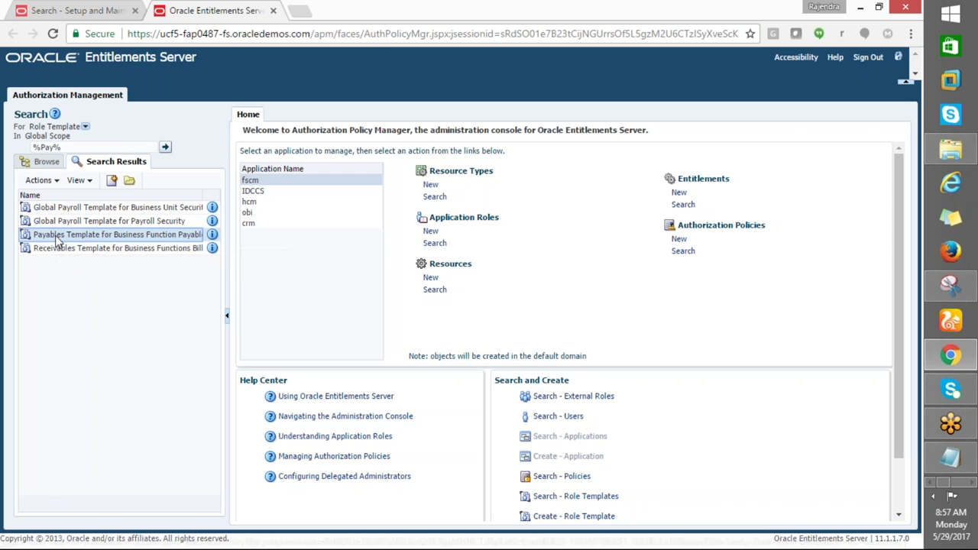
left_click(129, 185)
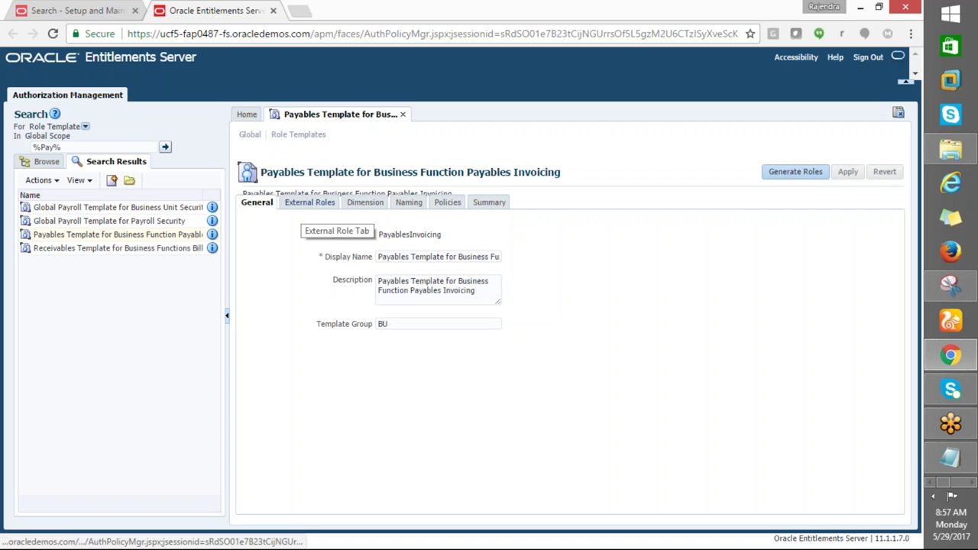
Generate roles from the template's External Roles, yielding 66 valid and 30 invalid roles
left_click(298, 210)
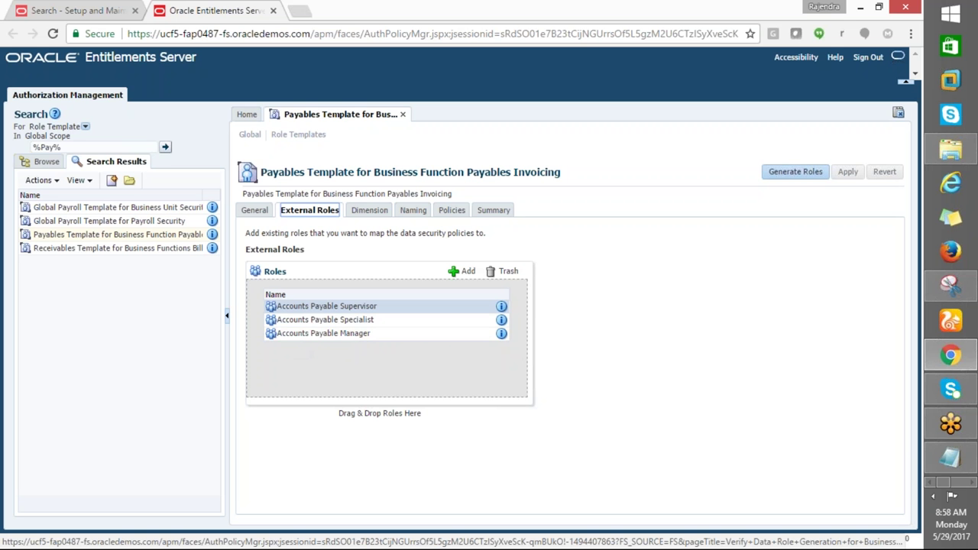
left_click(792, 171)
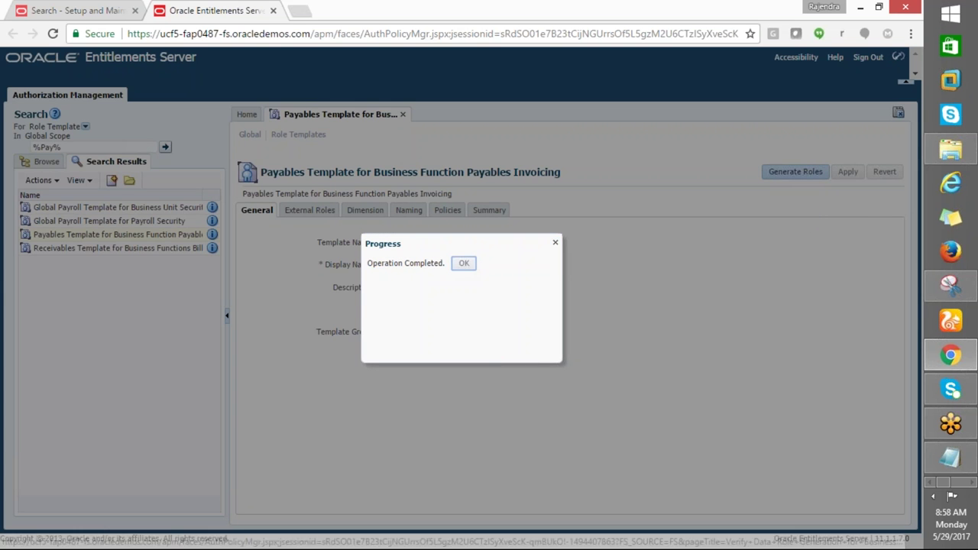
left_click(468, 264)
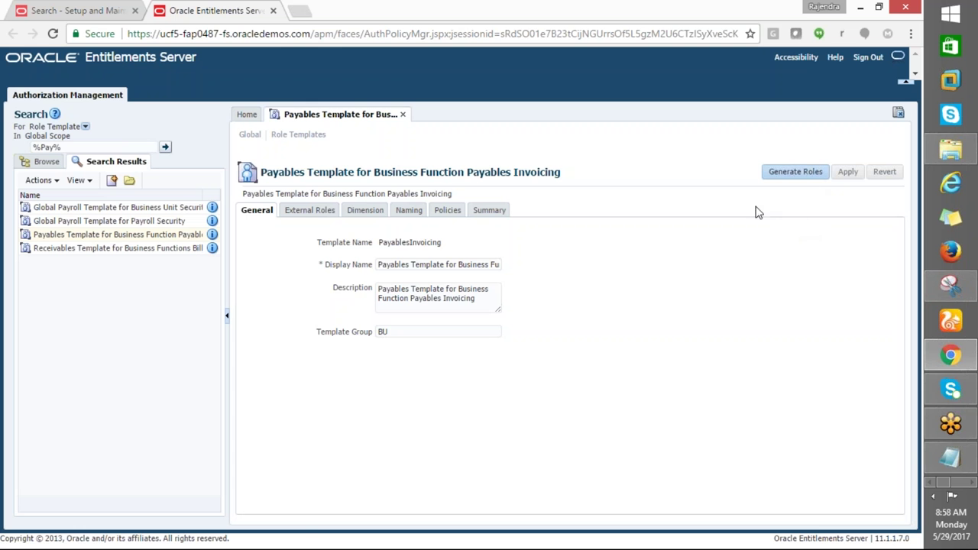
left_click(489, 211)
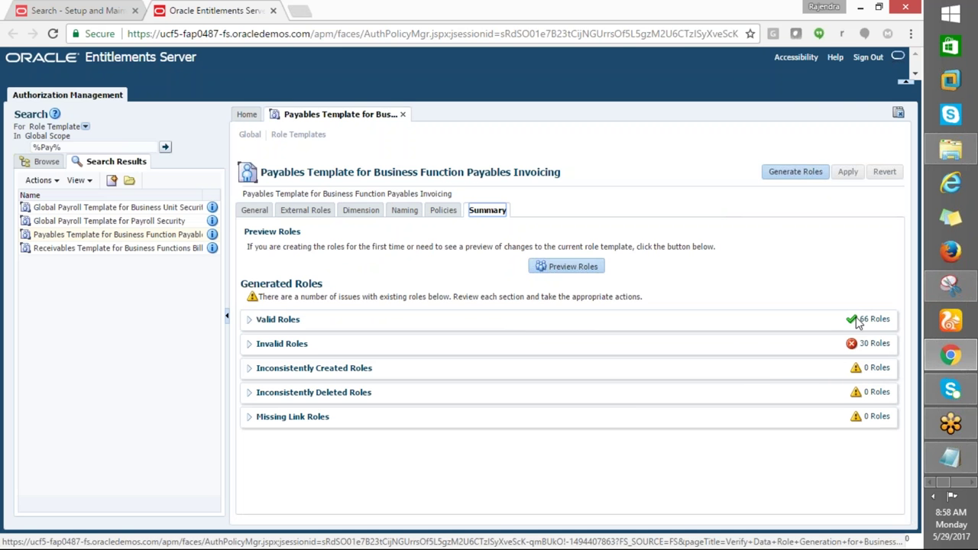
left_click(64, 10)
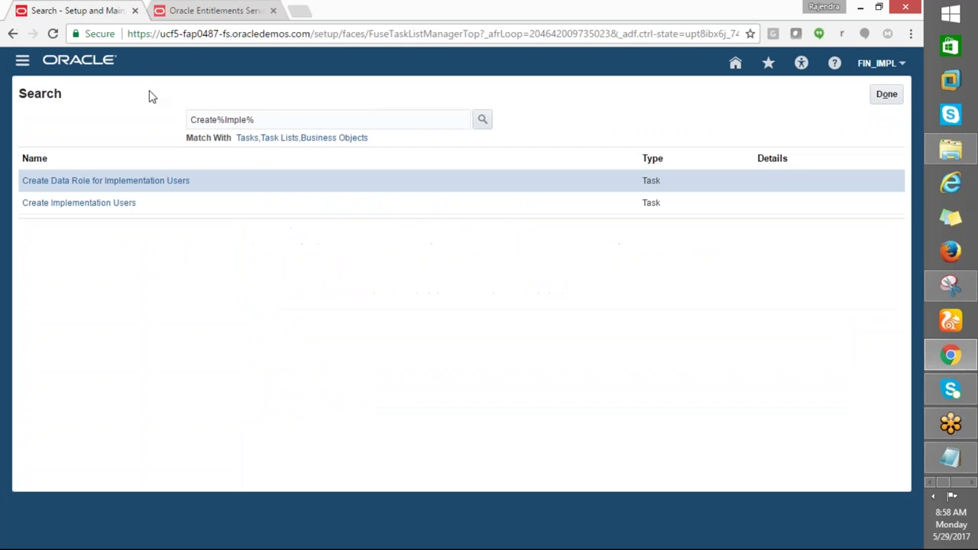
Fill cell A4 yellow and copy 'manage user' from cell A5
key("alt+Tab")
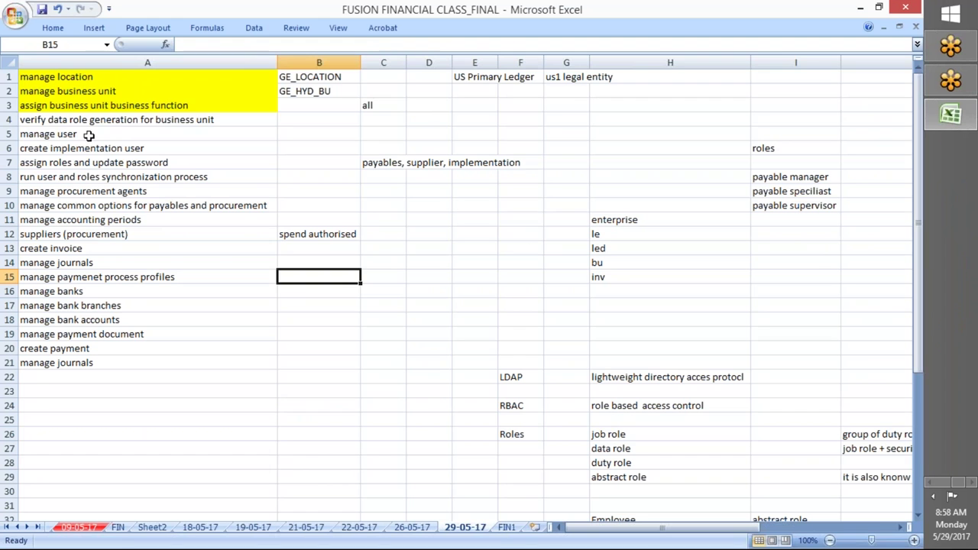
left_click(82, 120)
left_click(52, 28)
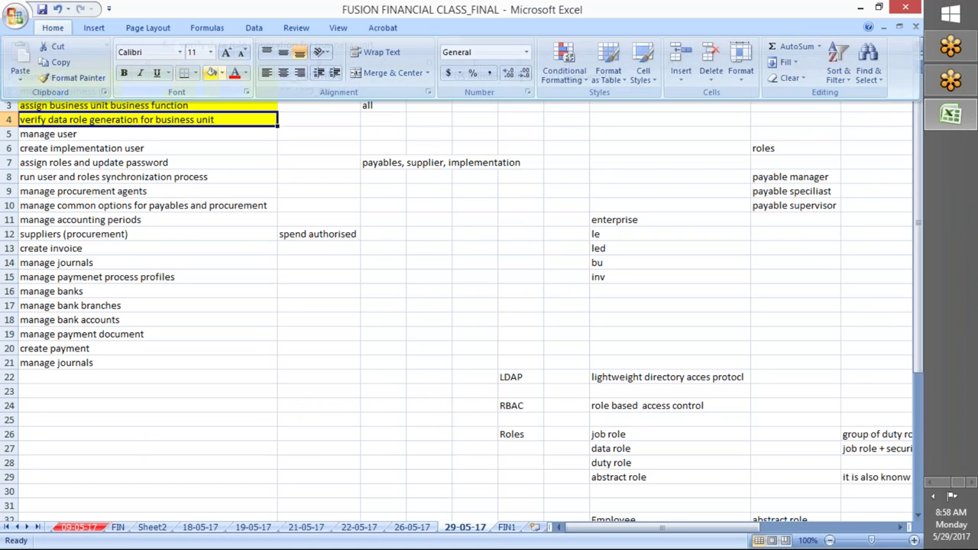
left_click(207, 78)
left_click(53, 133)
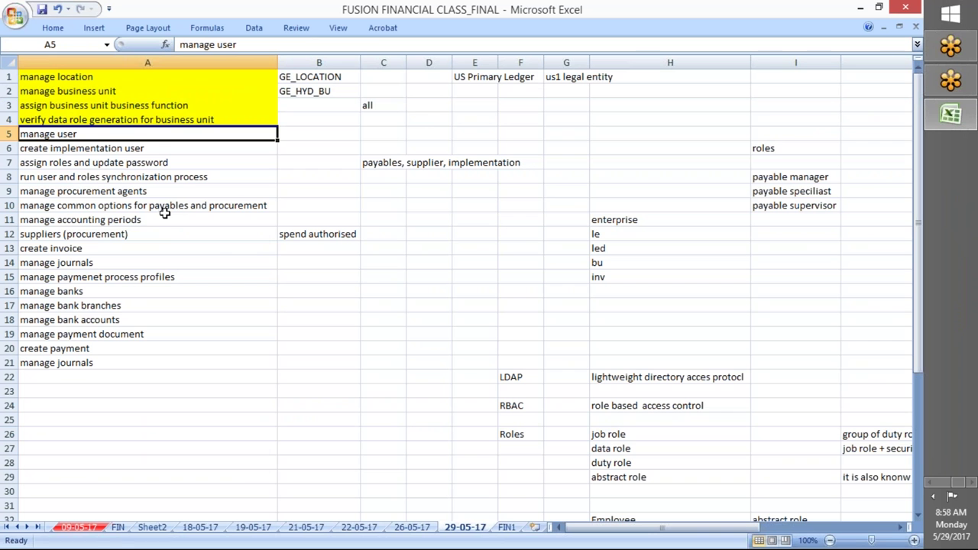
key("ctrl+c")
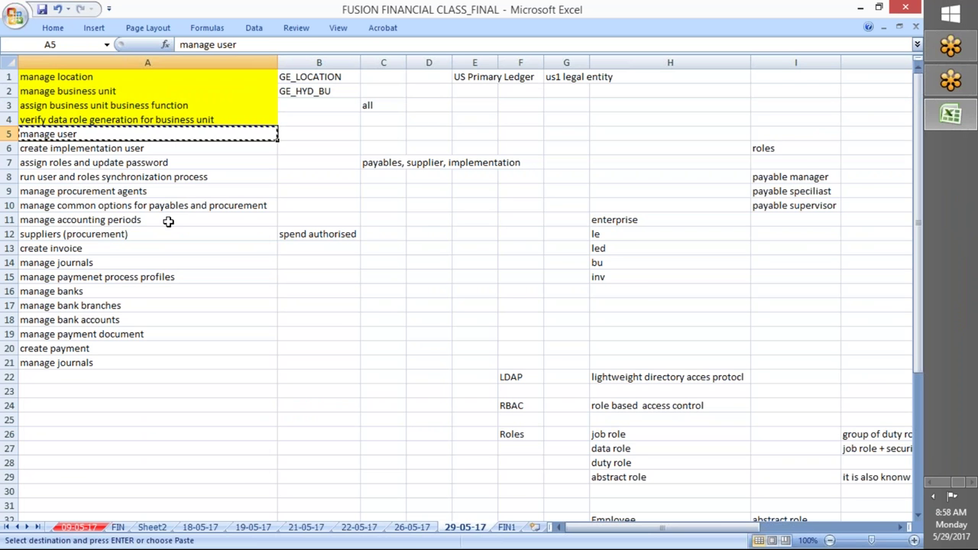
key("alt+Tab")
key("alt+Tab")
Search tasks for 'manage user', open Manage Users and start adding a new user
key("Tab")
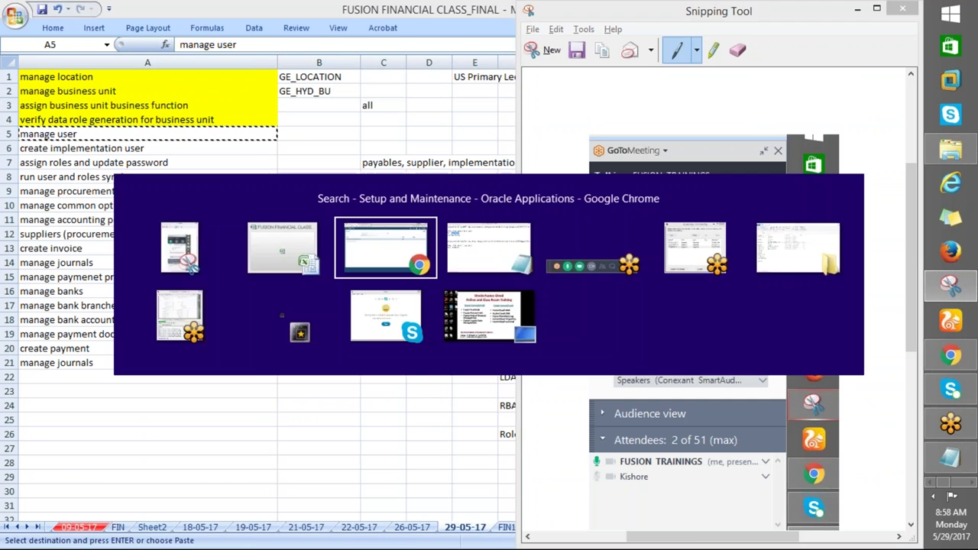
triple_click(262, 122)
key("ctrl+v")
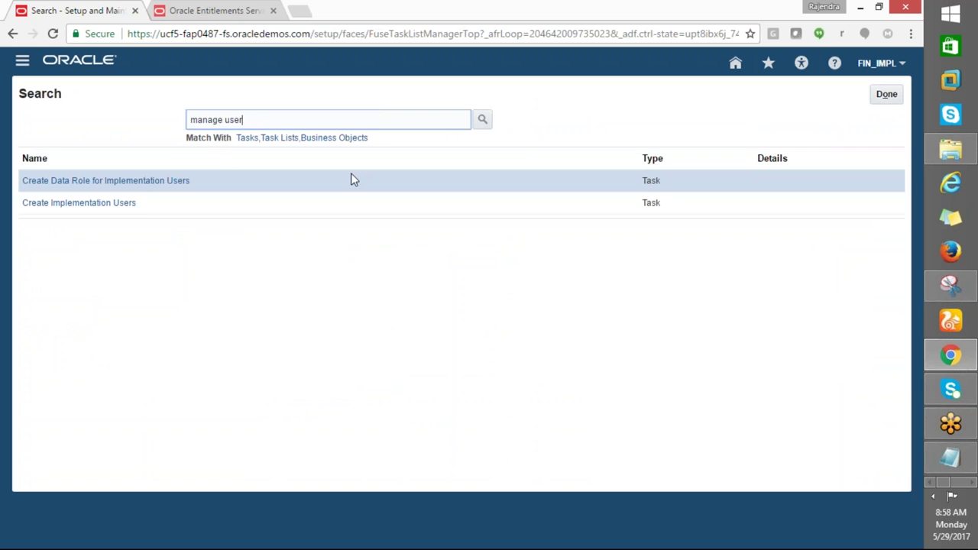
key("Return")
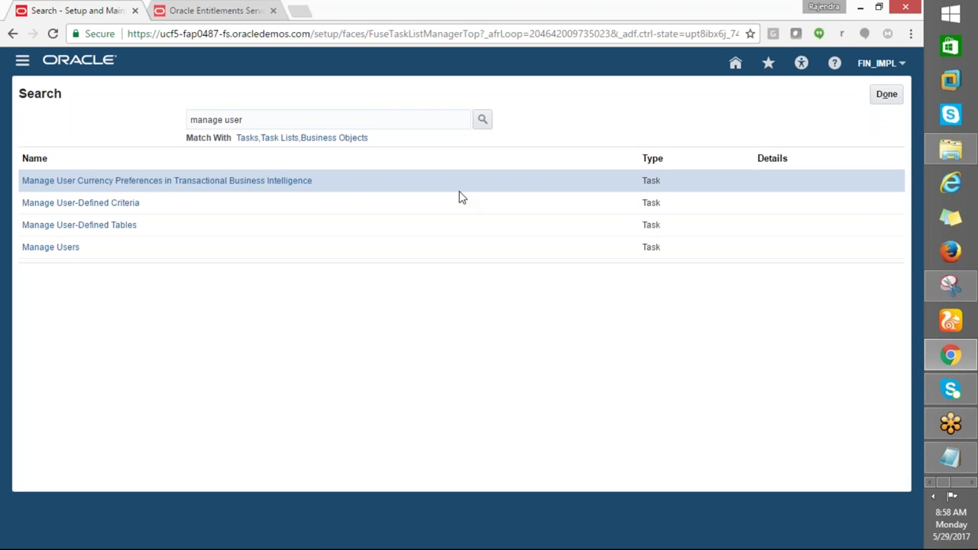
left_click(42, 248)
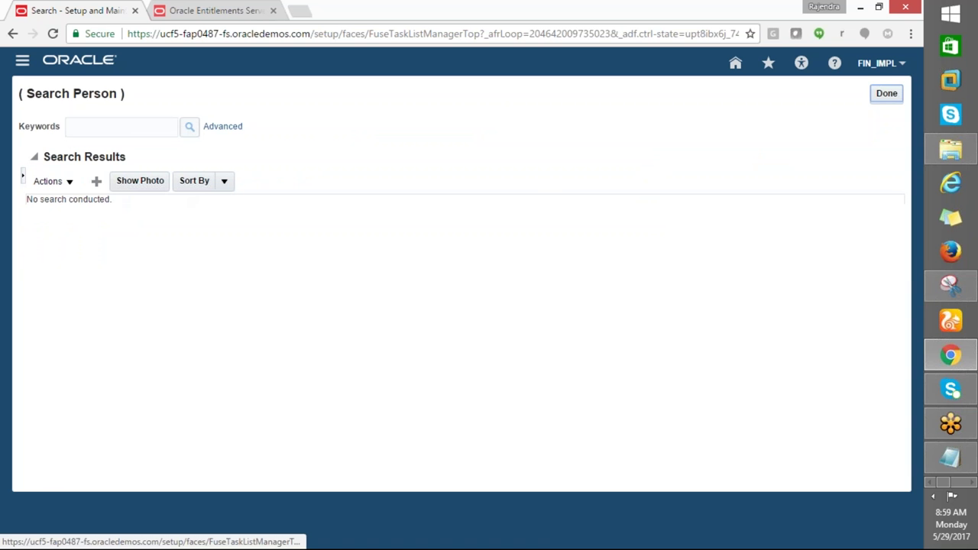
left_click(96, 181)
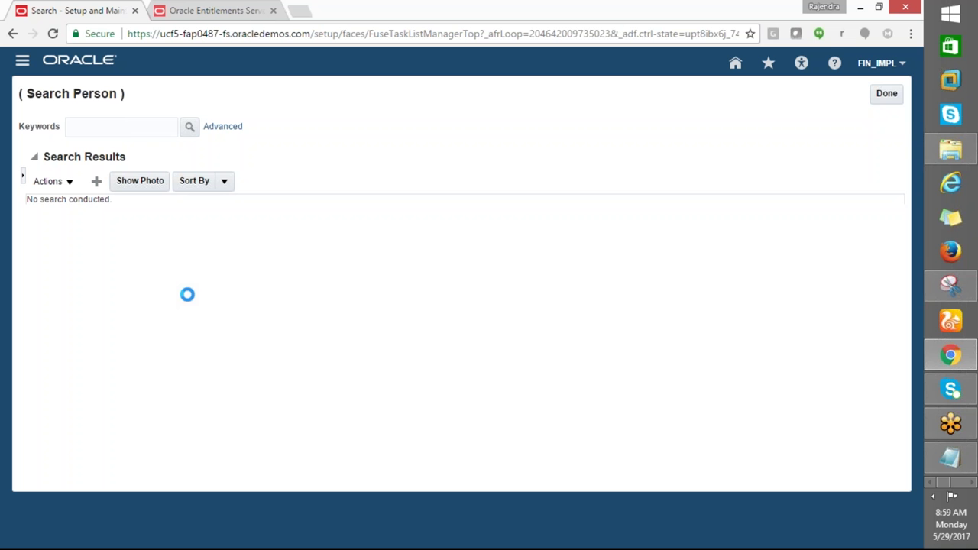
Close the Snipping Tool without saving the snip
key("alt+Tab")
key("alt+Tab")
key("alt+Tab")
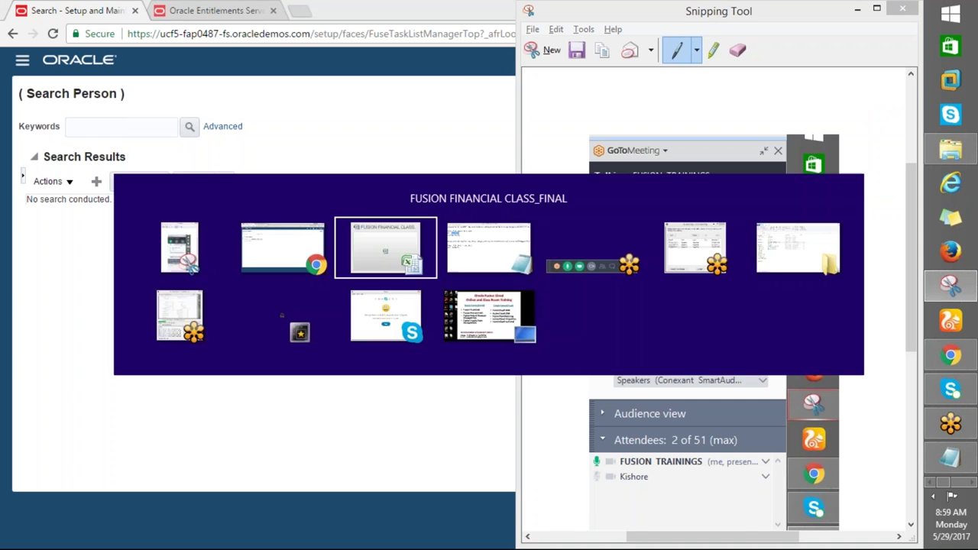
key("alt+Tab")
left_click_drag(692, 11, 432, 103)
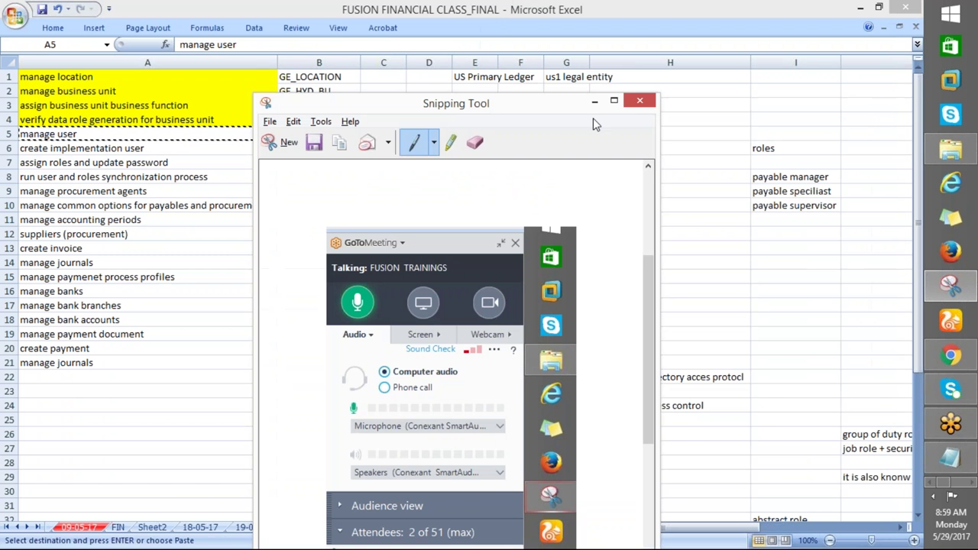
left_click(640, 100)
left_click(515, 380)
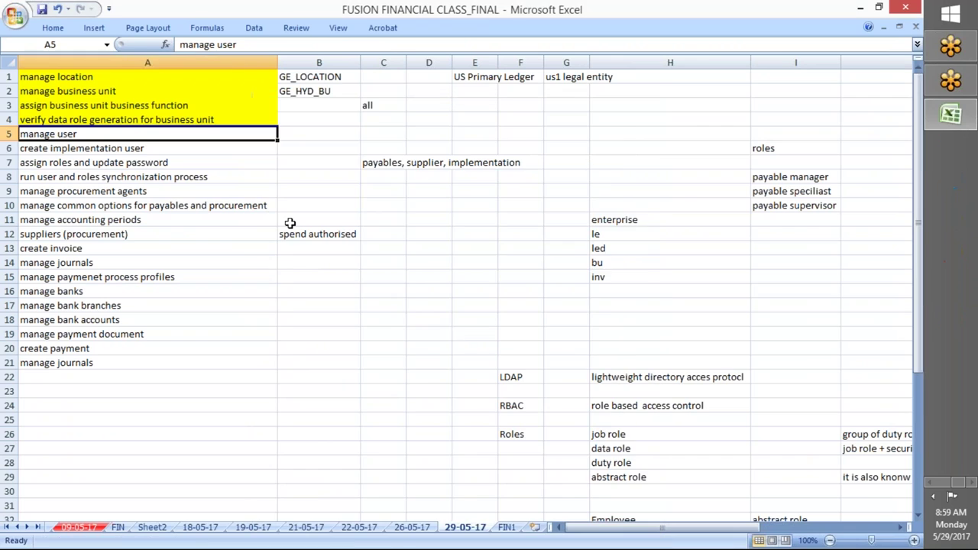
key("alt+Tab")
key("alt+Tab")
key("alt+Tab")
Fill in the new user's last name, first name and e-mail address
left_click(141, 152)
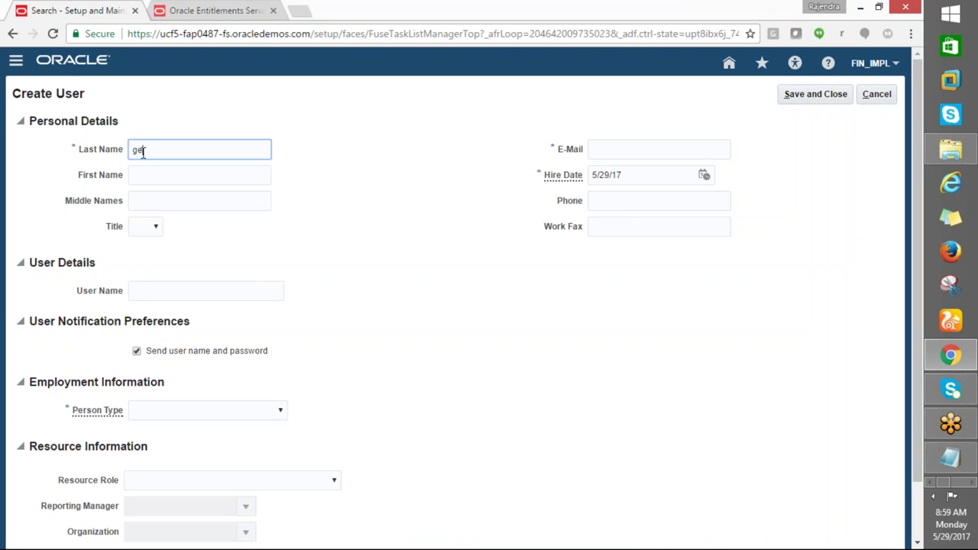
key("Tab")
type("USER")
key("Tab")
left_click(603, 155)
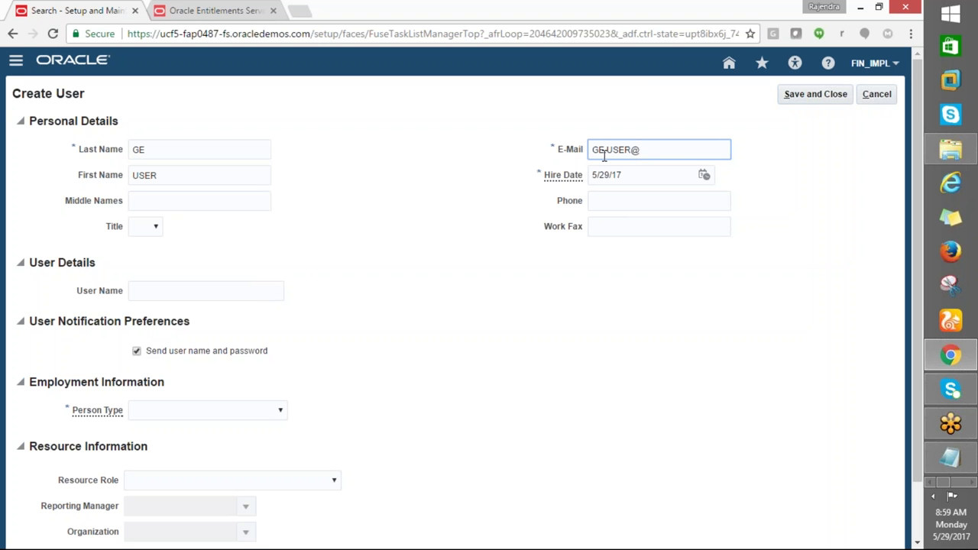
left_click(169, 293)
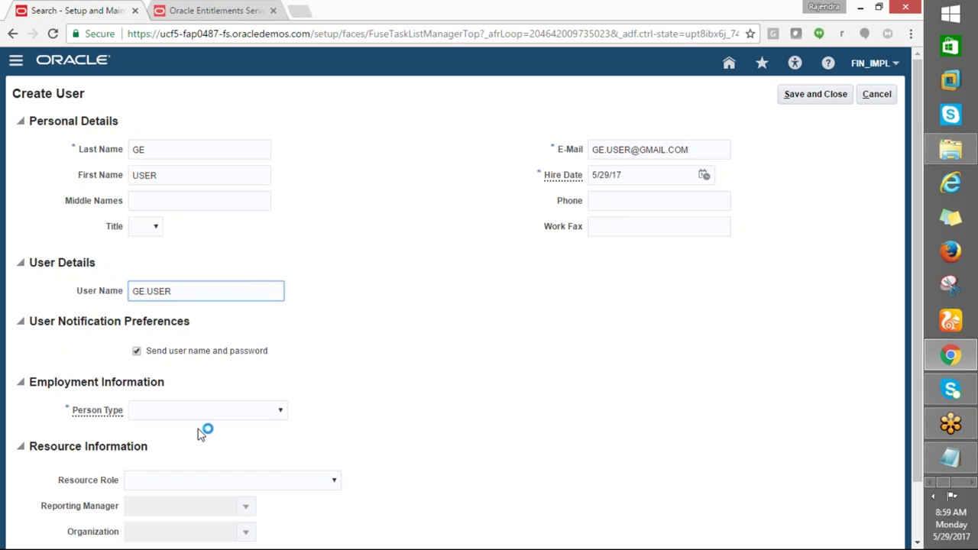
Set Person Type to Employee and Legal Employer to US1 Legal Entity
left_click(216, 411)
left_click(168, 448)
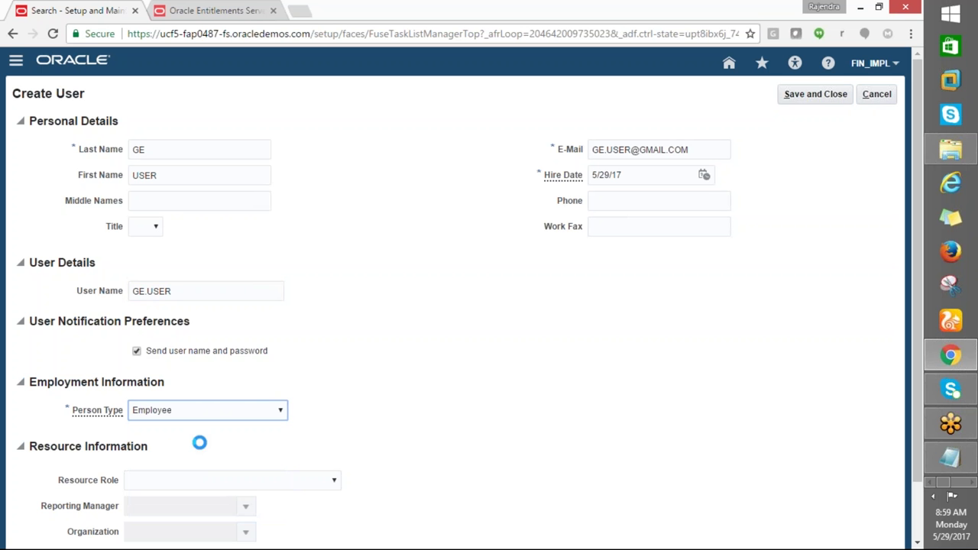
scroll(535, 416, "down", 1)
scroll(535, 417, "down", 3)
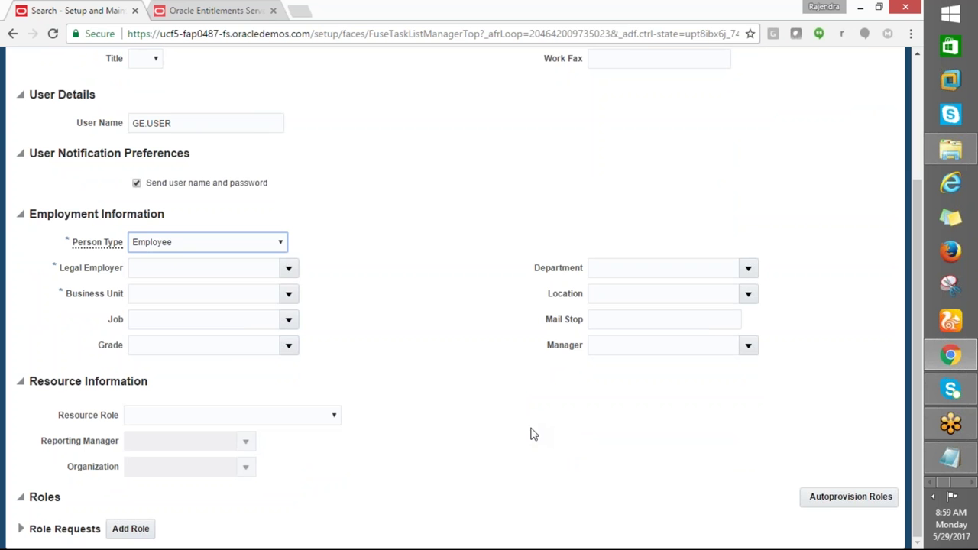
left_click(288, 267)
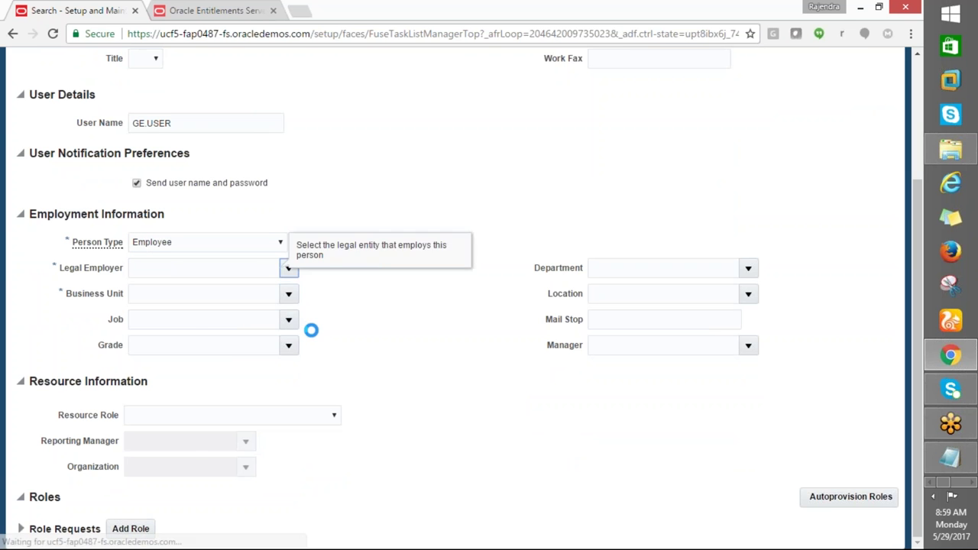
left_click(288, 267)
left_click(287, 294)
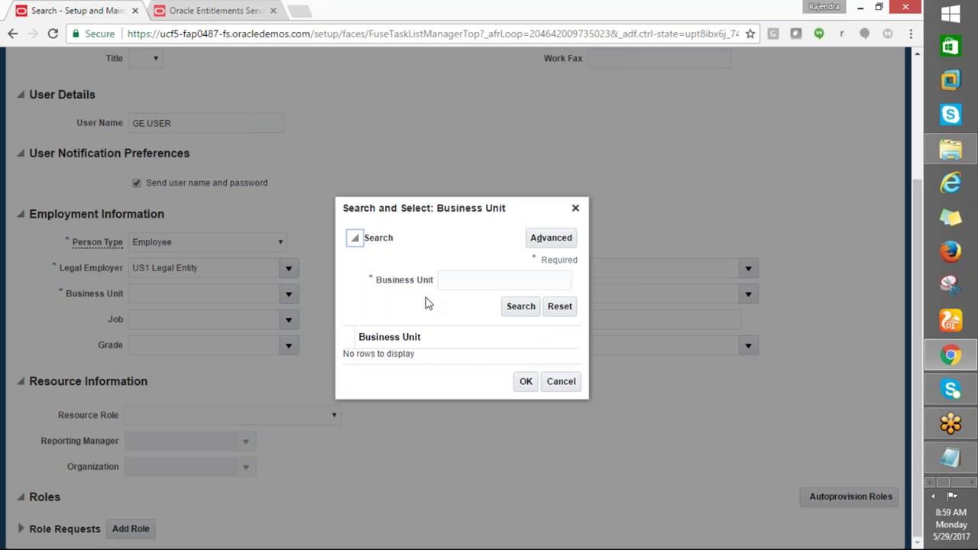
left_click(463, 282)
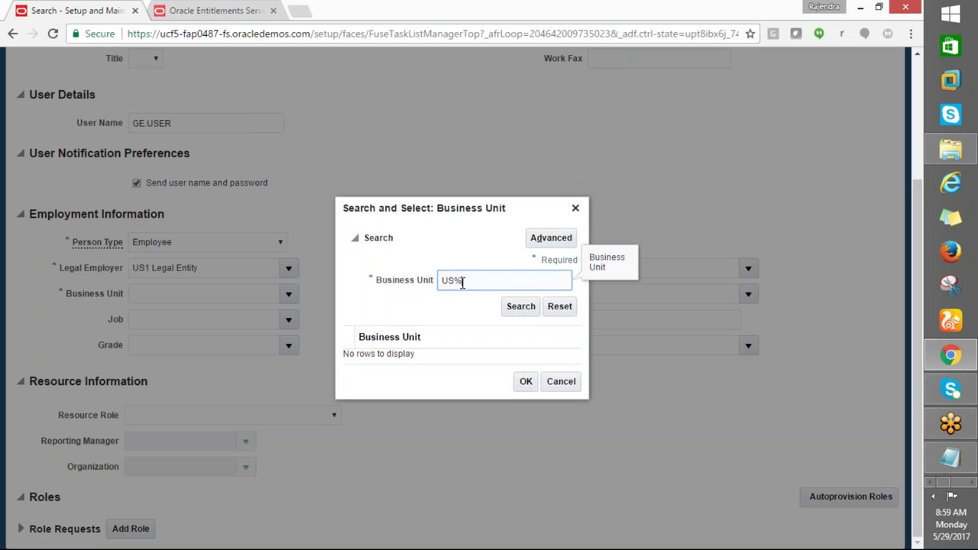
Pick US1 as the business unit from the business unit search results
left_click(521, 307)
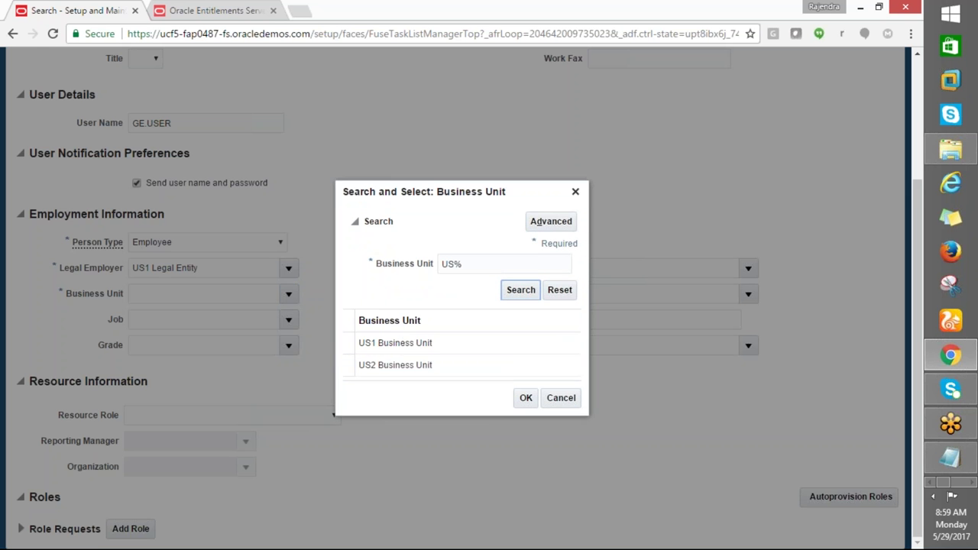
left_click(412, 342)
left_click(526, 398)
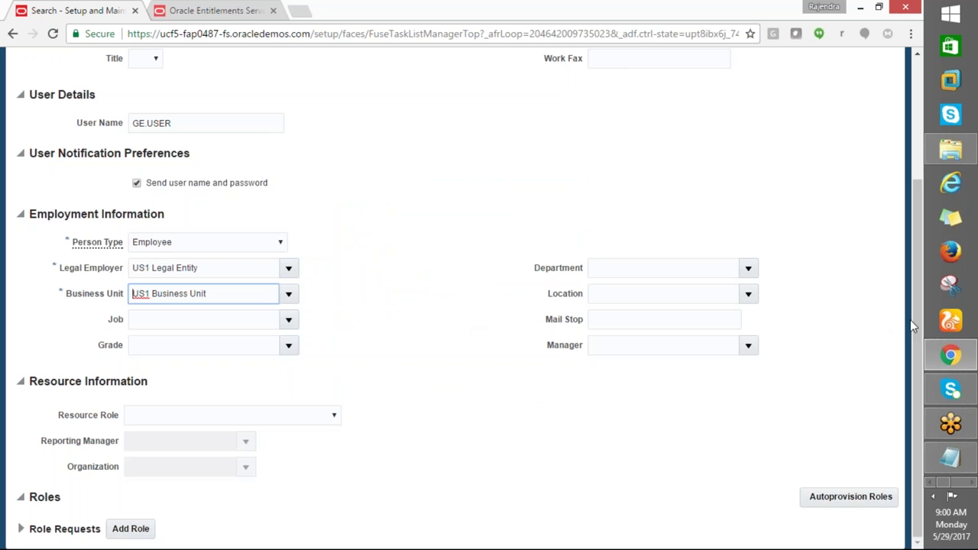
scroll(909, 267, "up", 1)
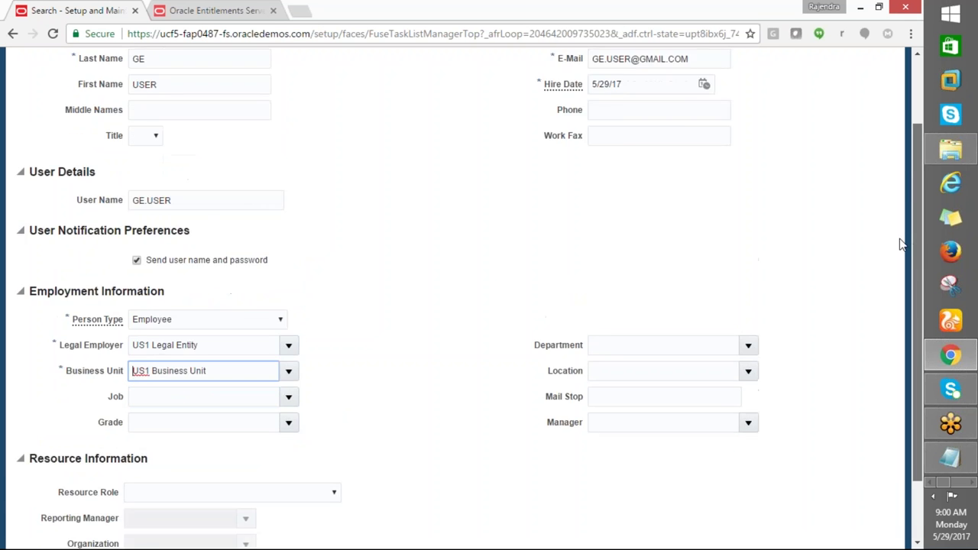
scroll(901, 242, "up", 1)
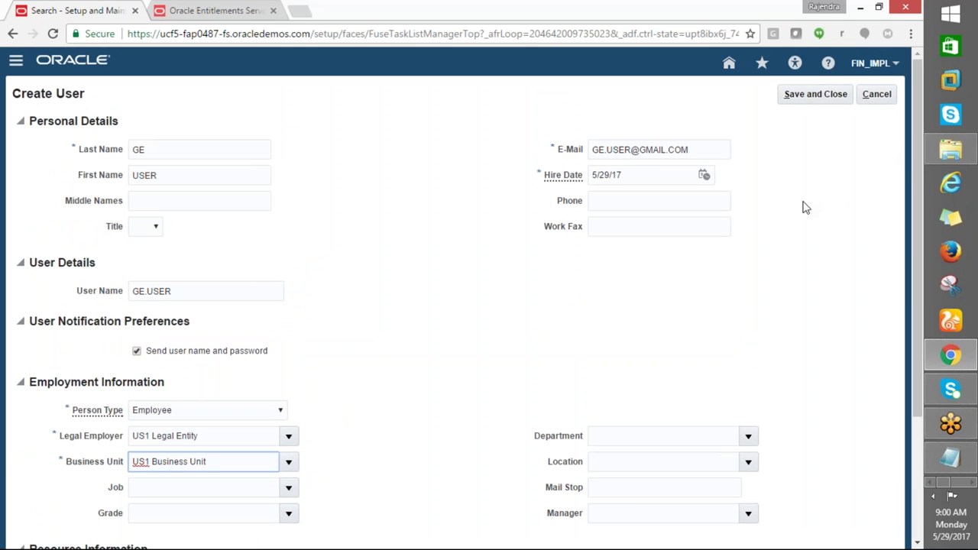
Replace it with GE_HYD_BU via a GE% search, then save and close the user
left_click(289, 461)
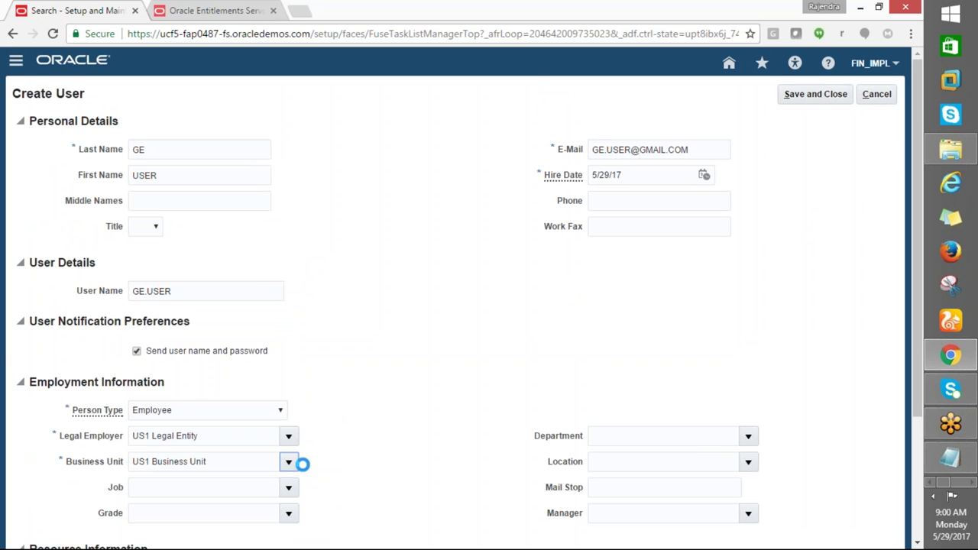
left_click(149, 438)
left_click(456, 283)
type("GE")
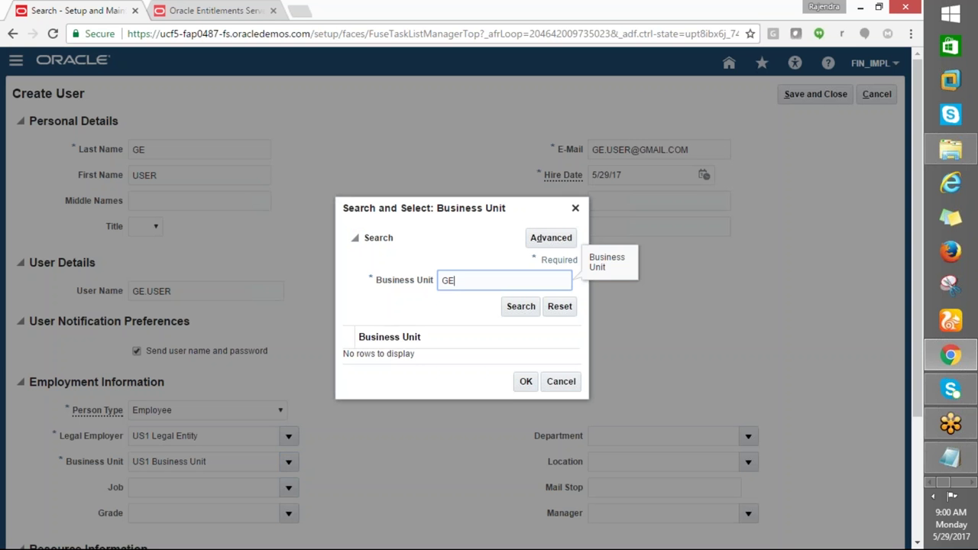
type("%")
left_click(521, 305)
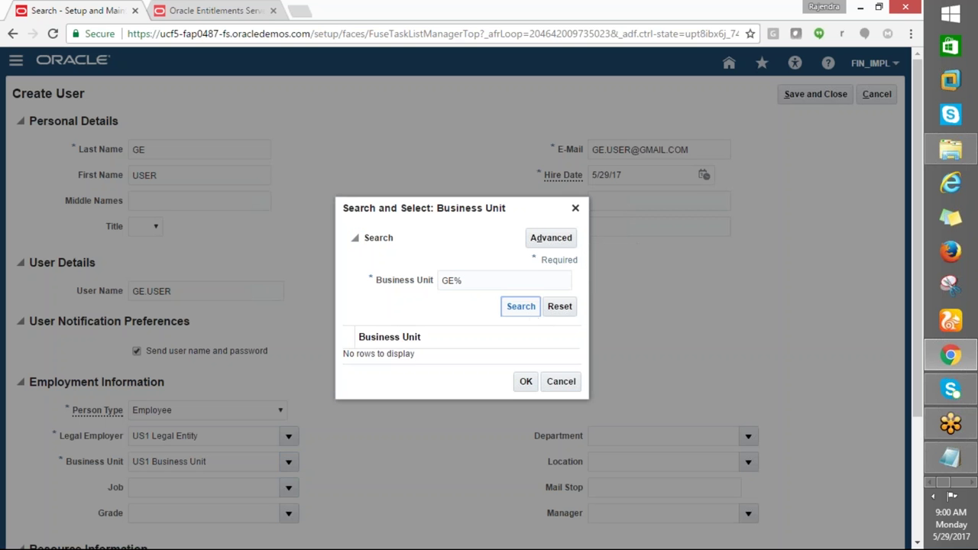
left_click(375, 368)
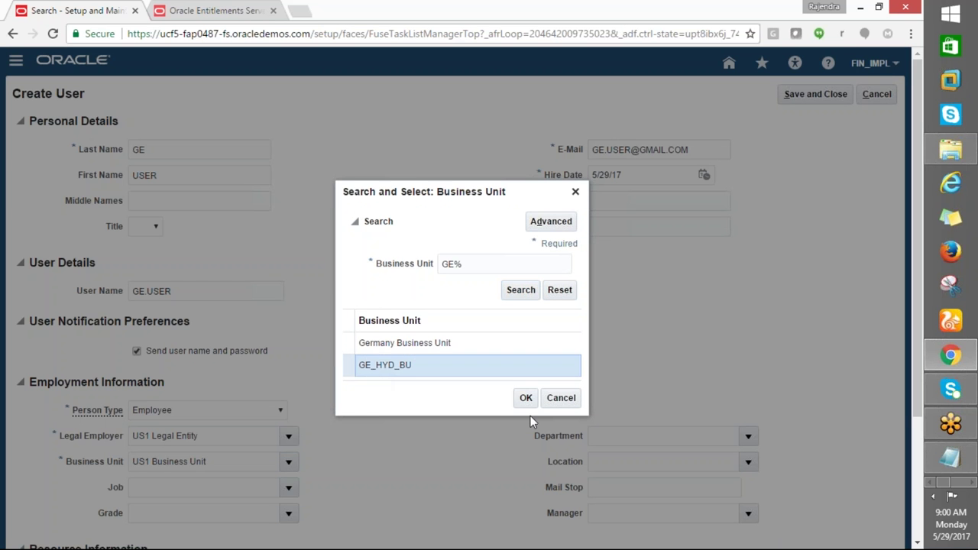
left_click(525, 397)
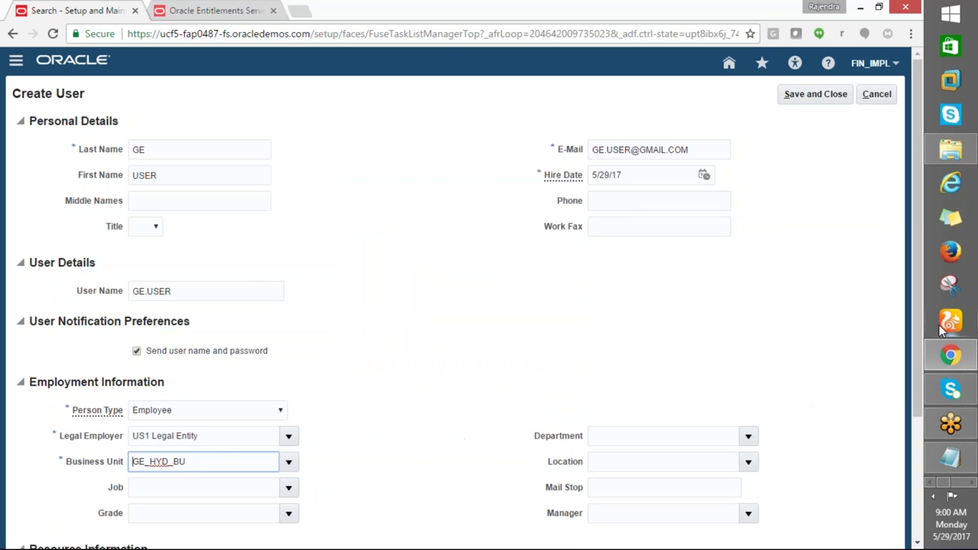
left_click_drag(920, 337, 906, 228)
left_click(810, 101)
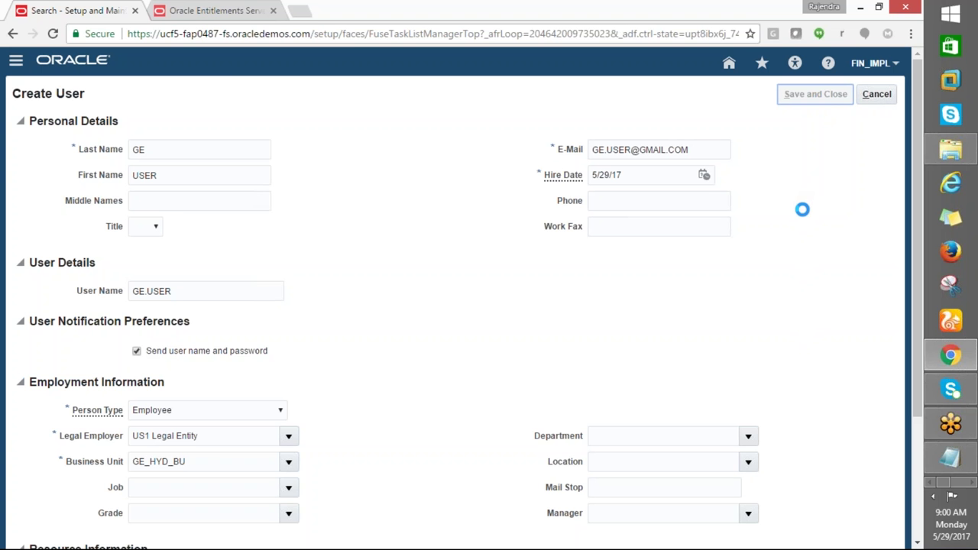
Fill cell A5 (manage user) with yellow in the class notes workbook
key("alt+Tab")
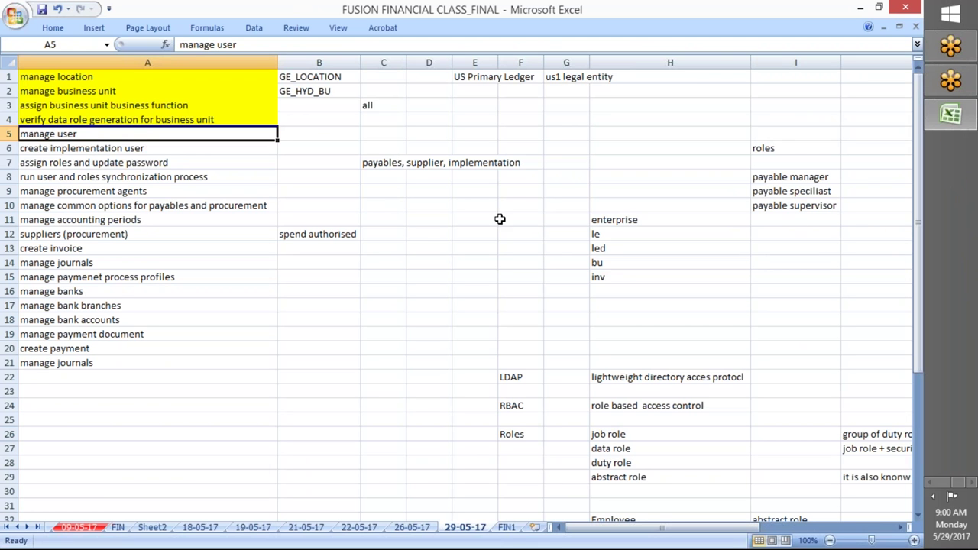
left_click(37, 162)
left_click(54, 135)
left_click(53, 27)
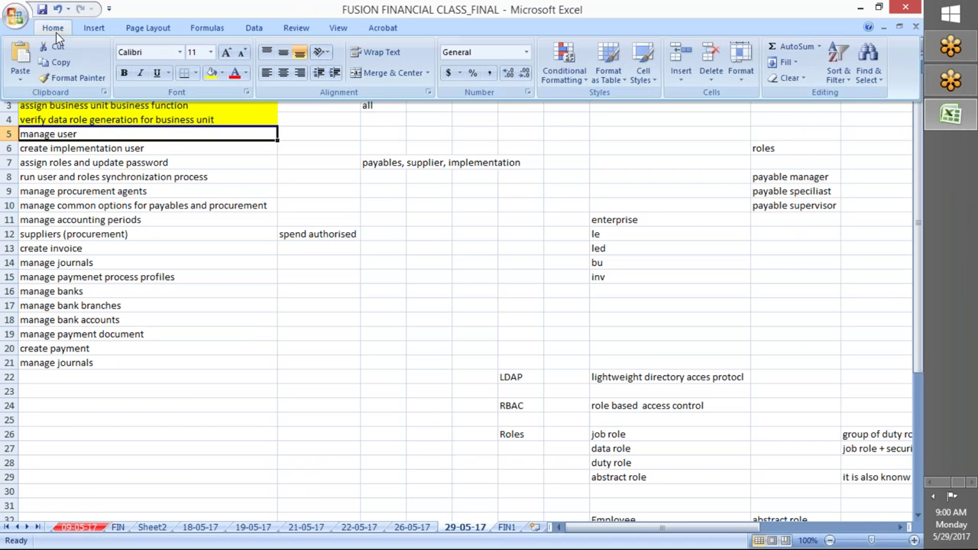
left_click(220, 72)
left_click(246, 180)
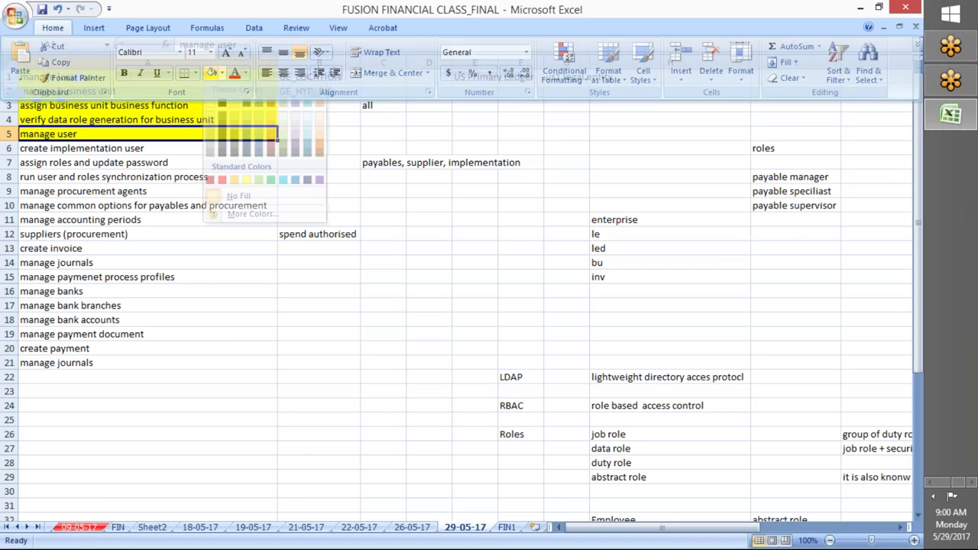
Fill the create implementation user cell yellow as well
left_click(200, 217)
left_click(115, 150)
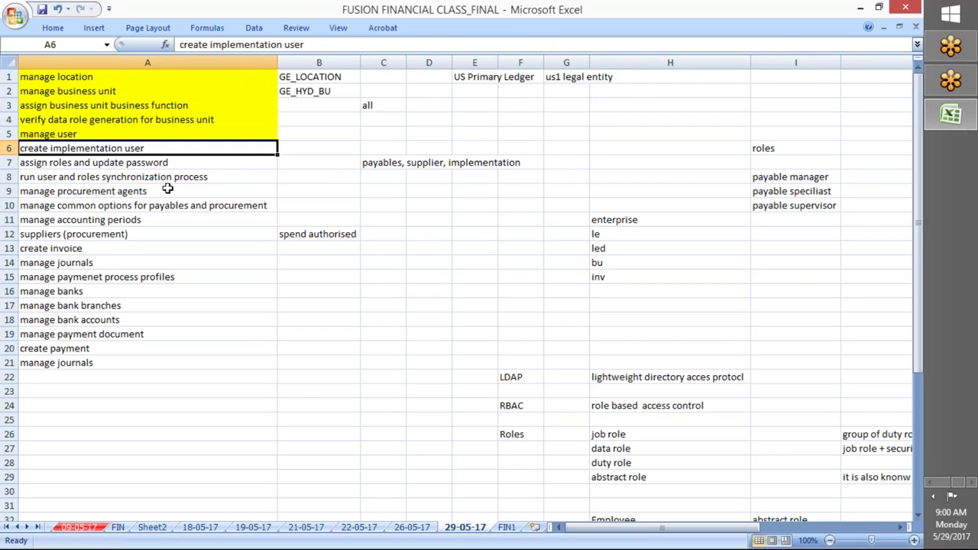
left_click(53, 28)
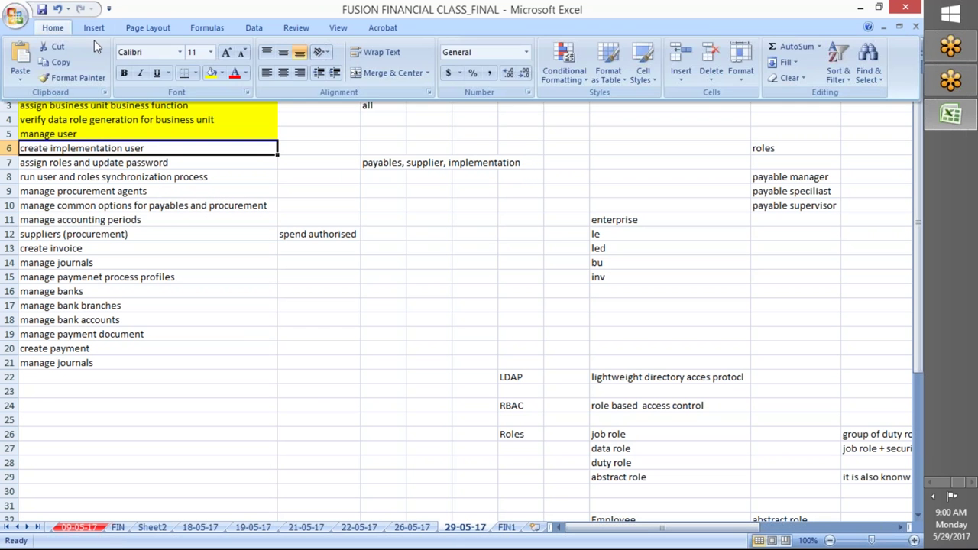
left_click(115, 149)
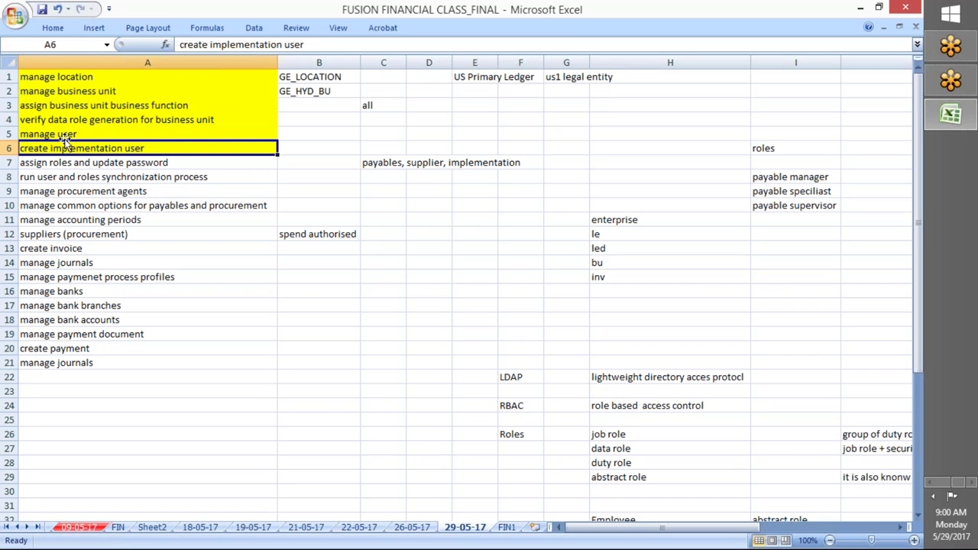
Review the manage user and manage procurement agents cells, then return to Oracle
left_click(66, 135)
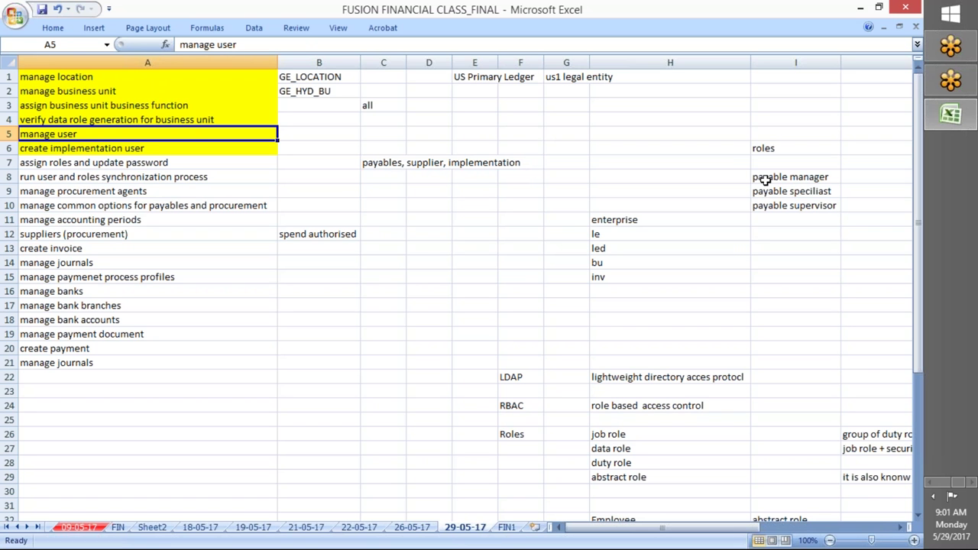
left_click(69, 196)
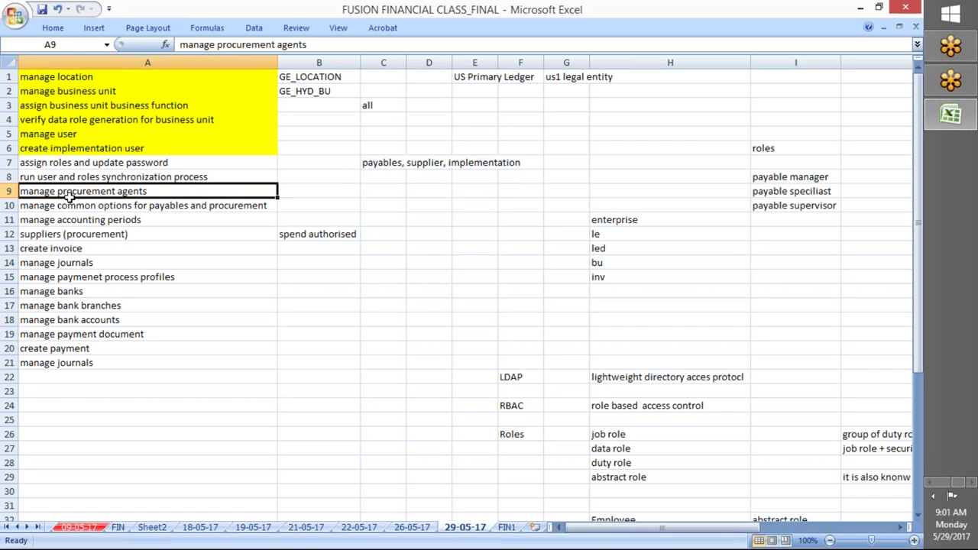
left_click(38, 135)
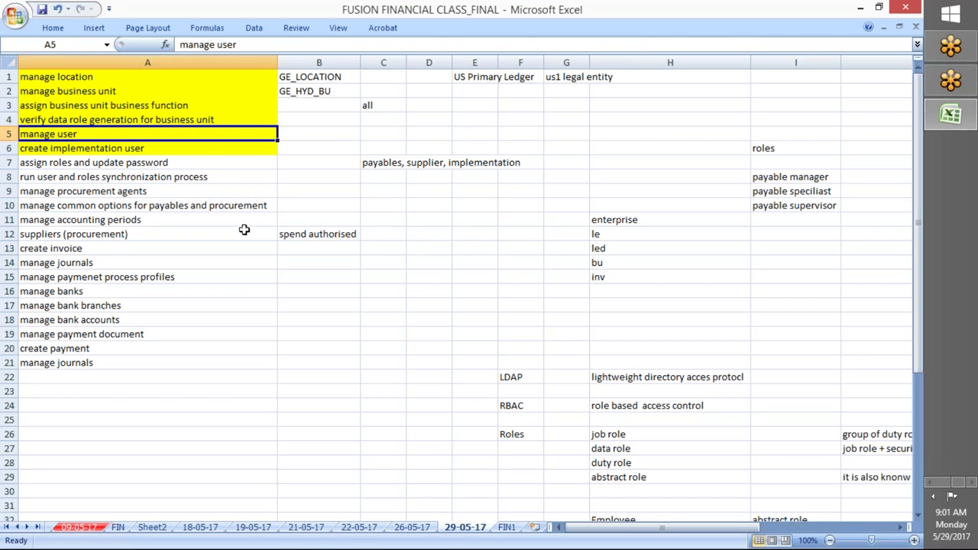
key("alt+Tab")
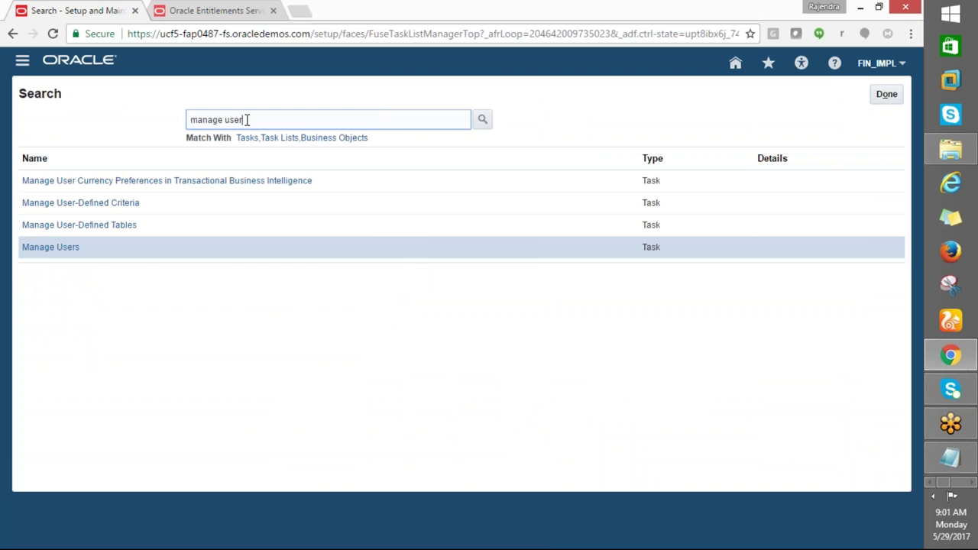
Search tasks for CREATE IMP% and open Create Implementation Users in a new tab
type("CREATE IME")
key("BackSpace")
type("P%")
key("Return")
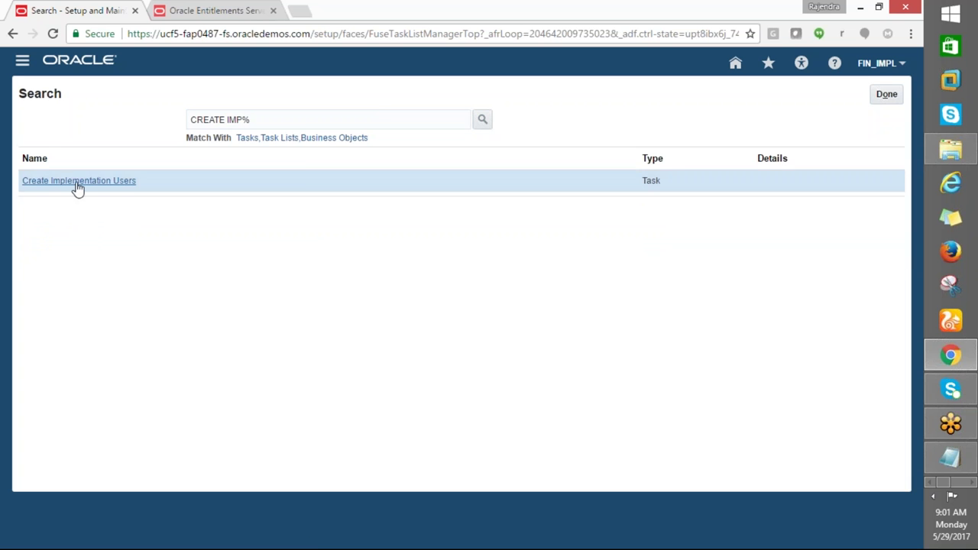
left_click(78, 181)
left_click(71, 14)
left_click(186, 19)
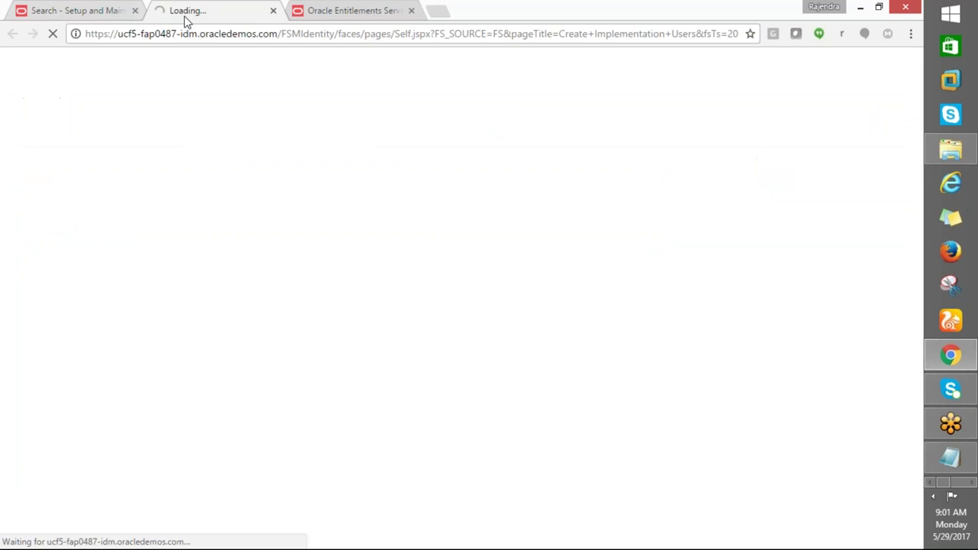
left_click(307, 10)
left_click(191, 12)
Review the manage user and assign roles and update password steps in the Excel checklist
key("alt+Tab")
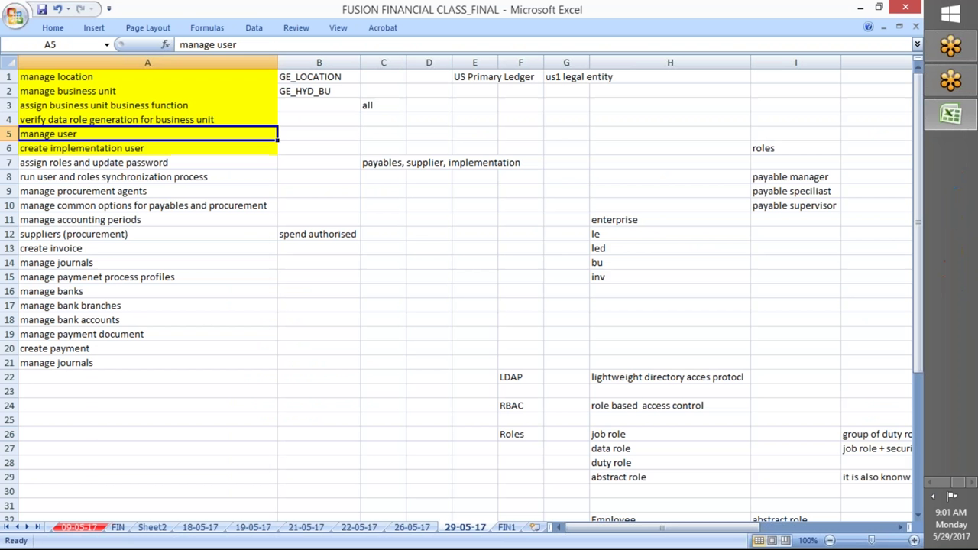
left_click(76, 172)
left_click(77, 165)
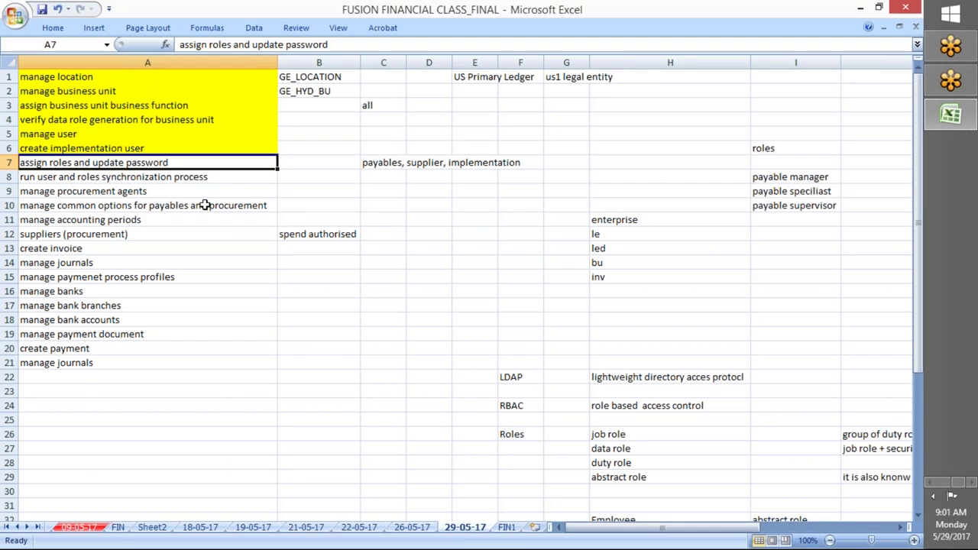
left_click(31, 137)
left_click(47, 165)
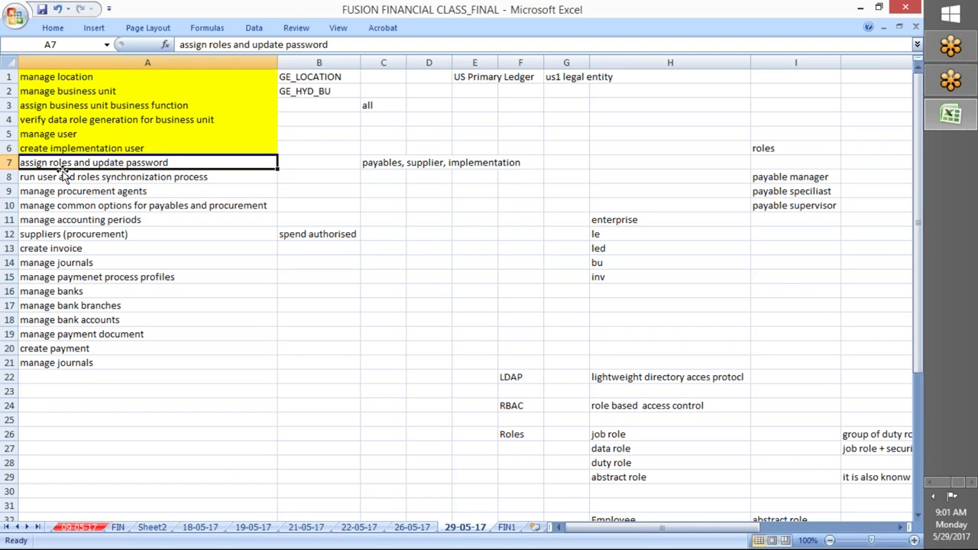
left_click(60, 138)
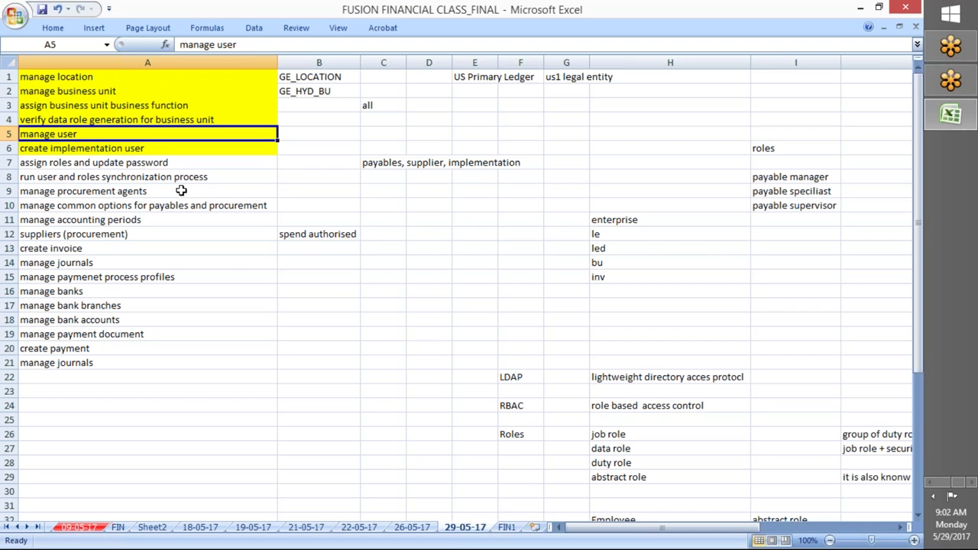
key("alt+Tab")
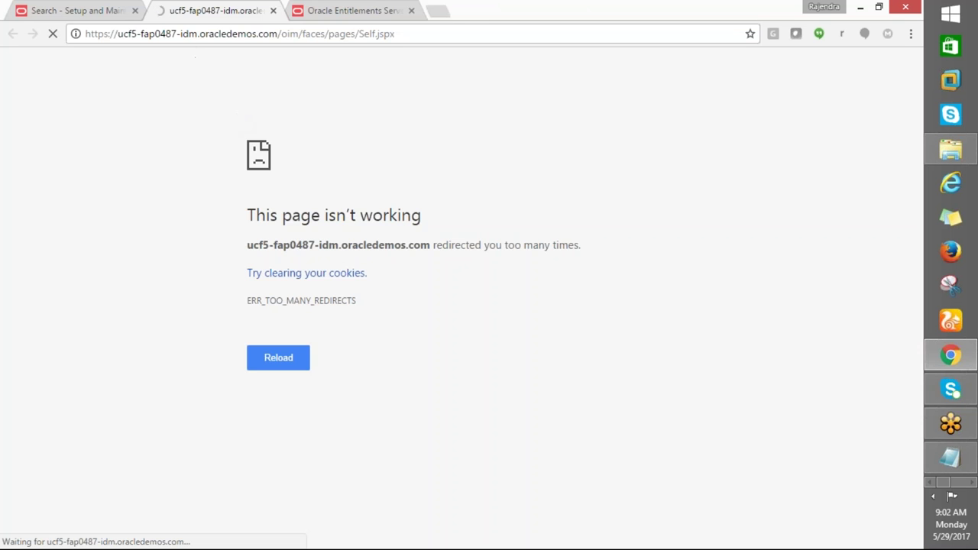
left_click(272, 10)
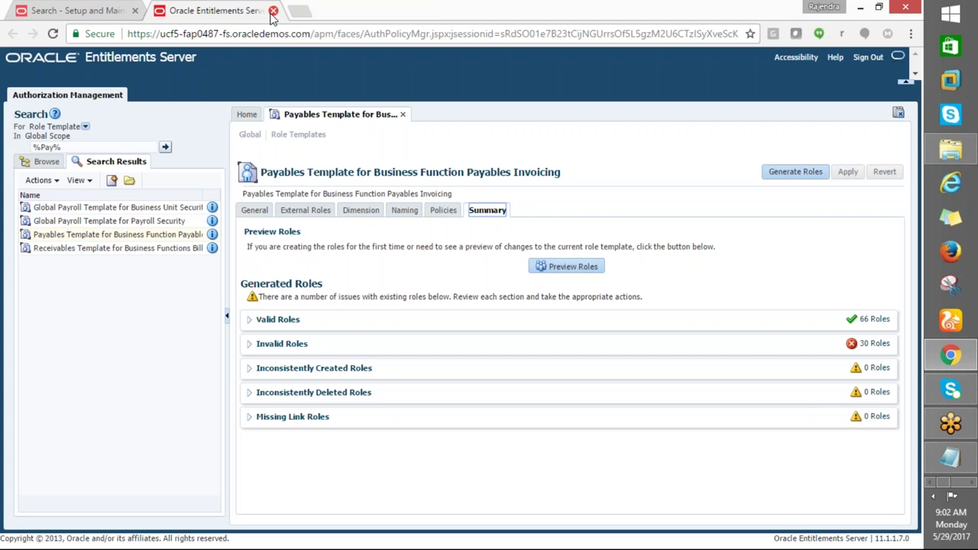
left_click(931, 496)
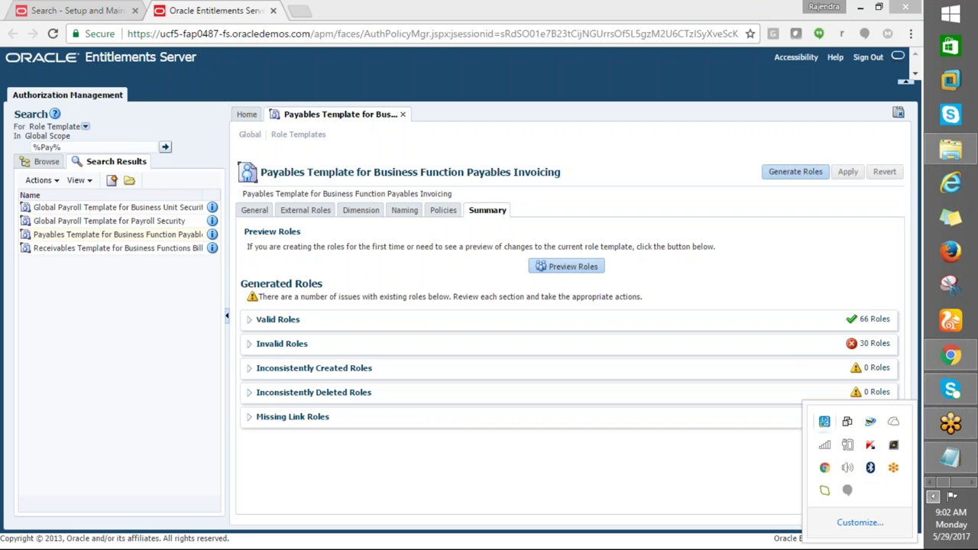
left_click(90, 12)
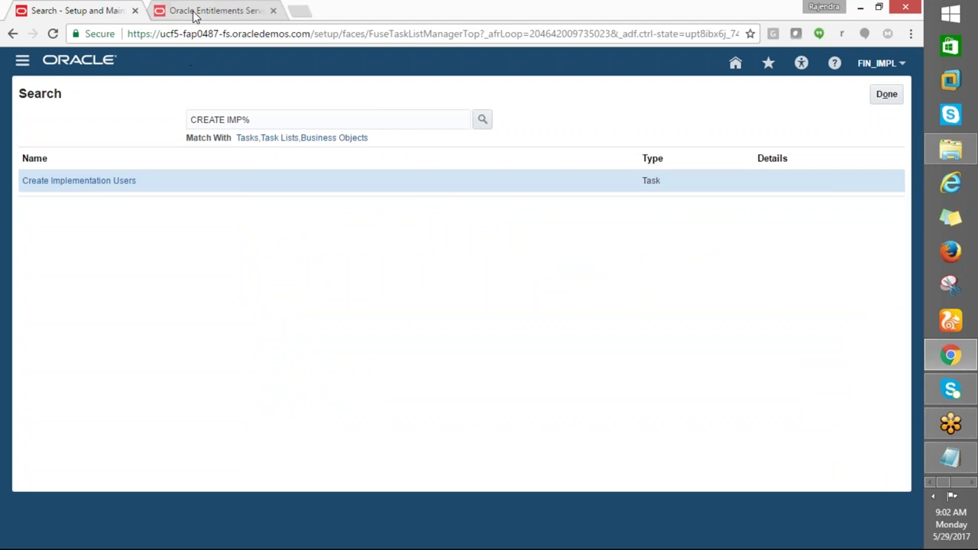
left_click(195, 14)
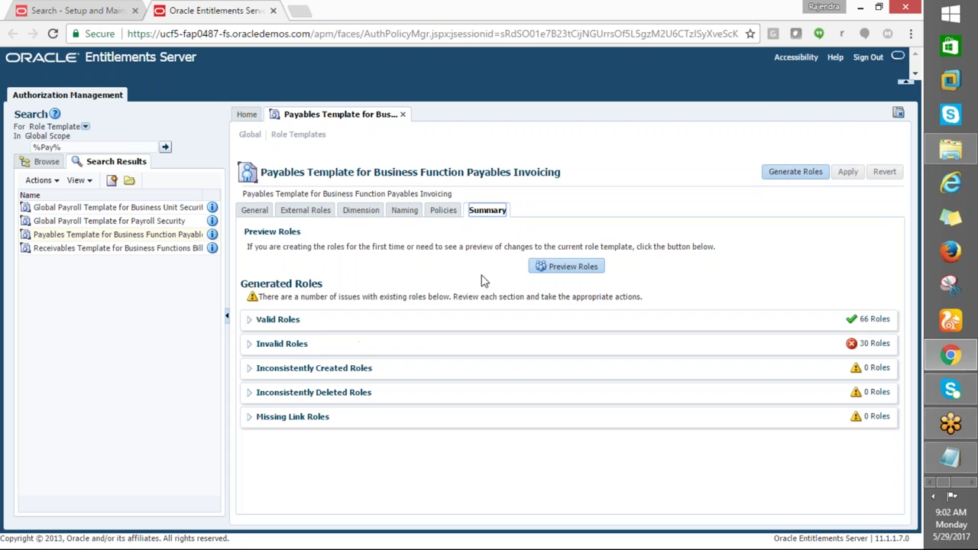
left_click(66, 12)
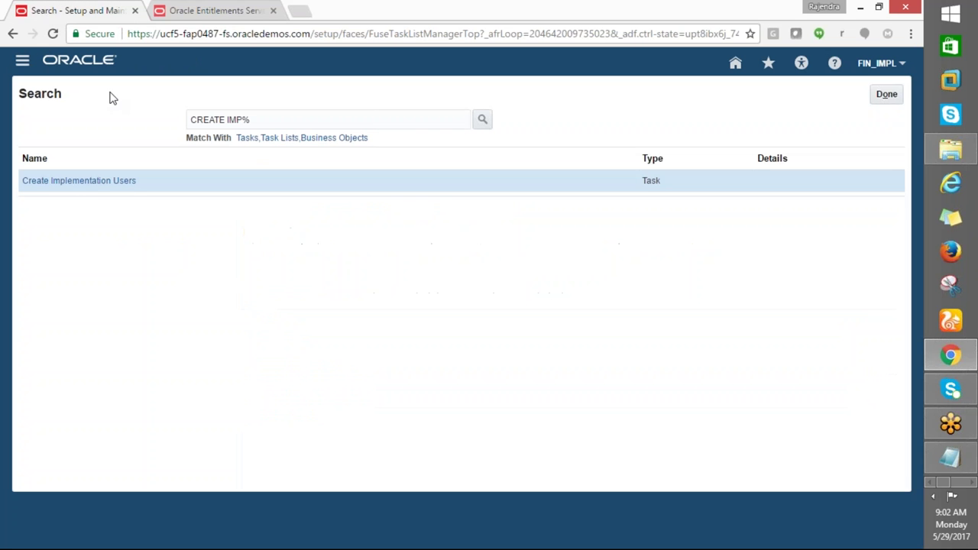
left_click(78, 184)
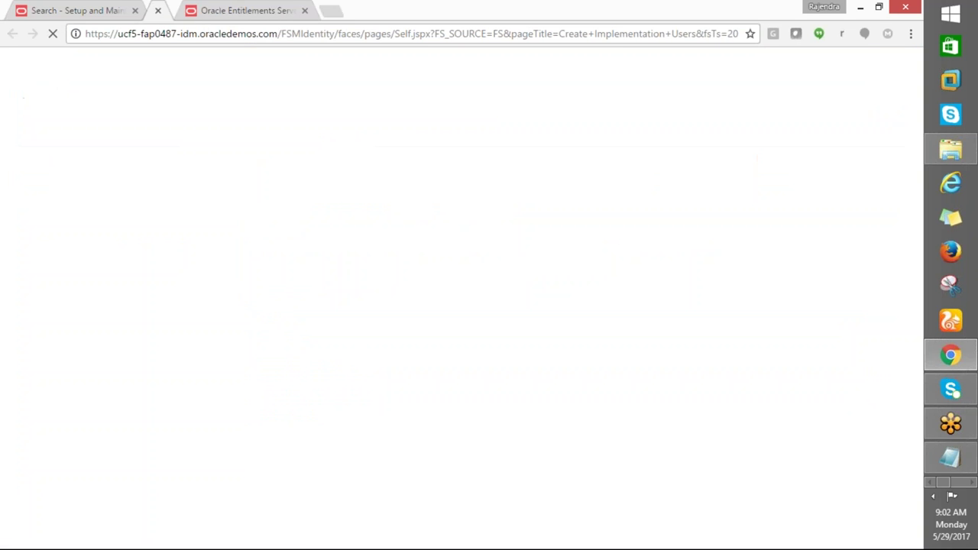
left_click(357, 12)
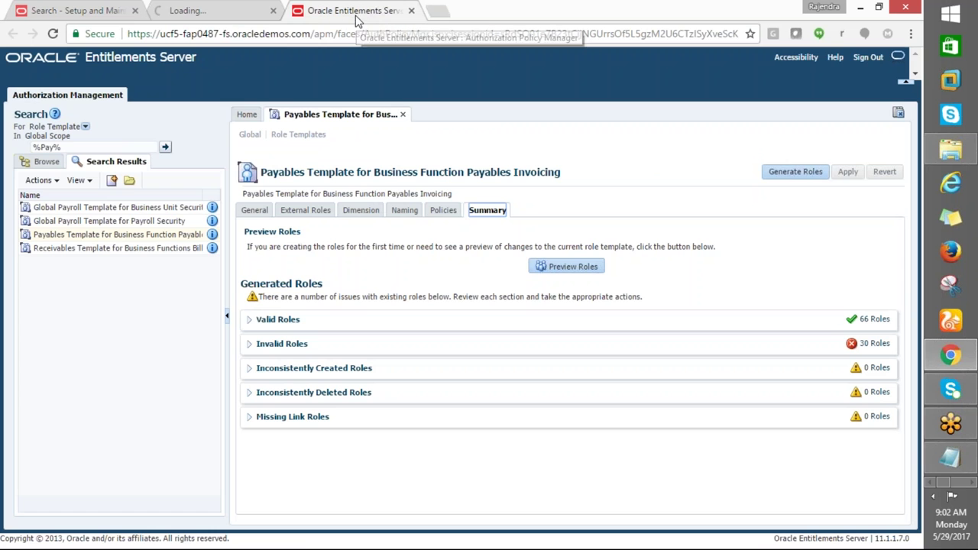
left_click(172, 17)
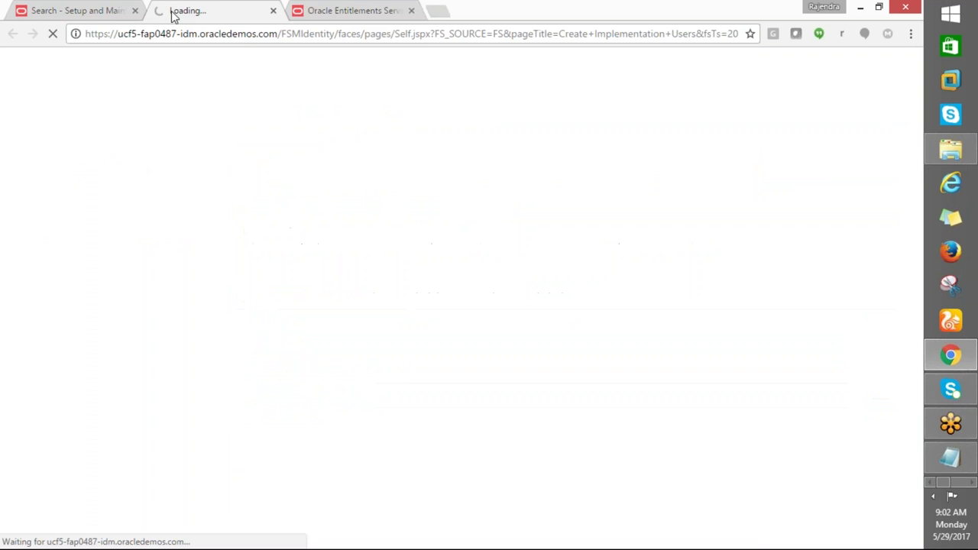
left_click(72, 17)
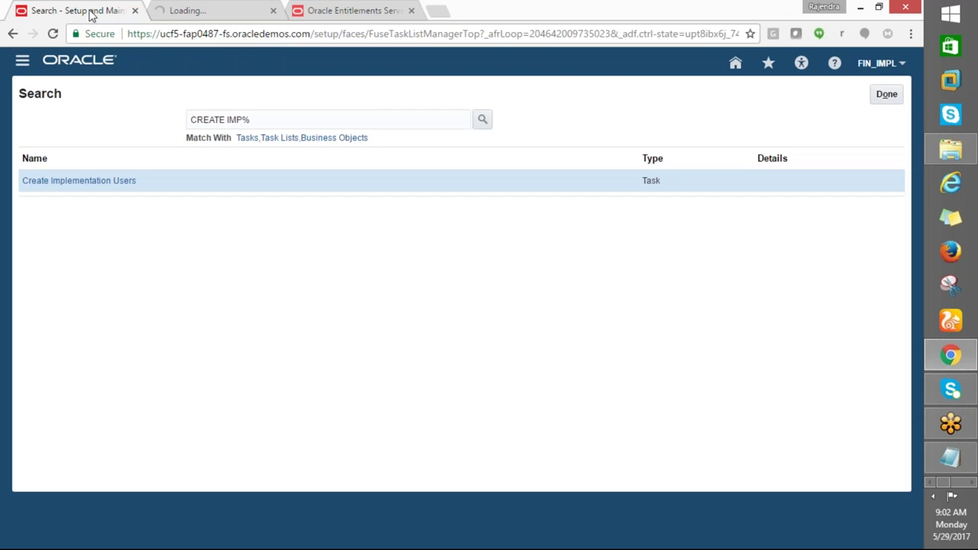
left_click(178, 13)
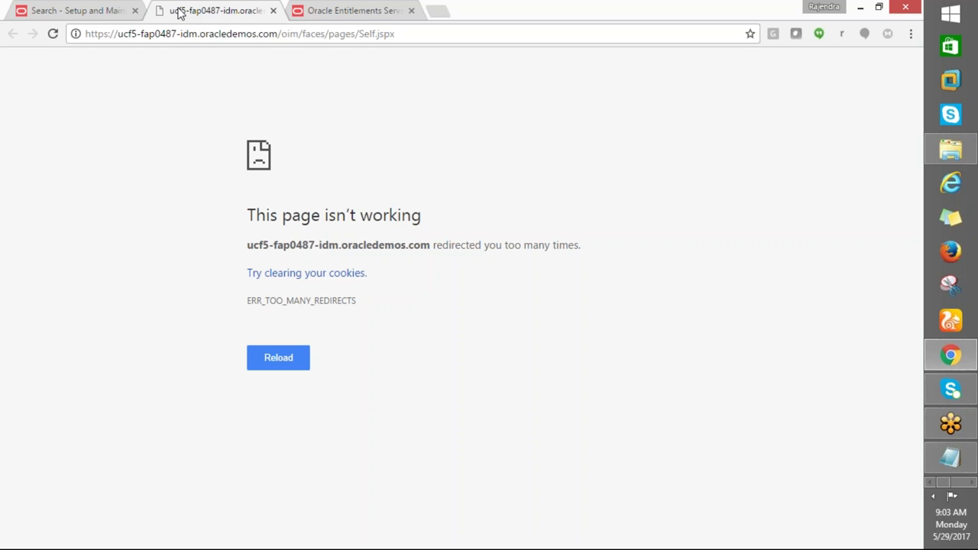
key("F5")
key("F5")
Close the error tab, reopen Create Implementation Users, and close the Entitlements Server tab
left_click(273, 10)
left_click(99, 11)
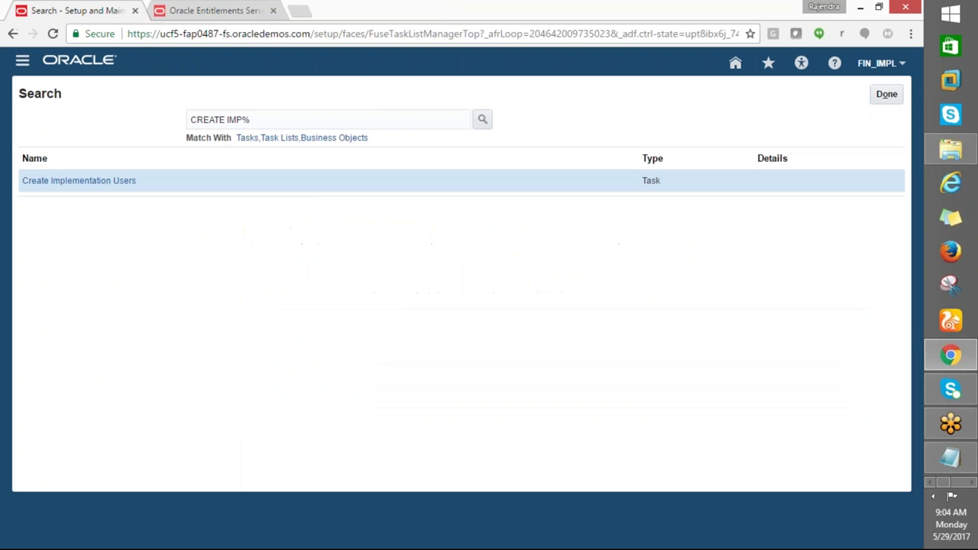
left_click(94, 181)
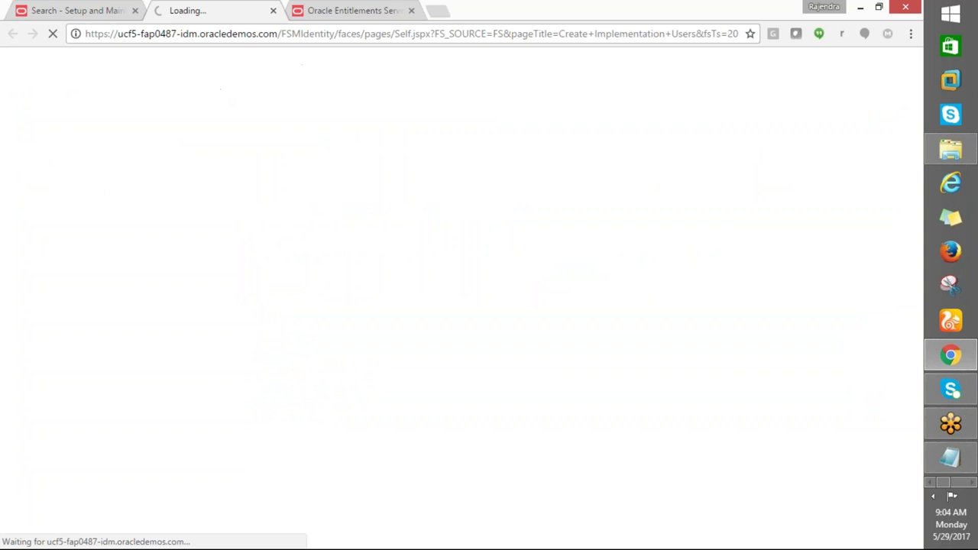
left_click(323, 17)
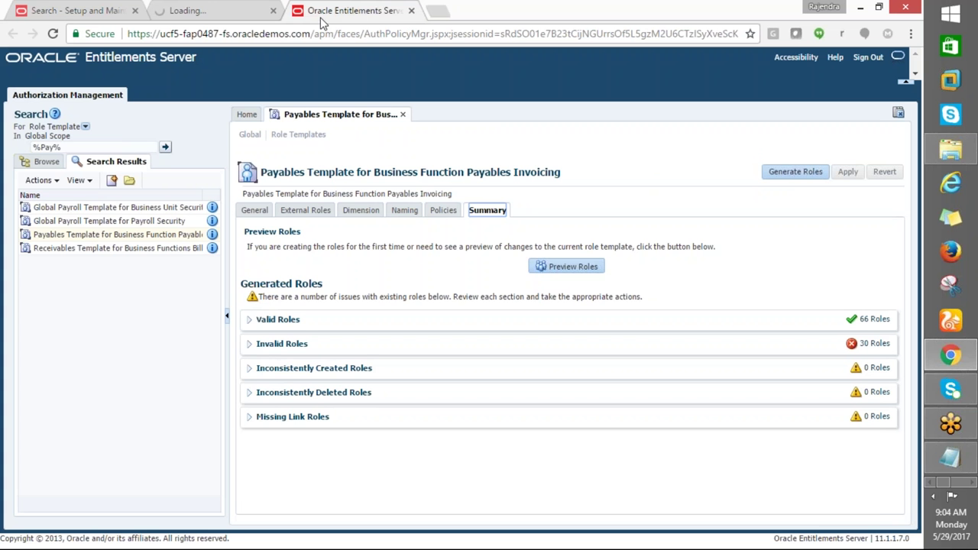
left_click(410, 10)
left_click(31, 11)
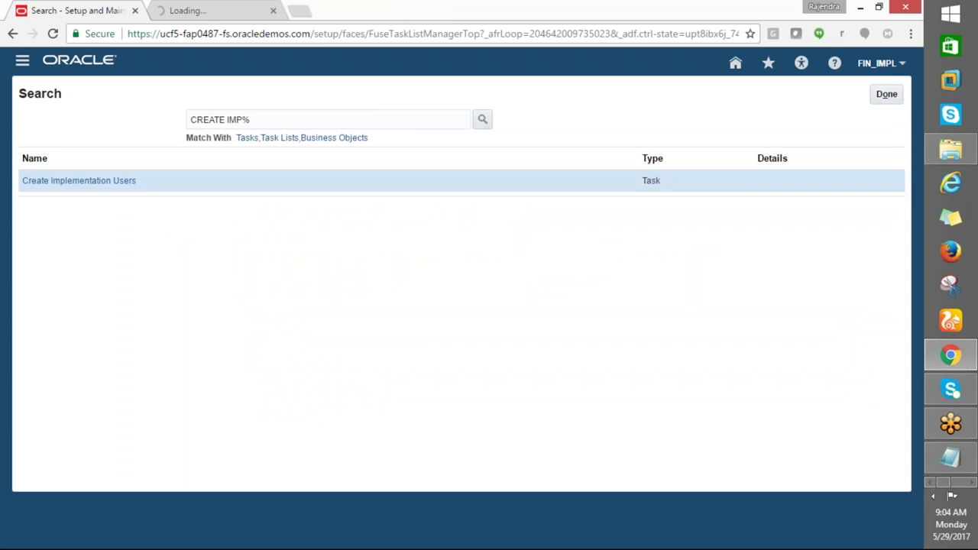
Close the failing Create Implementation Users tab and return to the task search page
left_click(932, 495)
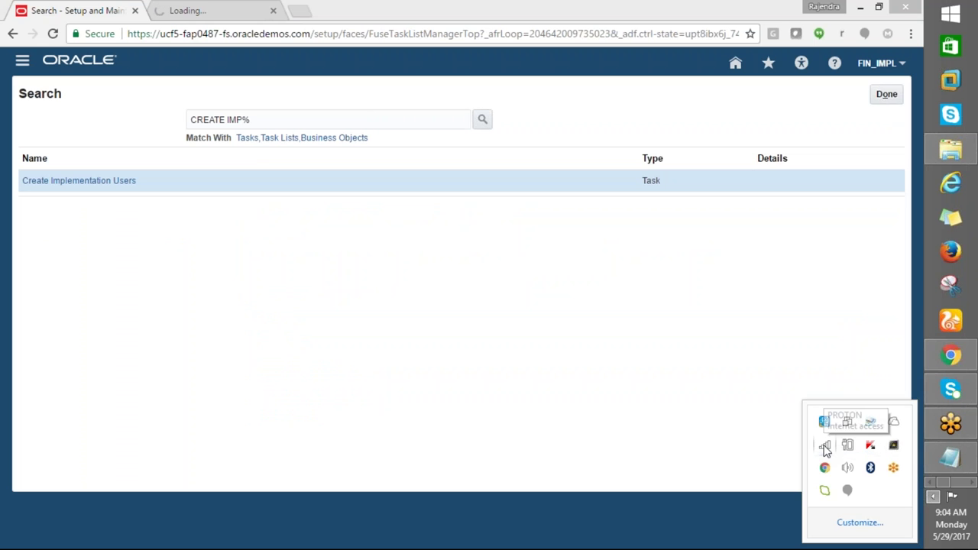
left_click(672, 329)
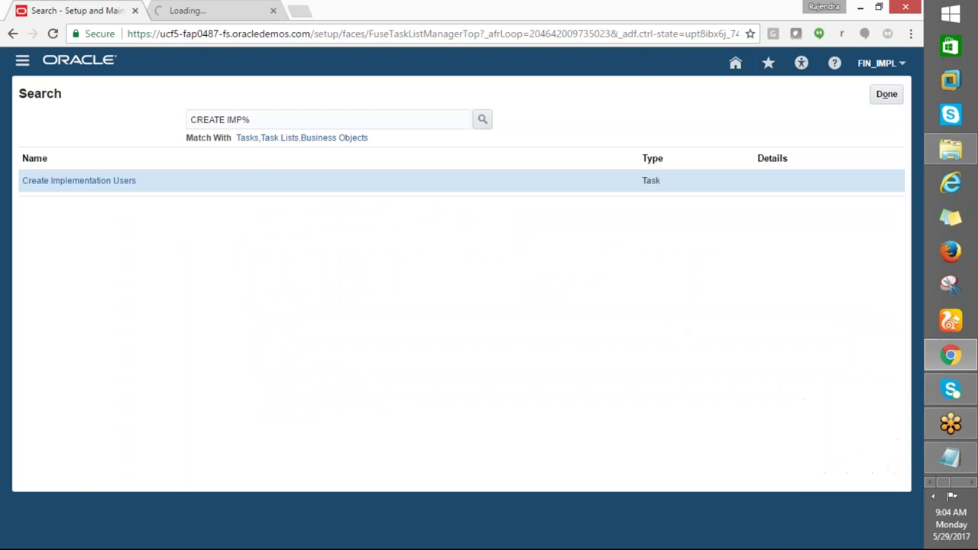
left_click(182, 12)
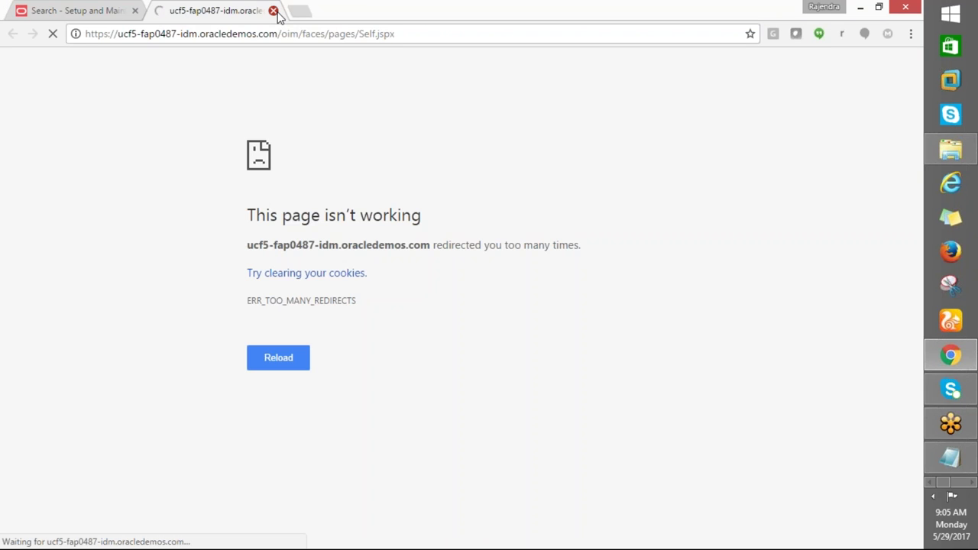
left_click(274, 11)
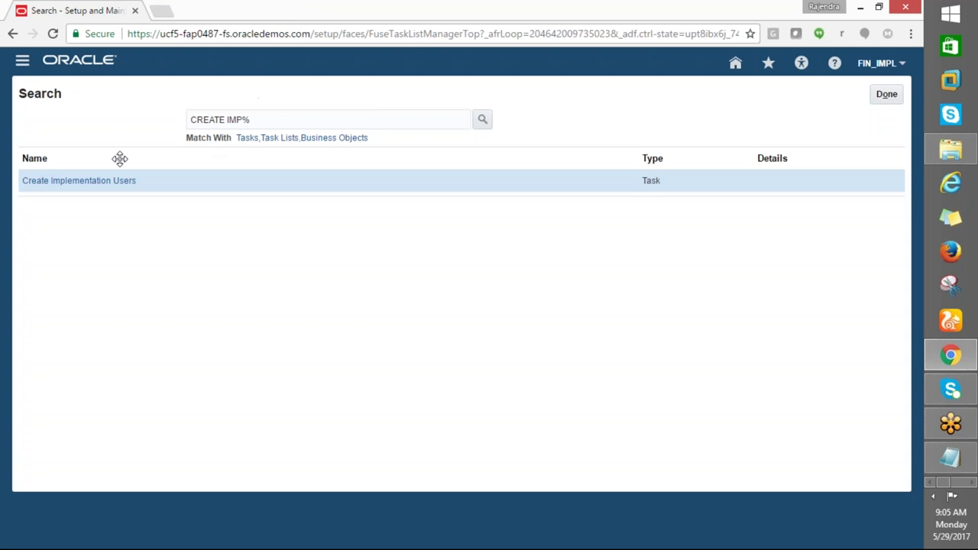
left_click(880, 97)
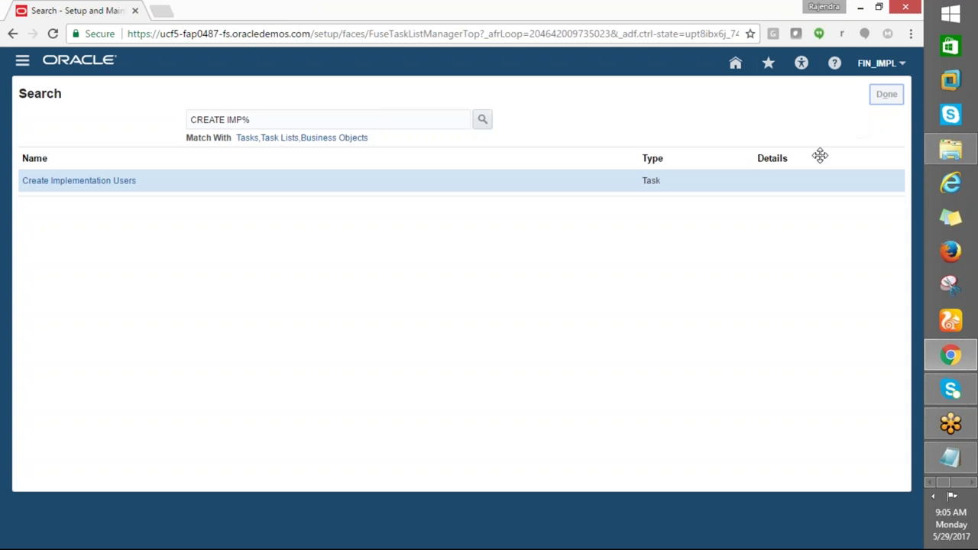
Search tasks for CREAT, open Create Implementation Users, and bring the Excel checklist forward
type("CREATE IMP%")
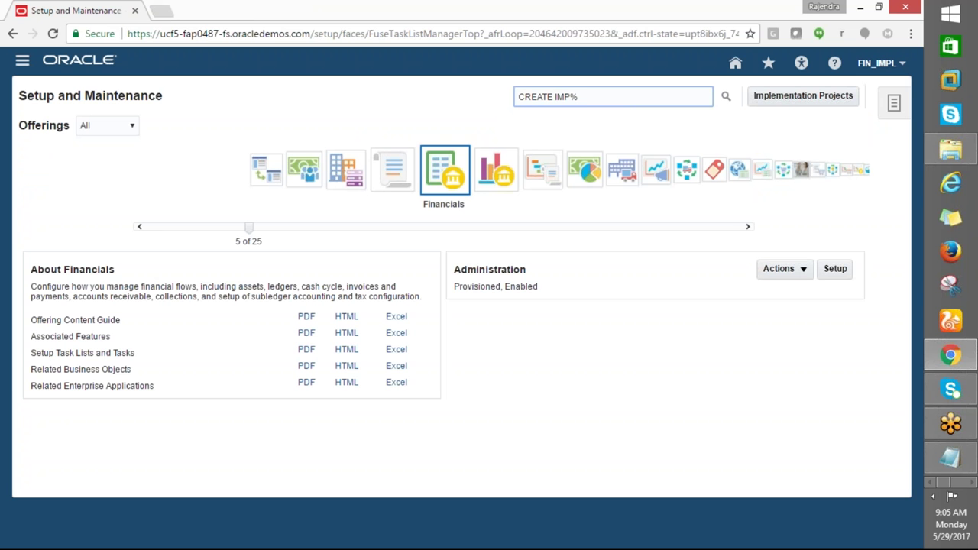
key("Return")
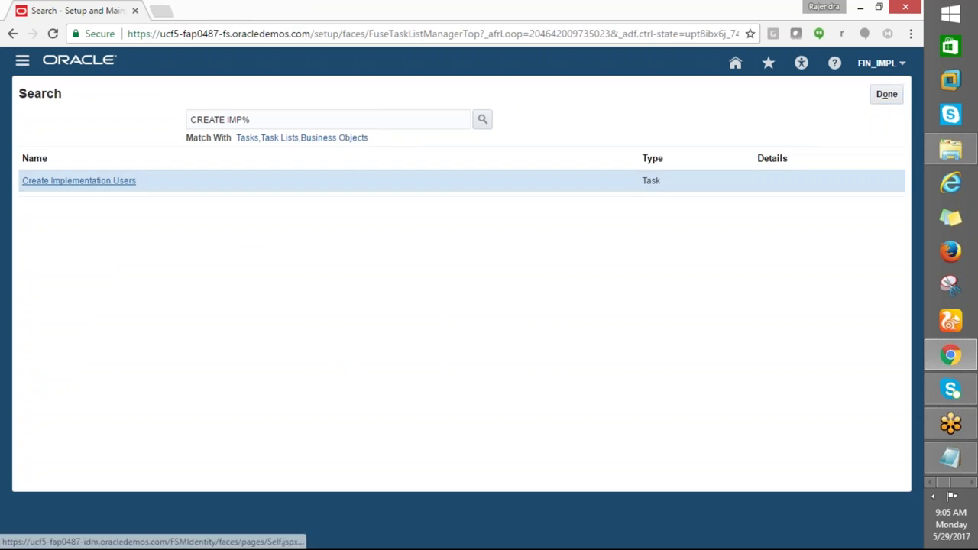
left_click(77, 179)
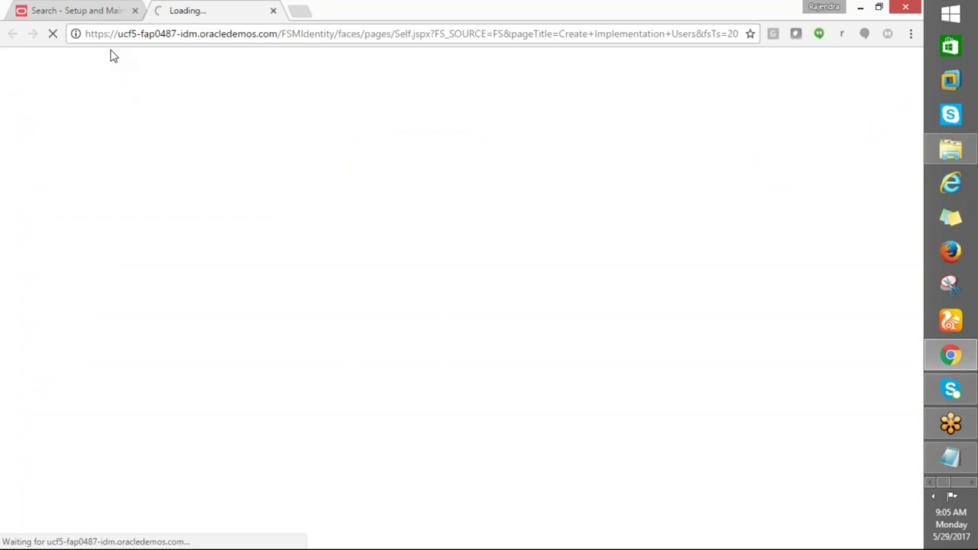
left_click(81, 17)
left_click(195, 16)
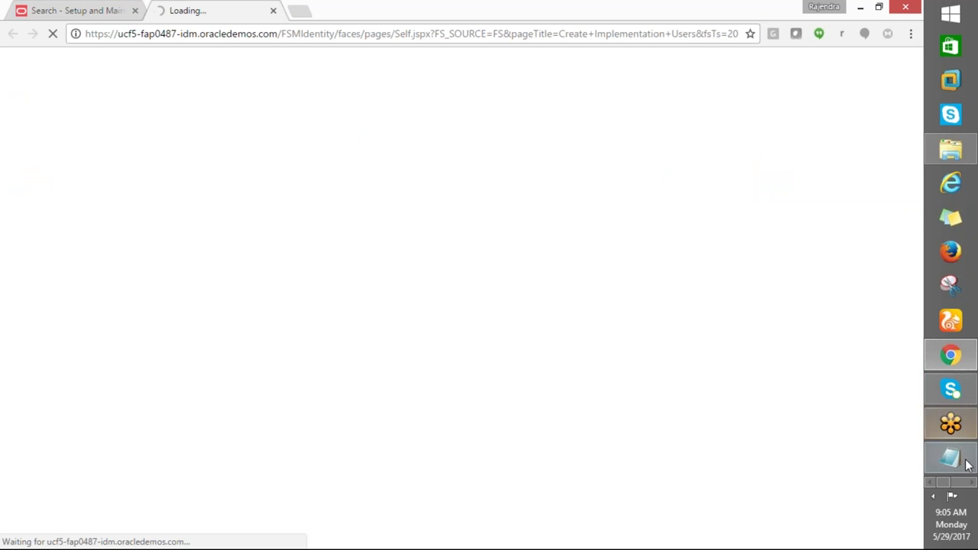
left_click(971, 482)
left_click(949, 115)
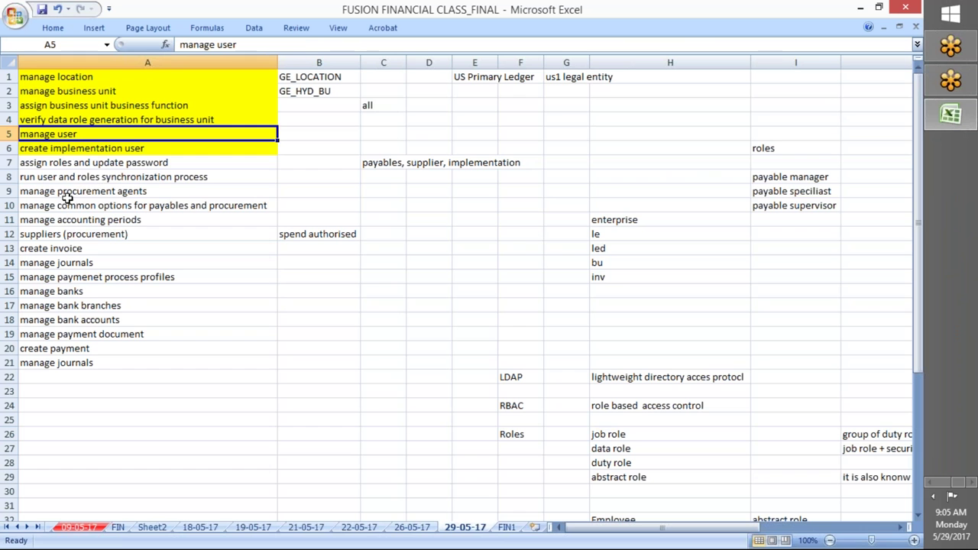
Select A9 in Excel and close the broken second browser tab
left_click(64, 194)
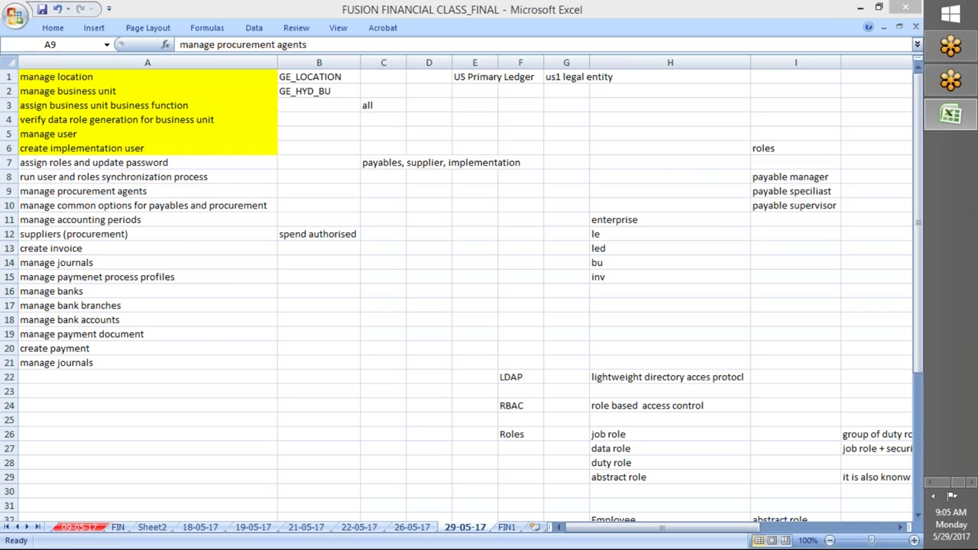
key("alt+Tab")
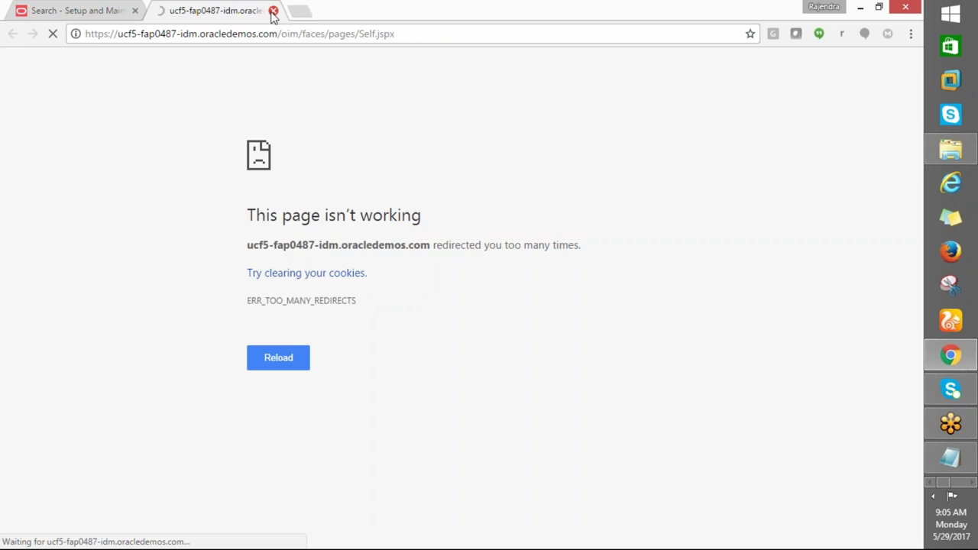
left_click(273, 11)
Copy 'manage procurement agents' from A9 into the Oracle task search box
key("alt+Tab")
key("ctrl+c")
key("alt+Tab")
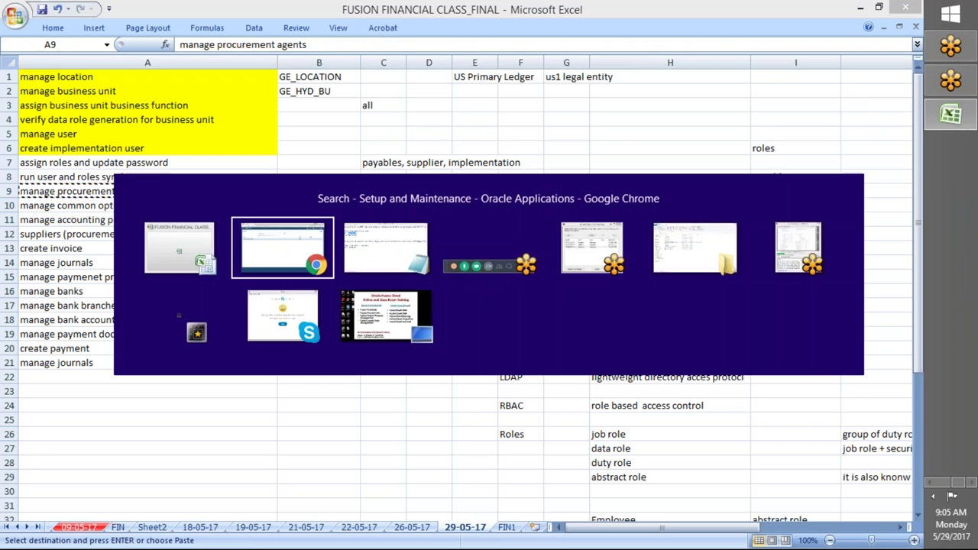
left_click(252, 120)
key("ctrl+a")
key("ctrl+v")
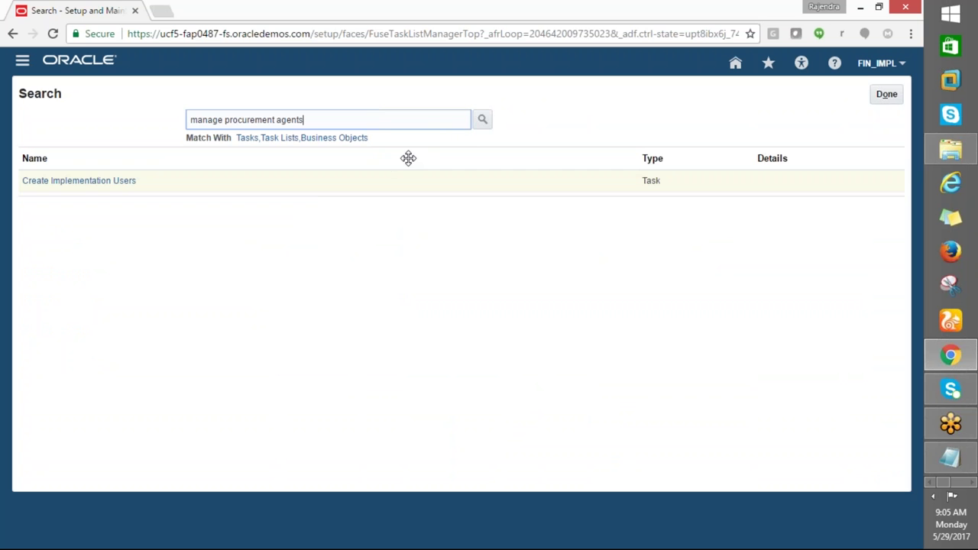
Open Manage Procurement Agents and set the Procurement BU to GE_HYD_BU
left_click(482, 120)
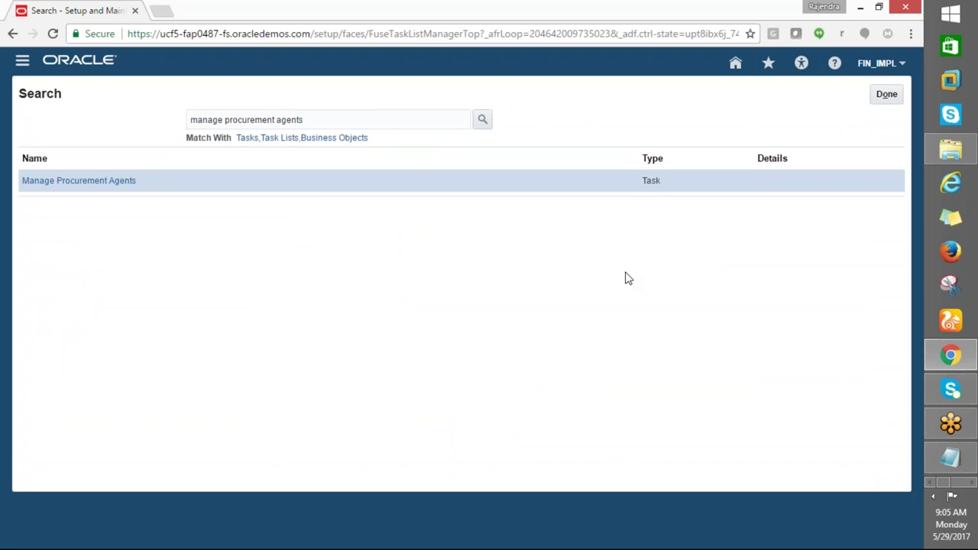
left_click(87, 183)
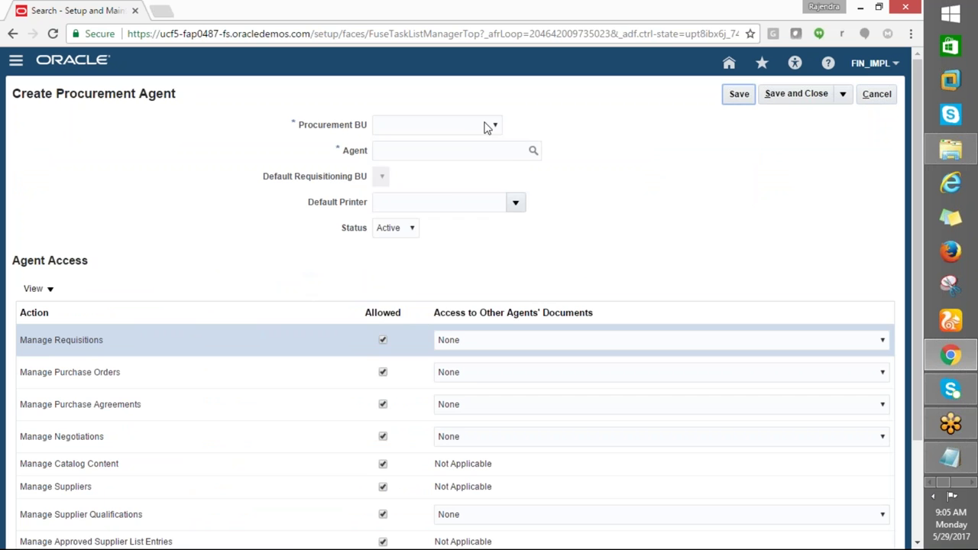
left_click(489, 125)
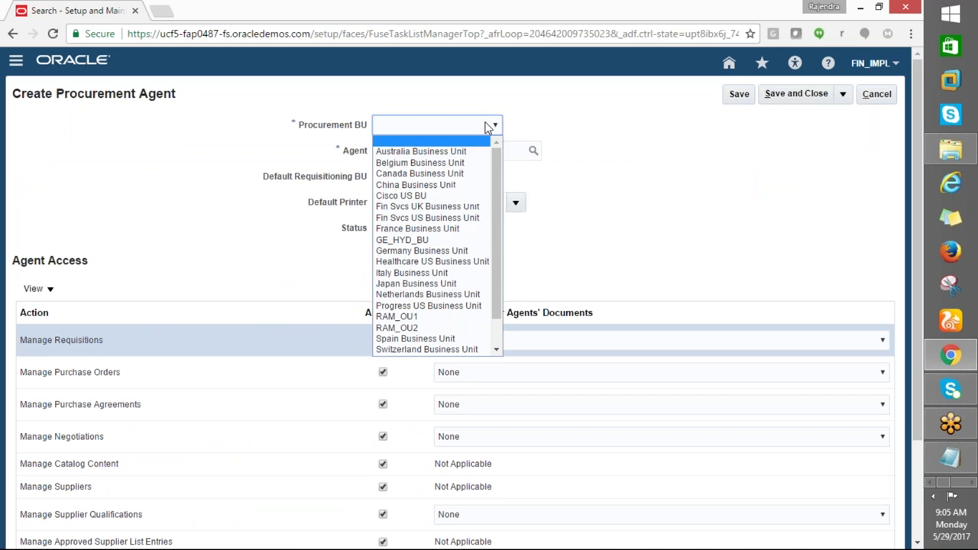
left_click(400, 241)
Look up the new user as agent with a GE search, then save and close
left_click(407, 150)
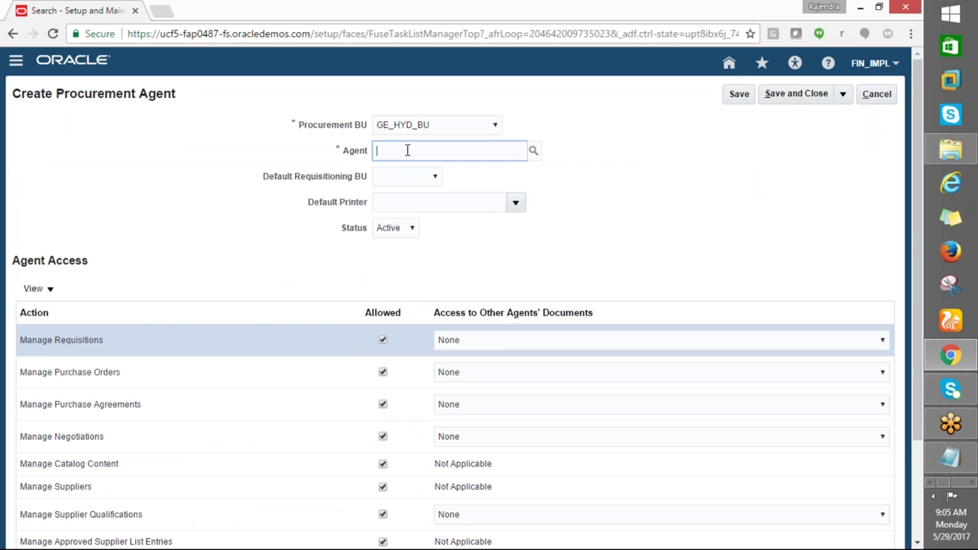
left_click(533, 151)
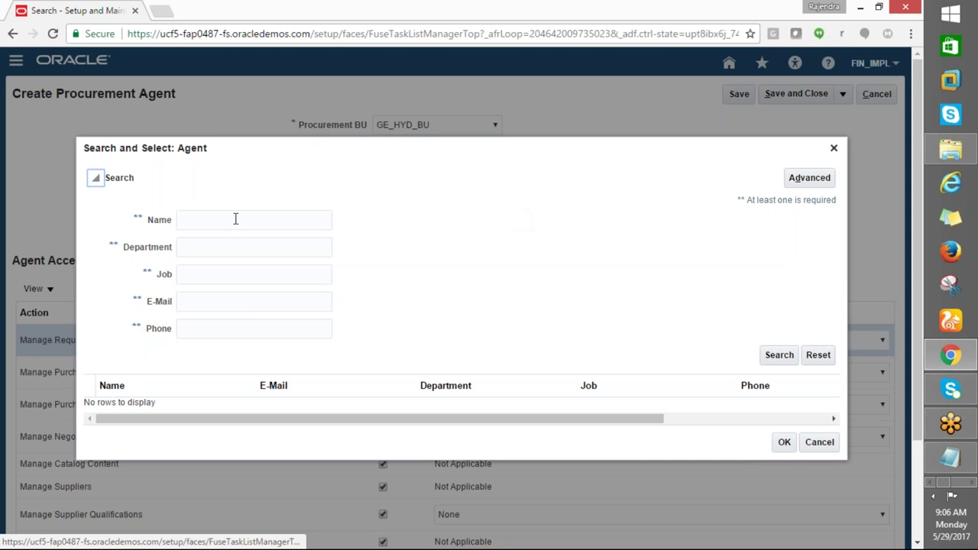
left_click(236, 216)
type("GE%")
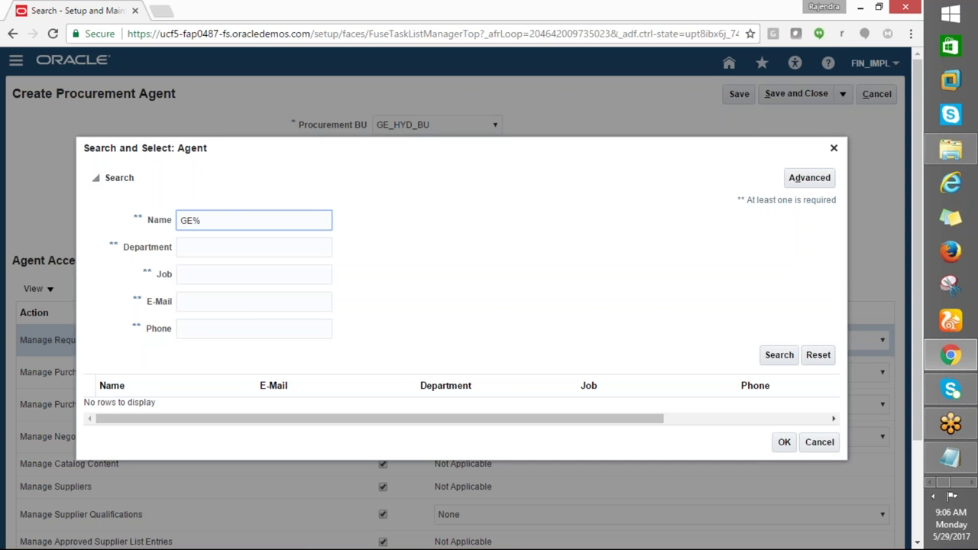
left_click(790, 356)
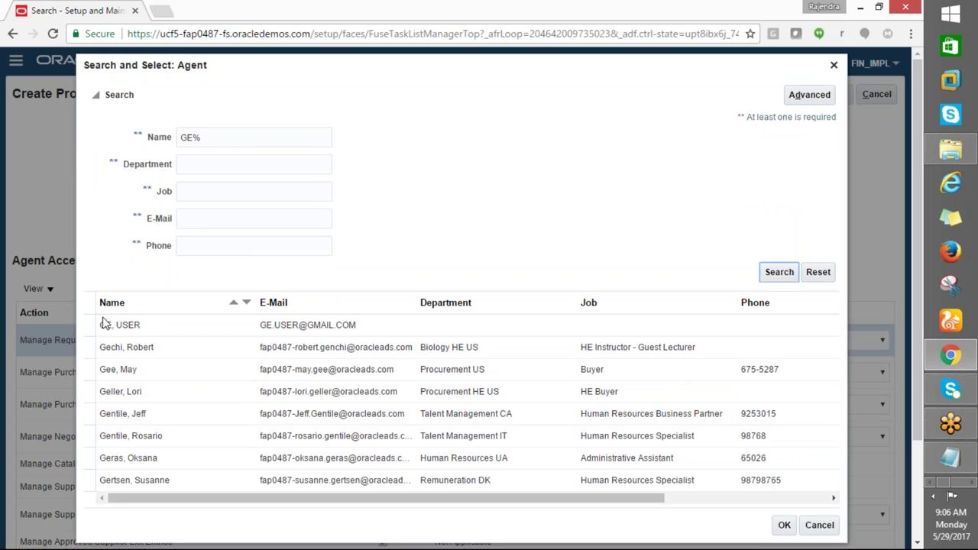
left_click(104, 321)
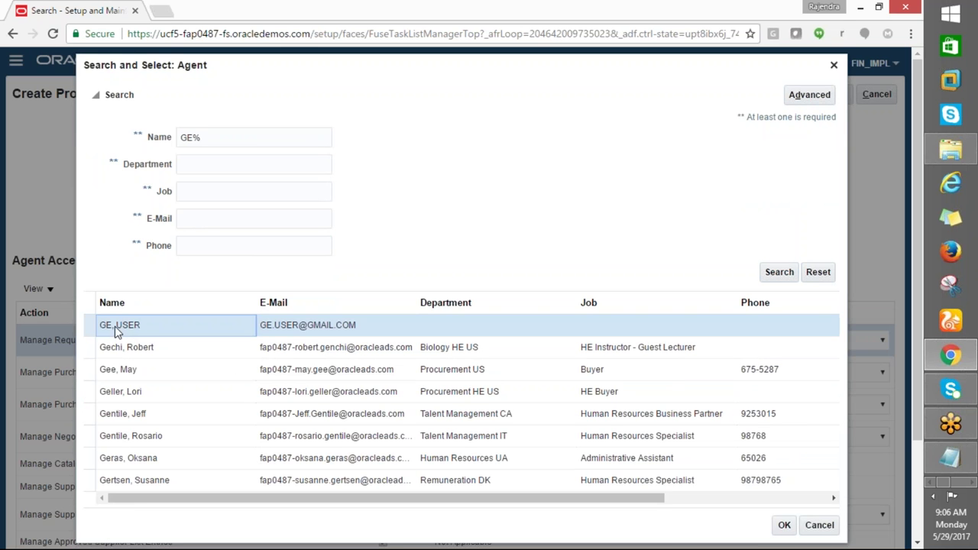
left_click(784, 525)
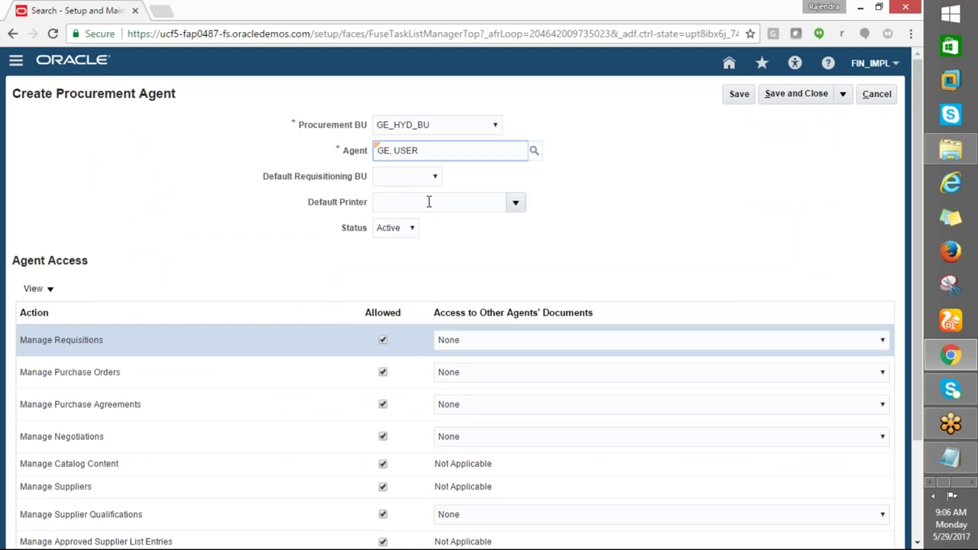
scroll(638, 313, "down", 2)
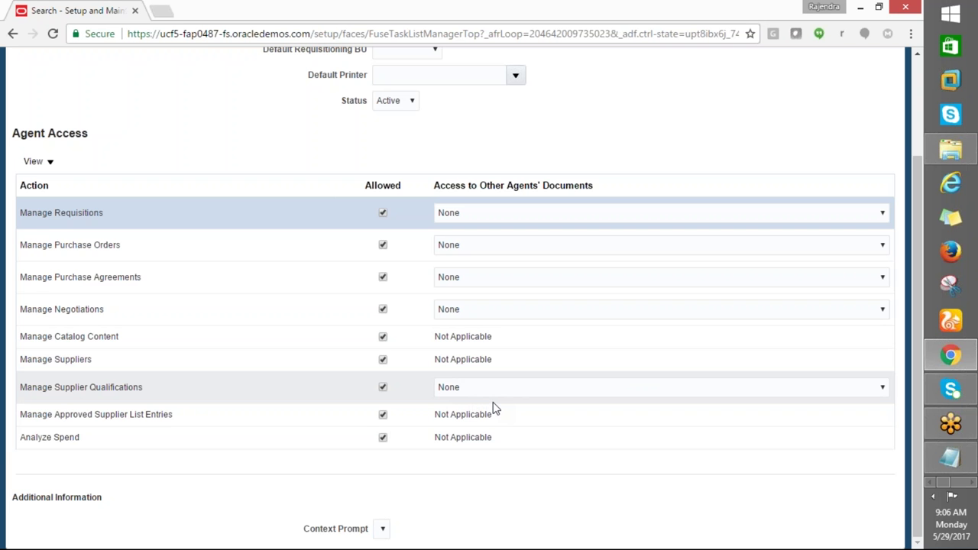
scroll(492, 409, "up", 3)
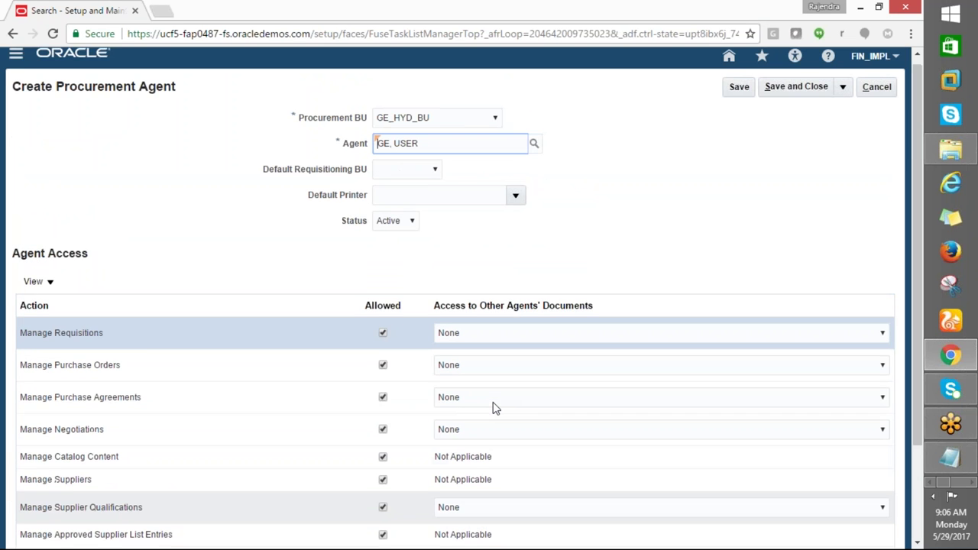
left_click(767, 97)
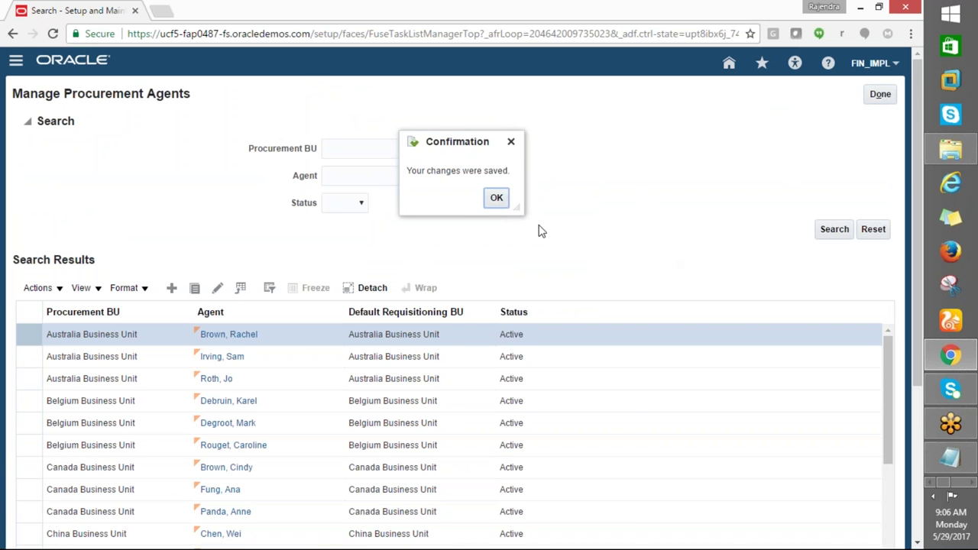
Dismiss the save confirmation and fill A9 yellow in the Excel checklist
left_click(496, 197)
key("alt+Tab")
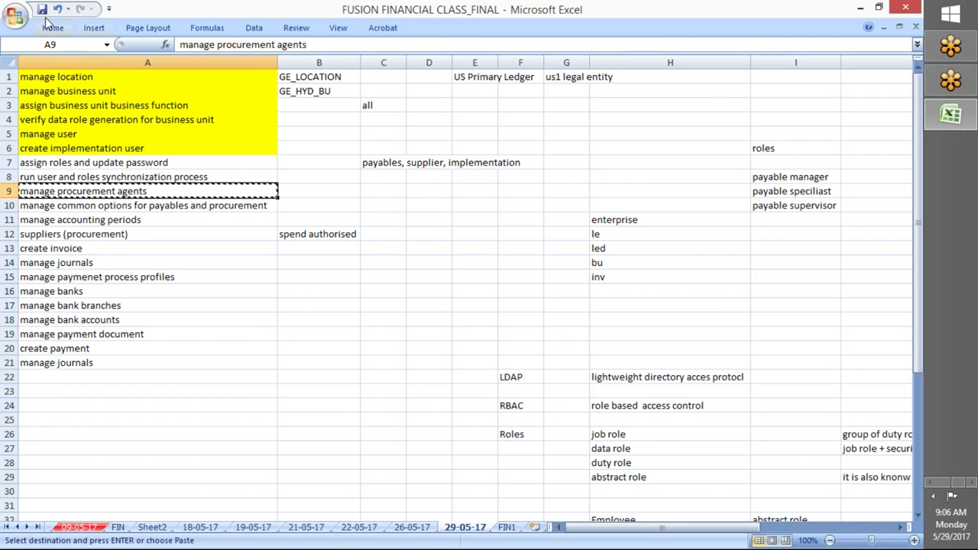
left_click(52, 27)
left_click(212, 73)
Search tasks for the copied A10 step and open Manage Common Options for Payables and Procurement
left_click(155, 206)
key("ctrl+c")
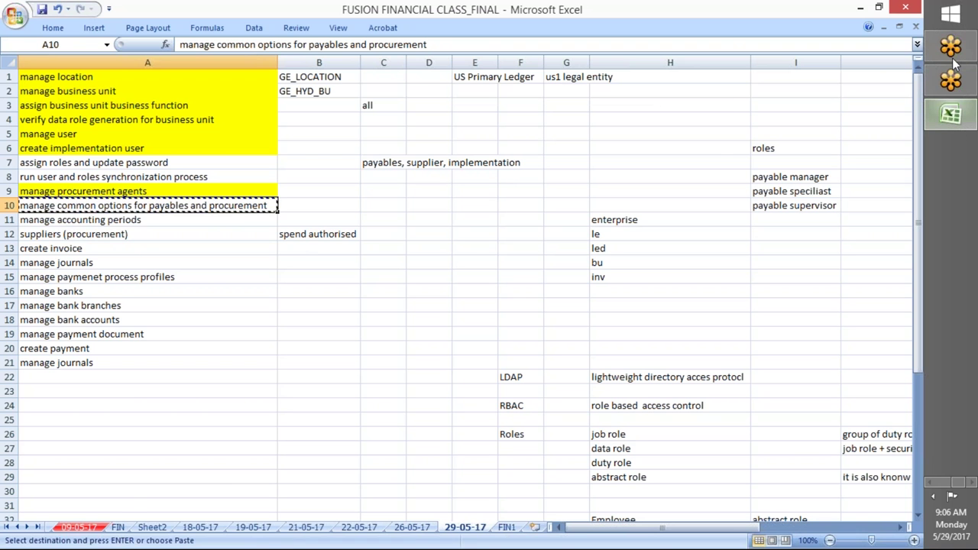
key("alt+Tab")
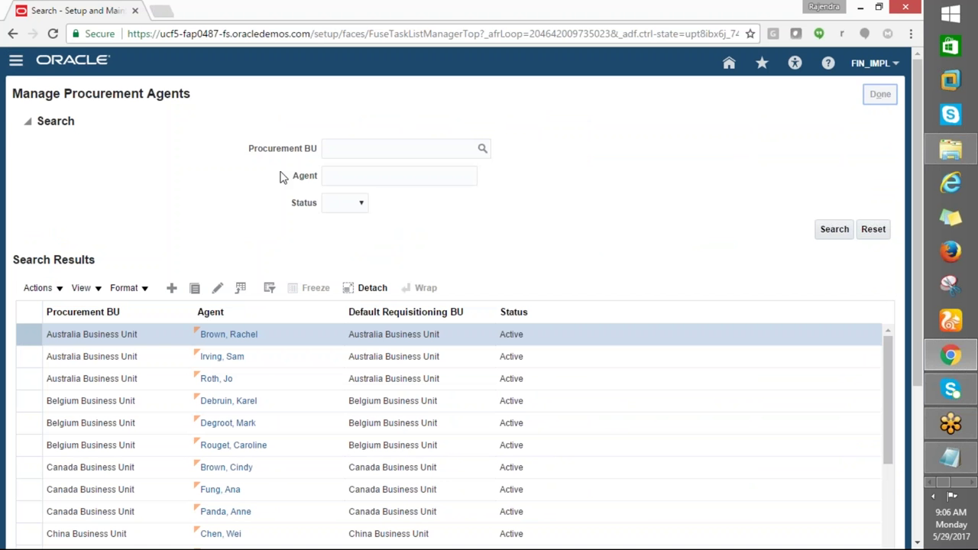
left_click_drag(305, 120, 105, 105)
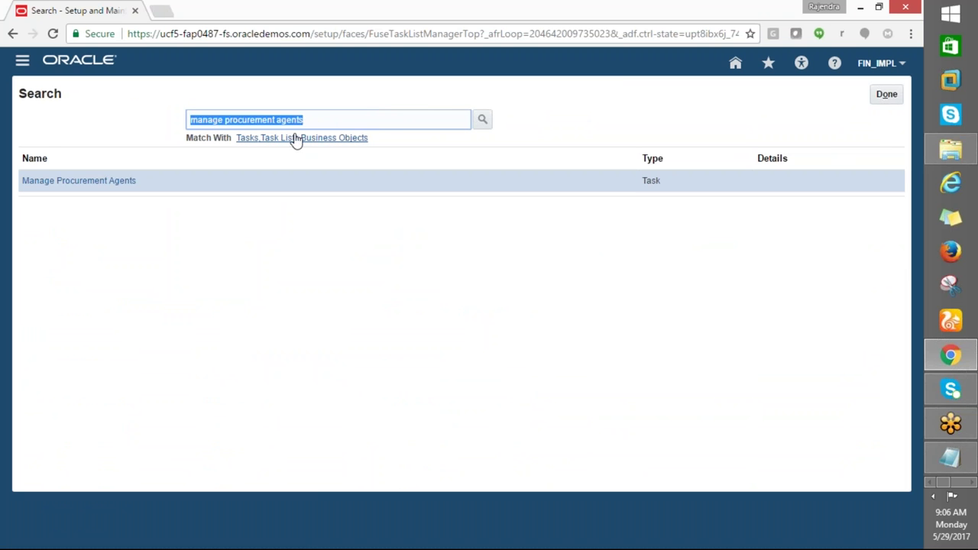
key("ctrl+v")
left_click(482, 120)
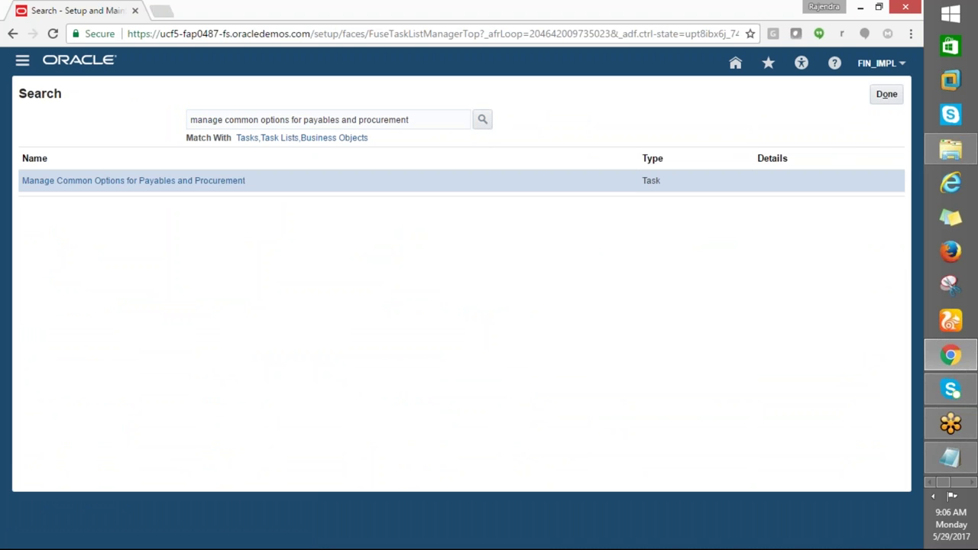
left_click(169, 186)
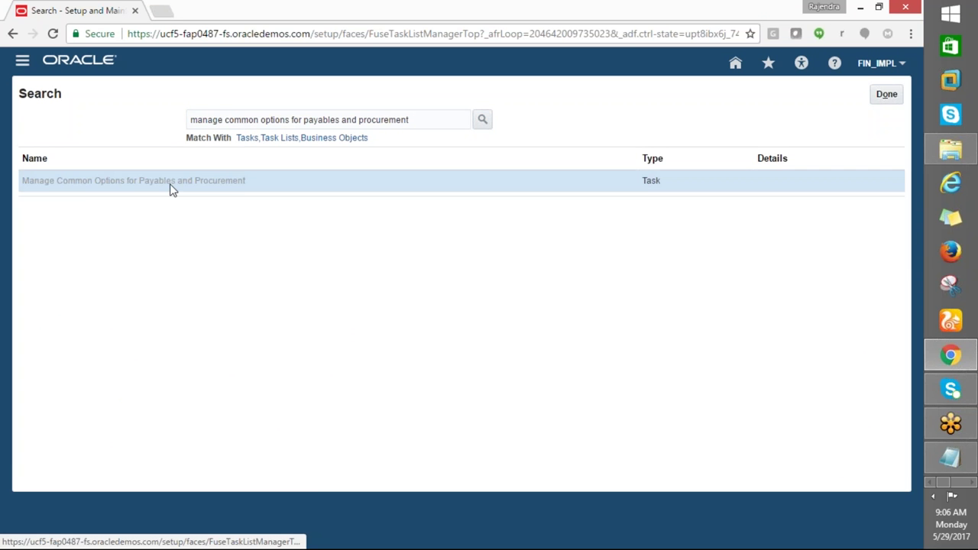
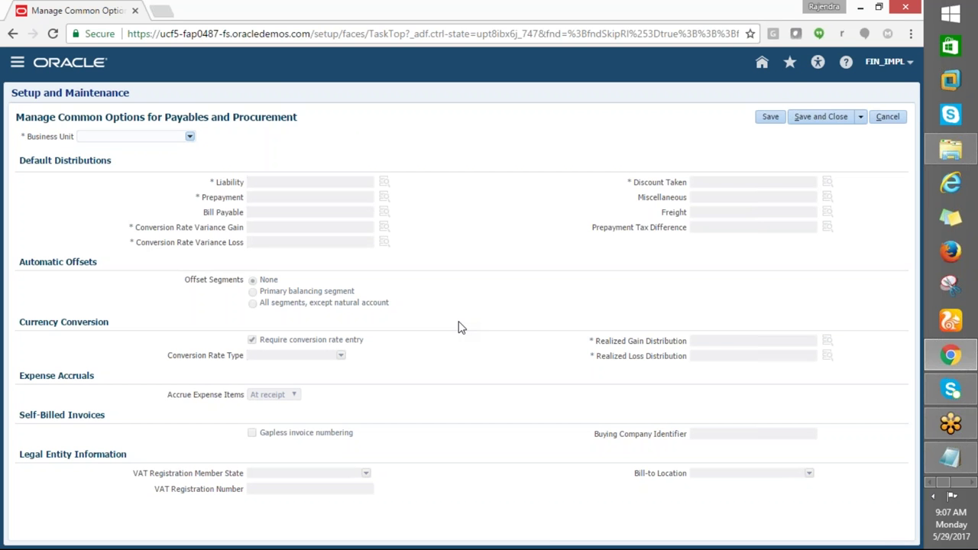
Check the task spreadsheet, then select business unit GE_HYD_BU in the common options
key("alt+Tab")
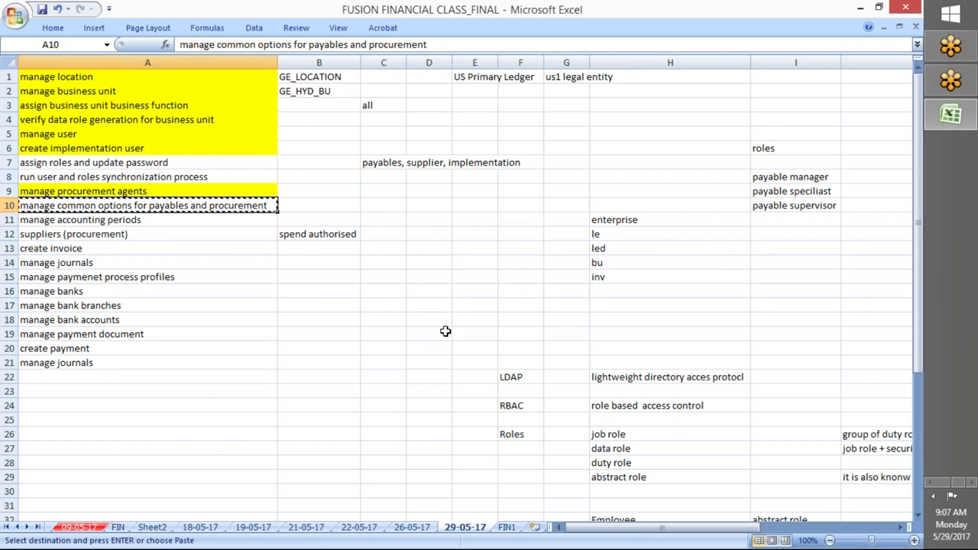
key("alt+Tab")
key("alt+Tab")
key("alt+Tab")
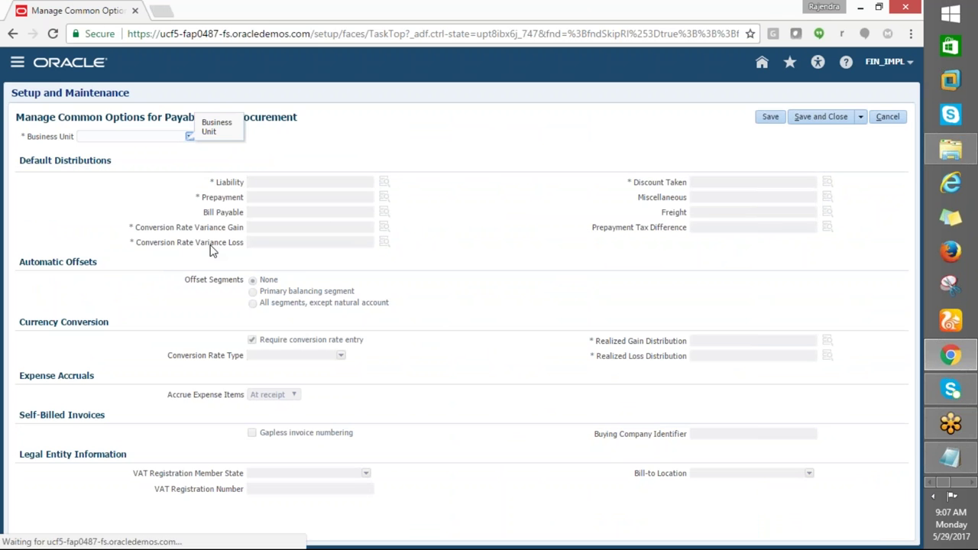
left_click(189, 136)
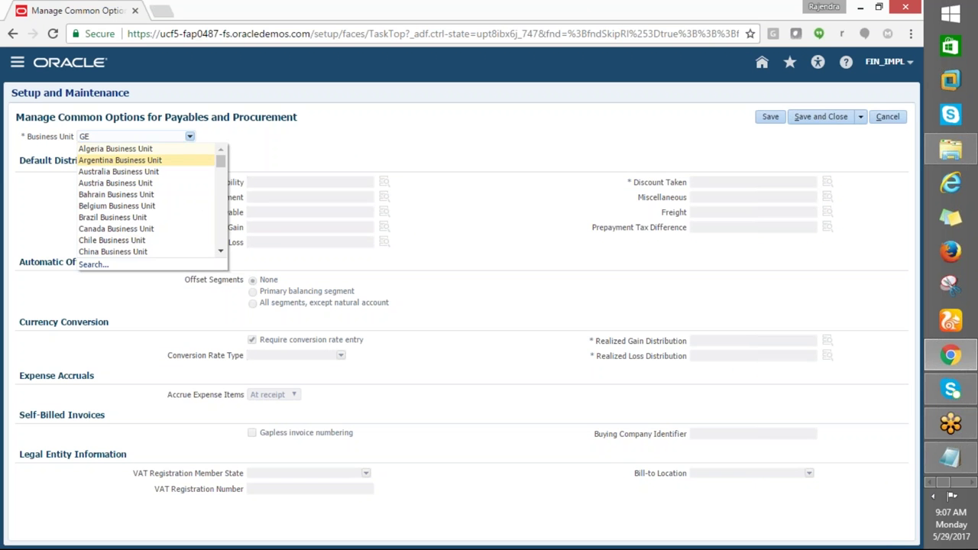
key("Tab")
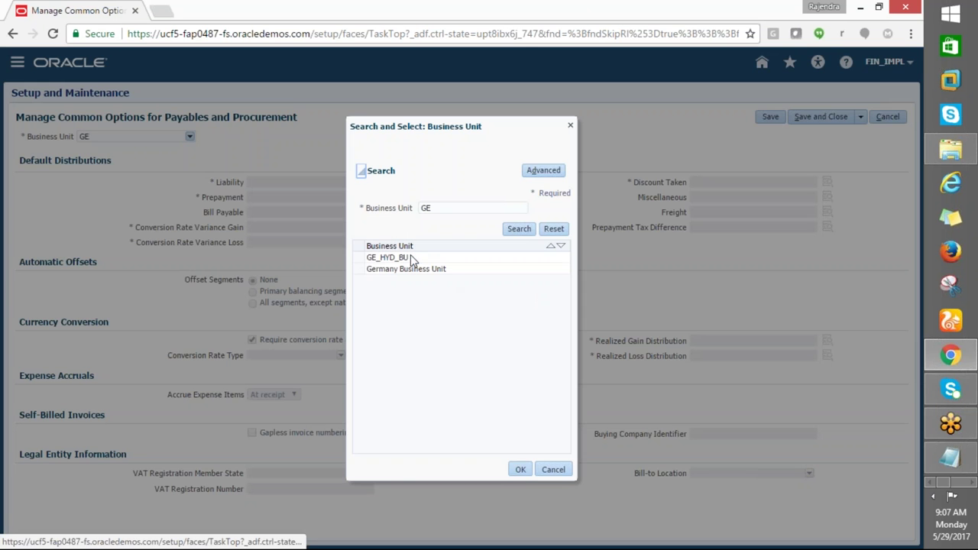
left_click(410, 257)
left_click(520, 468)
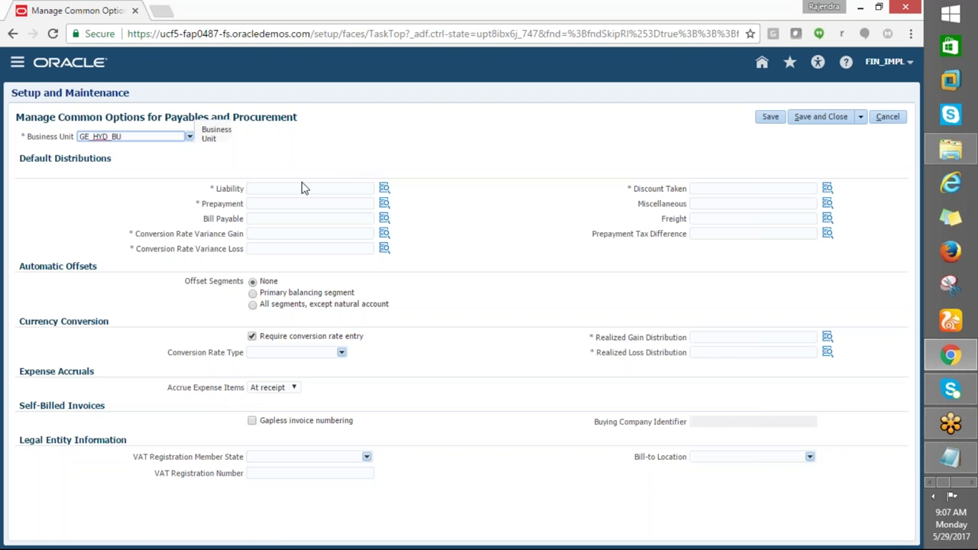
Set the Liability account to 101.10.22100.000.000.000 using account 22100 Accounts Payables
left_click(294, 188)
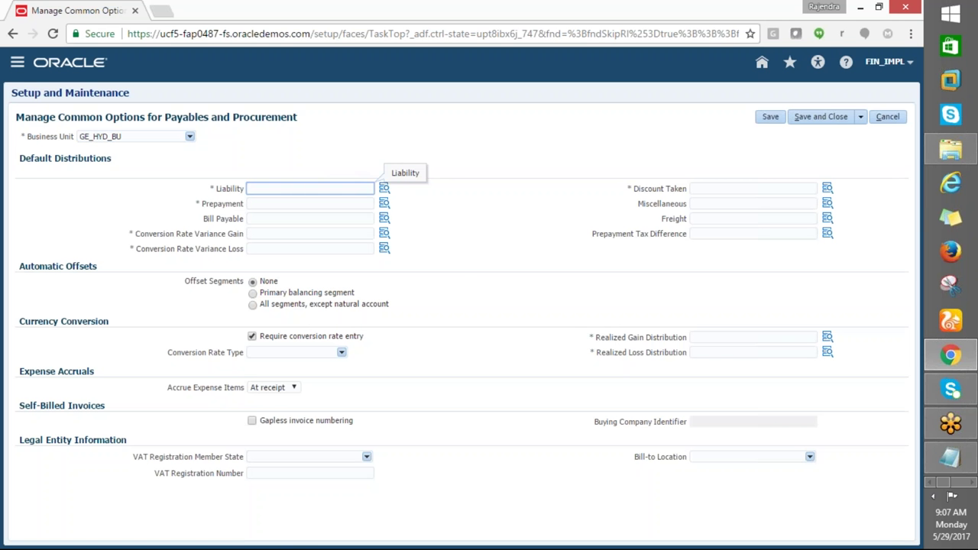
left_click(384, 188)
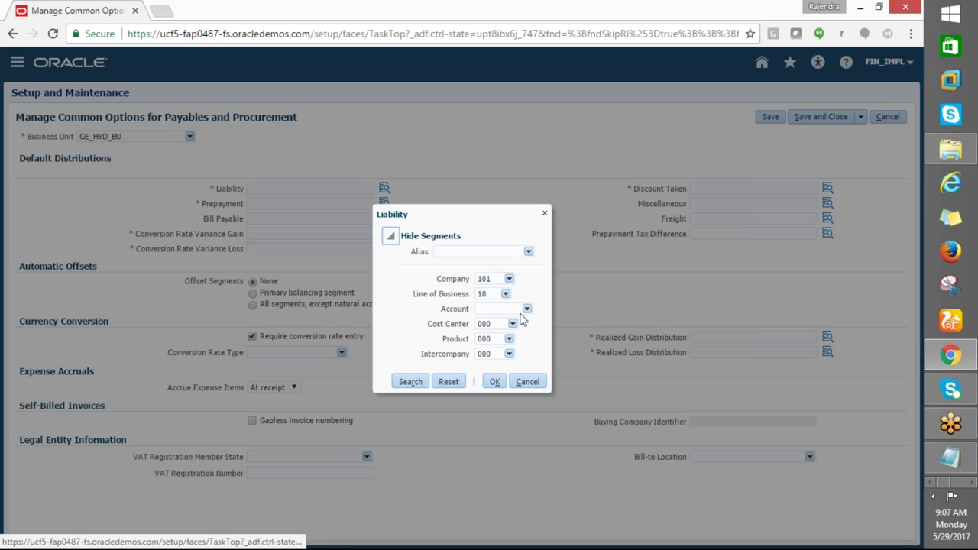
left_click(526, 310)
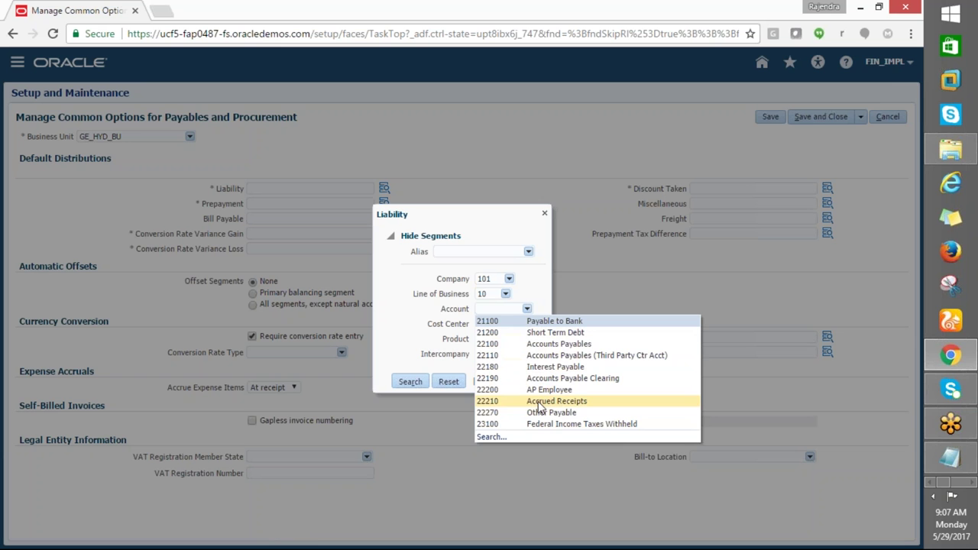
left_click(544, 350)
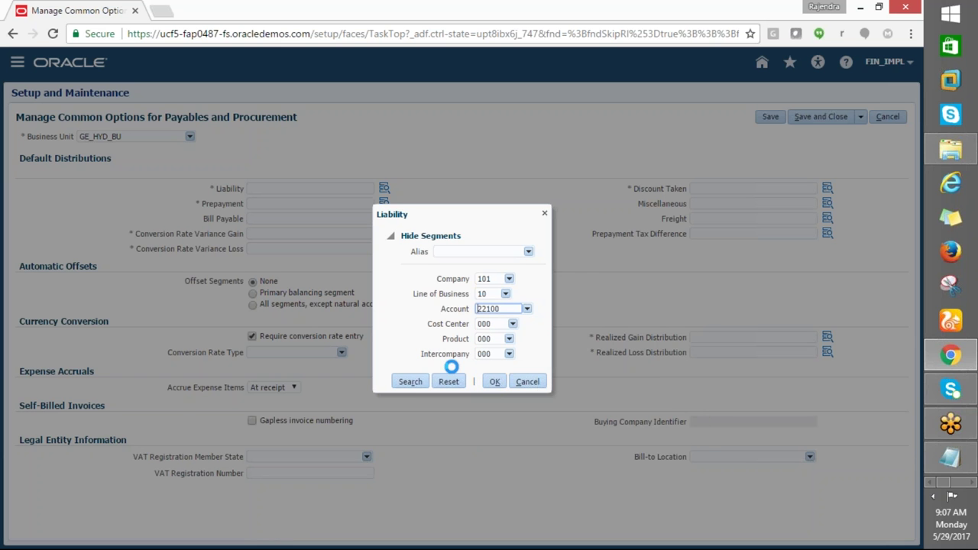
left_click(493, 382)
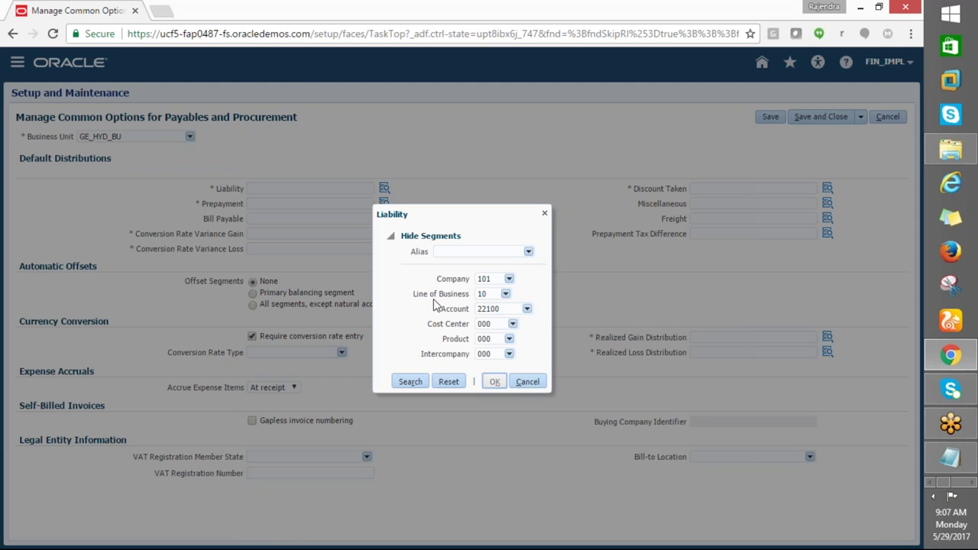
double_click(349, 188)
key("ctrl+c")
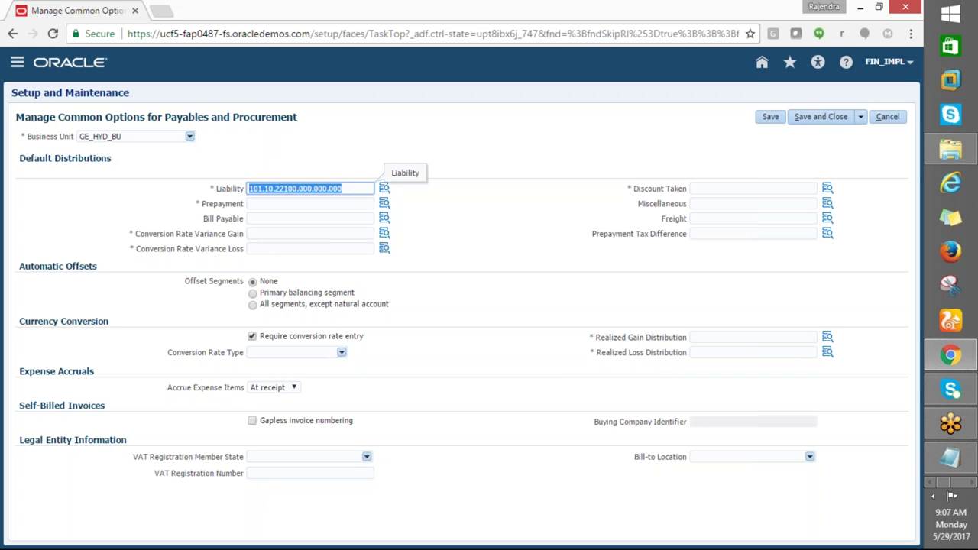
Paste 101.10.22100.000.000.000 into Prepayment, both Conversion Rate Variance, Discount Taken and Realized fields
left_click(274, 204)
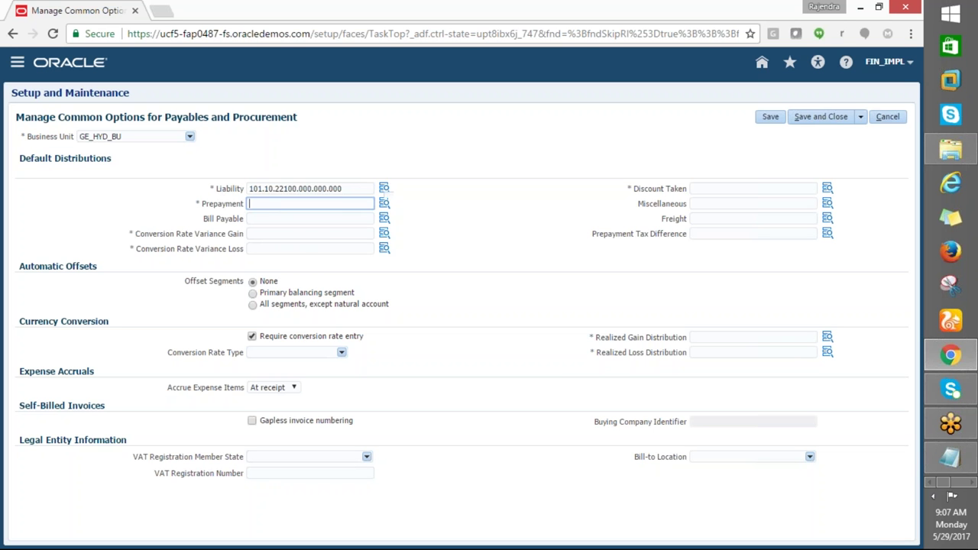
key("ctrl+v")
left_click(251, 235)
key("ctrl+v")
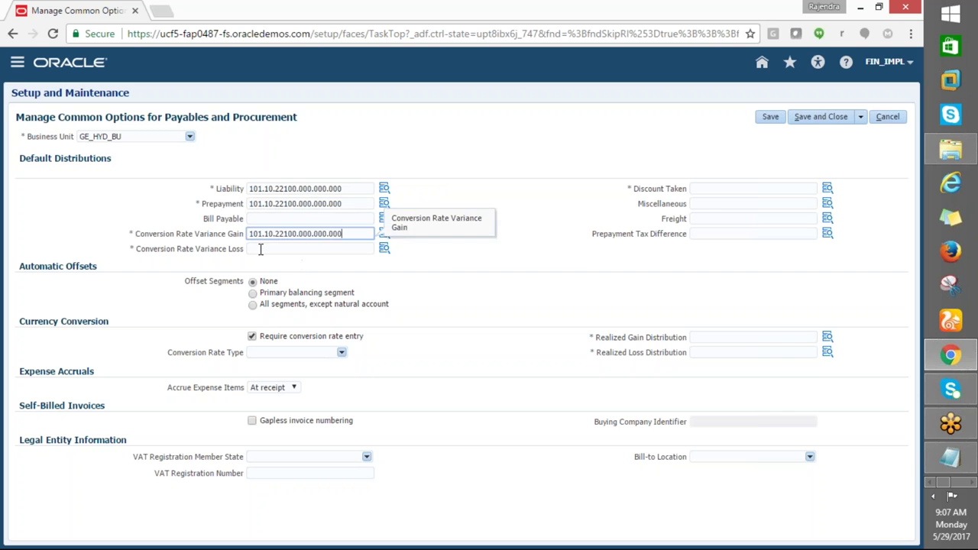
left_click(275, 249)
key("ctrl+v")
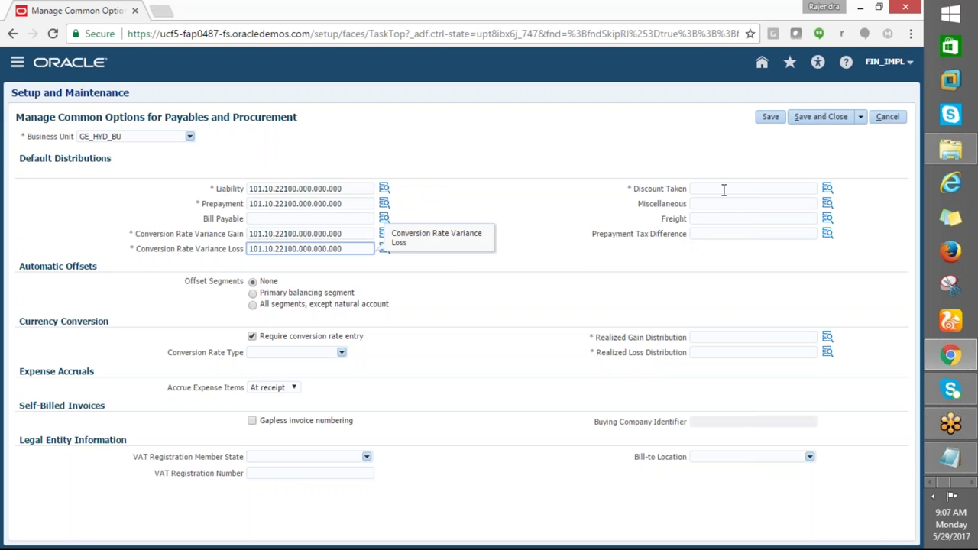
left_click(723, 190)
left_click(718, 338)
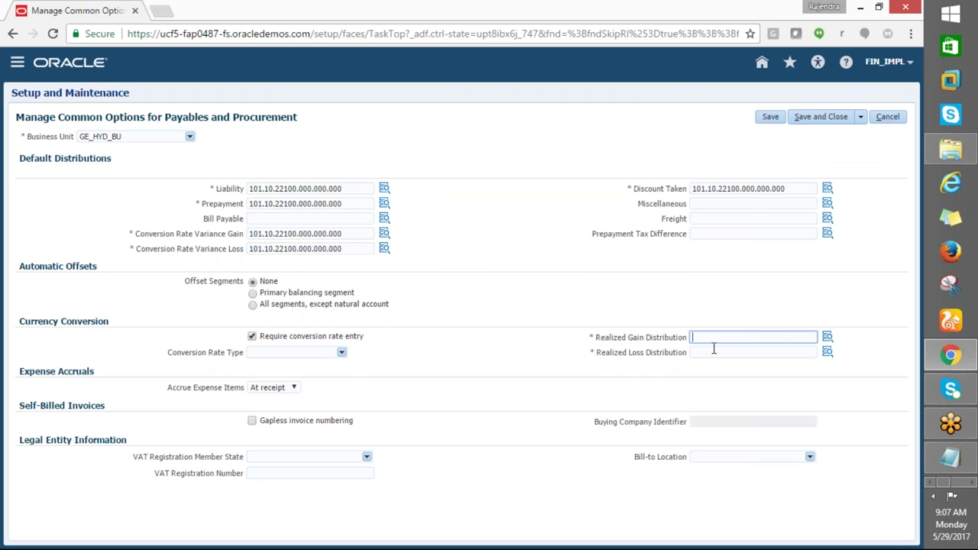
key("ctrl+v")
left_click(704, 354)
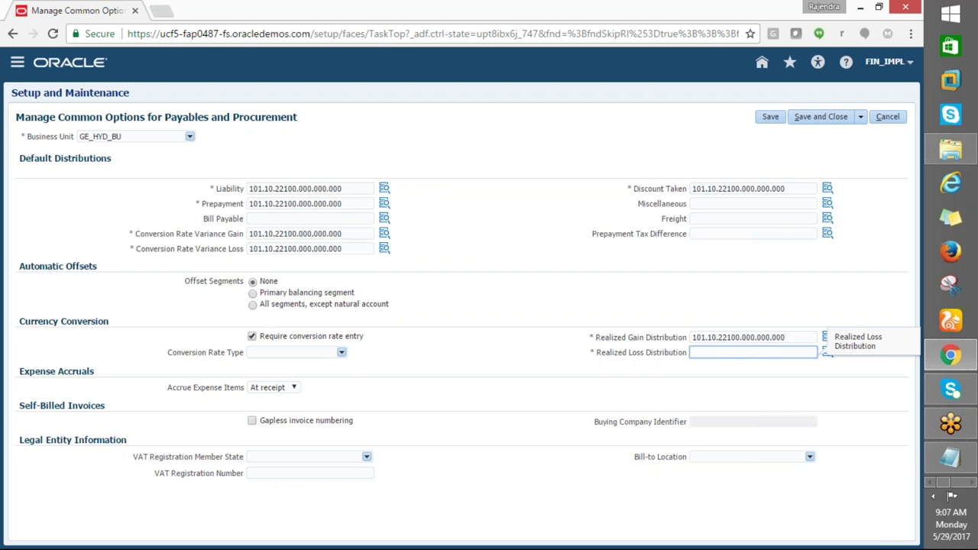
key("ctrl+v")
left_click(381, 202)
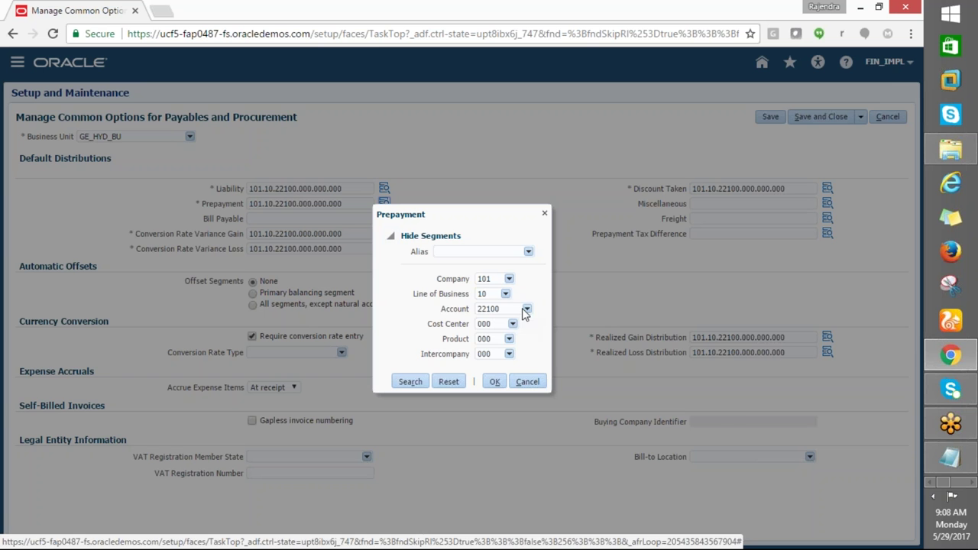
Search descriptions for 'Prepa%' and set Prepayment to 101.10.13500.000.000.000 (13500 Prepayments)
left_click(526, 309)
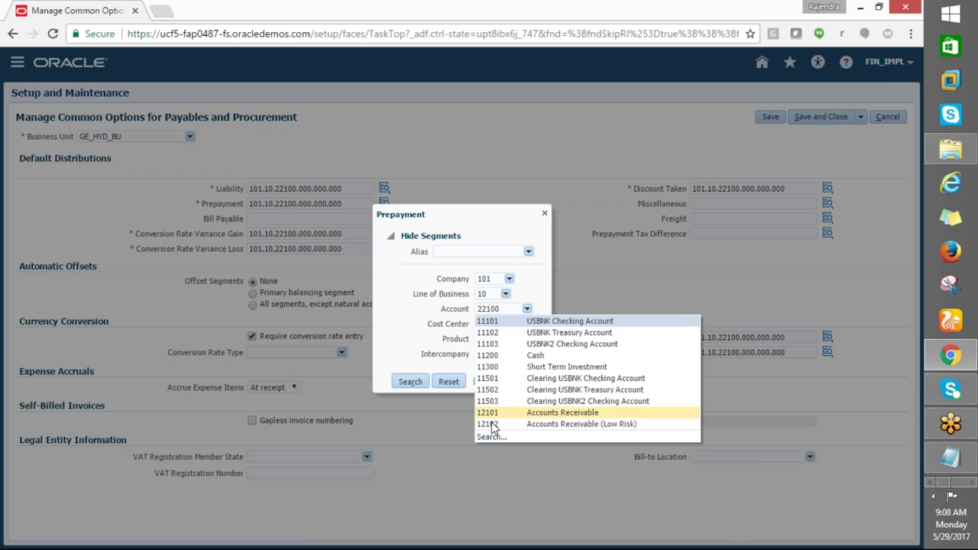
left_click(490, 436)
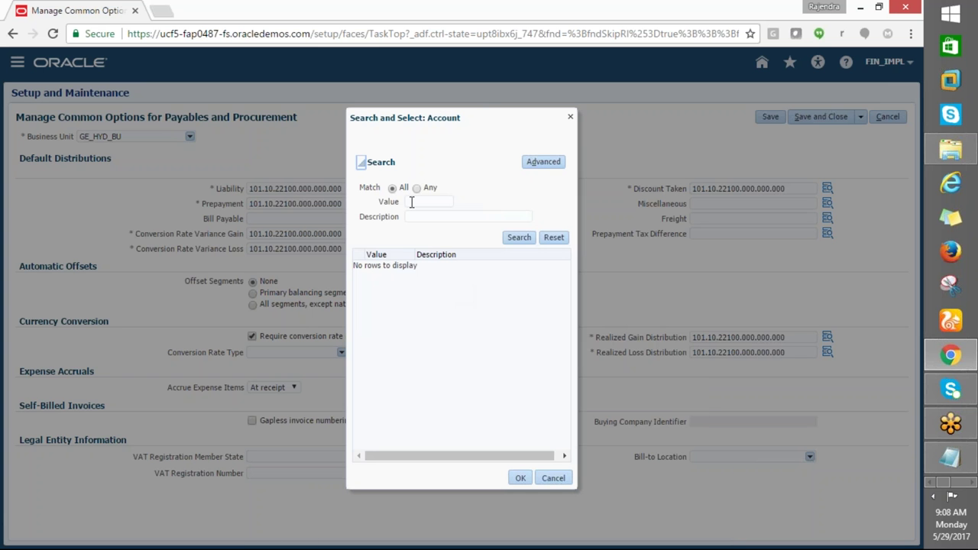
left_click(410, 216)
key("Tab")
left_click(435, 217)
key("BackSpace")
key("BackSpace")
key("BackSpace")
type("repa")
left_click(515, 237)
left_click(422, 266)
left_click(519, 478)
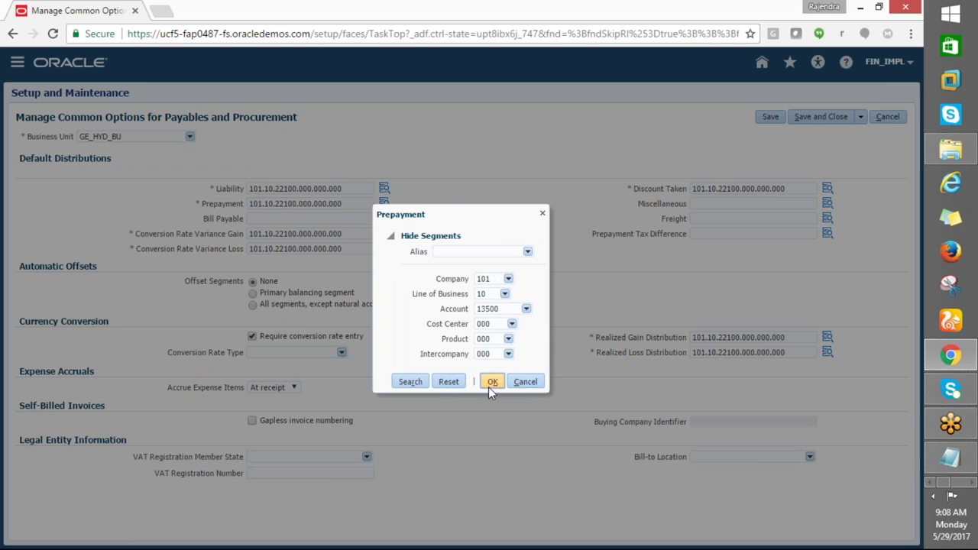
left_click(489, 385)
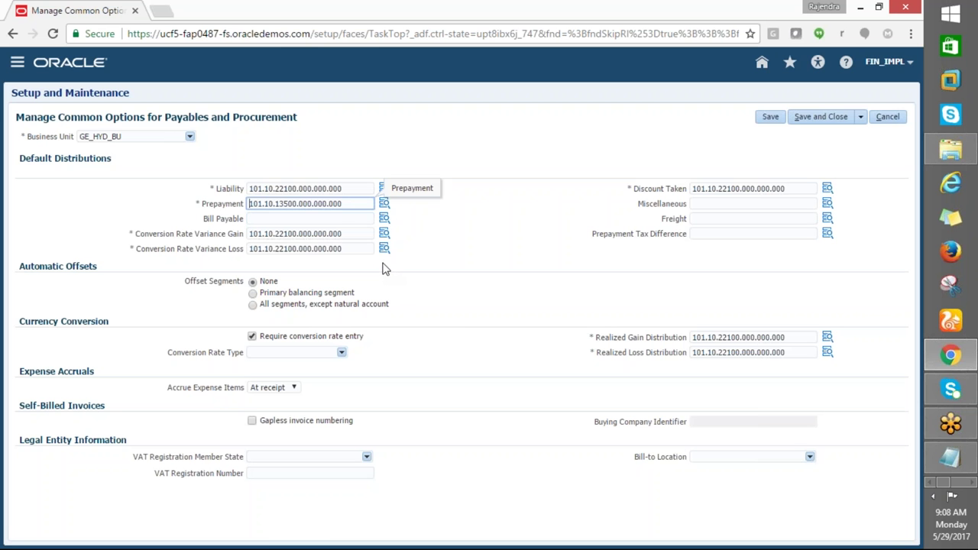
left_click(384, 233)
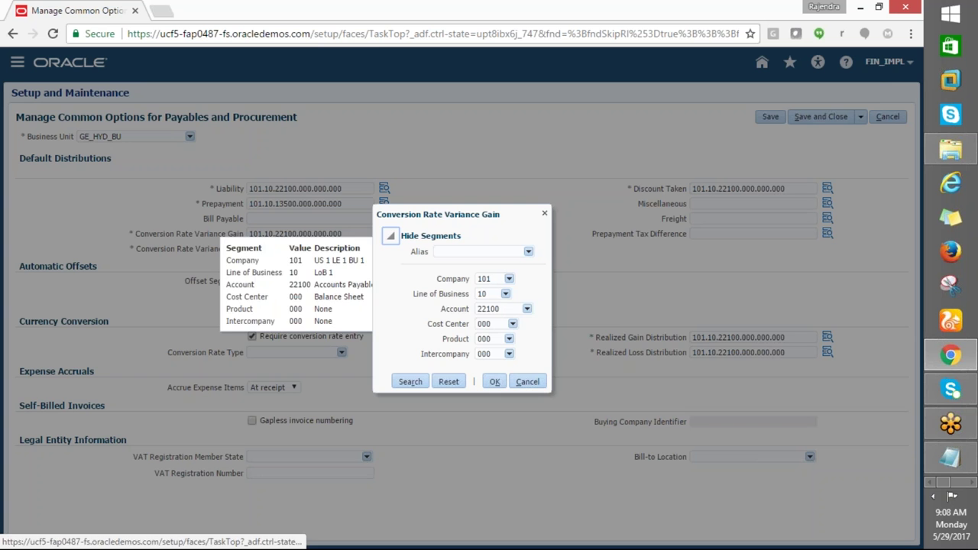
Search account values by description, trying Rate% and Con%, for the Variance Gain account
left_click(512, 323)
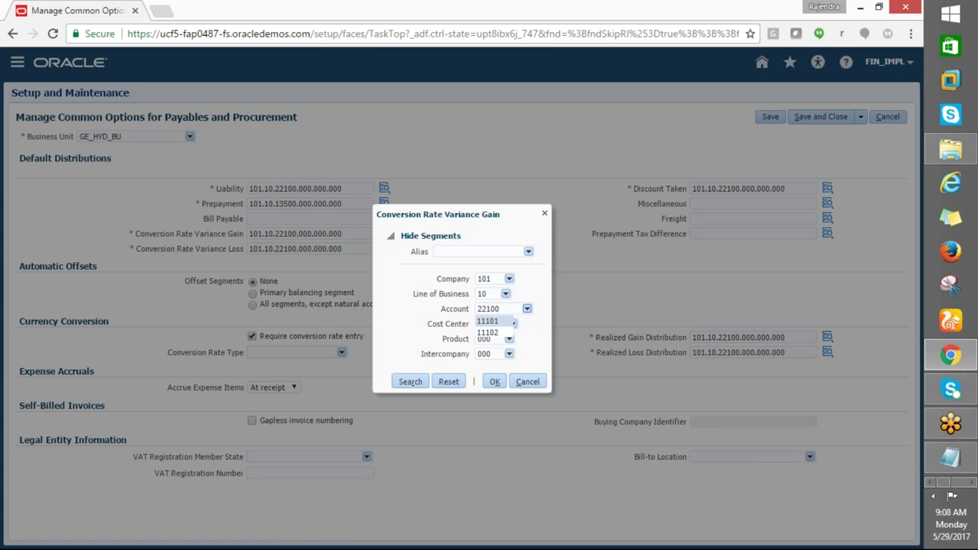
left_click(489, 439)
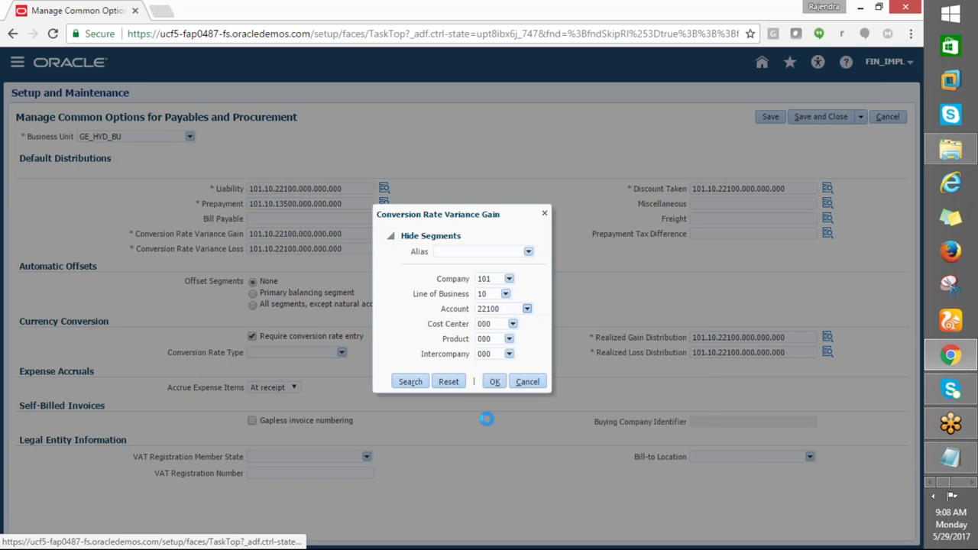
left_click(418, 218)
type("r")
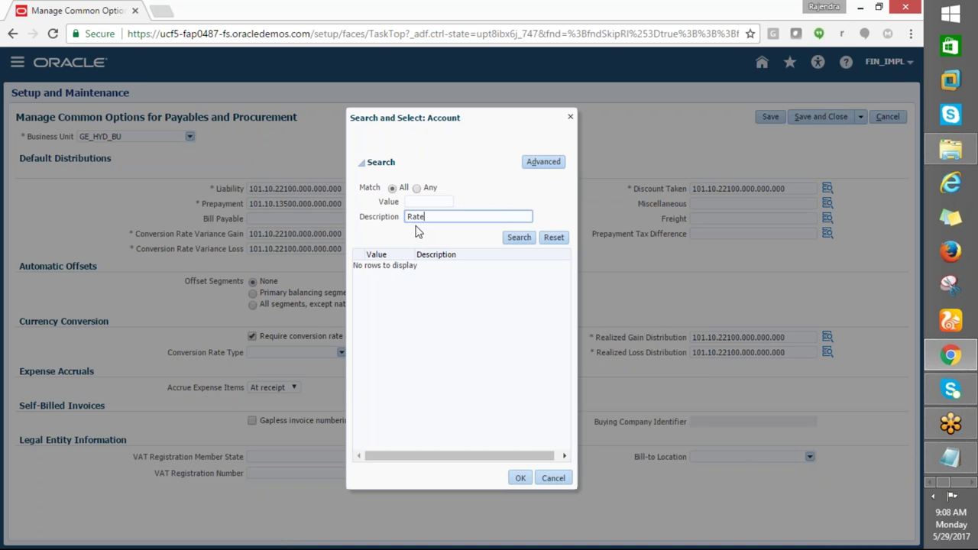
left_click(524, 237)
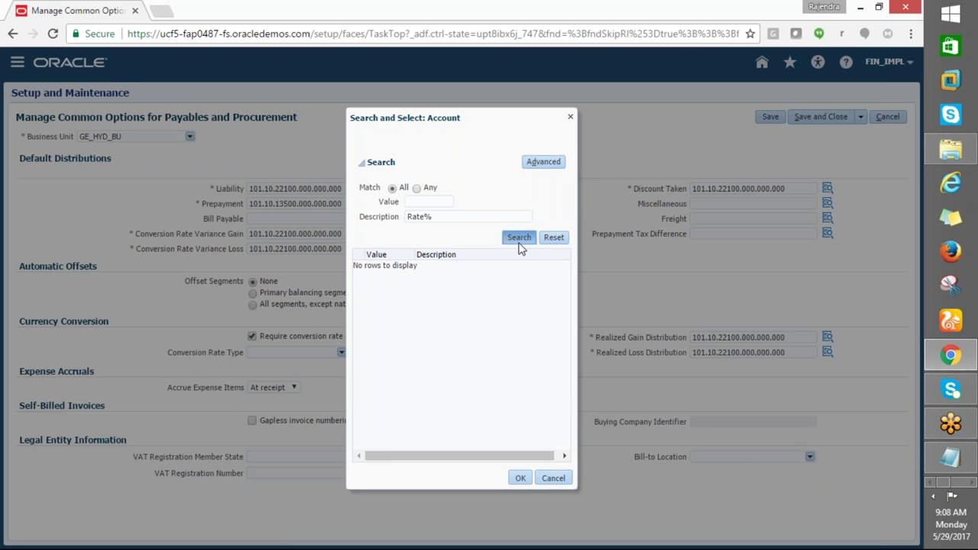
left_click(413, 216)
key("BackSpace")
type("r")
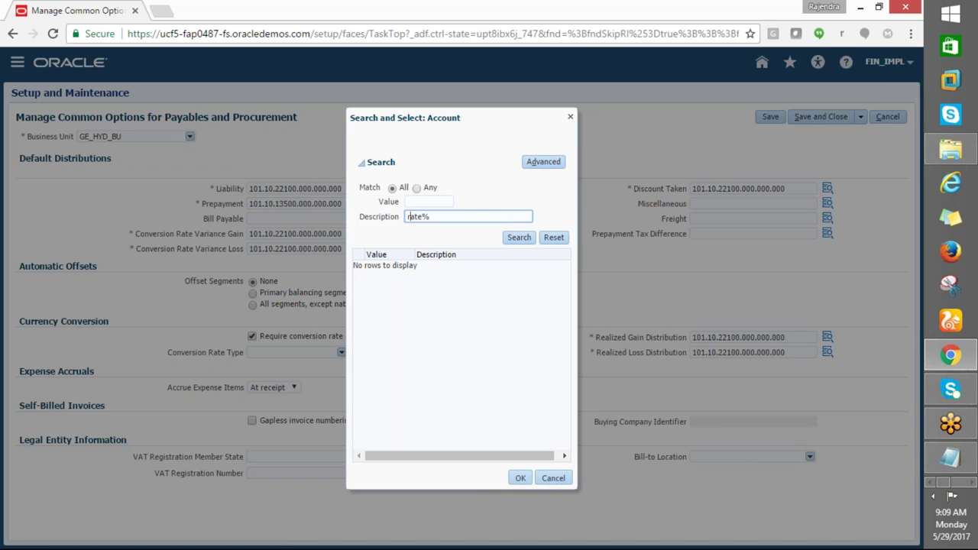
key("Return")
left_click(513, 238)
left_click_drag(439, 217, 334, 210)
type("Con%")
left_click(518, 237)
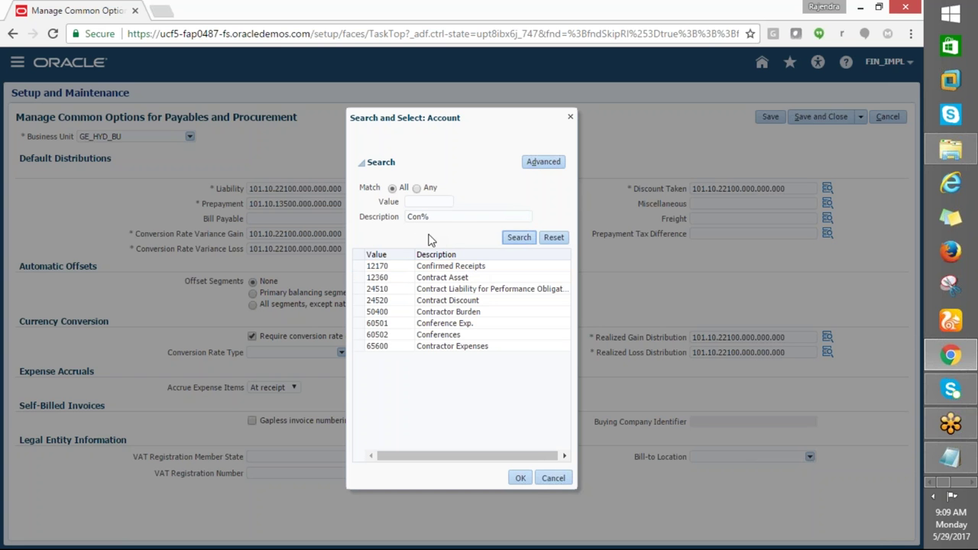
Search '%Vari%' and set Conversion Rate Variance Gain to 101.10.52150.000.000.000 (Invoice Price Variance)
left_click_drag(432, 216, 363, 221)
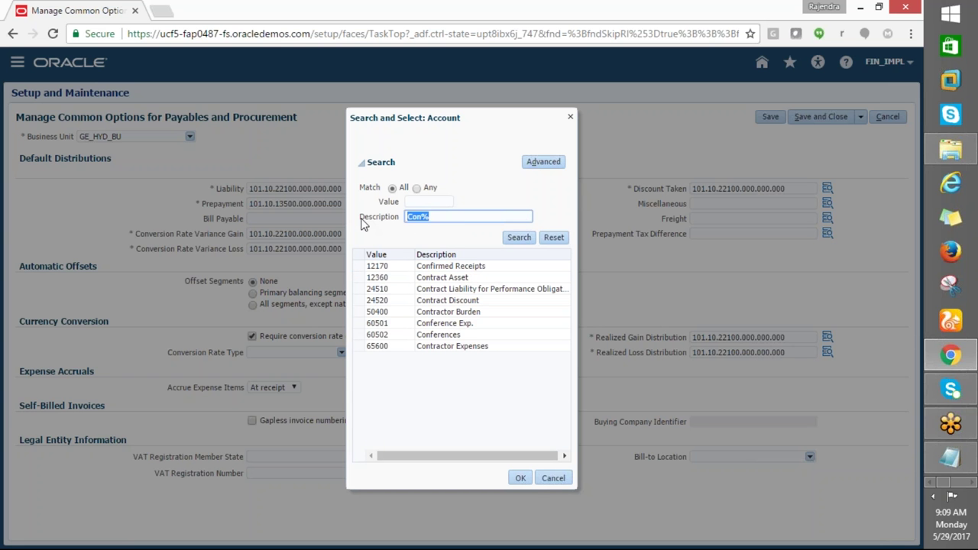
type("Vari%")
left_click(509, 241)
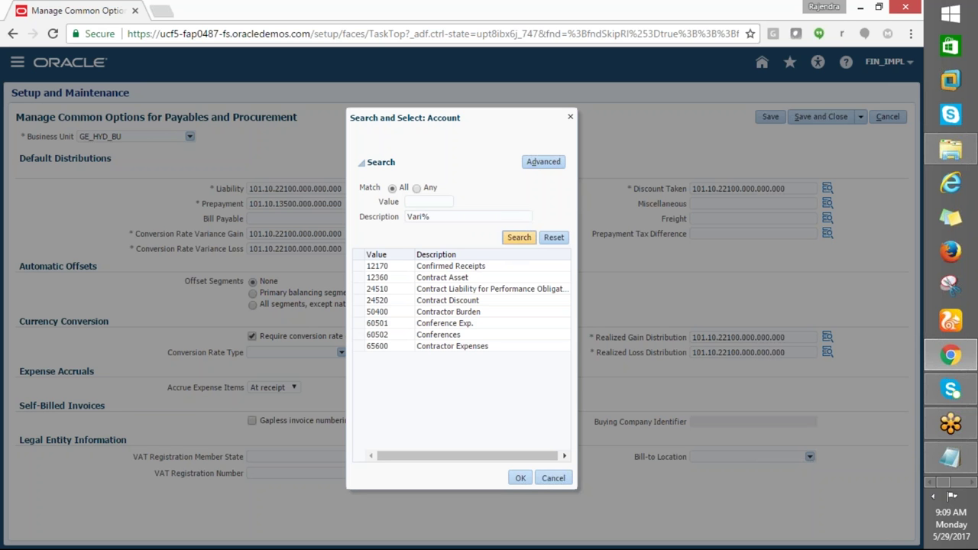
triple_click(433, 217)
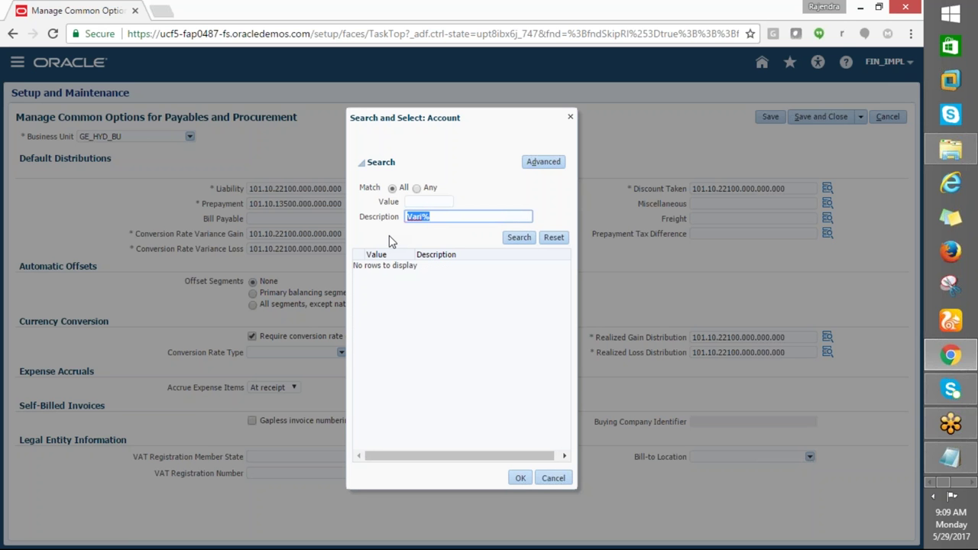
type("%Vari%")
left_click(518, 237)
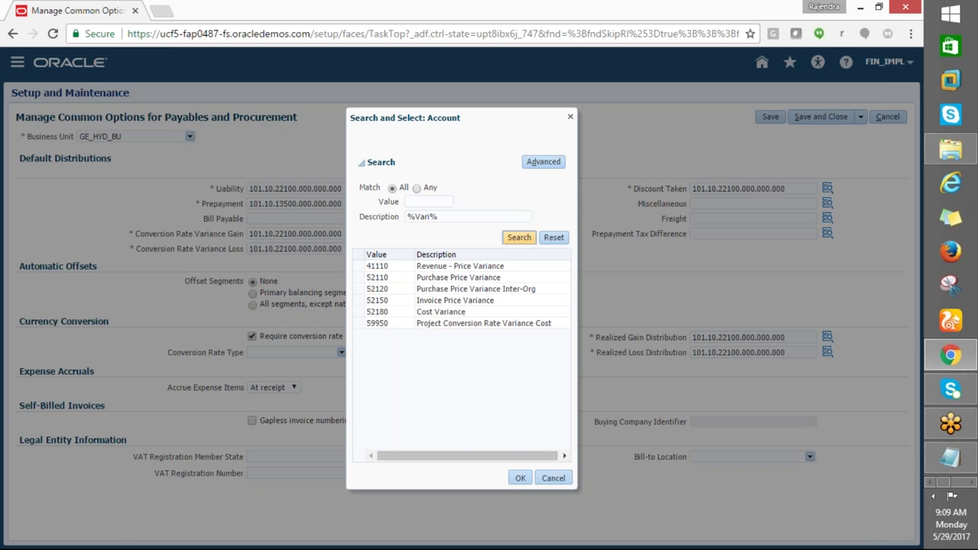
left_click(456, 301)
left_click(456, 301)
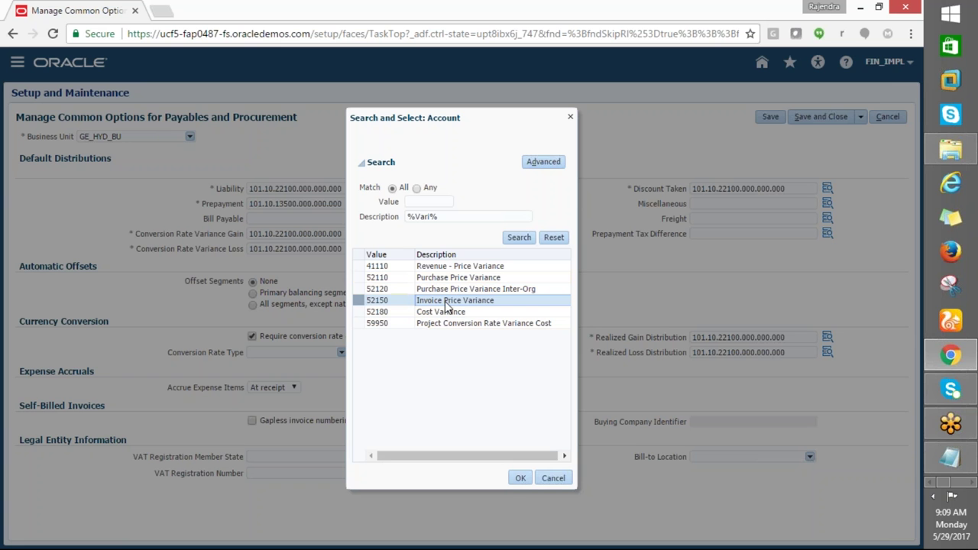
left_click(514, 477)
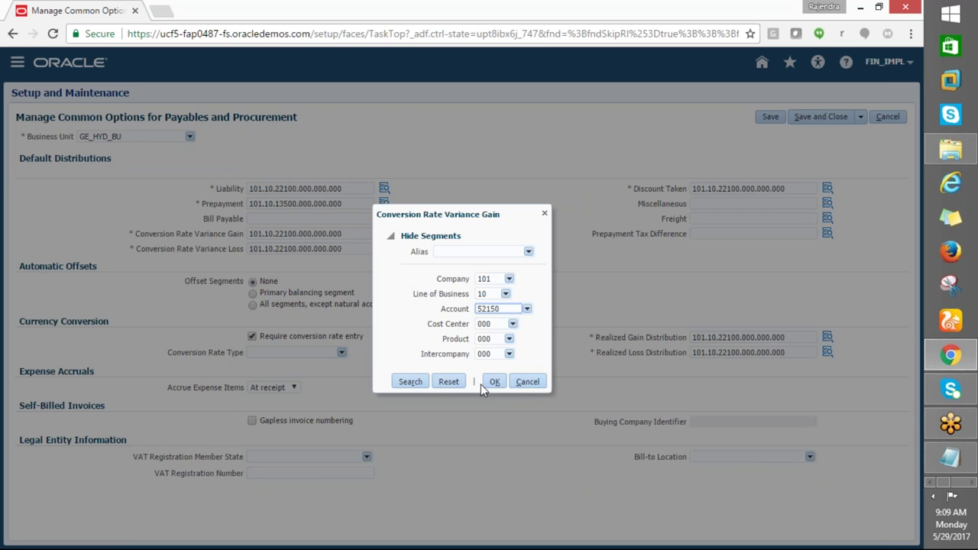
left_click(495, 383)
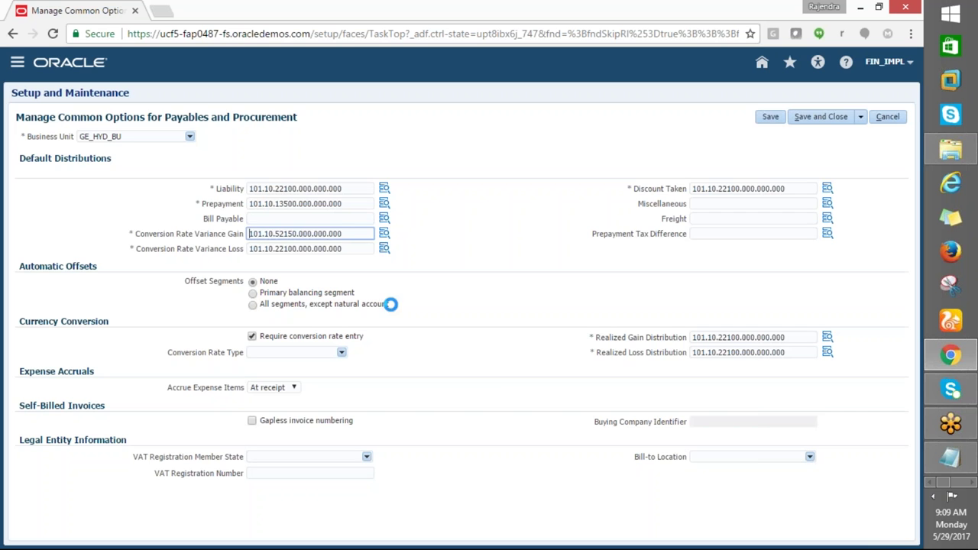
left_click_drag(353, 236, 225, 240)
key("ctrl+c")
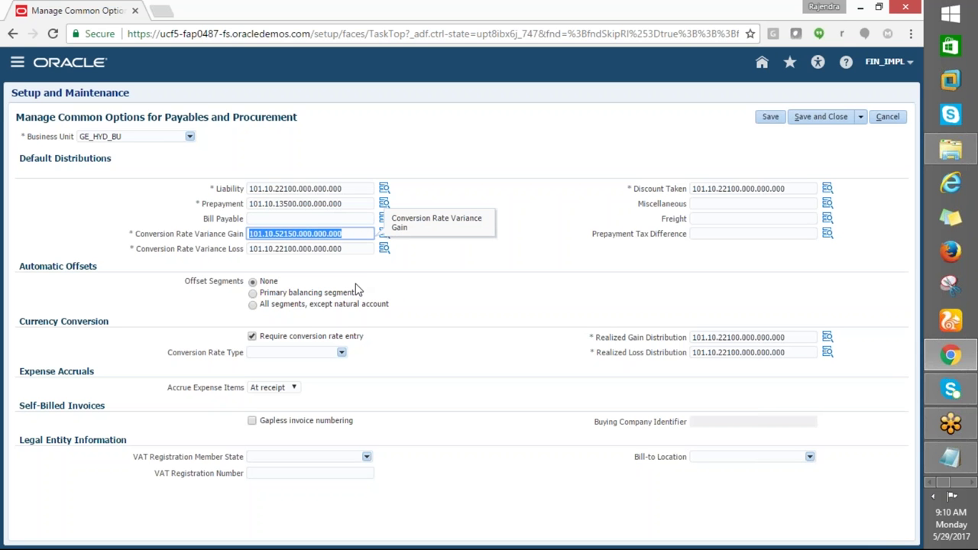
Replace Conversion Rate Variance Loss with the 101.10.52150.000.000.000 combination
left_click(359, 249)
key("ctrl+a")
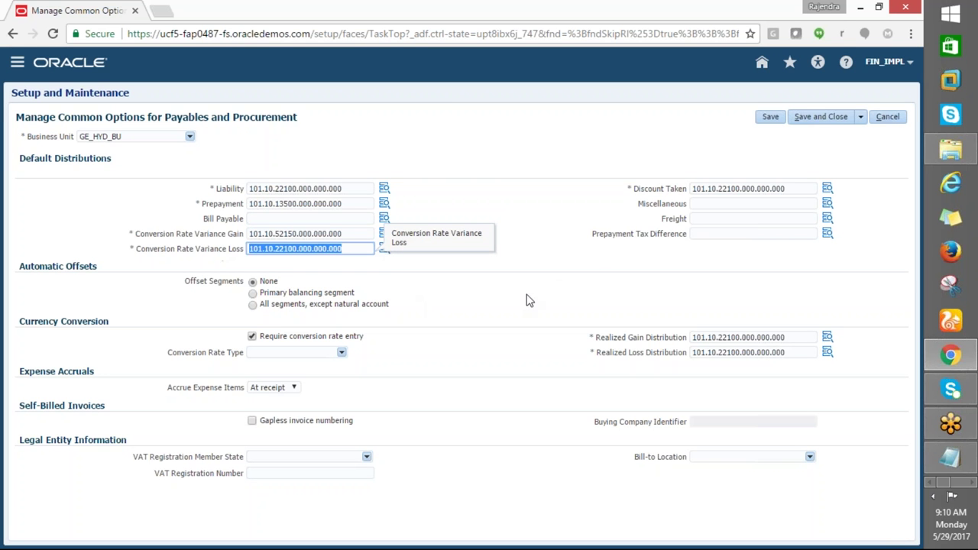
key("ctrl+v")
key("Tab")
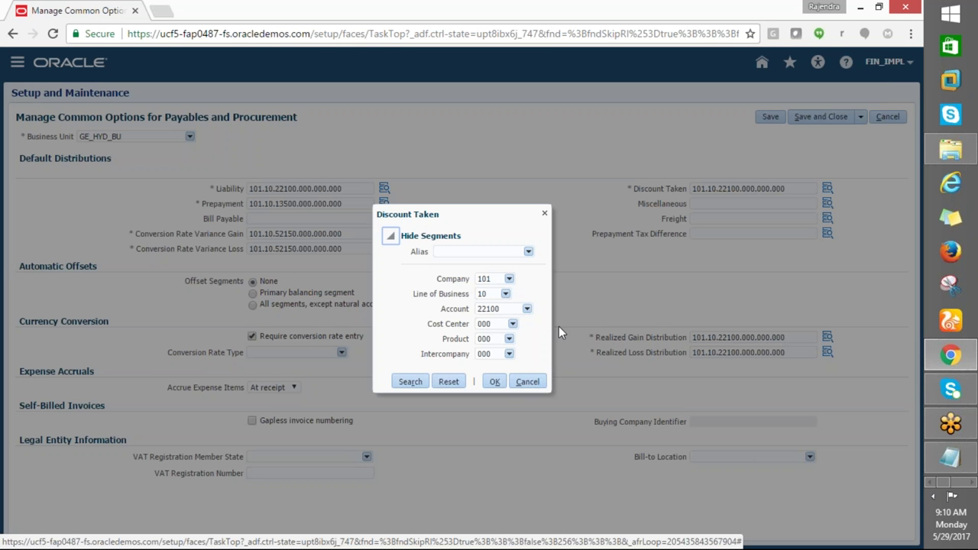
Set Discount Taken to 101.10.77600.000.000.000 using account 77600 Discounts taken
left_click(526, 309)
left_click(492, 436)
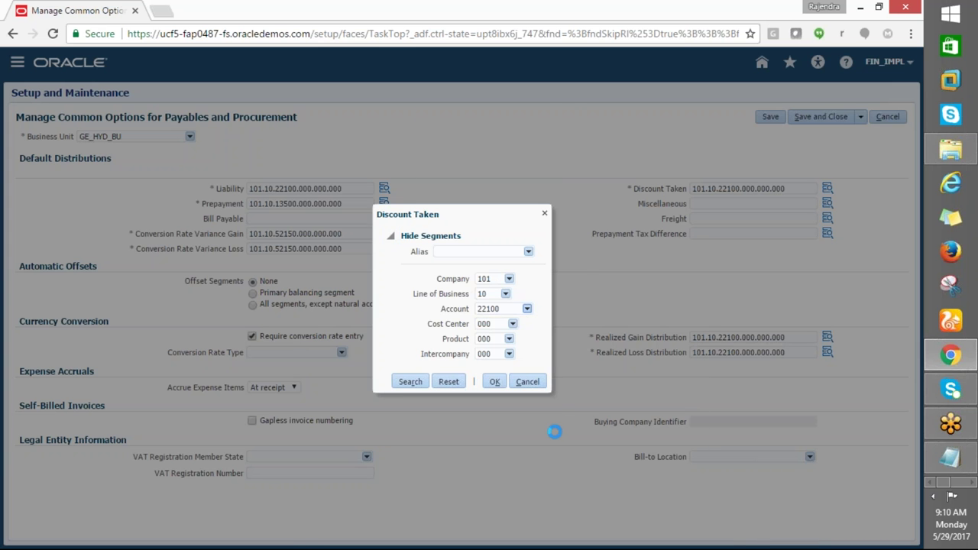
left_click(422, 215)
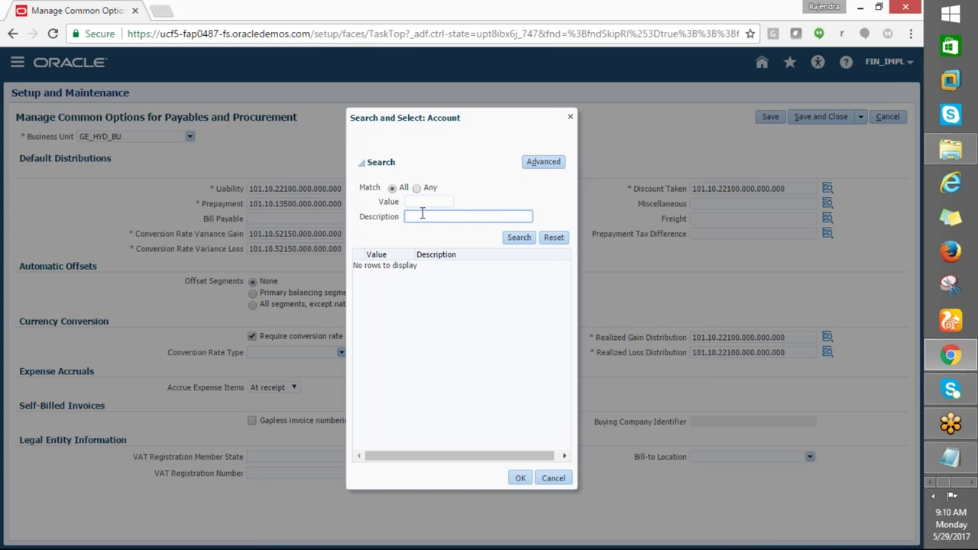
type("Discount%")
left_click(509, 237)
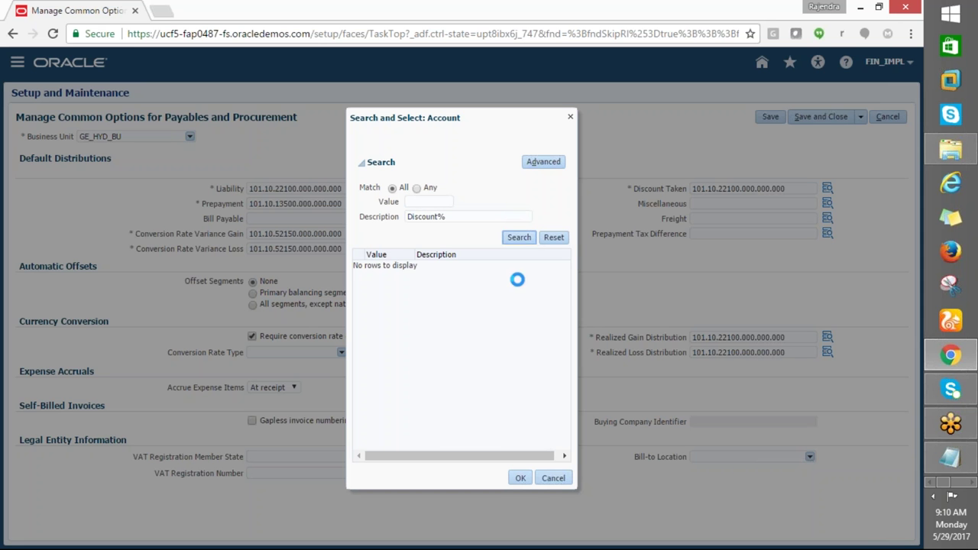
left_click(443, 267)
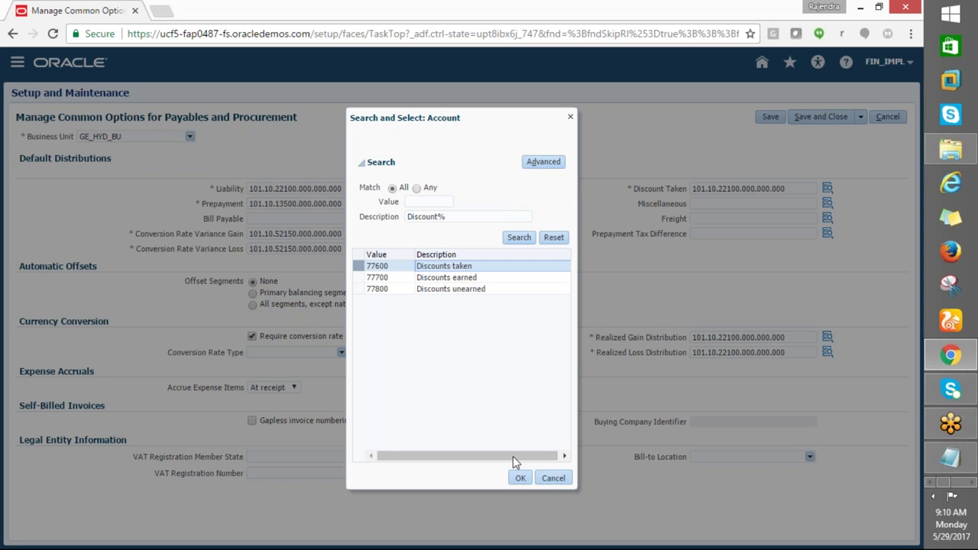
left_click(517, 478)
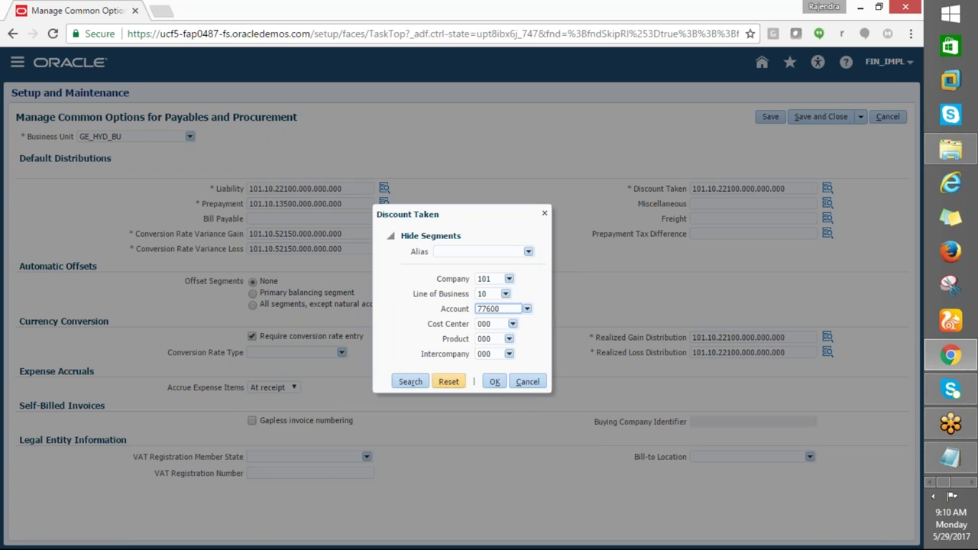
left_click(491, 384)
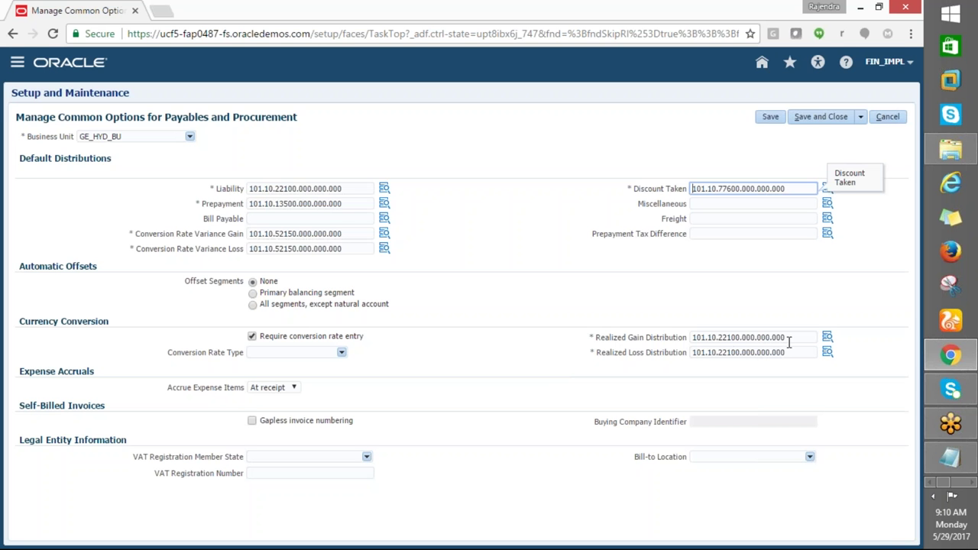
Put 101.10.52150.000.000.000 into both Realized distributions and save the common options
double_click(789, 342)
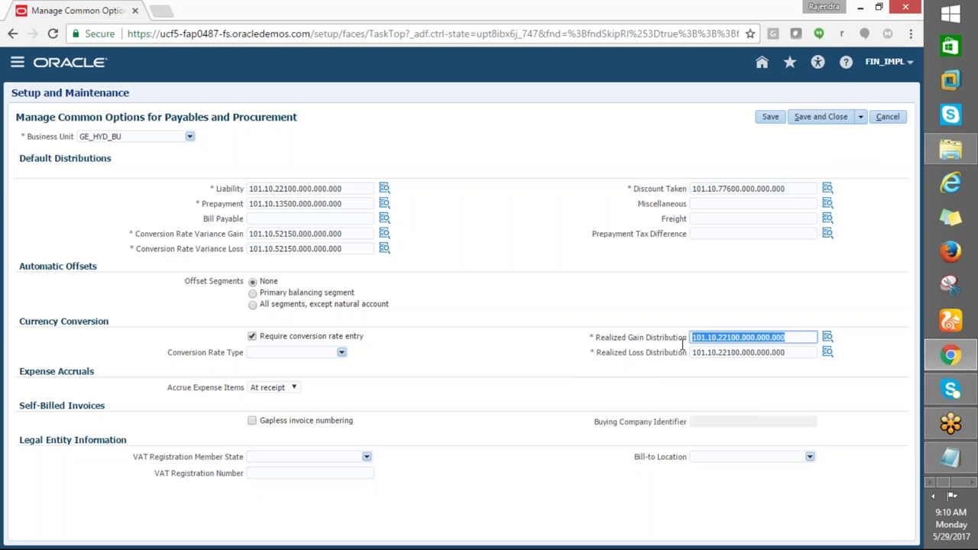
key("ctrl+v")
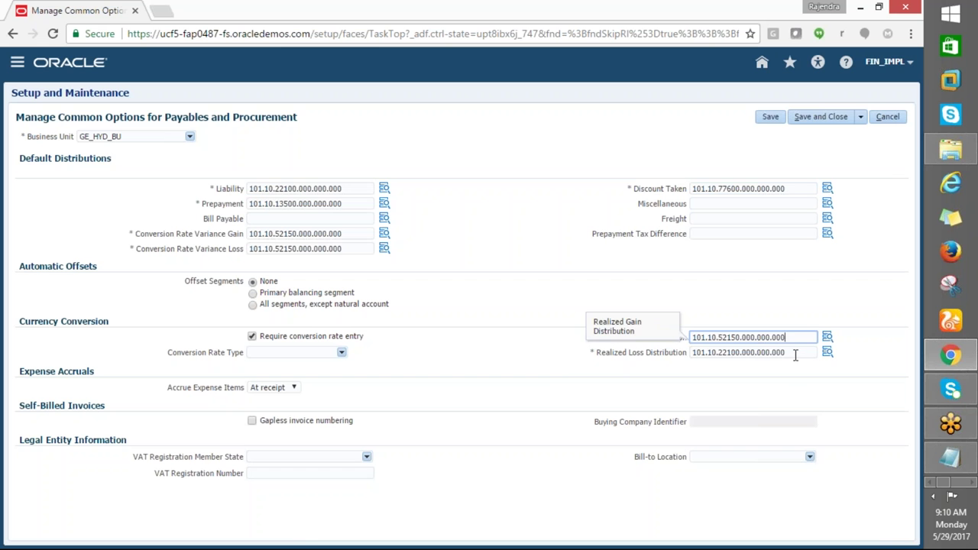
double_click(795, 355)
key("ctrl+v")
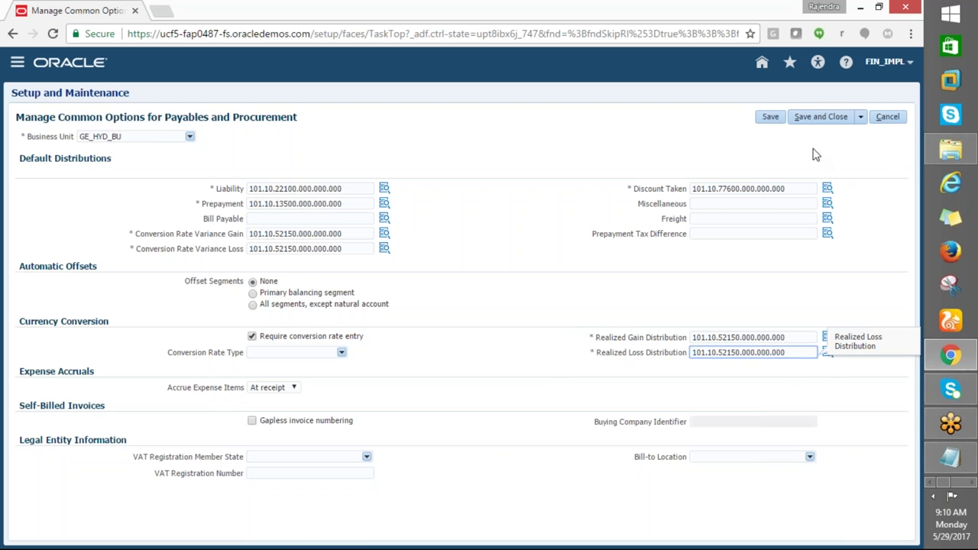
left_click(821, 116)
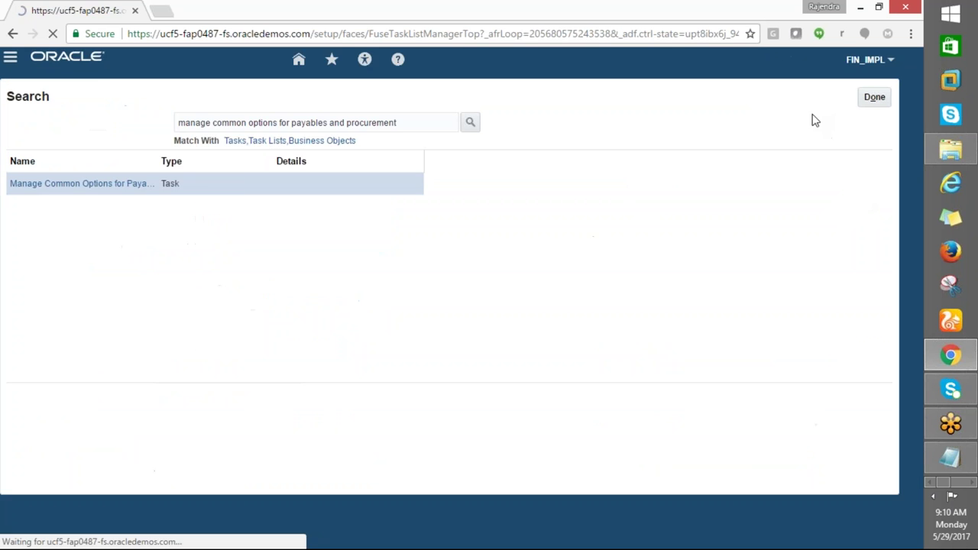
Fill checklist cell A10 yellow in Excel to mark the task done
key("alt+Tab")
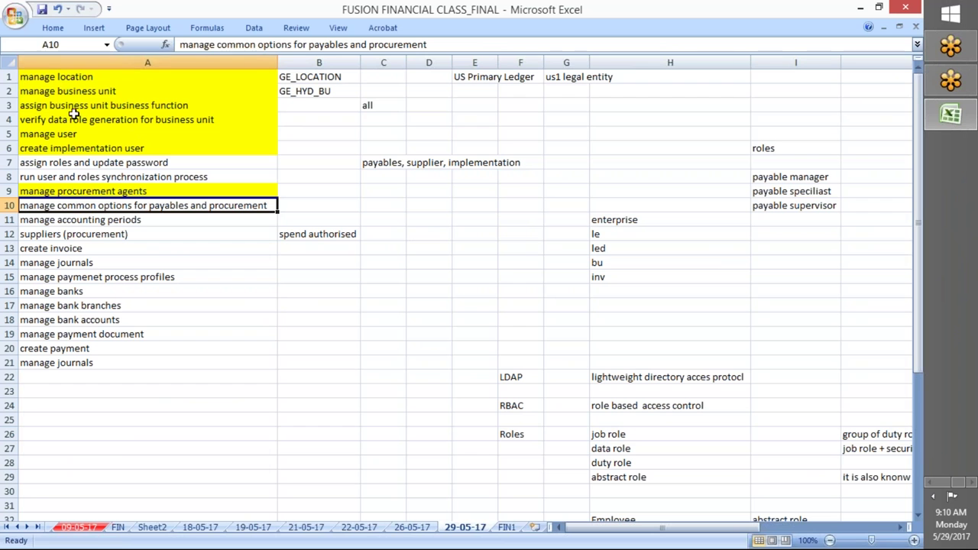
left_click(53, 28)
left_click(212, 73)
key("Down")
key("Down")
key("Down")
key("Down")
Reopen the Manage Common Options for Payables and Procurement task in the browser
key("alt+Tab")
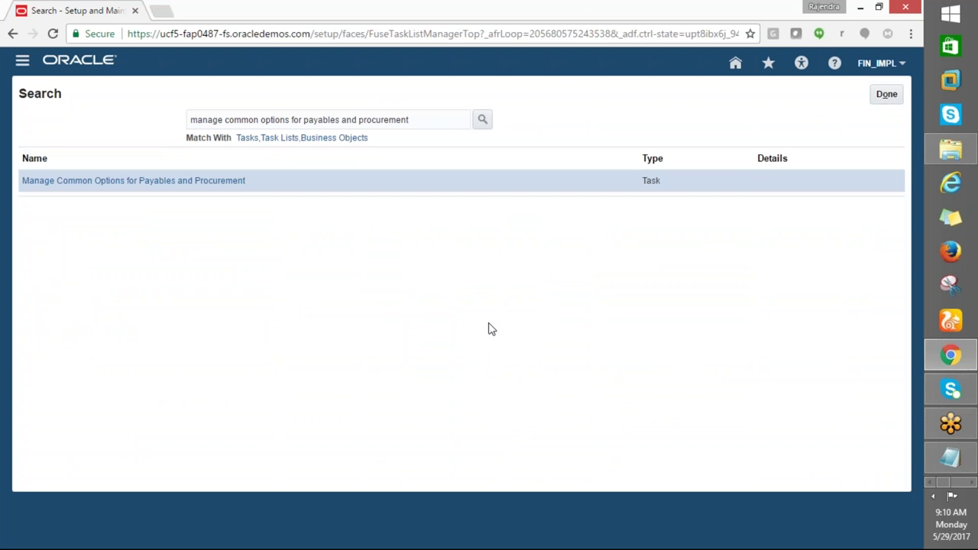
left_click(181, 182)
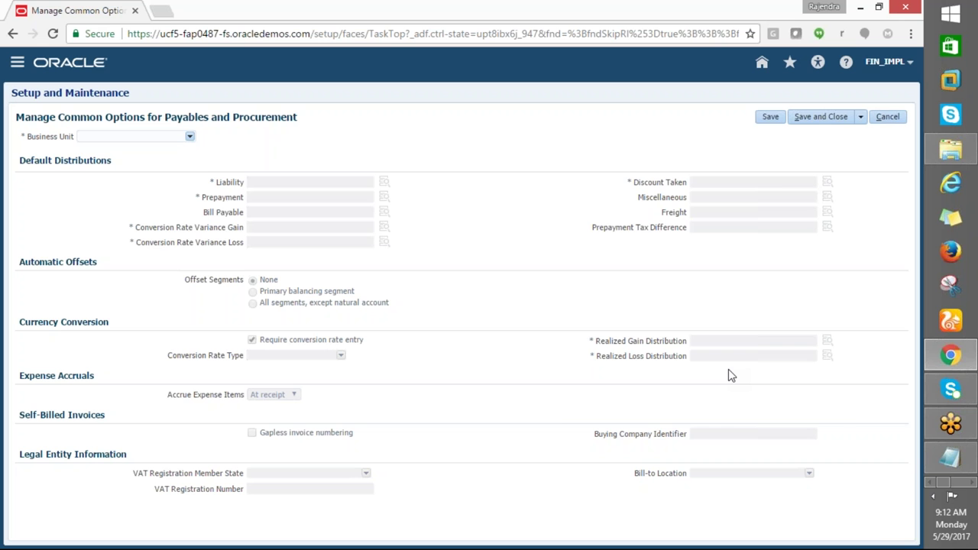
left_click(887, 119)
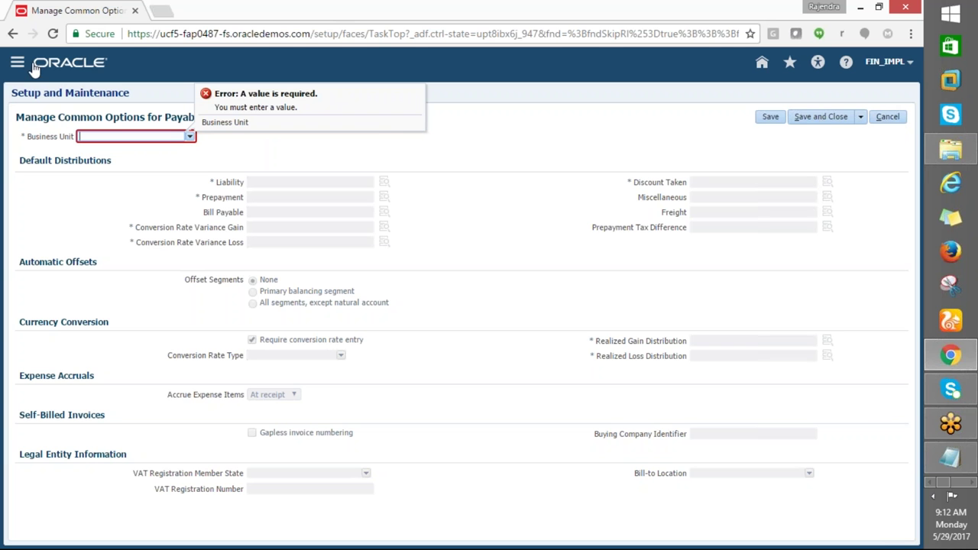
View the Australia Business Unit defaults, then cancel out of the common options page unsaved
left_click(897, 124)
left_click(897, 124)
left_click(189, 136)
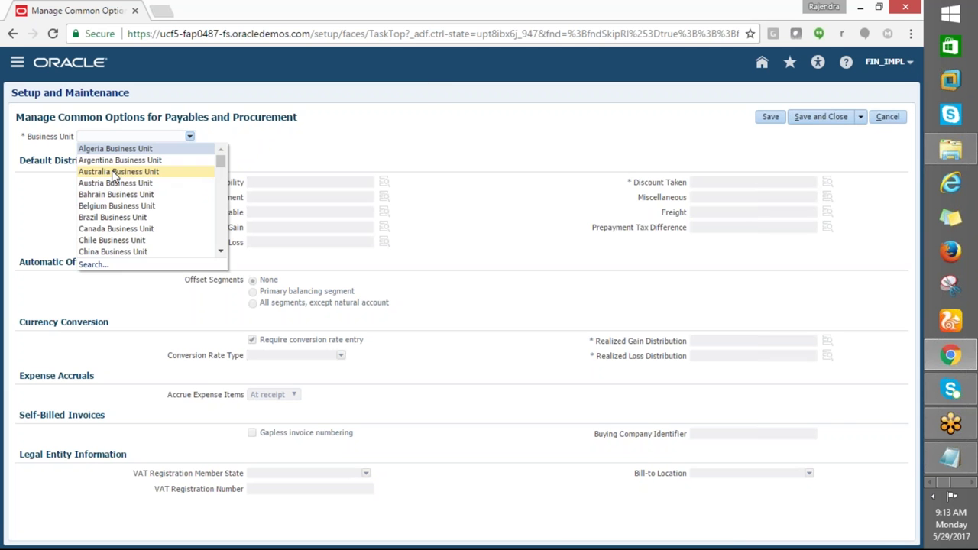
left_click(118, 171)
left_click(891, 122)
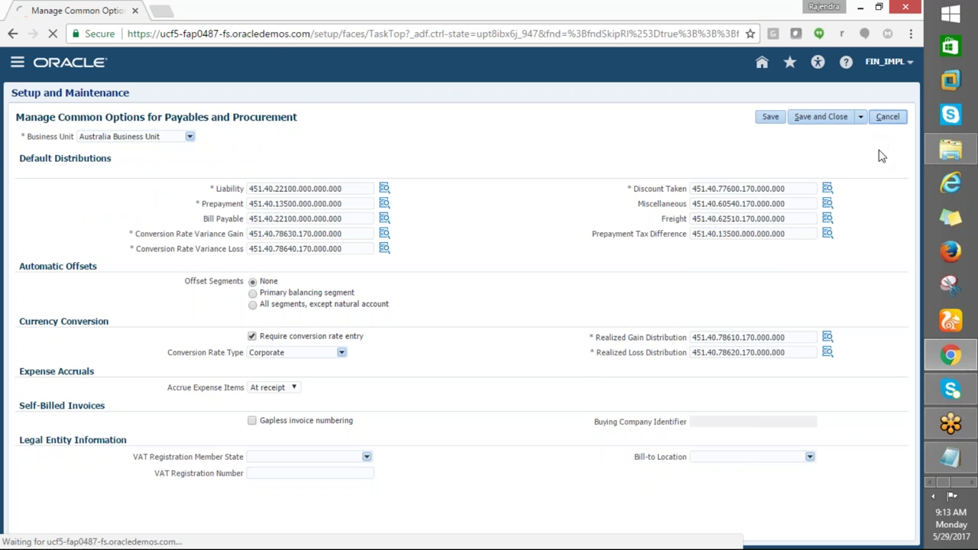
left_click(886, 95)
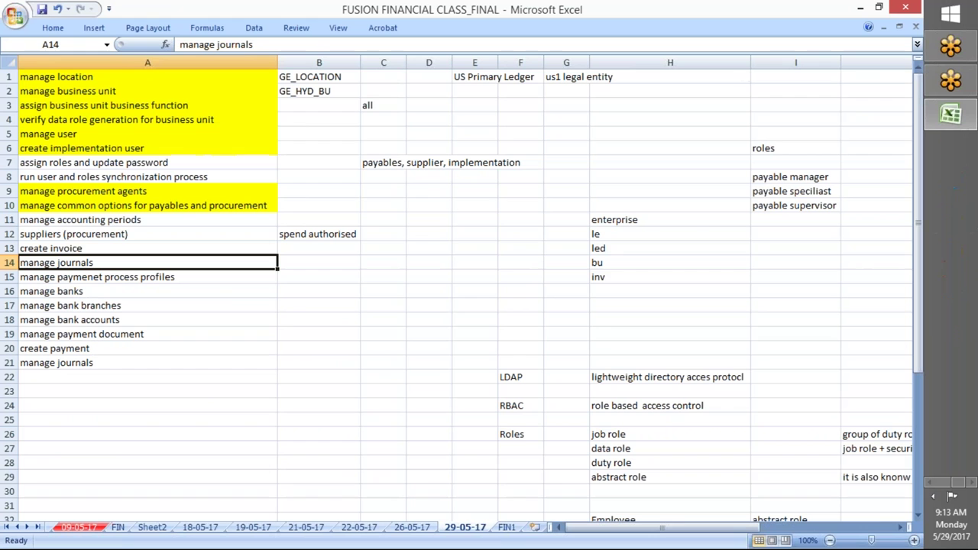
Select the manage accounting periods checklist item and open the Financials offering setup
left_click(73, 219)
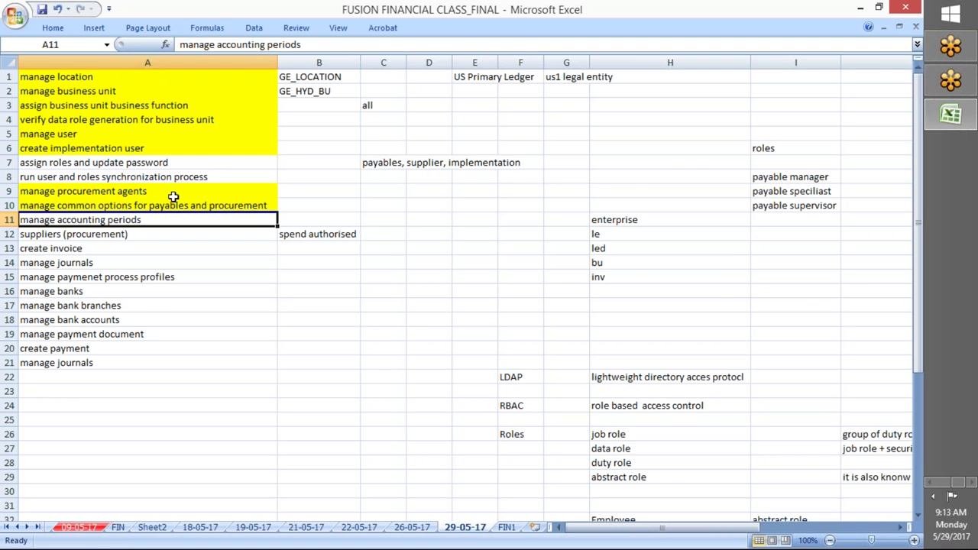
key("alt+Tab")
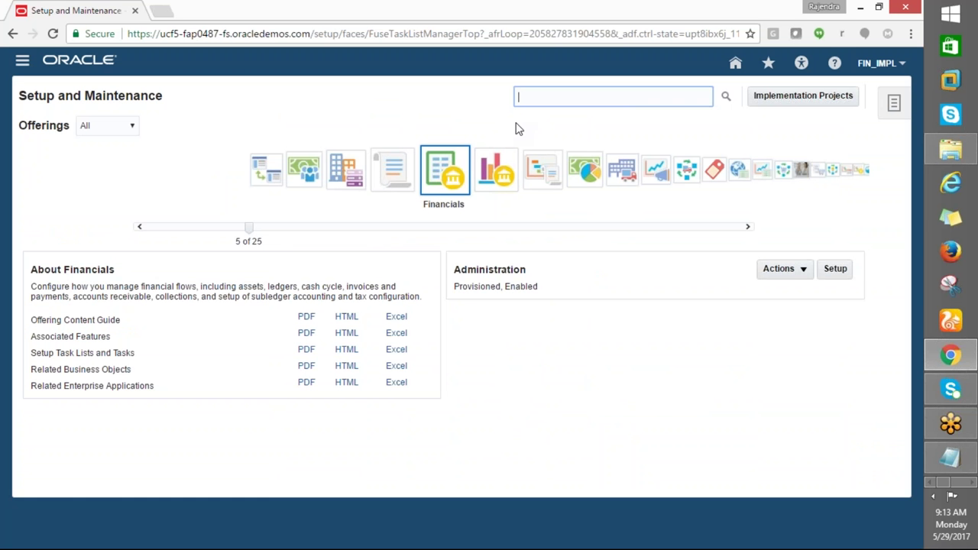
left_click(835, 269)
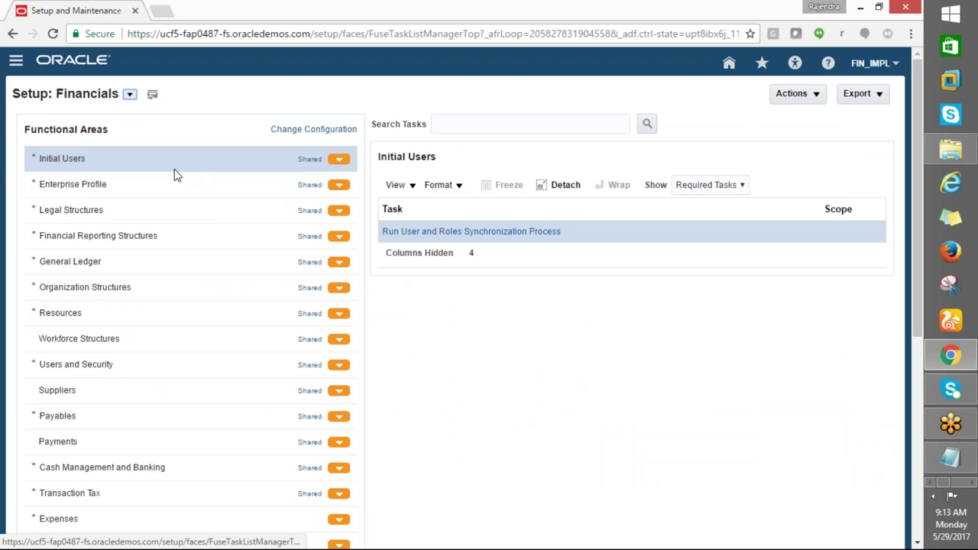
Show all Financials tasks and launch Create Implementation Users in a new tab
left_click(742, 187)
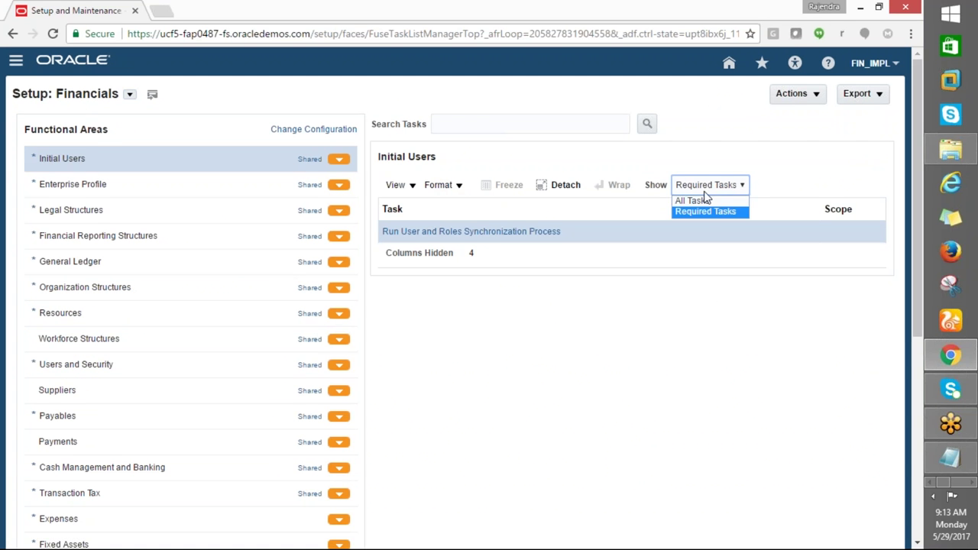
left_click(738, 188)
left_click(681, 201)
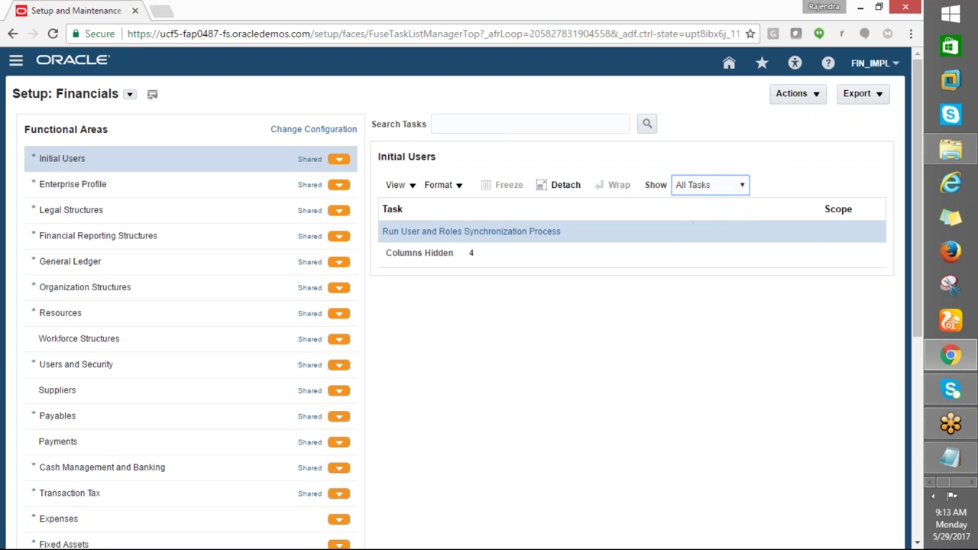
left_click(473, 252)
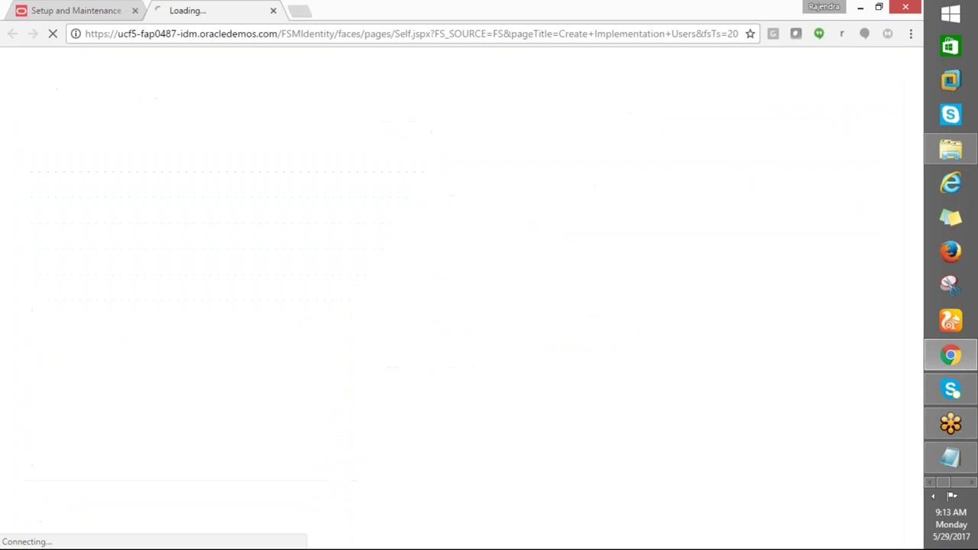
left_click(42, 16)
Go to Delegated Administration and review the assign-roles steps in the notes workbook
left_click(193, 15)
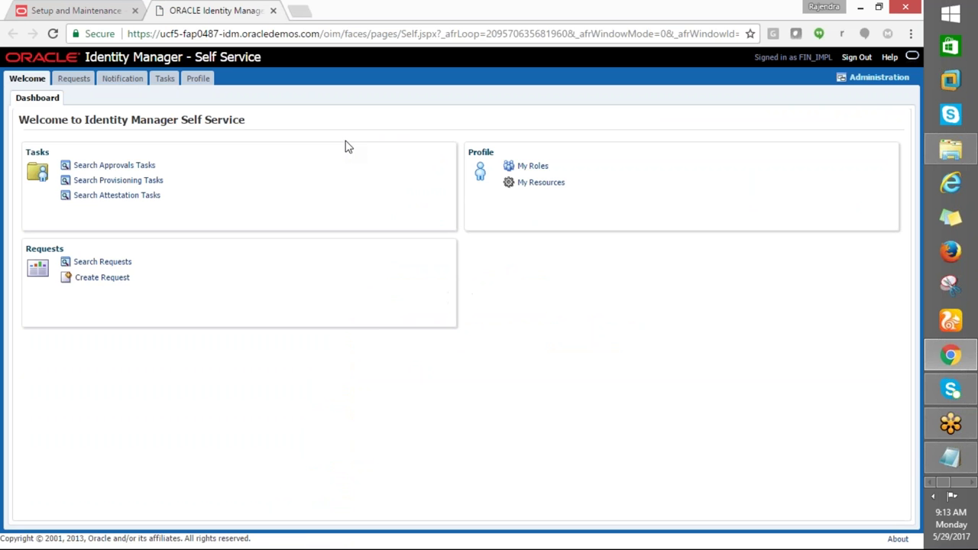
left_click(863, 80)
key("ctrl+super+Left")
left_click(80, 177)
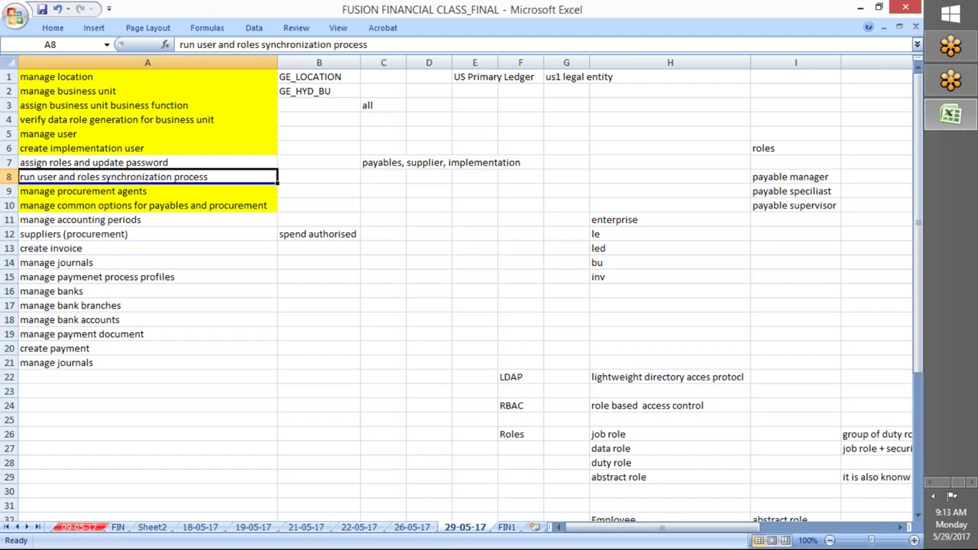
left_click(88, 163)
left_click(92, 188)
left_click(90, 164)
Open PC settings, refresh the desktop, and bring the Identity Manager window back
key("super")
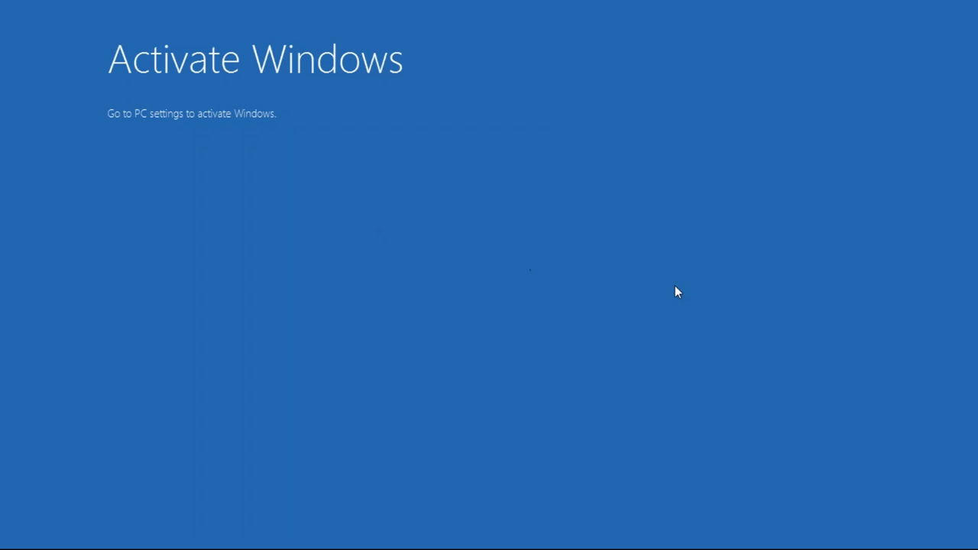
left_click(327, 153)
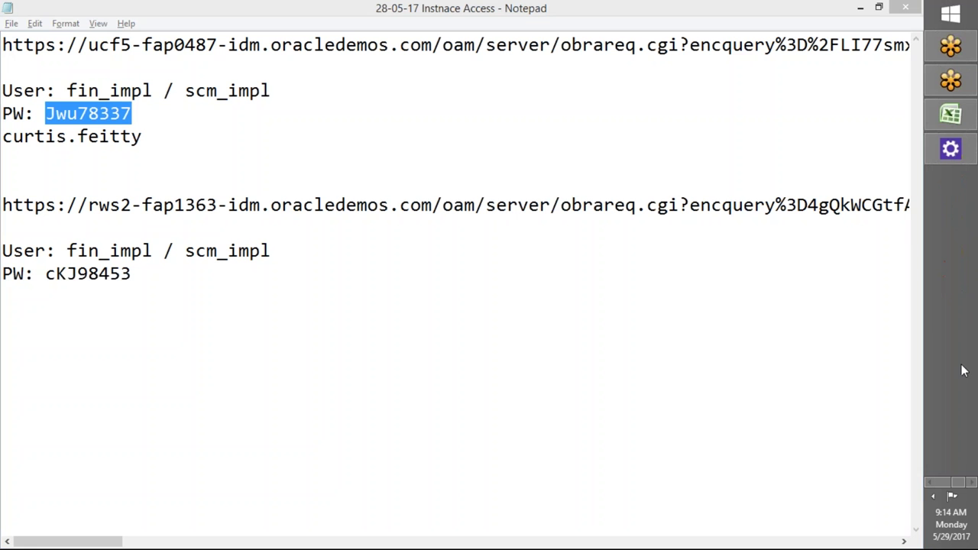
right_click(972, 482)
left_click(866, 443)
right_click(641, 349)
left_click(672, 388)
left_click(952, 356)
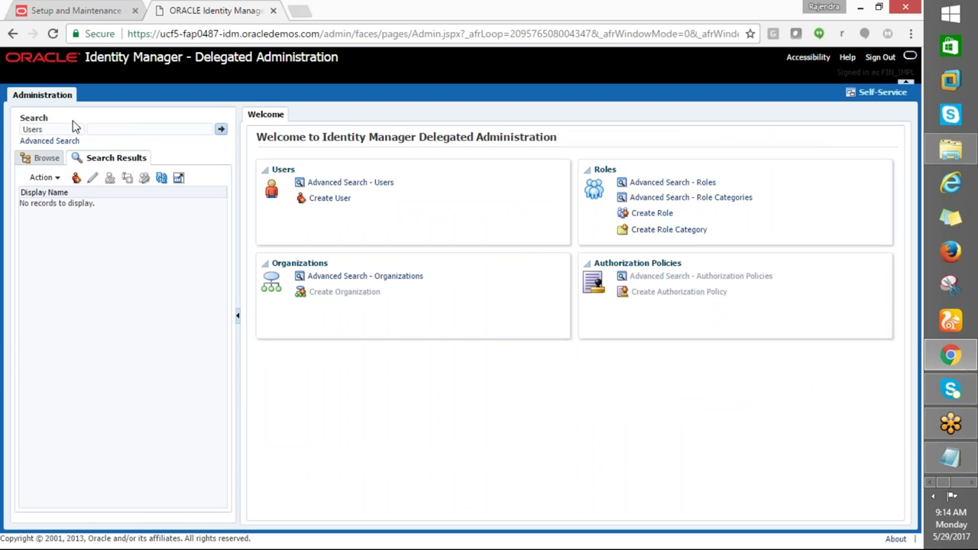
Search Users for the implementation user, open its record and show its Roles tab
left_click(107, 129)
type("ge")
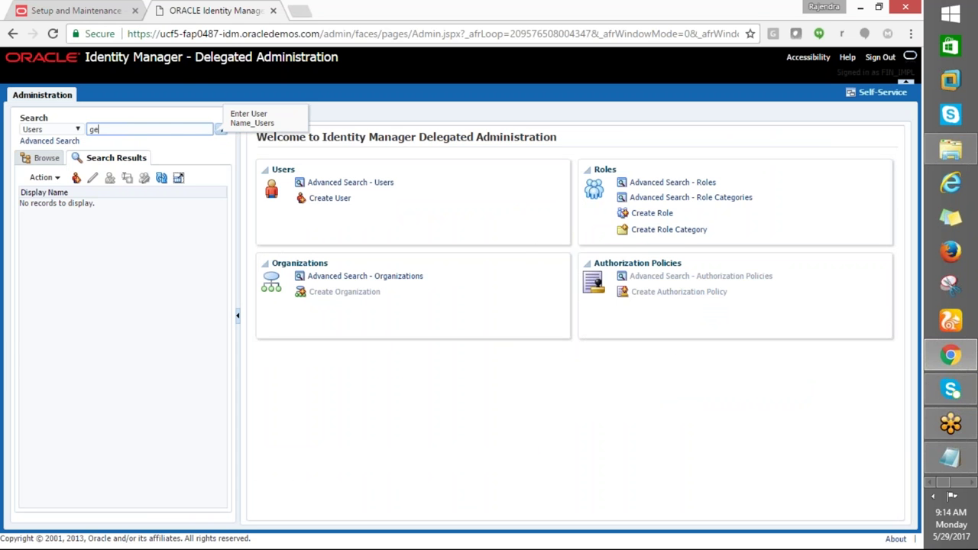
left_click(221, 128)
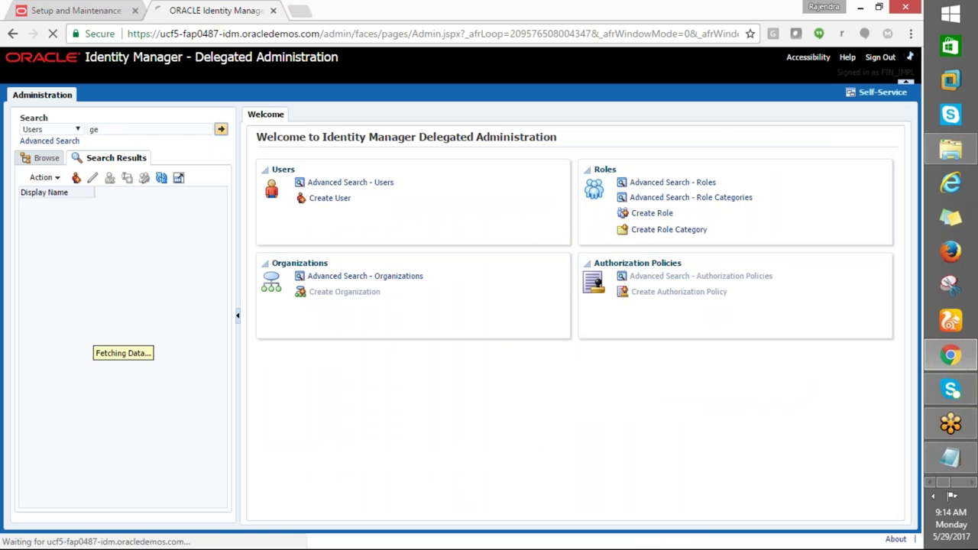
double_click(95, 129)
type("ge.user")
left_click(220, 129)
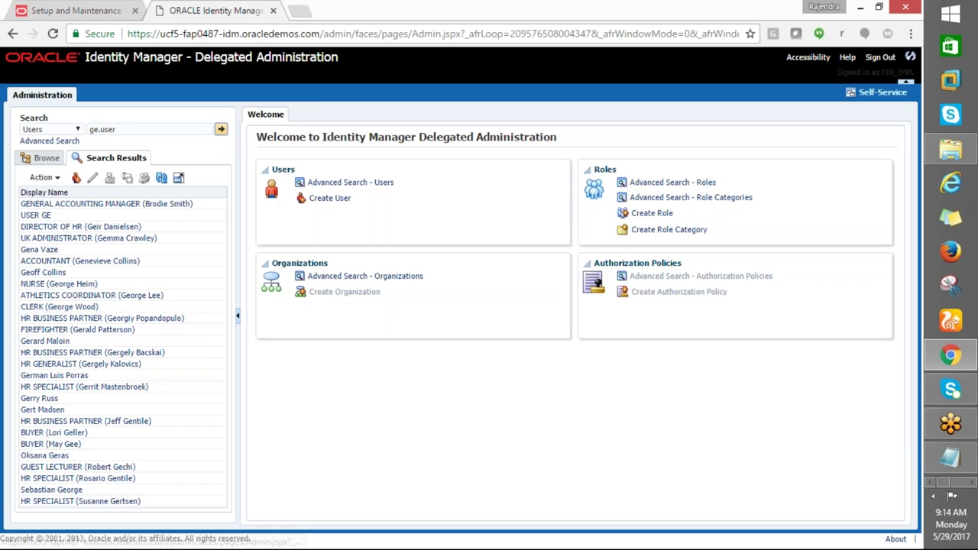
left_click(58, 205)
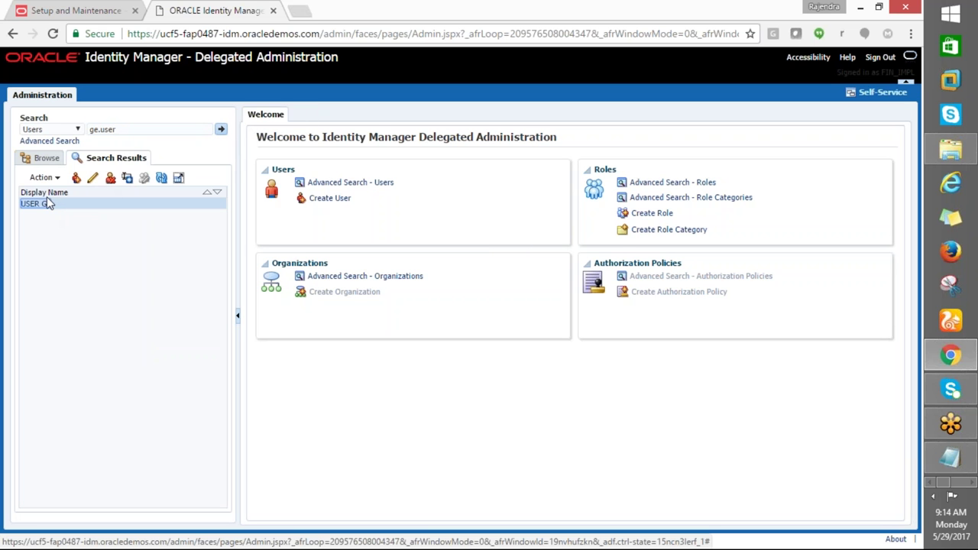
double_click(52, 203)
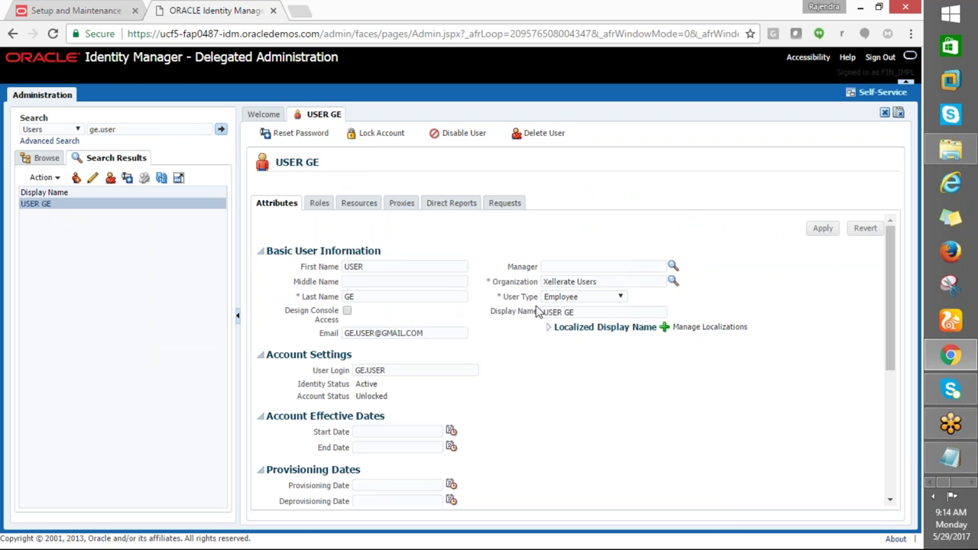
left_click(319, 203)
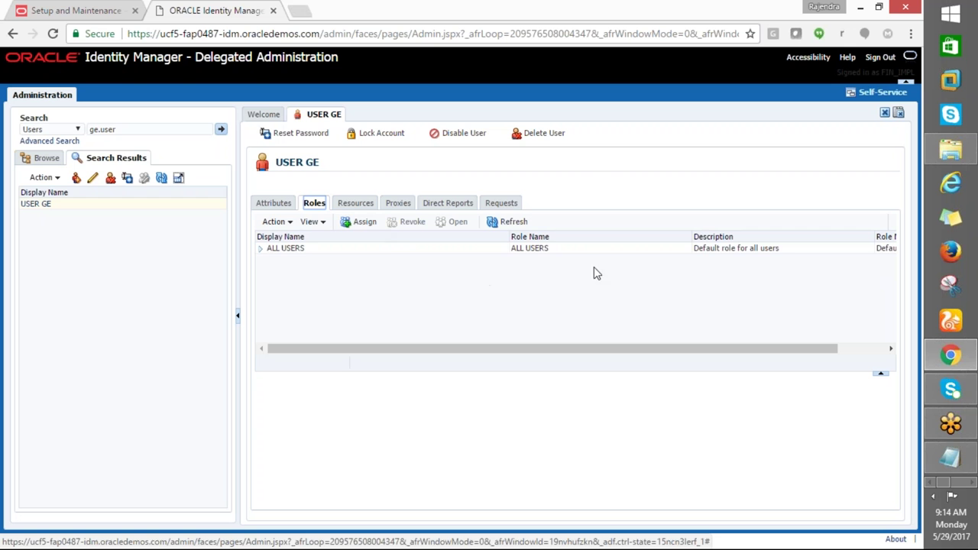
Search roles by display name for %it%security% and add IT Security Manager
left_click(361, 223)
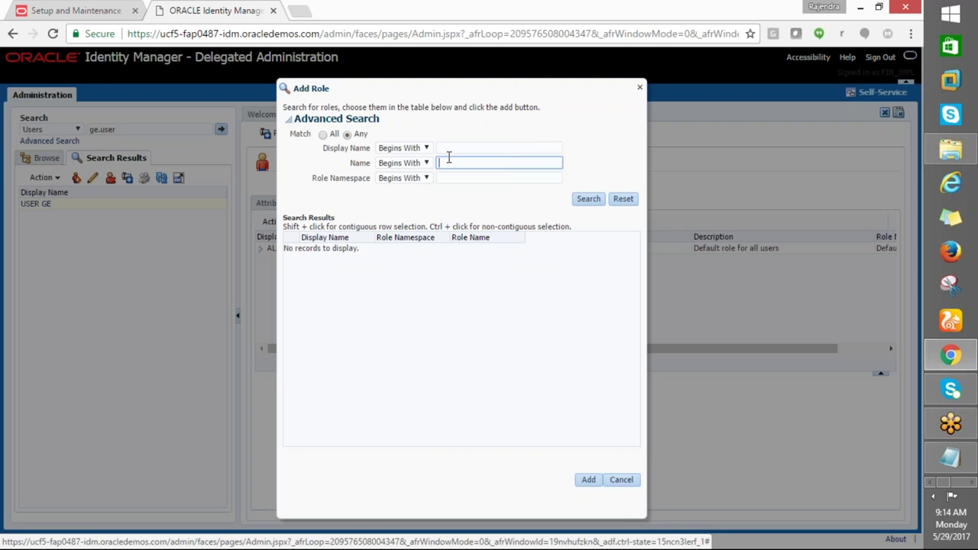
left_click(449, 158)
left_click(449, 148)
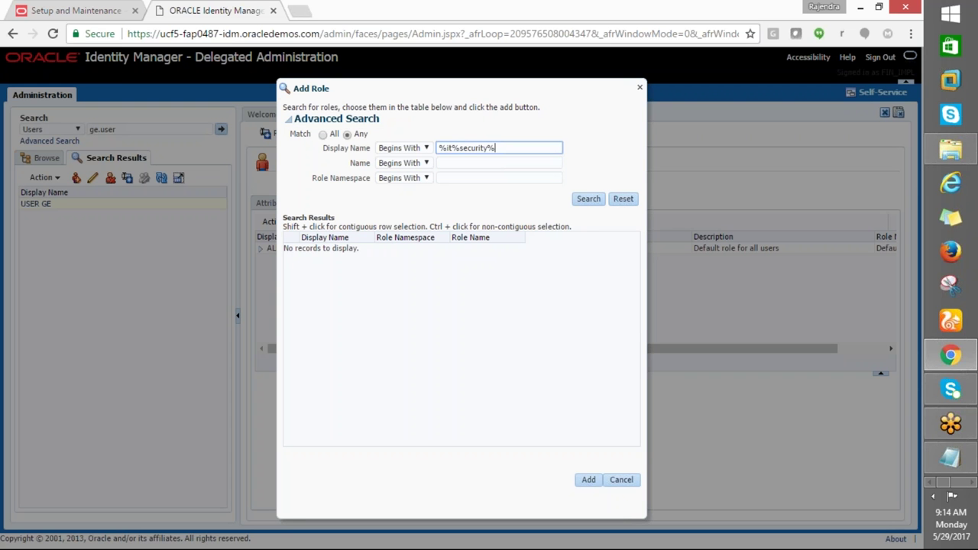
left_click(588, 199)
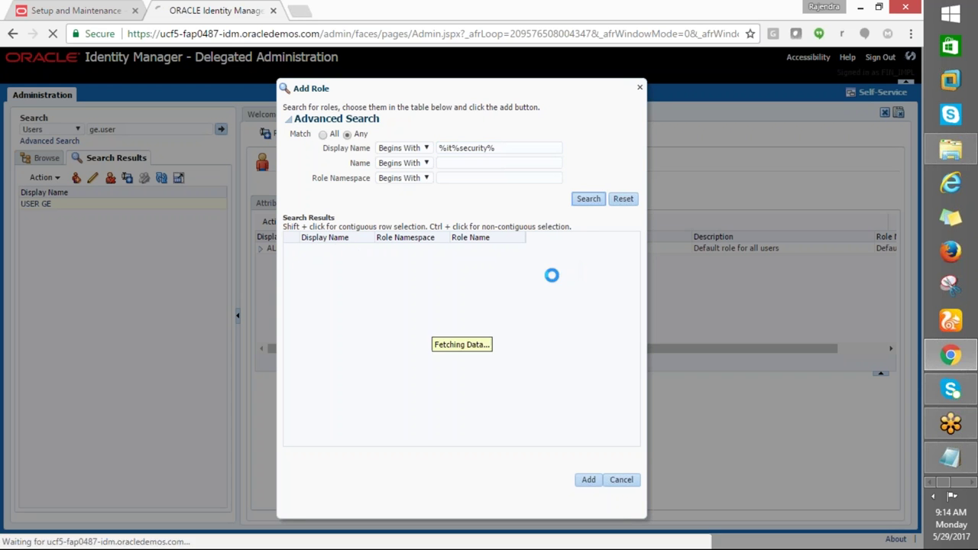
left_click(585, 481)
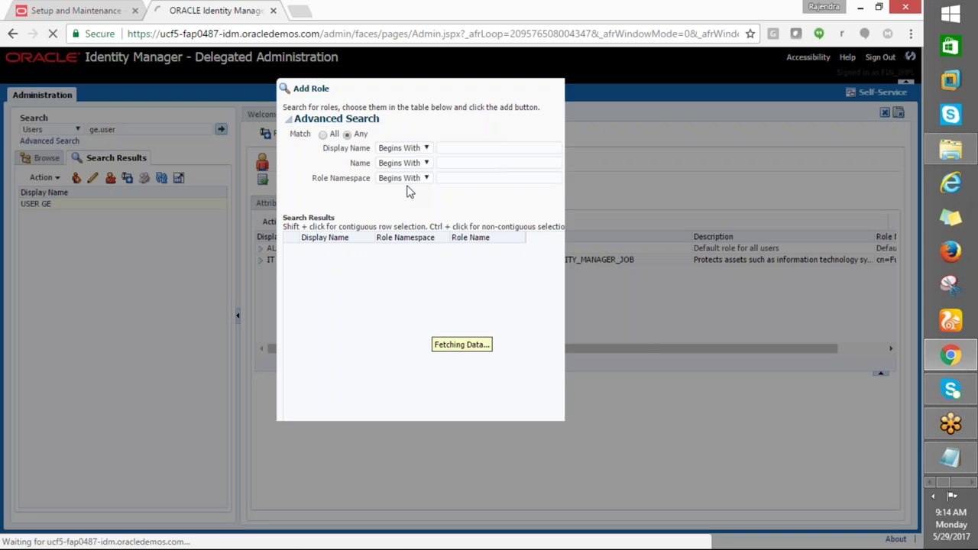
Search %Impl% roles and add the Application Implementation Consultant role
left_click(462, 160)
left_click(459, 147)
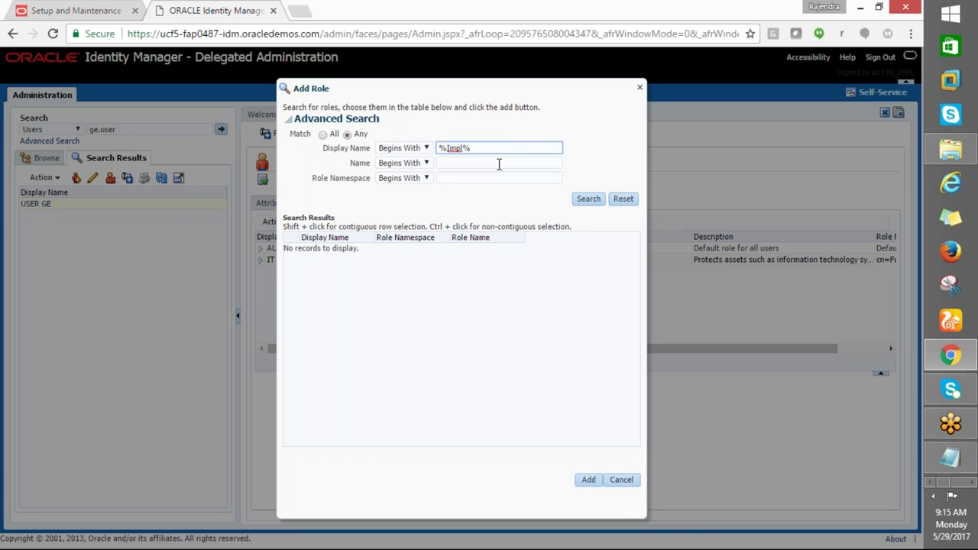
left_click(585, 198)
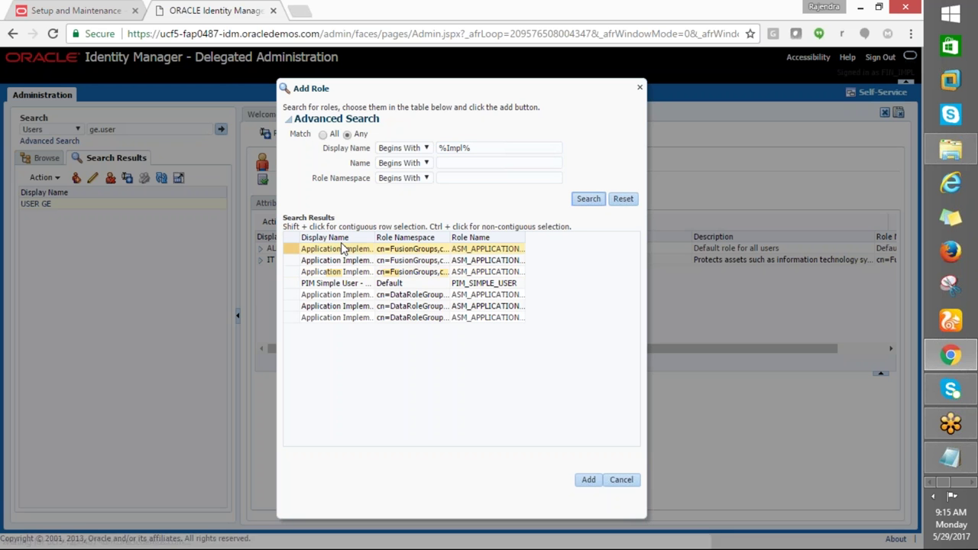
left_click(337, 252)
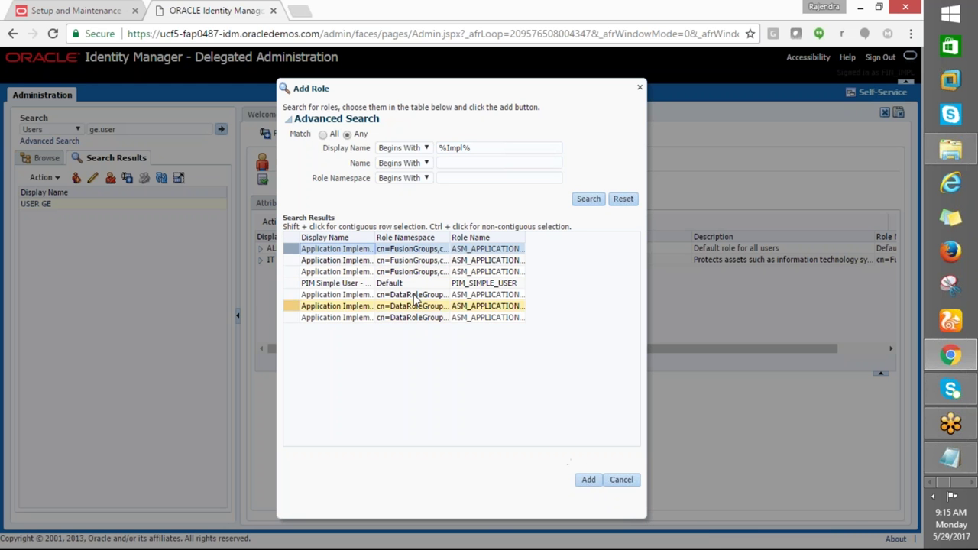
left_click_drag(379, 251, 468, 250)
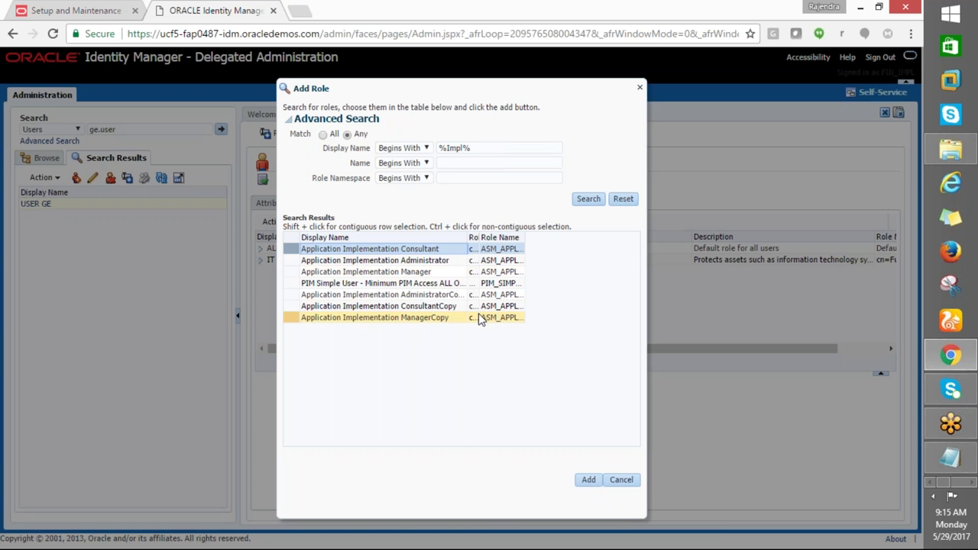
left_click(588, 479)
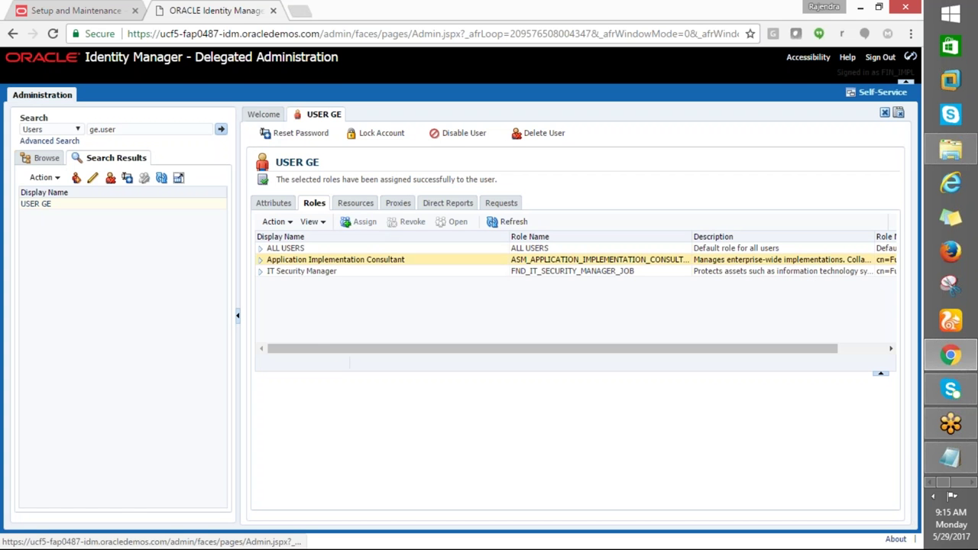
Search Emplo% roles and add the Employee role to USER GE
left_click(364, 222)
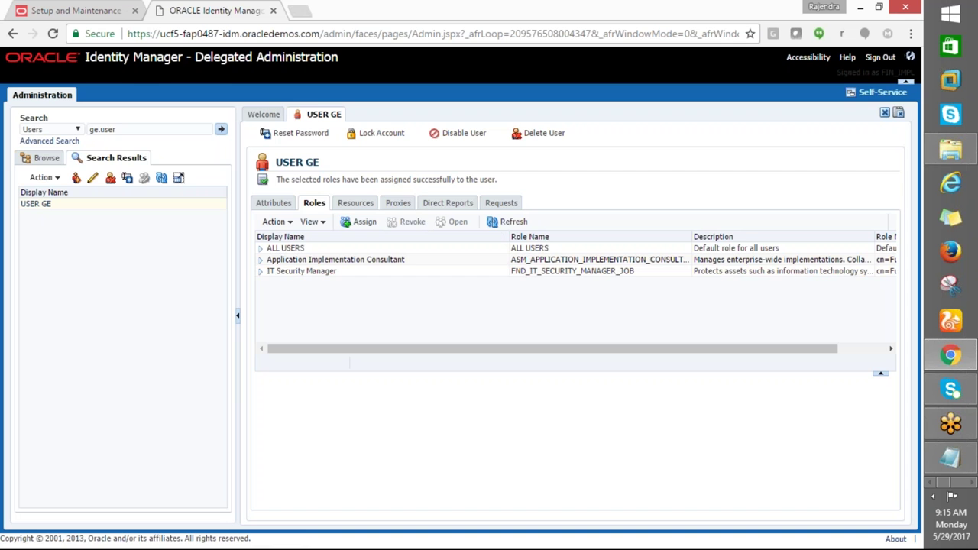
type("Emplo%")
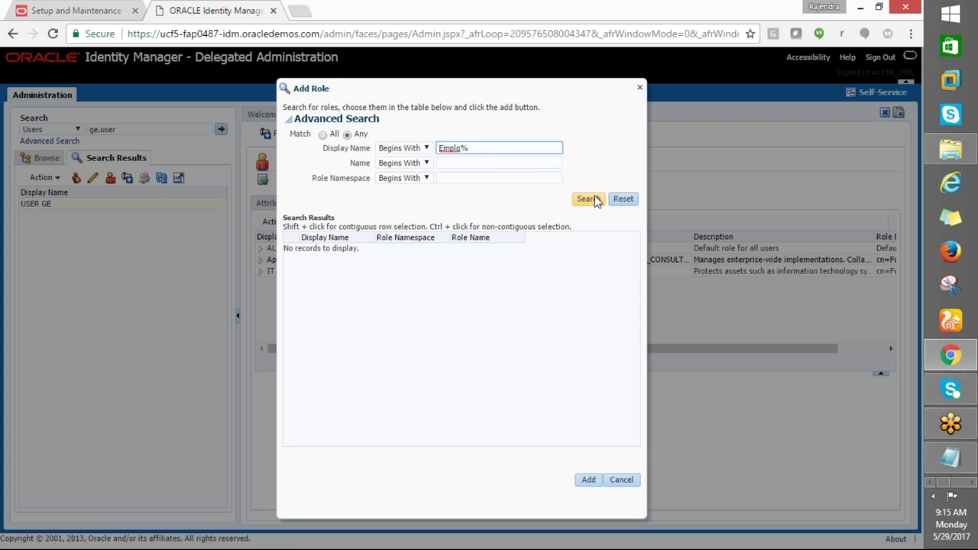
left_click(588, 198)
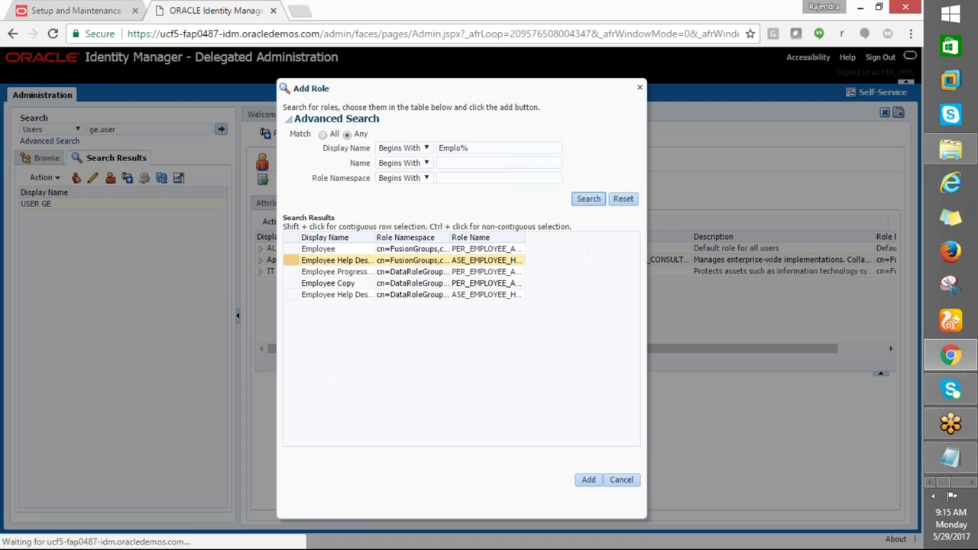
left_click(343, 250)
left_click(589, 478)
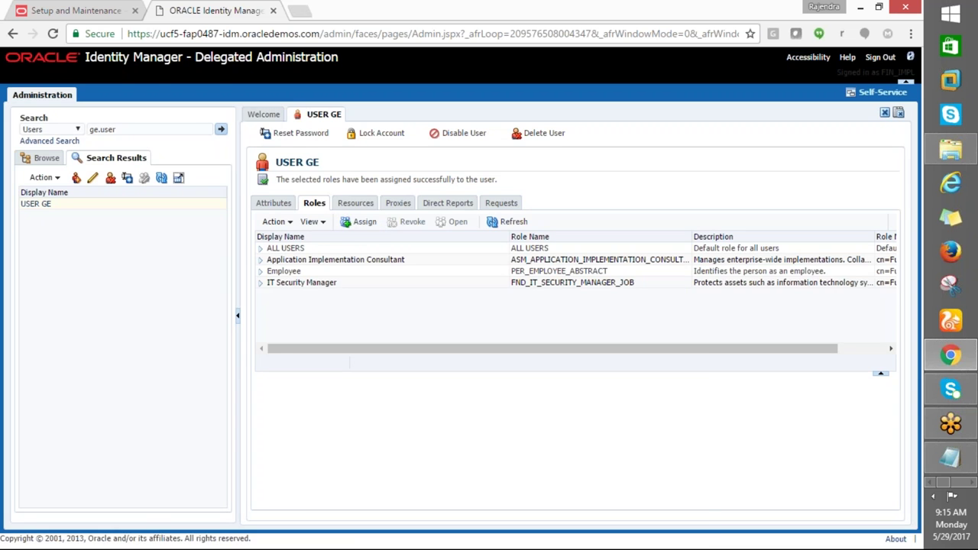
left_click(359, 222)
left_click(450, 149)
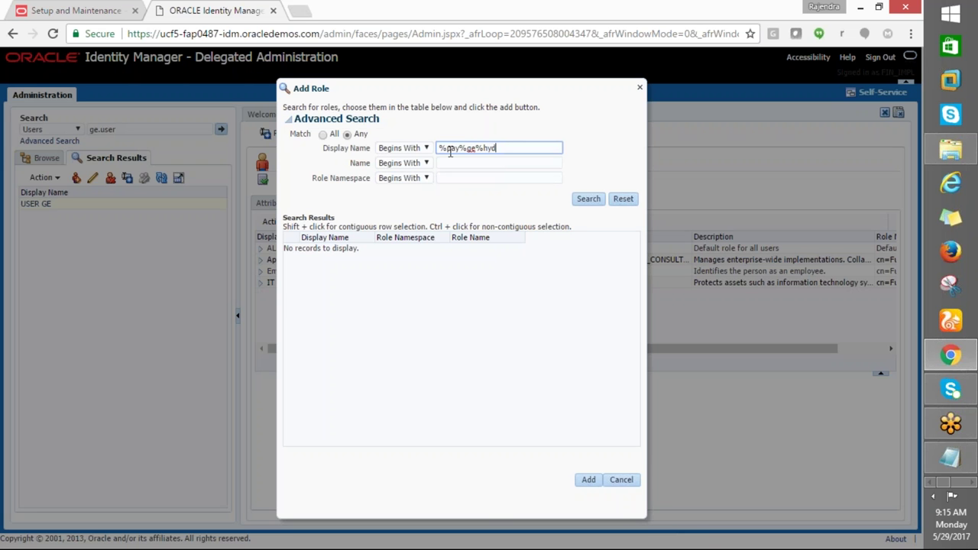
Search the GE_HYD_BU payables roles and widen the name column to read the results
left_click(585, 198)
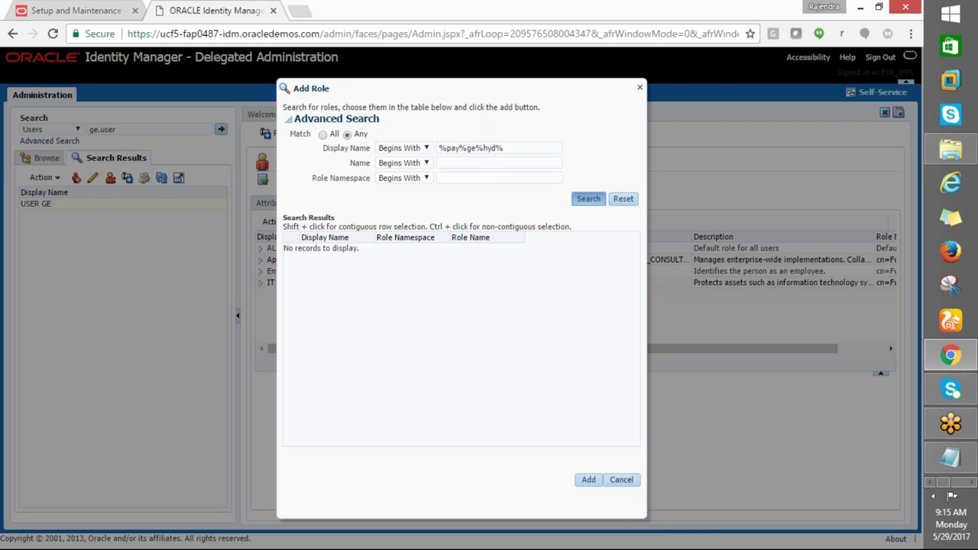
left_click(389, 262)
left_click(382, 249)
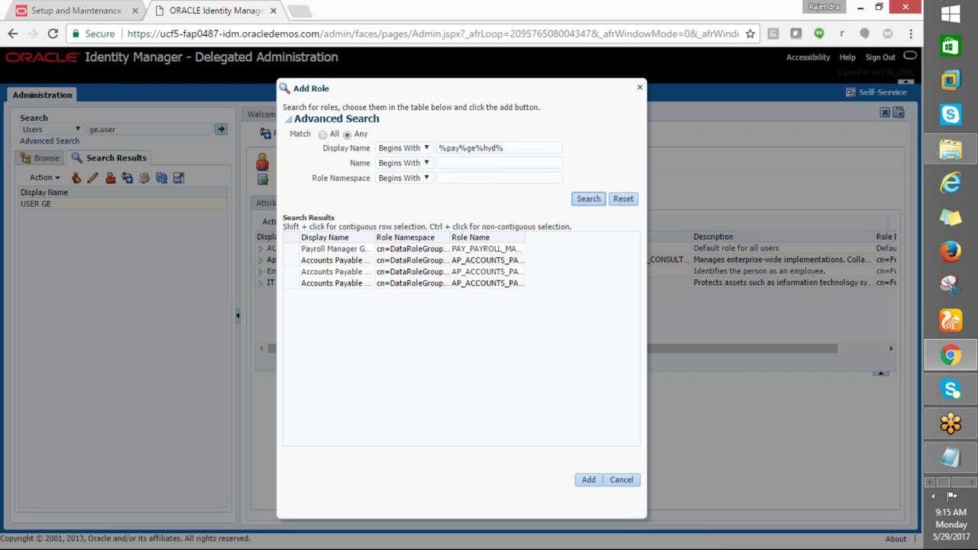
left_click_drag(375, 237, 500, 237)
left_click(355, 265)
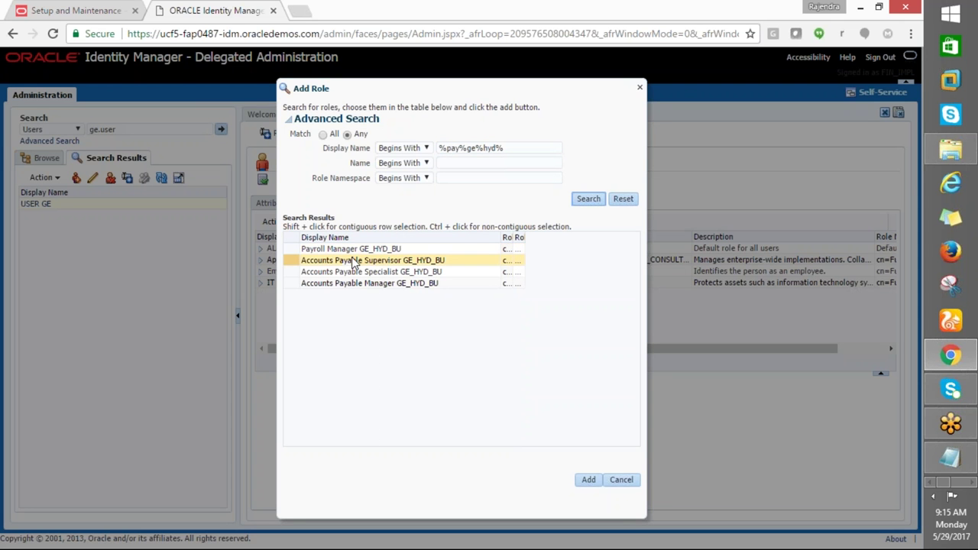
left_click(345, 267, "ctrl")
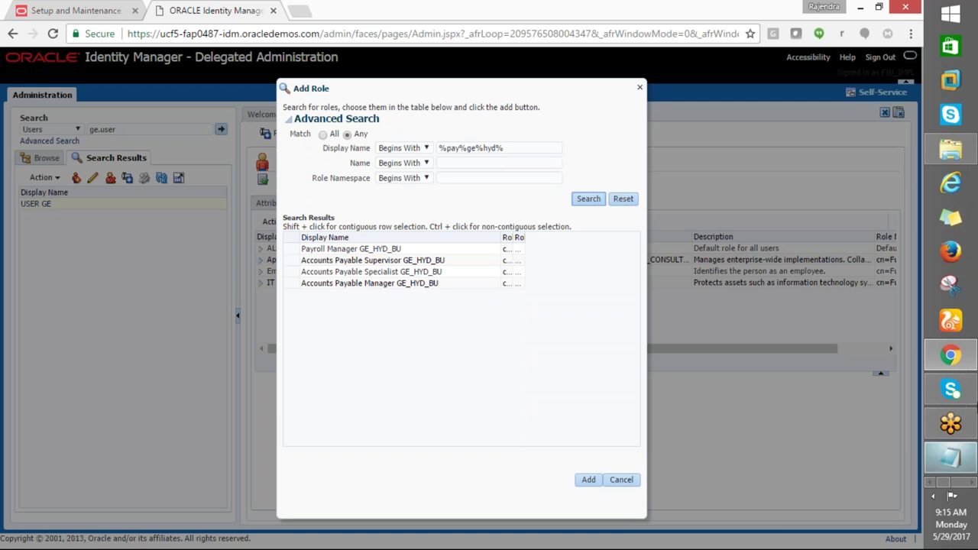
Check the payables manager and supervisor role names in the Excel notes workbook
left_click(967, 482)
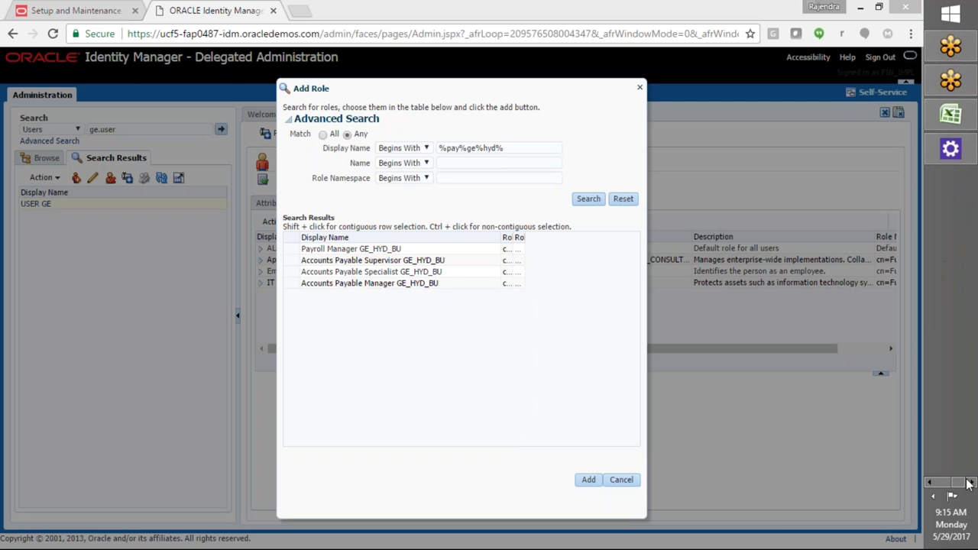
left_click(951, 114)
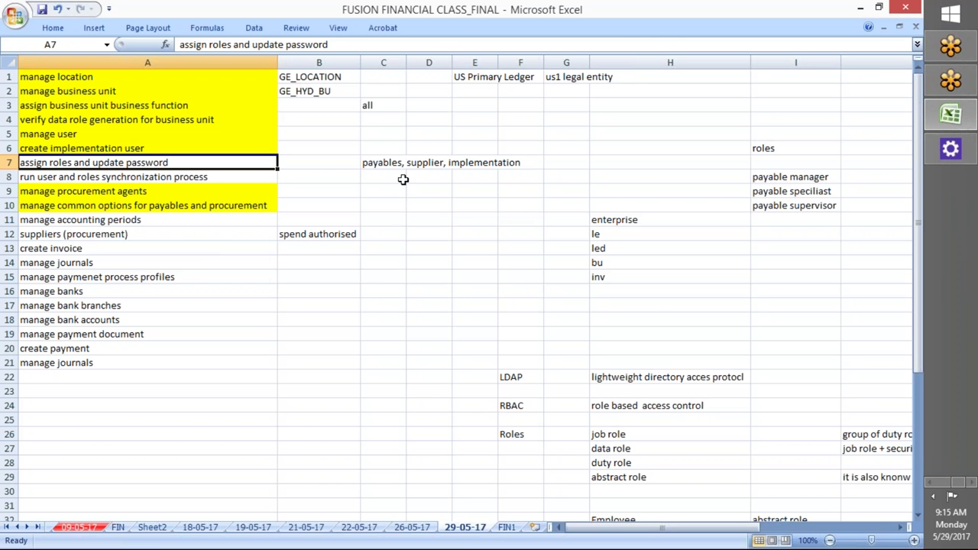
left_click(790, 182)
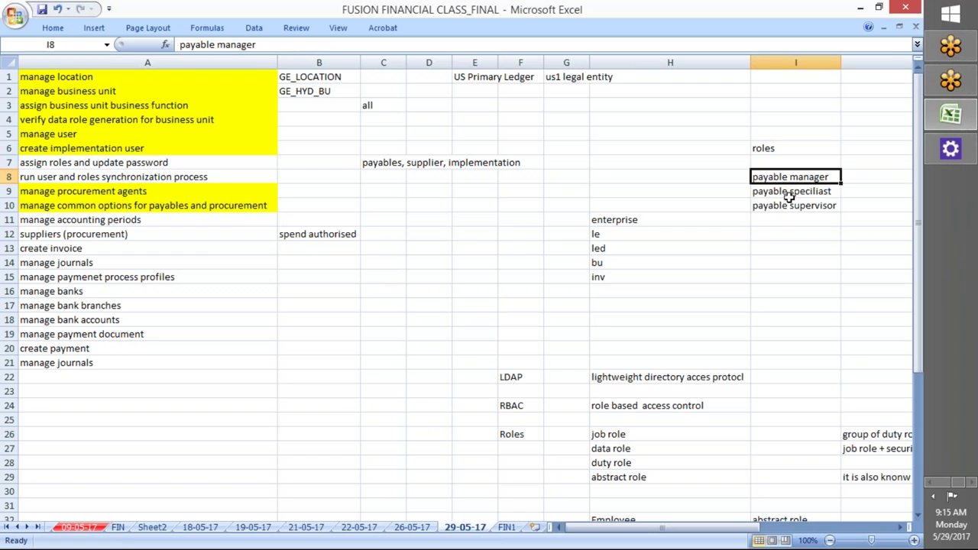
left_click(786, 205)
left_click(786, 191)
left_click(786, 204)
key("alt+Tab")
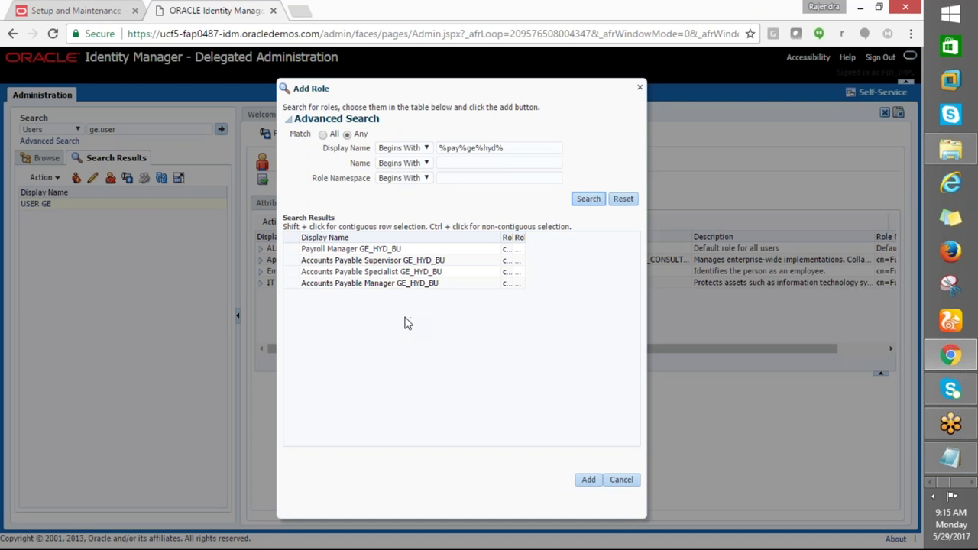
Select and add the Accounts Payable Supervisor, Specialist and Manager GE_HYD_BU roles
left_click(349, 262)
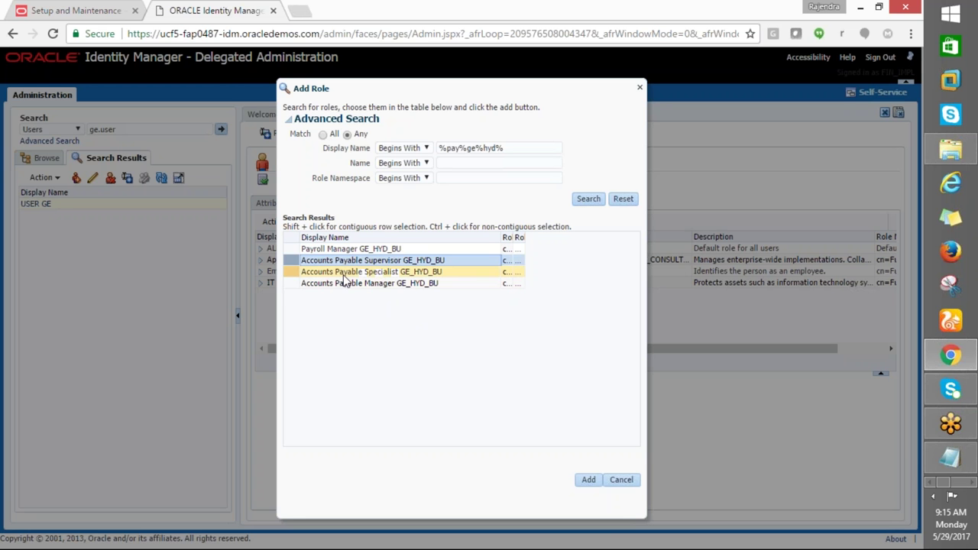
left_click(348, 272, "shift")
left_click(351, 283, "shift")
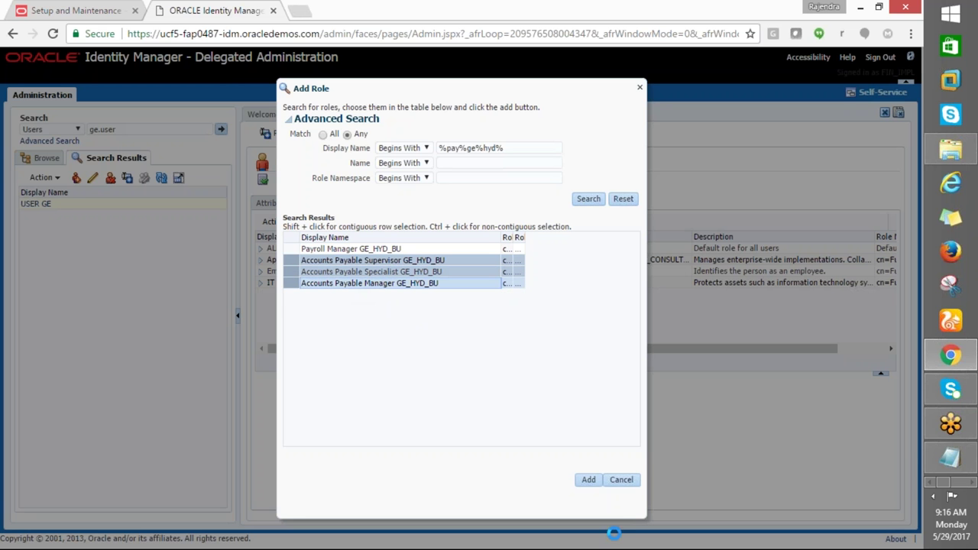
left_click(589, 481)
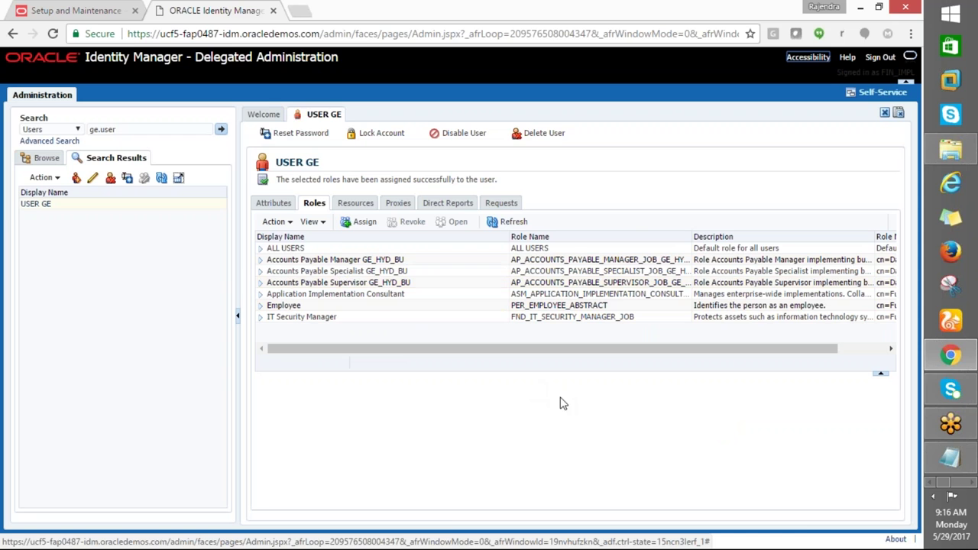
key("alt+Tab")
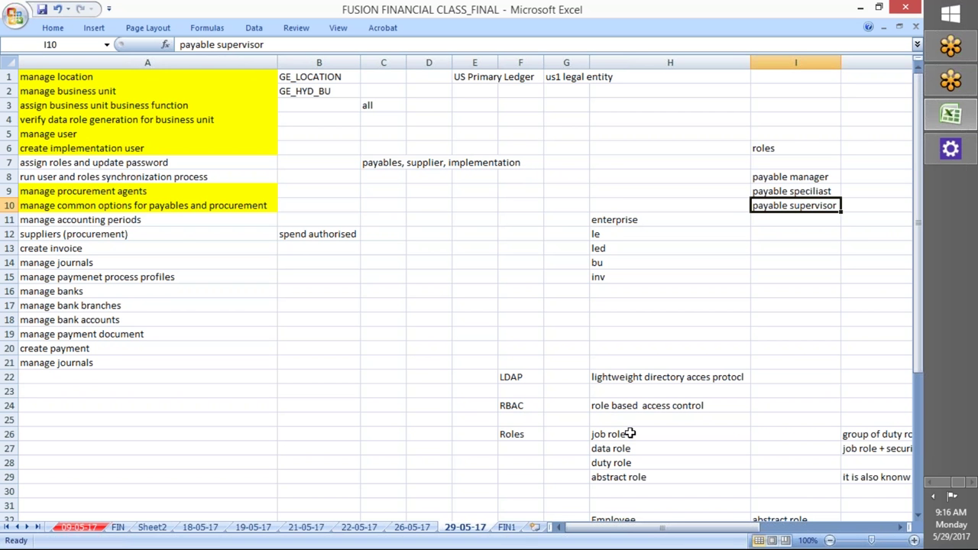
Copy the supplier administrator role name from cell L8 of the Excel notes
scroll(630, 433, "down", 2)
scroll(617, 435, "up", 2)
left_click_drag(718, 528, 800, 529)
left_click(328, 179)
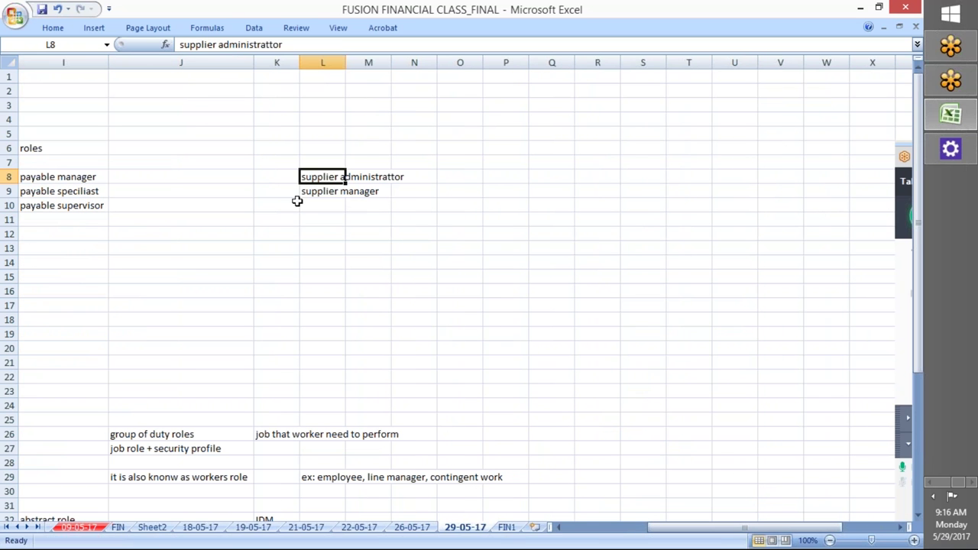
left_click(327, 195)
left_click(325, 178)
key("ctrl+c")
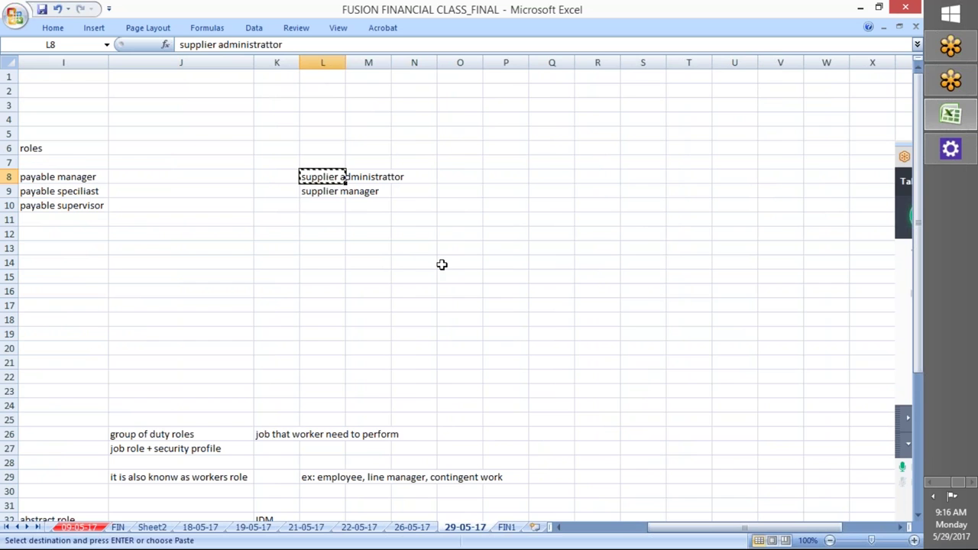
key("alt+Tab")
Search roles with 'supplier admin%' and add Supplier Administrator to USER GE
left_click(359, 226)
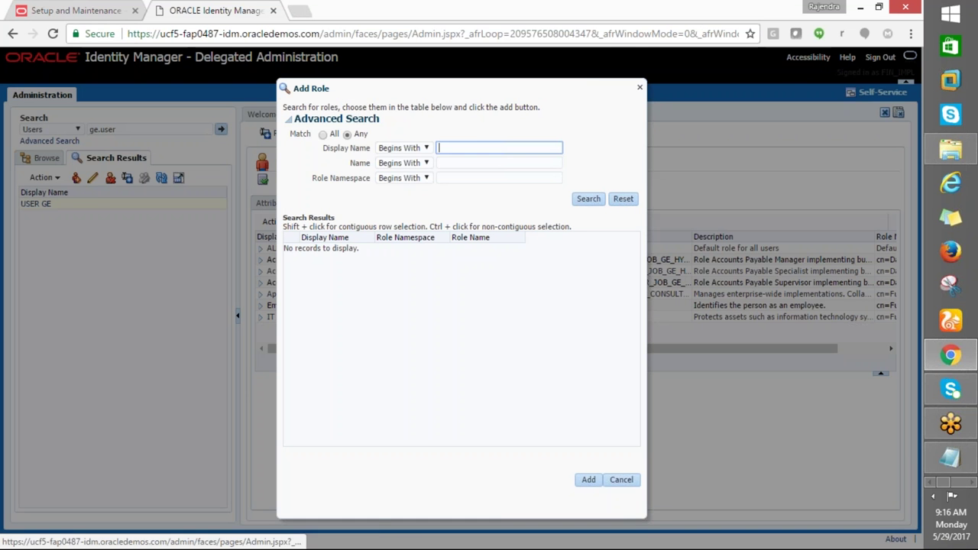
key("ctrl+v")
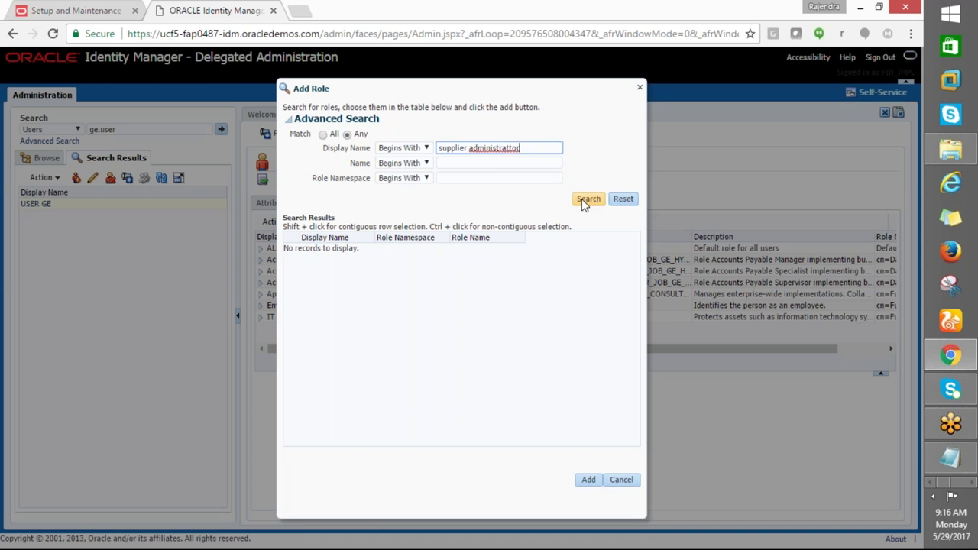
key("BackSpace")
key("BackSpace")
key("BackSpace")
left_click(588, 198)
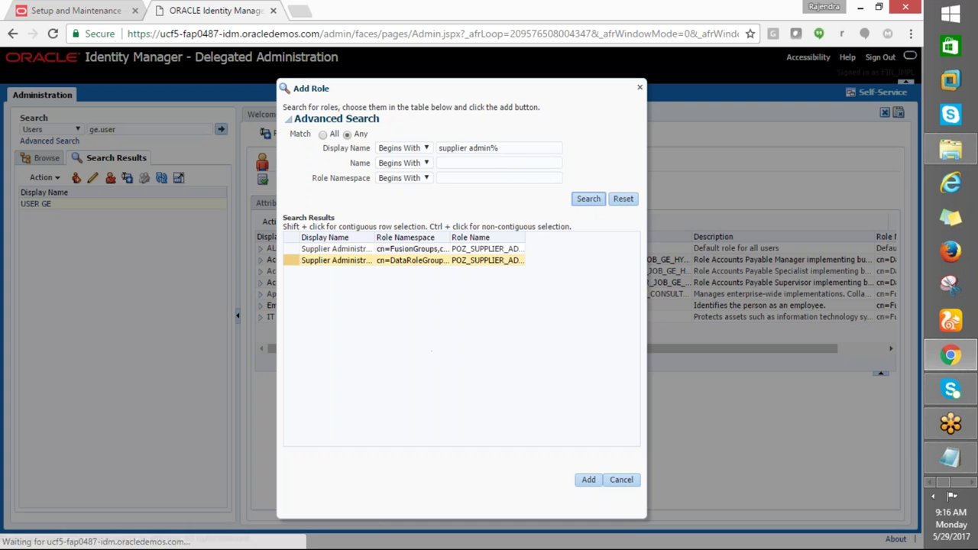
left_click_drag(375, 237, 543, 238)
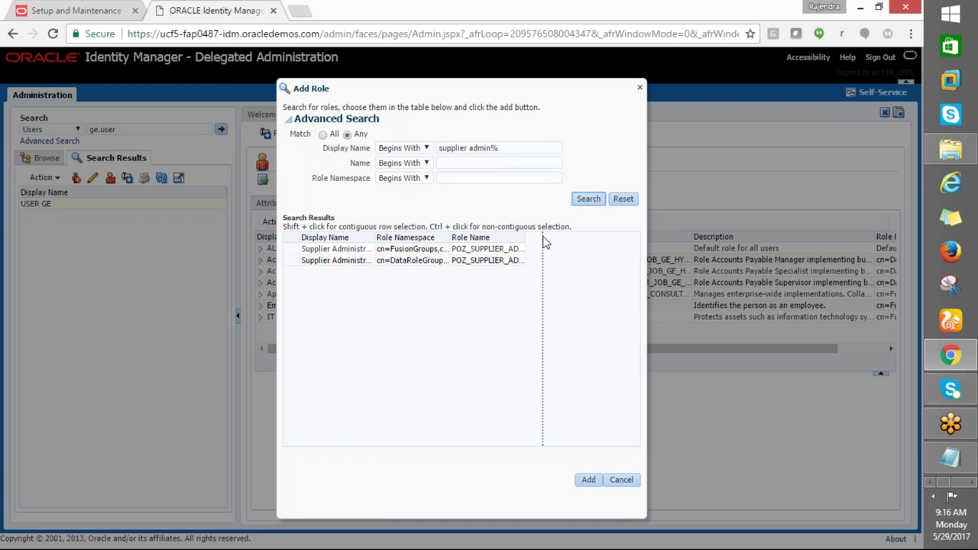
left_click(388, 247)
left_click(586, 479)
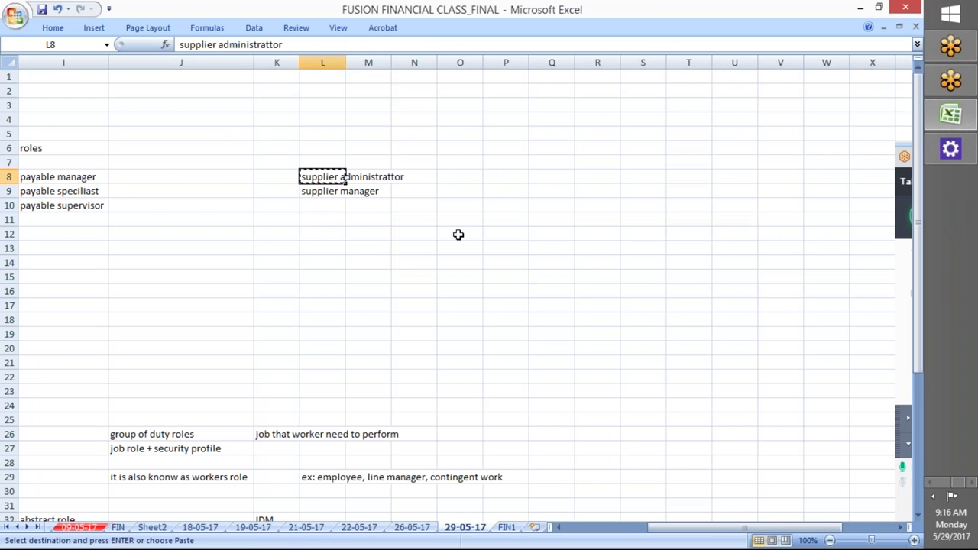
Copy 'supplier manager' from cell L9, search it, and add the Supplier Manager role
left_click(321, 205)
left_click(333, 191)
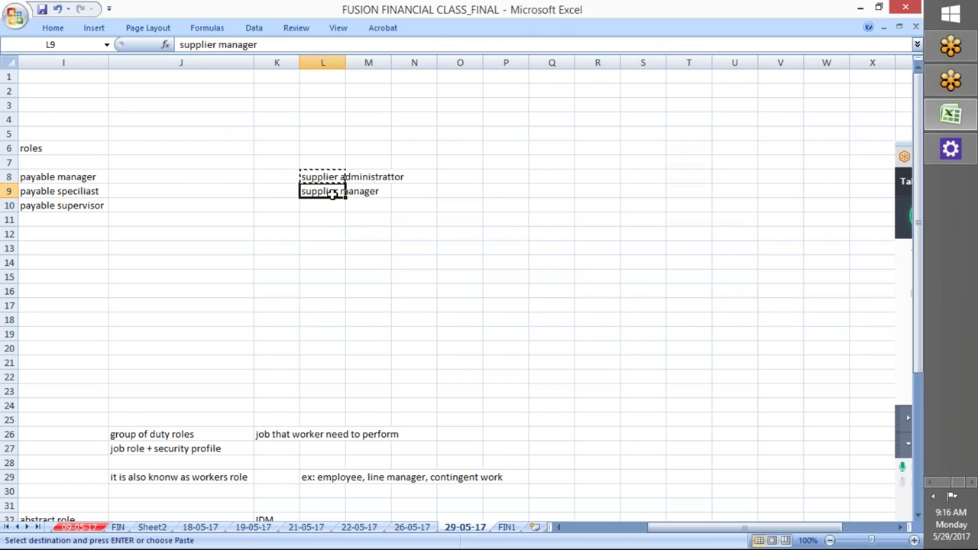
key("ctrl+c")
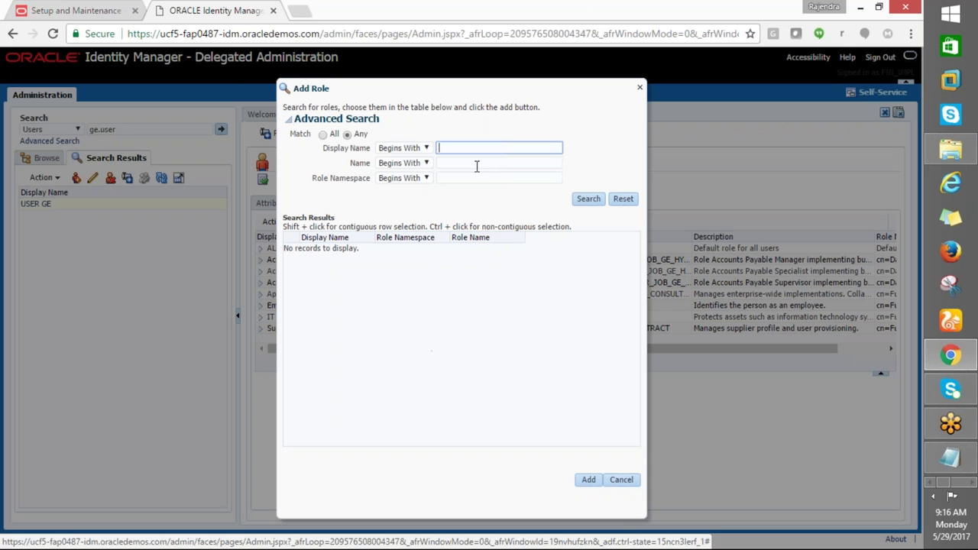
key("ctrl+v")
left_click(585, 198)
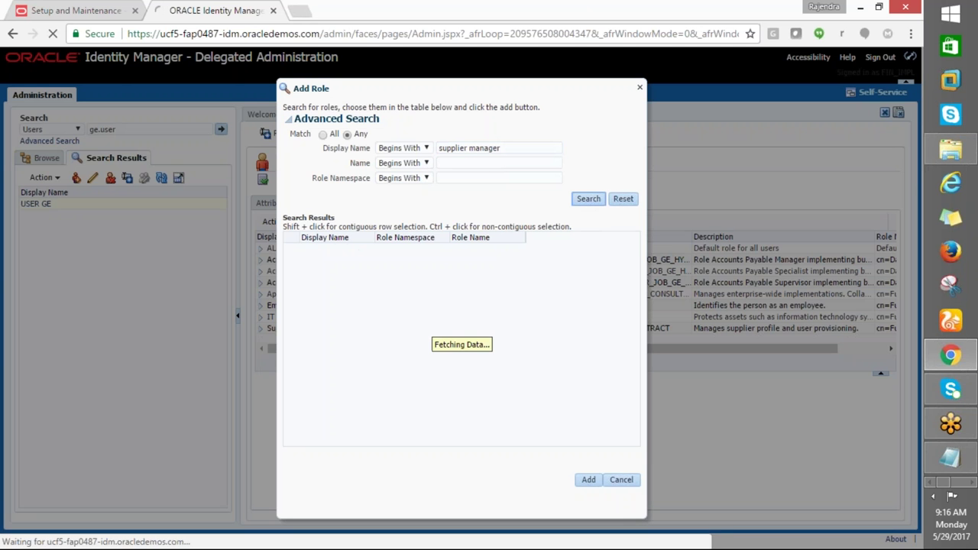
left_click(449, 261)
left_click(336, 249)
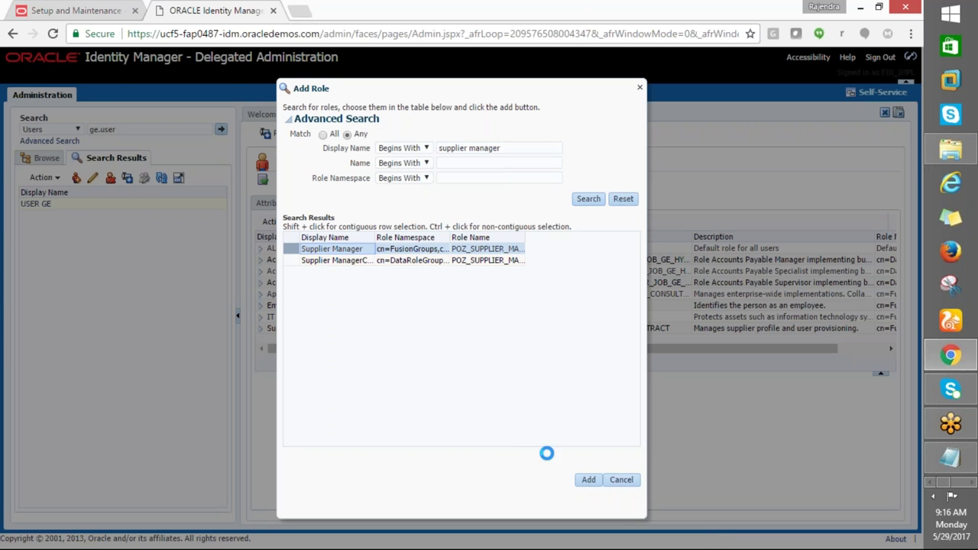
left_click(588, 479)
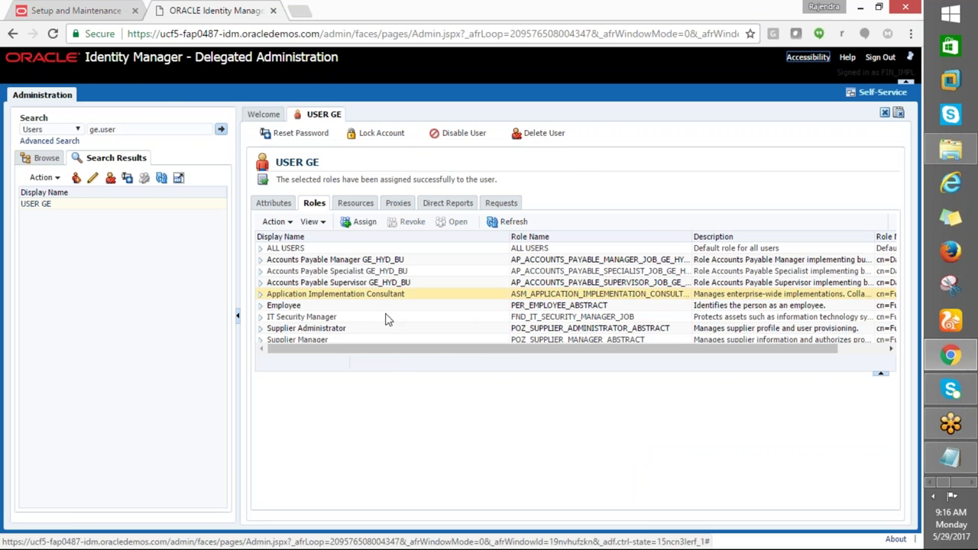
Review the Excel setup task list at the assign roles and update password task
key("alt+Tab")
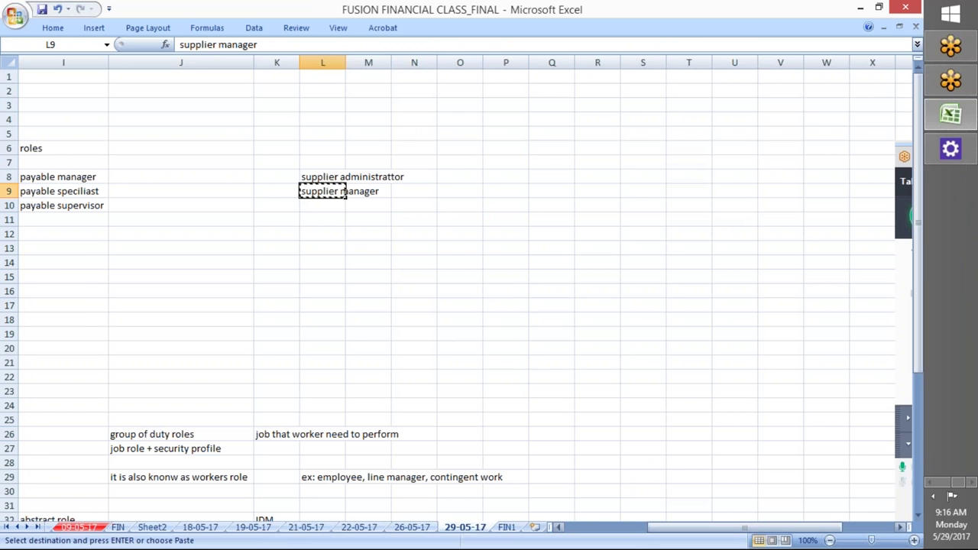
scroll(489, 305, "down", 1)
left_click_drag(745, 527, 580, 527)
left_click(145, 262)
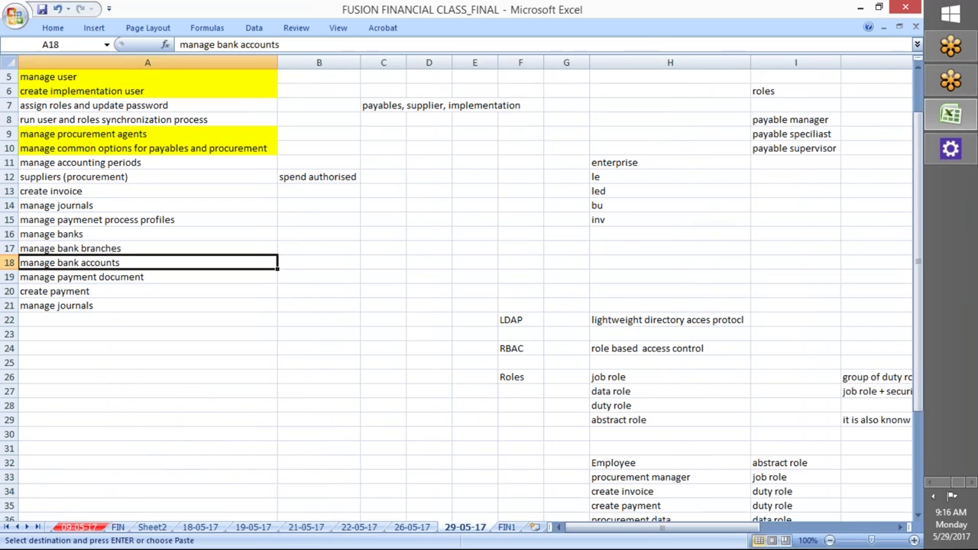
left_click(97, 104)
left_click(53, 27)
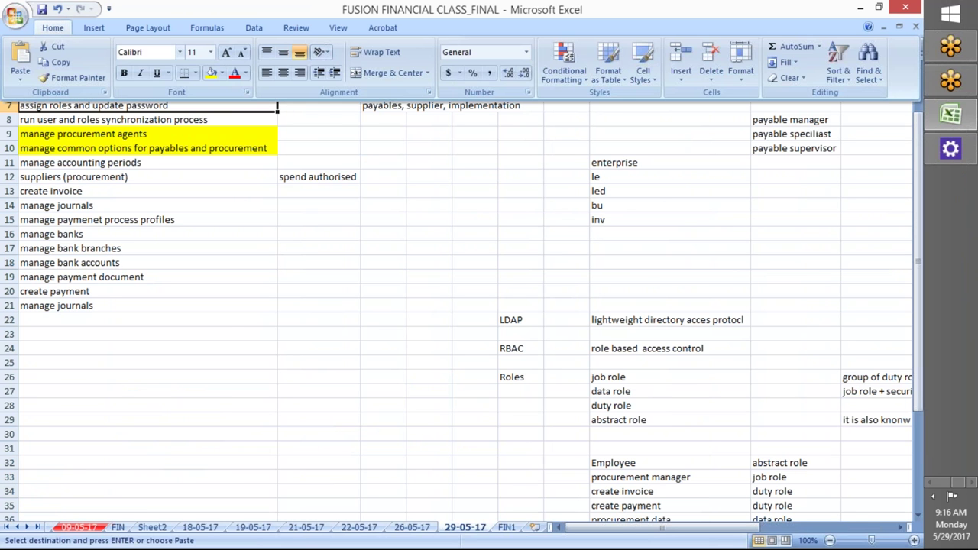
key("Escape")
key("alt+Tab")
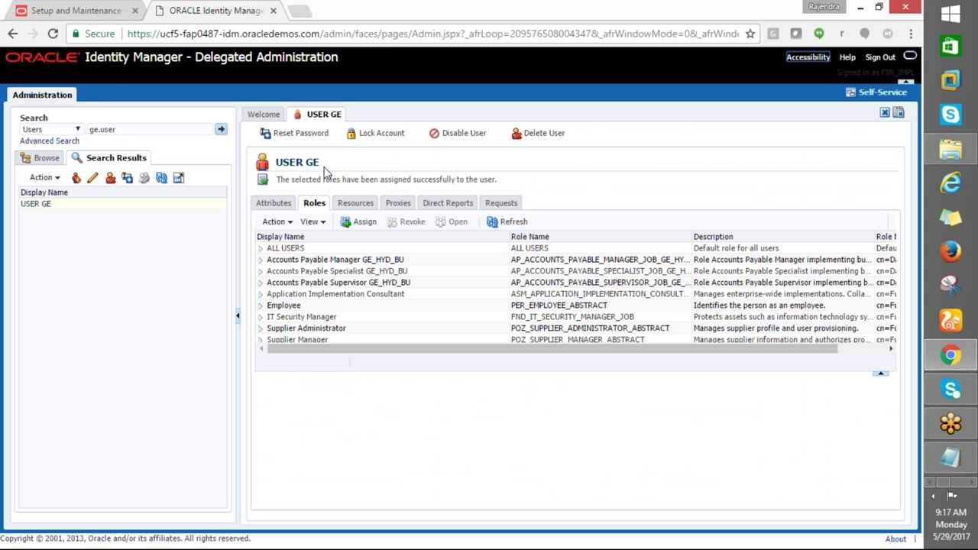
Reset USER GE's password manually without e-mailing it, and dismiss the save-password prompt
left_click(294, 135)
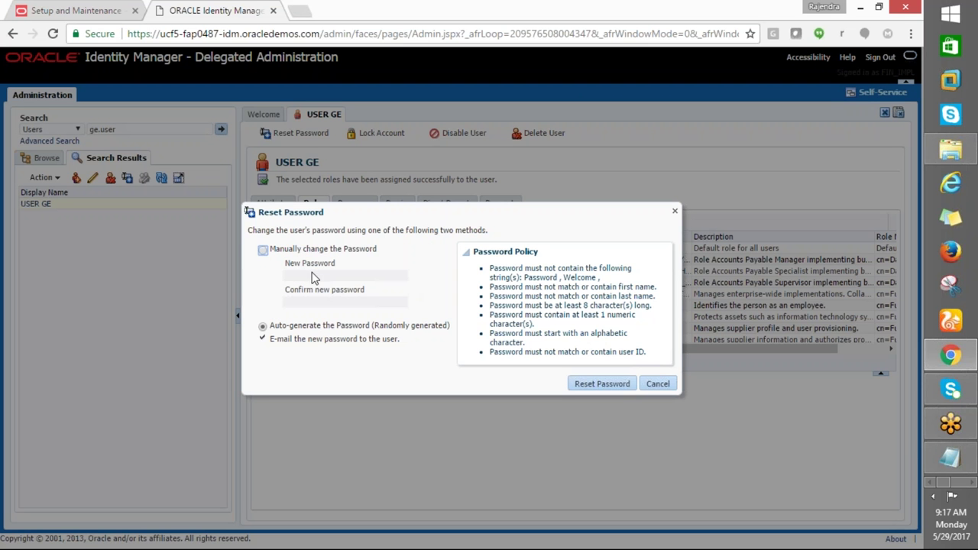
left_click(262, 252)
left_click(311, 276)
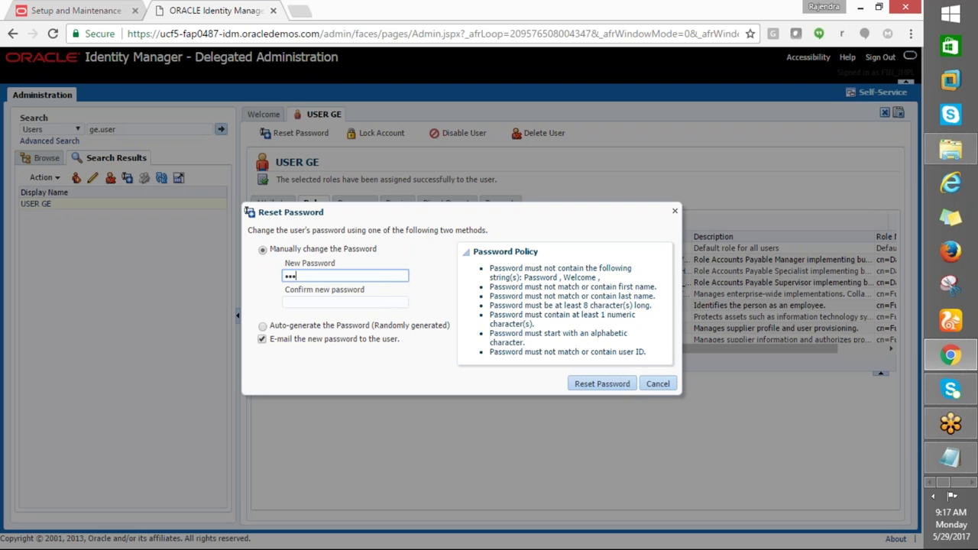
left_click(345, 302)
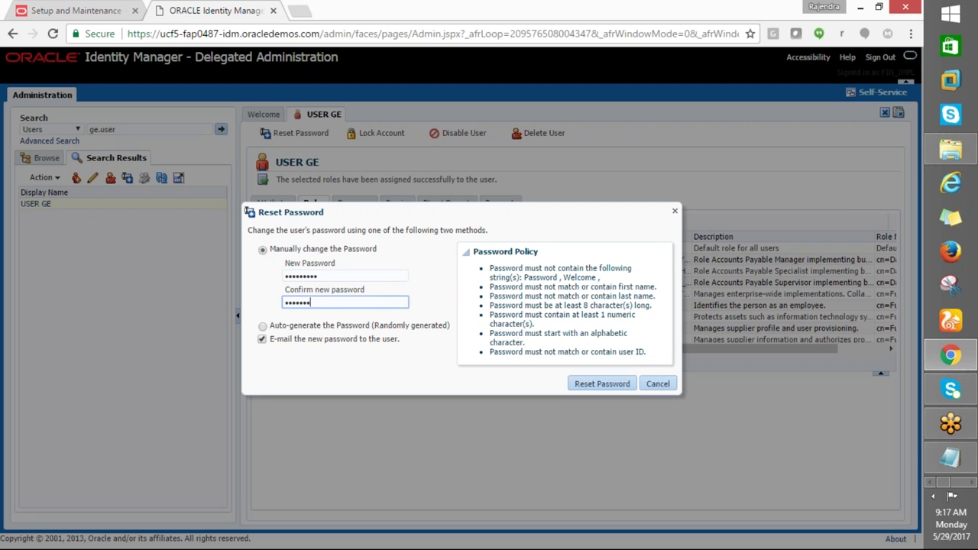
left_click(261, 340)
left_click(584, 384)
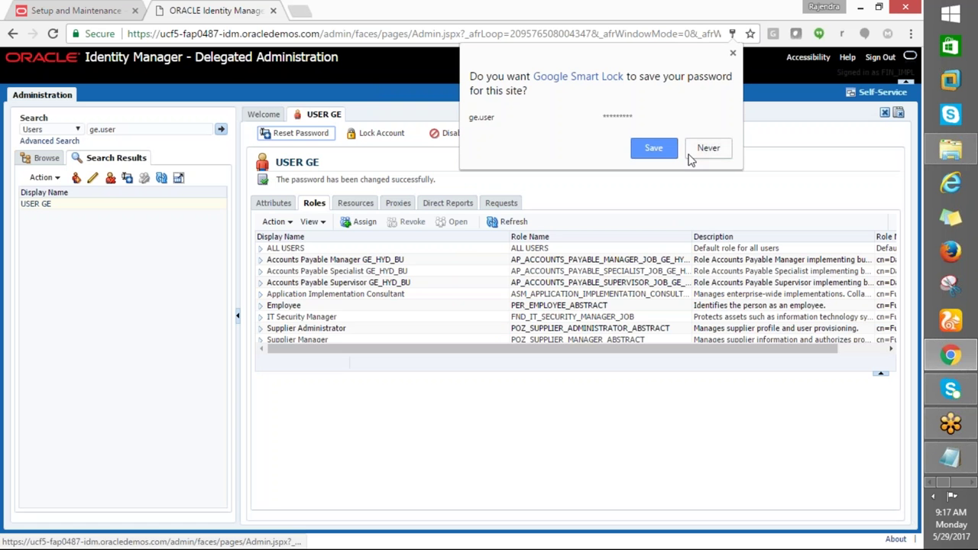
left_click(662, 151)
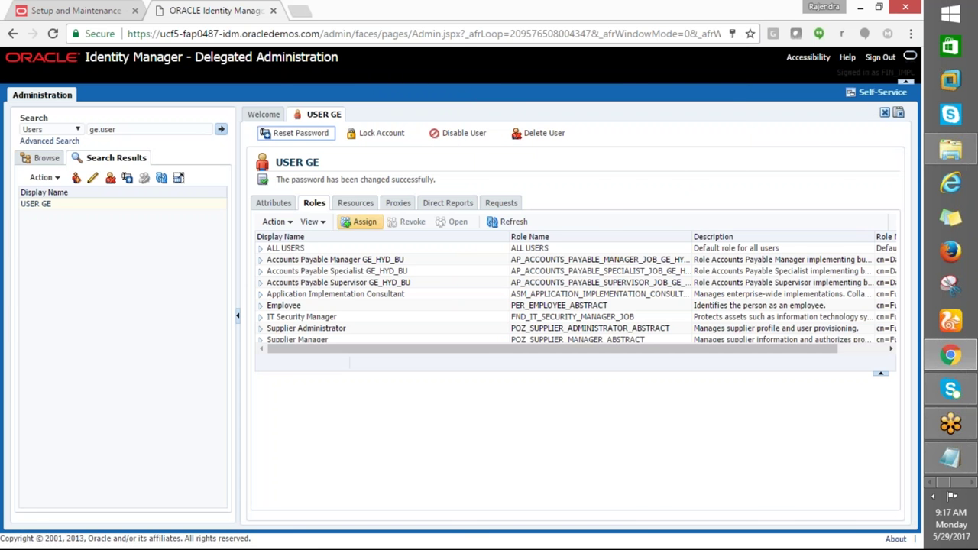
Check the next checklist task: run the user and roles synchronization process
key("alt+Tab")
left_click(54, 119)
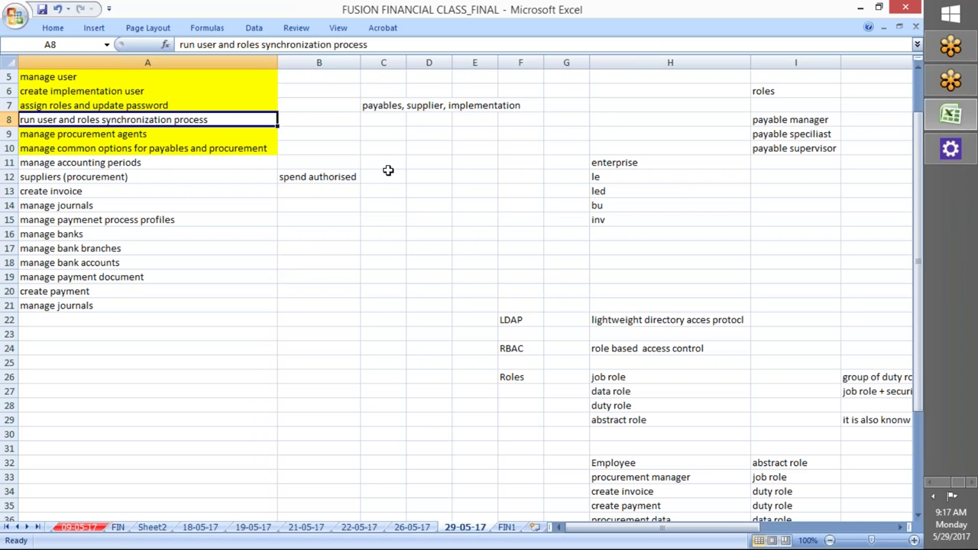
key("alt+Tab")
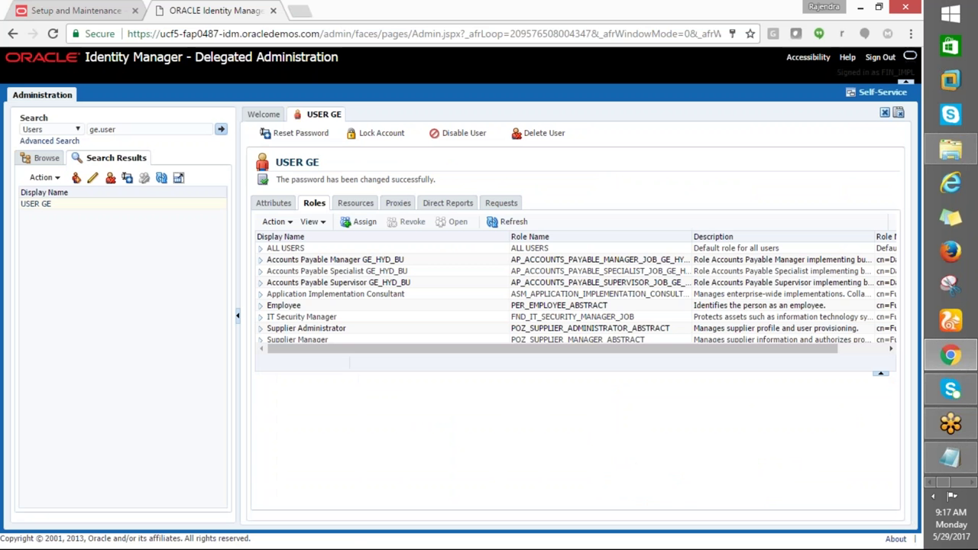
Submit Run User and Roles Synchronization Process from Setup and Maintenance and confirm it
left_click(82, 13)
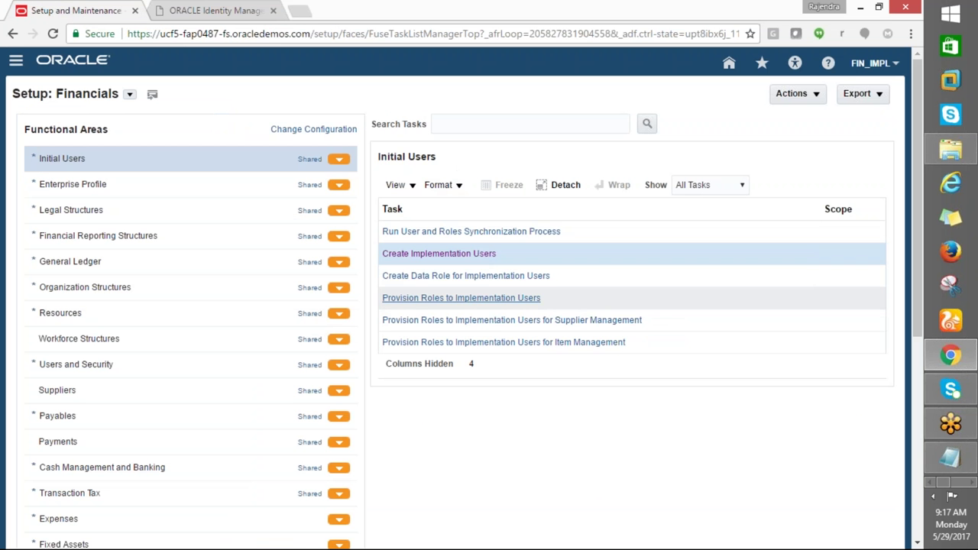
left_click(465, 231)
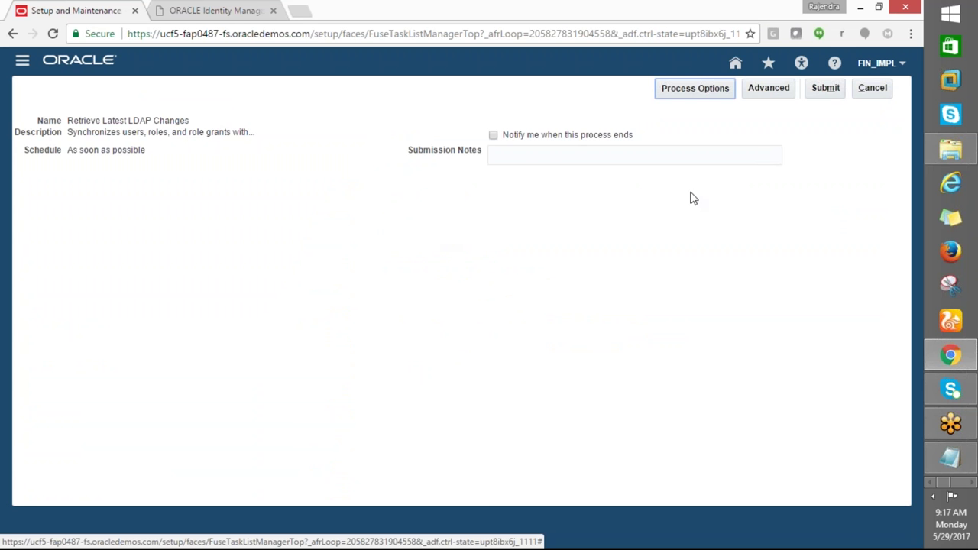
left_click(825, 87)
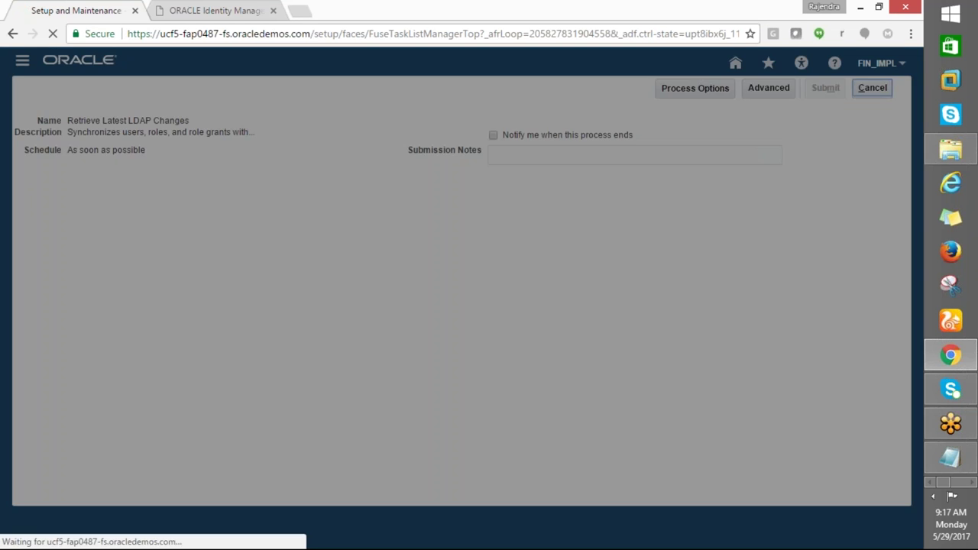
left_click(823, 176)
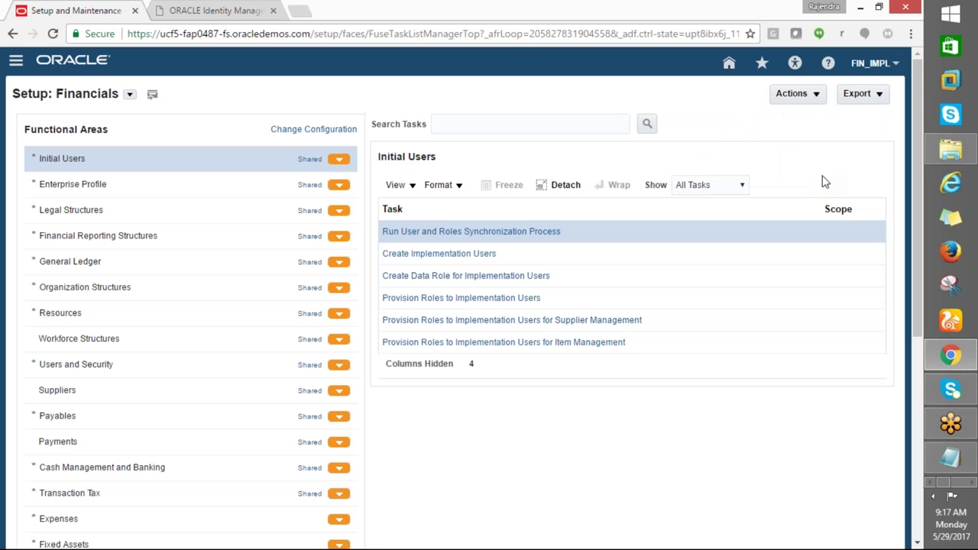
Scroll to the top of the Excel notes and check the manage accounting periods note
key("alt+Tab")
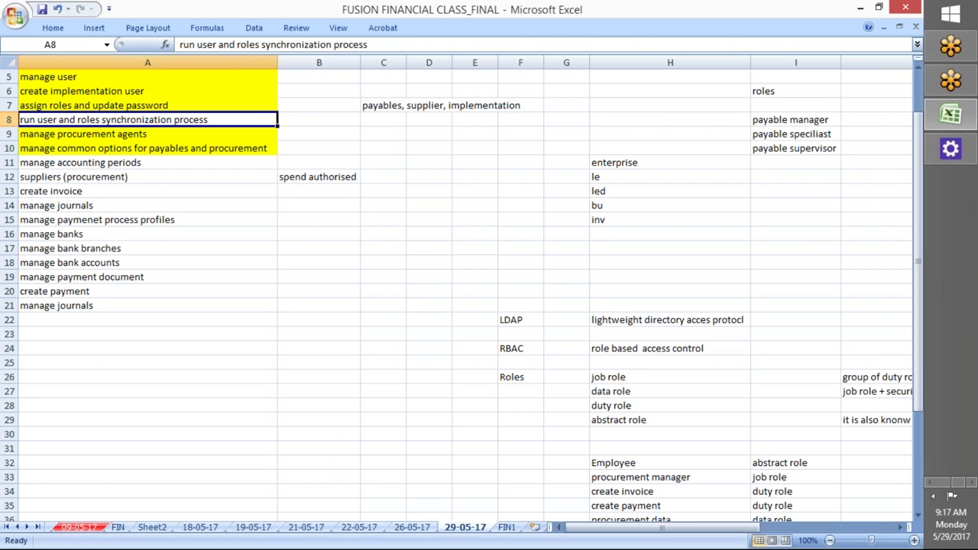
left_click(47, 31)
left_click(165, 217)
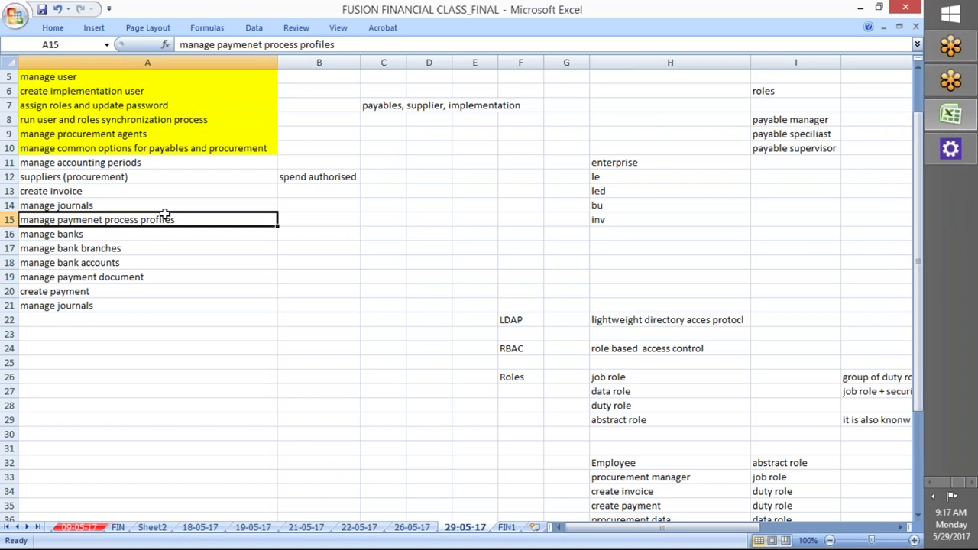
scroll(191, 253, "up", 2)
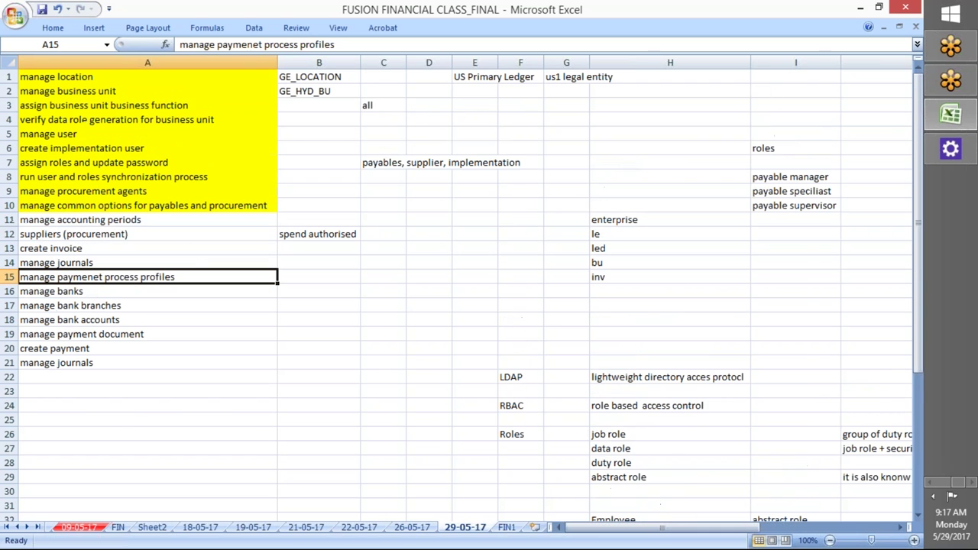
left_click(38, 222)
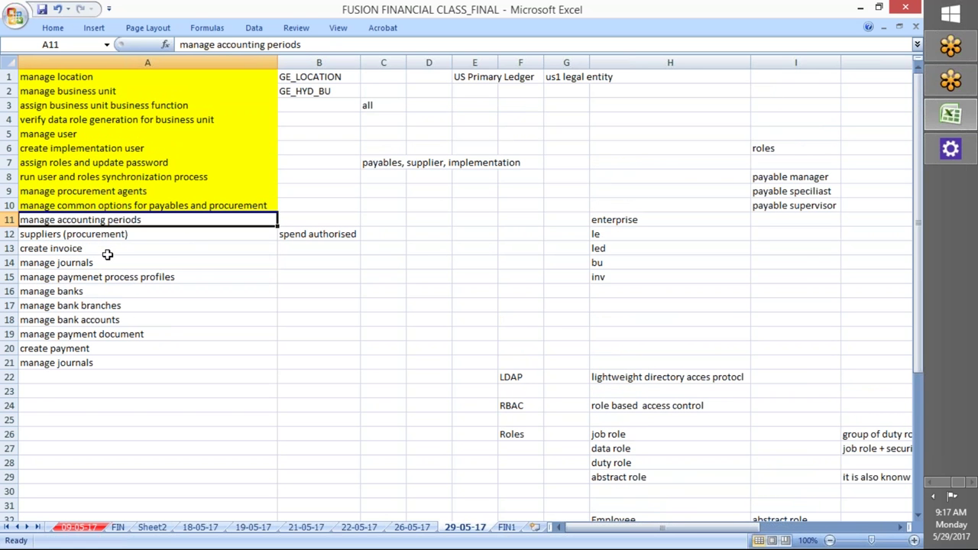
Review the suppliers and create invoice notes in Excel, then return to Setup: Financials
left_click(99, 234)
left_click(52, 249)
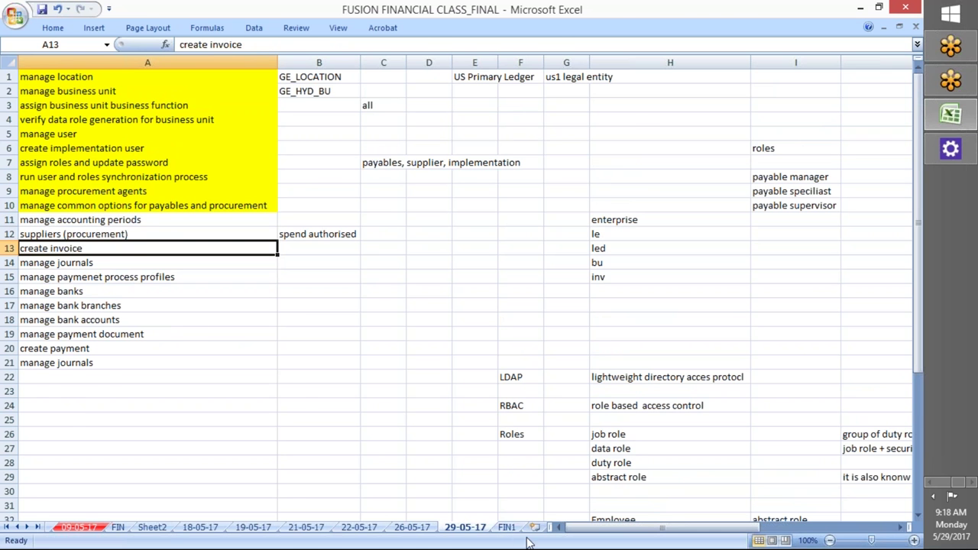
key("alt+Tab")
key("alt+Tab")
key("alt+Tab")
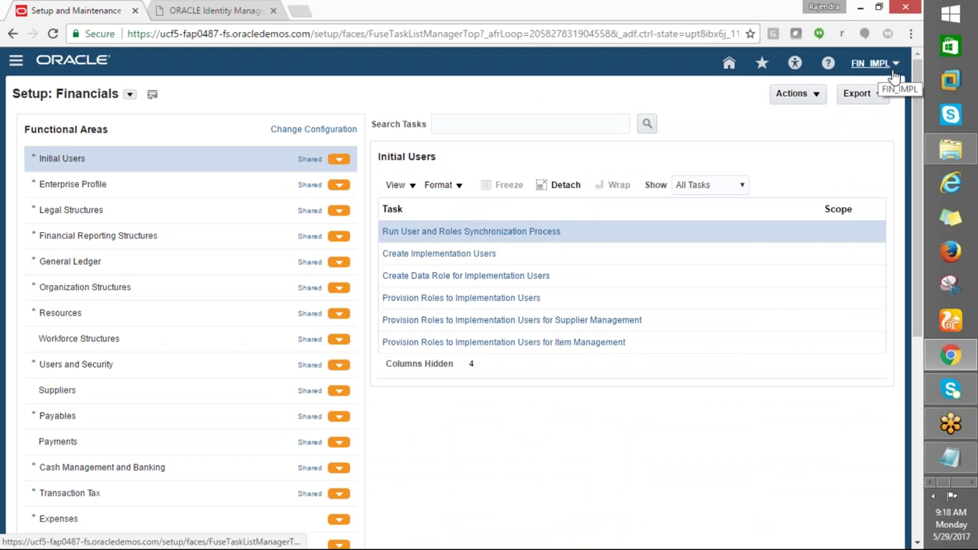
Sign out the implementation user and close the Identity Manager tab
left_click(892, 66)
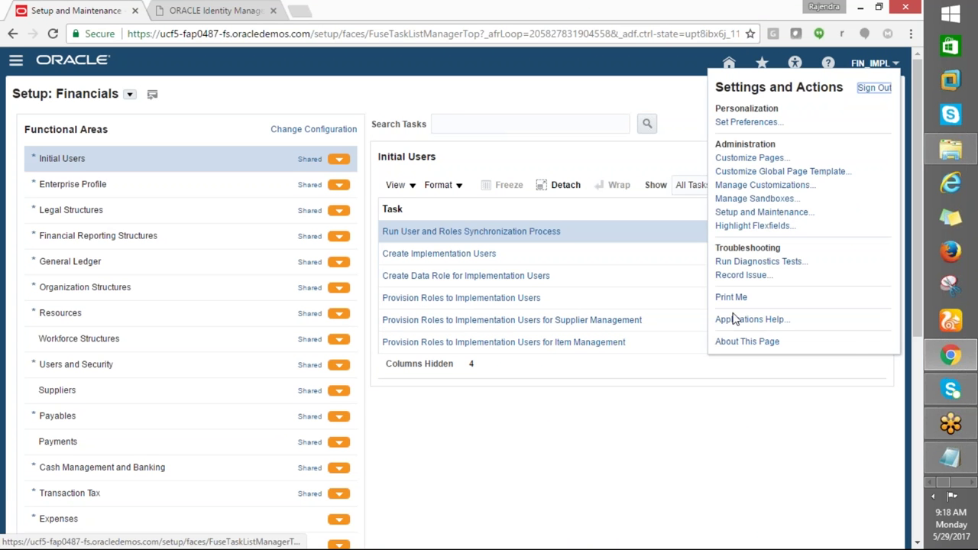
left_click(874, 88)
left_click(244, 11)
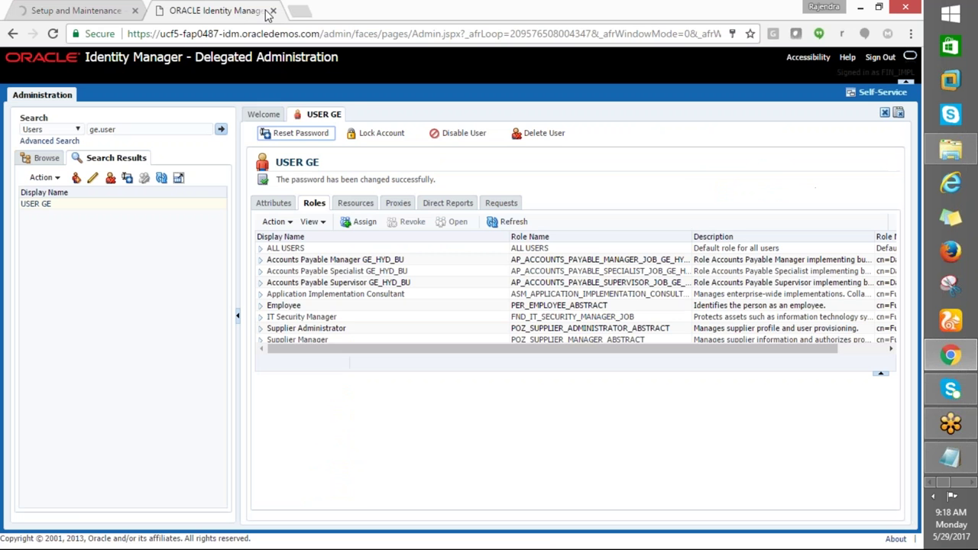
left_click(273, 11)
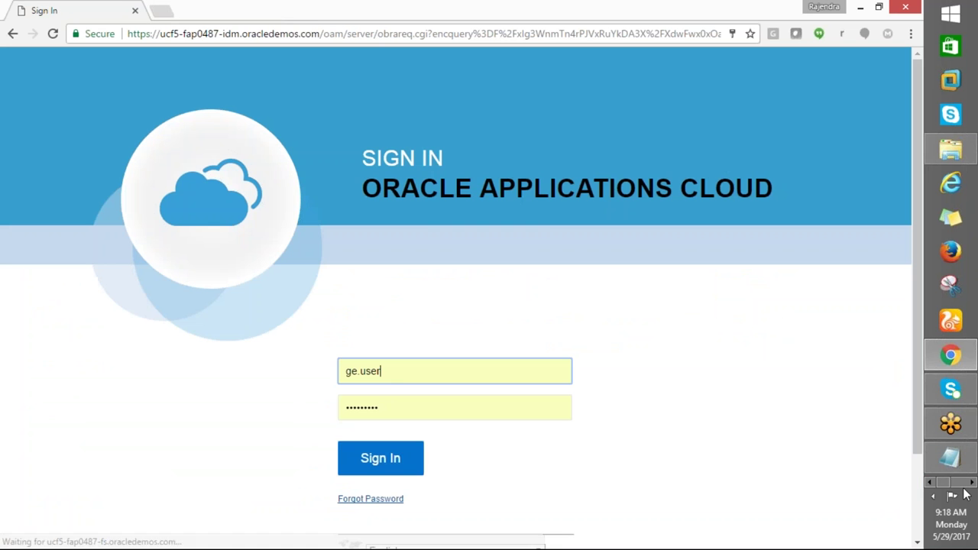
Sign in as the new GE user with its assigned password
left_click(388, 405)
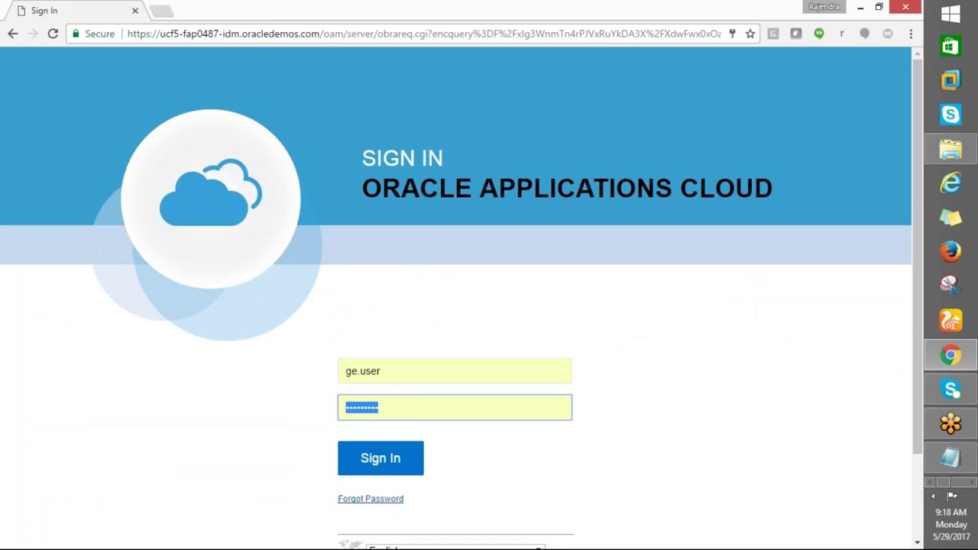
left_click(290, 412)
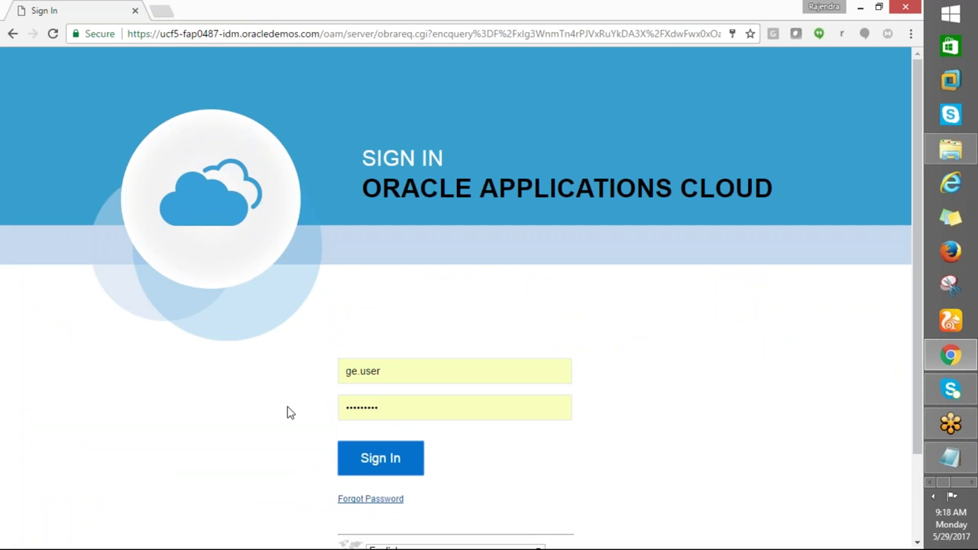
left_click(381, 408)
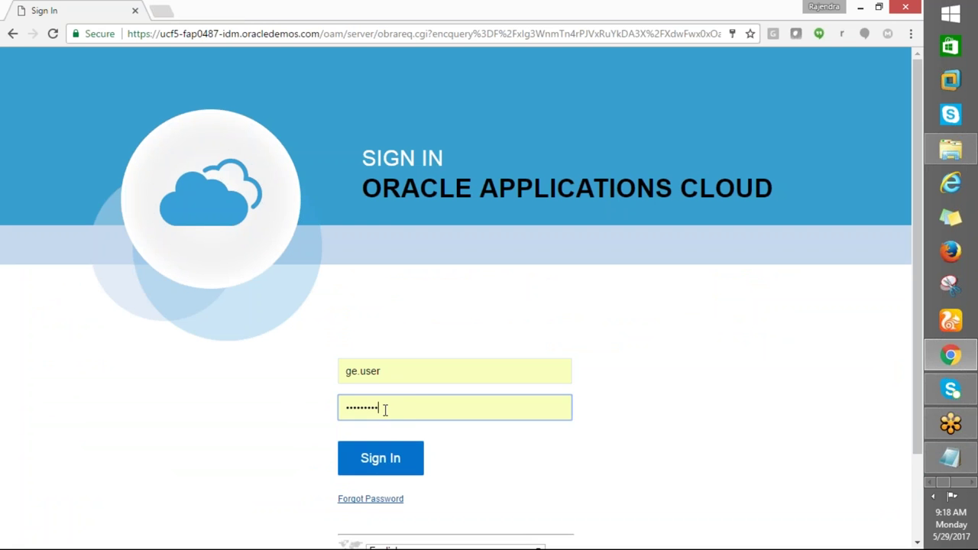
left_click(387, 468)
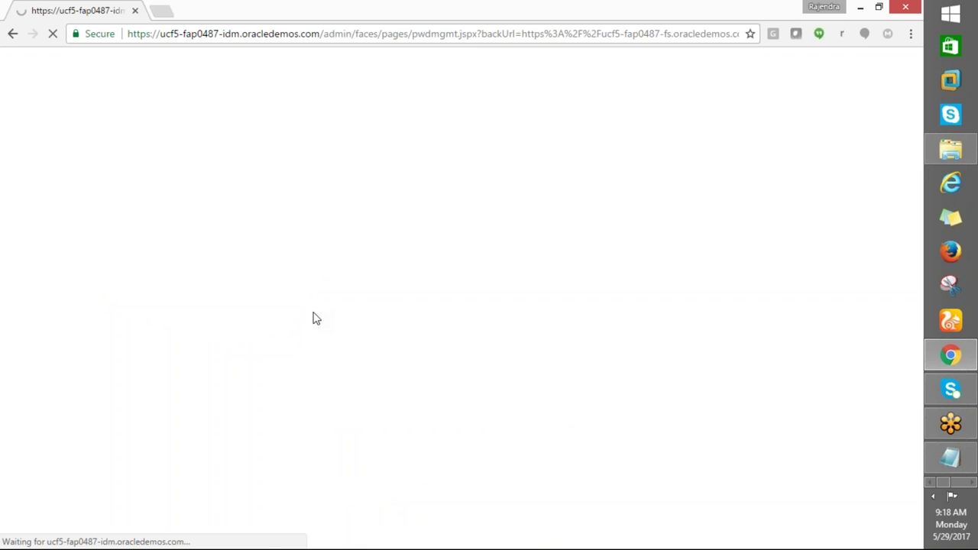
Fill in the old, new and re-typed passwords and submit the change
left_click(152, 252)
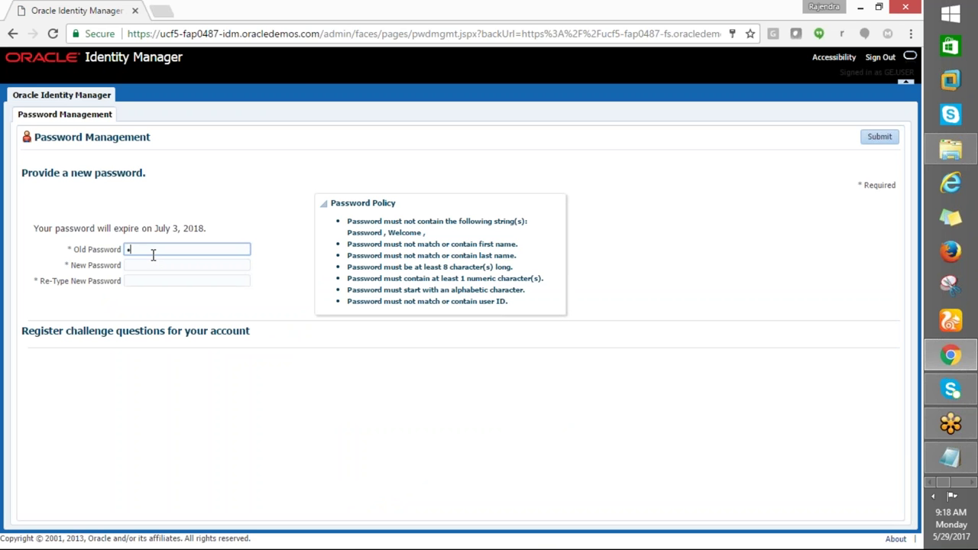
key("BackSpace")
key("Tab")
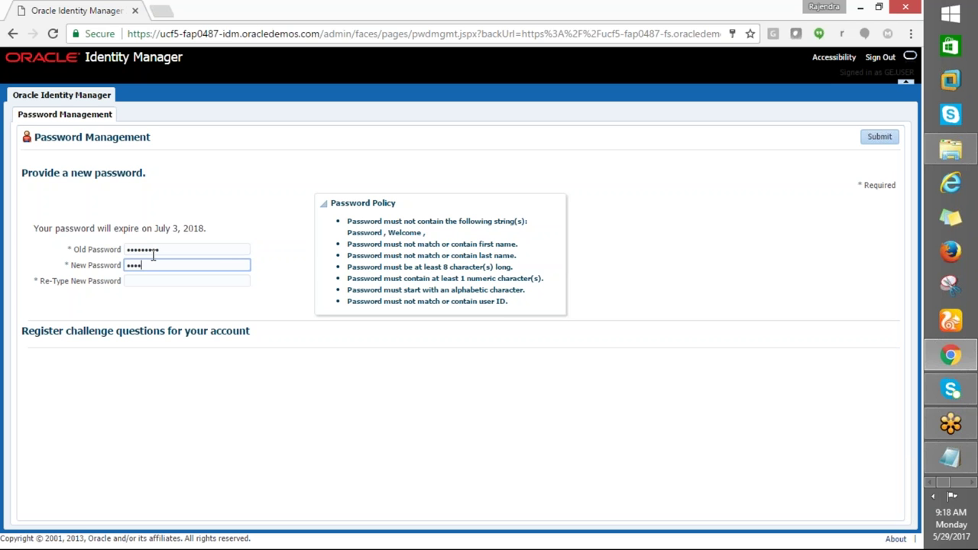
key("Tab")
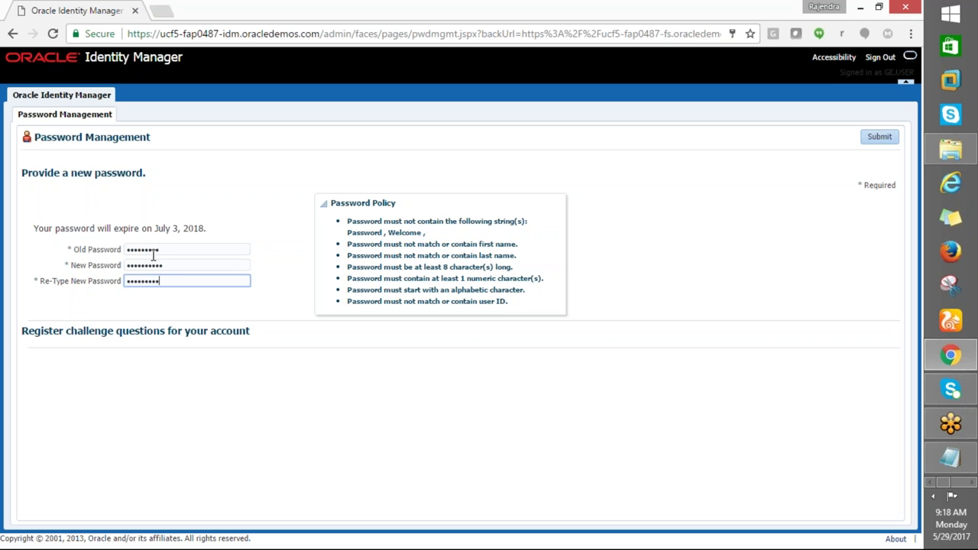
left_click(889, 136)
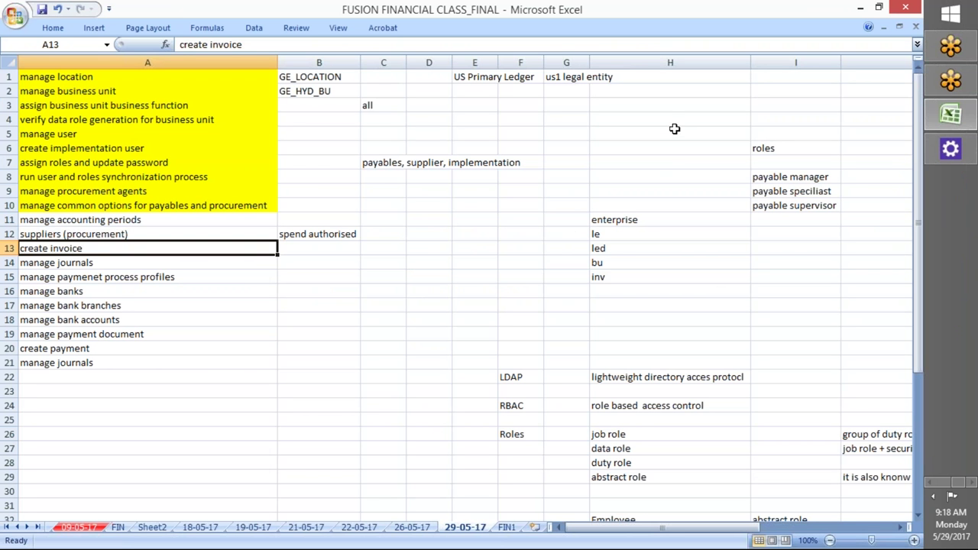
left_click(676, 130)
Record the GE user's login name in cell B5 of the manage user row
left_click(380, 330)
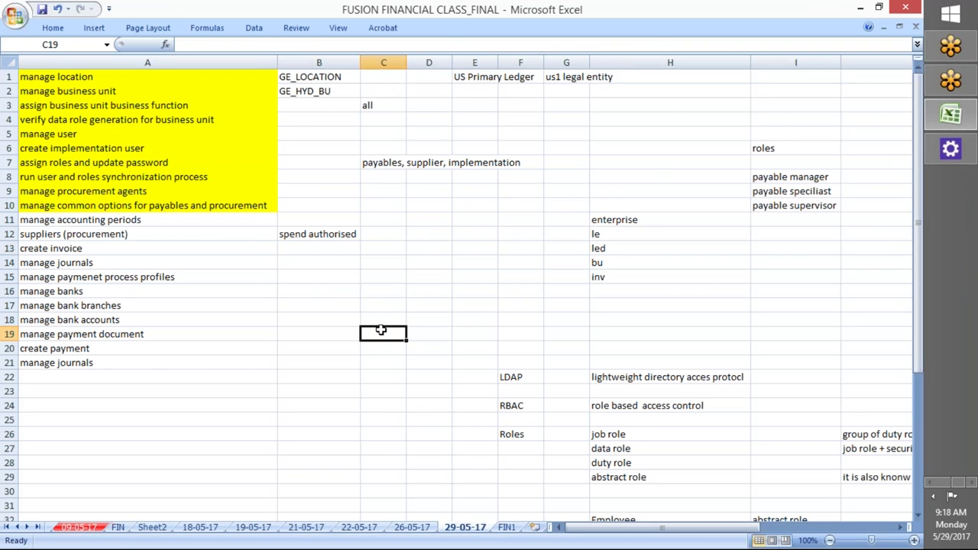
left_click(307, 304)
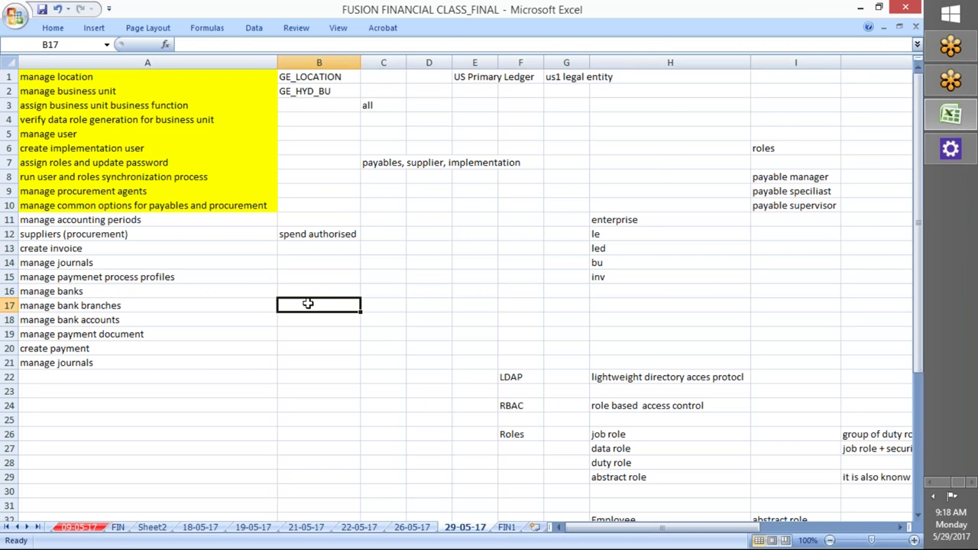
left_click(307, 149)
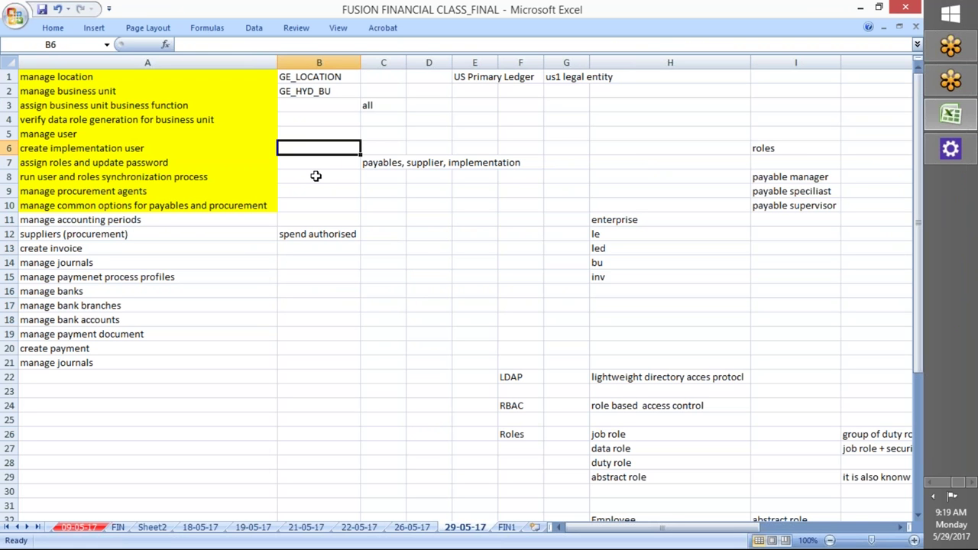
left_click(316, 132)
type("G")
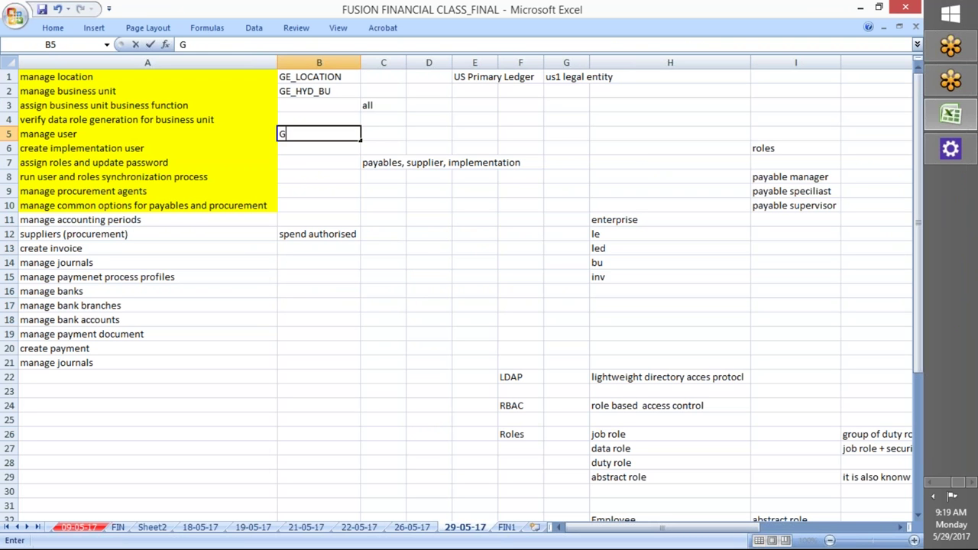
type("E.USER")
key("BackSpace")
key("BackSpace")
key("BackSpace")
key("BackSpace")
key("BackSpace")
key("BackSpace")
key("BackSpace")
type("ge.user")
key("Tab")
key("Tab")
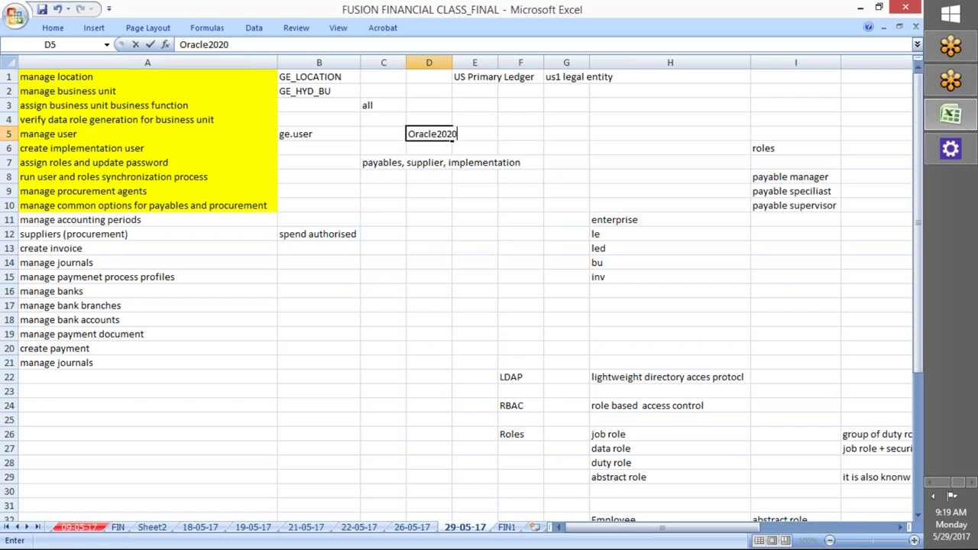
Record the user's new password in D5 and return to the Oracle browser window
left_click(318, 147)
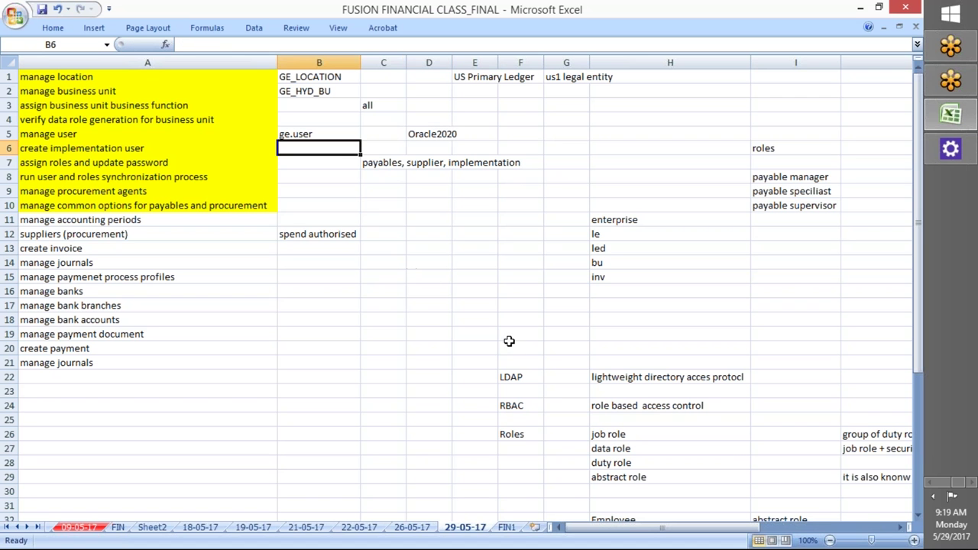
left_click(378, 289)
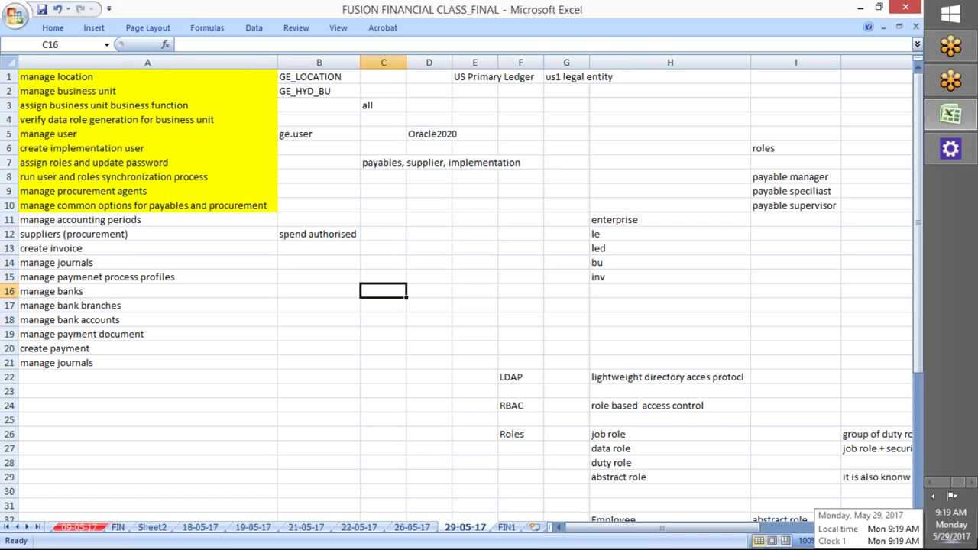
key("ctrl+super+Left")
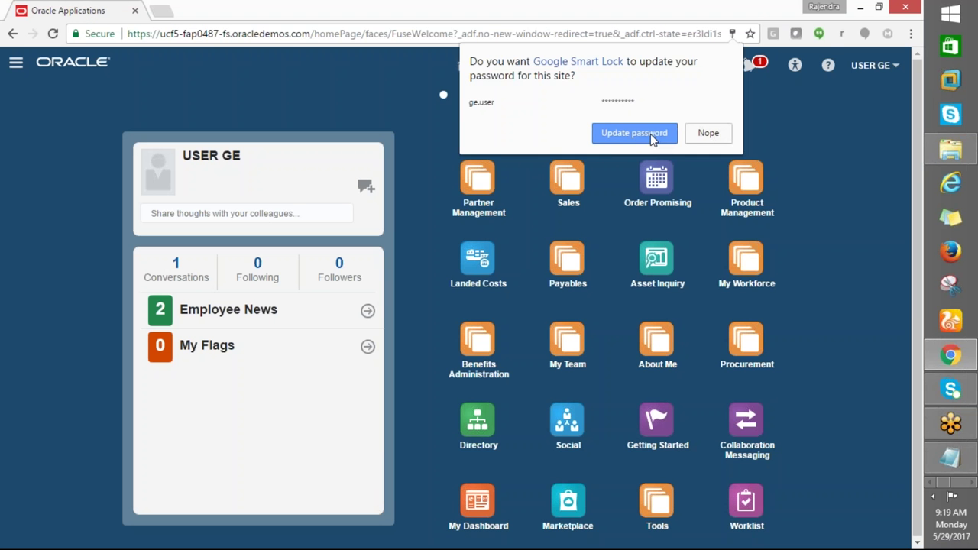
left_click(634, 134)
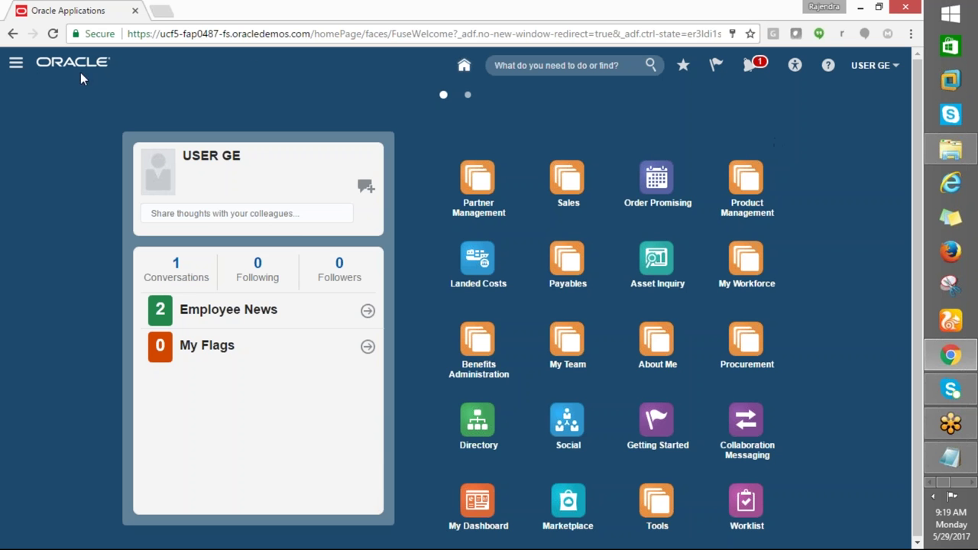
Open the Navigator and scroll through the list of work areas
left_click(16, 62)
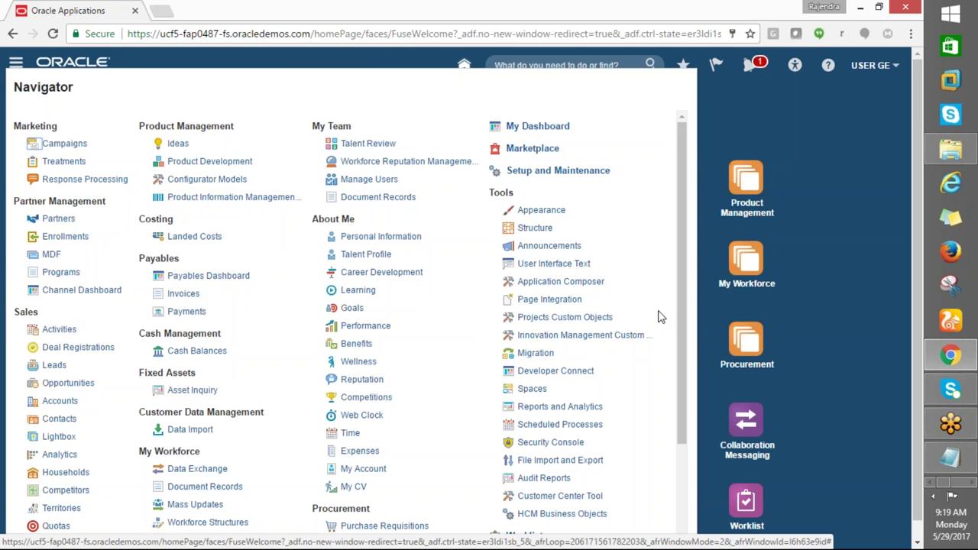
left_click_drag(676, 307, 681, 273)
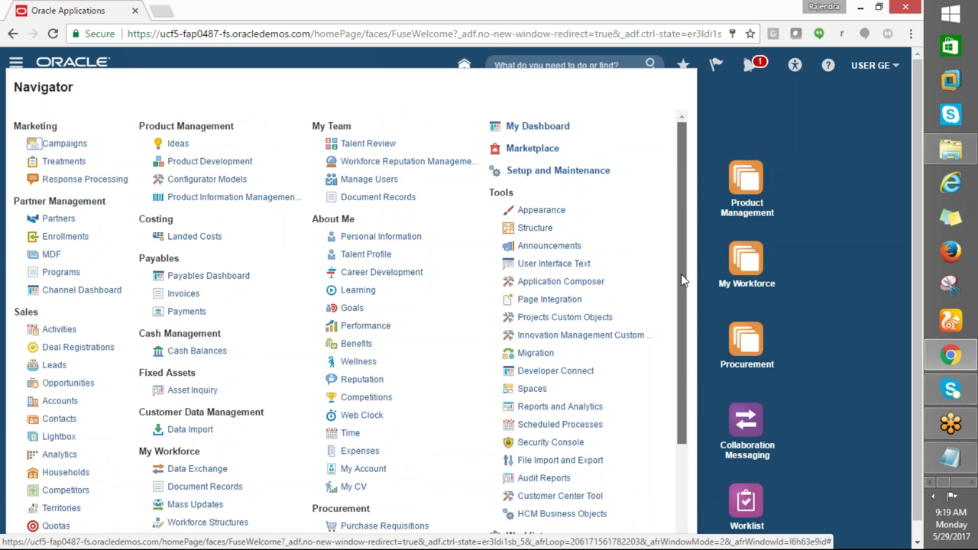
left_click_drag(677, 304, 677, 313)
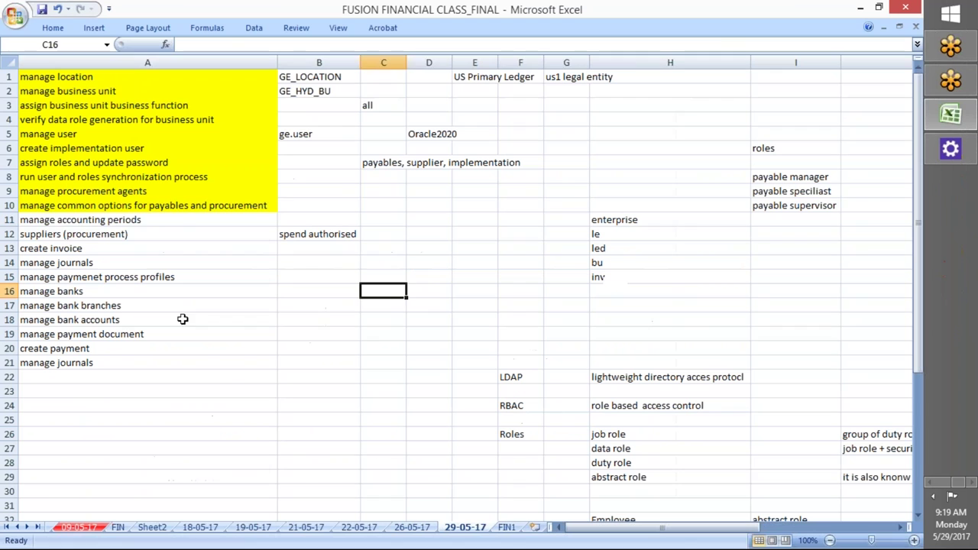
Fill the 'manage accounting periods' cell A11 in the Excel class notes yellow
left_click(207, 220)
left_click(55, 28)
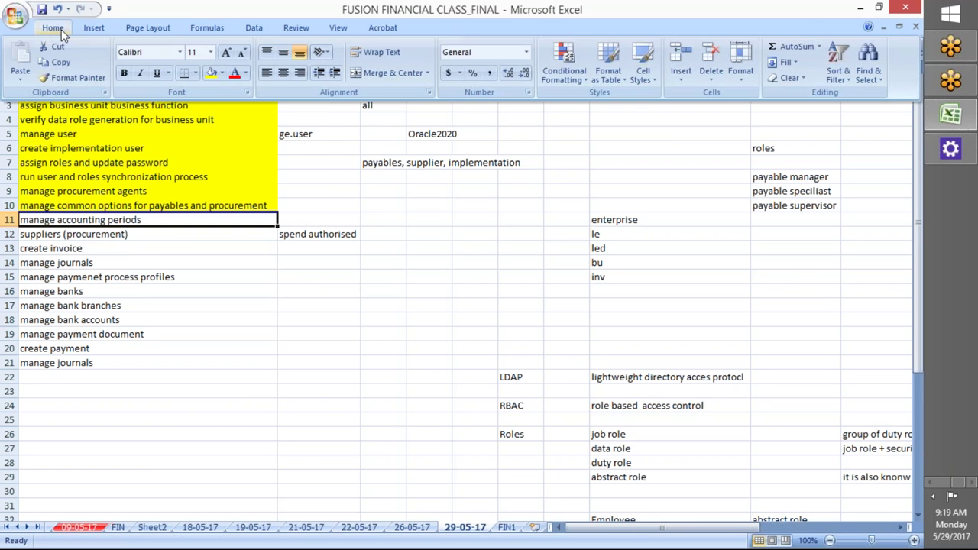
left_click(221, 72)
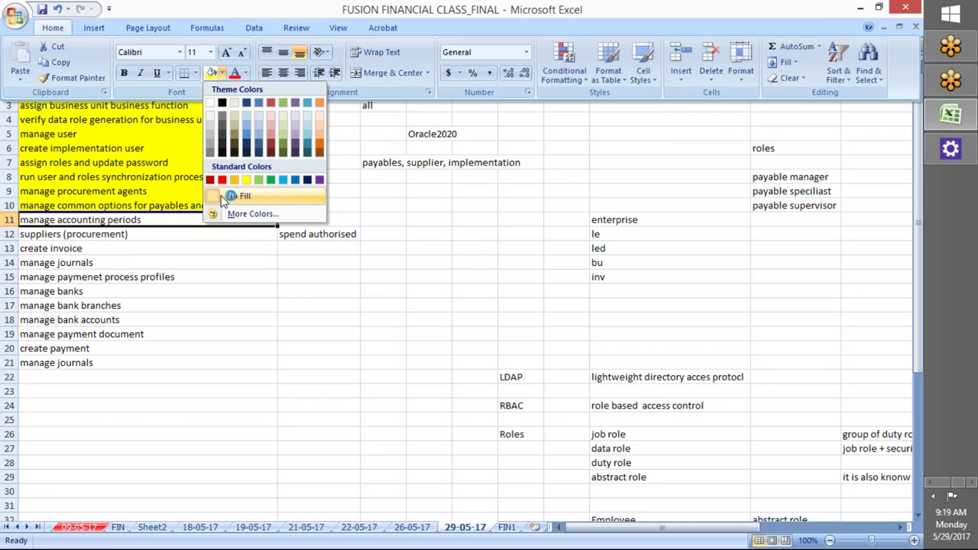
left_click(246, 180)
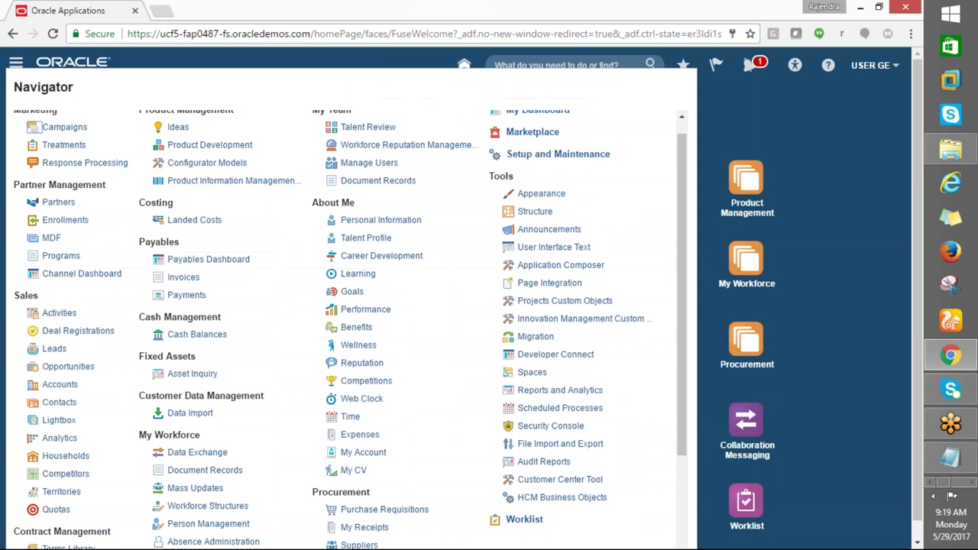
Go to the Payables Dashboard while glancing at the class notes workbook
left_click(192, 260)
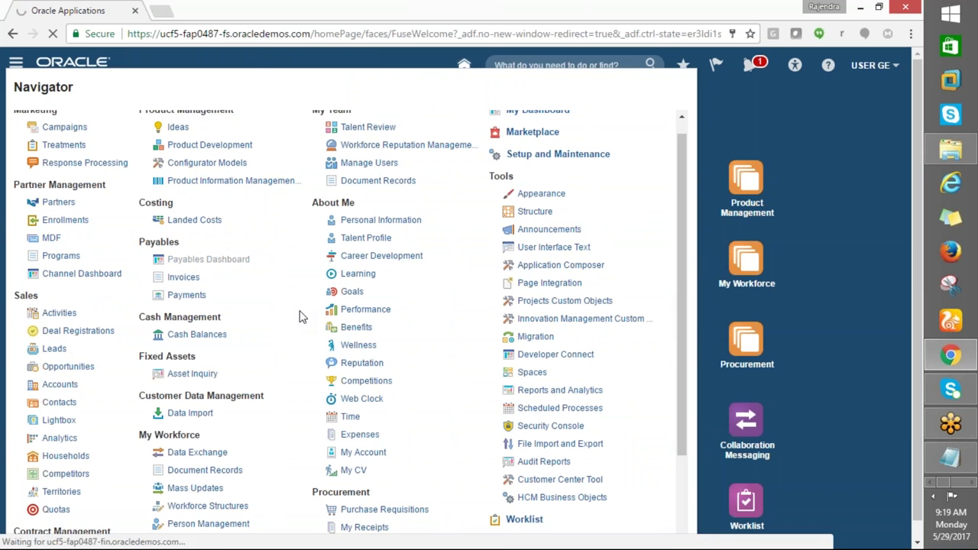
key("alt+Tab")
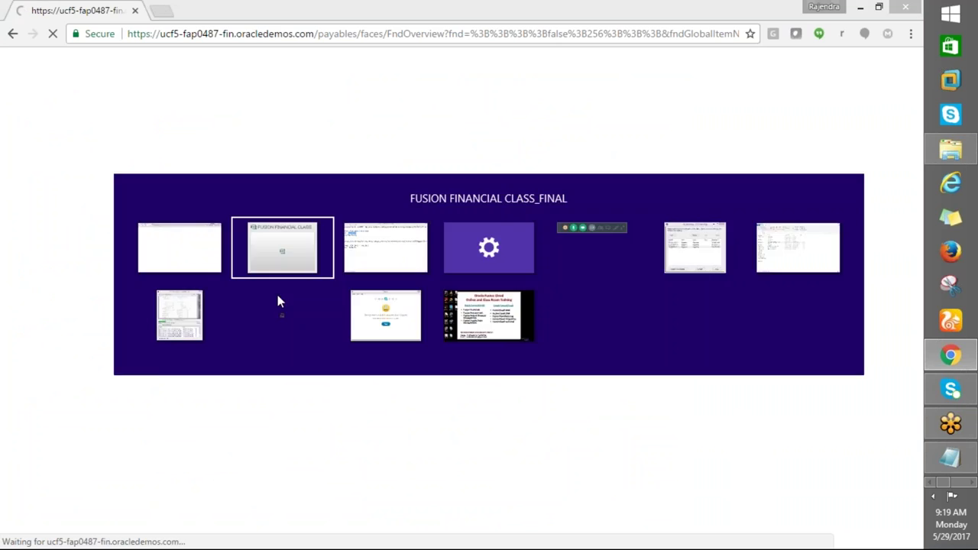
key("alt+Tab")
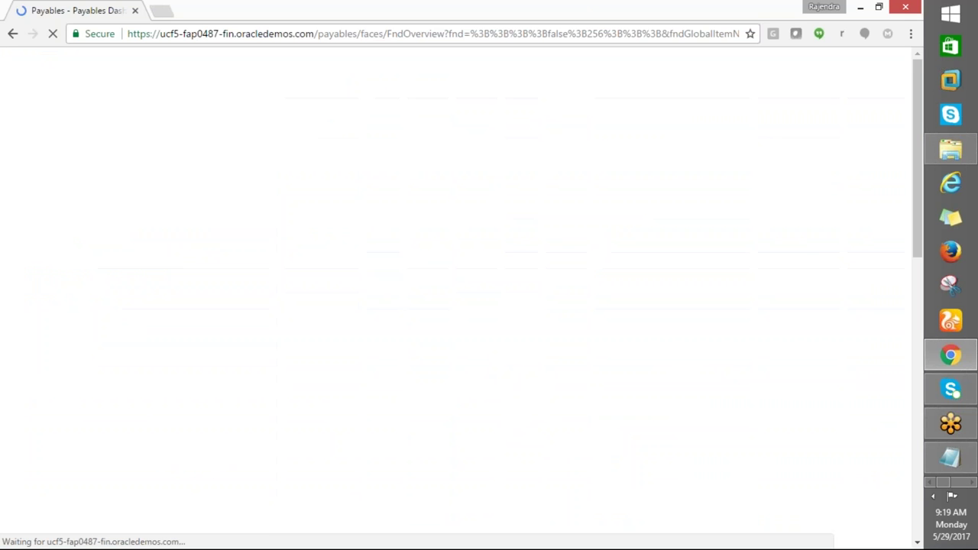
key("alt+Tab")
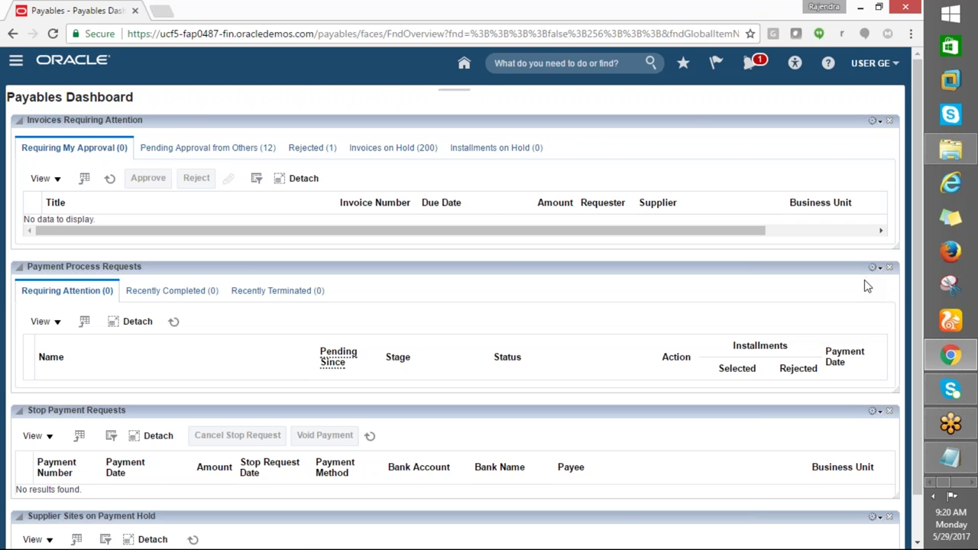
Open Manage Accounting Periods from the Payables Invoices Tasks panel
left_click(15, 60)
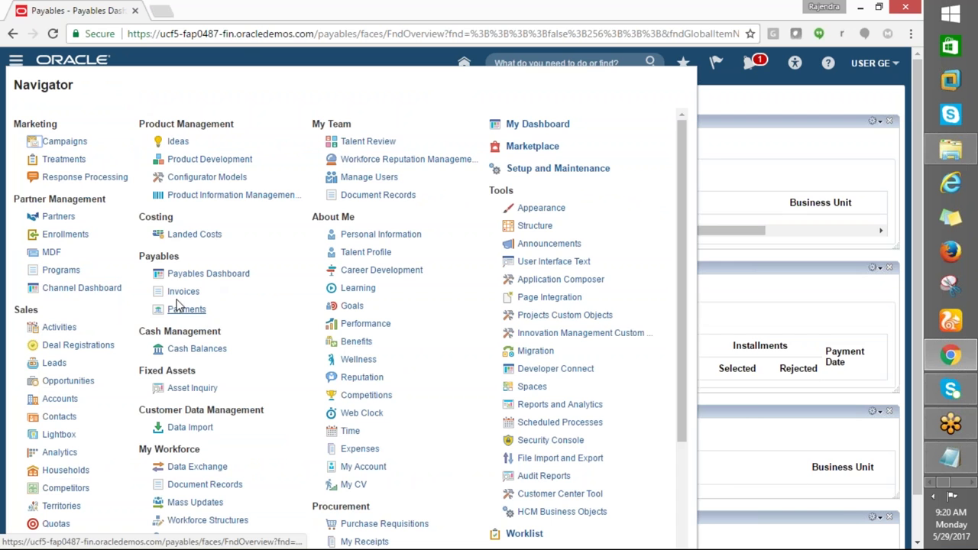
left_click(187, 292)
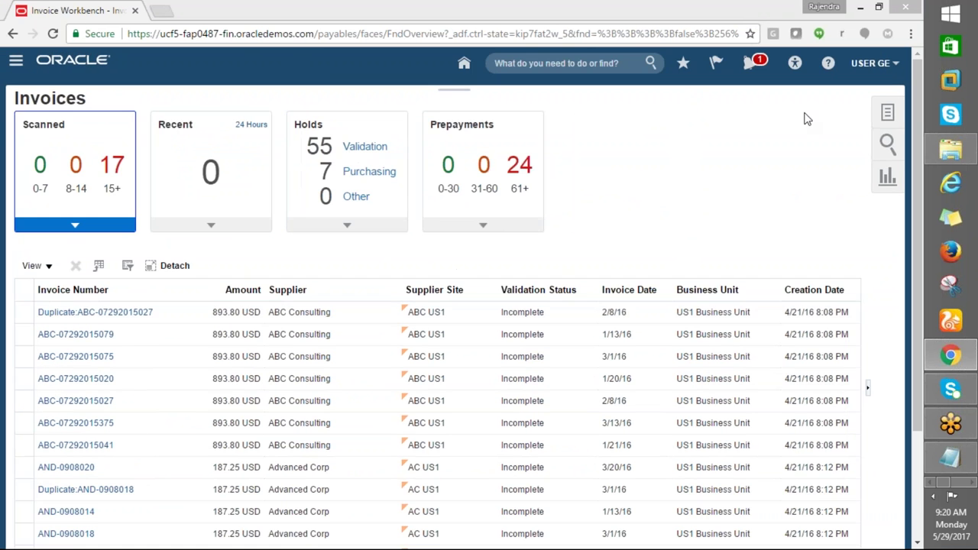
left_click(887, 113)
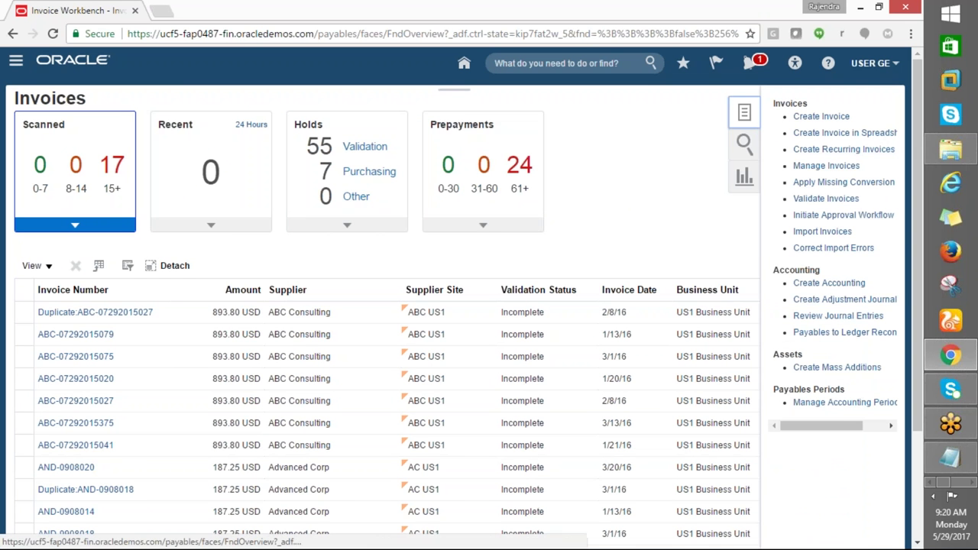
left_click(831, 408)
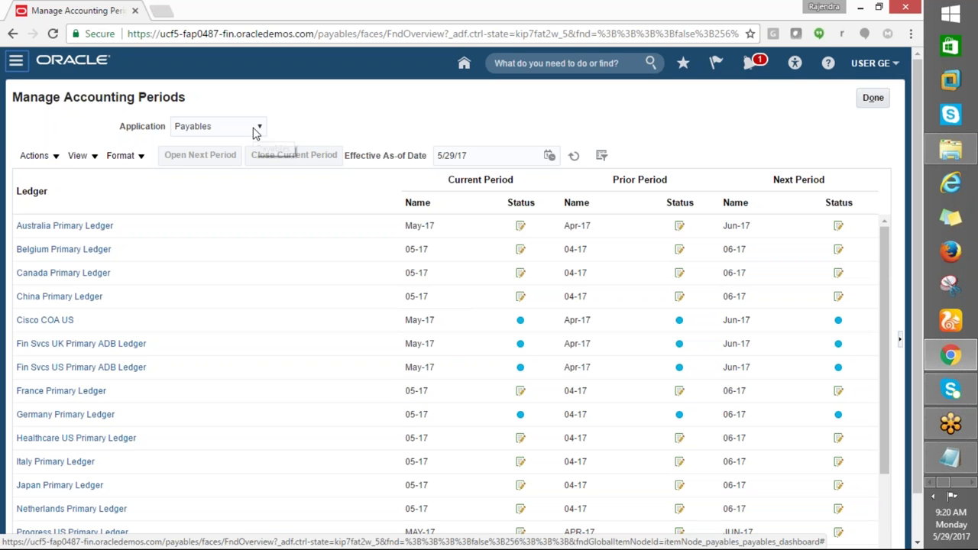
left_click(258, 129)
Keep Payables as the application and browse the ledger periods table and its menus
left_click(188, 195)
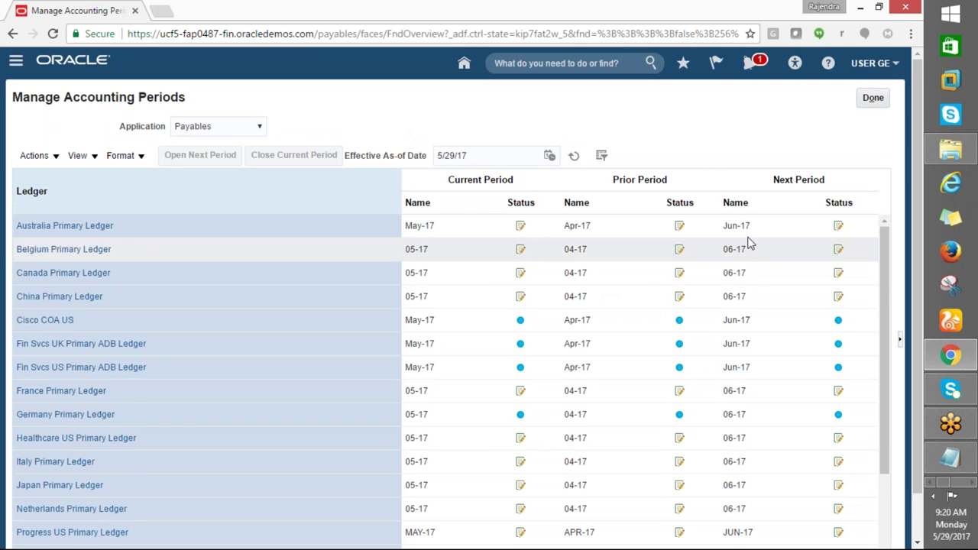
scroll(774, 306, "down", 3)
scroll(775, 323, "down", 1)
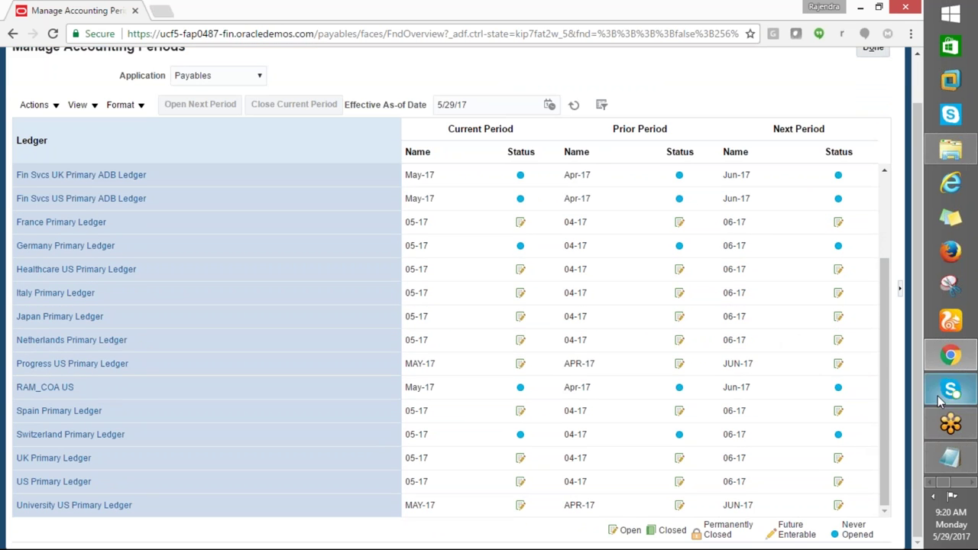
scroll(834, 391, "up", 3)
scroll(834, 391, "up", 1)
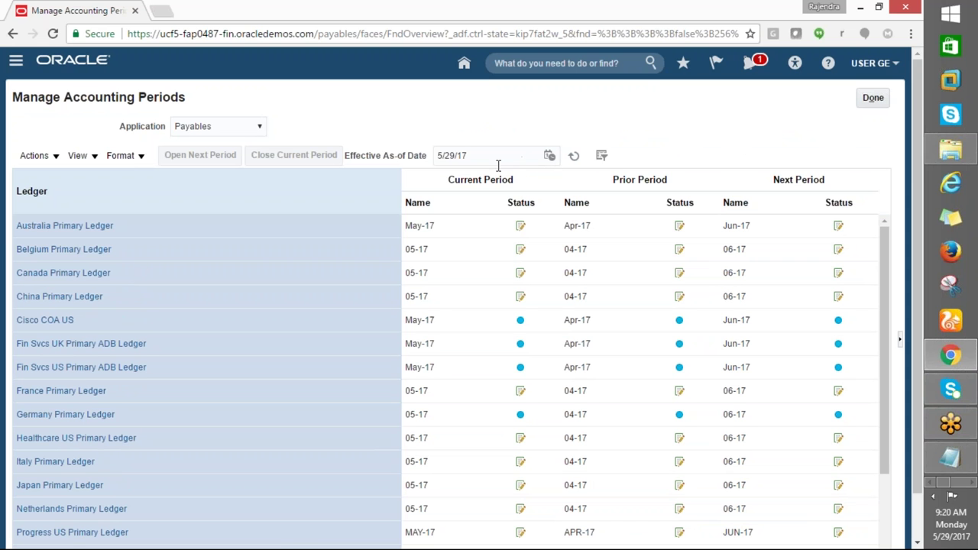
left_click(35, 155)
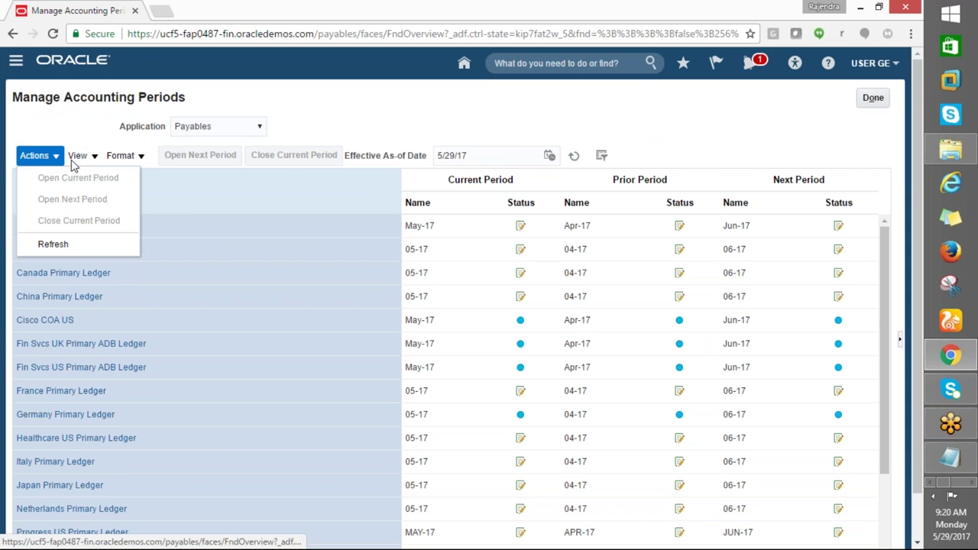
left_click(122, 155)
left_click(353, 109)
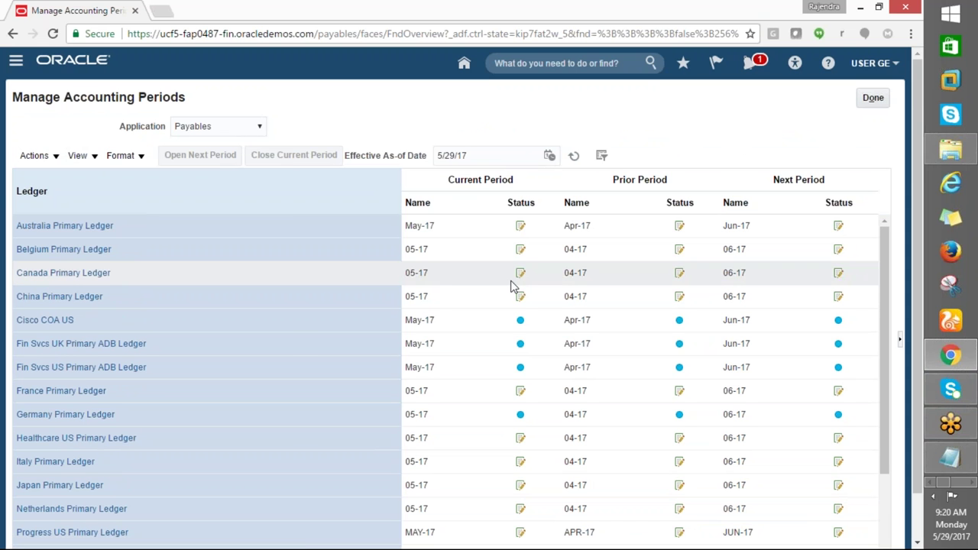
scroll(512, 287, "down", 2)
scroll(512, 287, "down", 2)
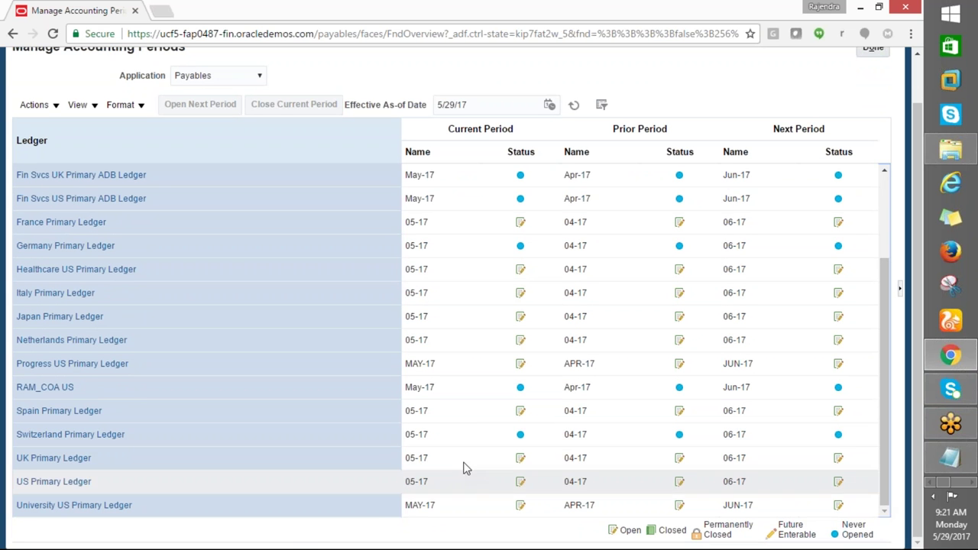
Open US Primary Ledger's period statuses and select period 01-17
left_click(218, 484)
left_click(55, 482)
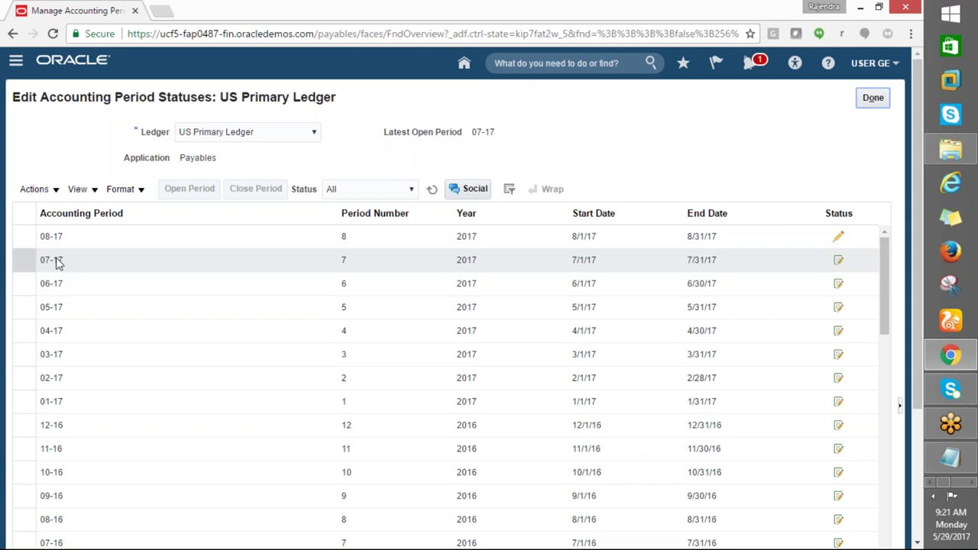
scroll(593, 459, "down", 3)
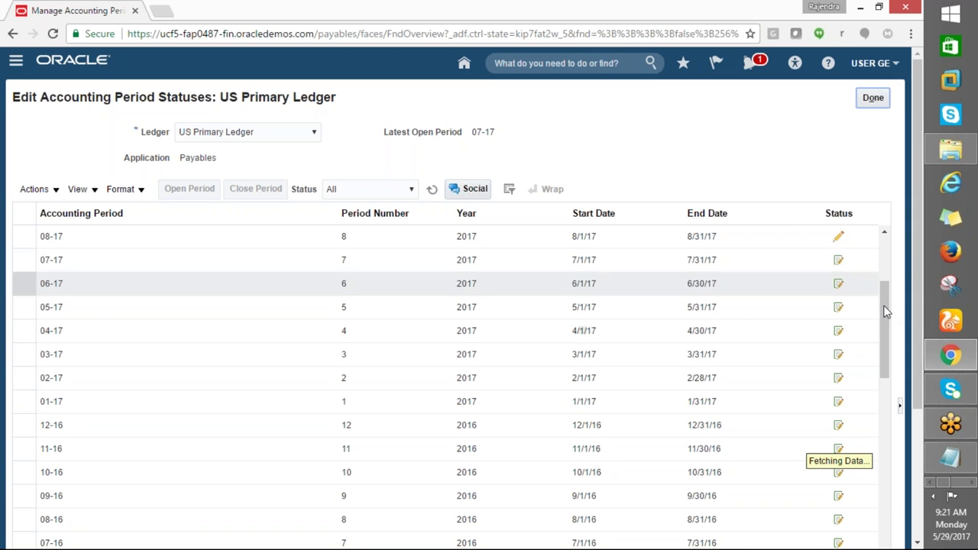
scroll(917, 364, "down", 2)
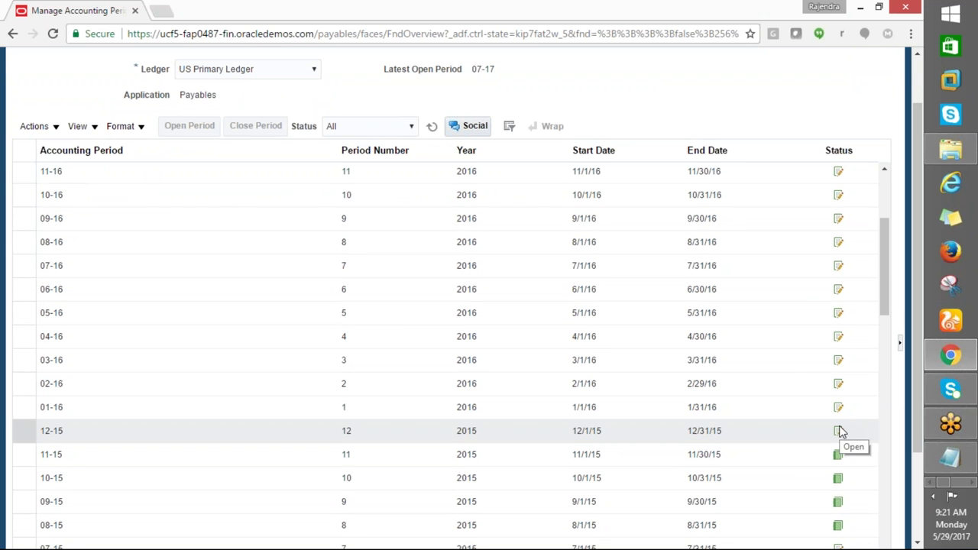
scroll(841, 382, "up", 1)
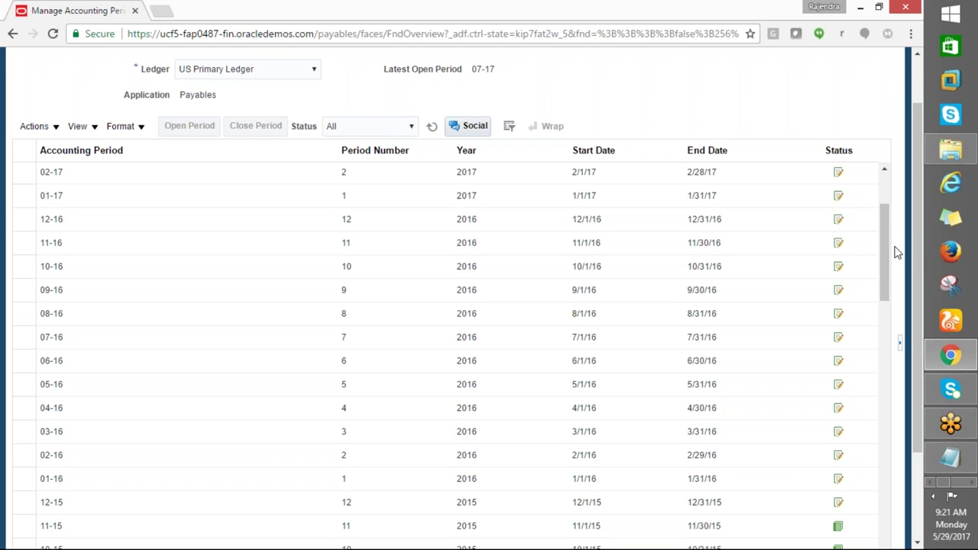
left_click_drag(917, 235, 914, 223)
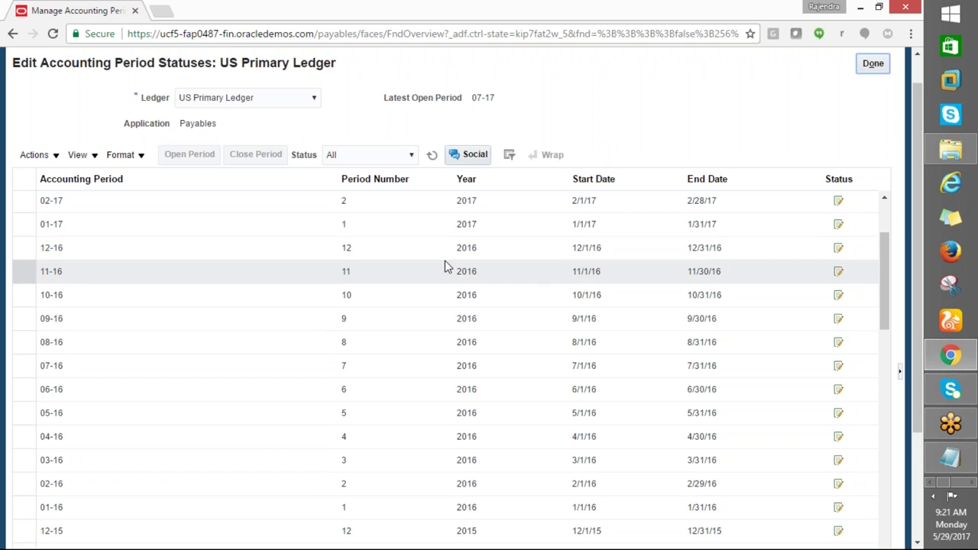
left_click(840, 229)
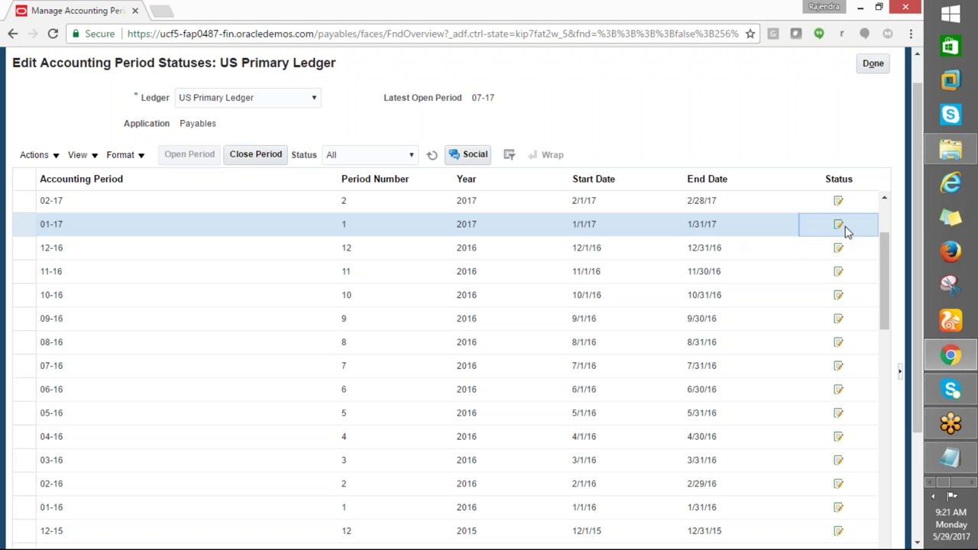
Close Payables period 01-17 and open period 08-17 for US Primary Ledger
left_click(239, 156)
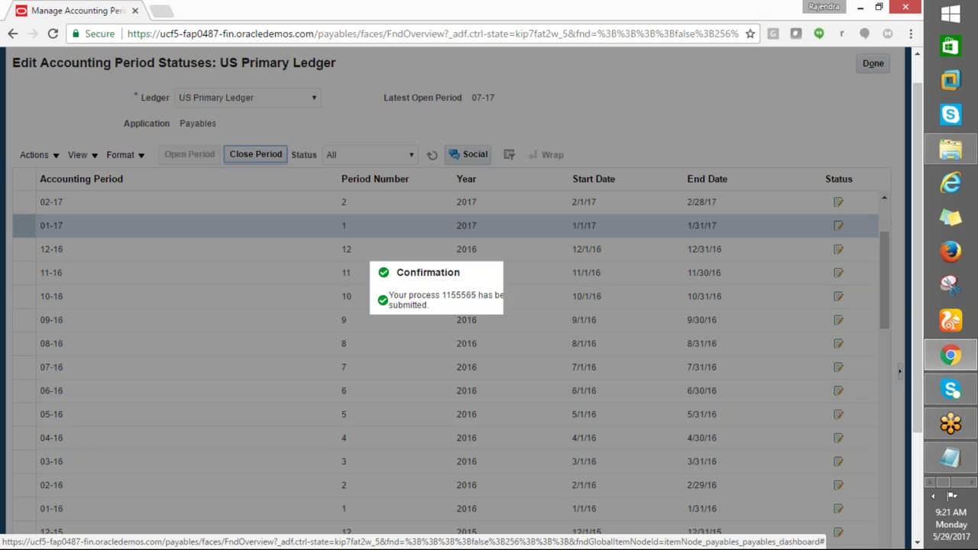
left_click(530, 333)
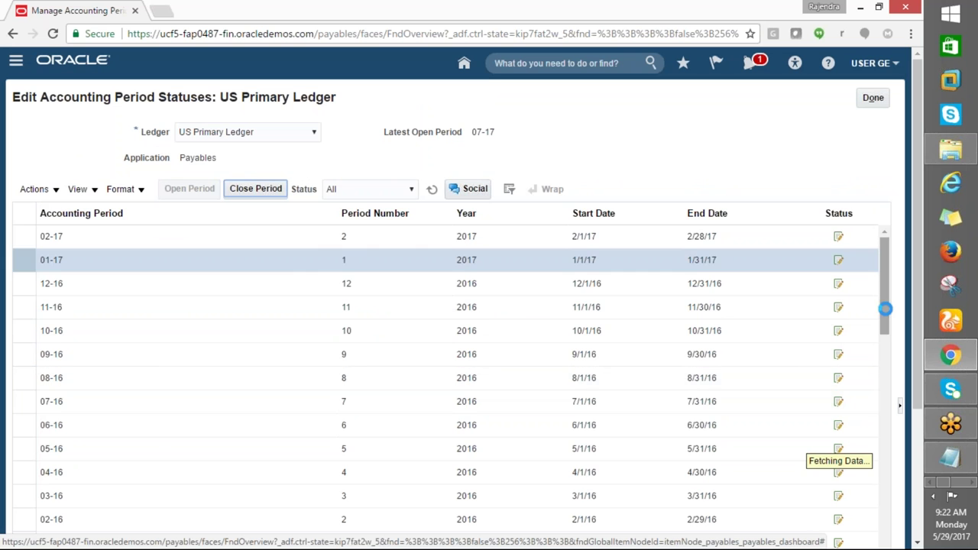
left_click(837, 240)
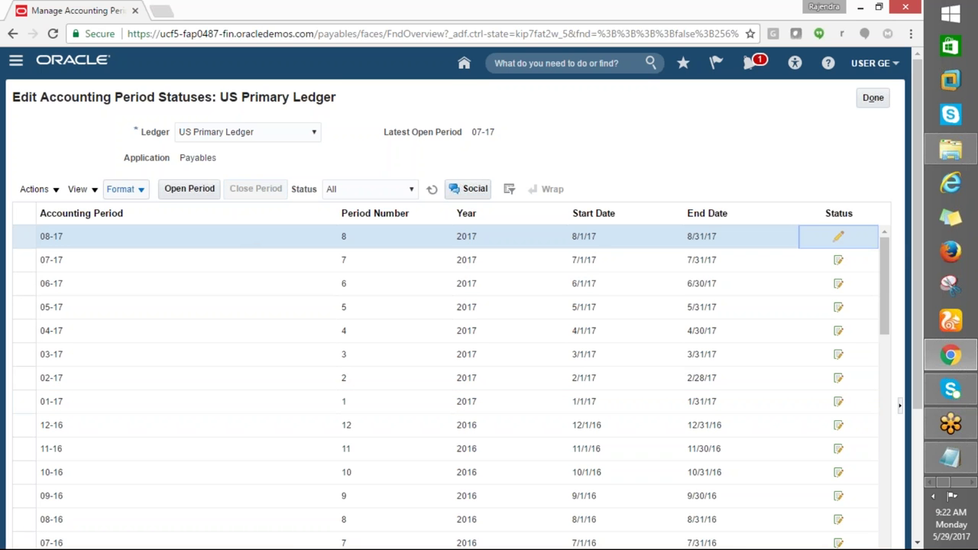
left_click(189, 192)
left_click(190, 191)
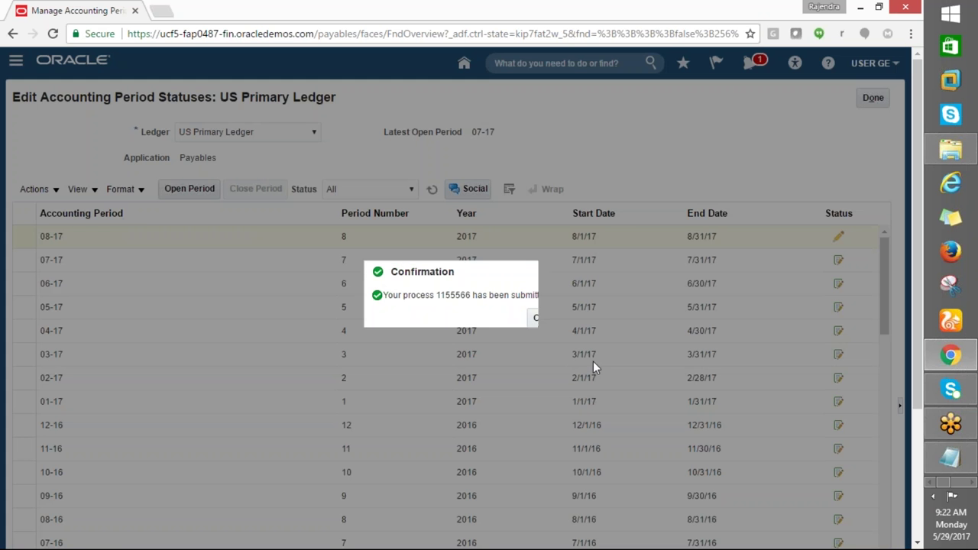
left_click(538, 318)
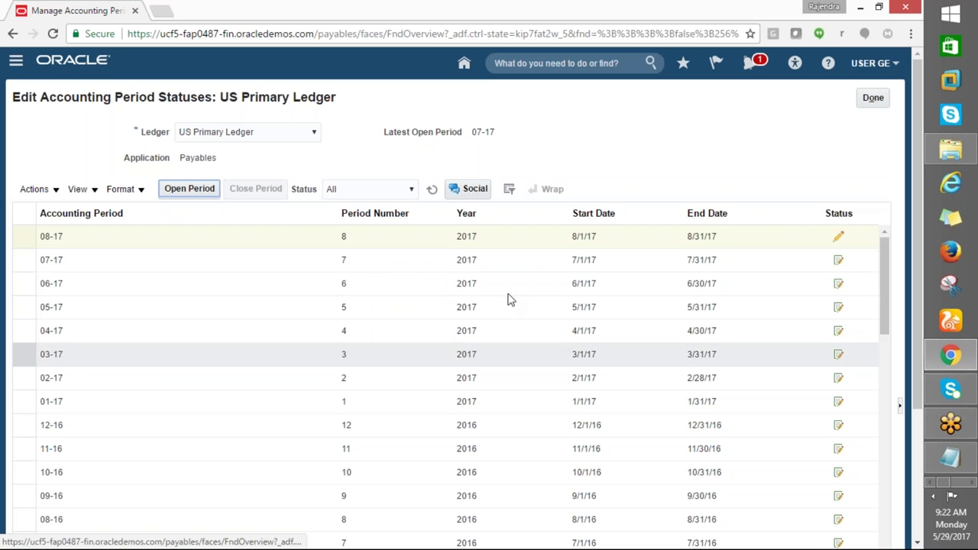
left_click(15, 60)
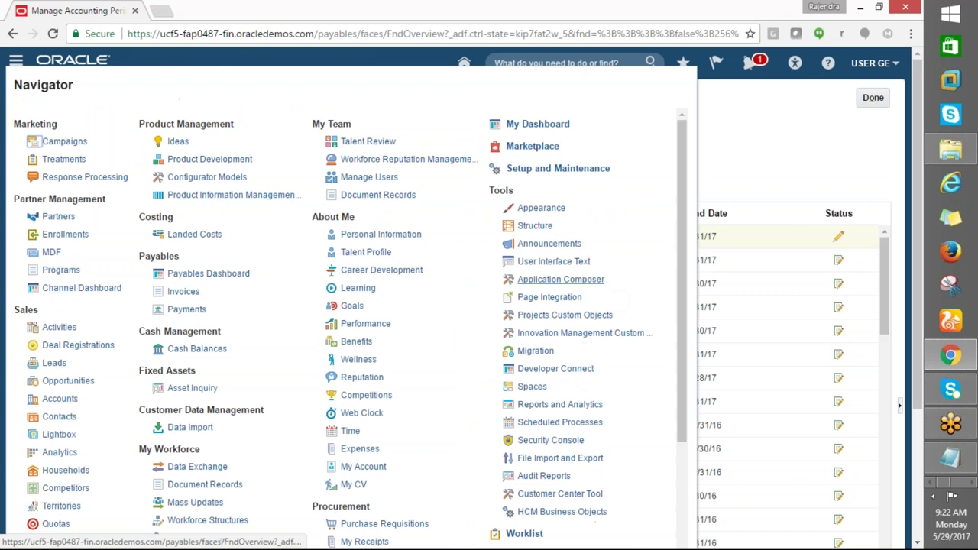
Check Scheduled Processes, then reopen Manage Accounting Periods from the Payables Invoices tasks
left_click(556, 424)
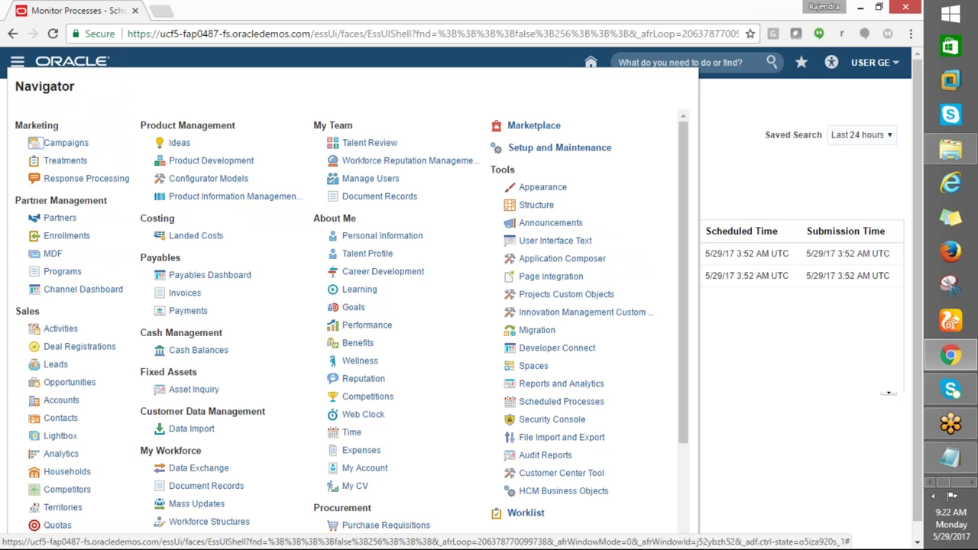
left_click(185, 295)
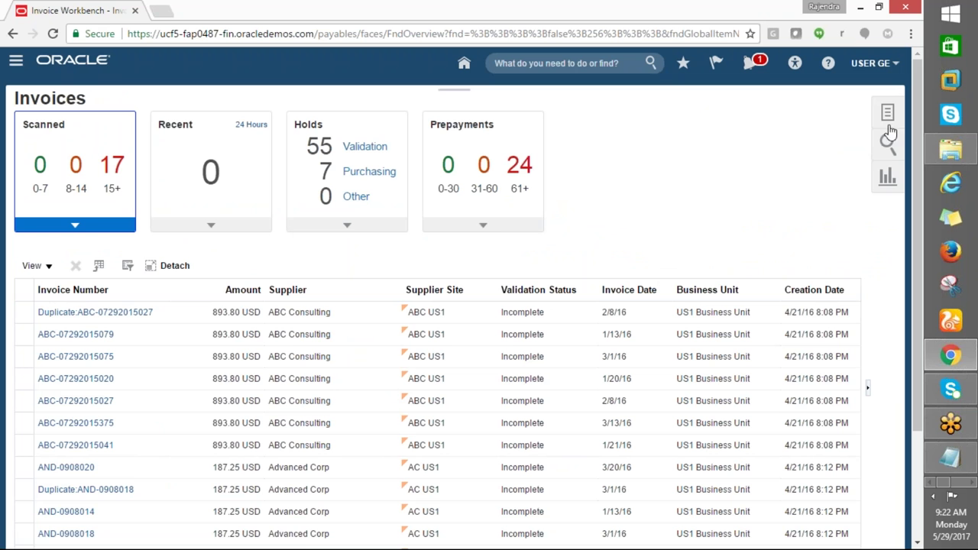
left_click(887, 112)
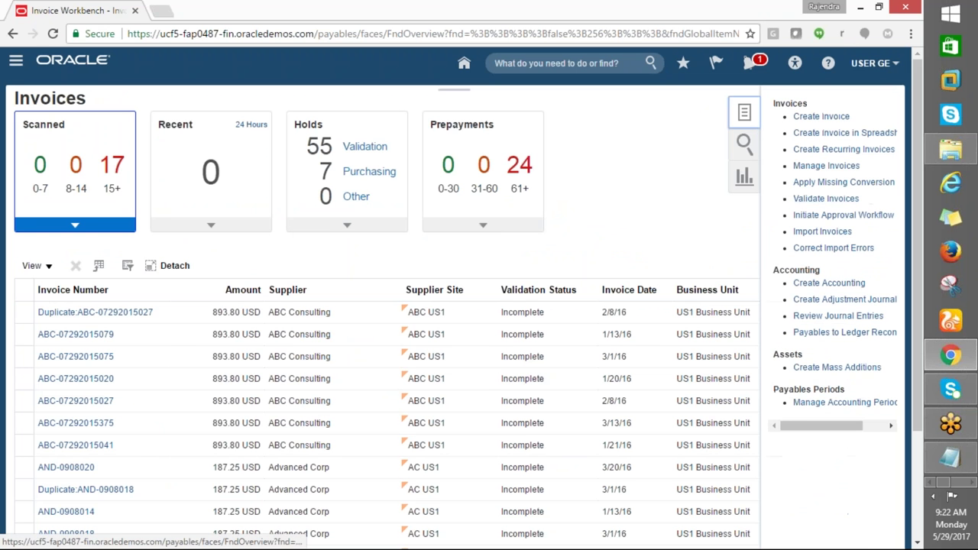
left_click(807, 404)
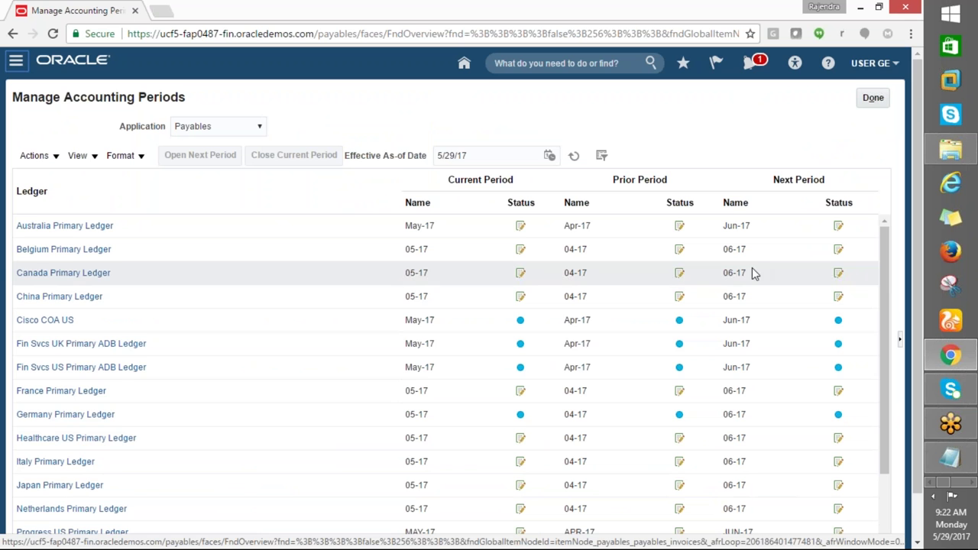
Confirm US Primary Ledger shows 01-17 closed and 08-17 latest open, then finish
scroll(280, 476, "down", 3)
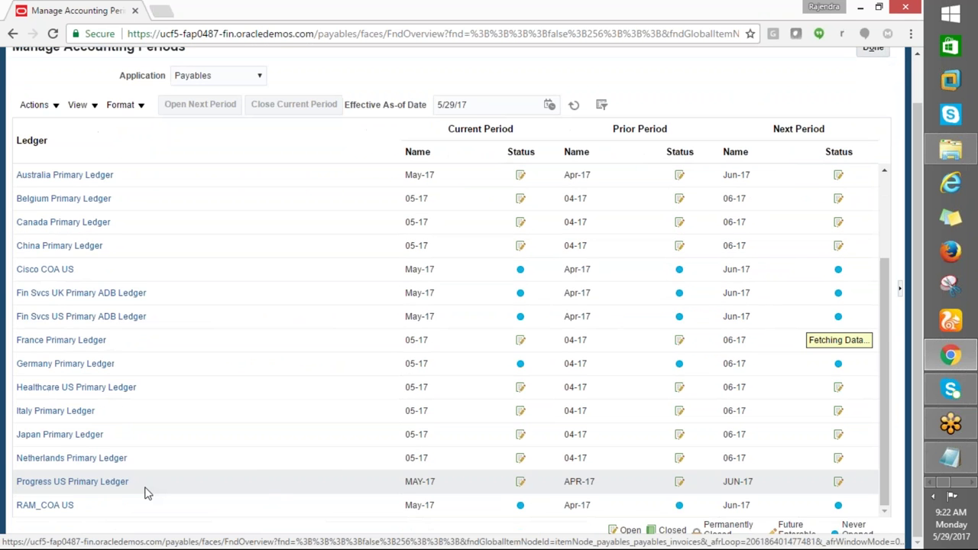
scroll(139, 479, "down", 3)
left_click(57, 481)
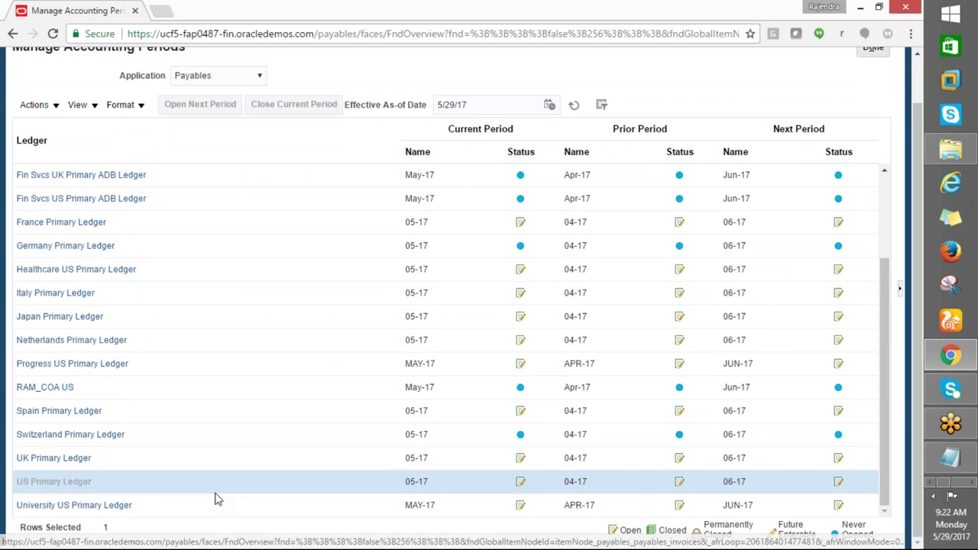
left_click(679, 481)
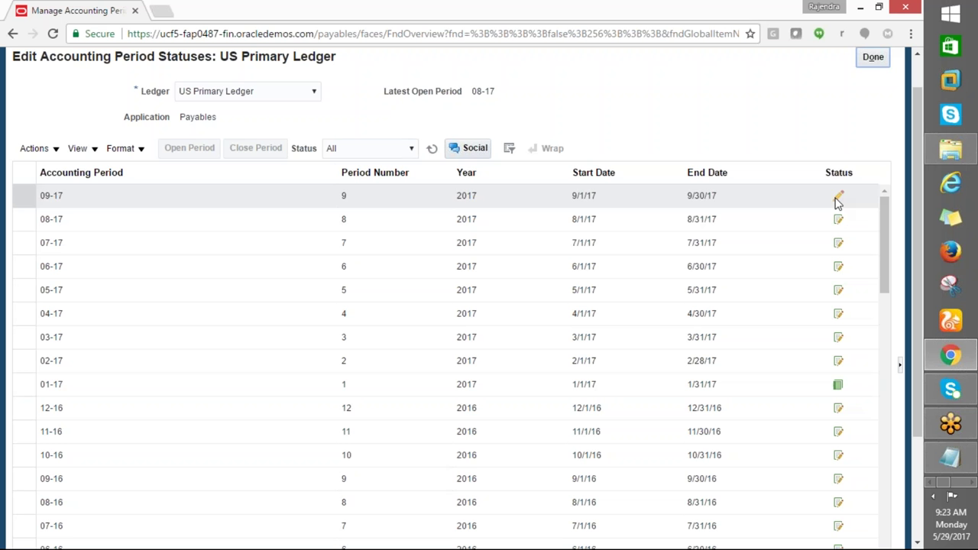
left_click(871, 59)
key("alt+Tab")
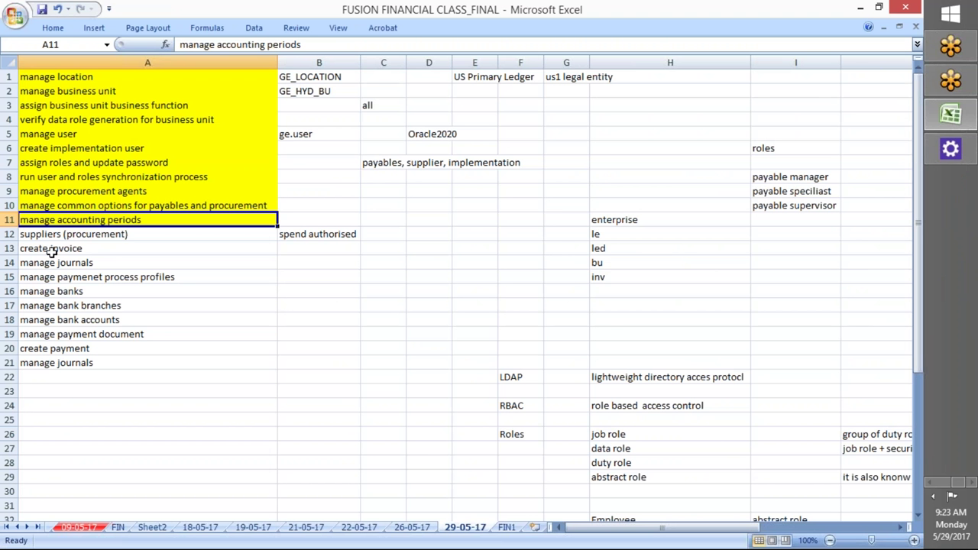
Mark the suppliers step in the notes, leave accounting periods, and open Procurement Suppliers
left_click(52, 236)
key("alt+Tab")
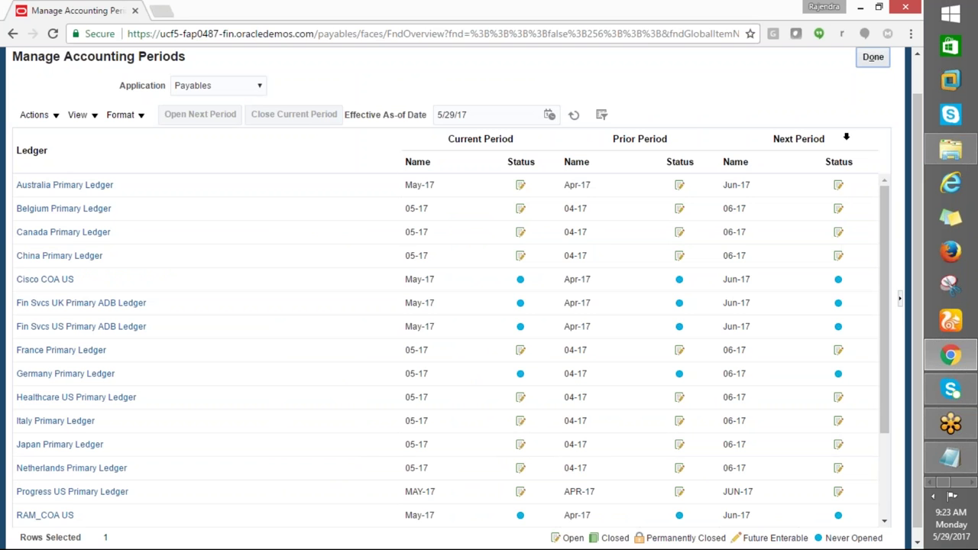
left_click(870, 63)
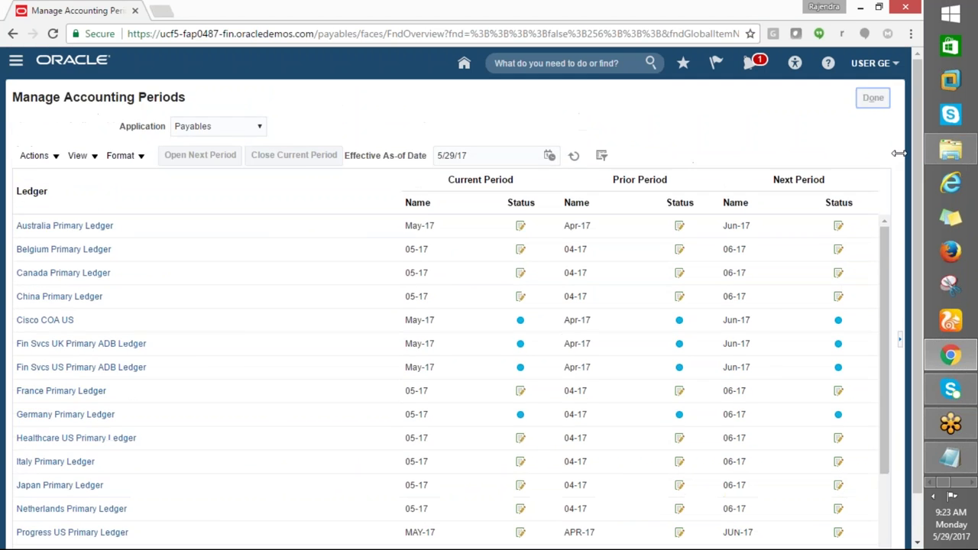
left_click(15, 60)
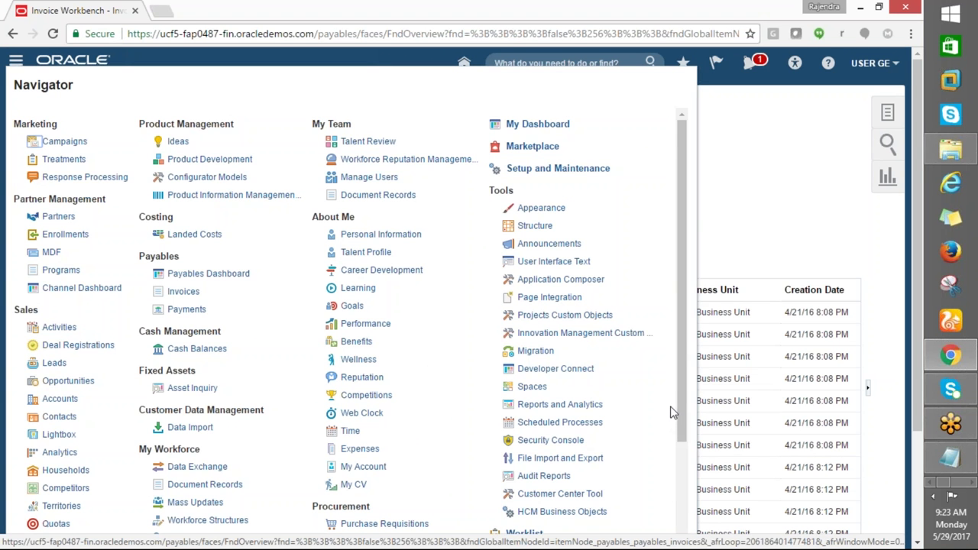
left_click_drag(679, 372, 672, 459)
left_click(360, 438)
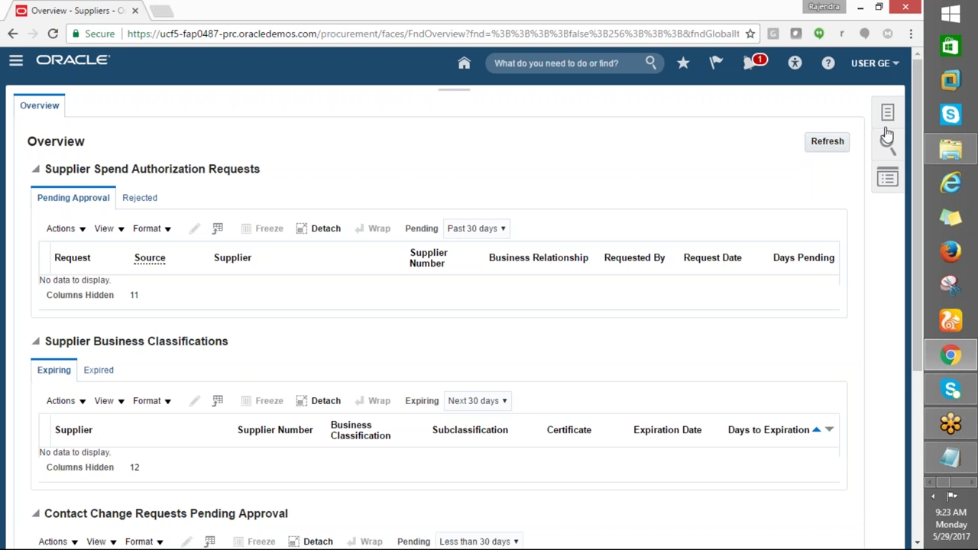
Start the Create Supplier task from the Suppliers Tasks panel
left_click(887, 112)
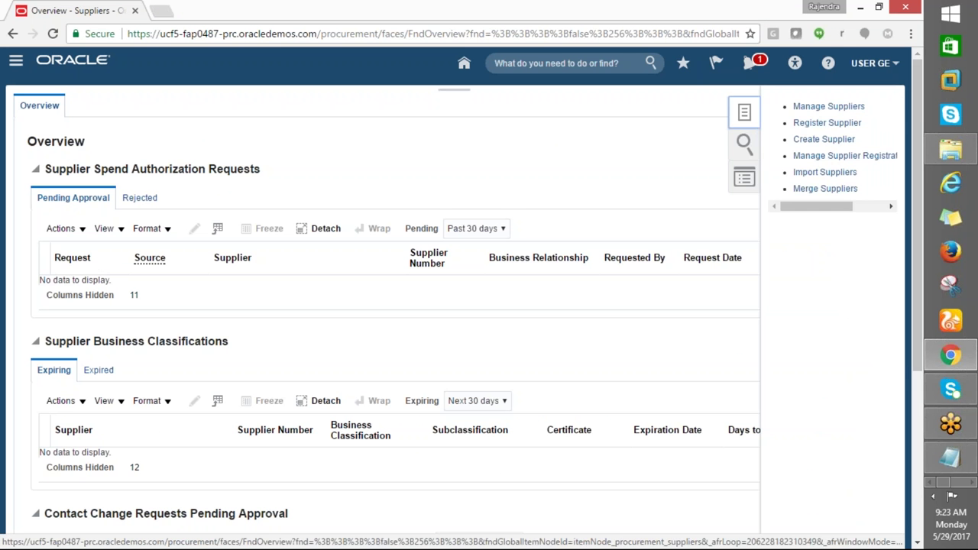
left_click(810, 142)
key("alt+Tab")
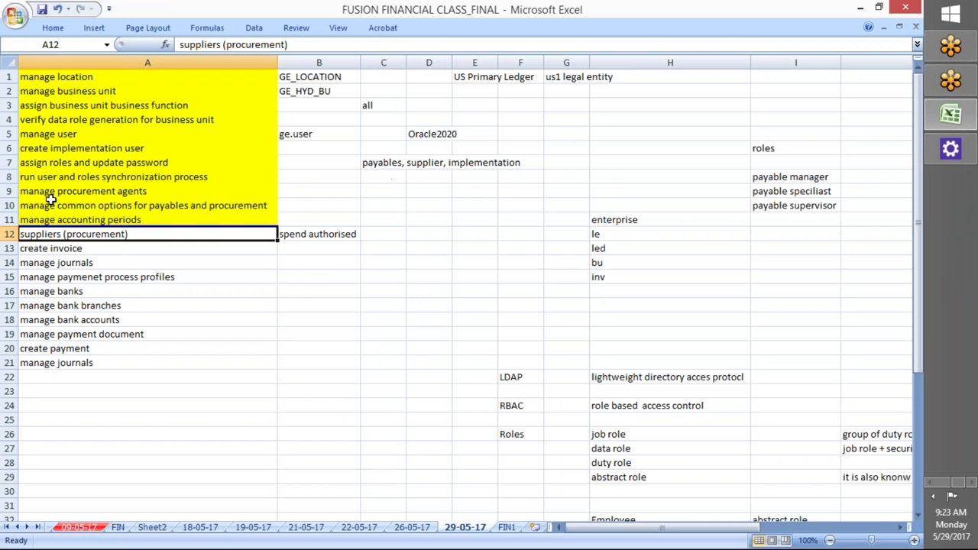
left_click(53, 28)
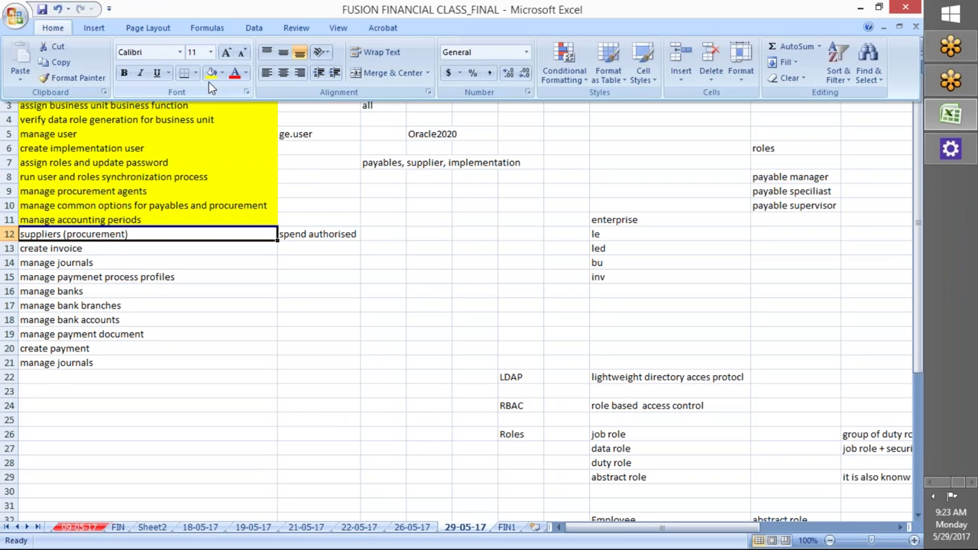
left_click(192, 175)
key("alt+Tab")
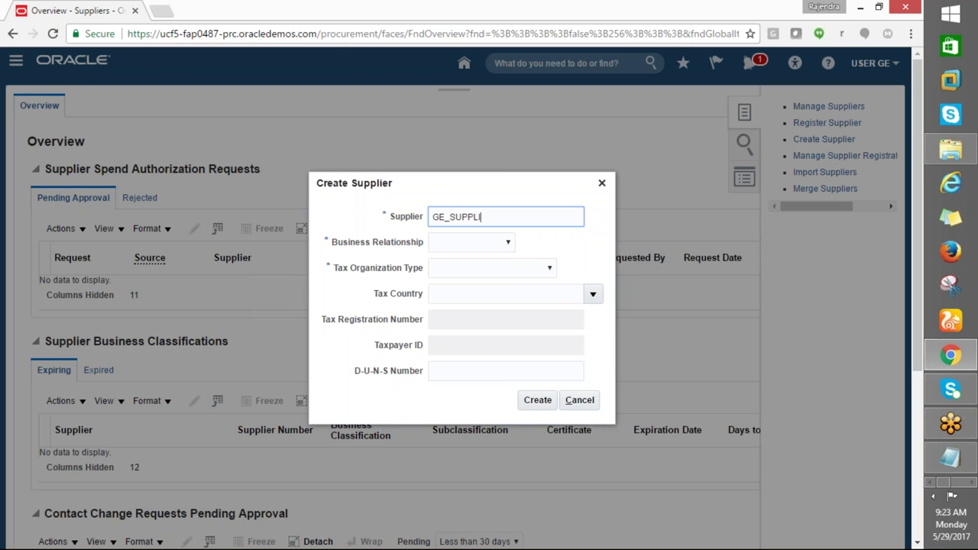
Create supplier GE_SUPPLIER with Spend Authorized relationship and Corporation tax organization type
type("ER")
key("Tab")
left_click(507, 243)
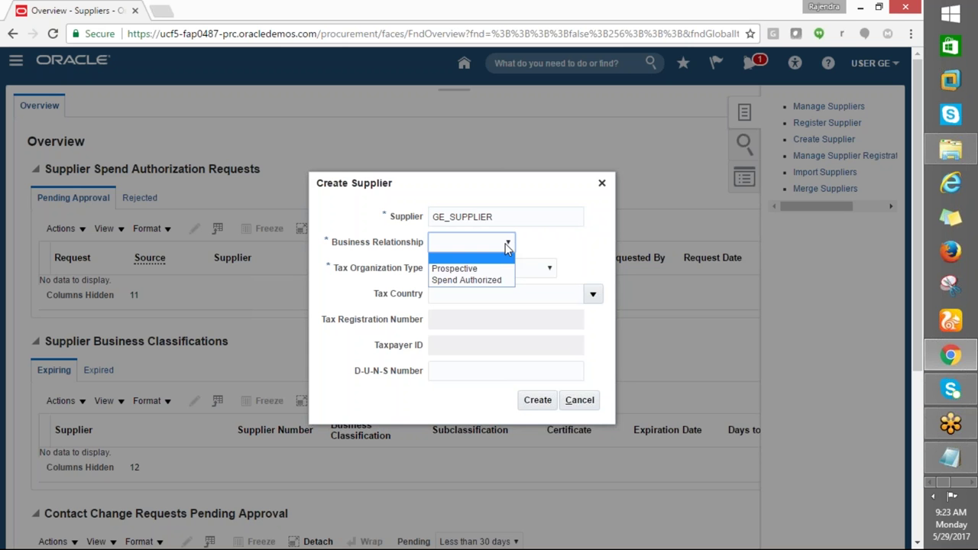
left_click(466, 280)
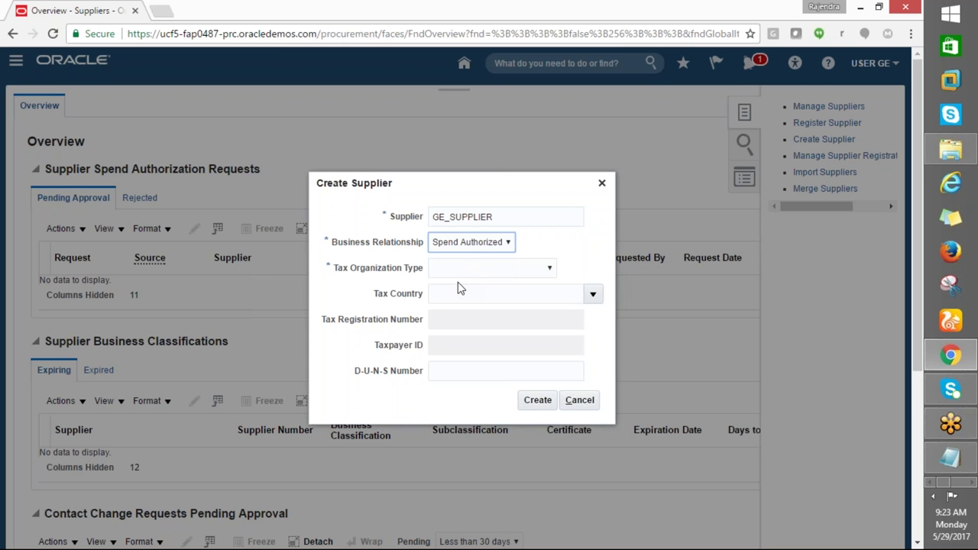
left_click(539, 270)
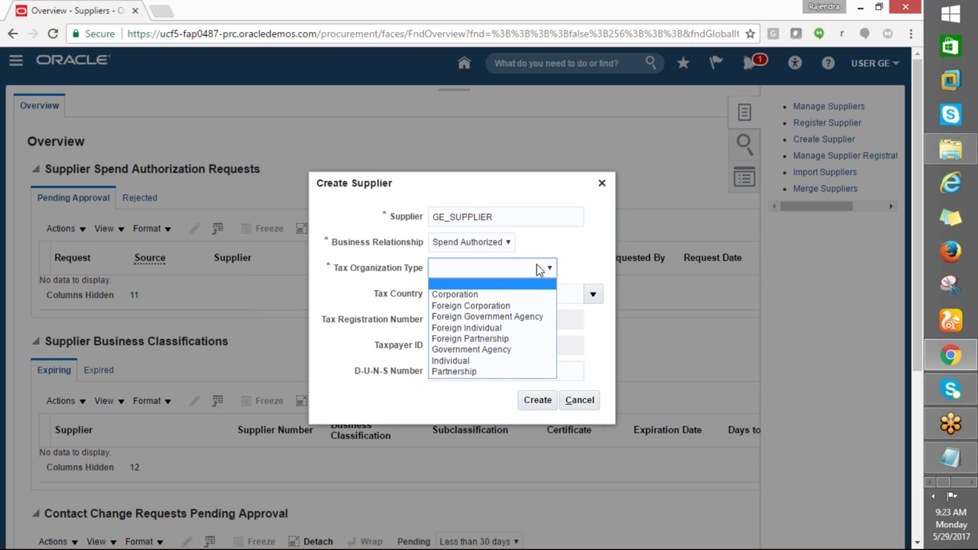
left_click(467, 295)
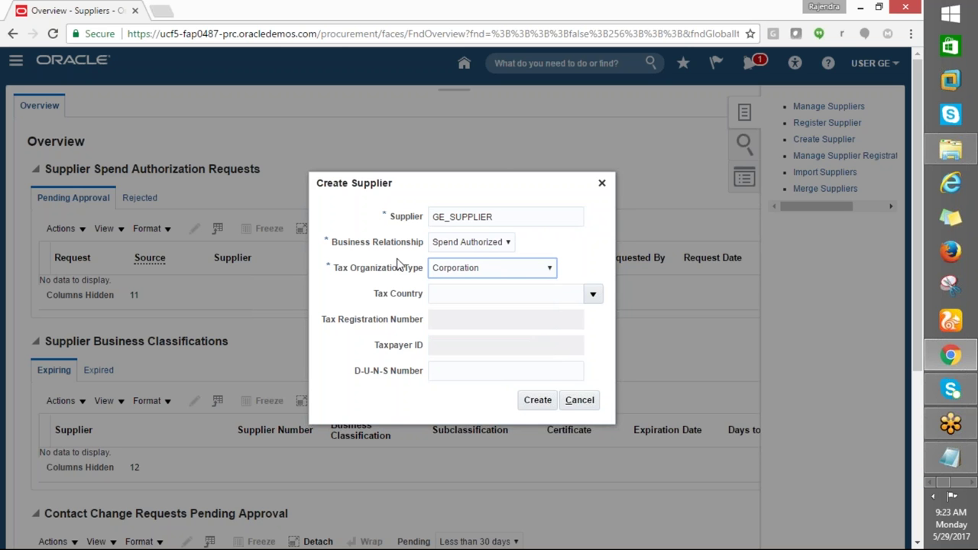
left_click(537, 402)
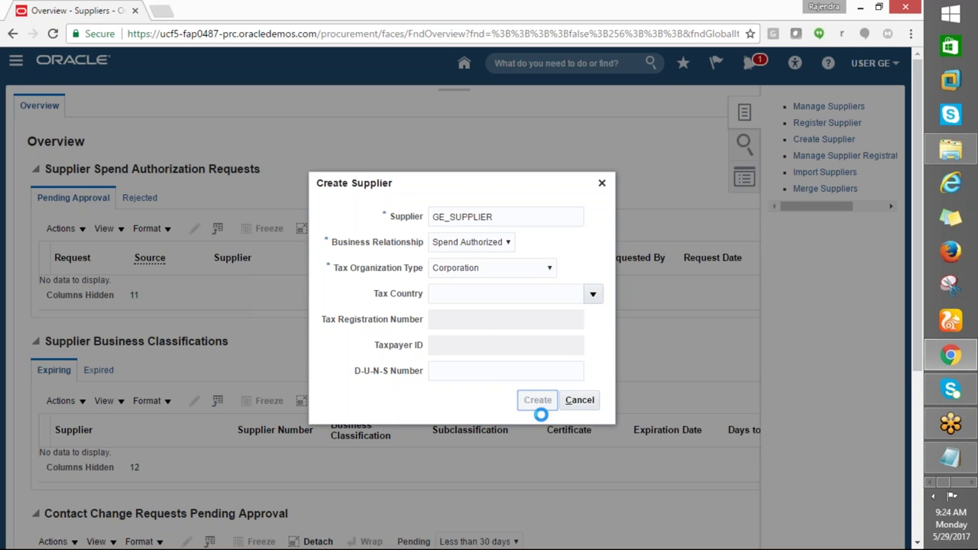
key("ctrl+super+Right")
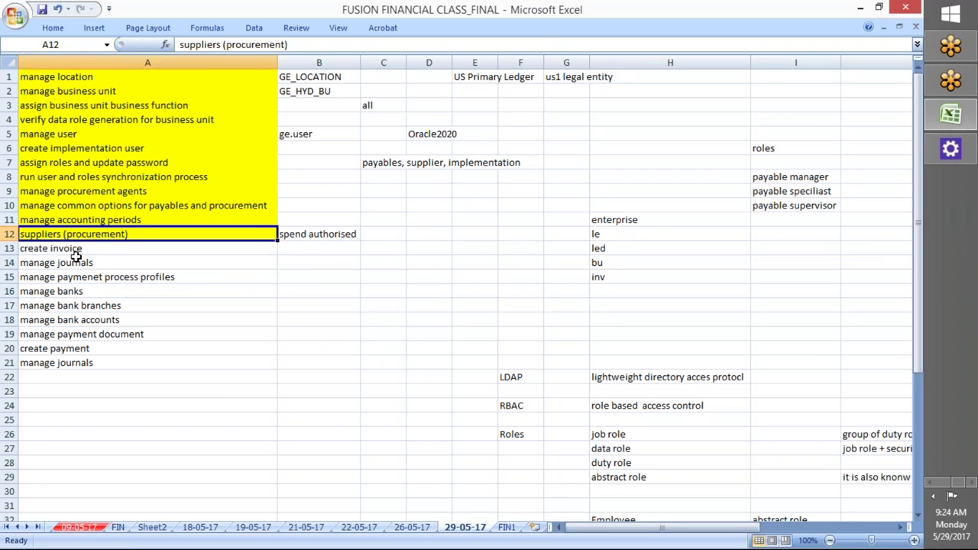
Review the create invoice (A13) and manage journals (A14) notes, then return to GE_SUPPLIER's edit page
left_click(76, 250)
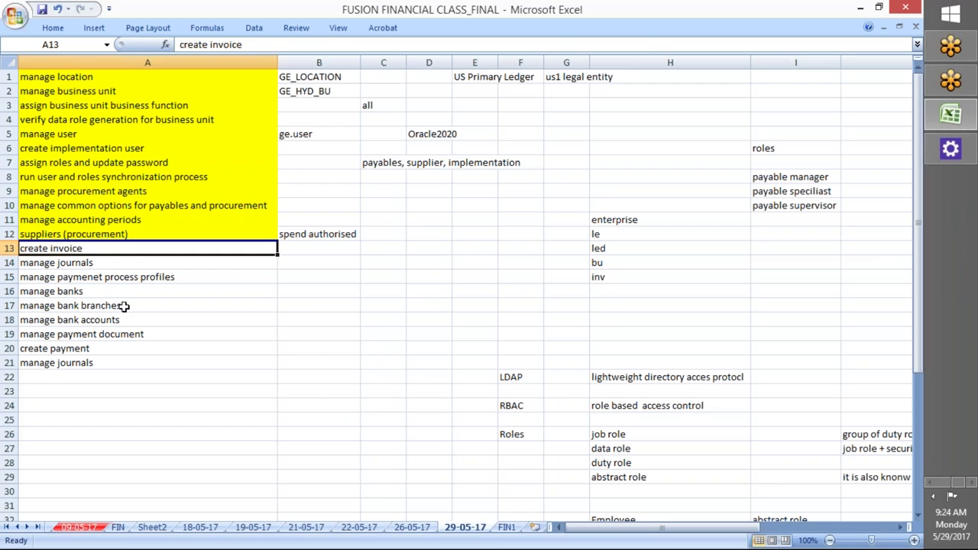
left_click(67, 267)
left_click(63, 252)
left_click(47, 266)
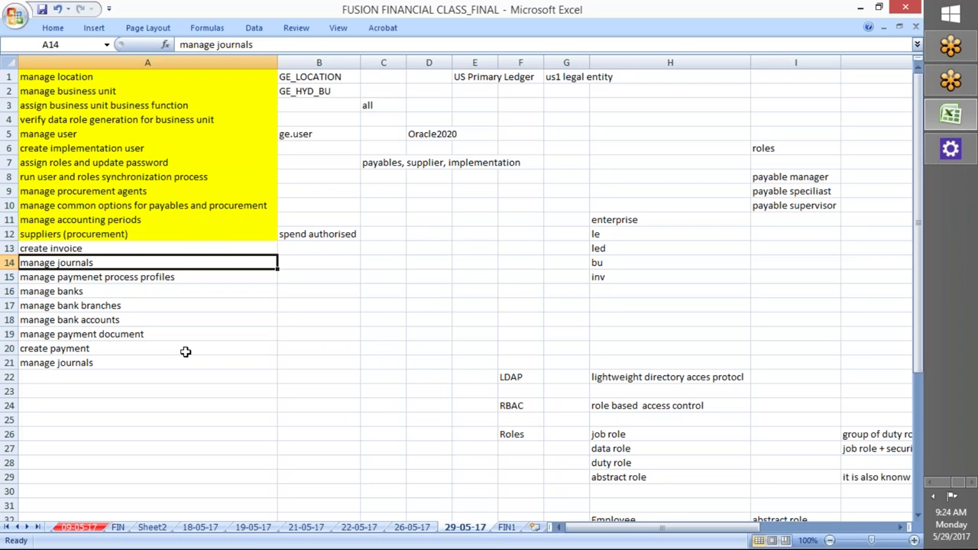
key("alt+Tab")
scroll(257, 351, "down", 1)
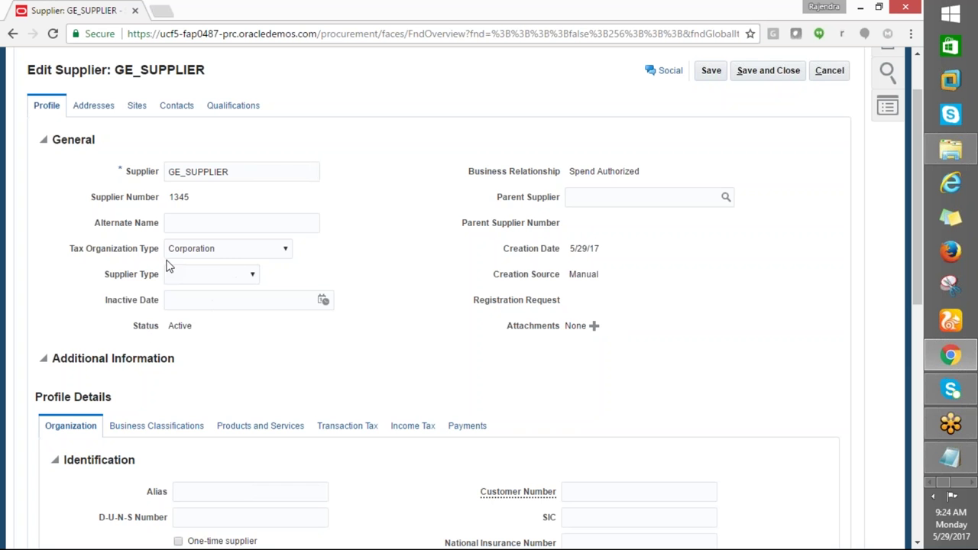
Scroll GE_SUPPLIER's profile and view its empty Business Classifications section
scroll(243, 388, "down", 2)
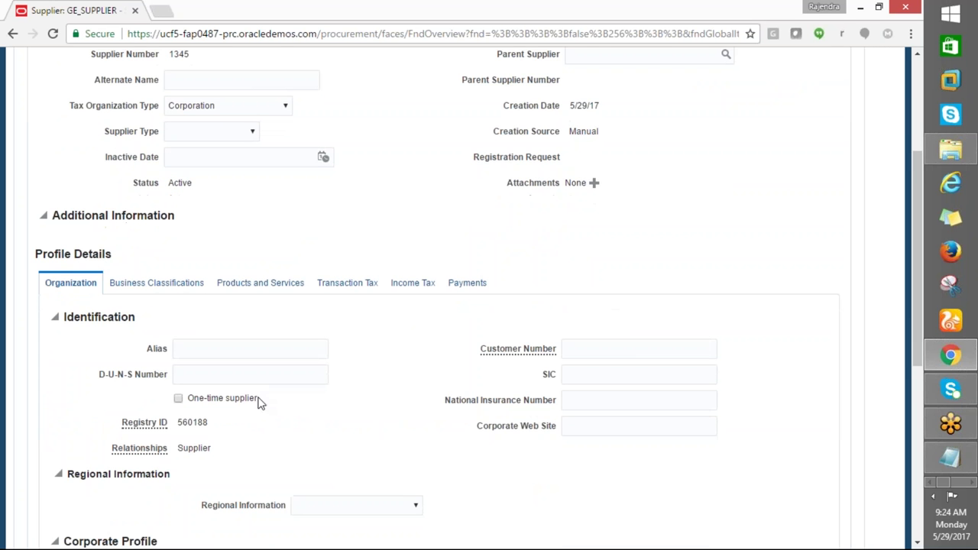
scroll(262, 406, "down", 1)
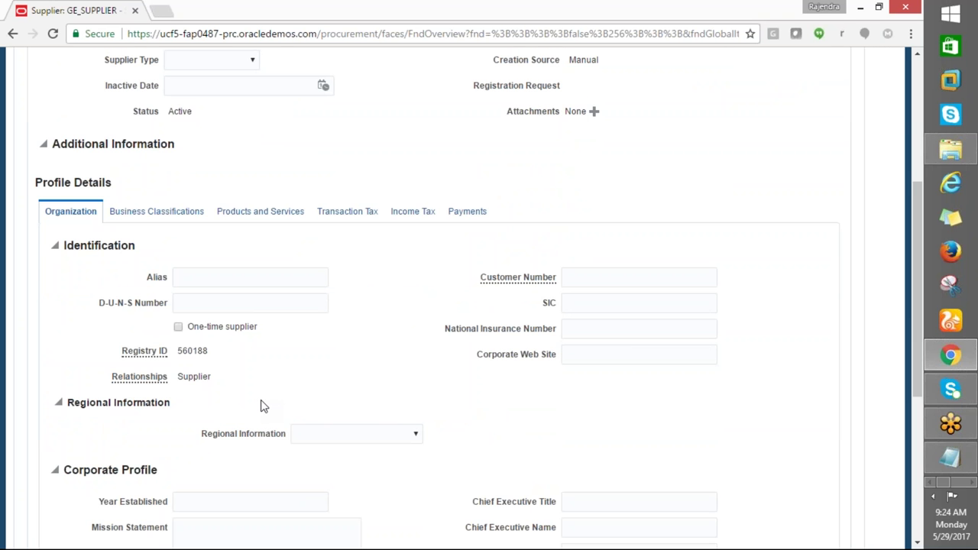
scroll(260, 405, "down", 5)
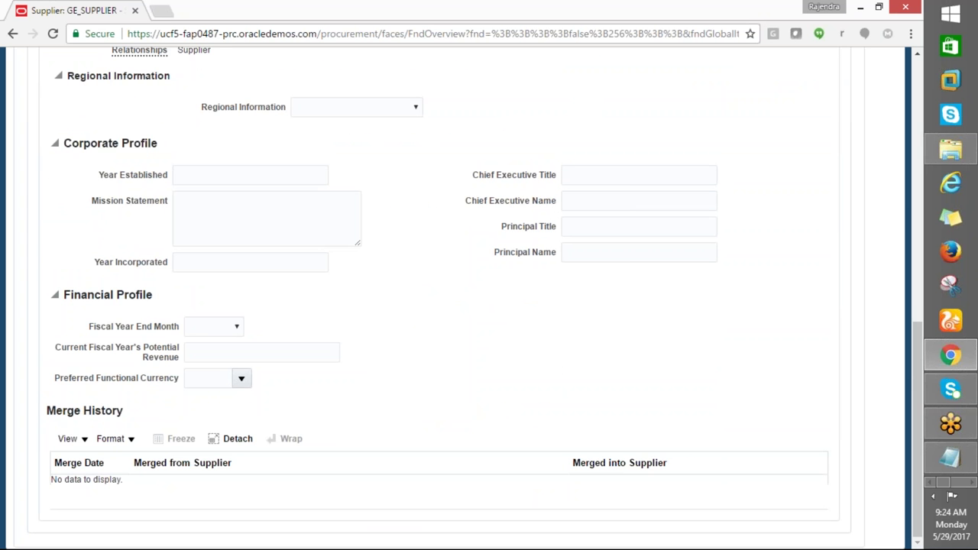
scroll(476, 297, "up", 3)
left_click(136, 107)
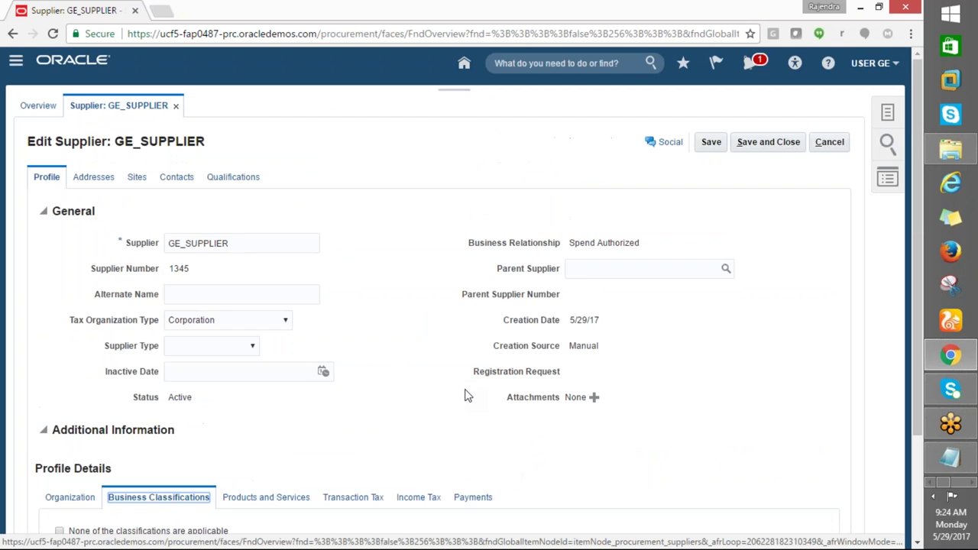
scroll(464, 398, "down", 2)
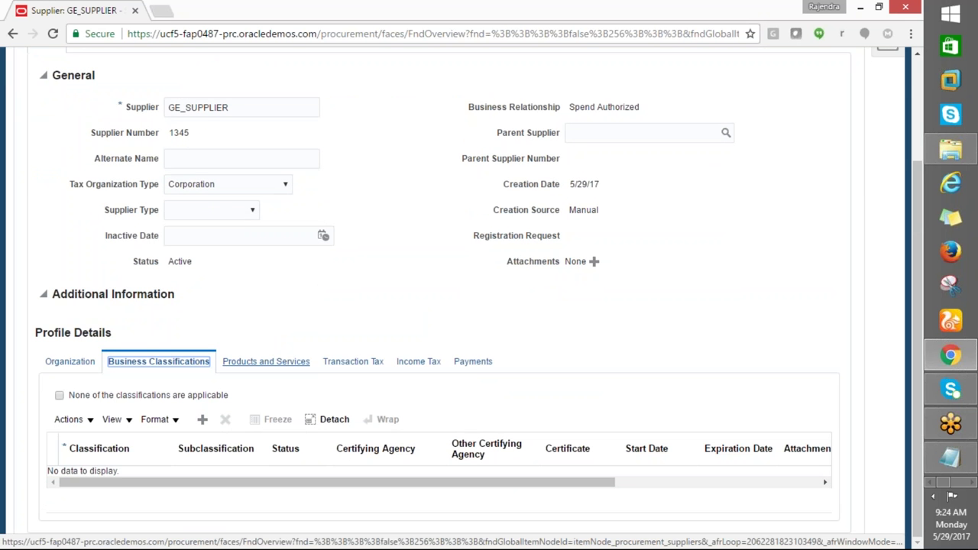
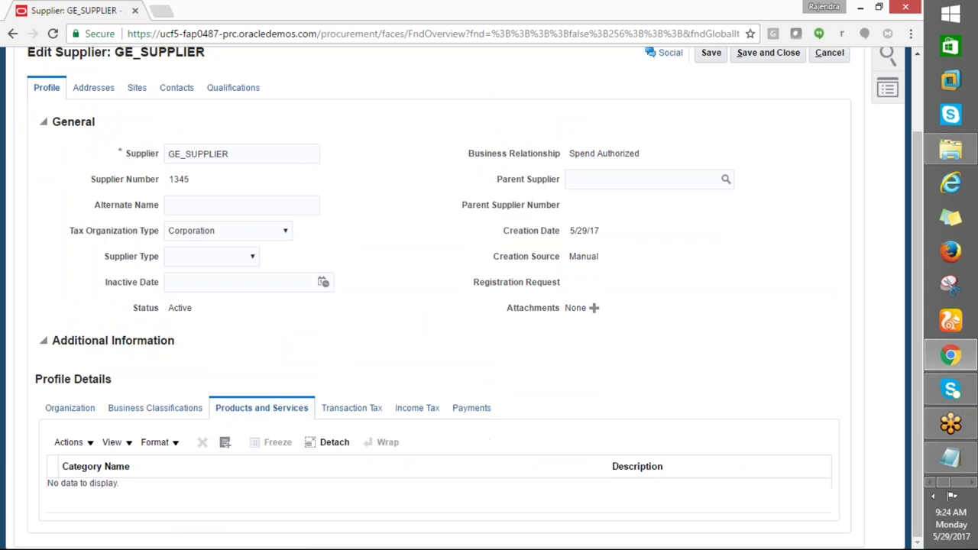
Review GE_SUPPLIER's payment methods on the Payments tab, then move to the Addresses tab
left_click(463, 407)
scroll(483, 494, "down", 3)
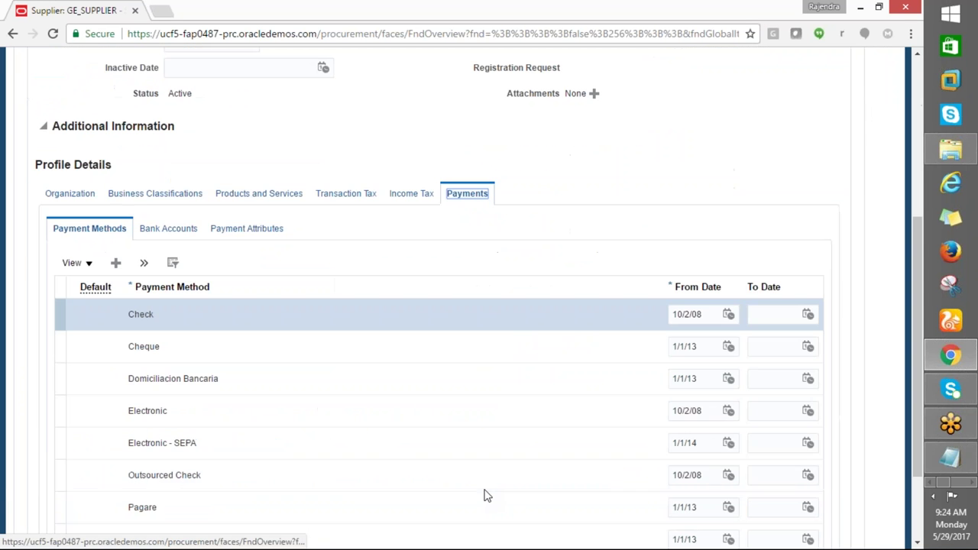
scroll(480, 493, "down", 1)
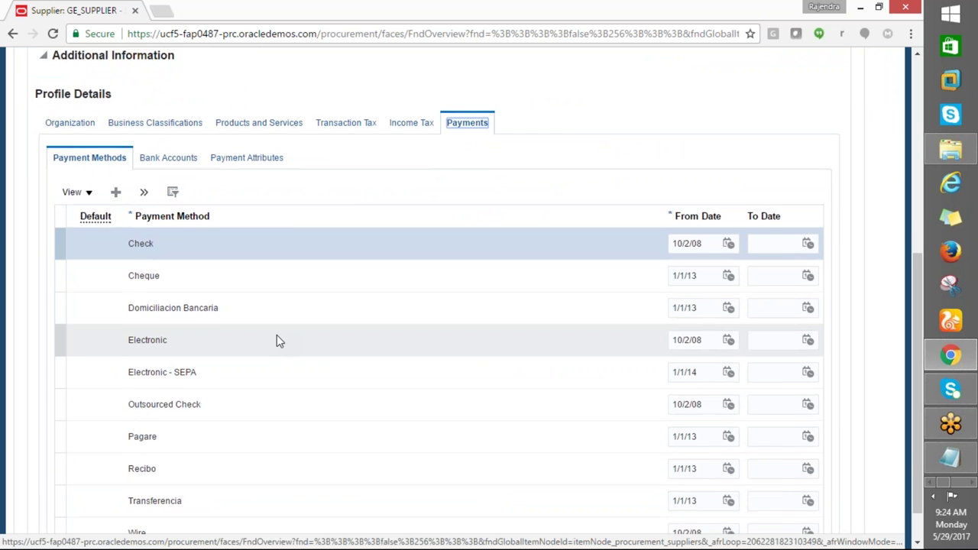
scroll(276, 340, "up", 1)
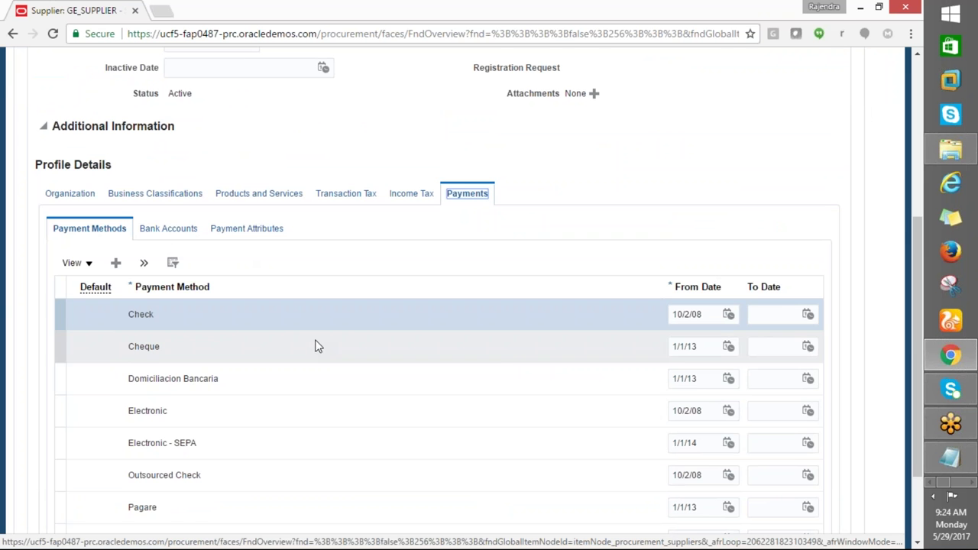
scroll(393, 450, "up", 4)
scroll(367, 471, "down", 2)
scroll(368, 474, "up", 2)
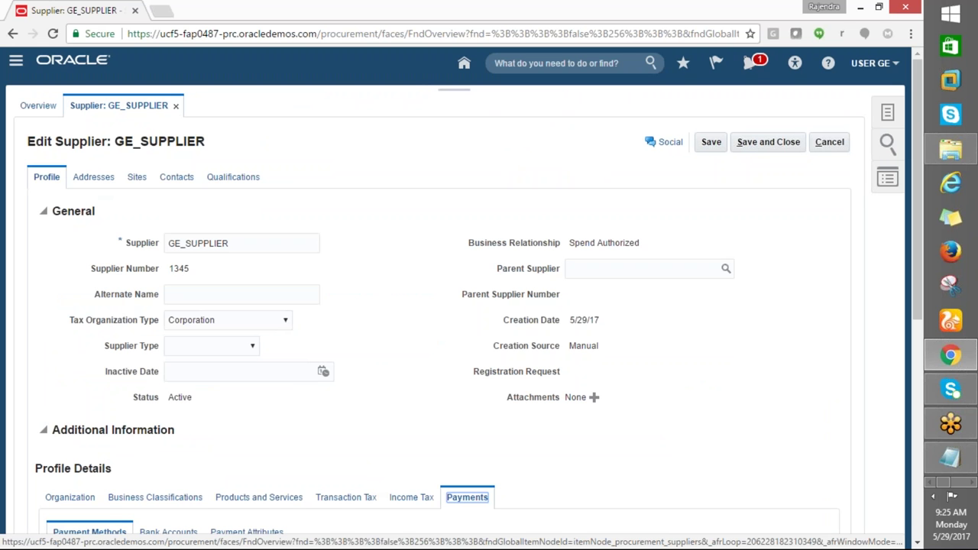
left_click(108, 181)
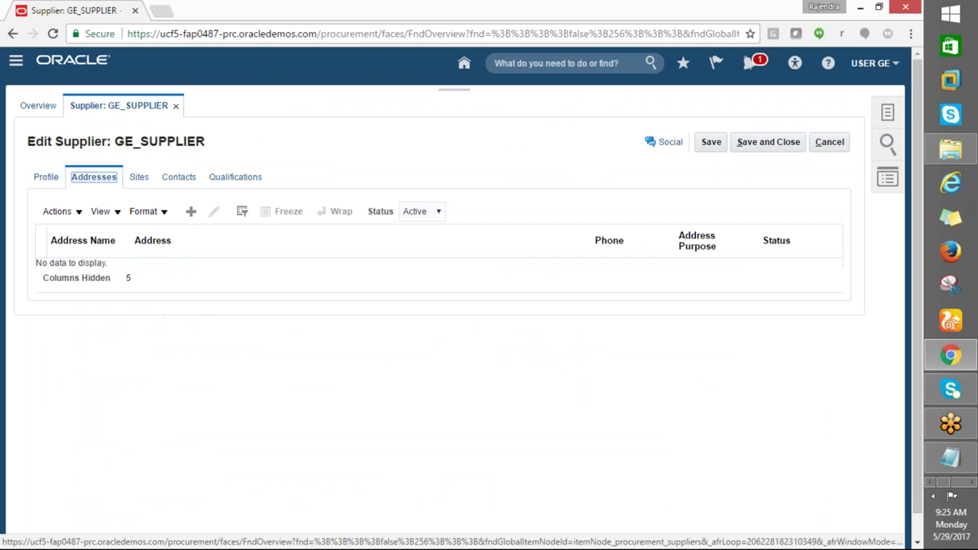
Start a new supplier address with Address Name GE_SUPPLIER
left_click(188, 213)
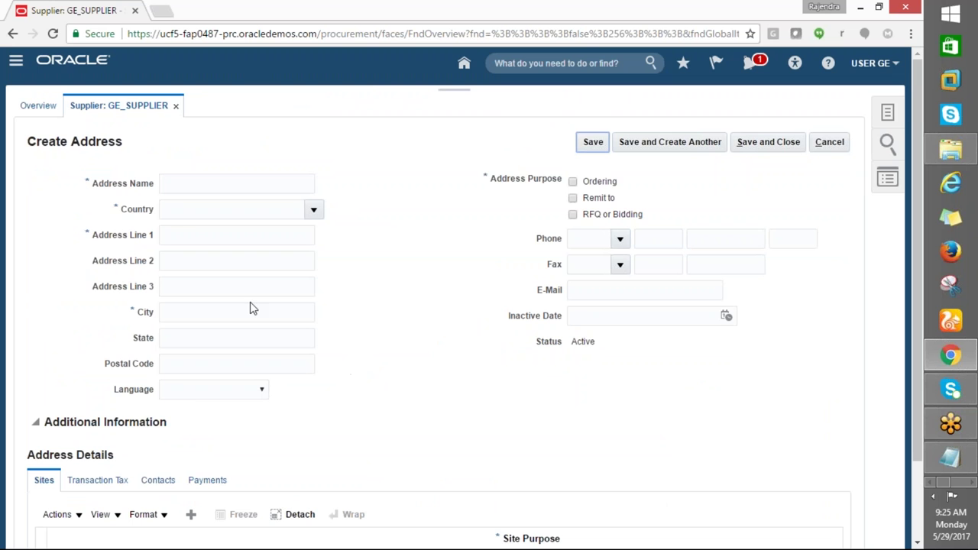
left_click(202, 180)
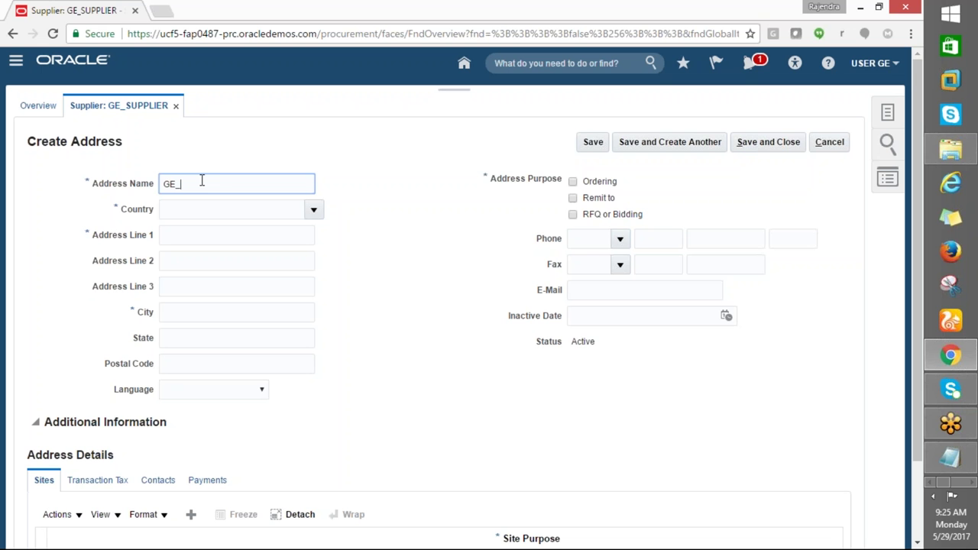
key("Tab")
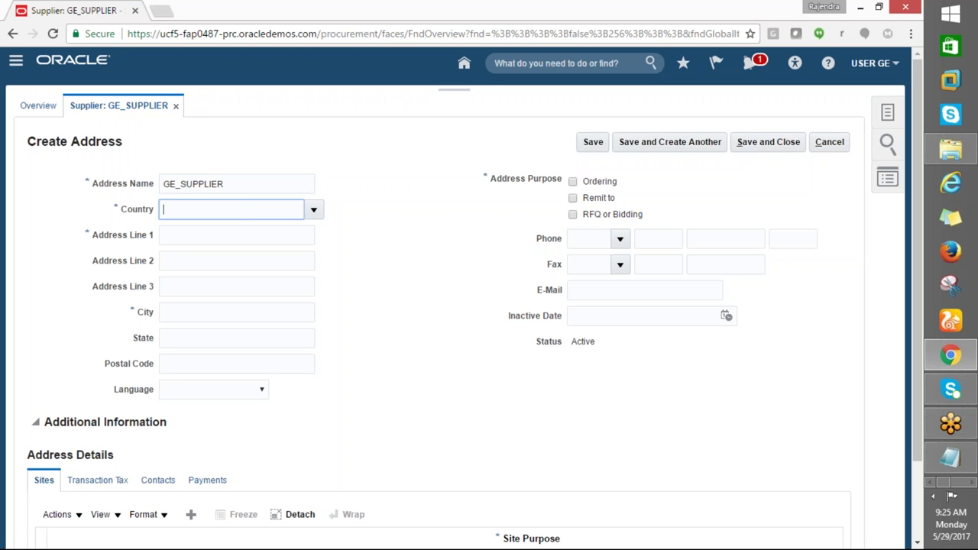
left_click(188, 314)
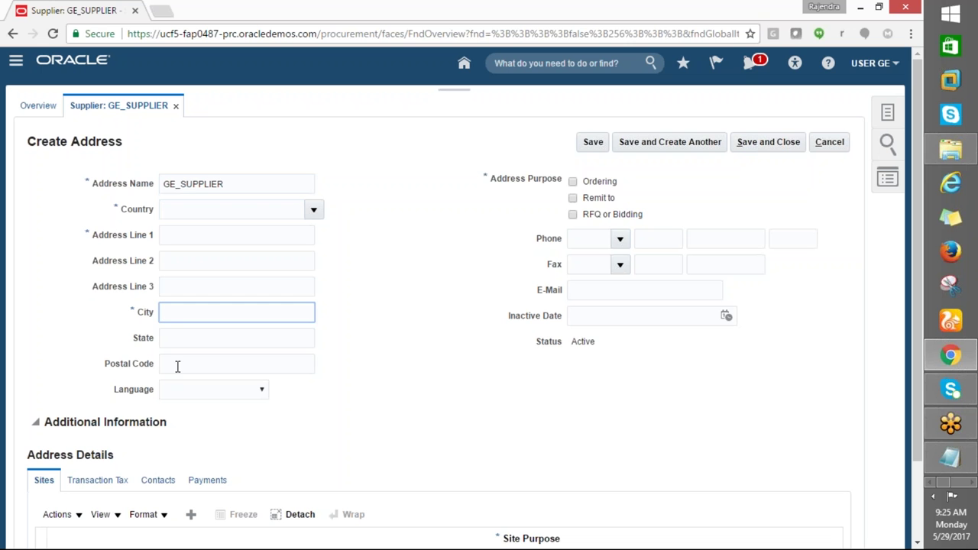
left_click(184, 363)
Set the new address's Country to United States
left_click(179, 217)
left_click(312, 212)
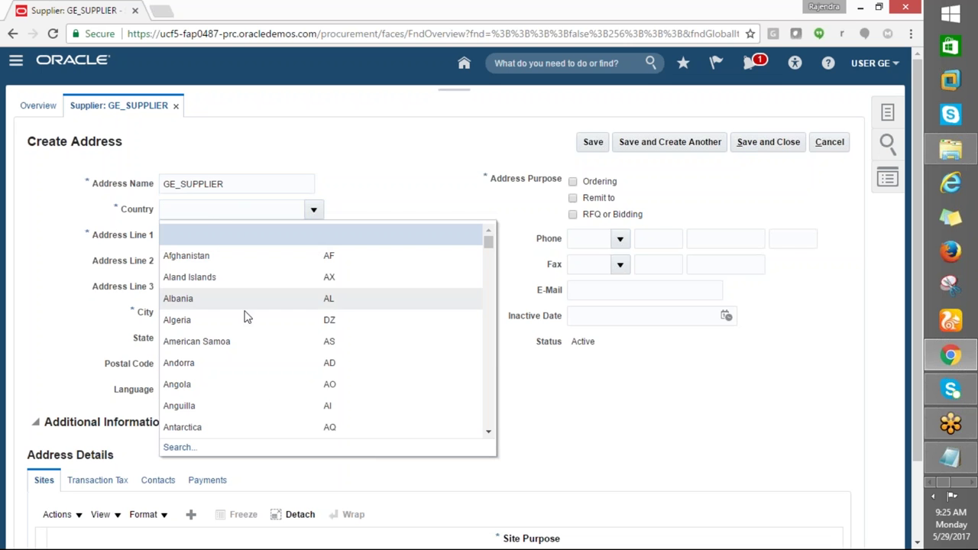
left_click(204, 214)
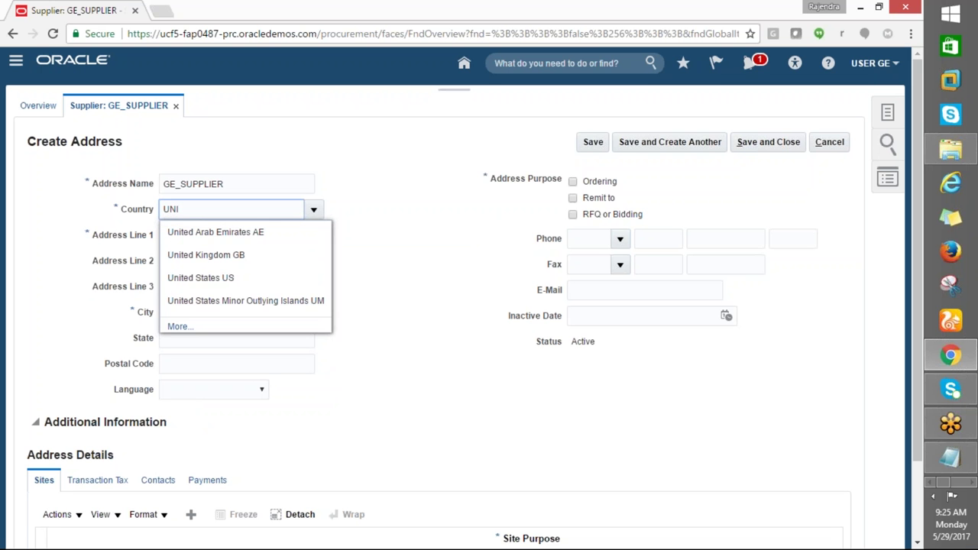
left_click(208, 276)
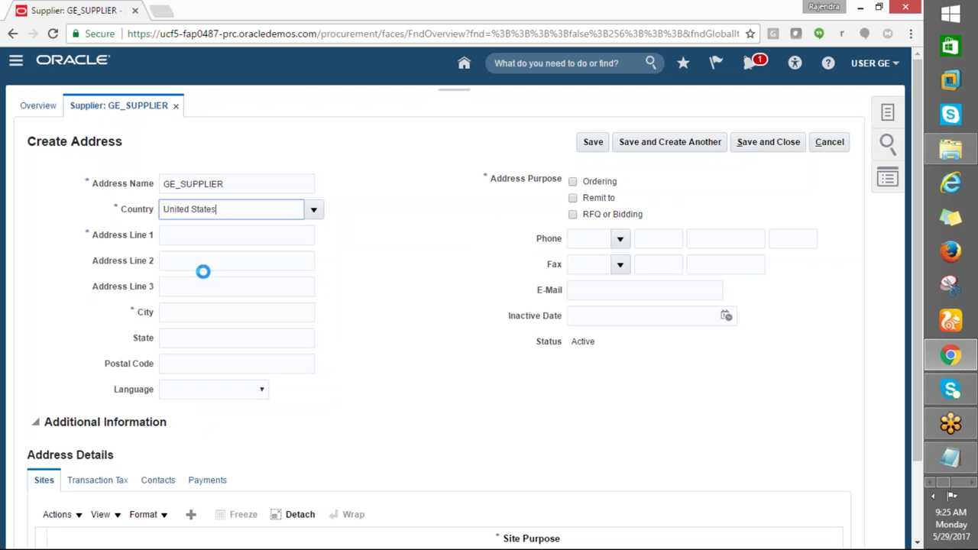
left_click(175, 314)
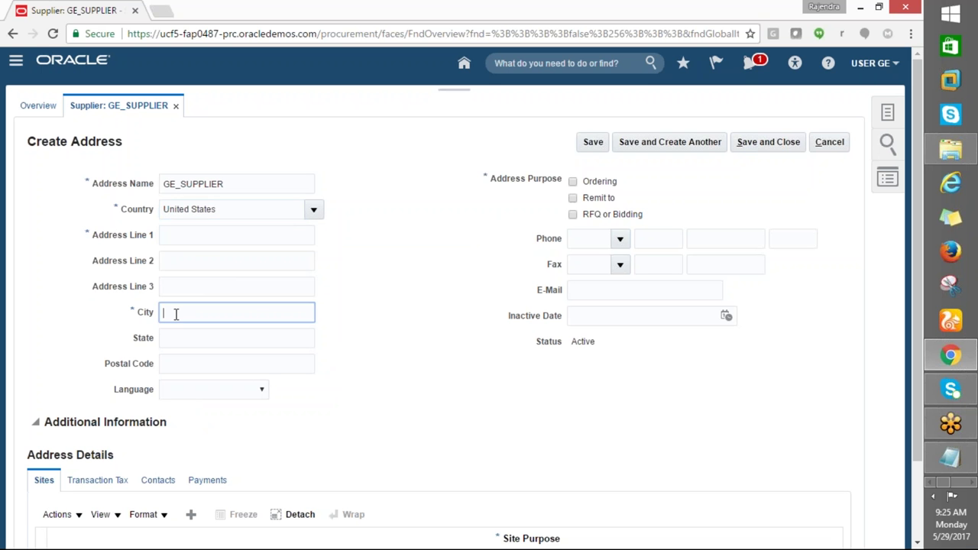
left_click(179, 243)
left_click(297, 340)
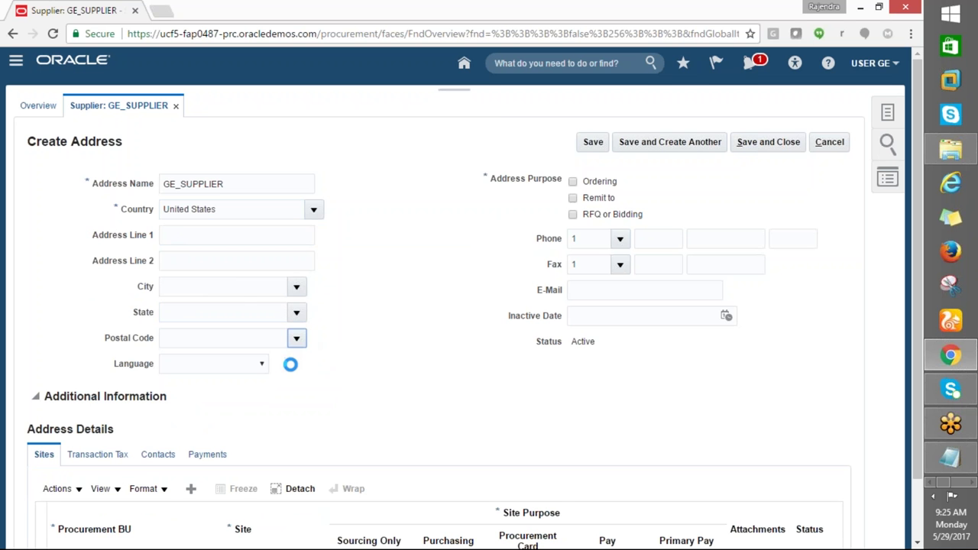
Enter postal code 10001 and pick the Manhattan, New York, NY match to fill city and state
left_click(385, 429)
left_click(176, 339)
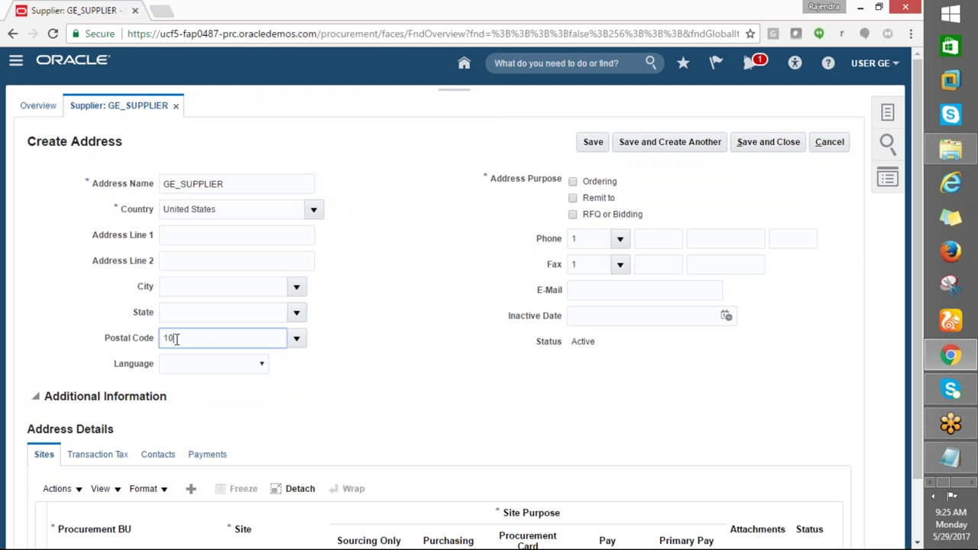
type("10001")
key("Tab")
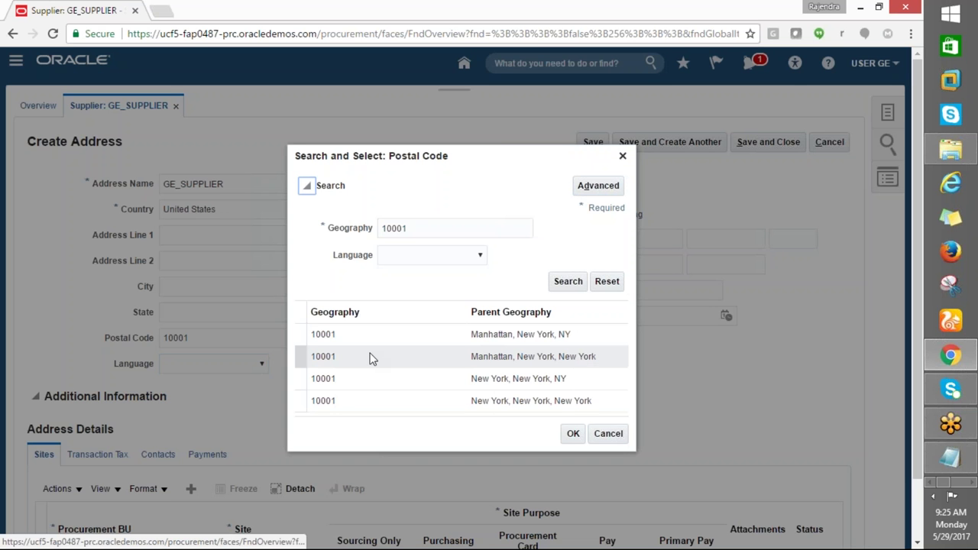
left_click(447, 336)
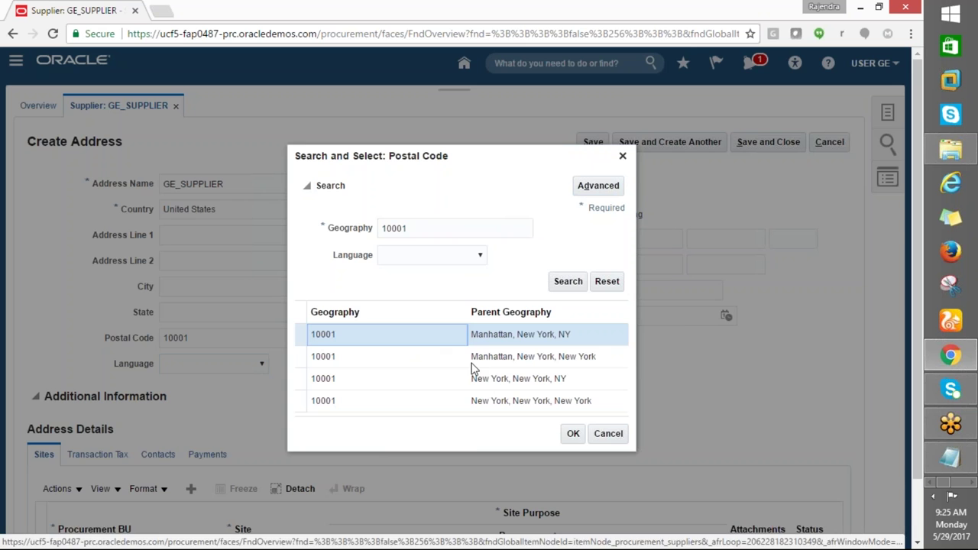
left_click(574, 442)
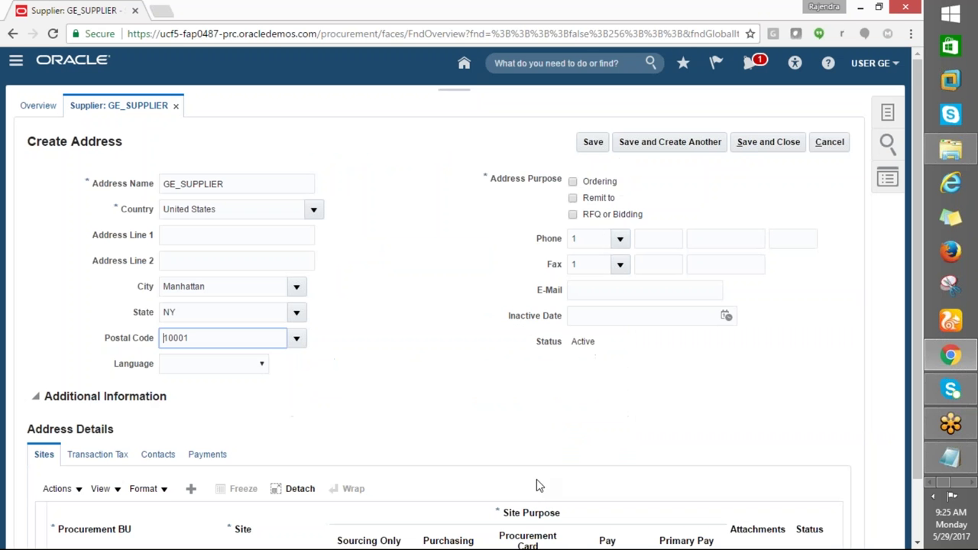
left_click(177, 235)
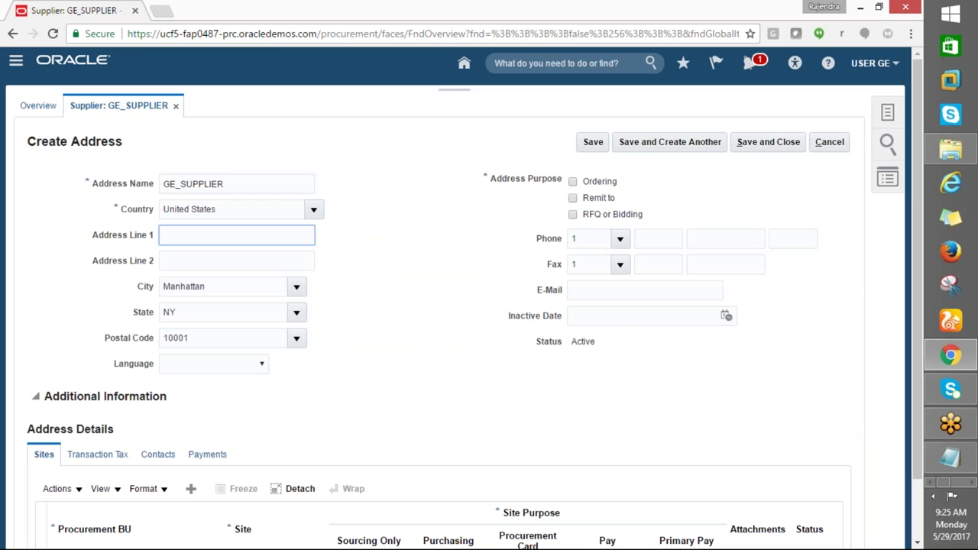
Mark the address for Ordering, Remit to and RFQ or Bidding, and add a GE_HYD_BU site row
left_click(572, 182)
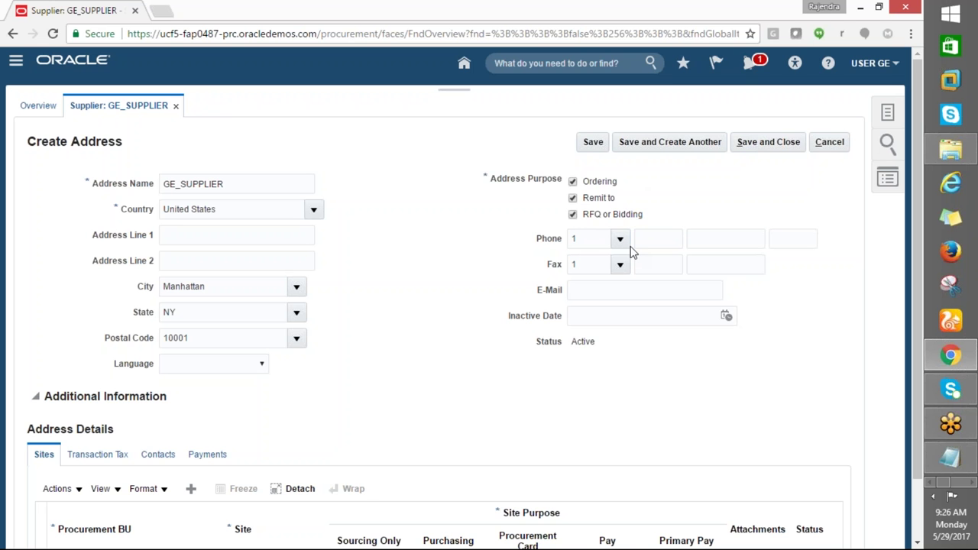
scroll(579, 375, "down", 2)
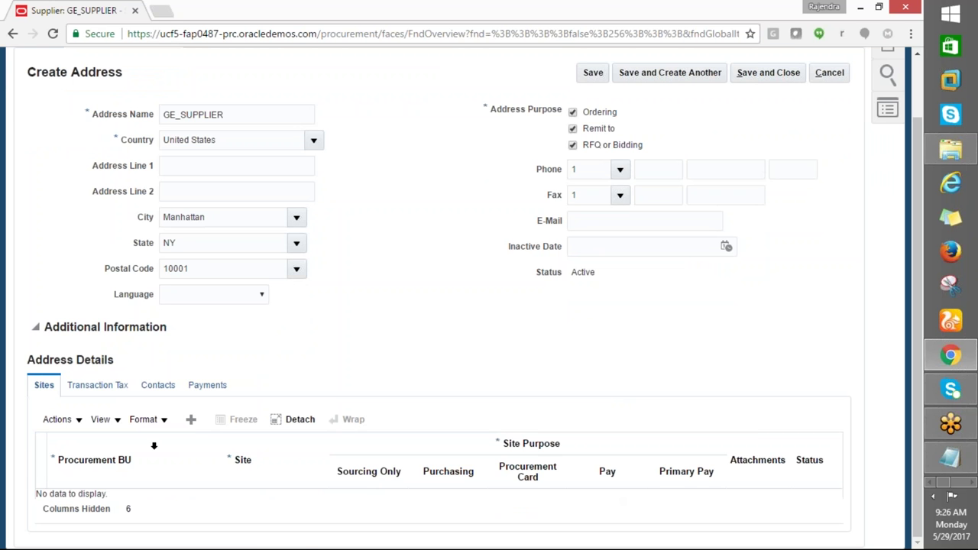
scroll(339, 432, "up", 2)
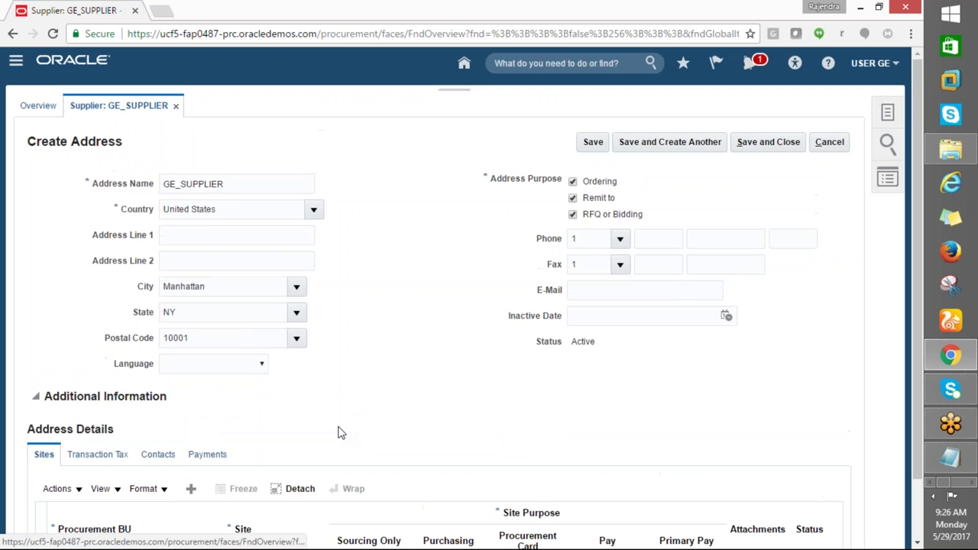
scroll(340, 432, "down", 2)
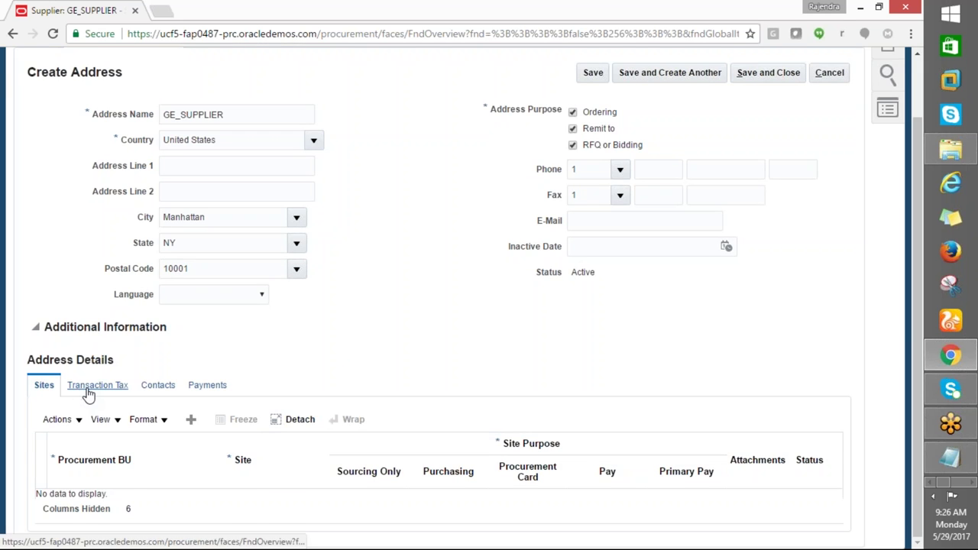
scroll(403, 413, "up", 2)
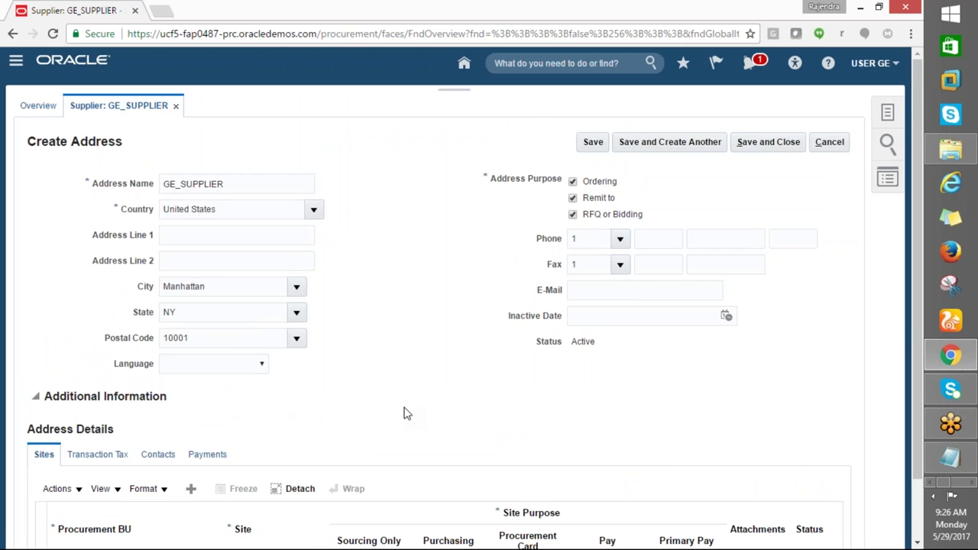
scroll(403, 416, "down", 2)
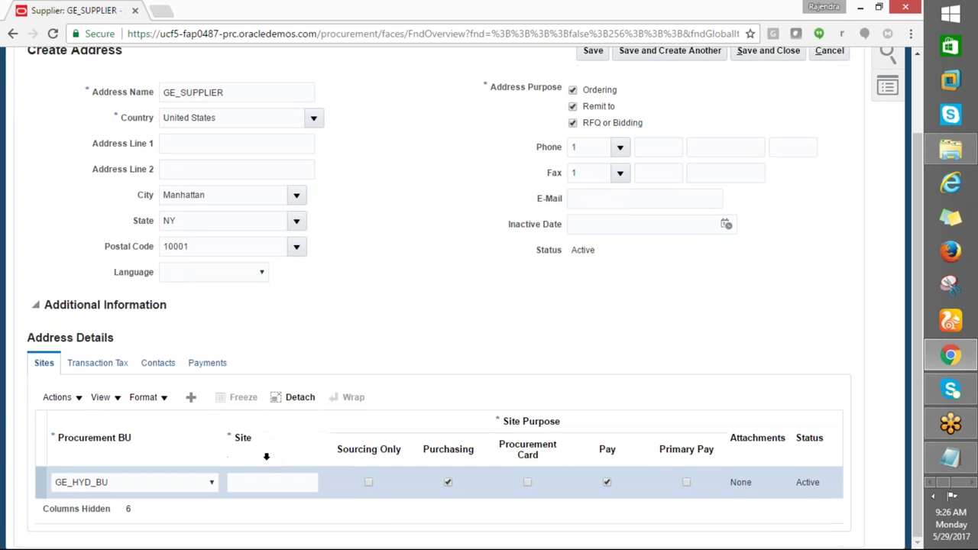
Name the GE_HYD_BU site GE_SUPPPLIER and view the address's Transaction Tax details
left_click(253, 487)
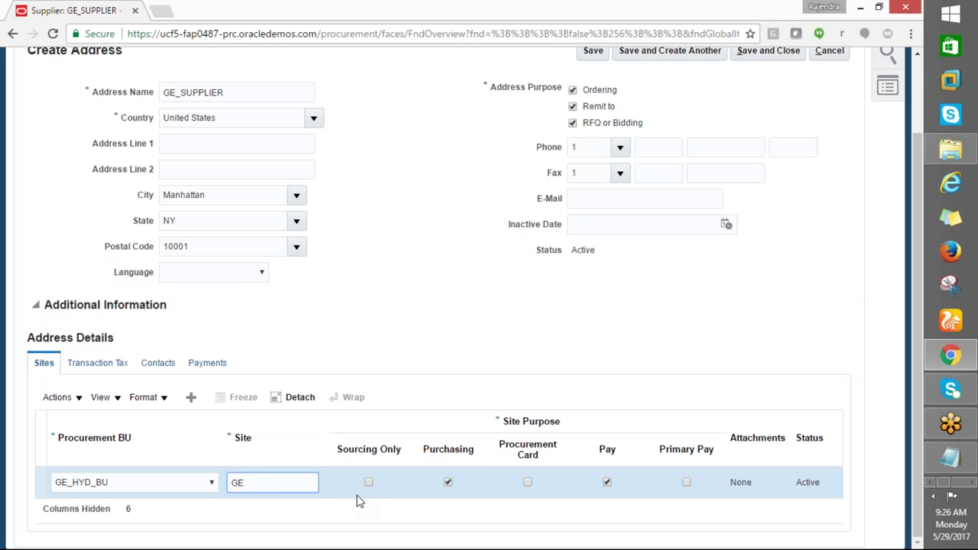
type("PPPL")
key("Tab")
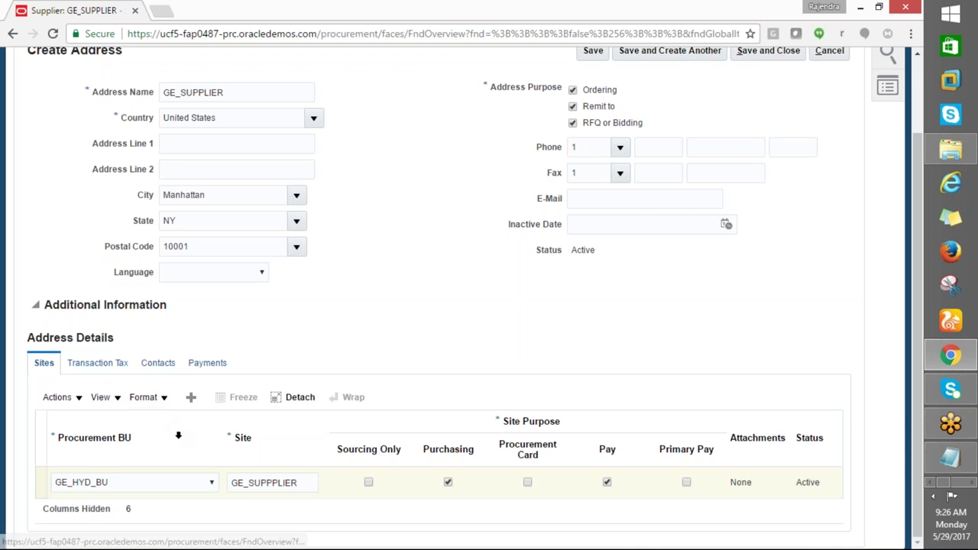
left_click(97, 362)
scroll(207, 463, "down", 3)
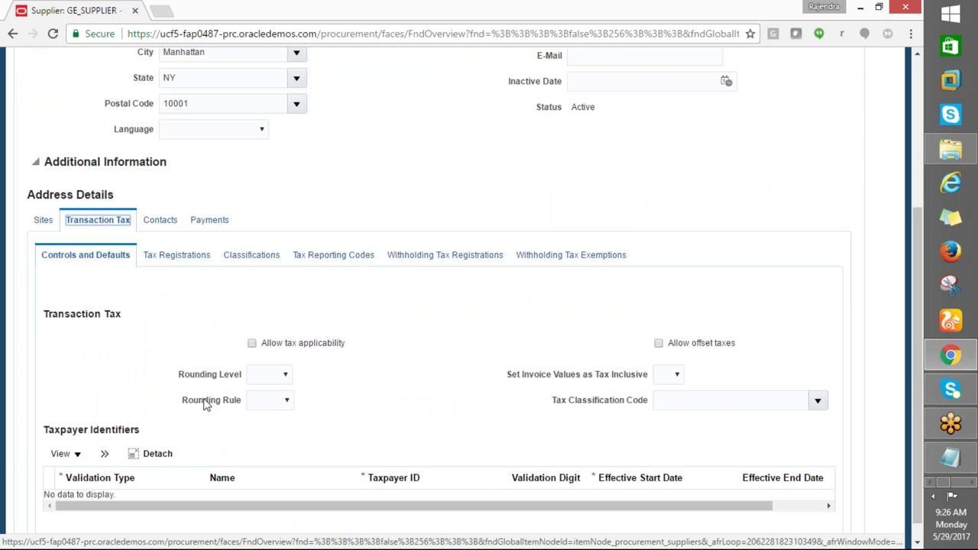
Check the address's contacts and payment settings, then save and close the GE_SUPPLIER address
left_click(159, 220)
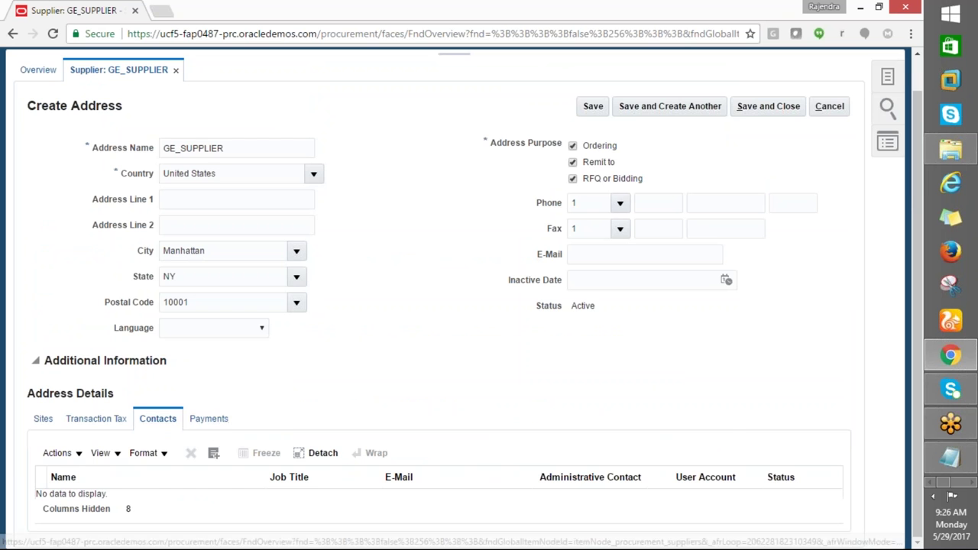
left_click(208, 418)
scroll(290, 419, "down", 3)
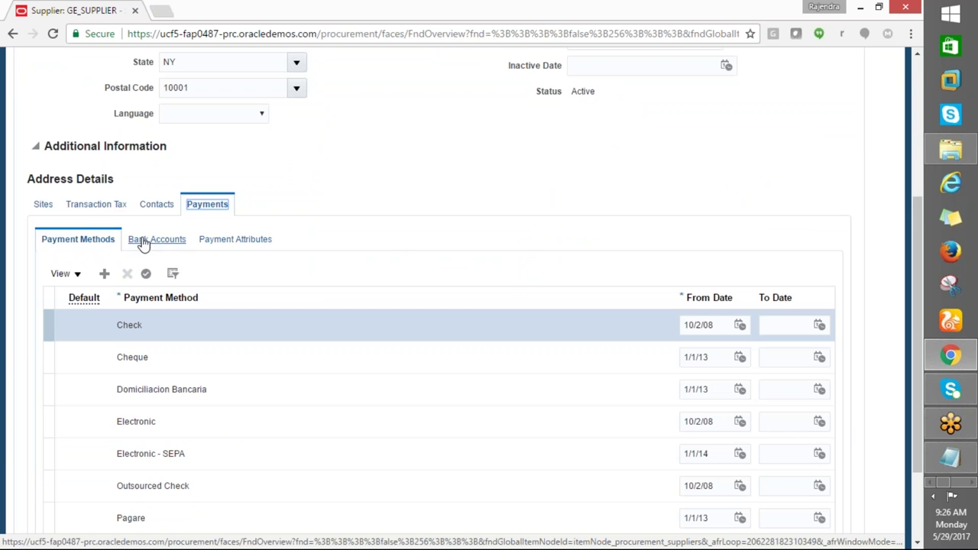
scroll(417, 445, "up", 4)
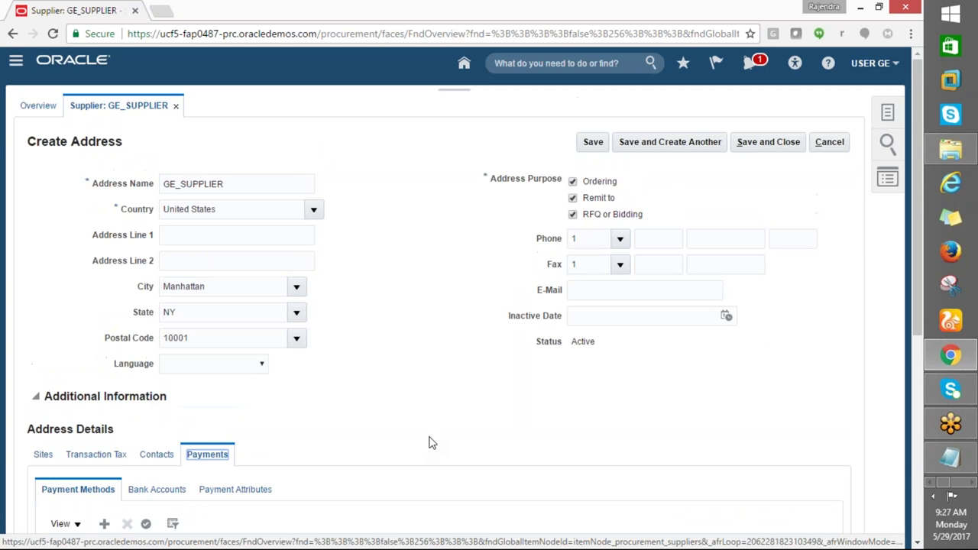
left_click(754, 145)
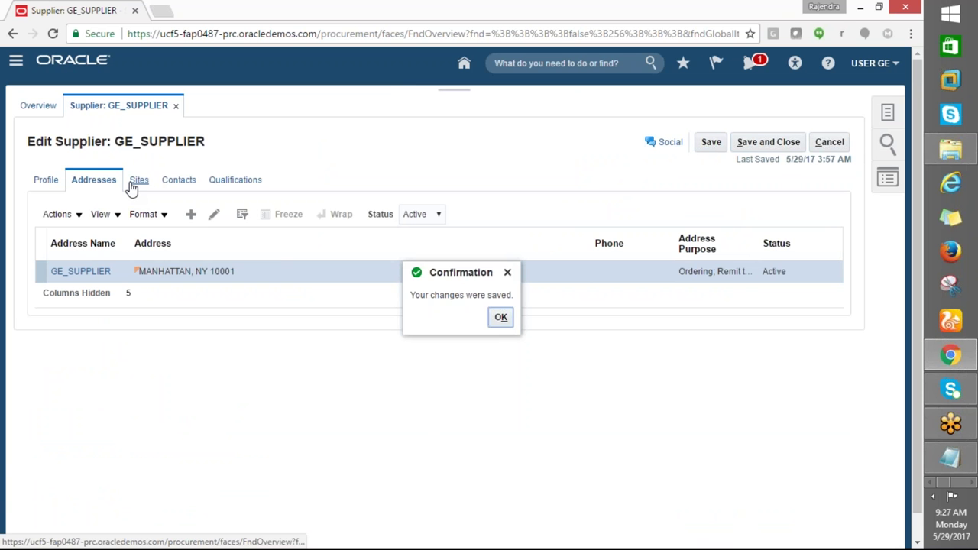
key("Return")
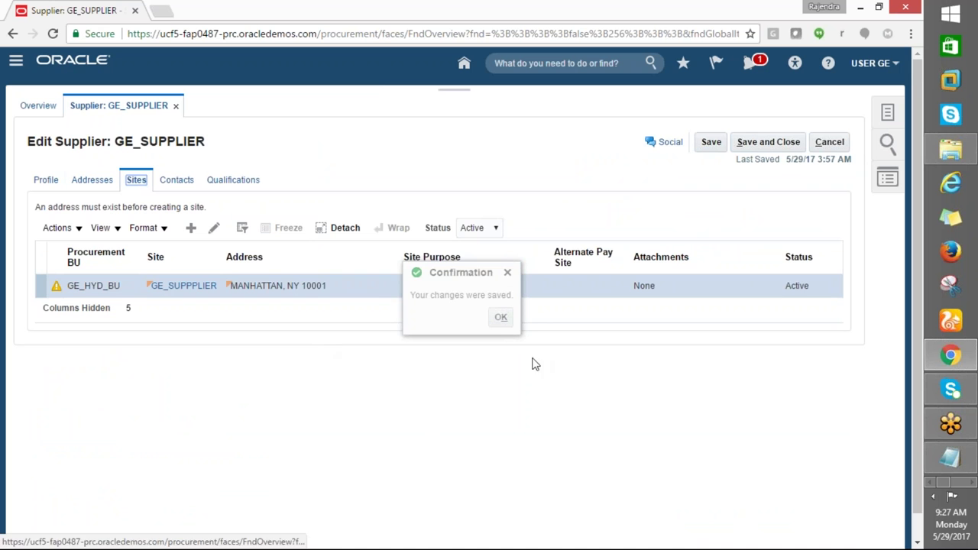
Inspect the supplier site's warning and acknowledge the no-active-contacts message
left_click(501, 317)
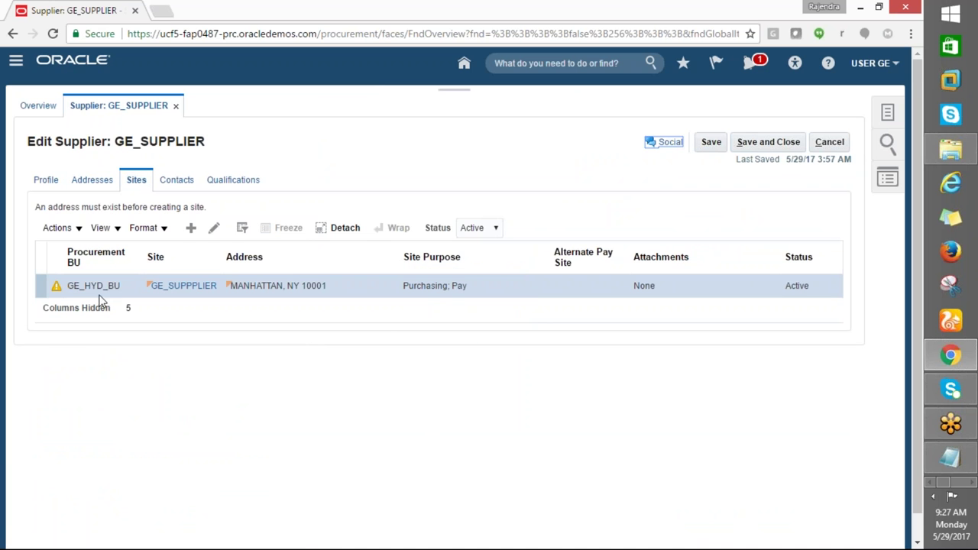
left_click(53, 289)
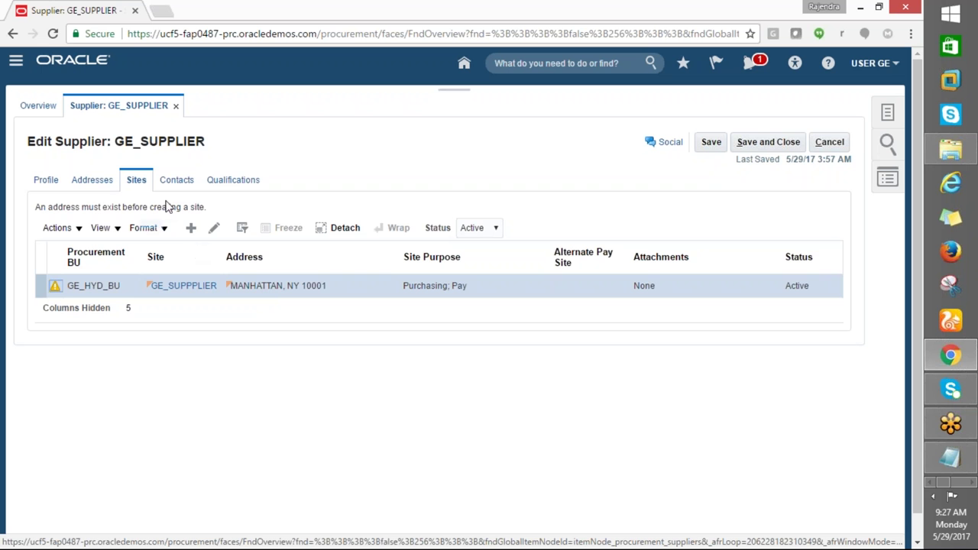
left_click(54, 294)
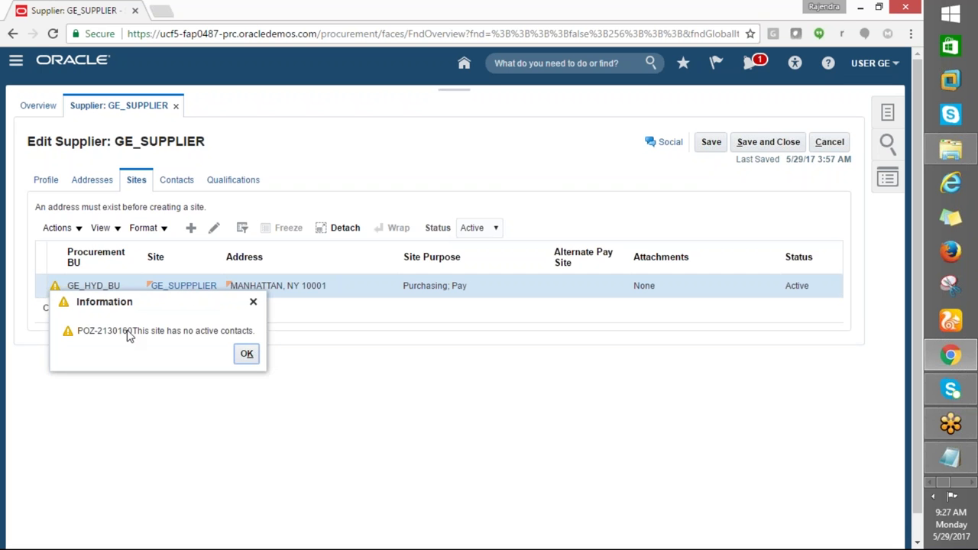
left_click(246, 356)
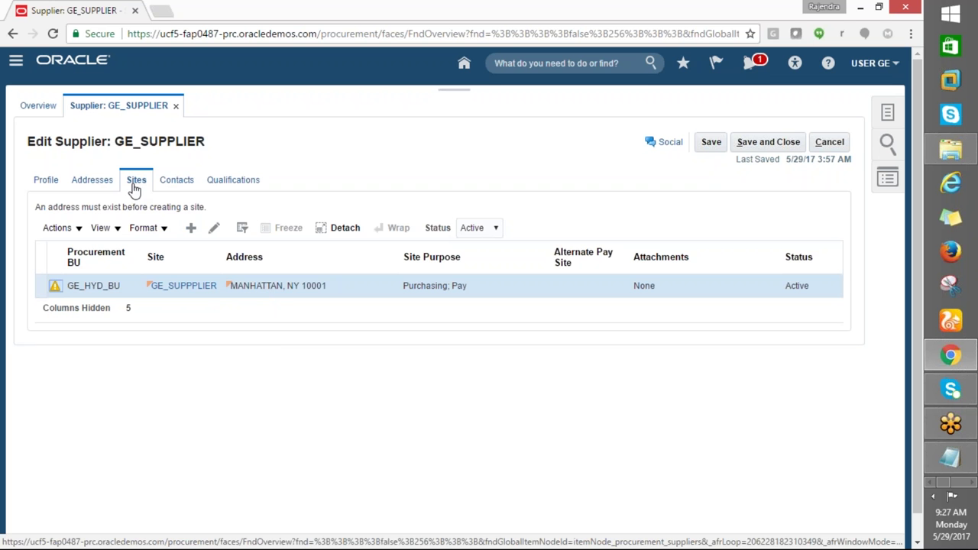
Select the GE_HYD_BU site row on the Sites tab, then show the Contacts list
left_click(92, 181)
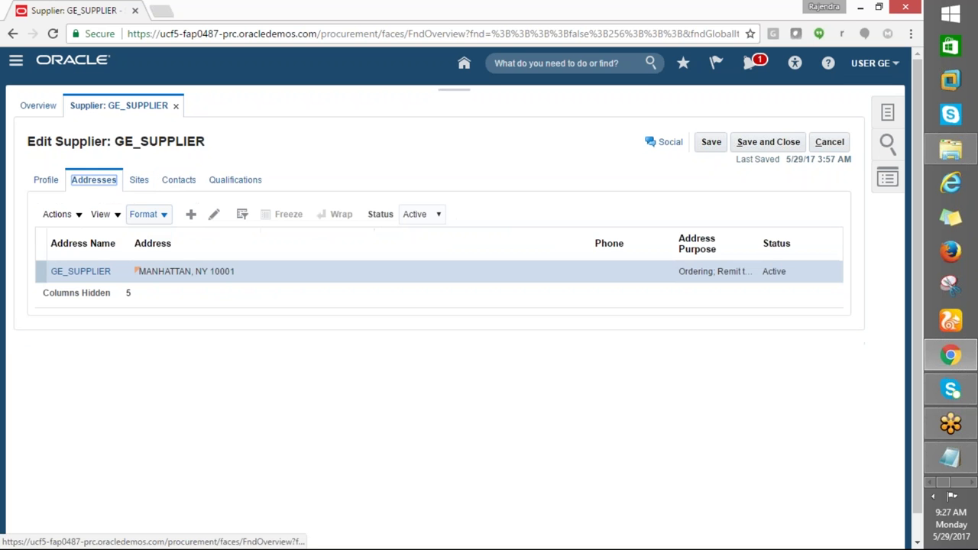
left_click(138, 180)
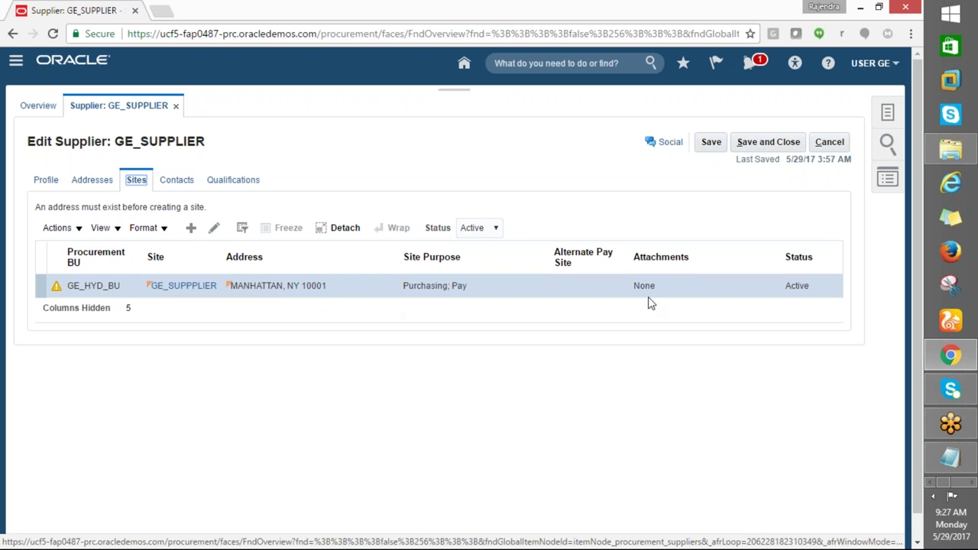
left_click(78, 287)
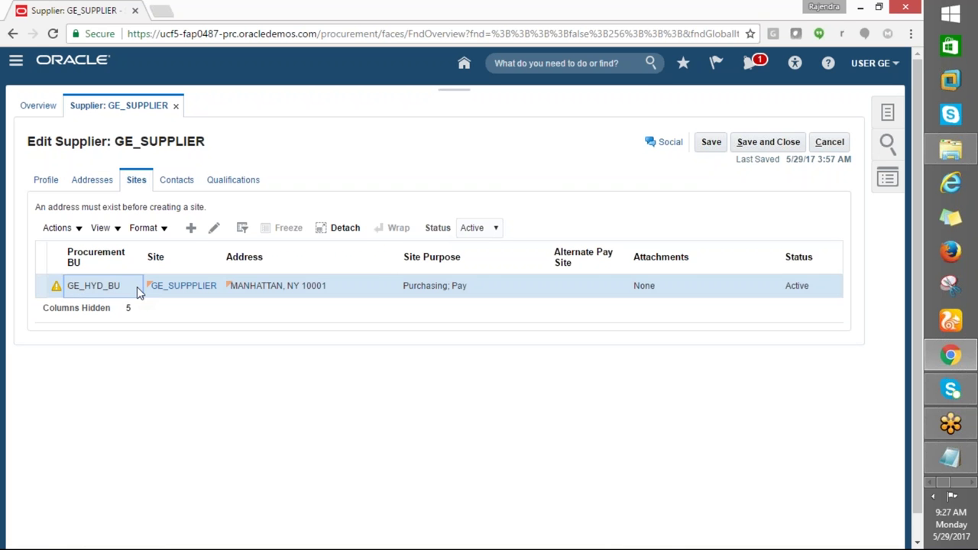
left_click(177, 181)
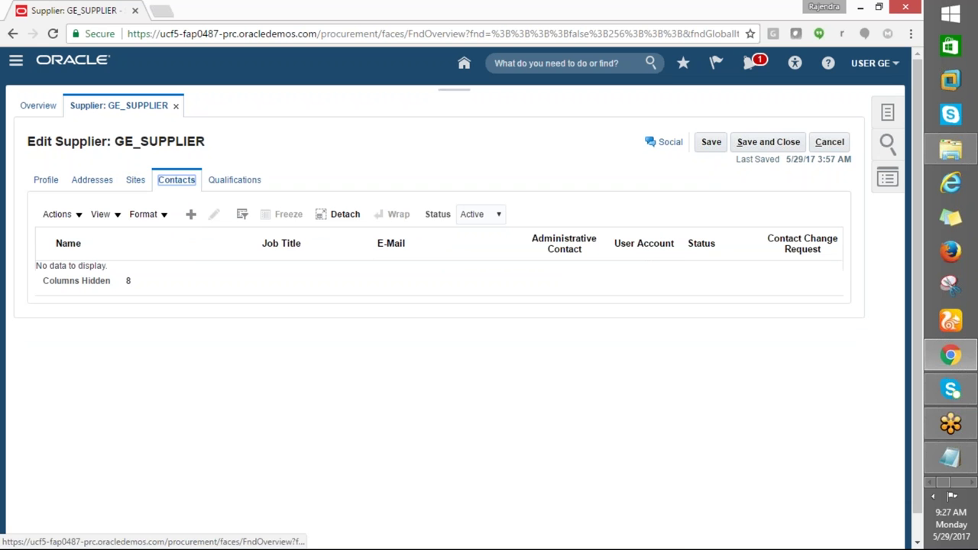
Start a new supplier contact and enter the contact's first and last name
left_click(191, 214)
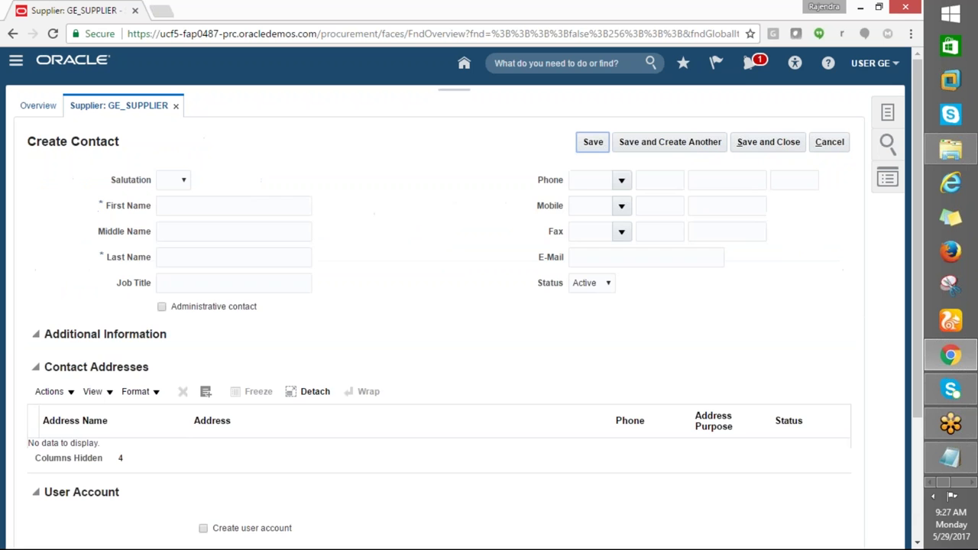
scroll(249, 286, "down", 2)
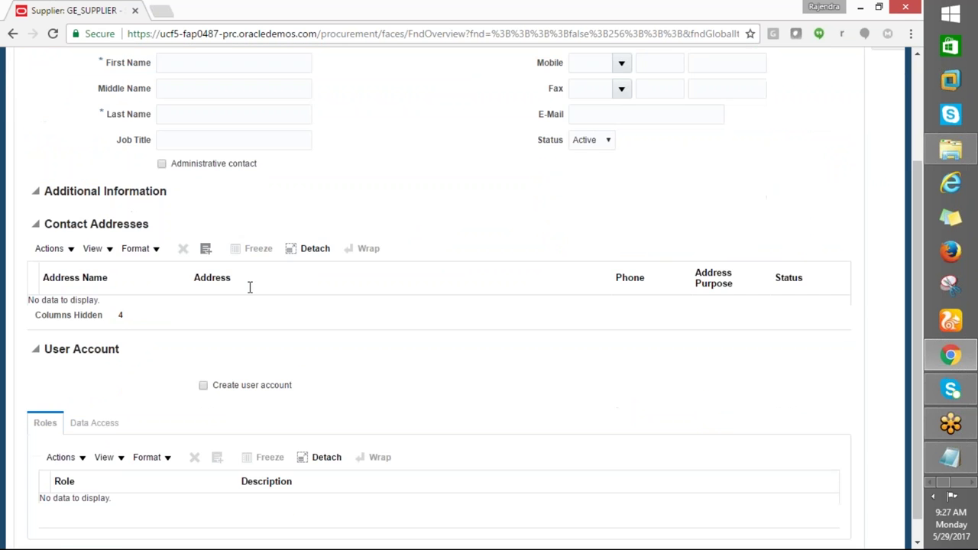
scroll(249, 286, "up", 2)
left_click(168, 206)
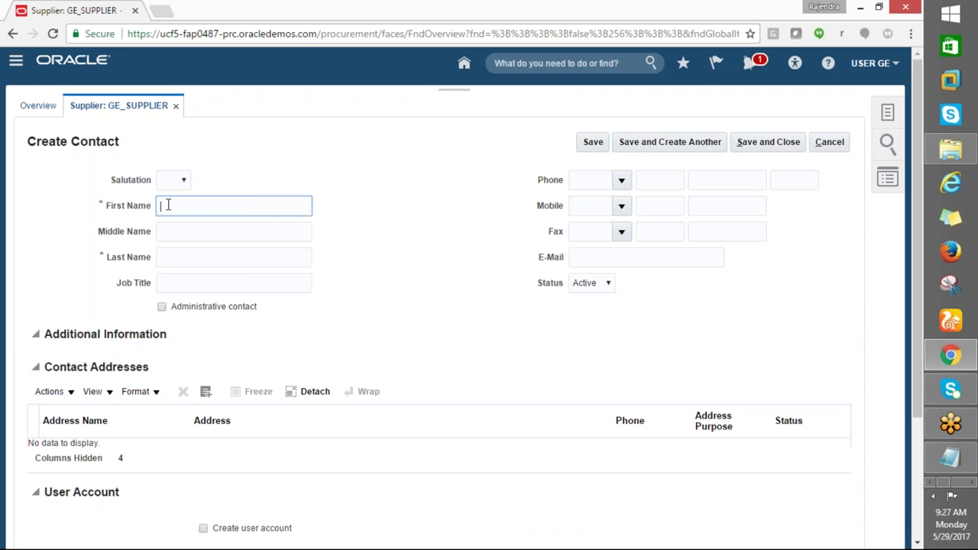
type("GE")
key("Tab")
key("Tab")
type("U")
key("Tab")
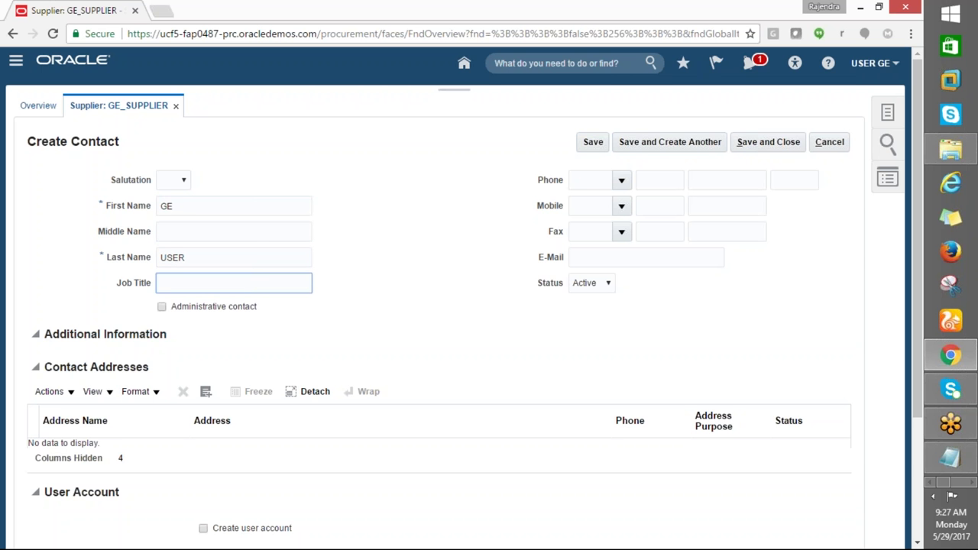
scroll(543, 277, "down", 3)
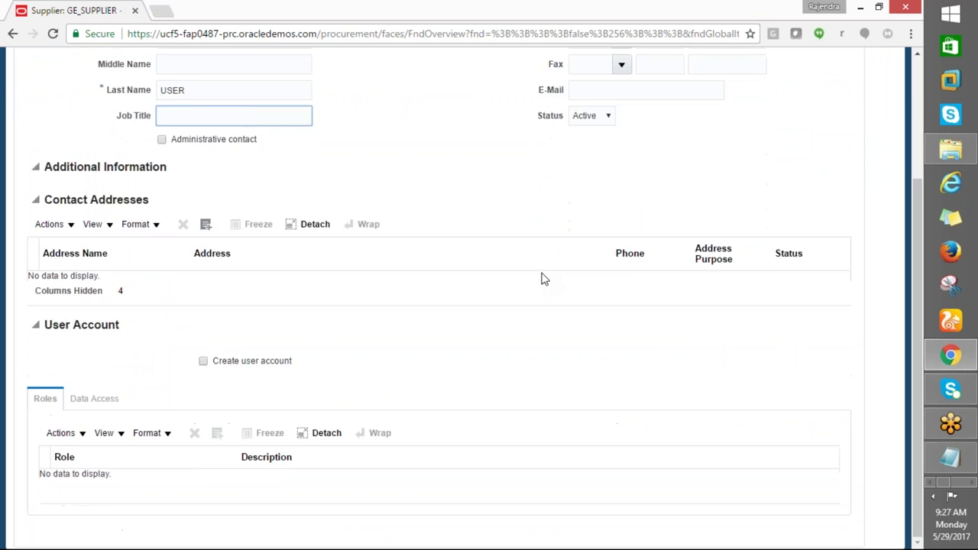
scroll(543, 277, "up", 3)
Enter the contact's phone number with country code 1, then save and close the contact
left_click(660, 180)
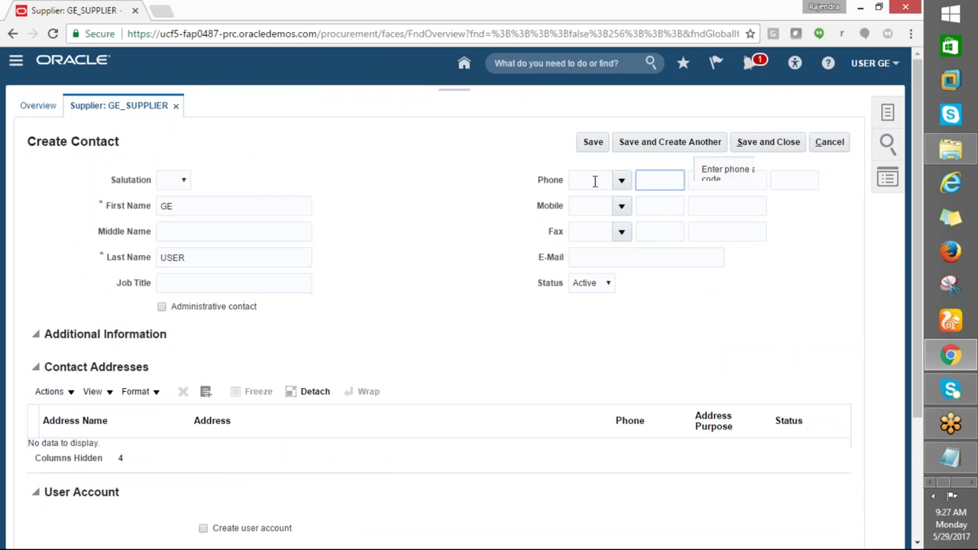
left_click(622, 181)
left_click(585, 313)
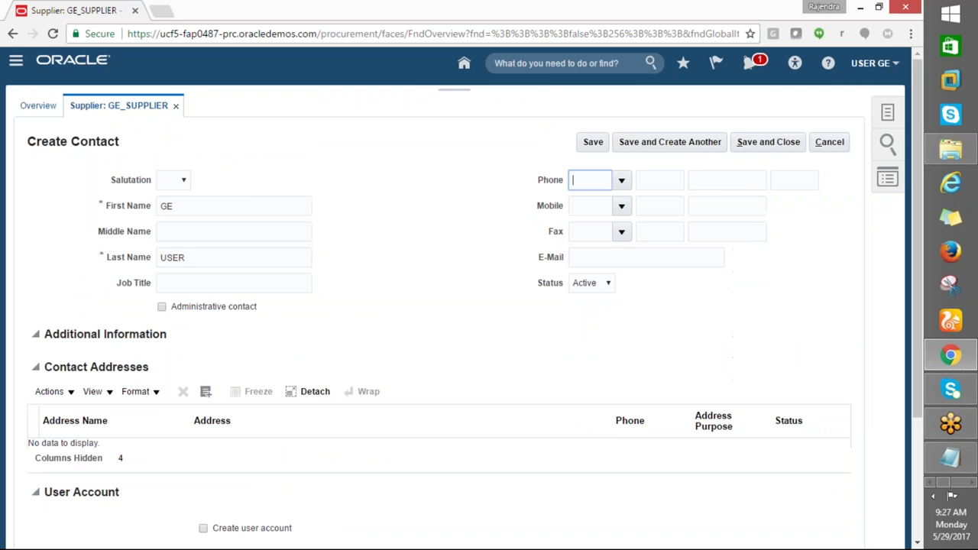
left_click(646, 184)
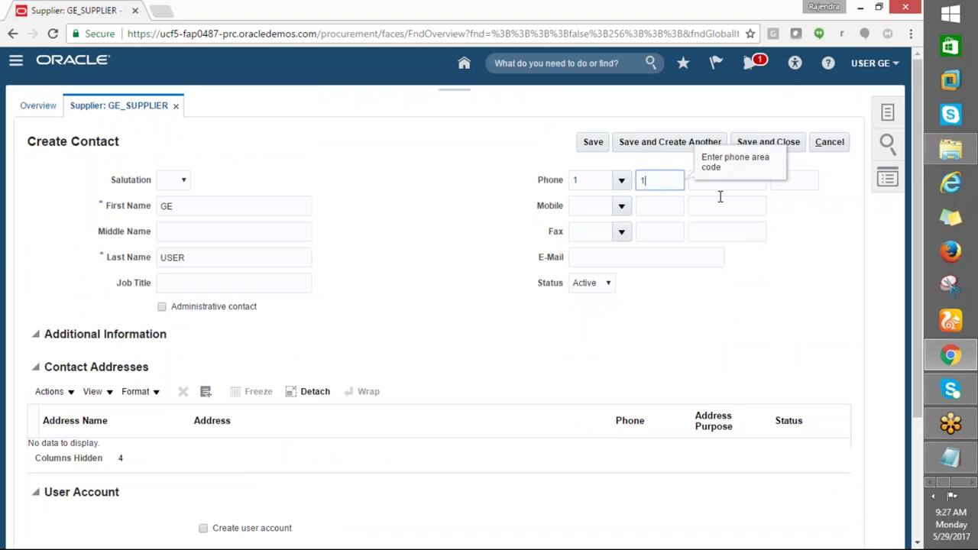
type("123")
left_click(697, 182)
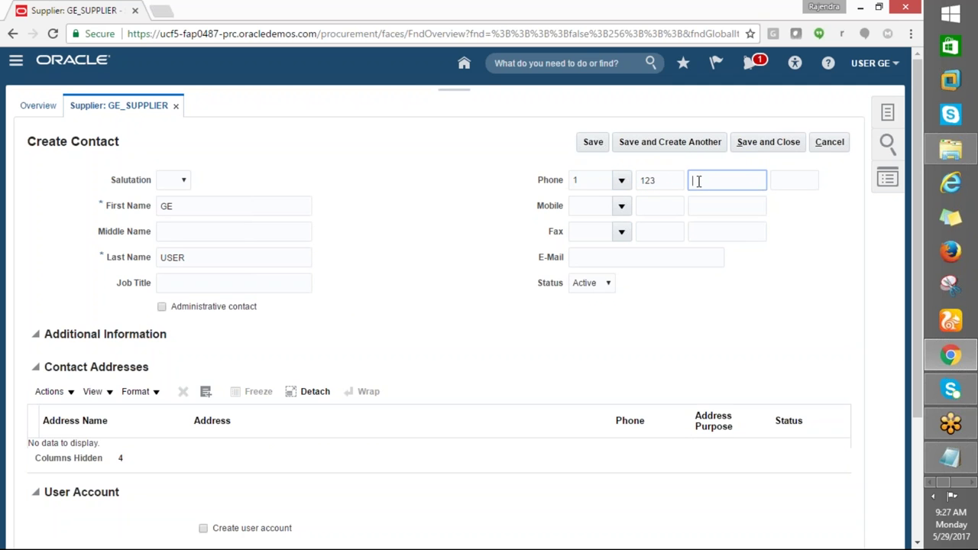
type("456")
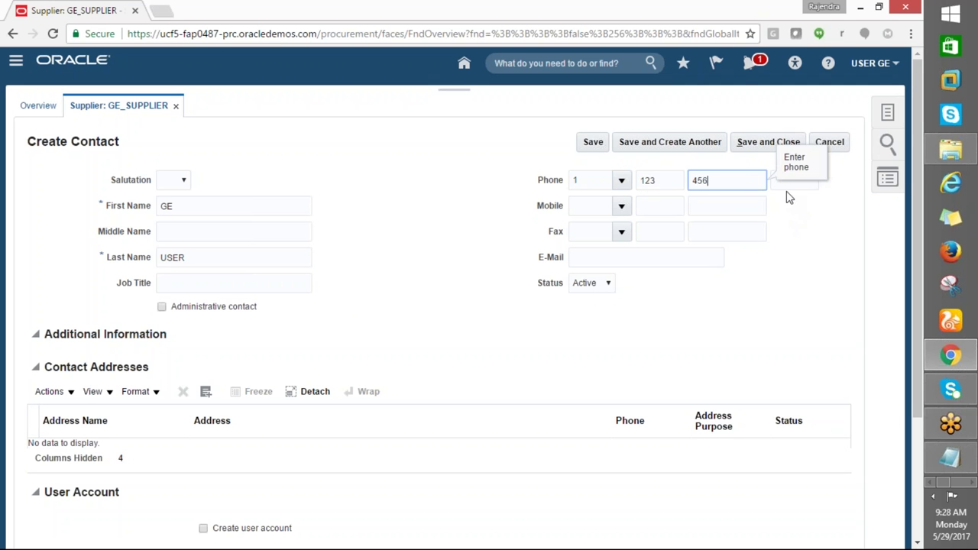
key("Tab")
type("7890")
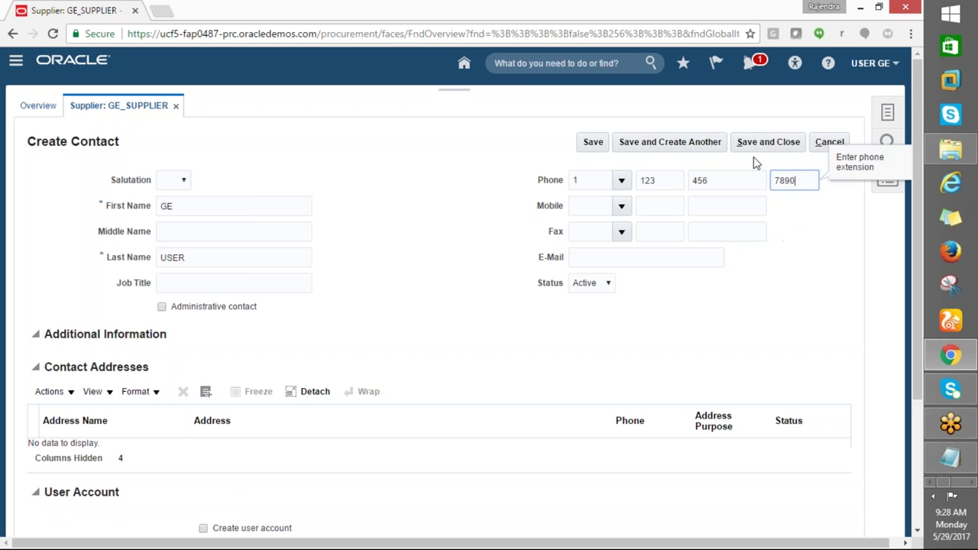
left_click(760, 143)
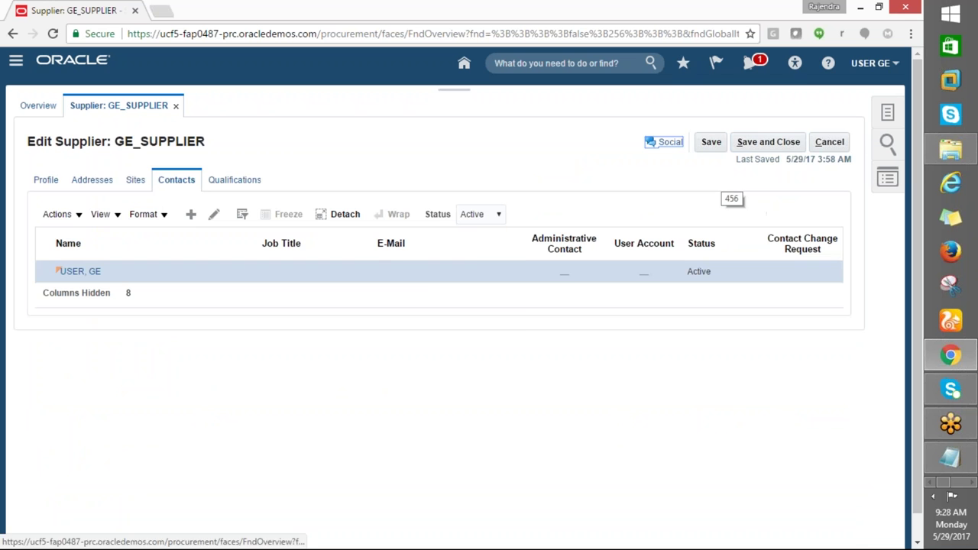
Review the Sites, Contacts and Qualifications tabs, then save and close GE_SUPPLIER
left_click(504, 319)
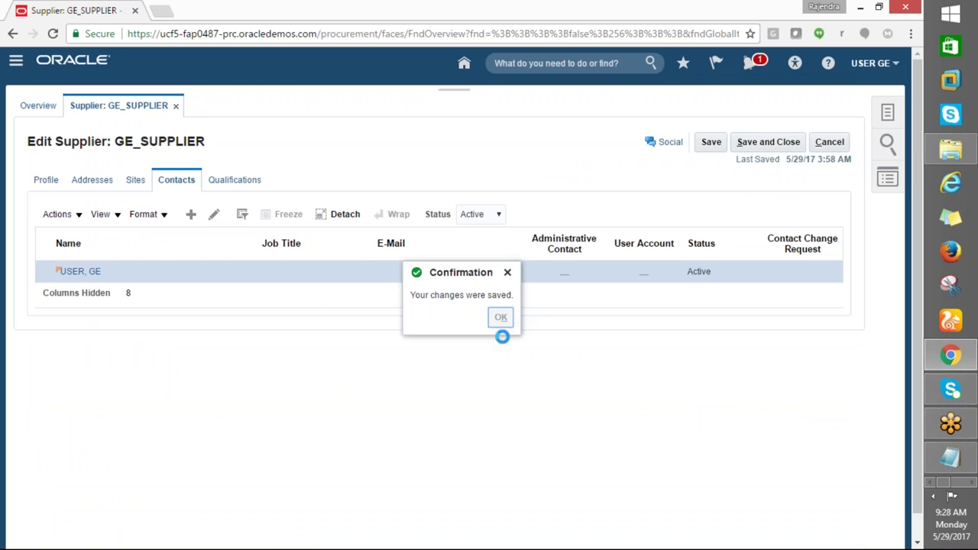
left_click(135, 180)
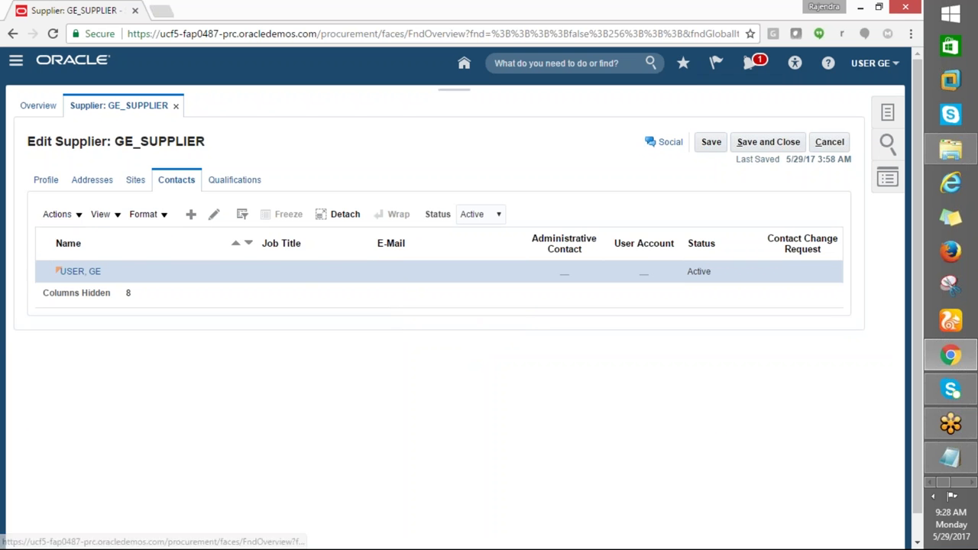
left_click(178, 181)
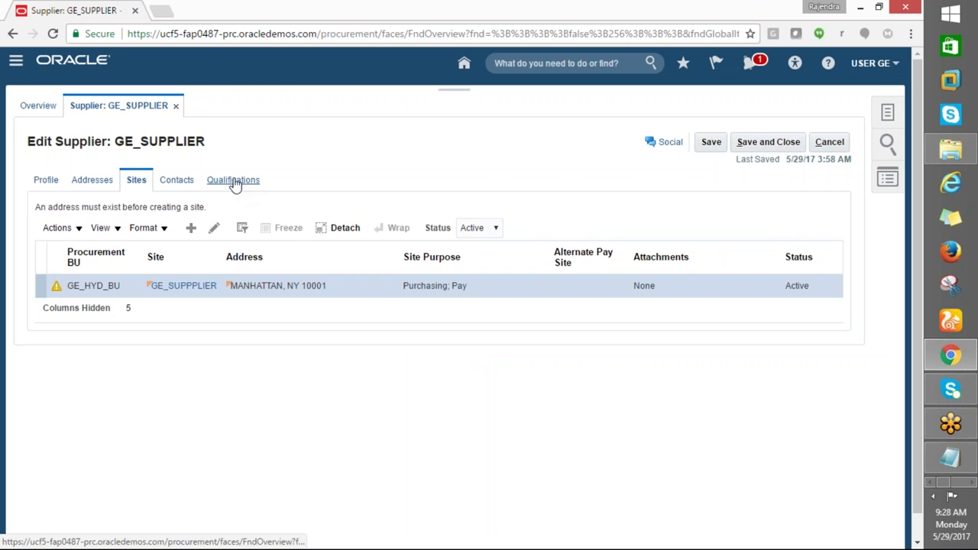
left_click(234, 181)
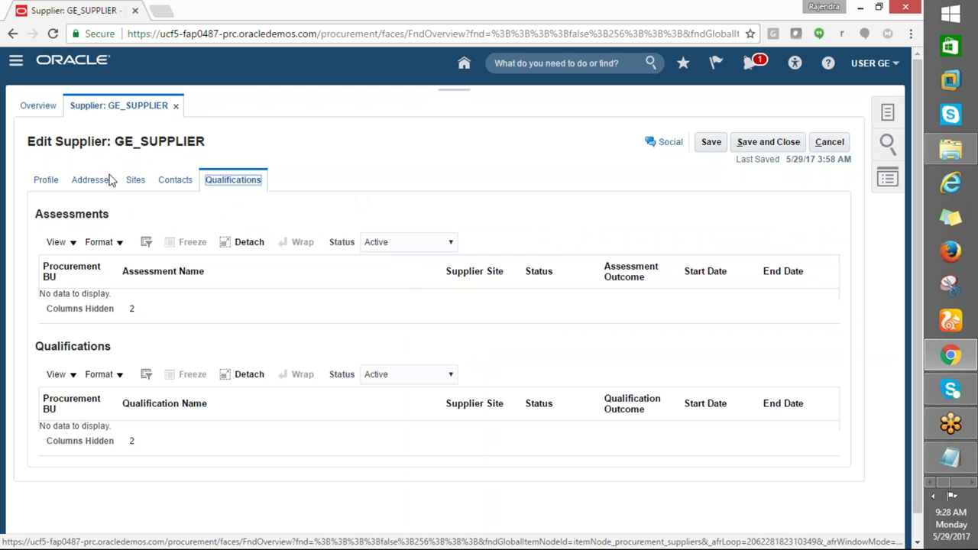
left_click(748, 144)
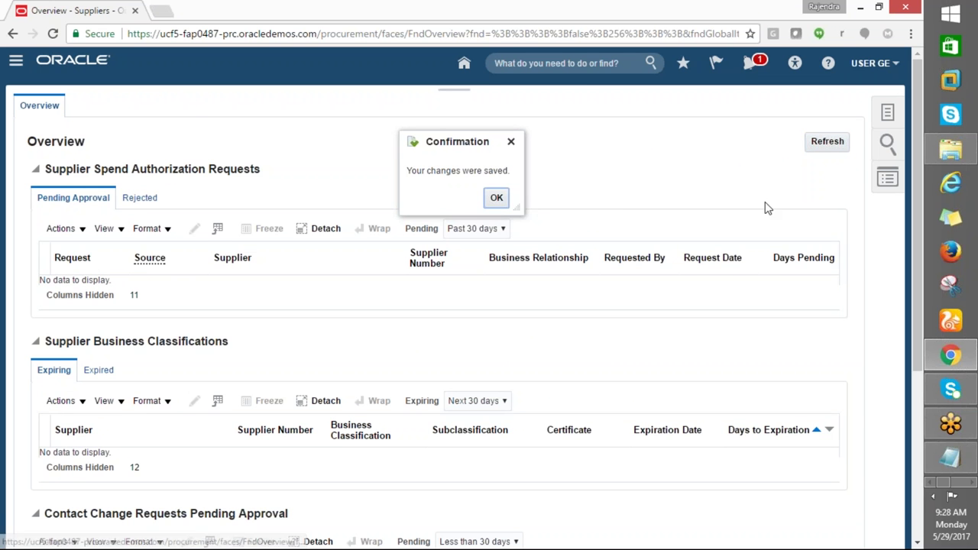
Check the create invoice step in the checklist, then go to Payables > Invoices
left_click(497, 197)
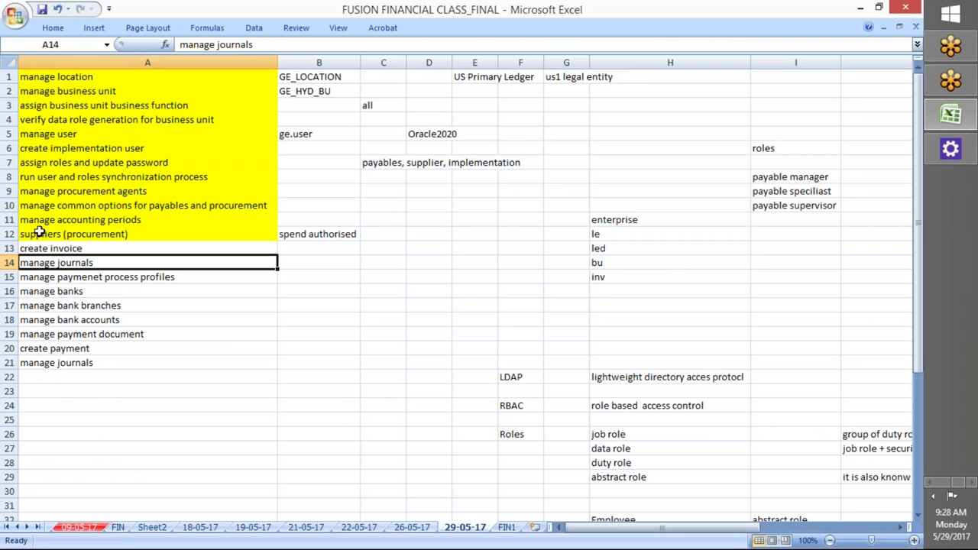
left_click(55, 246)
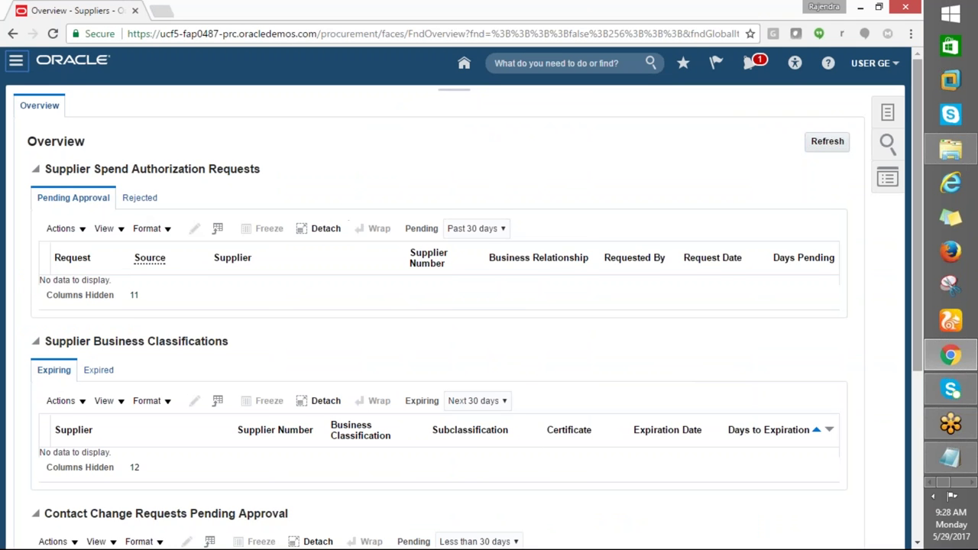
left_click(880, 121)
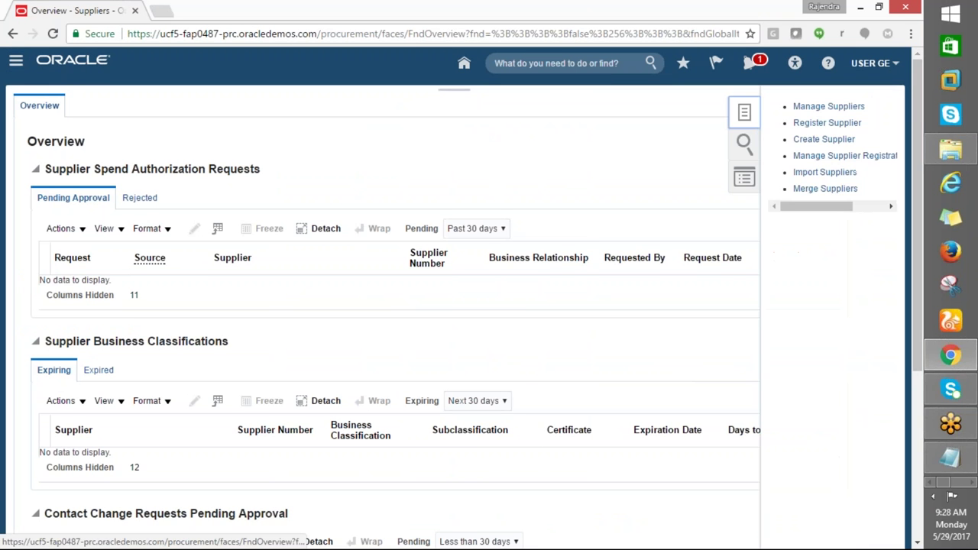
left_click(555, 178)
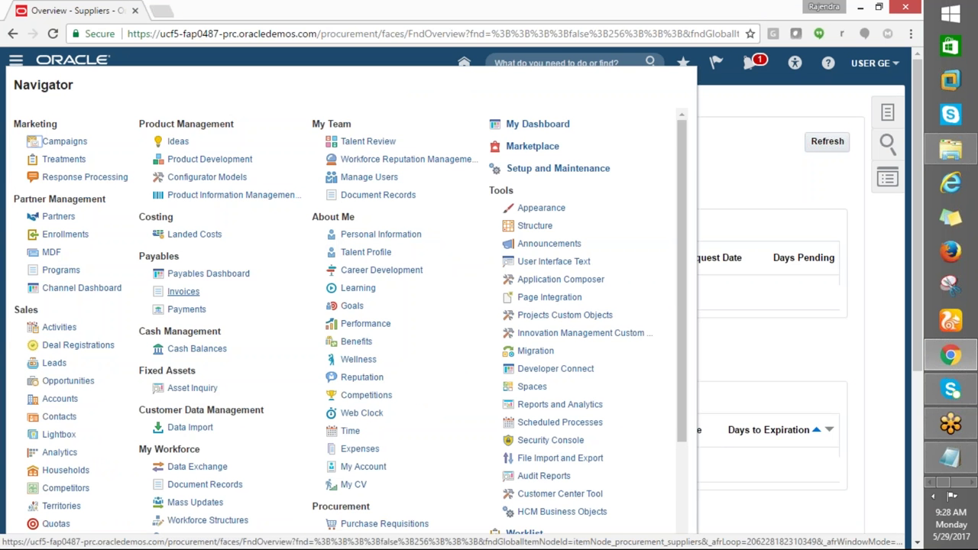
left_click(177, 295)
Fill checklist cell A13 (create invoice) yellow in Excel, then return to Chrome
key("alt+Tab")
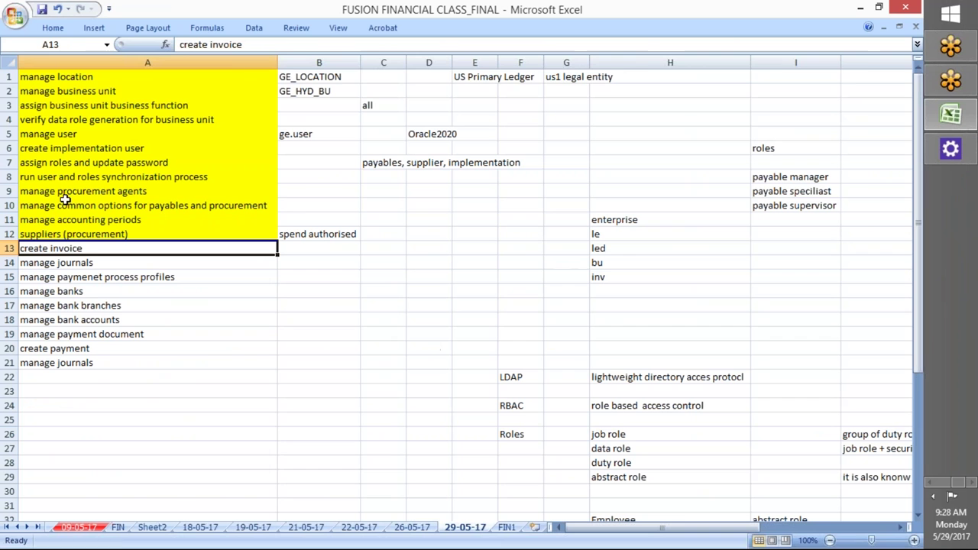
left_click(53, 28)
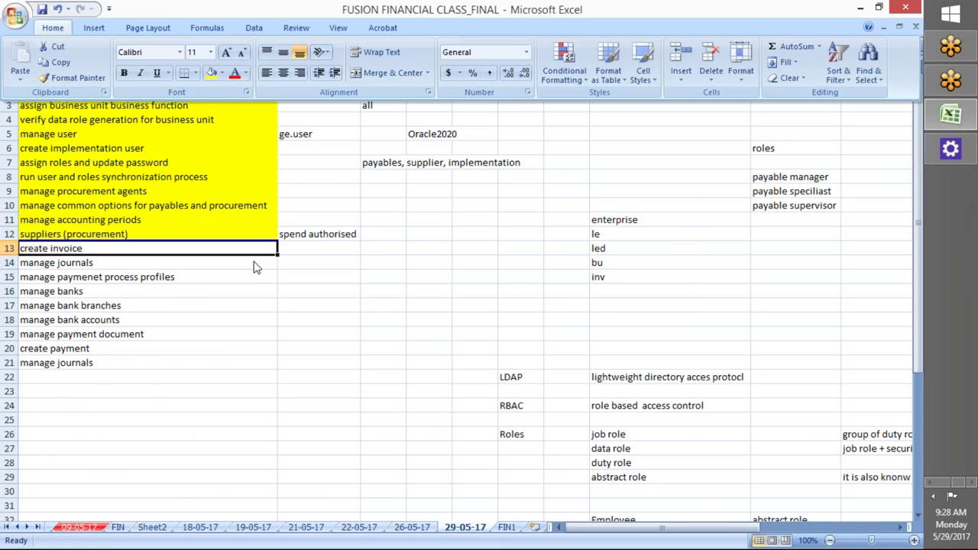
left_click(207, 159)
left_click(122, 290)
left_click(110, 250)
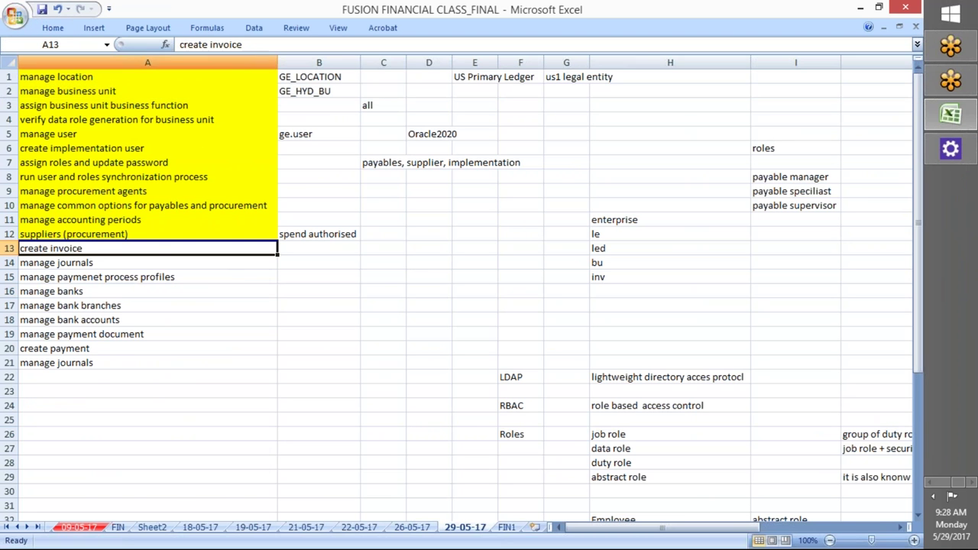
left_click(55, 27)
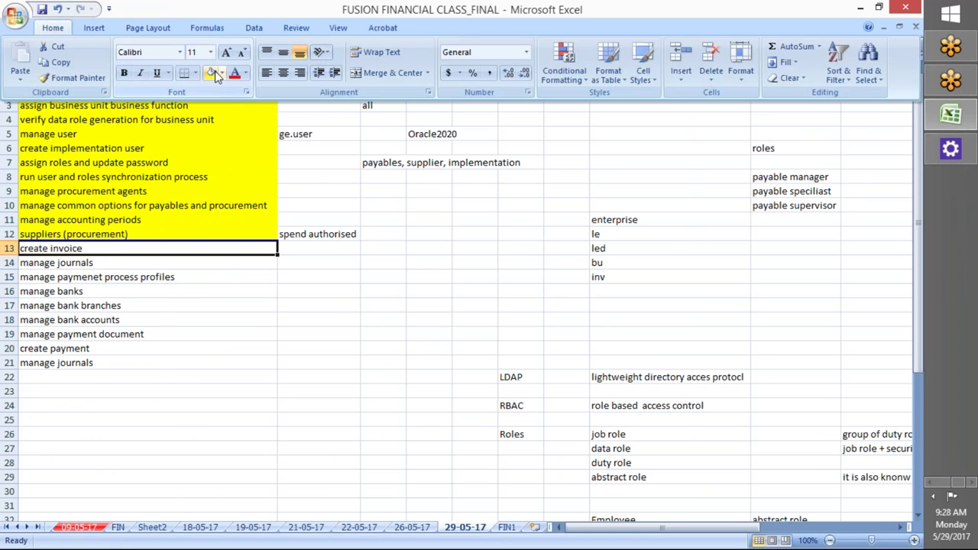
left_click(211, 74)
key("alt+Tab")
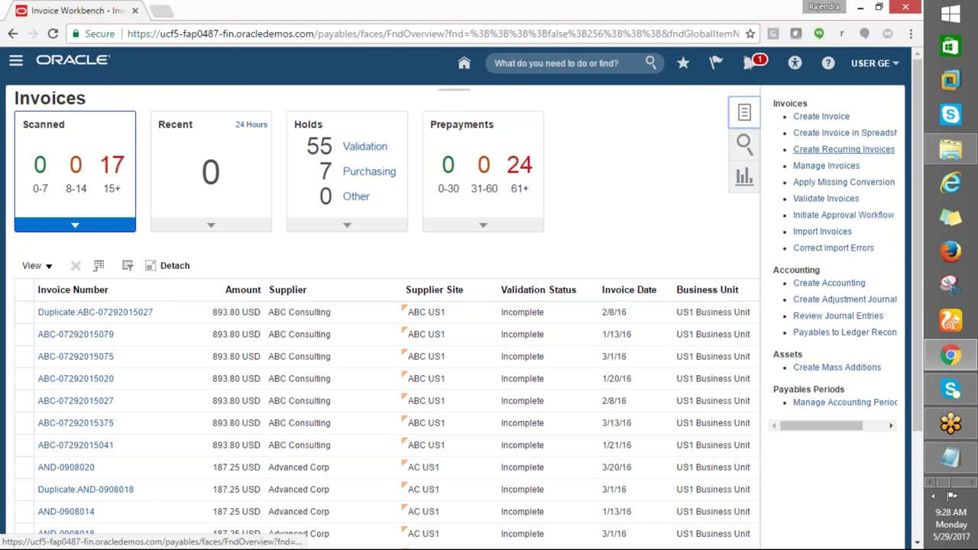
Open Create Invoice from the Invoices tasks, glancing at the Excel checklist before returning
left_click(812, 283)
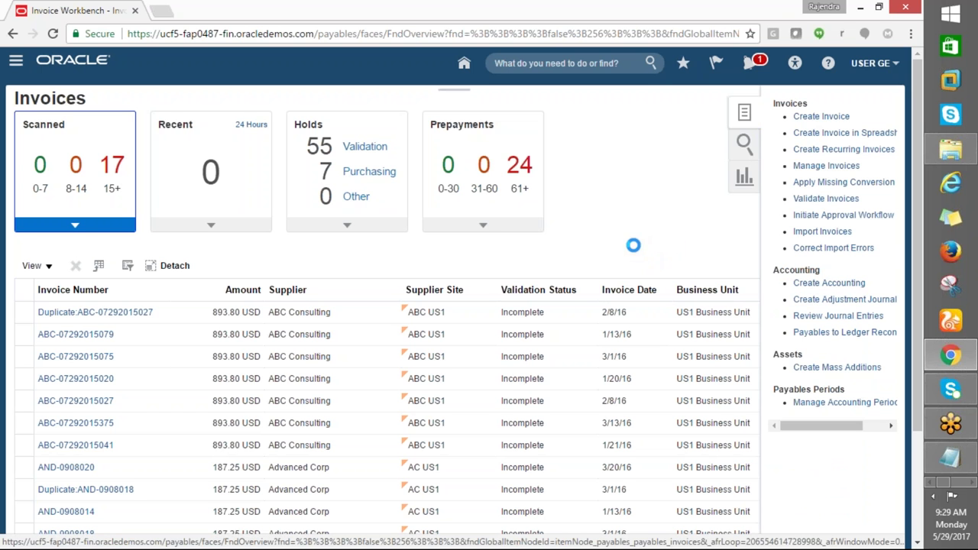
key("alt+Tab")
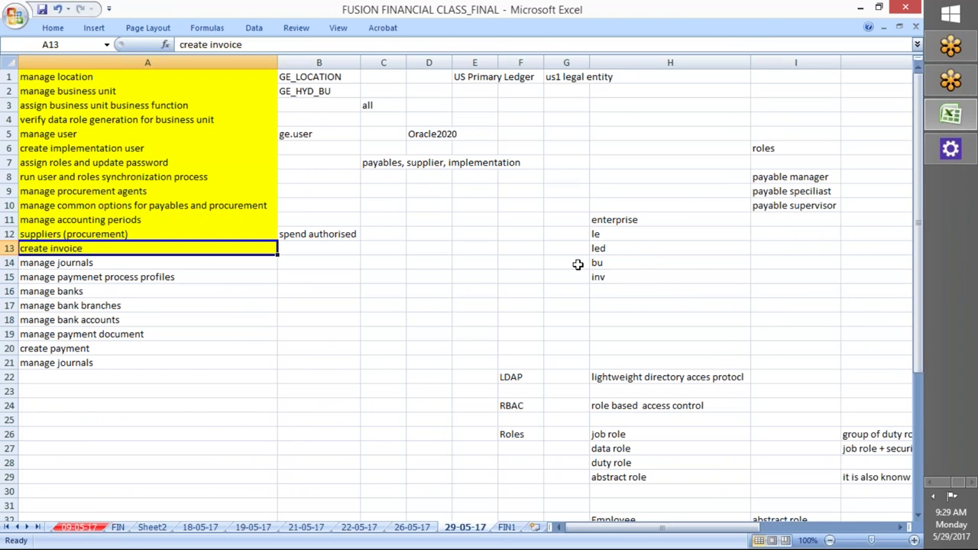
key("alt+Tab")
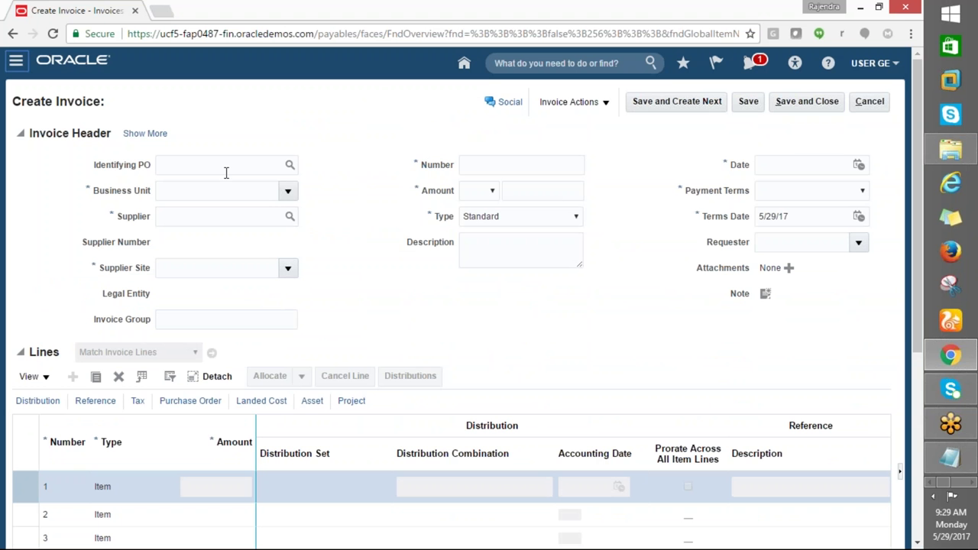
Set the invoice Business Unit to GE_HYD_BU
left_click(288, 192)
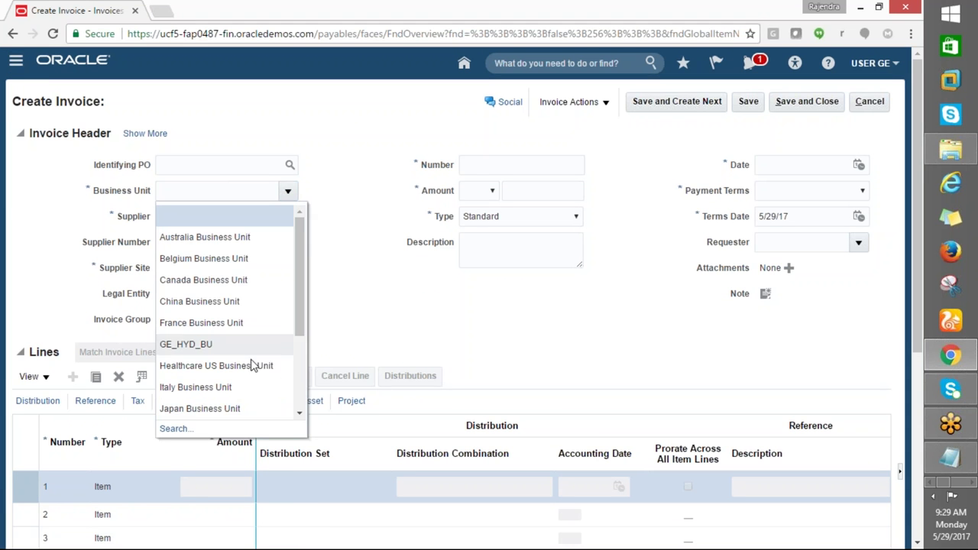
key("Escape")
left_click(203, 220)
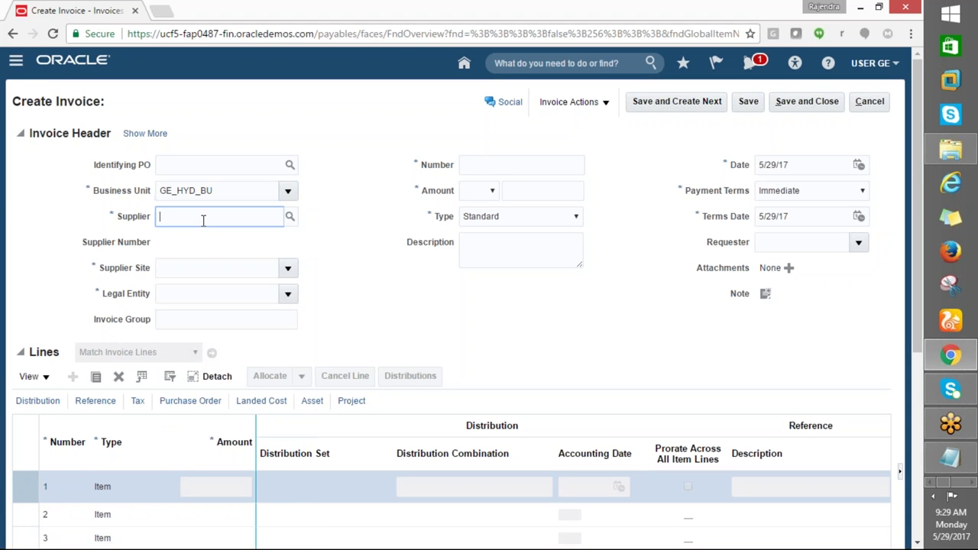
Search suppliers for GE% and then GE%SUPP%, find no match, and cancel the search
left_click(290, 216)
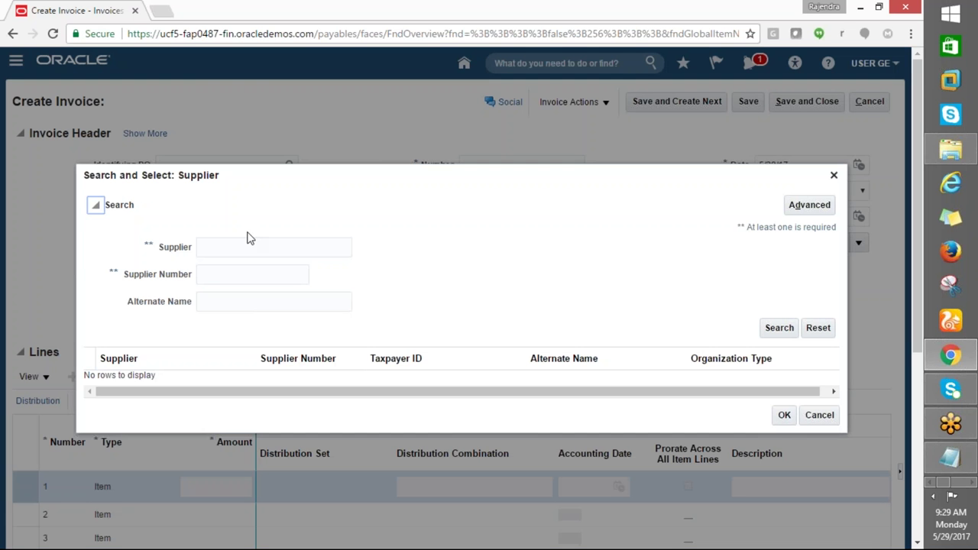
left_click(247, 242)
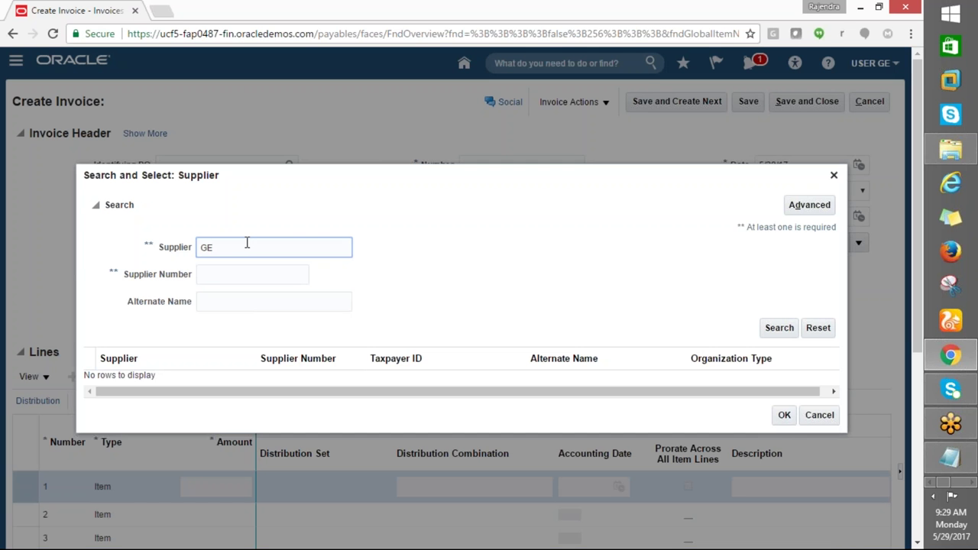
left_click(776, 330)
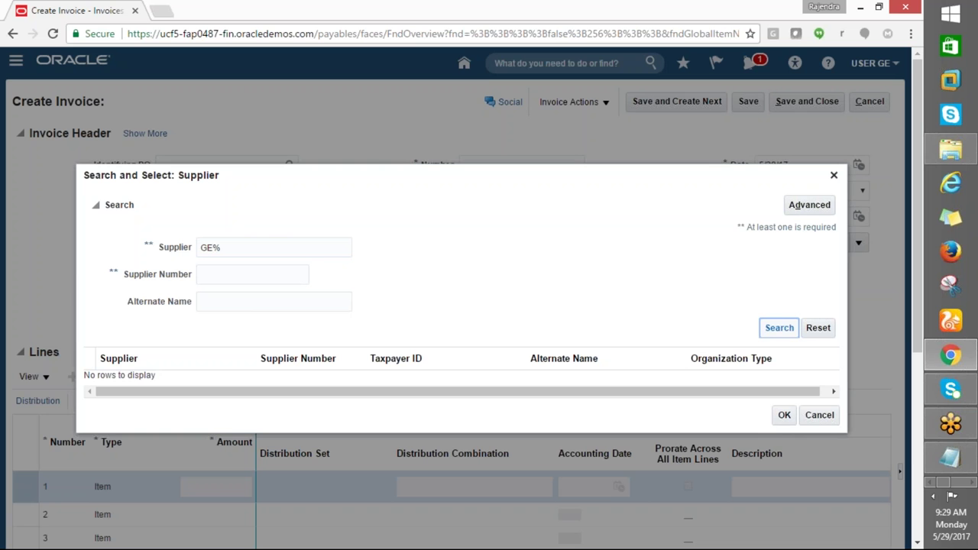
left_click(777, 330)
left_click(230, 248)
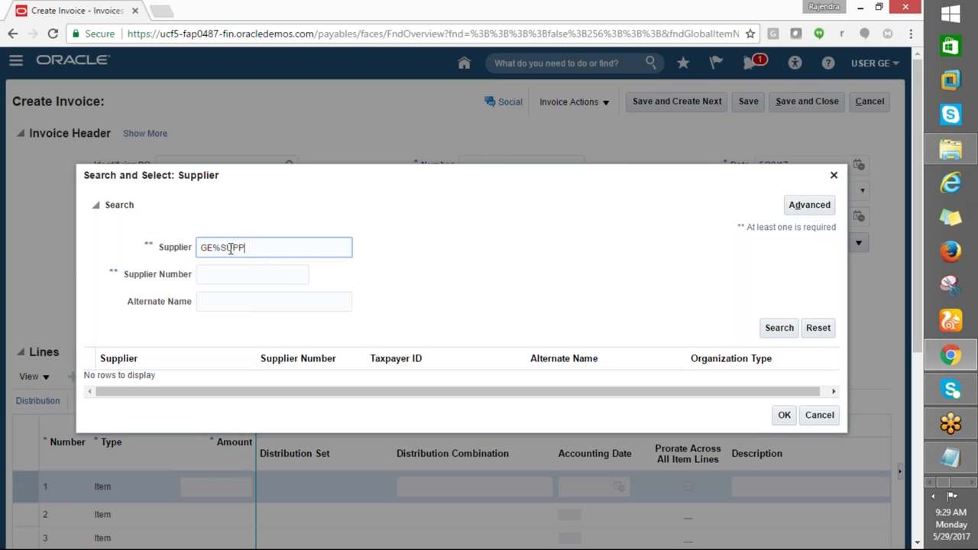
left_click(764, 329)
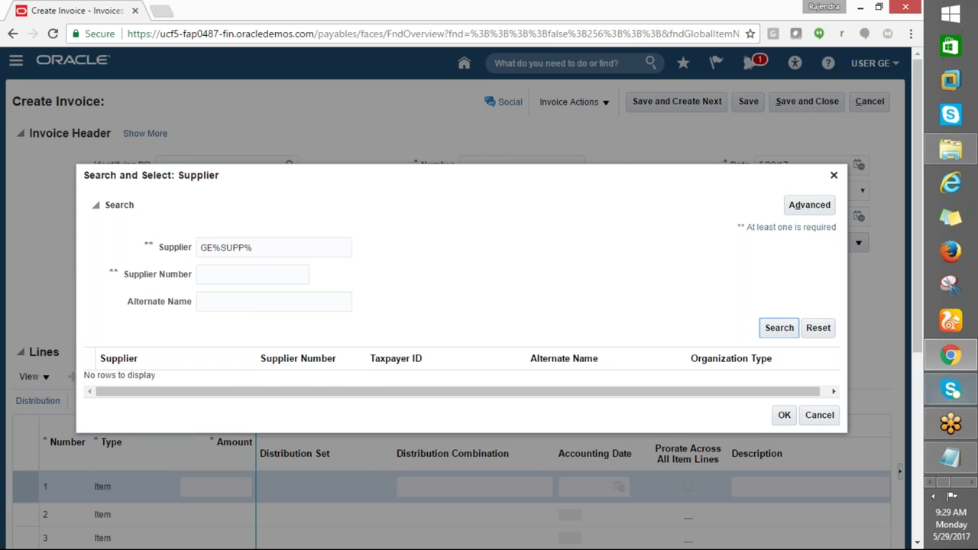
left_click(818, 416)
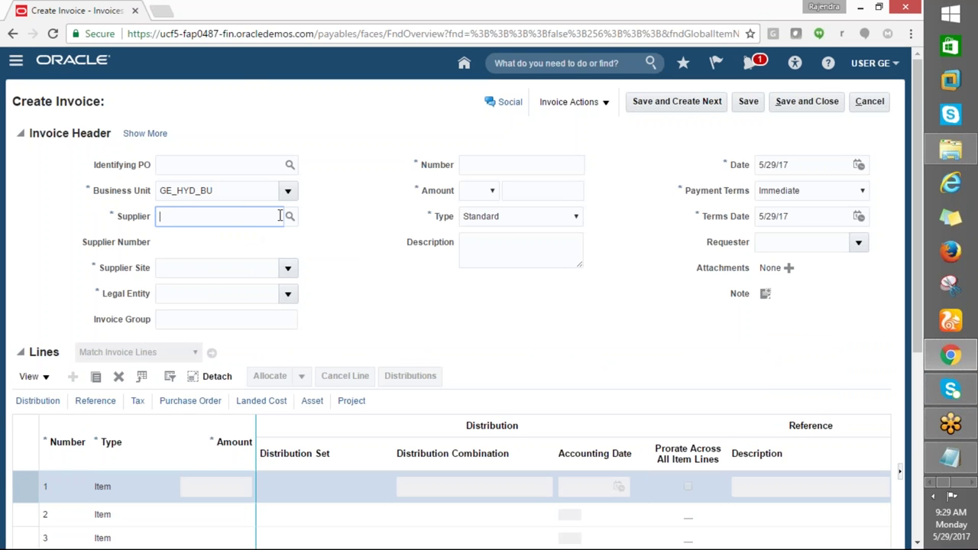
left_click(288, 268)
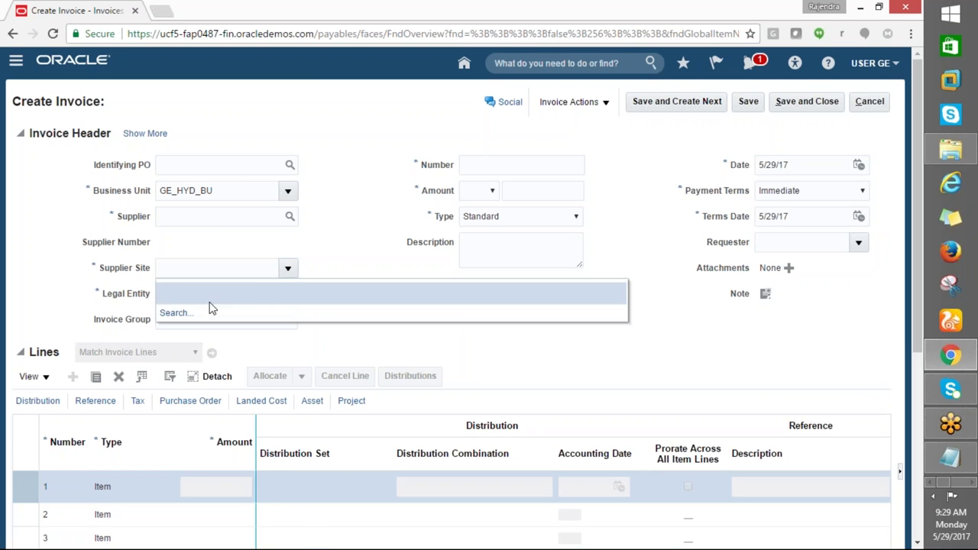
left_click(177, 312)
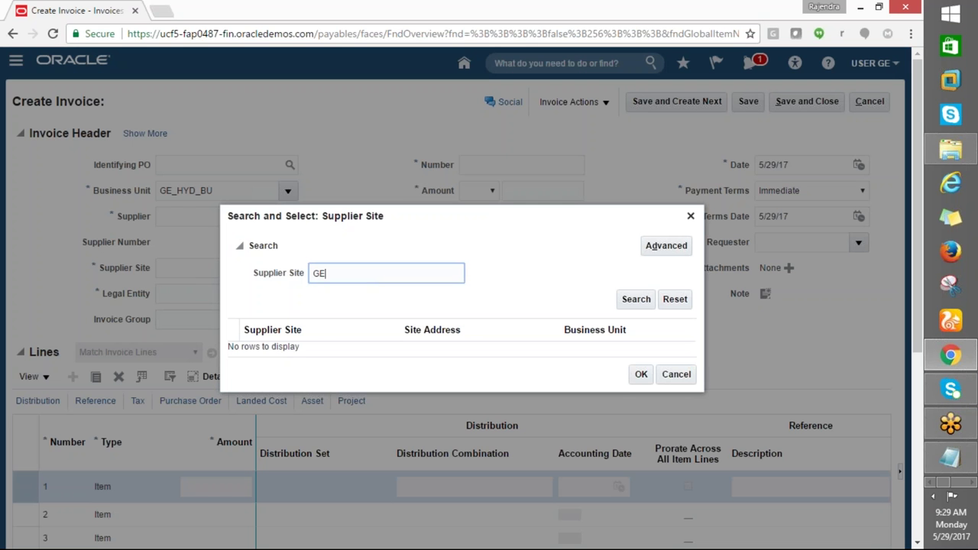
left_click(636, 298)
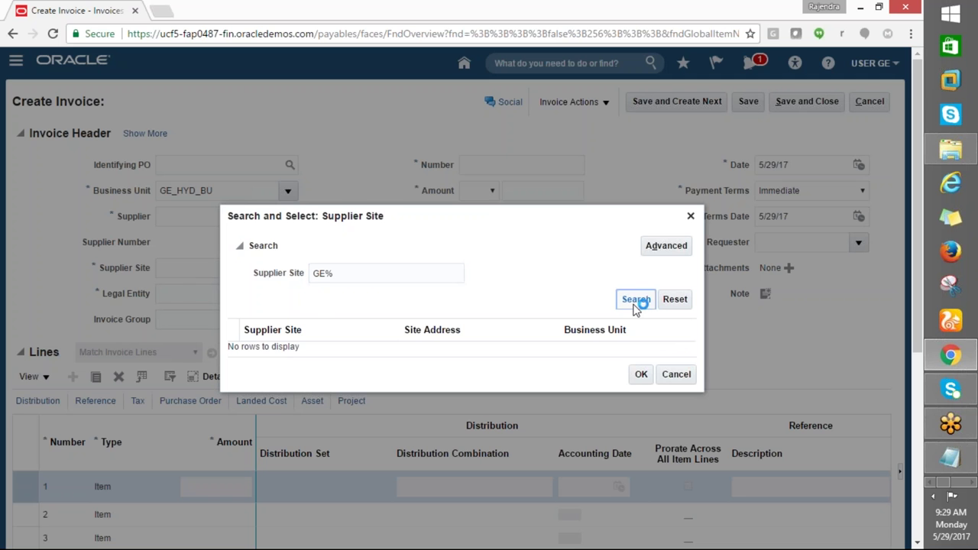
left_click(672, 376)
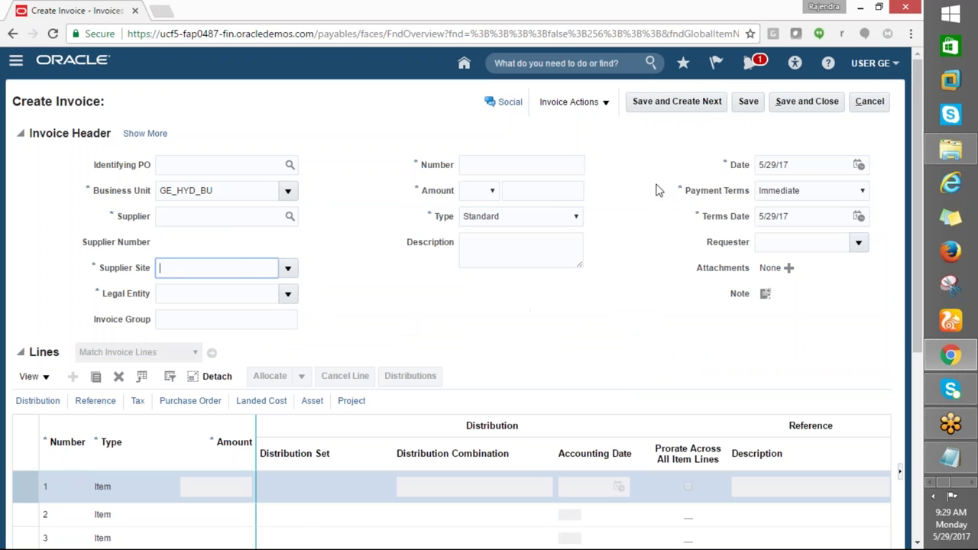
left_click(751, 65)
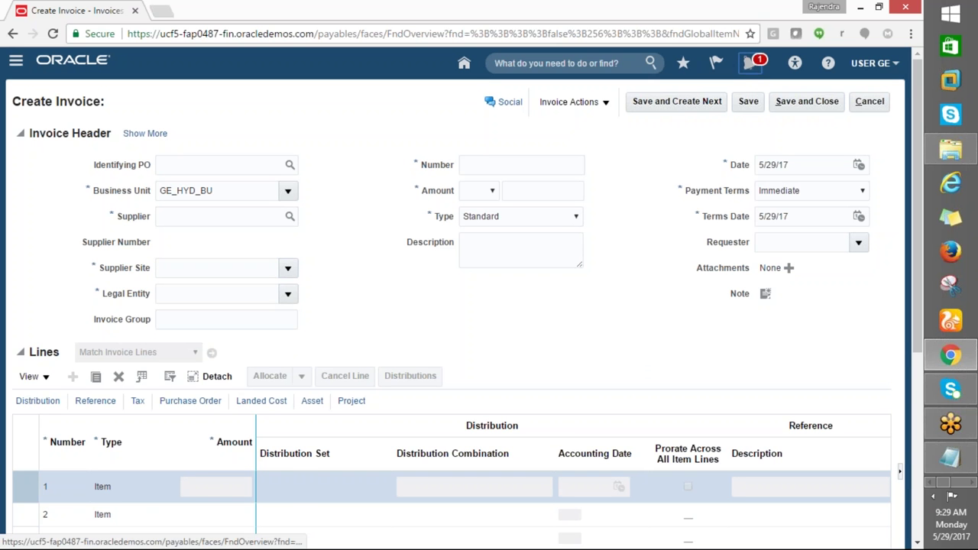
Check the notifications list twice and browse the Navigator menu
left_click(748, 65)
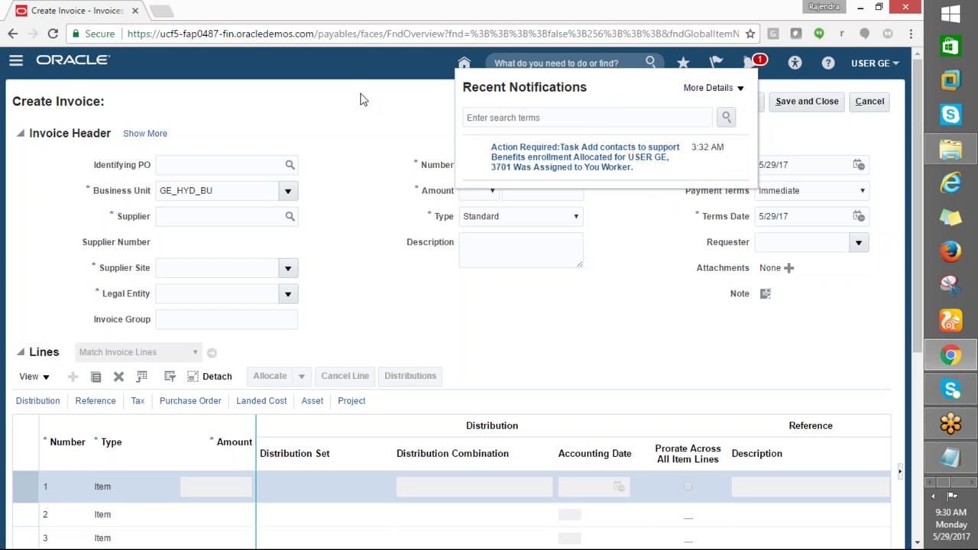
left_click(347, 113)
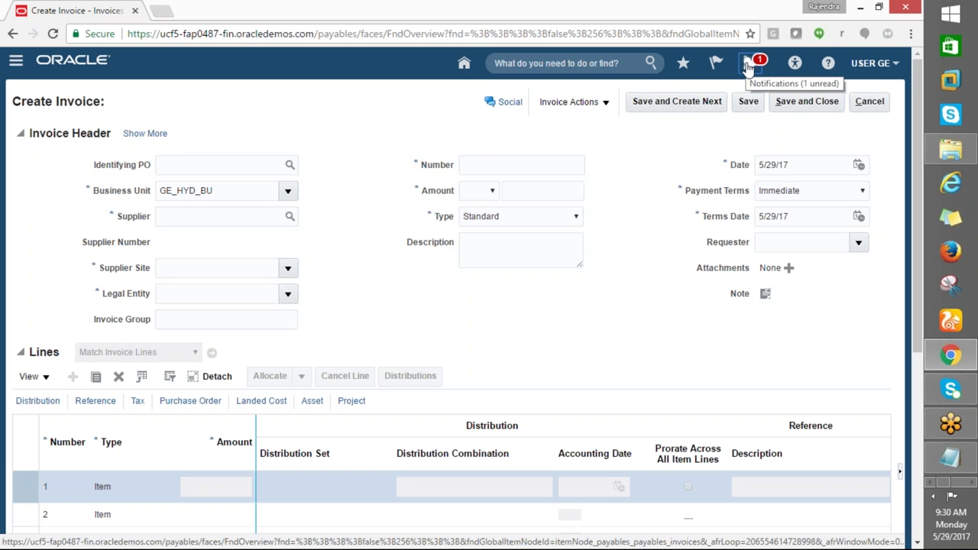
left_click(748, 66)
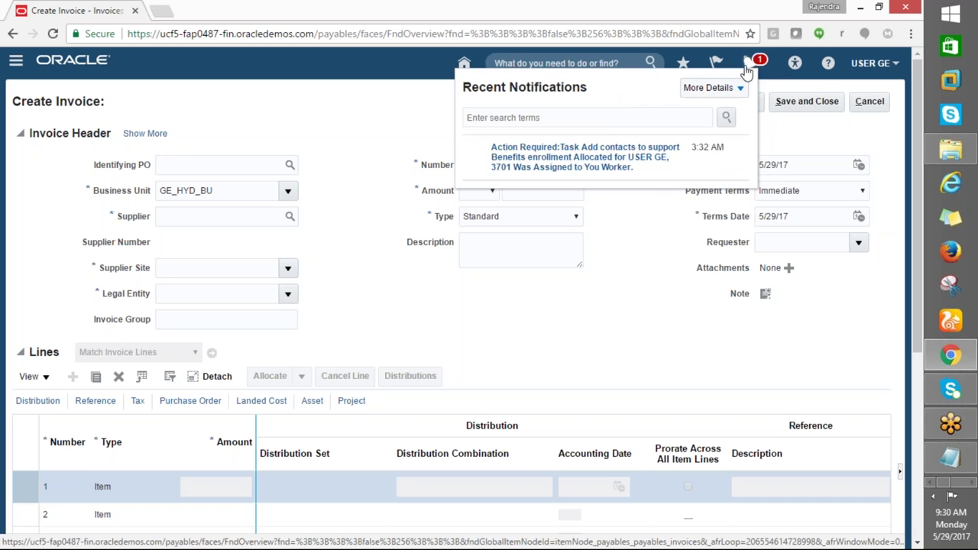
left_click(331, 139)
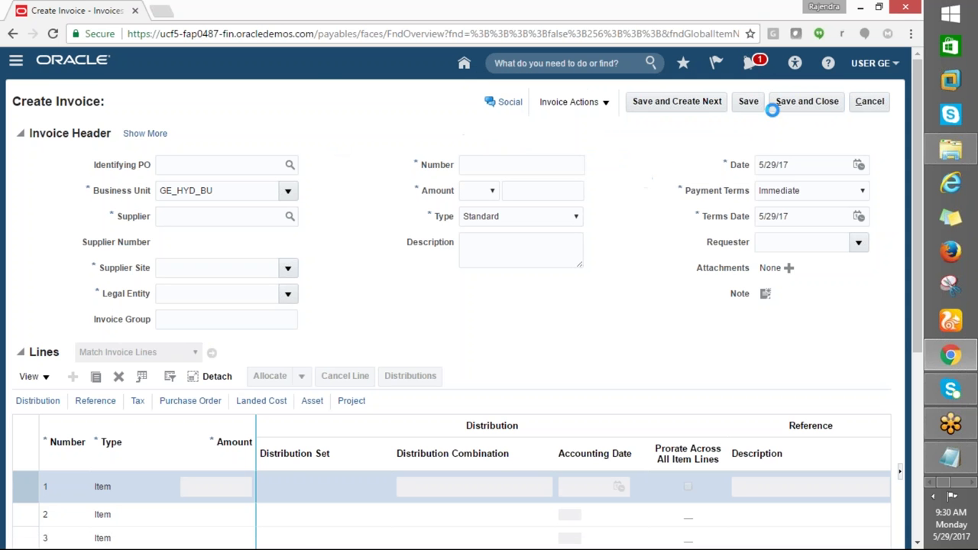
left_click(17, 60)
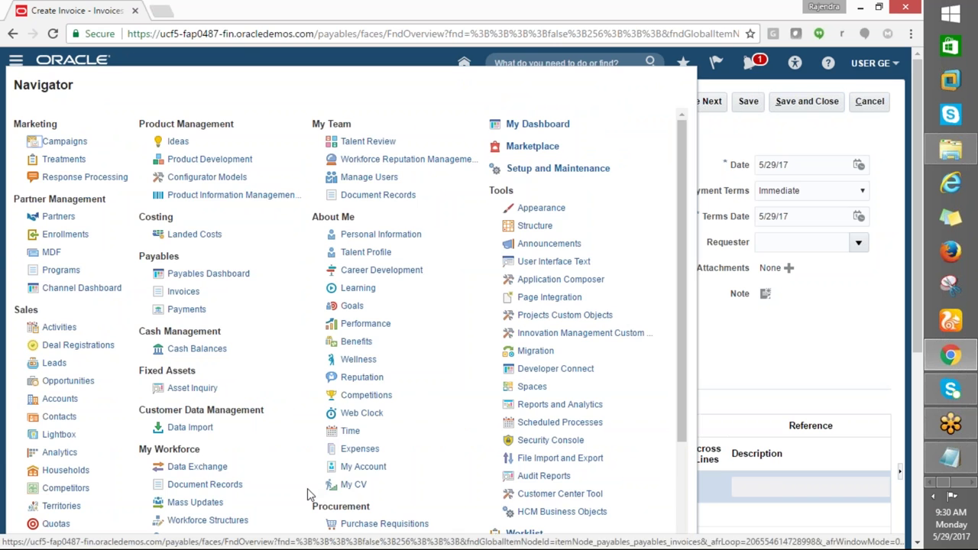
scroll(307, 491, "down", 1)
left_click(797, 349)
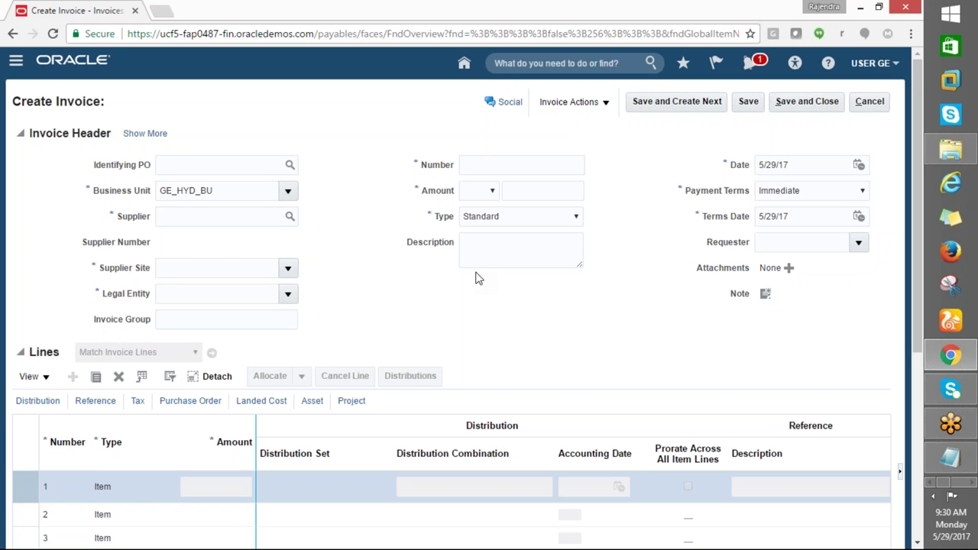
Cancel the unfinished invoice and go to Procurement > Suppliers from the Navigator
left_click(15, 61)
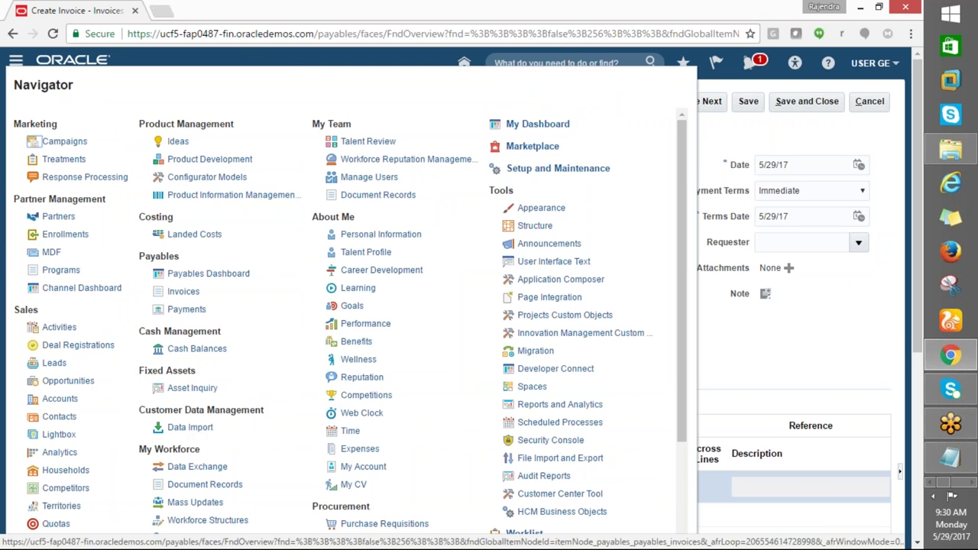
scroll(373, 483, "down", 2)
left_click(355, 417)
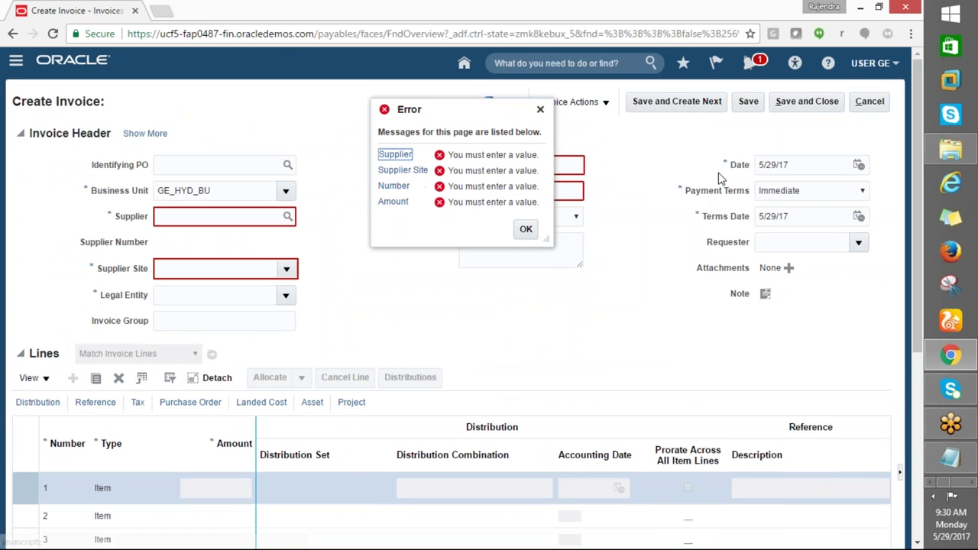
left_click(869, 102)
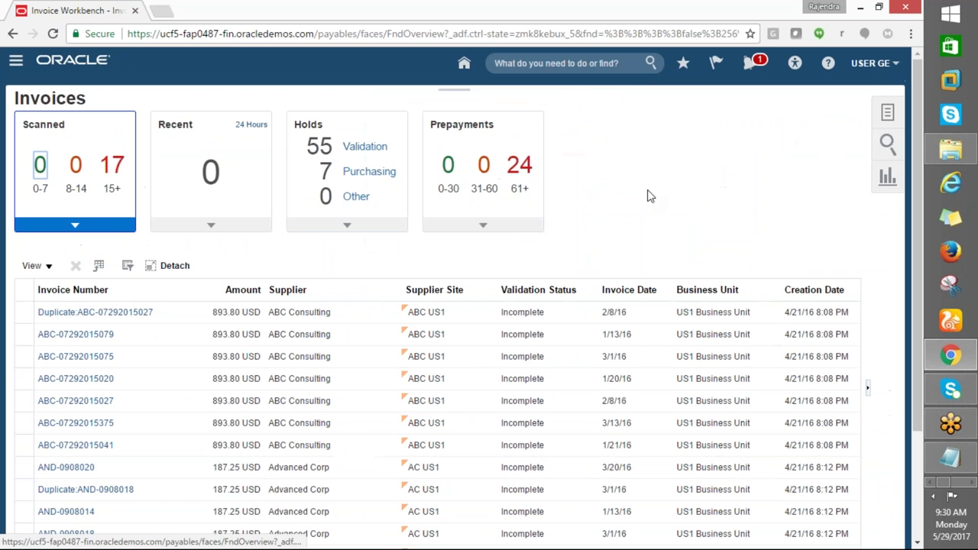
left_click(16, 60)
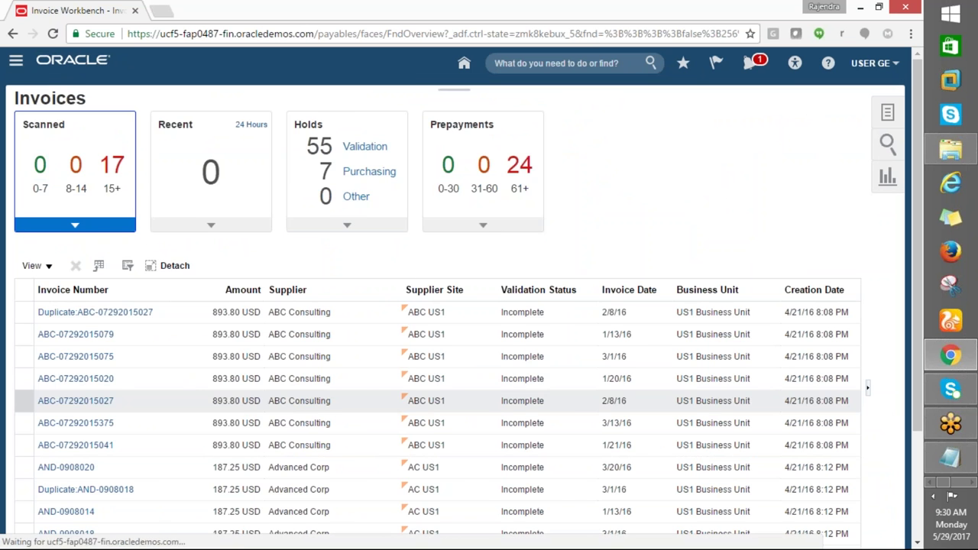
scroll(348, 478, "down", 2)
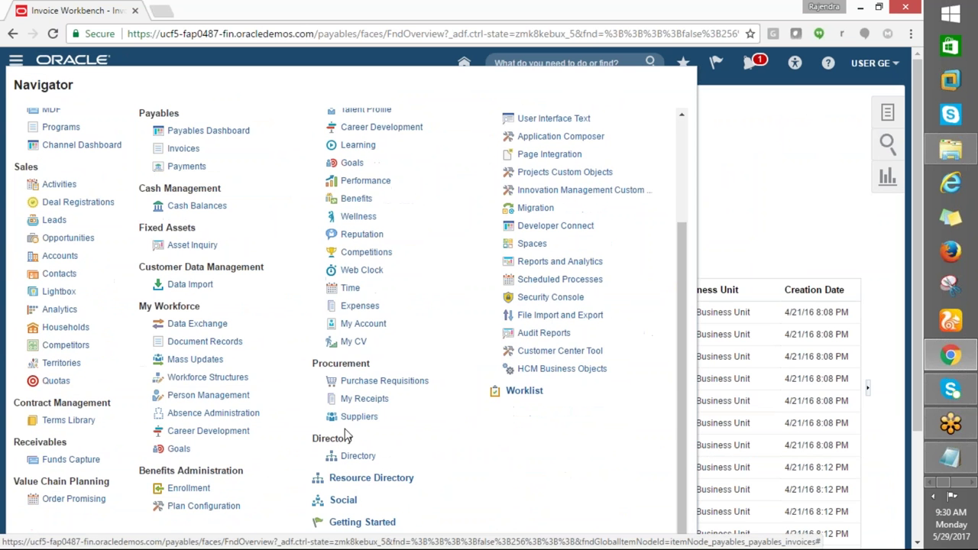
left_click(353, 418)
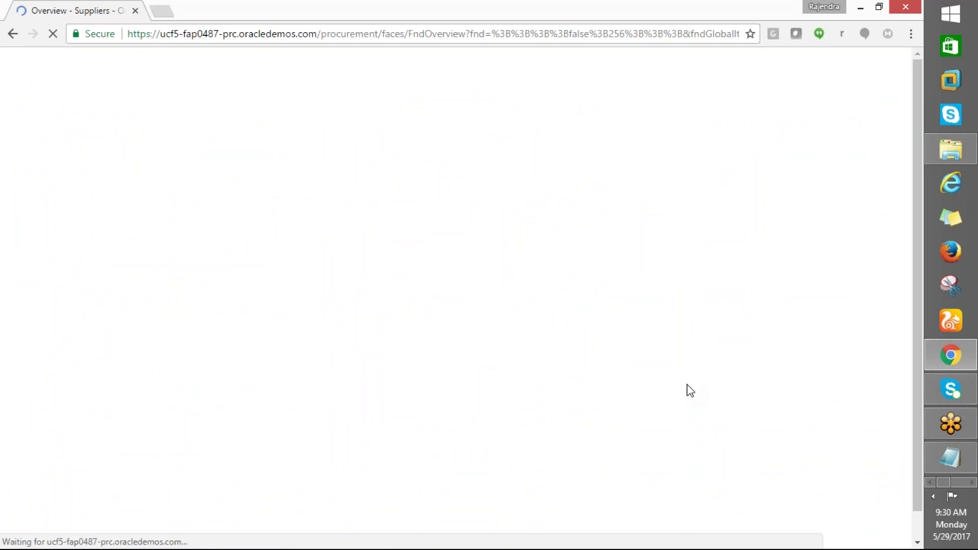
Search Manage Suppliers for GE%, finding GE Capital and GE_SUPPLIER, then start Register Supplier
left_click(886, 112)
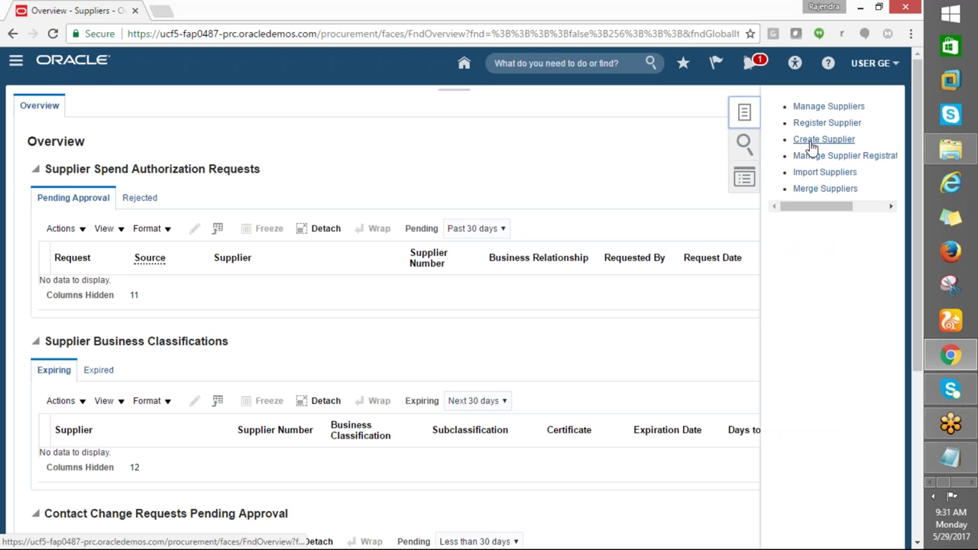
left_click(817, 109)
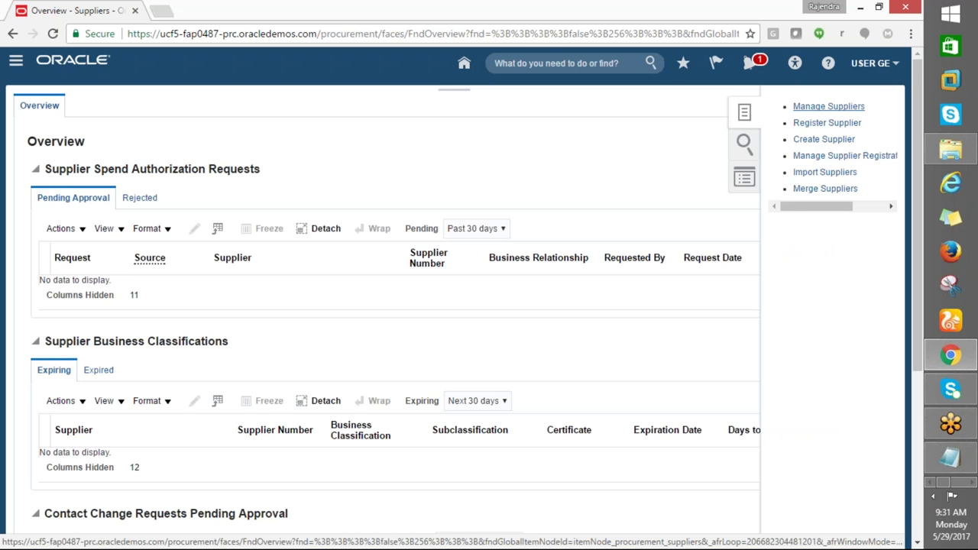
left_click(257, 218)
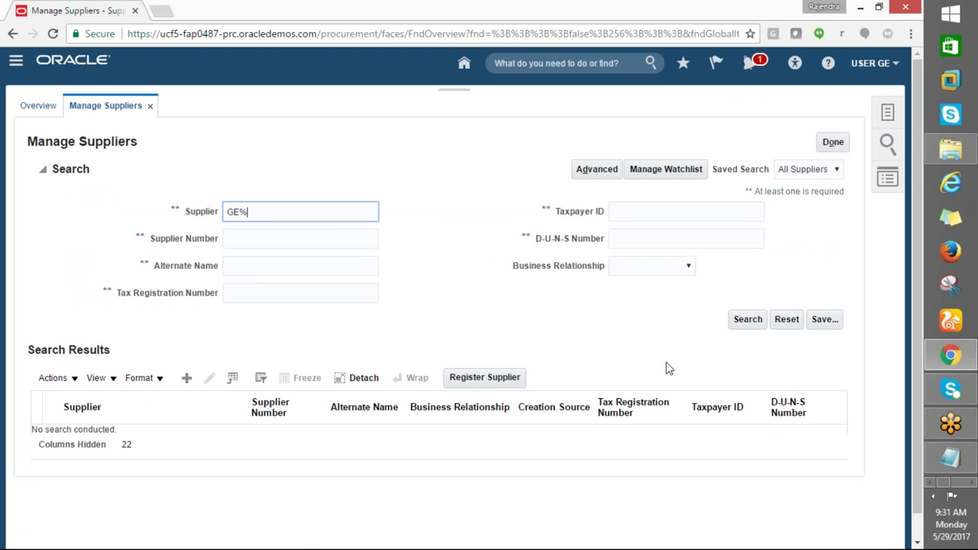
left_click(747, 319)
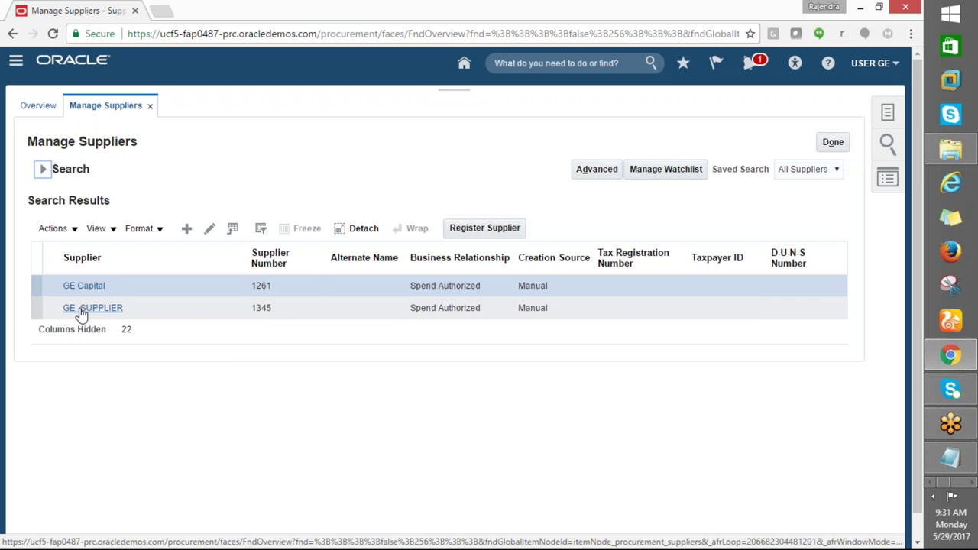
left_click(36, 313)
left_click(490, 227)
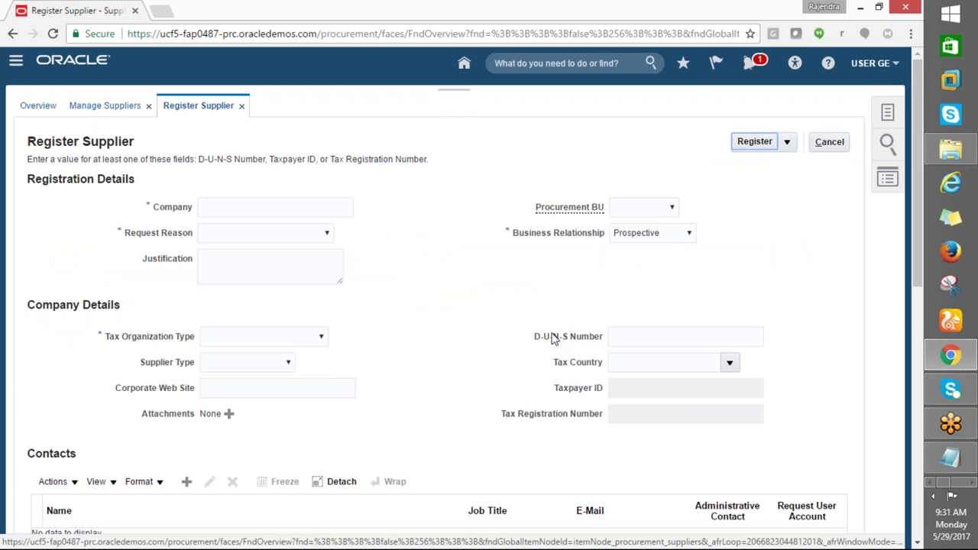
Enter company GE with Request Reason New Supply Source
scroll(551, 340, "down", 5)
scroll(551, 340, "down", 3)
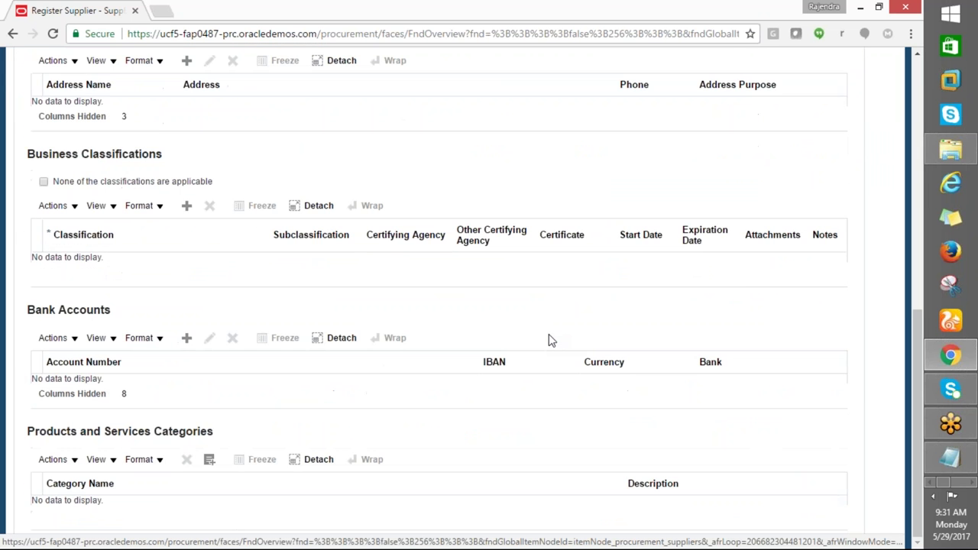
scroll(552, 341, "up", 8)
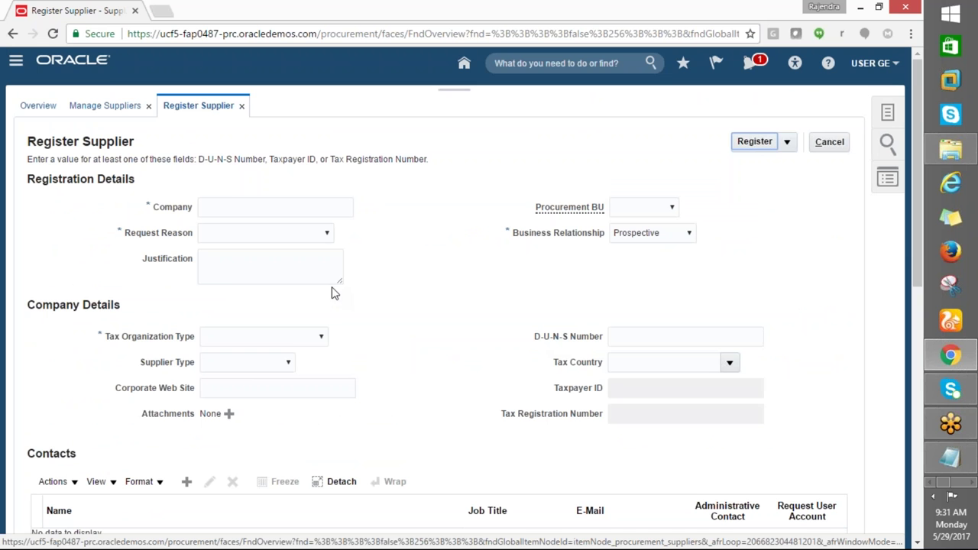
left_click(231, 212)
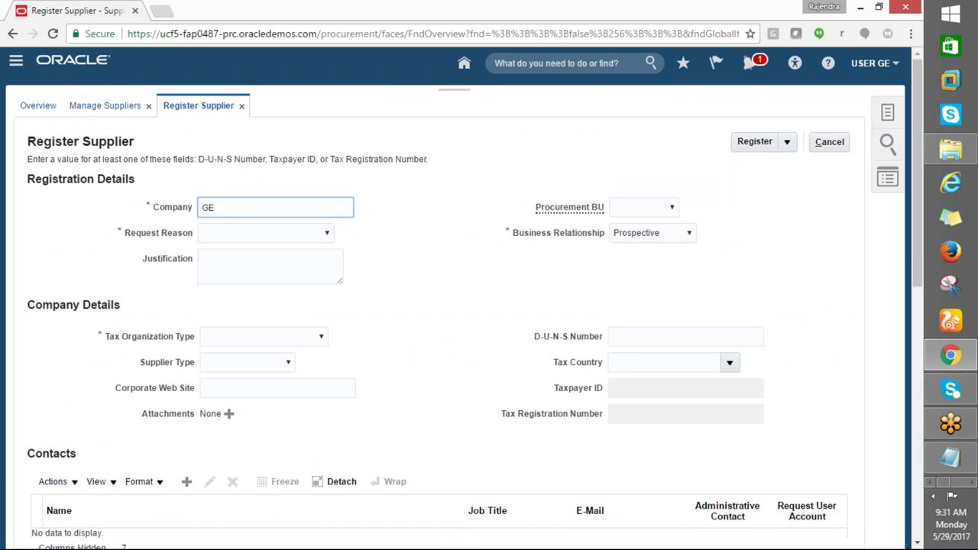
left_click(265, 232)
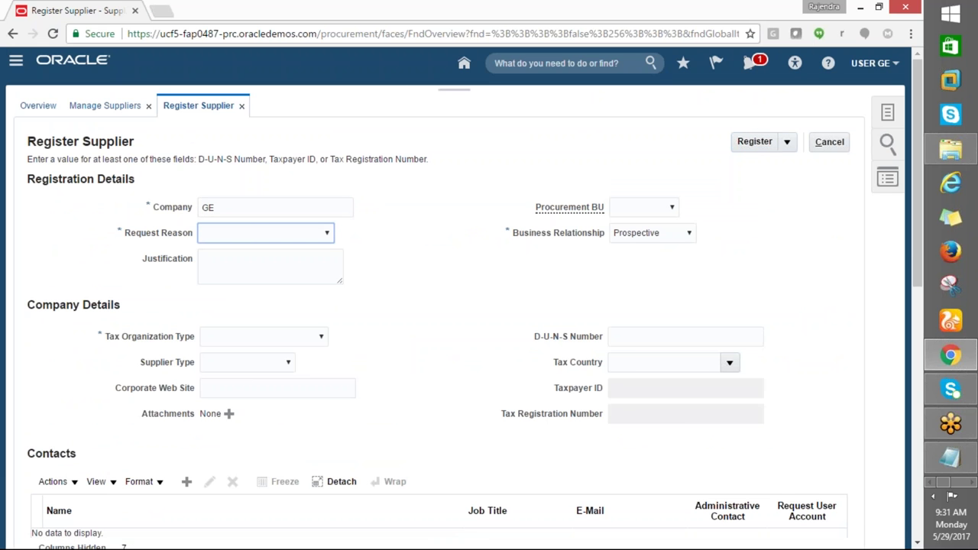
left_click(317, 233)
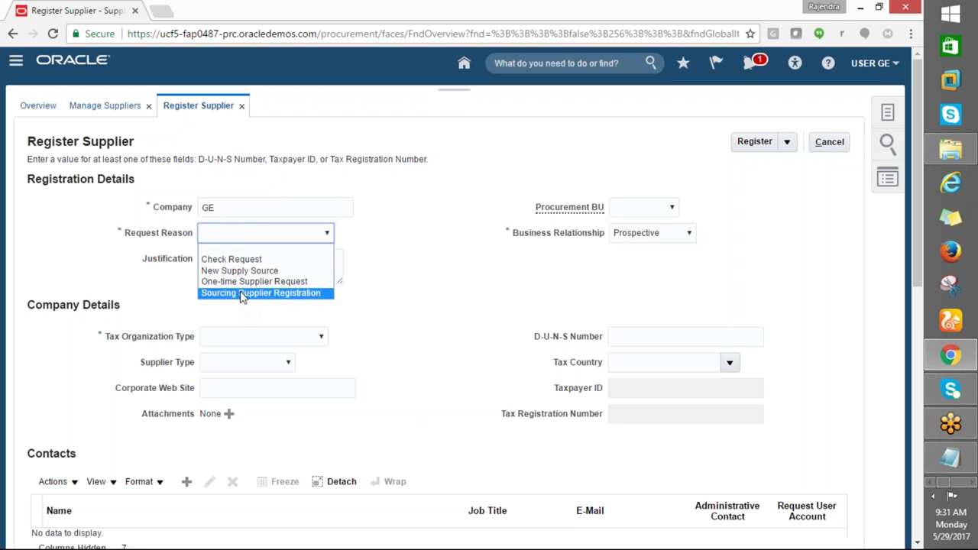
left_click(239, 271)
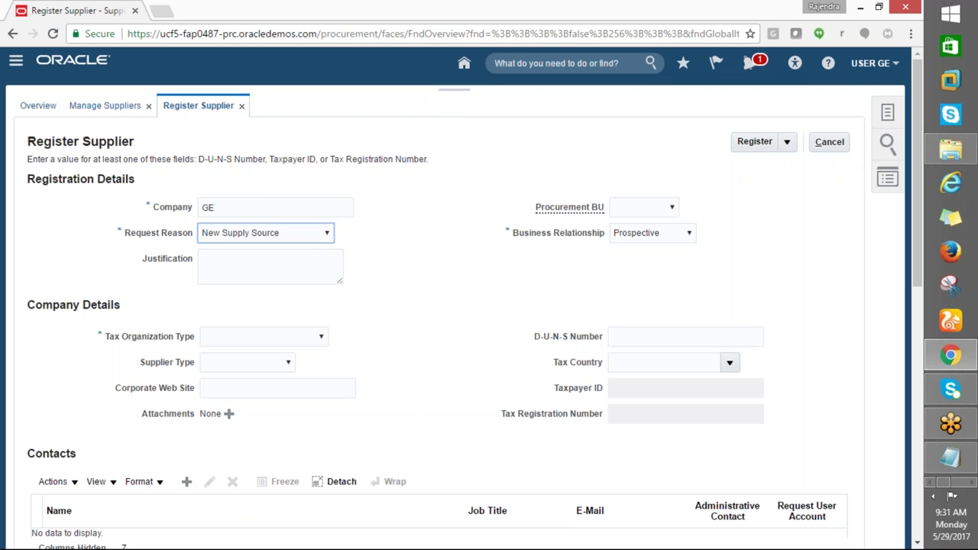
Set Procurement BU GE_HYD_BU, relationship Spend Authorized, and Tax Organization Type Corporation
left_click(667, 207)
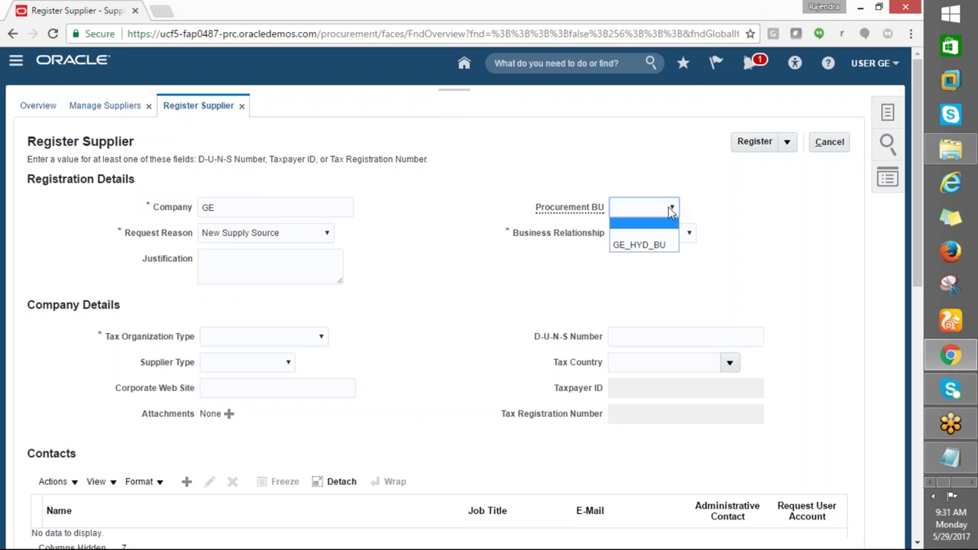
left_click(642, 246)
left_click(690, 235)
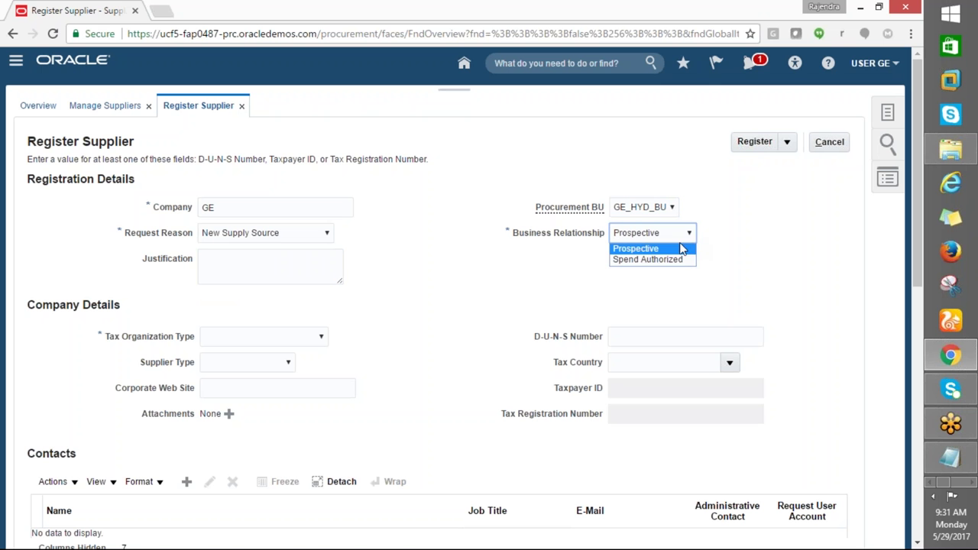
left_click(649, 260)
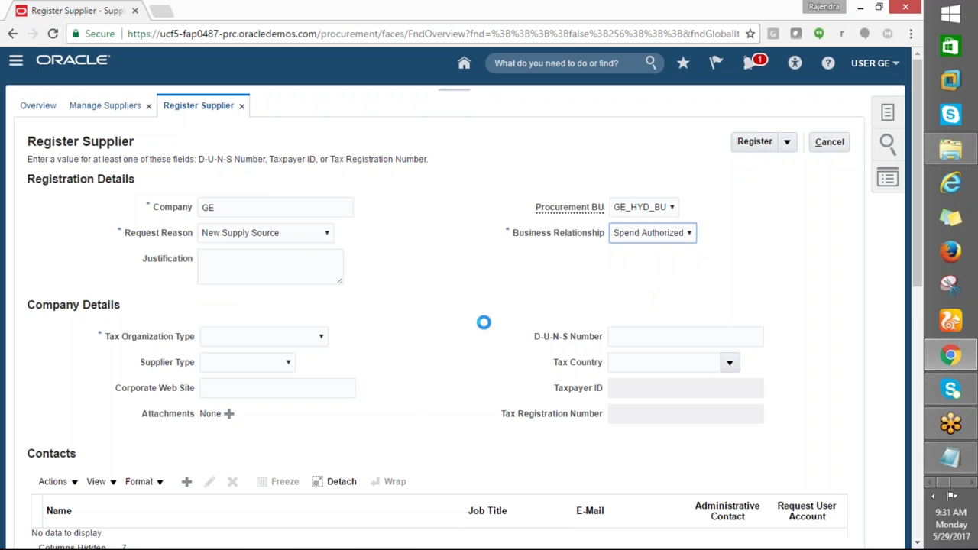
scroll(304, 272, "down", 1)
left_click(320, 268)
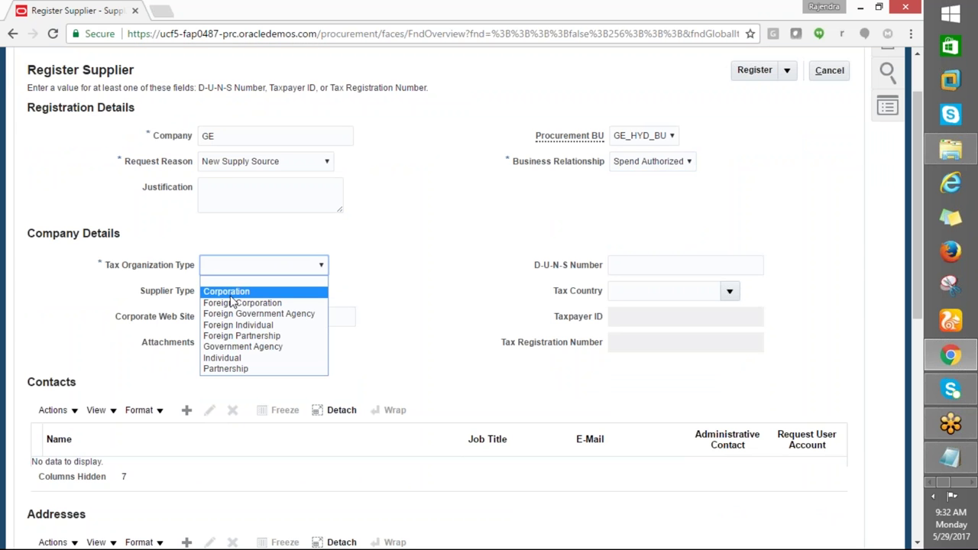
left_click(234, 293)
Leave Supplier Type blank and submit the registration, which fails for lacking a tax identifier
left_click(288, 292)
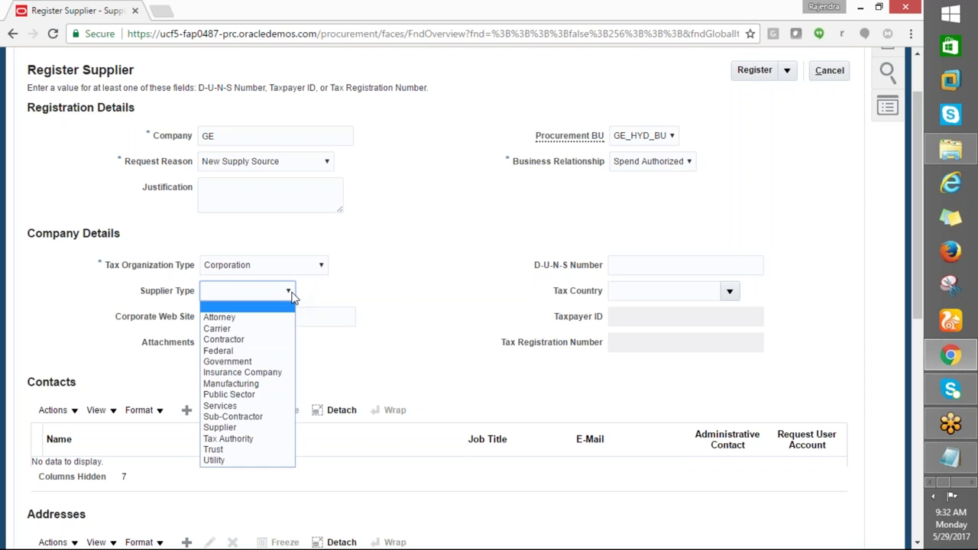
left_click(410, 275)
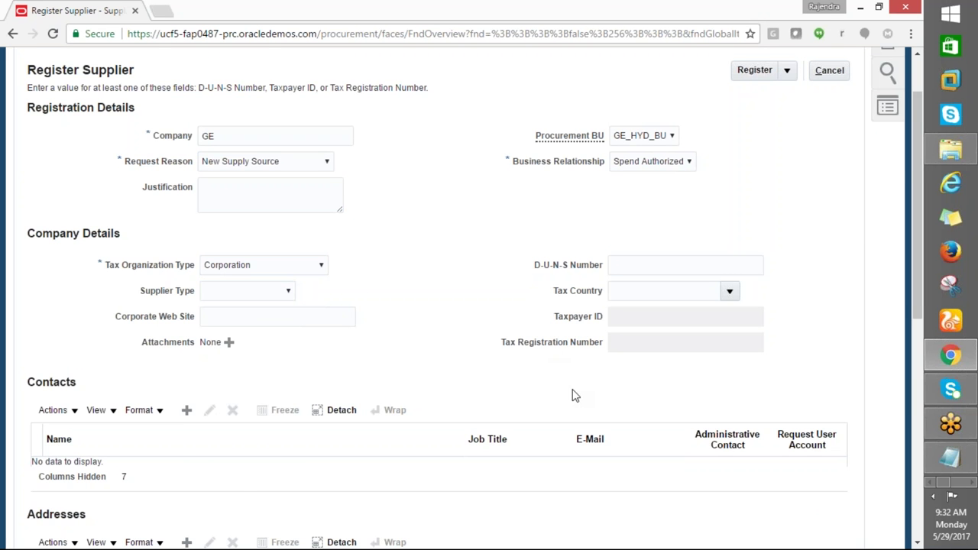
scroll(588, 420, "down", 3)
scroll(608, 452, "down", 3)
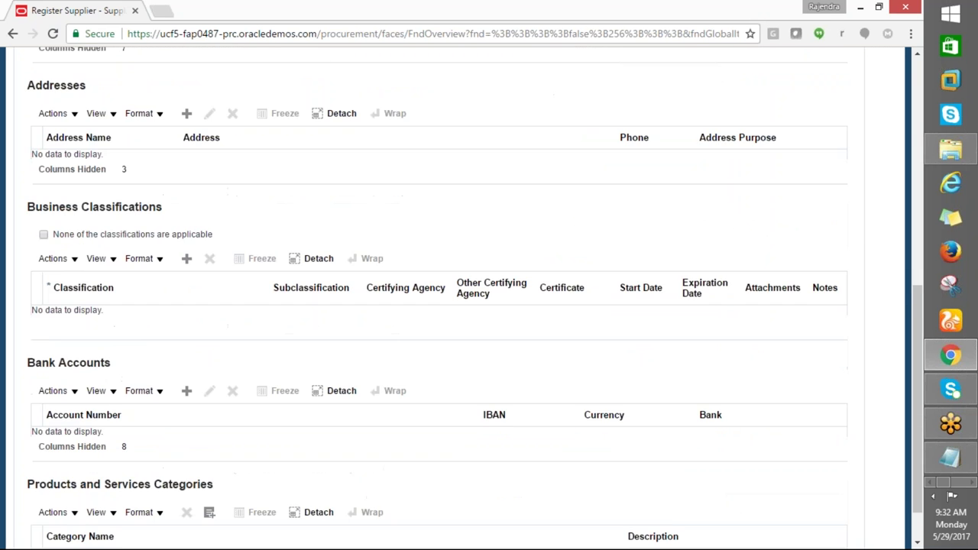
scroll(438, 298, "down", 1)
scroll(761, 188, "up", 10)
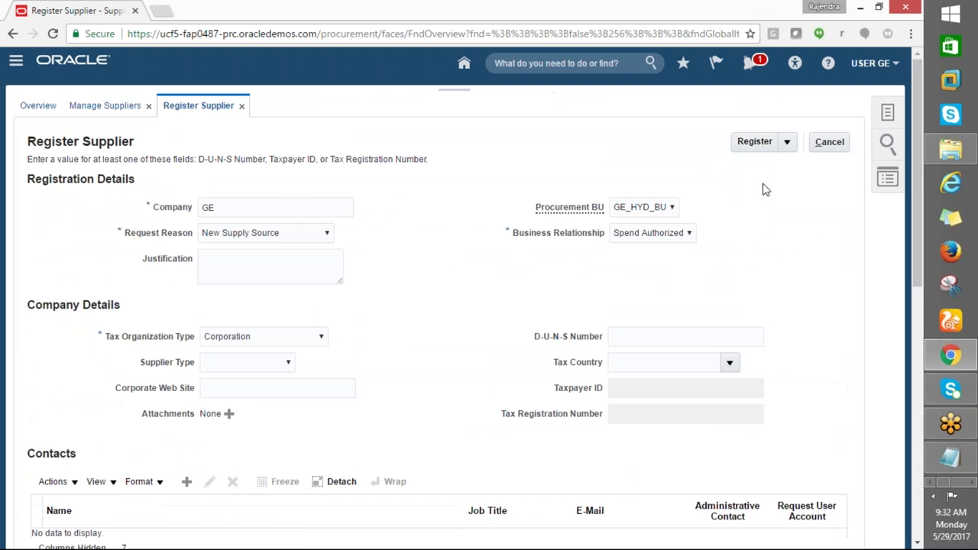
left_click(754, 141)
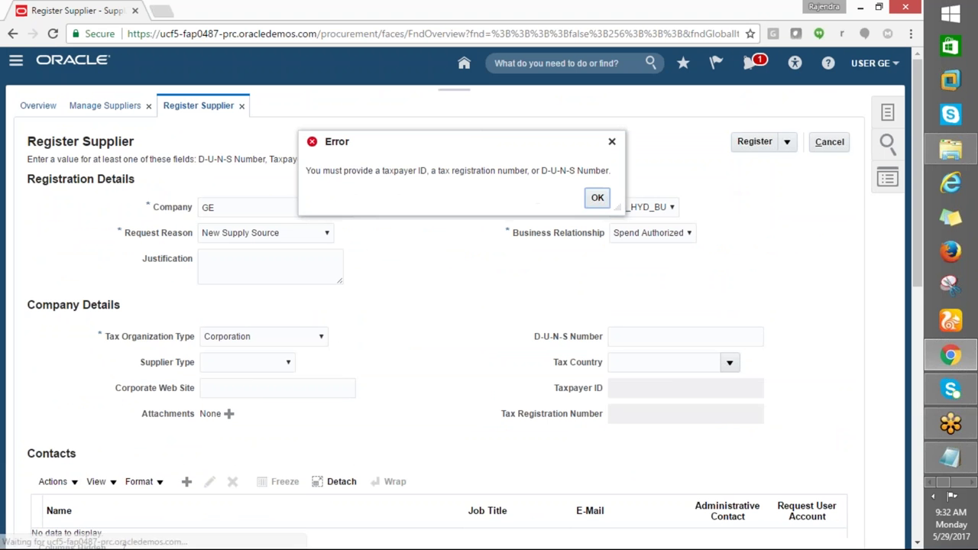
Dismiss the tax identifier error and set Tax Country to United States via a UNITED search
left_click(599, 200)
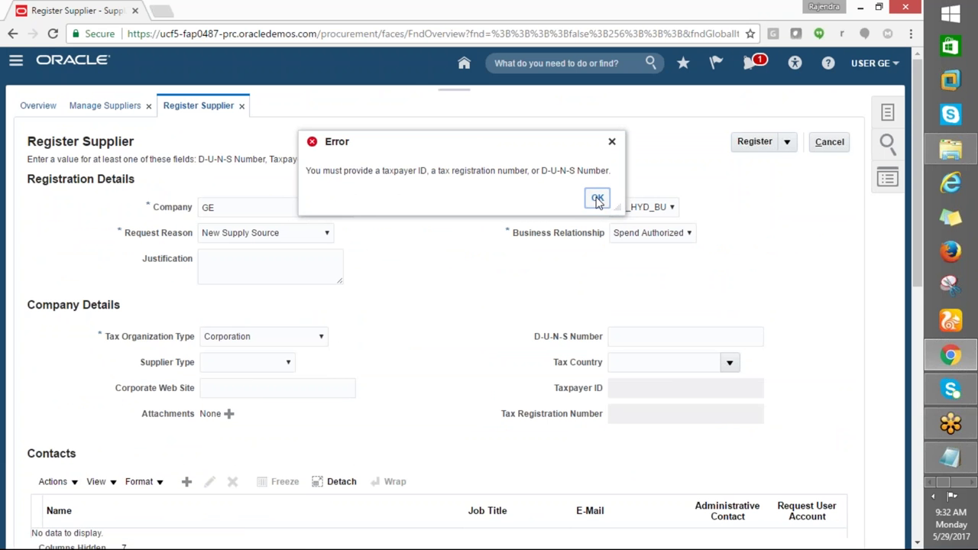
left_click(598, 200)
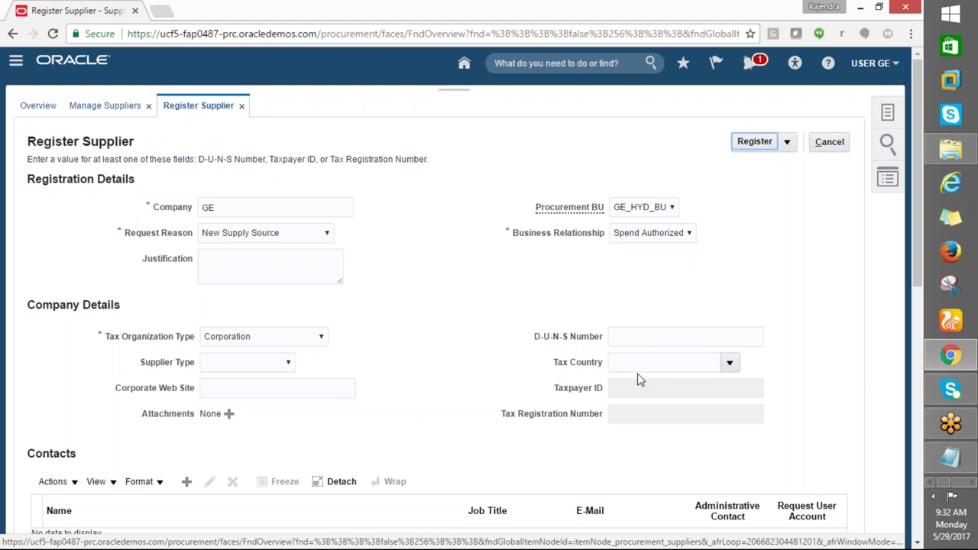
left_click(729, 364)
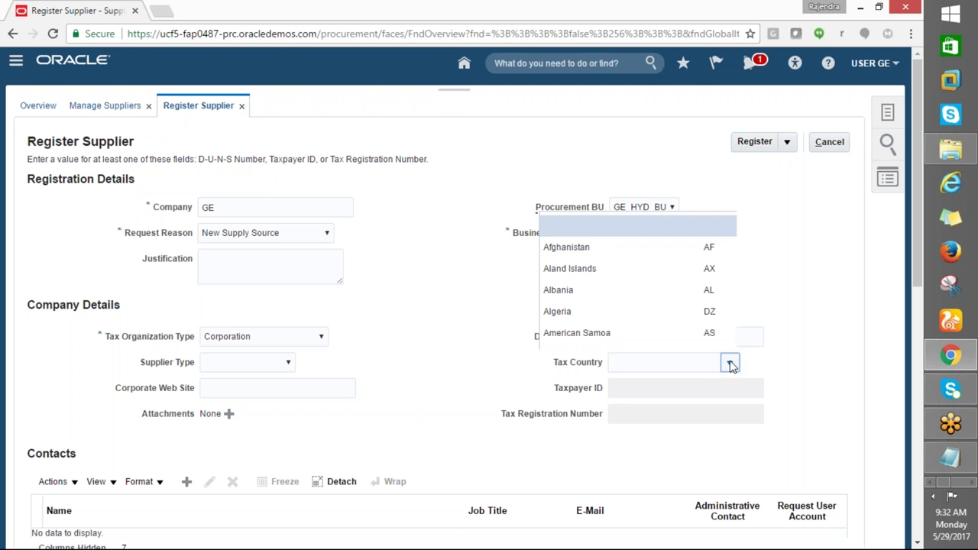
scroll(520, 289, "down", 3)
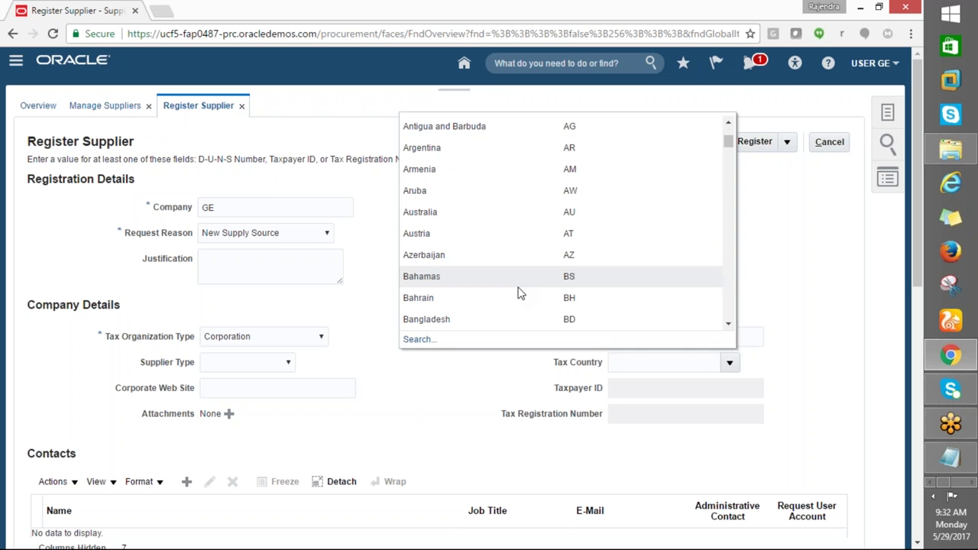
scroll(519, 289, "down", 1)
left_click(417, 339)
left_click(383, 263)
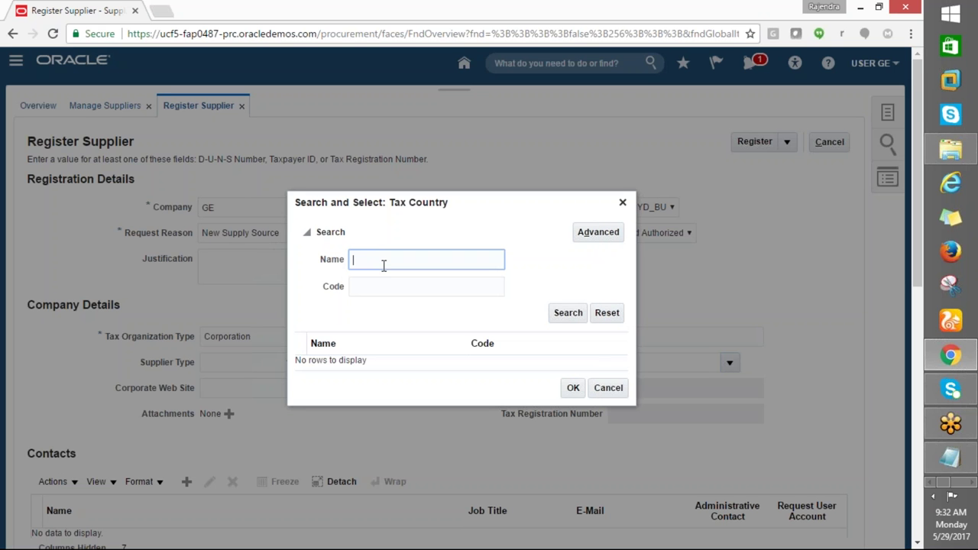
type("US")
left_click(566, 313)
left_click(366, 260)
type("ITED")
left_click(565, 317)
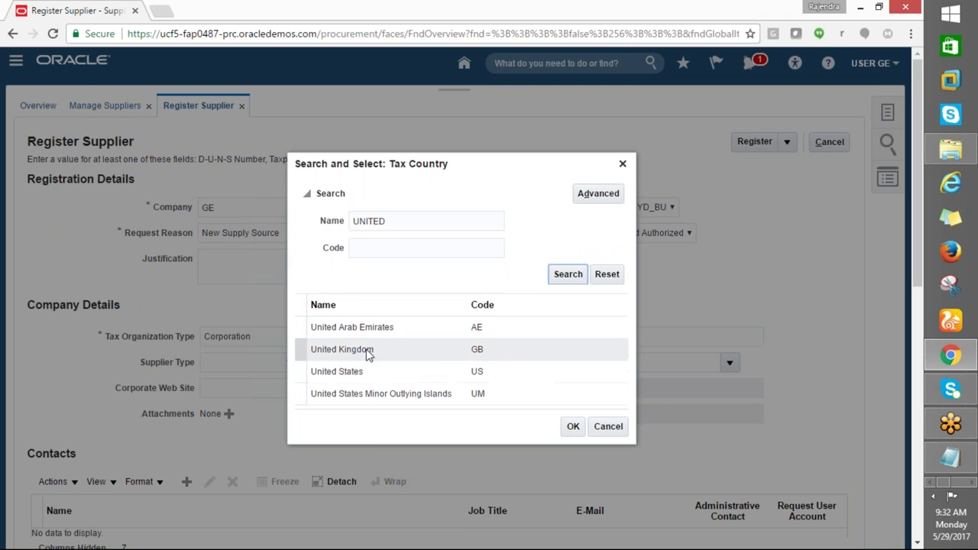
left_click(356, 374)
left_click(574, 427)
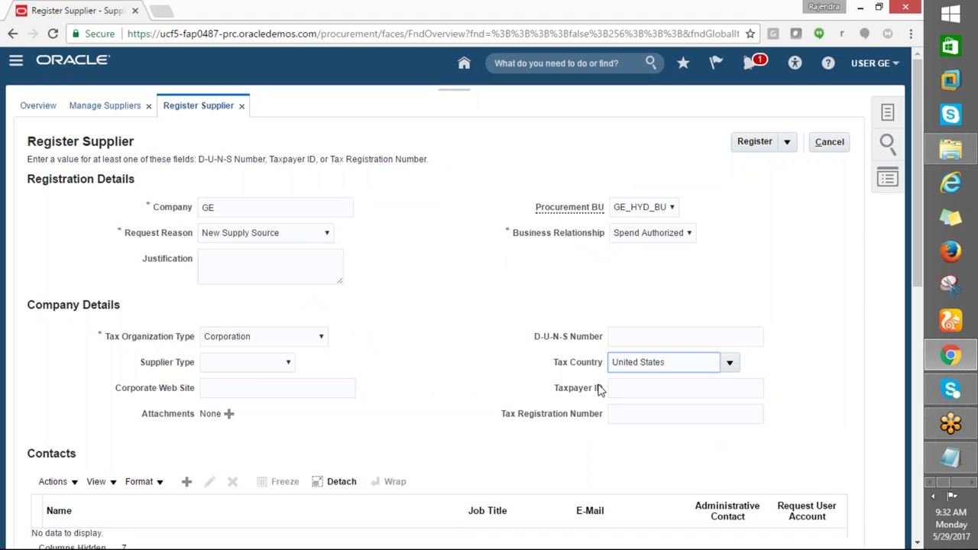
Enter Taxpayer ID 12345678 and register again, dismissing the contacts and addresses errors
left_click(612, 388)
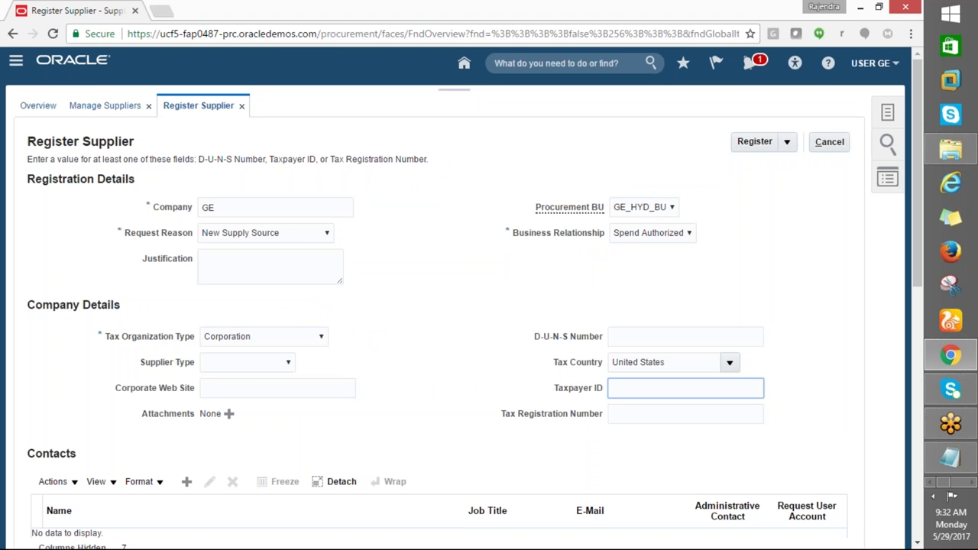
type("12345678")
left_click(746, 139)
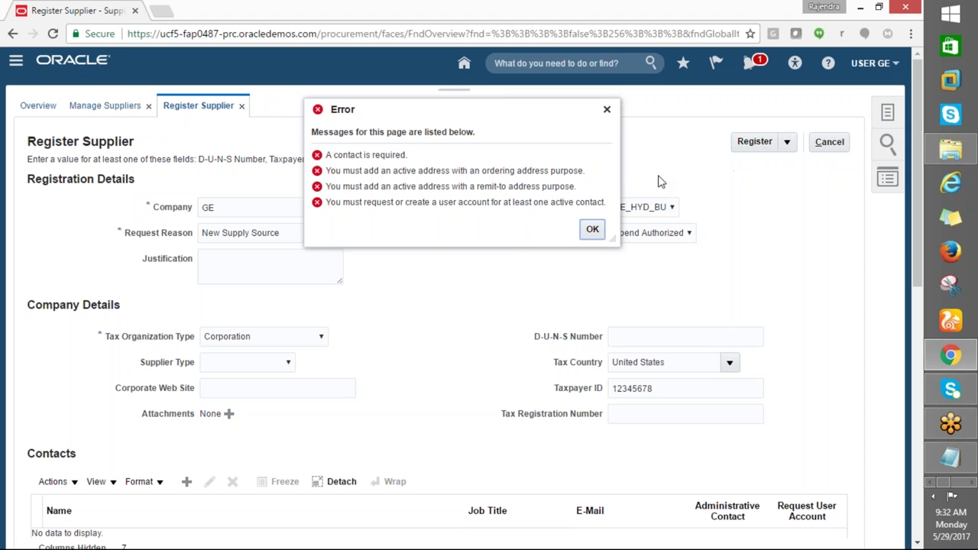
left_click(591, 233)
Review the registration form and inspect the actions available for Addresses
scroll(283, 347, "down", 3)
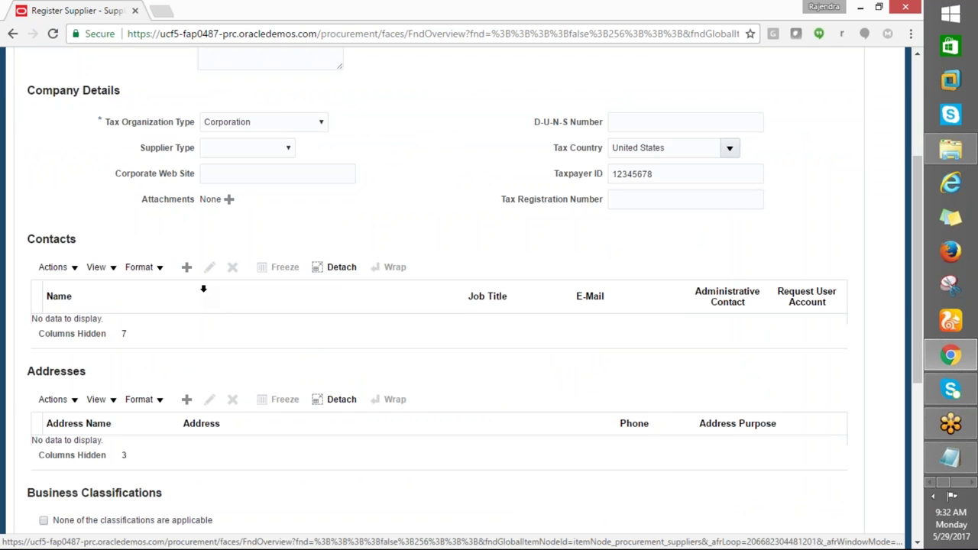
scroll(203, 289, "down", 5)
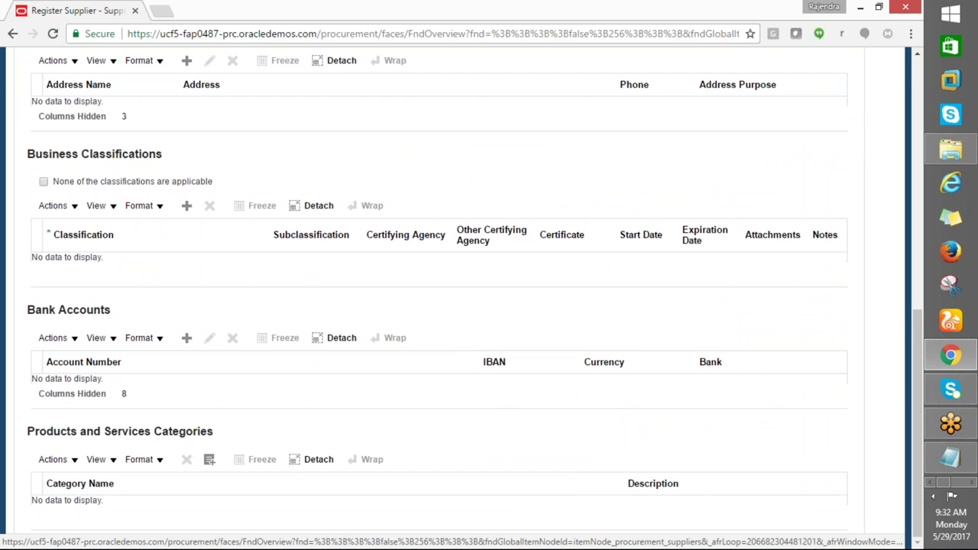
scroll(451, 290, "up", 12)
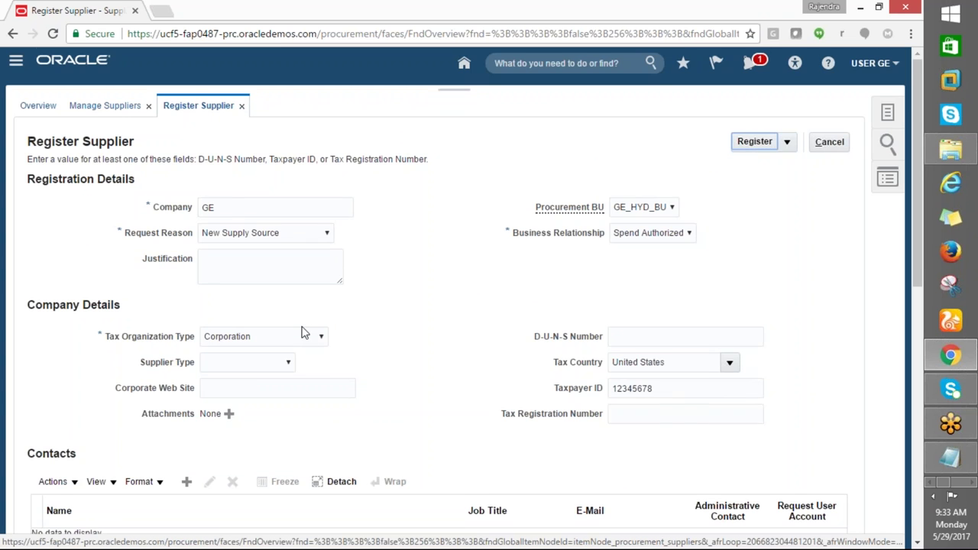
scroll(304, 333, "down", 2)
scroll(302, 333, "up", 2)
scroll(302, 332, "down", 7)
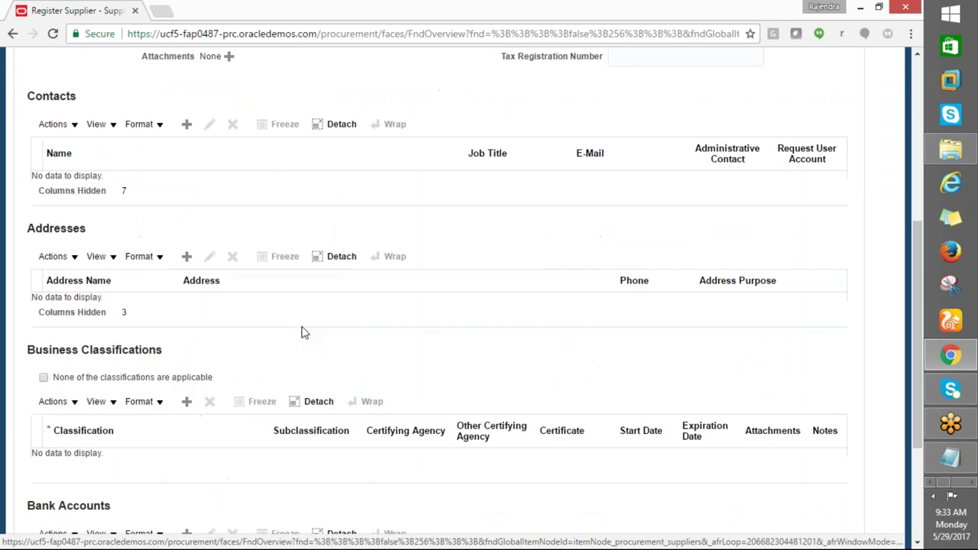
scroll(302, 332, "up", 2)
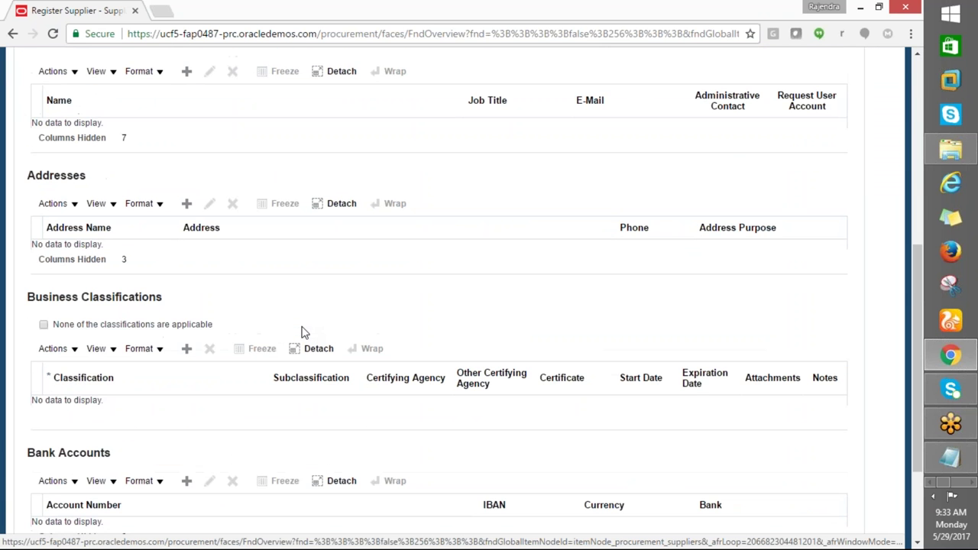
scroll(301, 332, "up", 2)
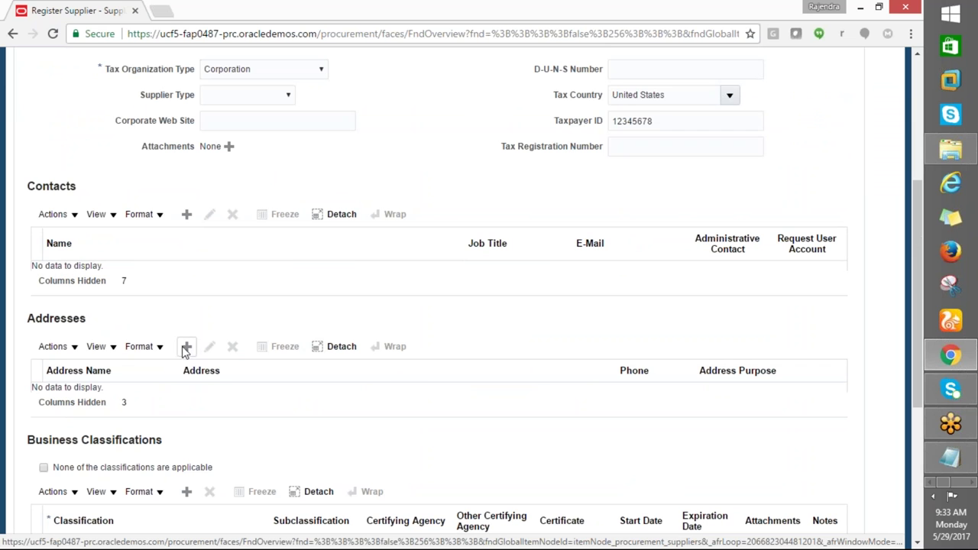
left_click(74, 348)
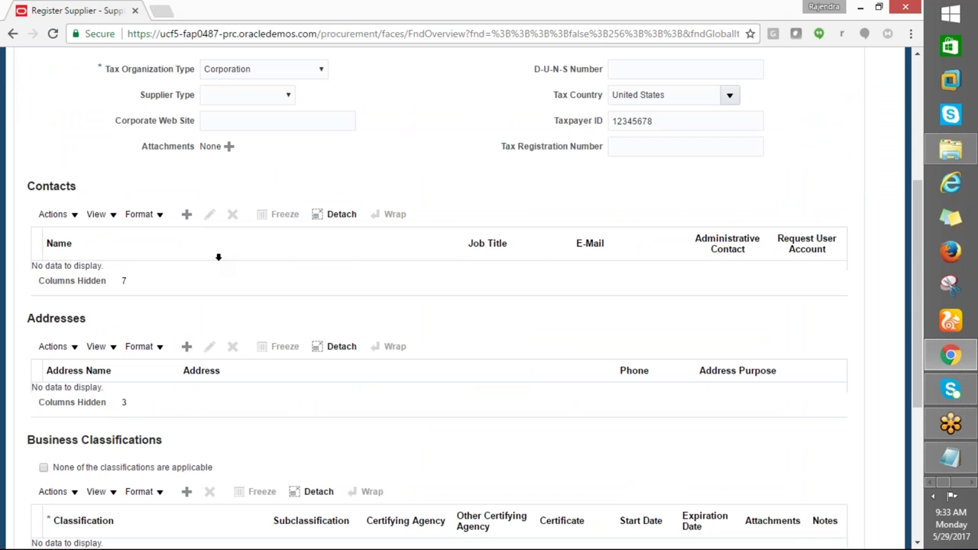
scroll(217, 258, "down", 4)
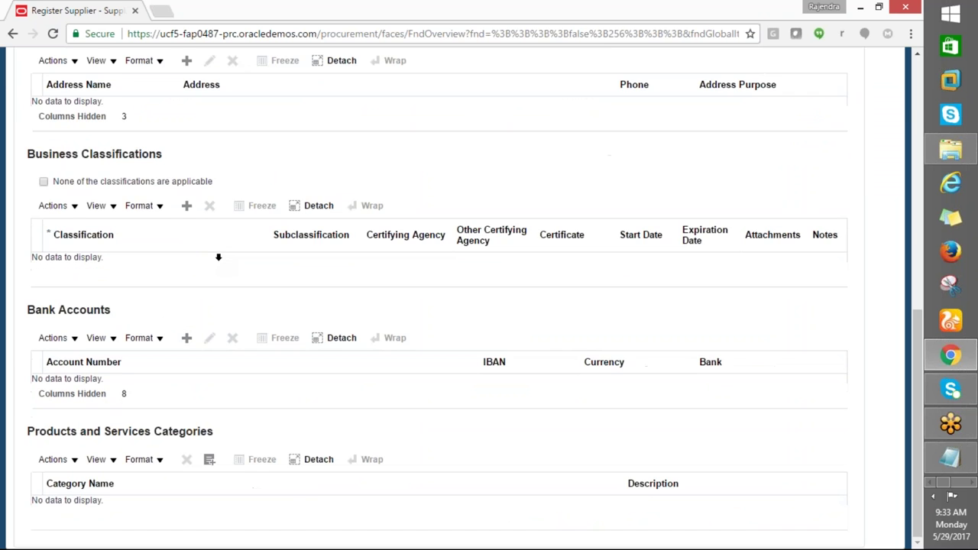
scroll(217, 258, "up", 8)
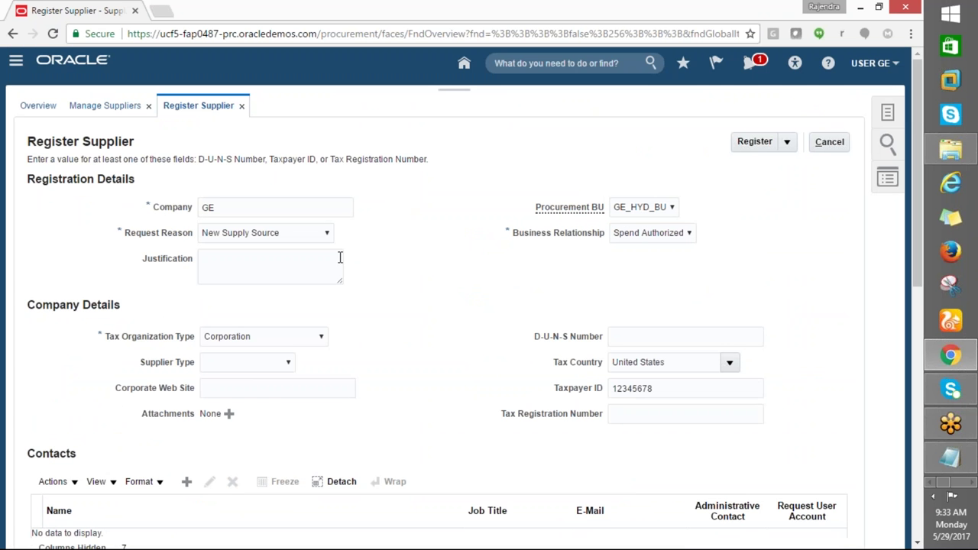
scroll(556, 289, "down", 8)
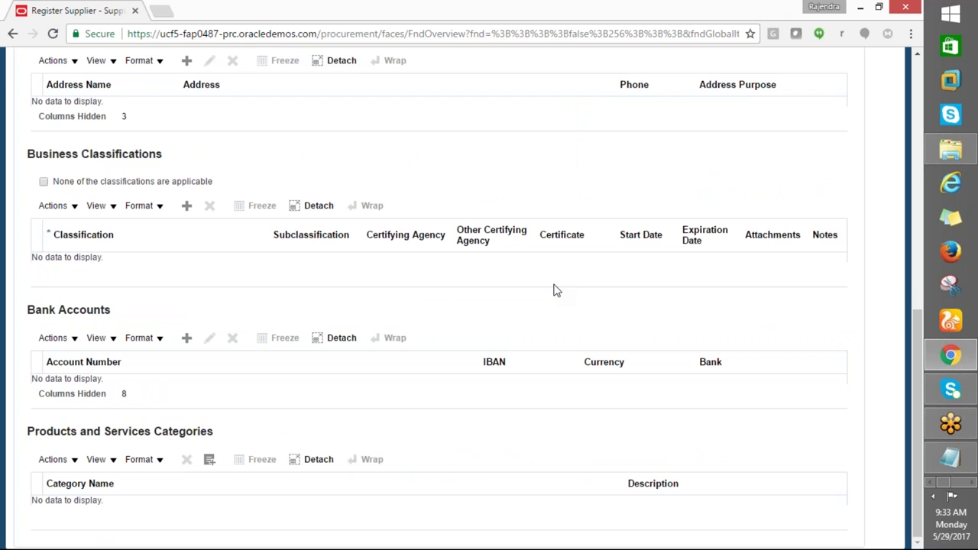
scroll(556, 289, "up", 10)
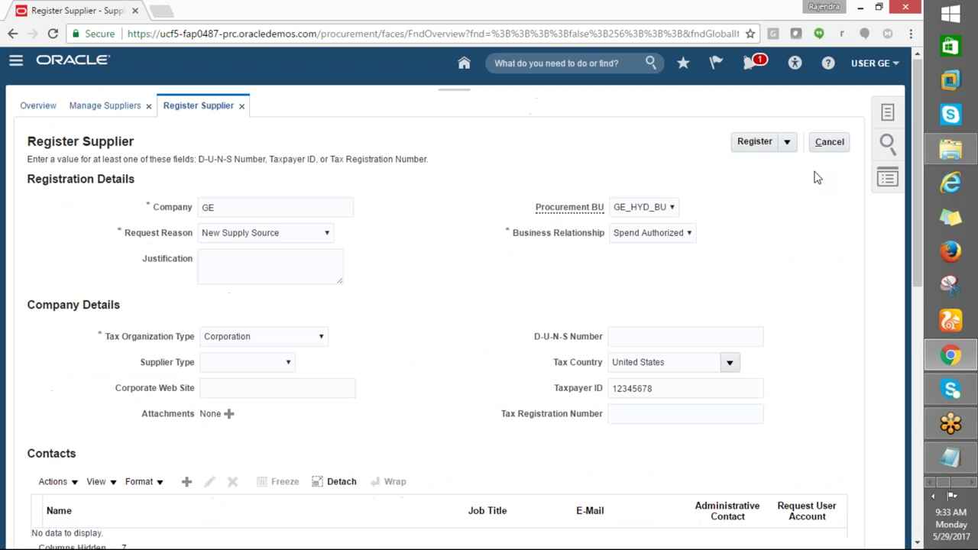
Retry registration, dismiss the same errors, and start creating a new supplier address
left_click(754, 142)
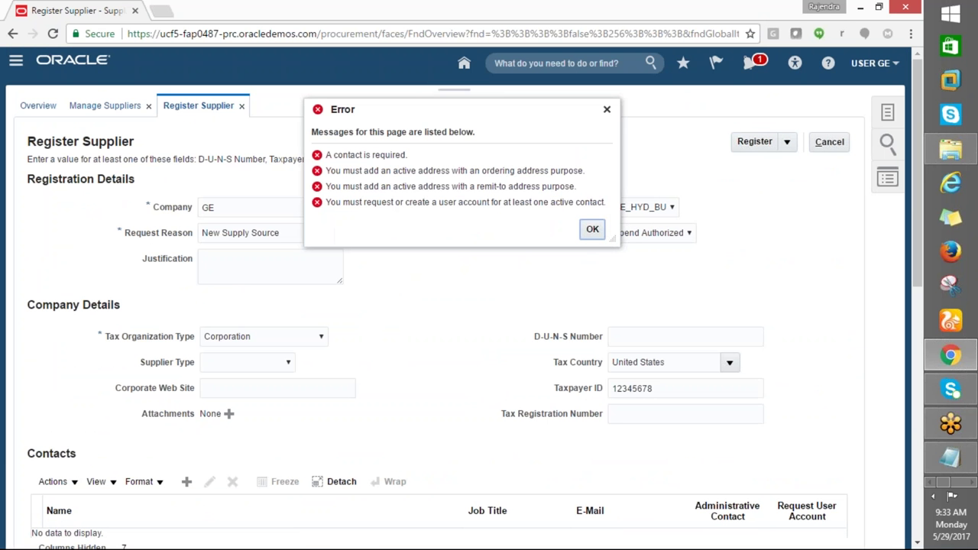
left_click(592, 230)
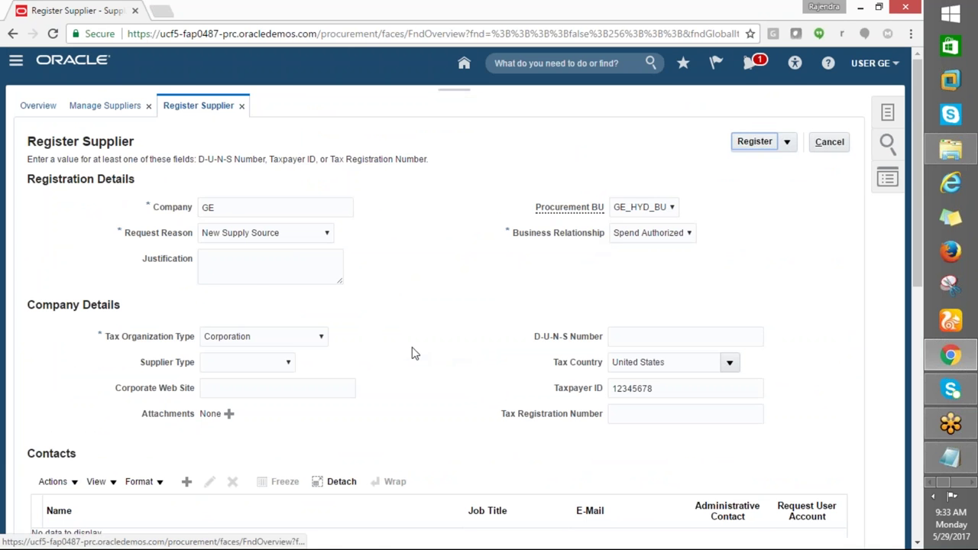
scroll(413, 351, "down", 3)
scroll(363, 354, "down", 1)
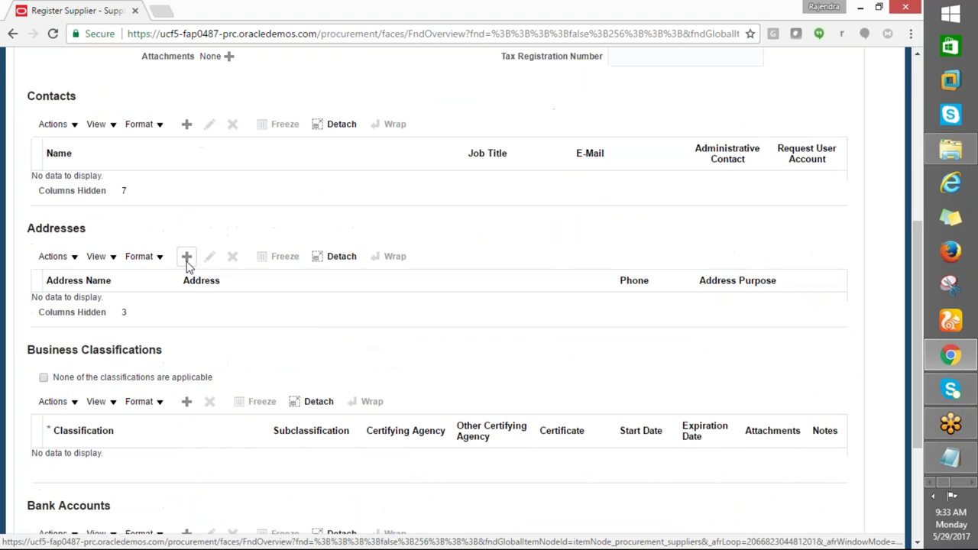
left_click(187, 256)
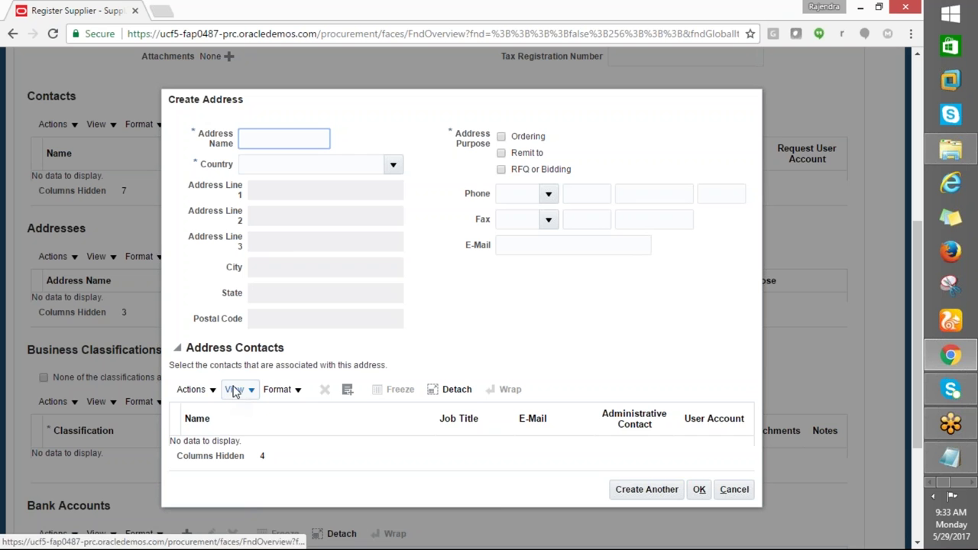
Try adding an existing address contact via GE% and GE%LOCATION searches, then abandon it
left_click(193, 389)
left_click(279, 390)
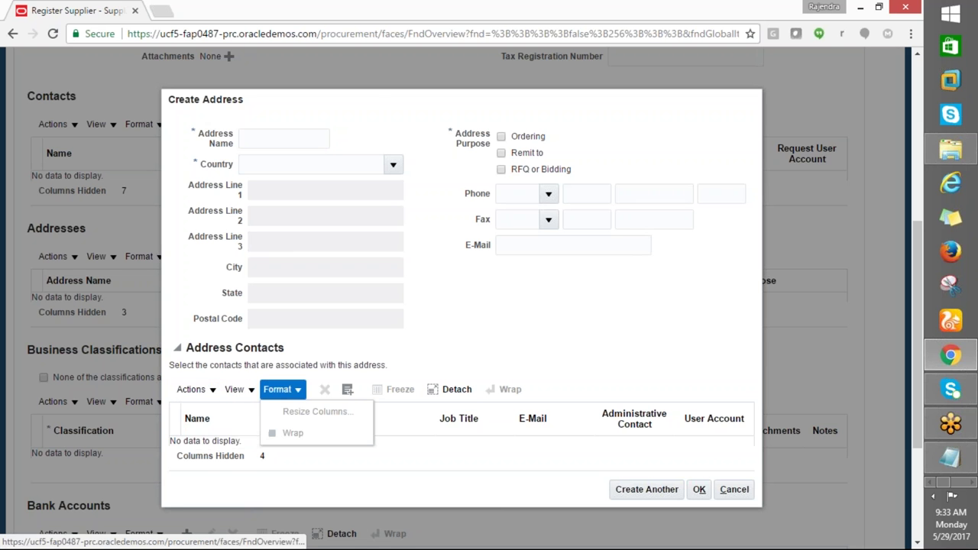
left_click(212, 390)
left_click(221, 433)
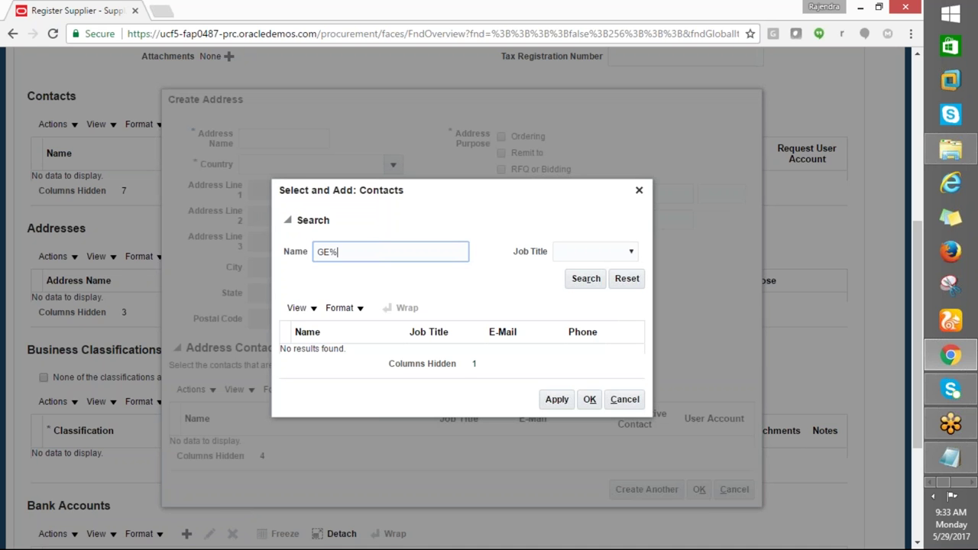
left_click(586, 278)
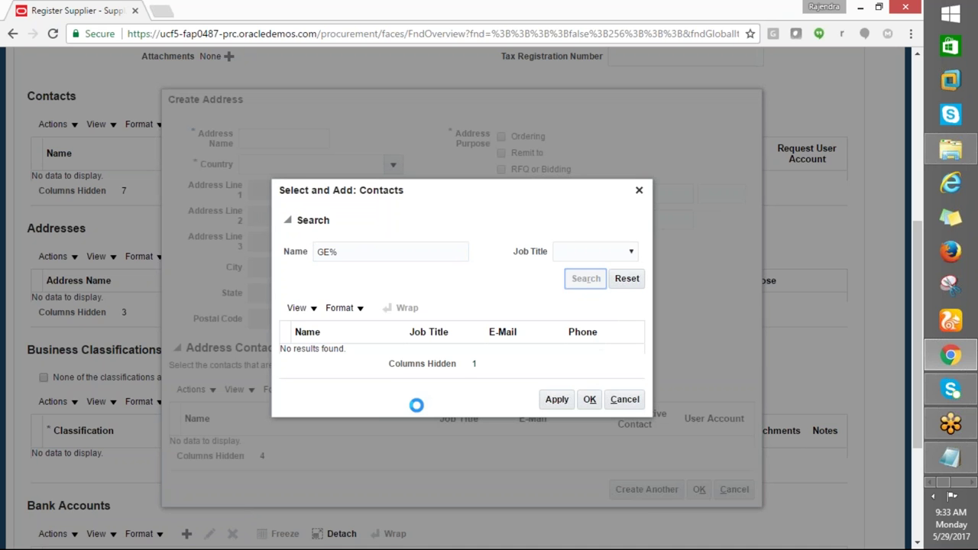
left_click(344, 252)
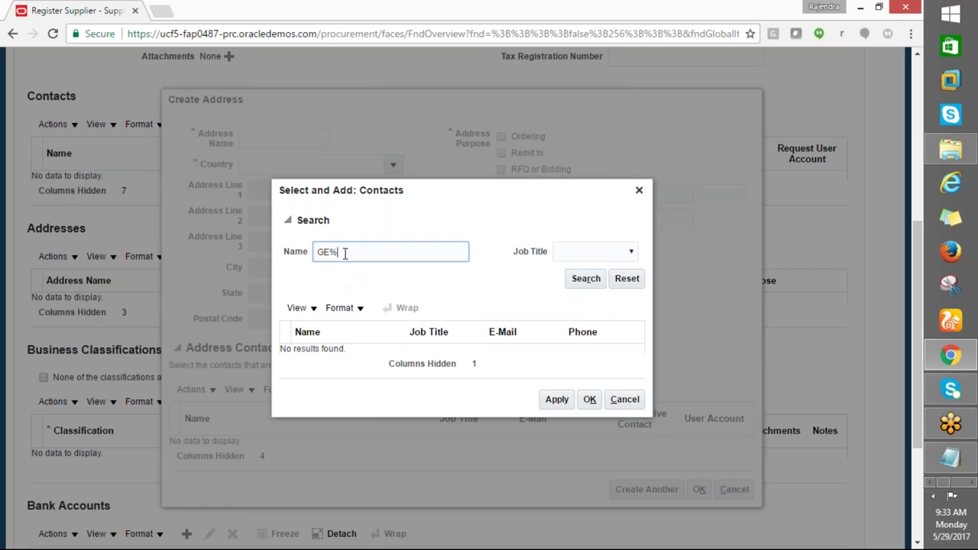
type("LOCATION%")
left_click(590, 281)
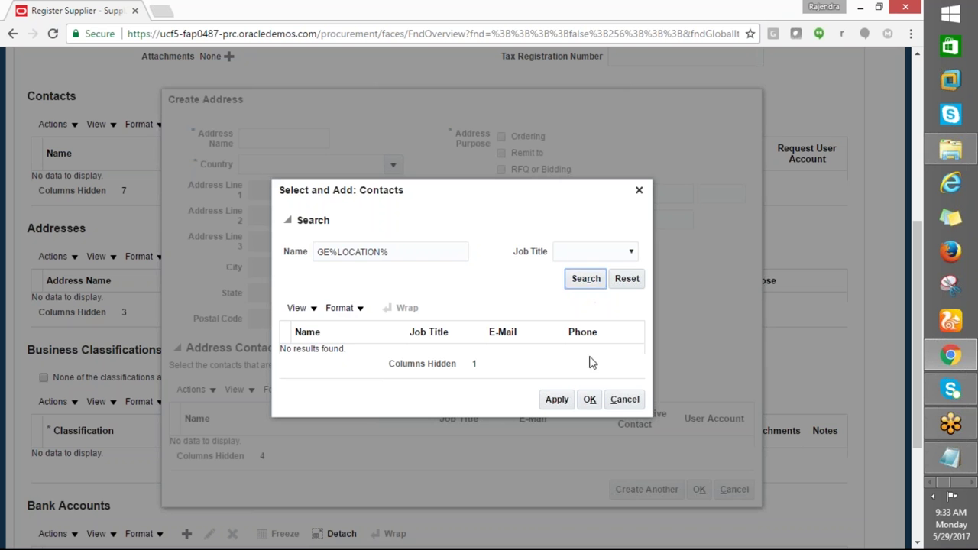
left_click(618, 405)
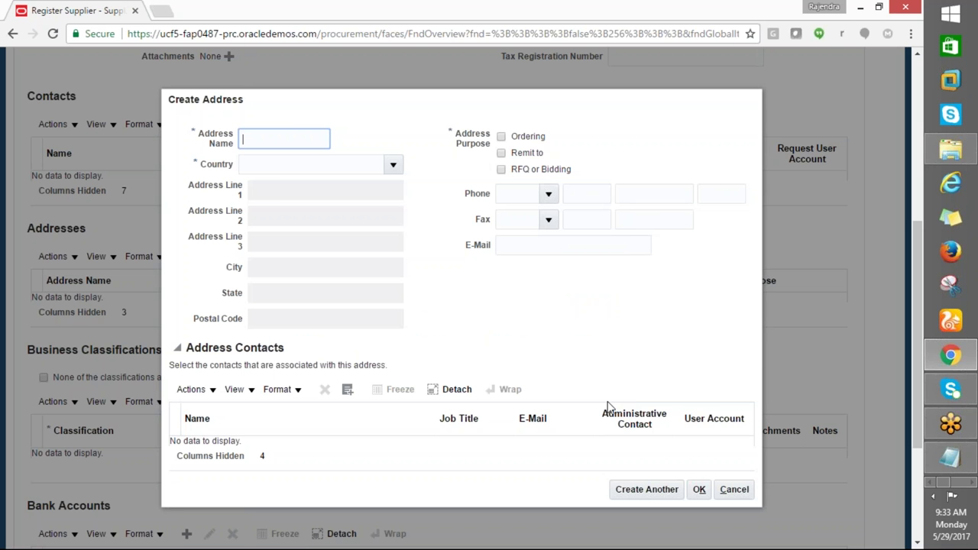
Enter address name GE LOCATION, country United States, and postal code 10001 (Manhattan, NY)
type("GE LOCATION")
key("Tab")
type("UNITED")
key("Tab")
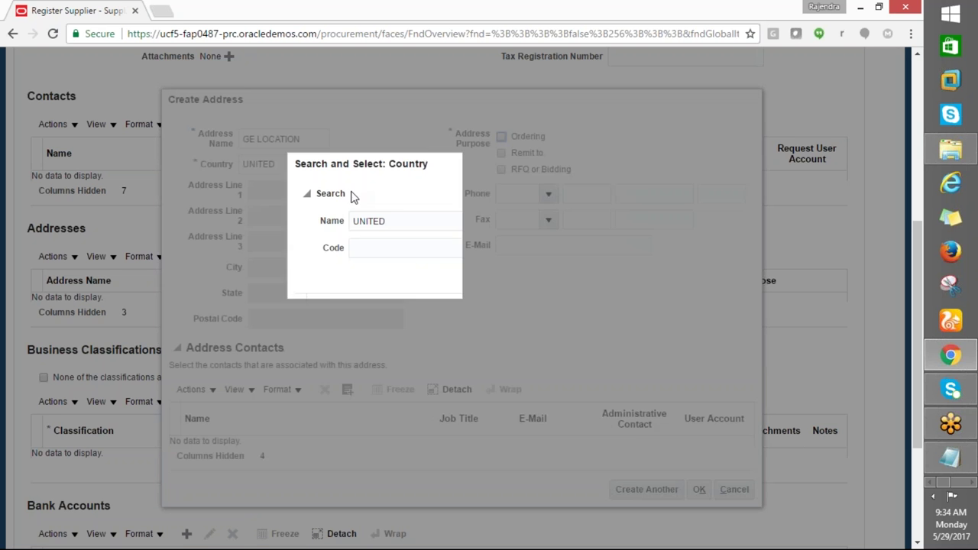
left_click(344, 371)
left_click(573, 427)
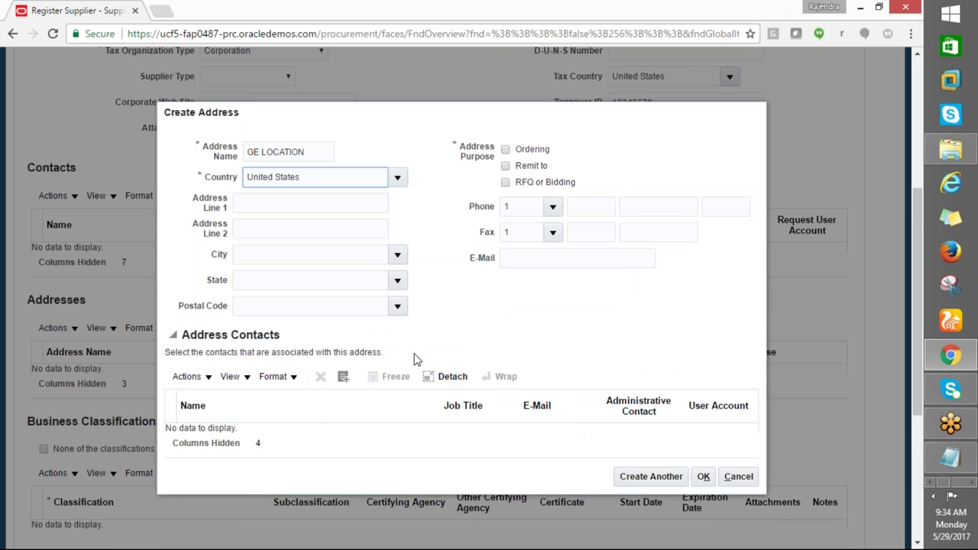
left_click(260, 305)
type("1000")
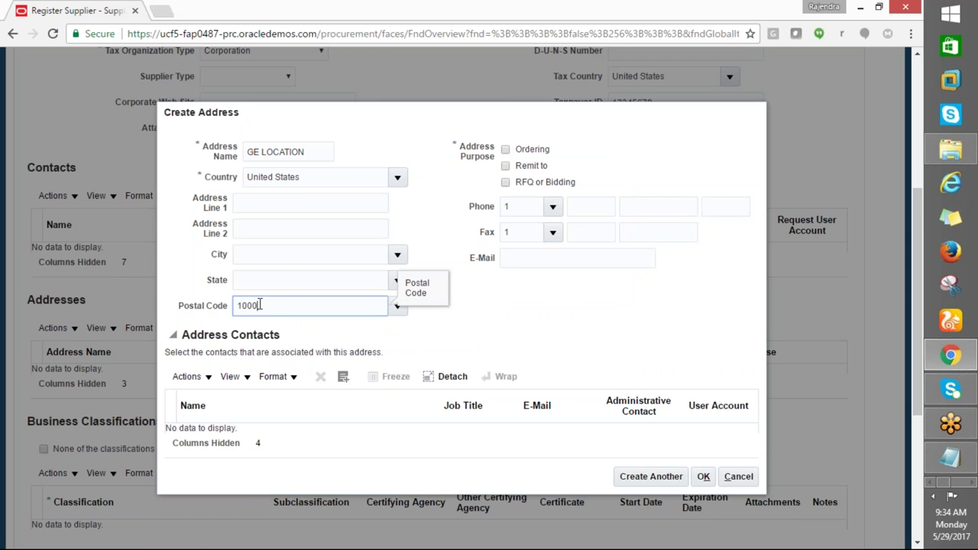
type("1")
key("Tab")
left_click(418, 340)
left_click(529, 433)
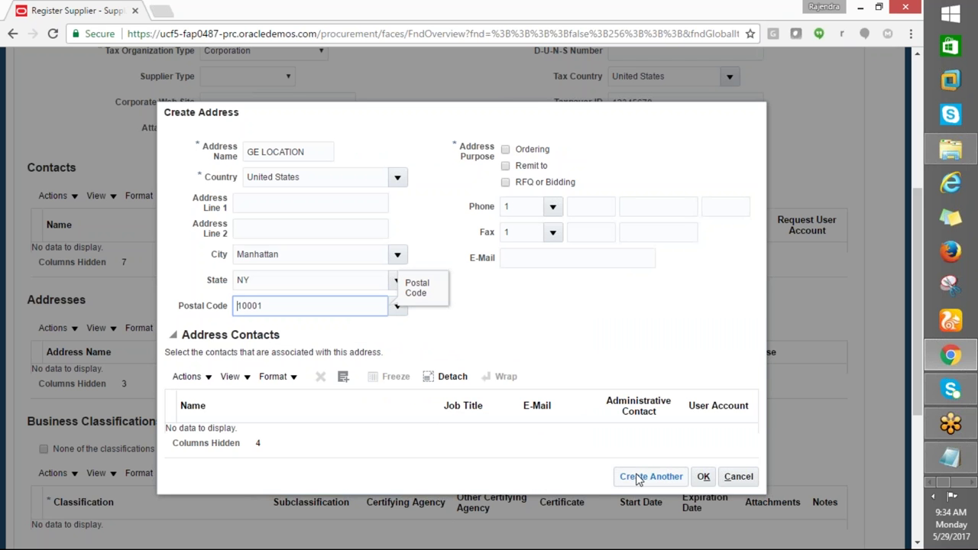
left_click(703, 476)
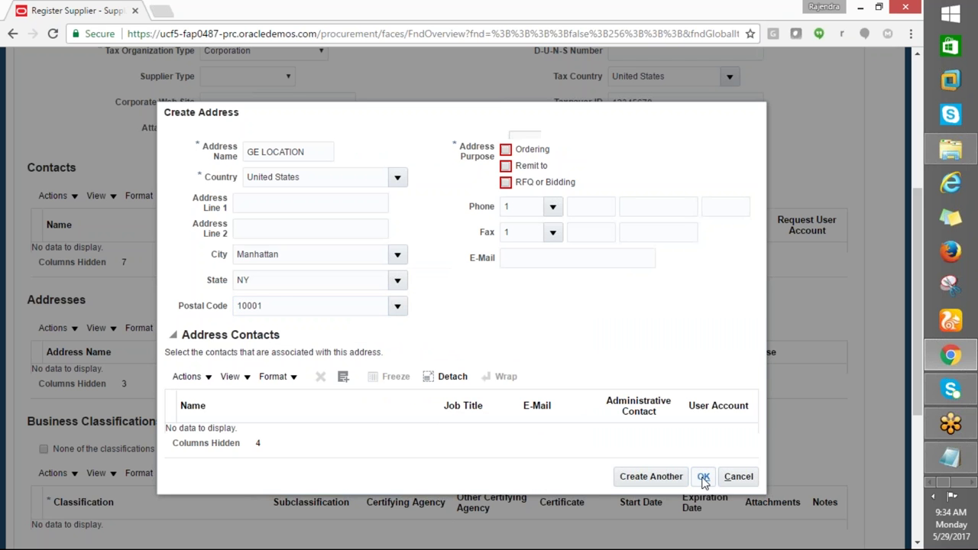
Flag the address for Ordering, Remit to and RFQ or Bidding, save it, then retry registering
left_click(505, 150)
left_click(506, 166)
left_click(505, 182)
left_click(703, 476)
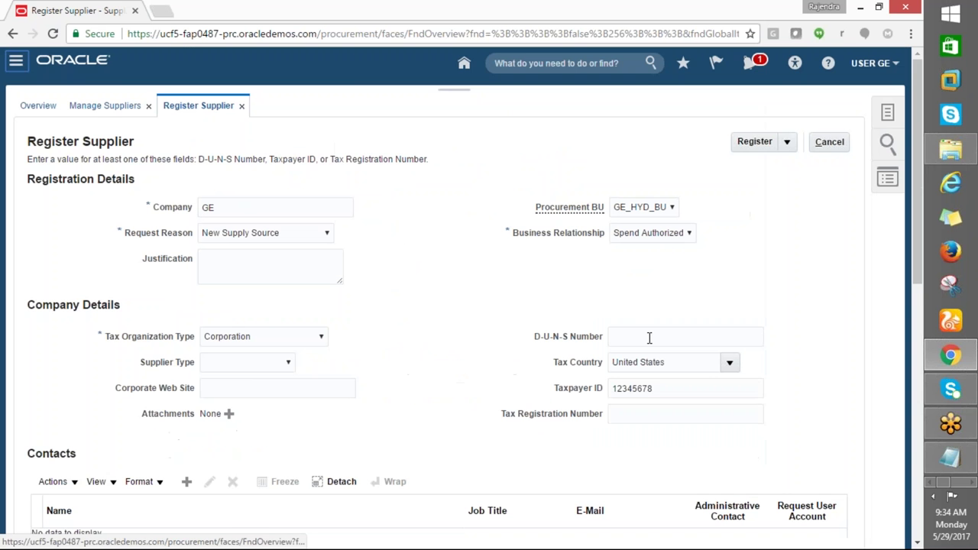
left_click(737, 141)
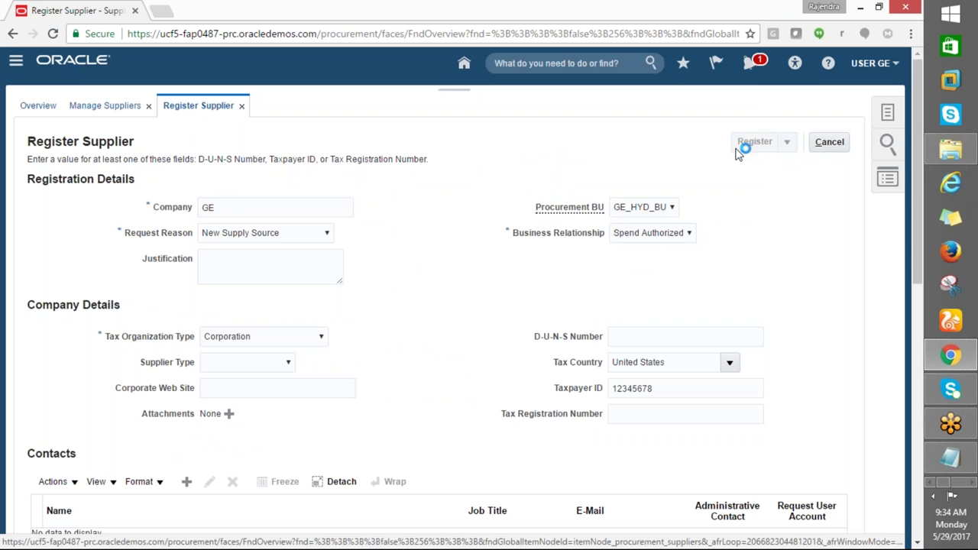
left_click(592, 213)
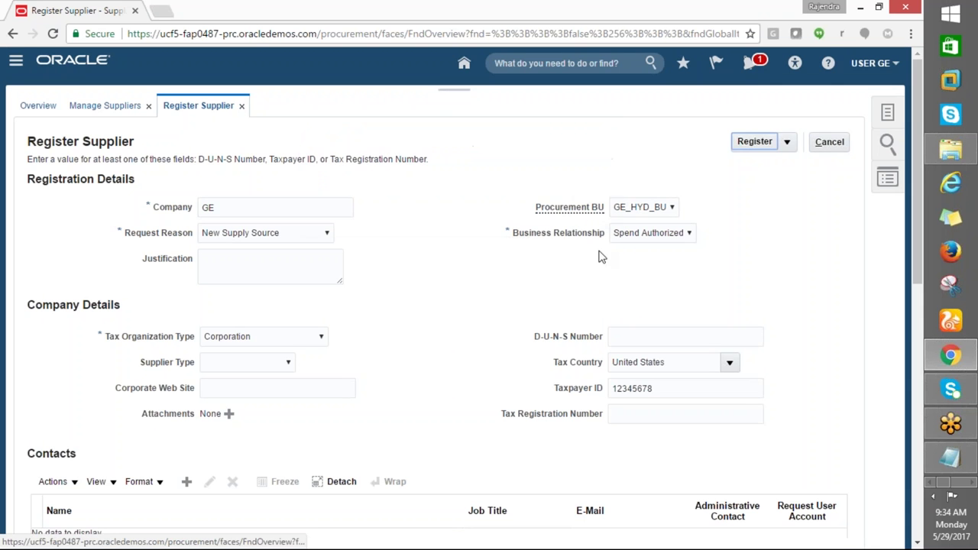
scroll(594, 268, "down", 3)
Add a new supplier contact with salutation Mr. and the contact's first and last name
left_click(185, 269)
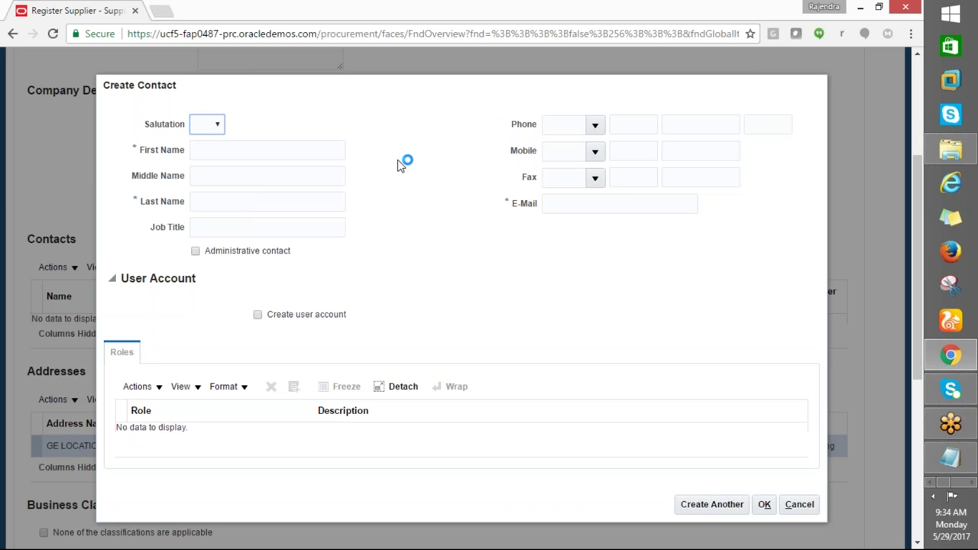
left_click(206, 151)
left_click(217, 124)
left_click(220, 151)
left_click(236, 152)
type("GE")
key("Tab")
key("Tab")
type("U")
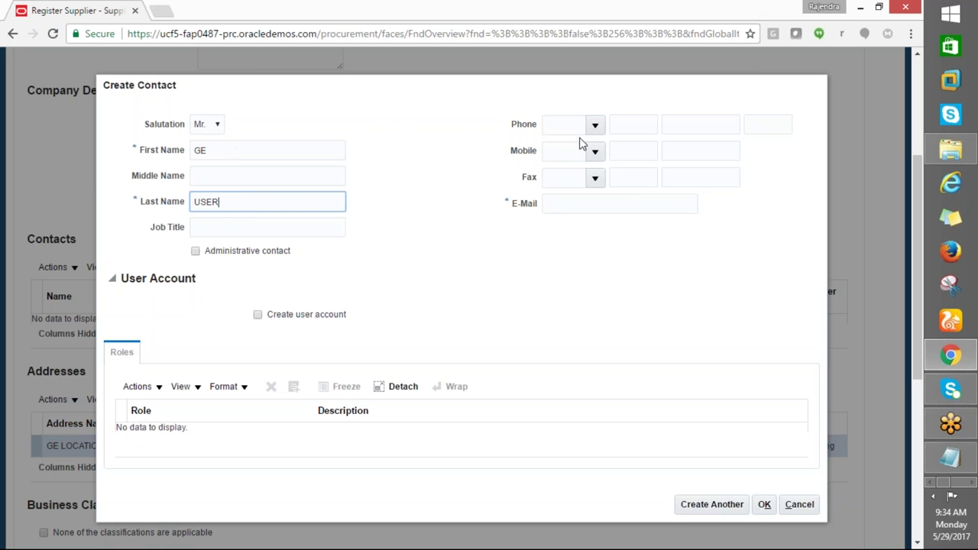
Enter the contact's phone number with country code, area code and extension
left_click(594, 125)
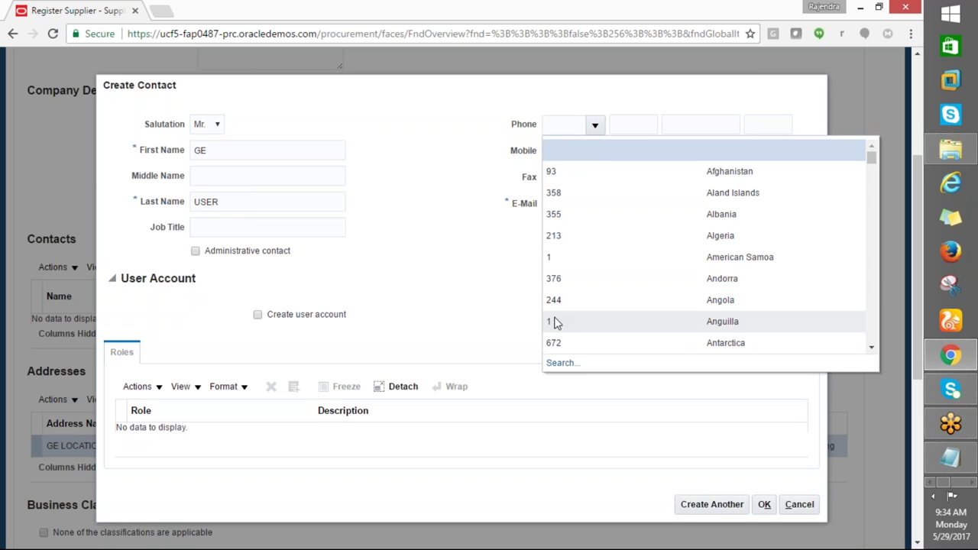
left_click(652, 156)
type("1")
left_click(639, 131)
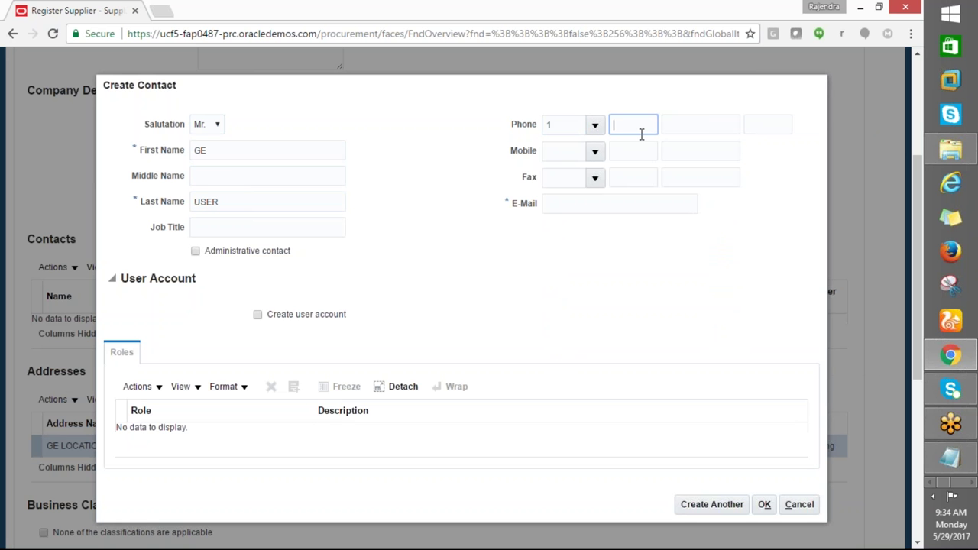
key("Tab")
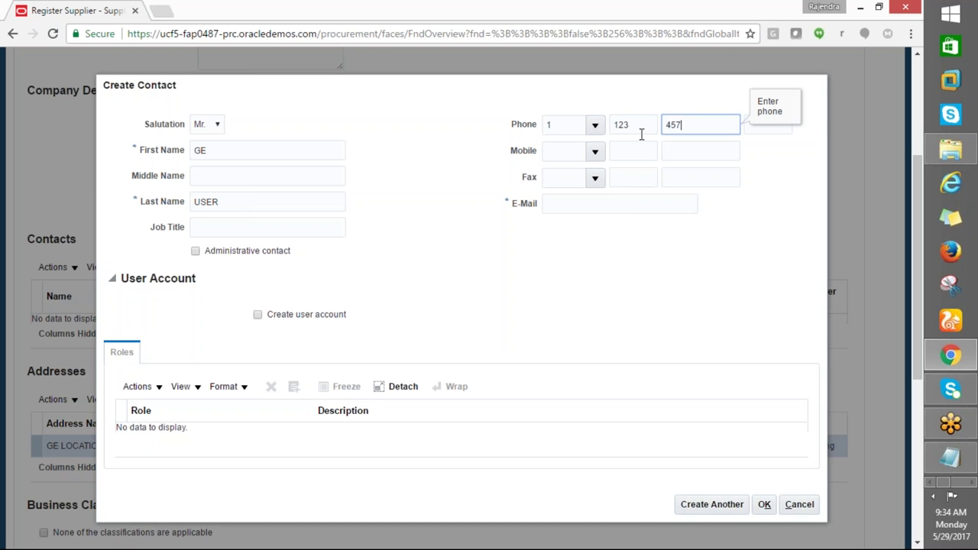
key("Tab")
type("89")
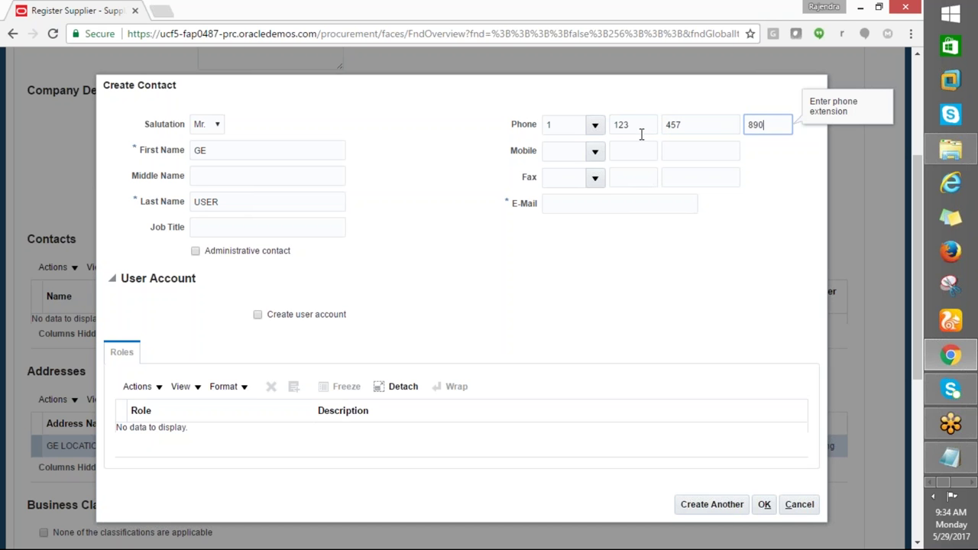
Fill in the contact's e-mail address, save the contact, and retry registering the supplier
left_click(765, 506)
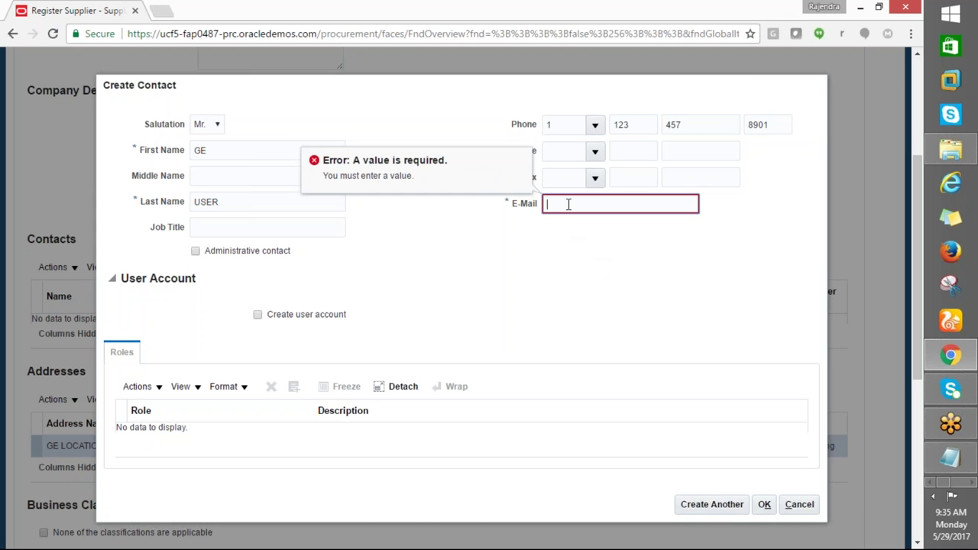
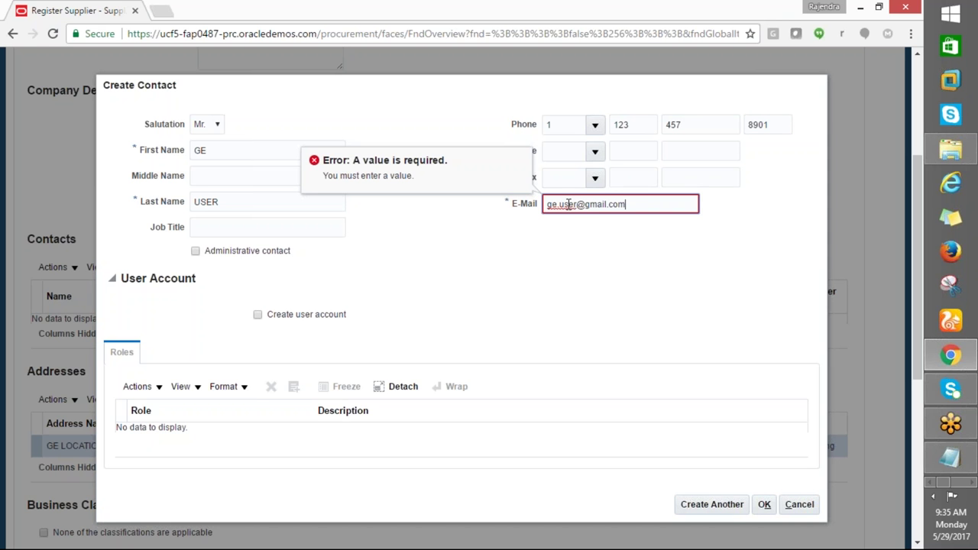
left_click(763, 504)
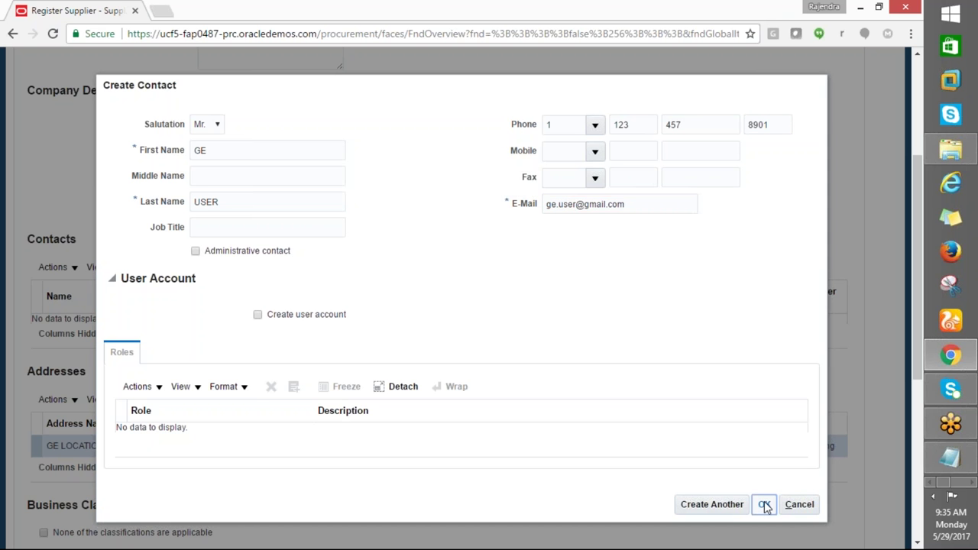
left_click(763, 504)
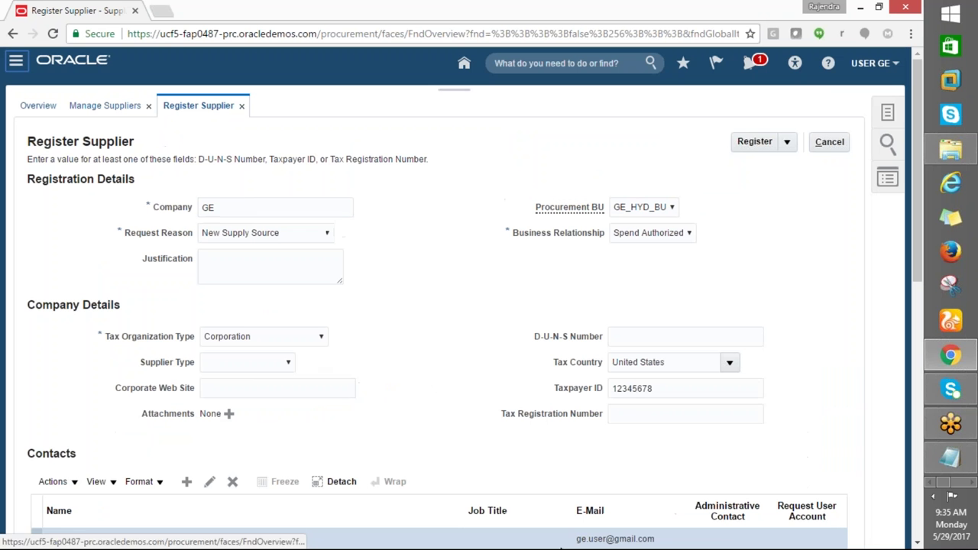
left_click(746, 147)
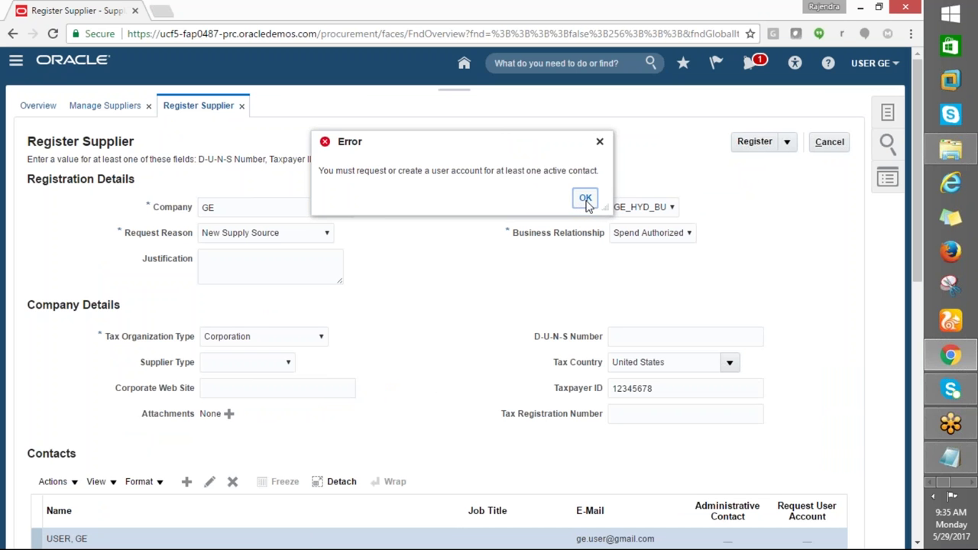
left_click(585, 198)
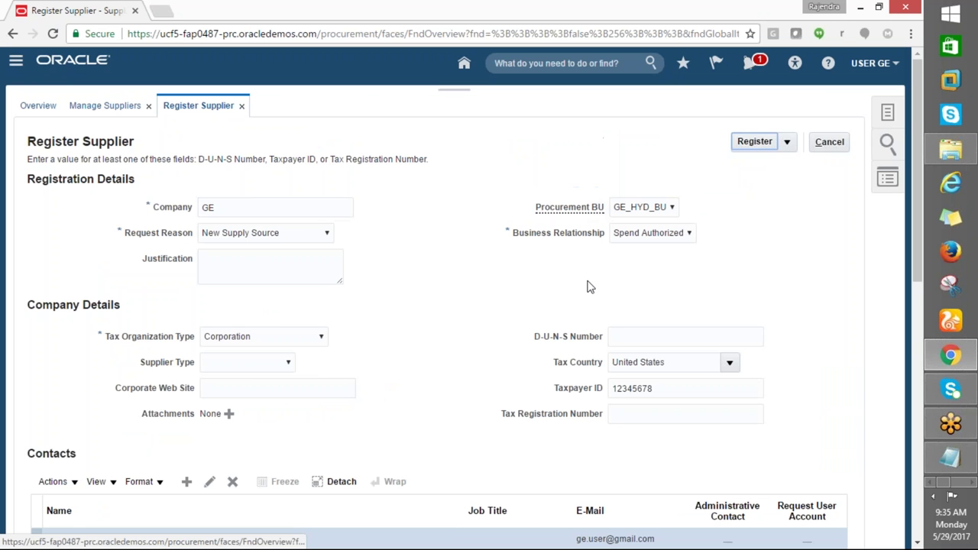
scroll(587, 285, "down", 2)
scroll(458, 298, "down", 2)
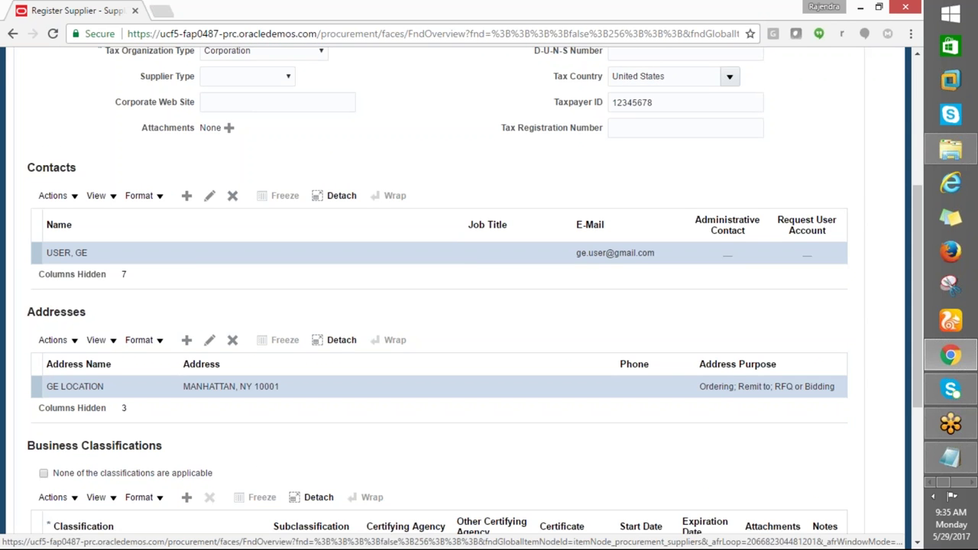
scroll(458, 298, "down", 3)
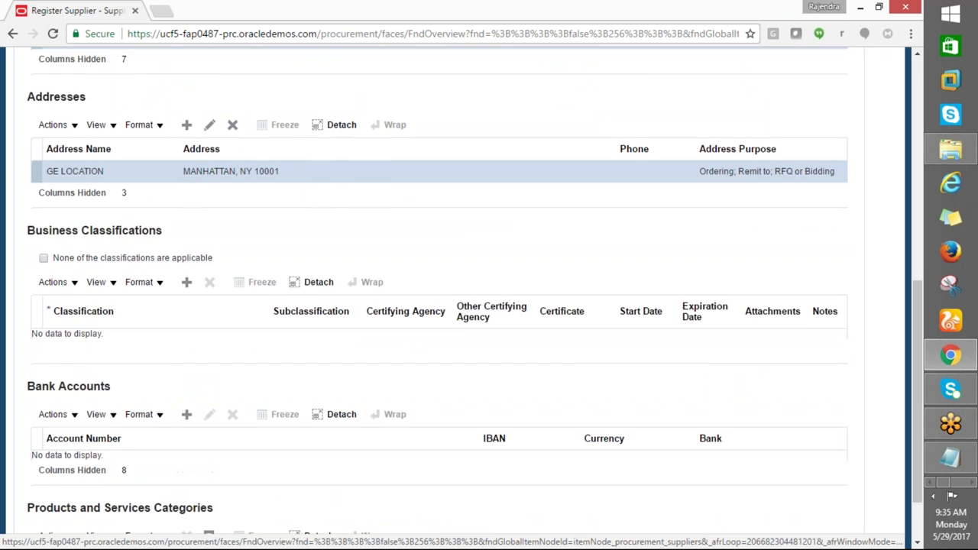
scroll(458, 298, "down", 1)
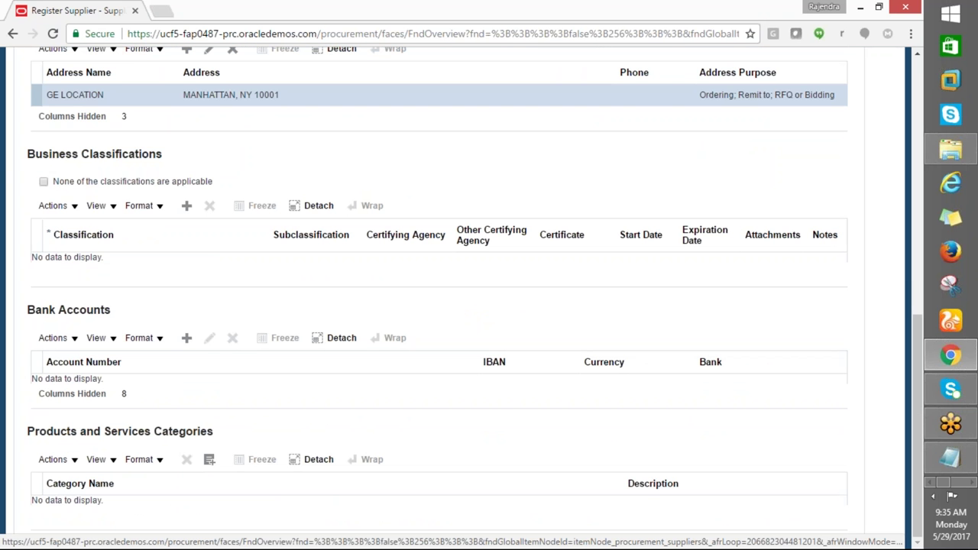
scroll(458, 298, "up", 4)
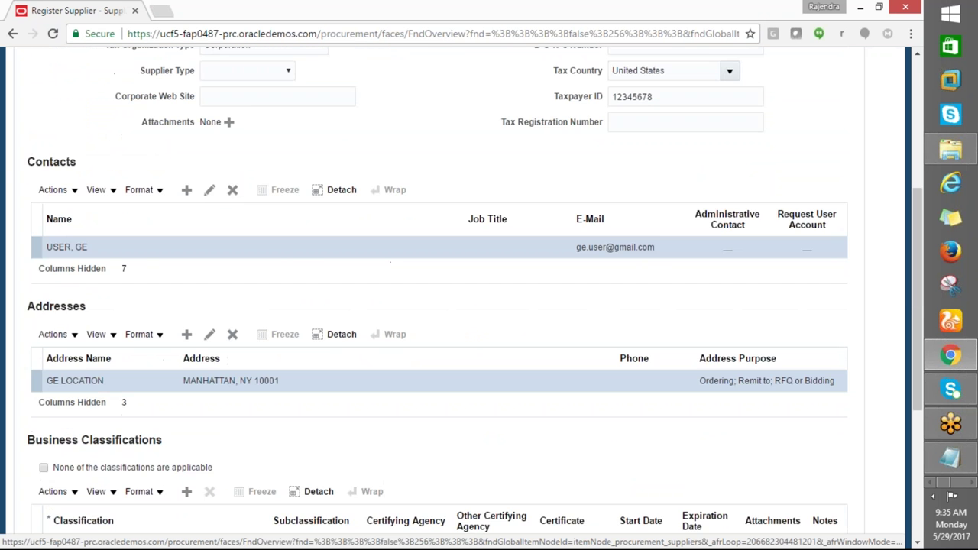
scroll(459, 298, "up", 1)
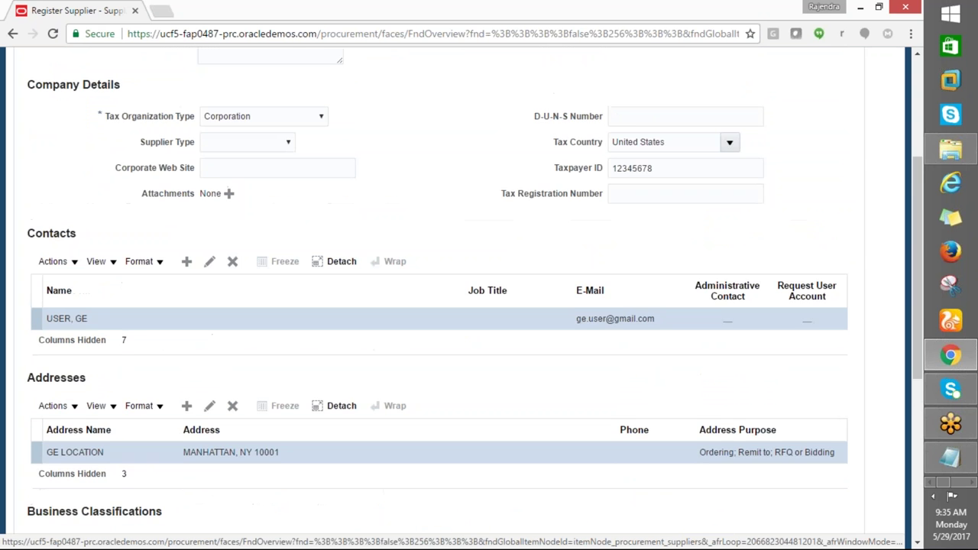
scroll(565, 375, "up", 1)
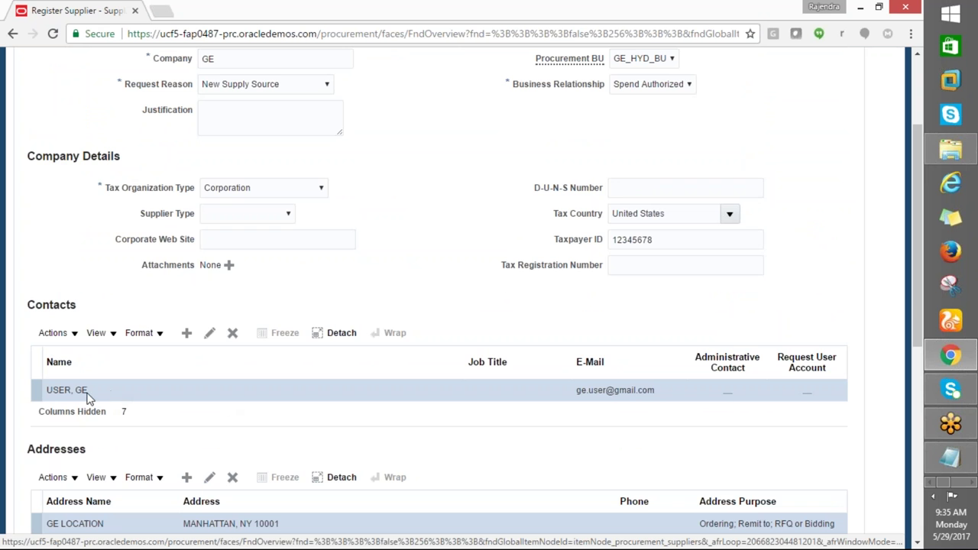
left_click(209, 333)
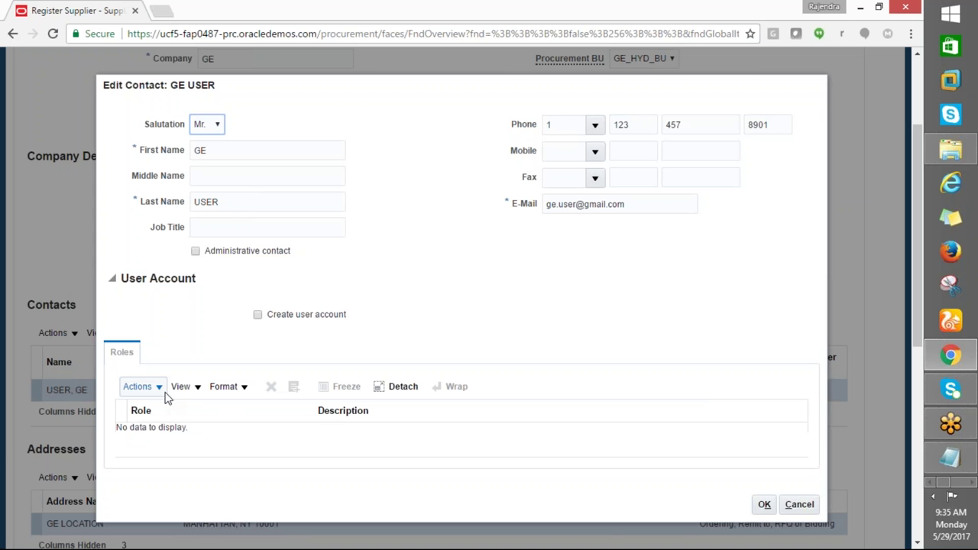
Request a user account for the contact, save it, and submit the supplier registration
left_click(258, 314)
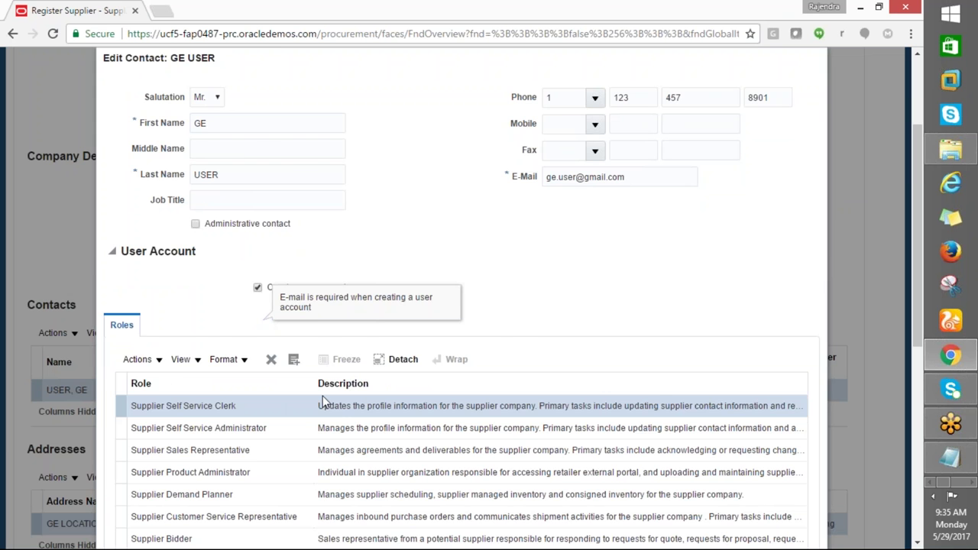
scroll(323, 403, "down", 2)
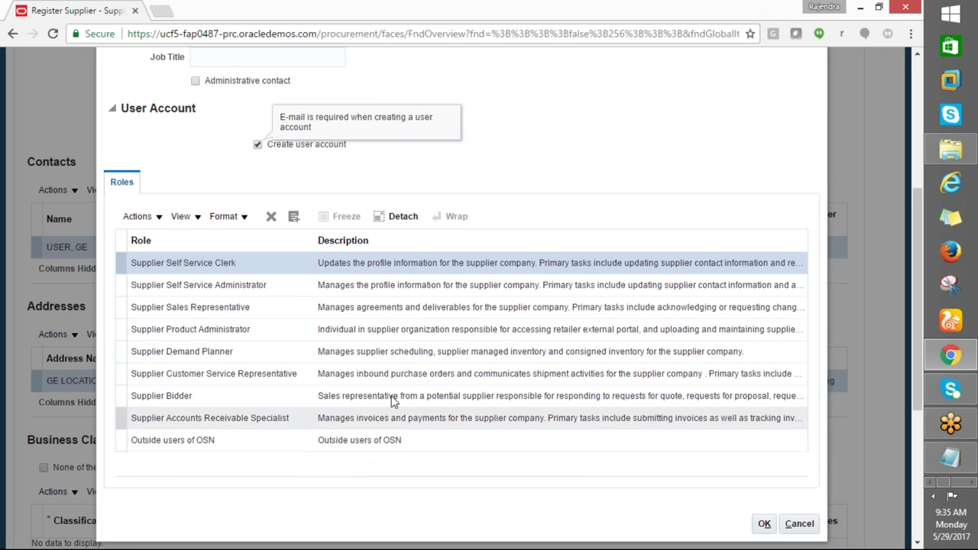
left_click(765, 525)
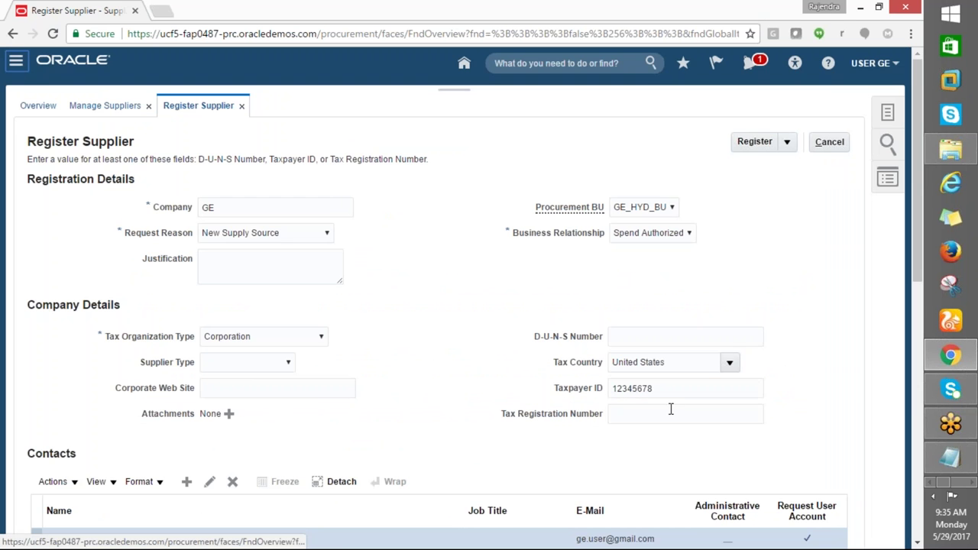
left_click(754, 141)
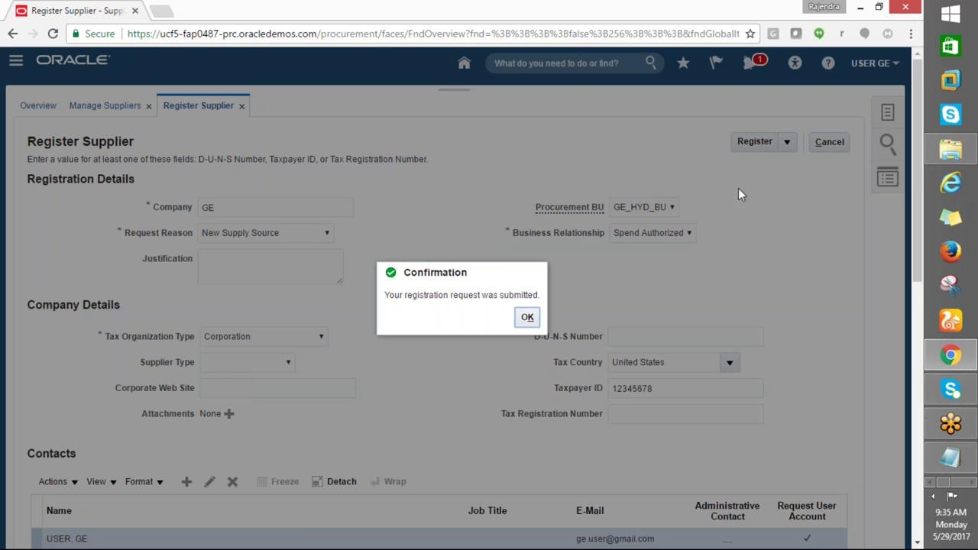
Acknowledge the registration confirmation and go to Payables > Invoices from the Navigator
left_click(527, 317)
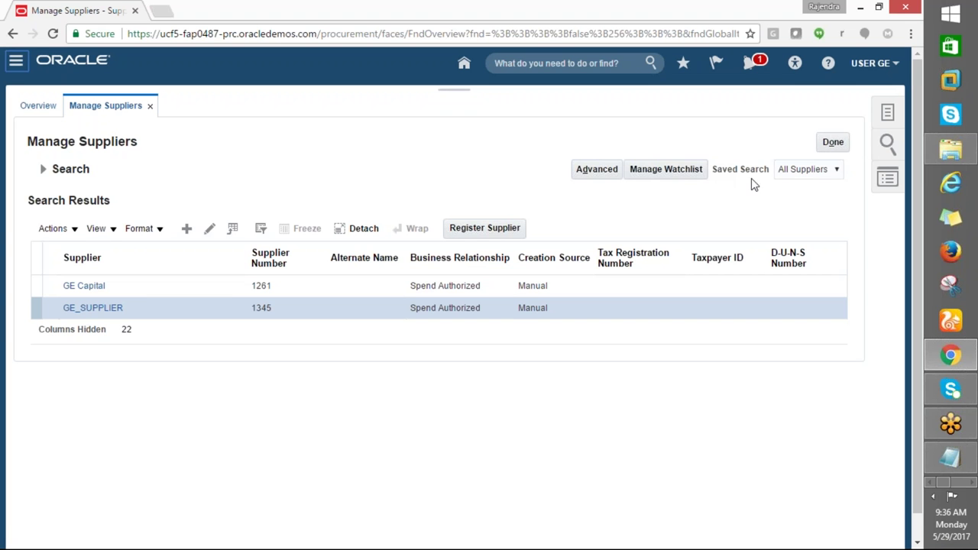
left_click(16, 60)
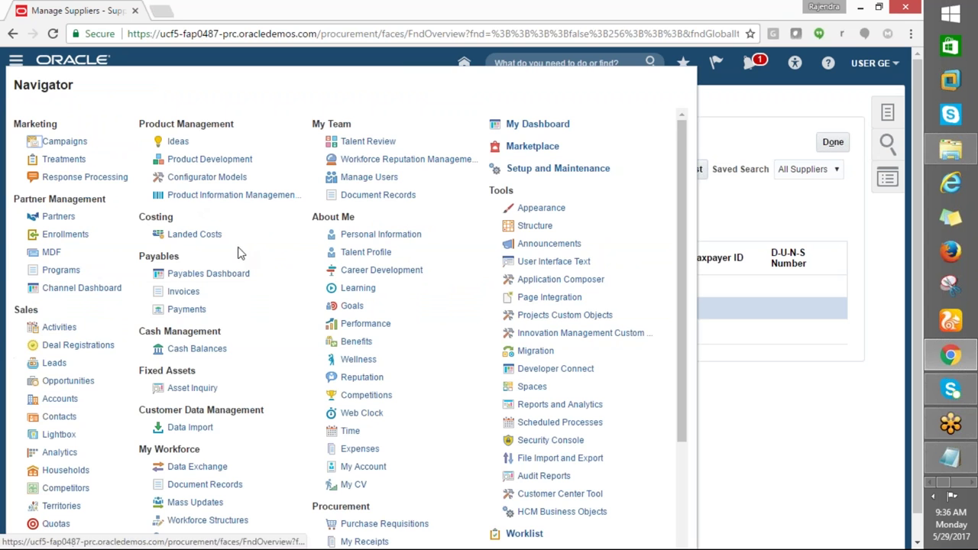
left_click(181, 295)
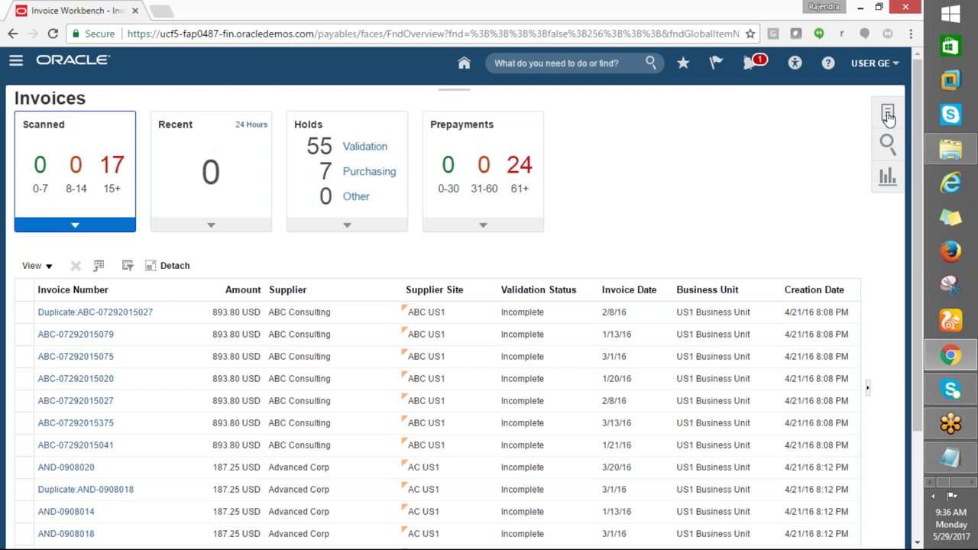
Start a new invoice with business unit GE_HYD_BU and bring up the supplier lookup
left_click(884, 183)
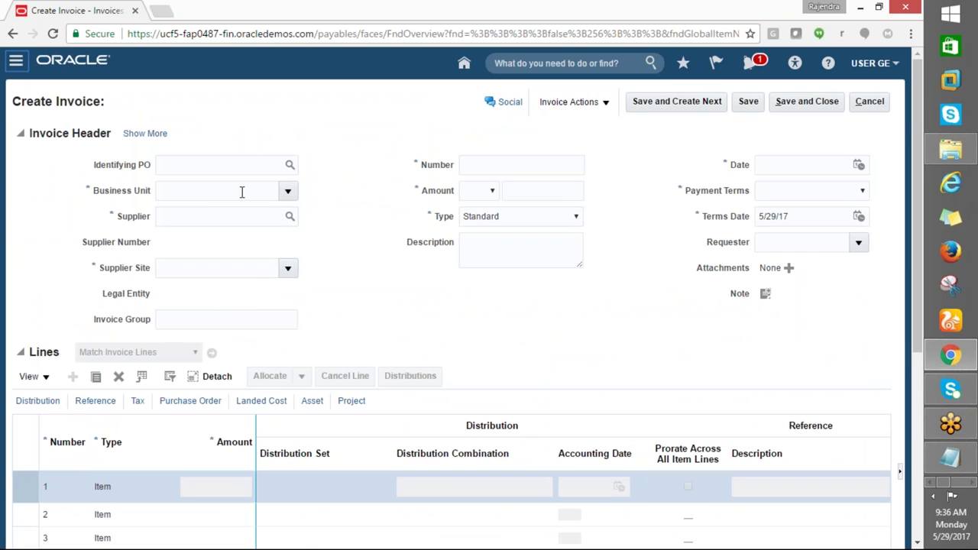
left_click(287, 191)
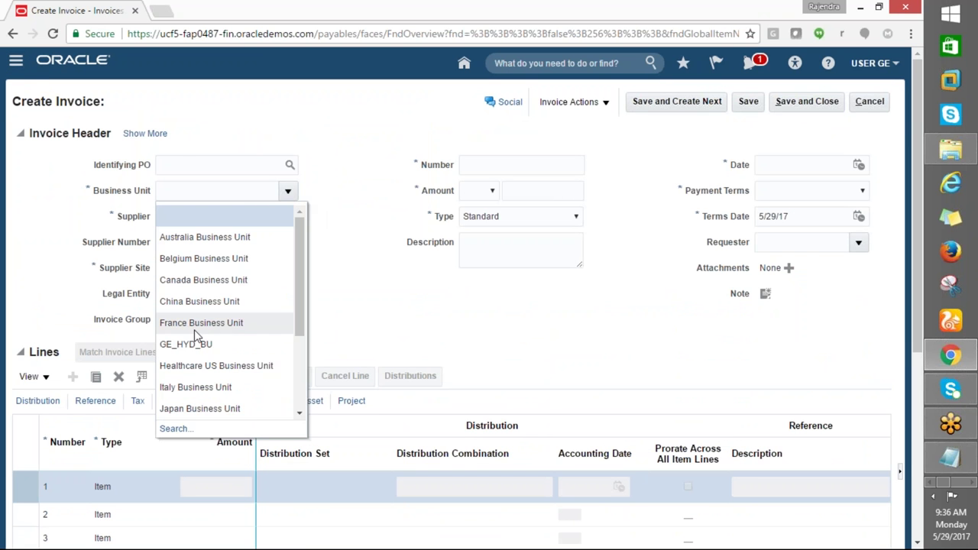
key("Escape")
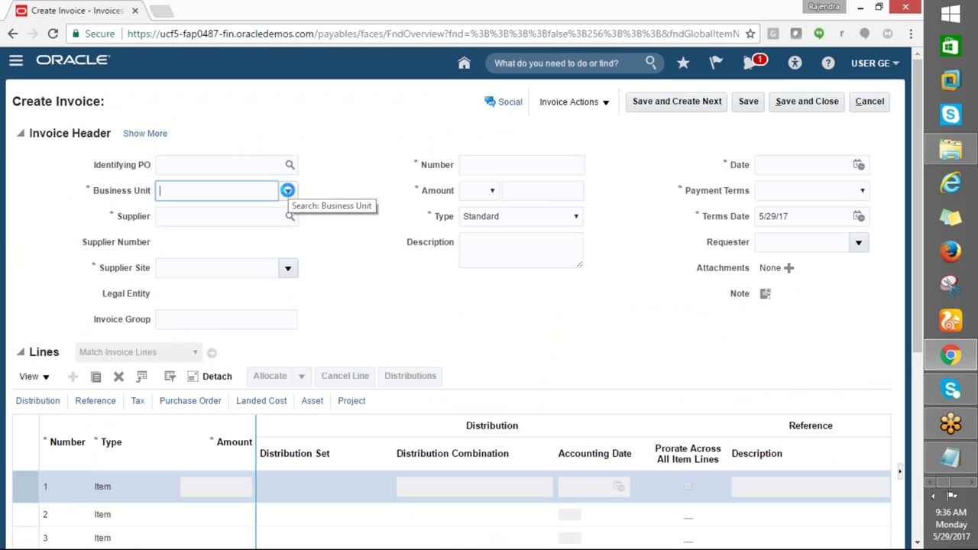
left_click(289, 192)
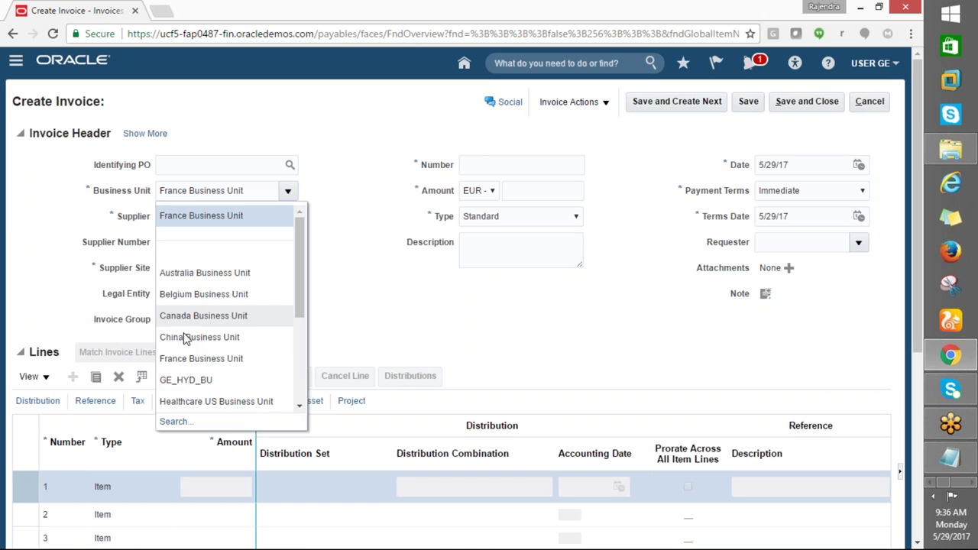
left_click(172, 379)
left_click(248, 217)
left_click(289, 217)
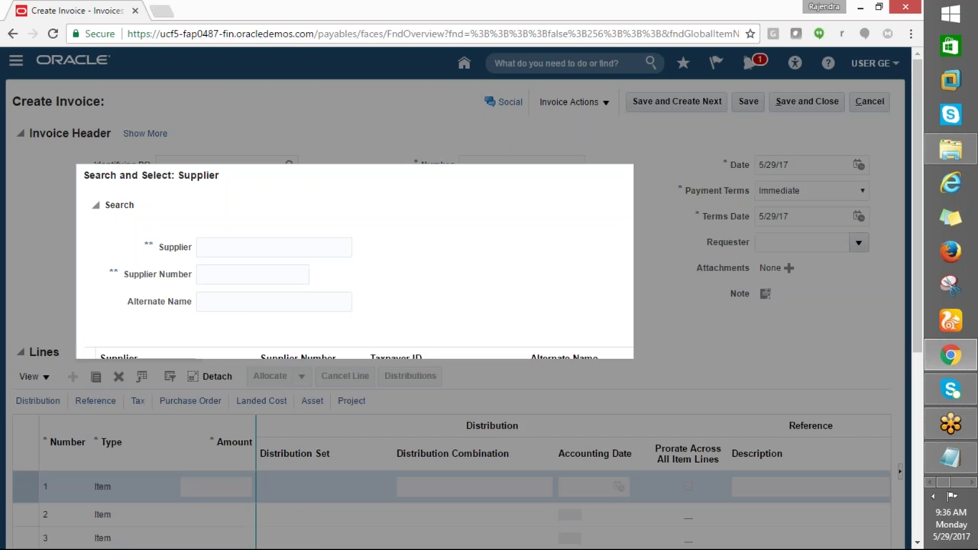
Search suppliers matching 'ge', get no results, and cancel the supplier search dialog
left_click(236, 244)
type("ge")
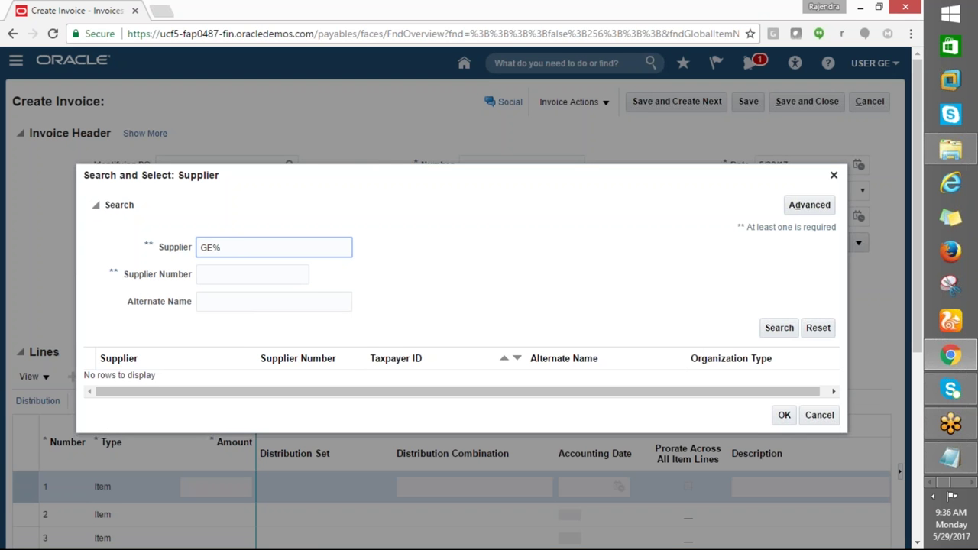
left_click(773, 333)
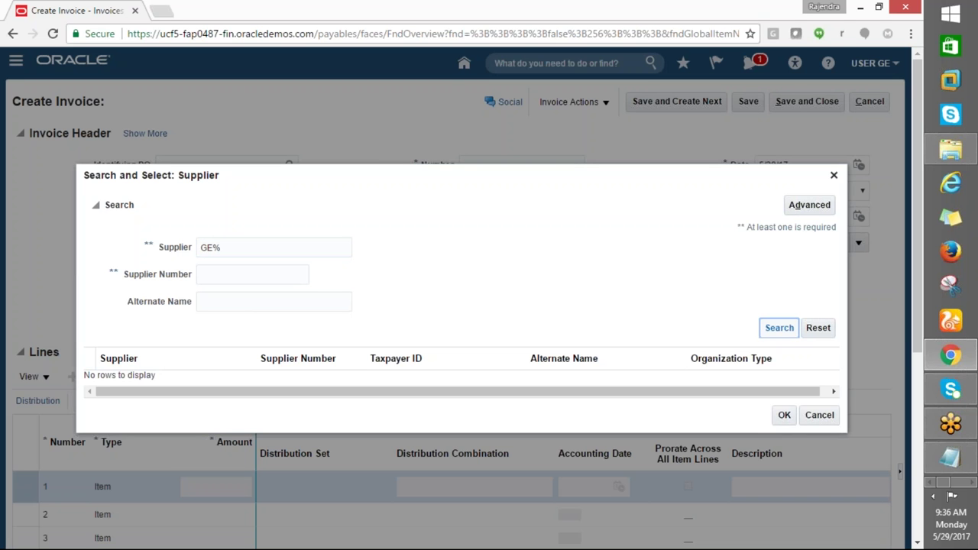
left_click(774, 333)
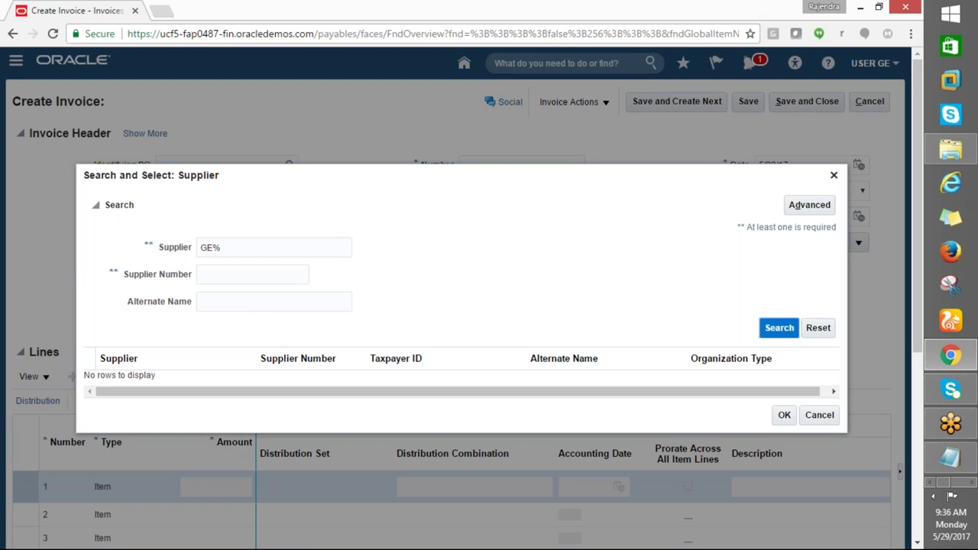
left_click(815, 416)
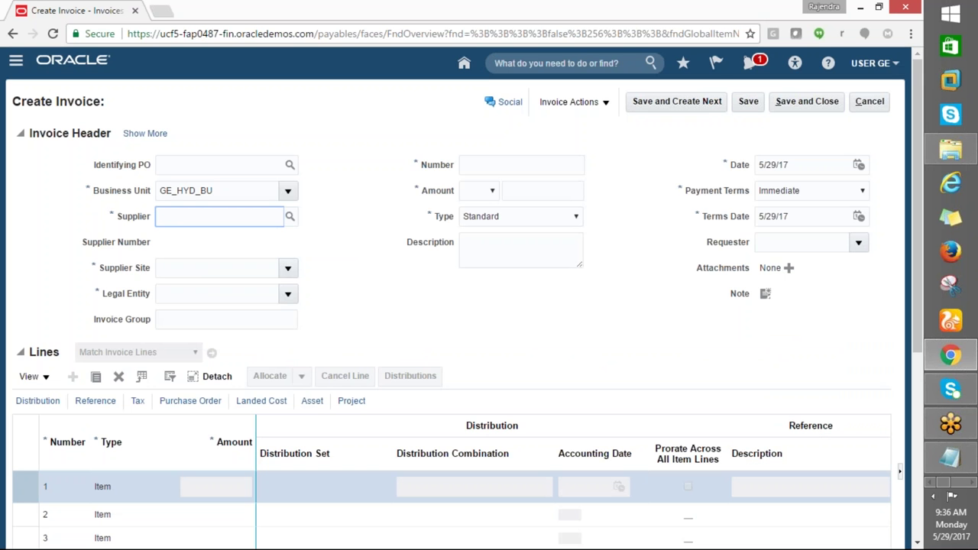
scroll(753, 306, "down", 3)
scroll(733, 372, "up", 3)
left_click(15, 61)
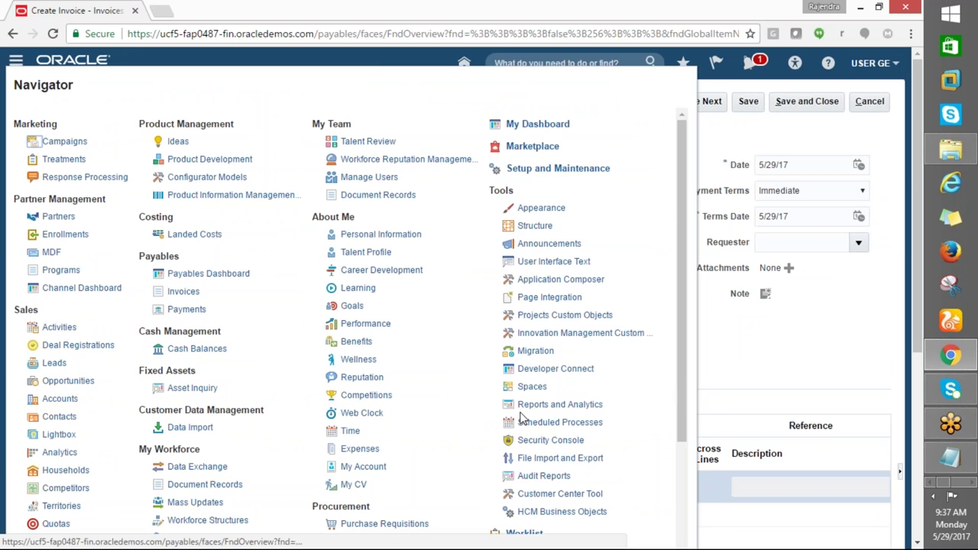
Cancel the unfinished invoice and open Procurement > Suppliers, briefly checking the Excel class notes
scroll(521, 416, "down", 1)
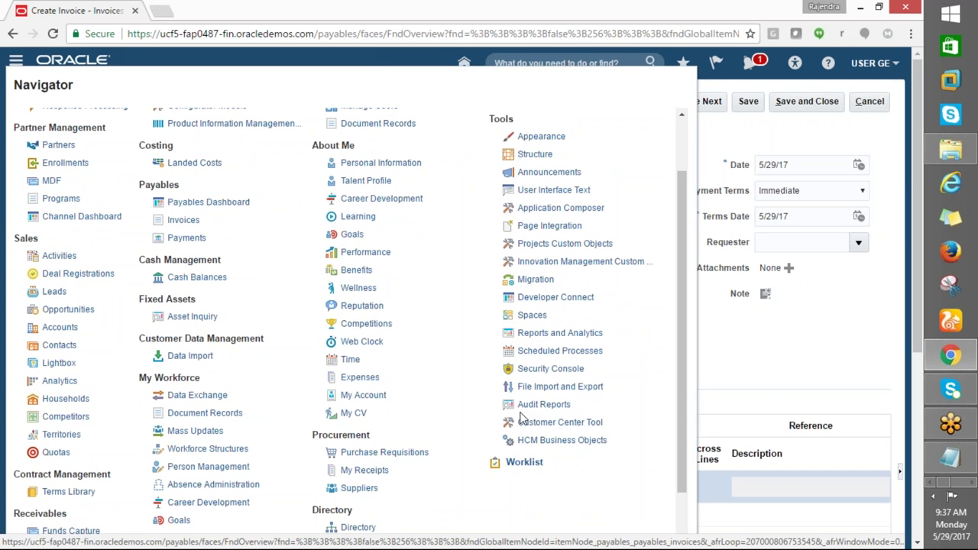
scroll(520, 417, "down", 1)
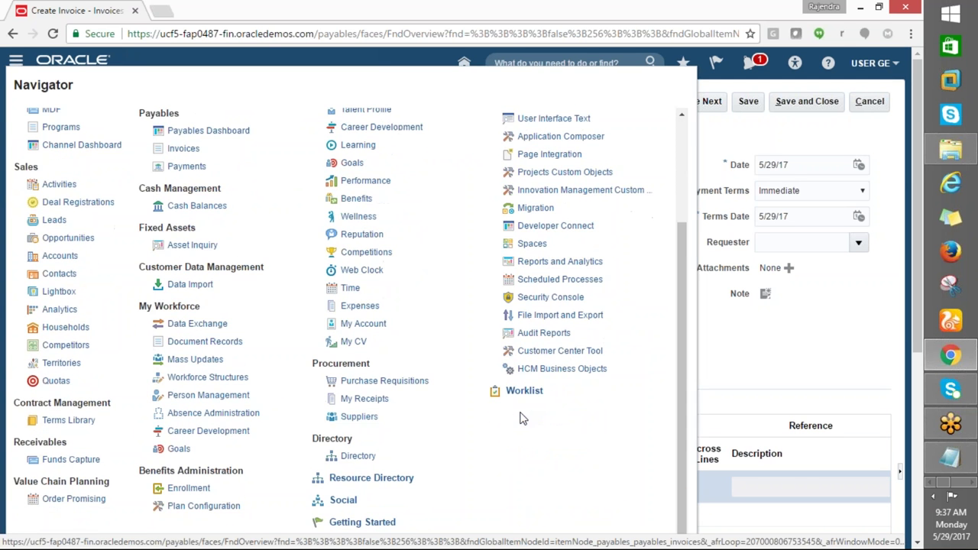
left_click(357, 417)
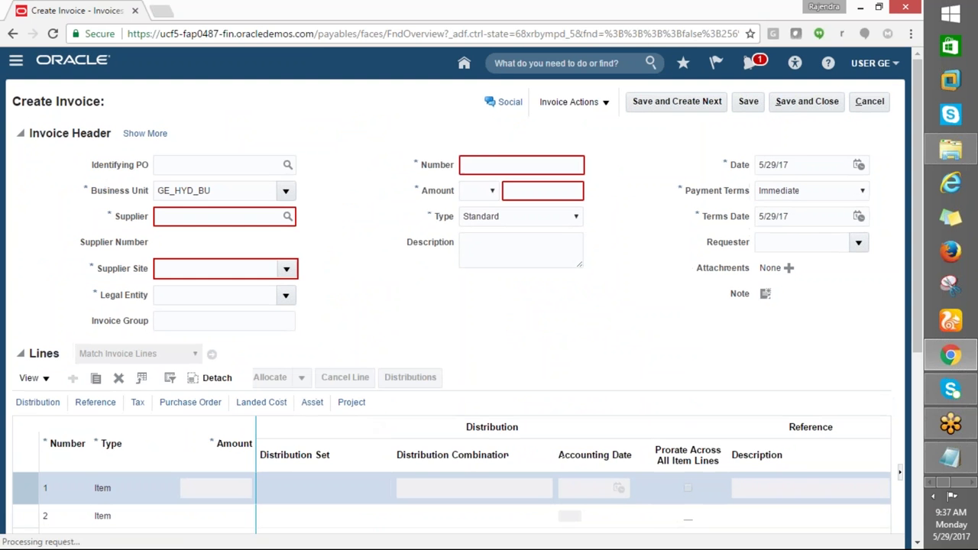
left_click(868, 107)
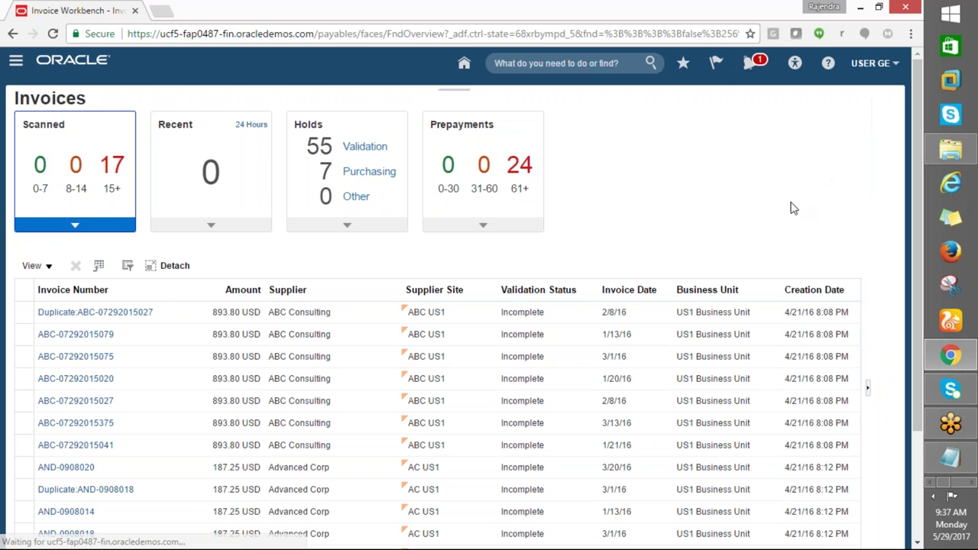
left_click(631, 213)
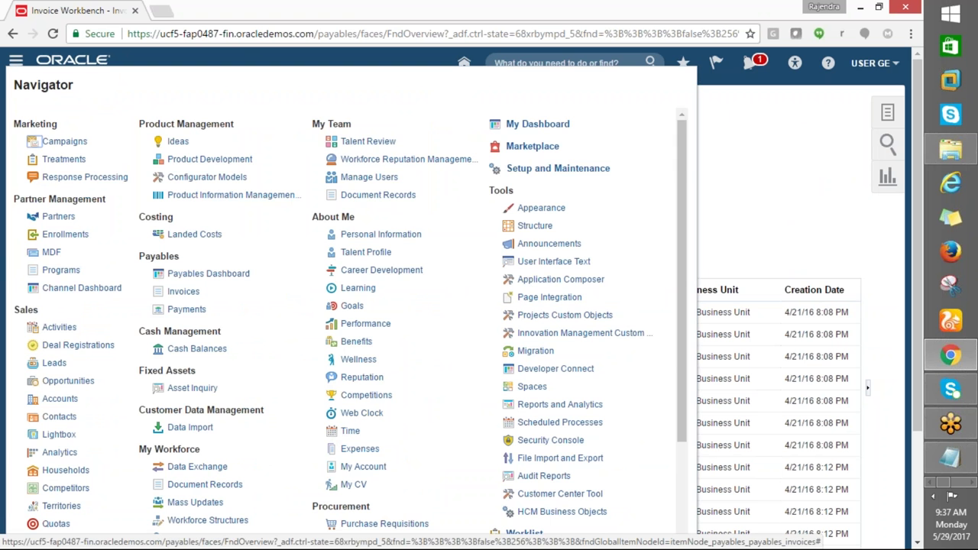
scroll(359, 475, "down", 1)
left_click(359, 489)
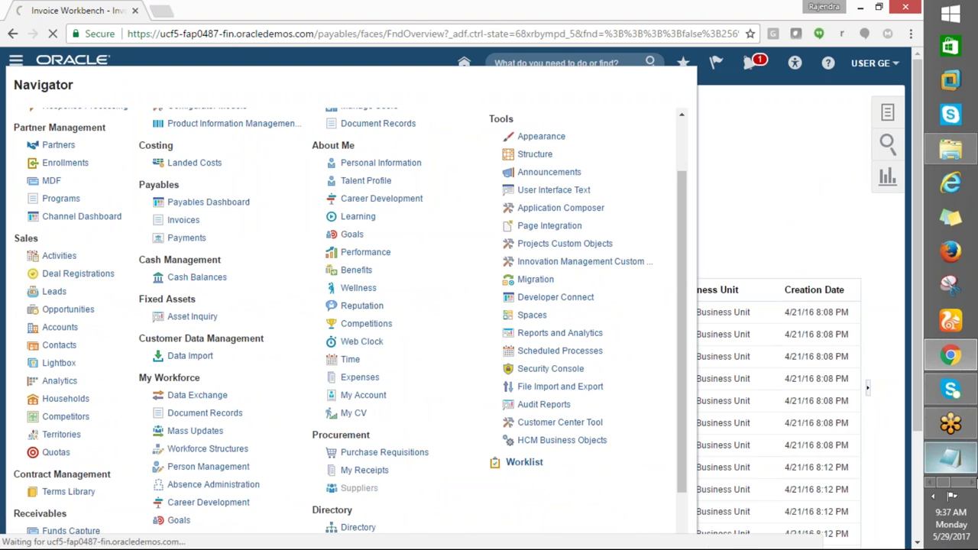
left_click(973, 483)
left_click(950, 114)
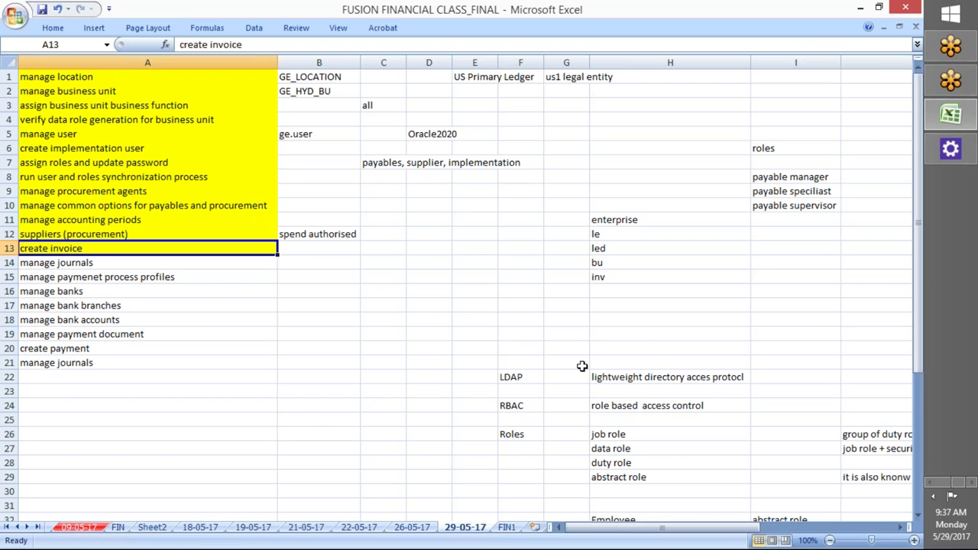
key("alt+Tab")
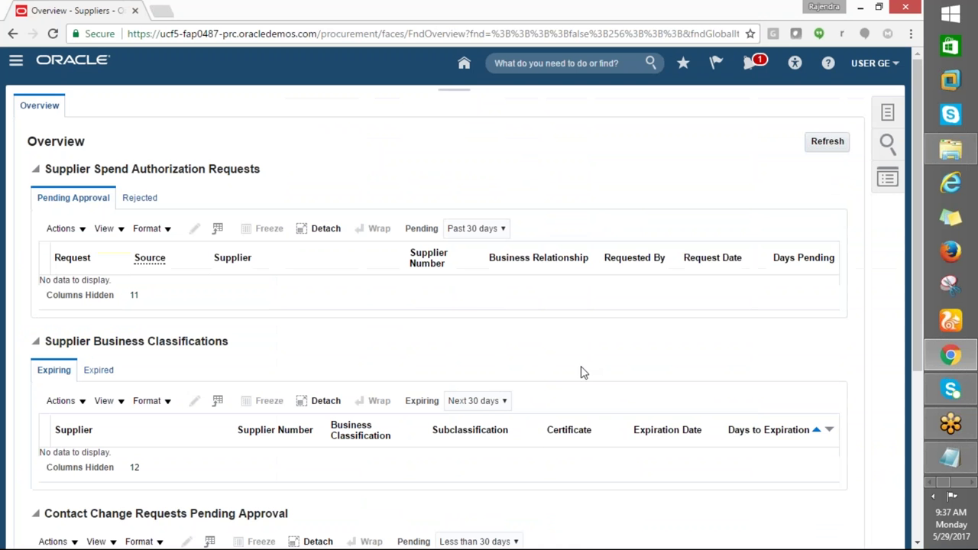
Search Manage Suppliers for GE%SUPPLIER%, finding GE_SUPPLIER as Spend Authorized with Manual source
left_click(886, 115)
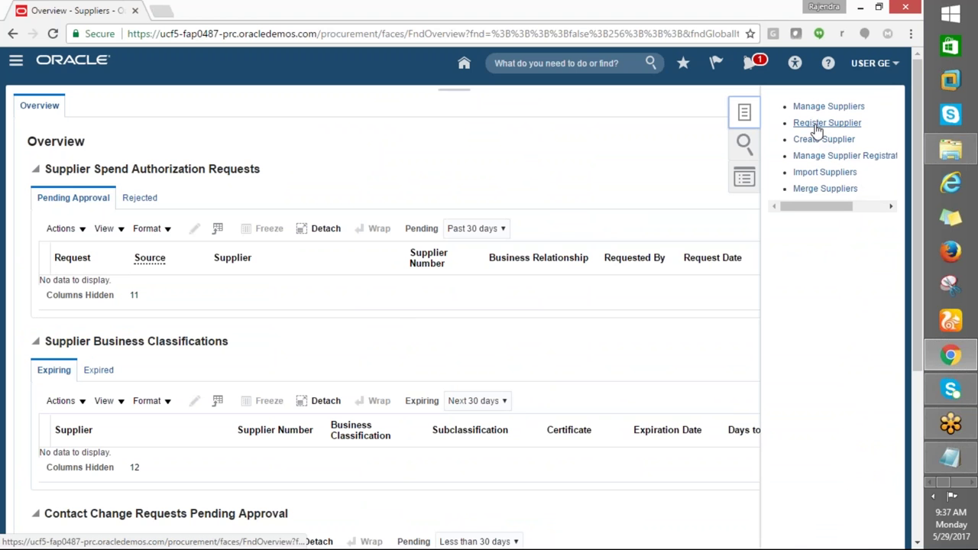
left_click(828, 106)
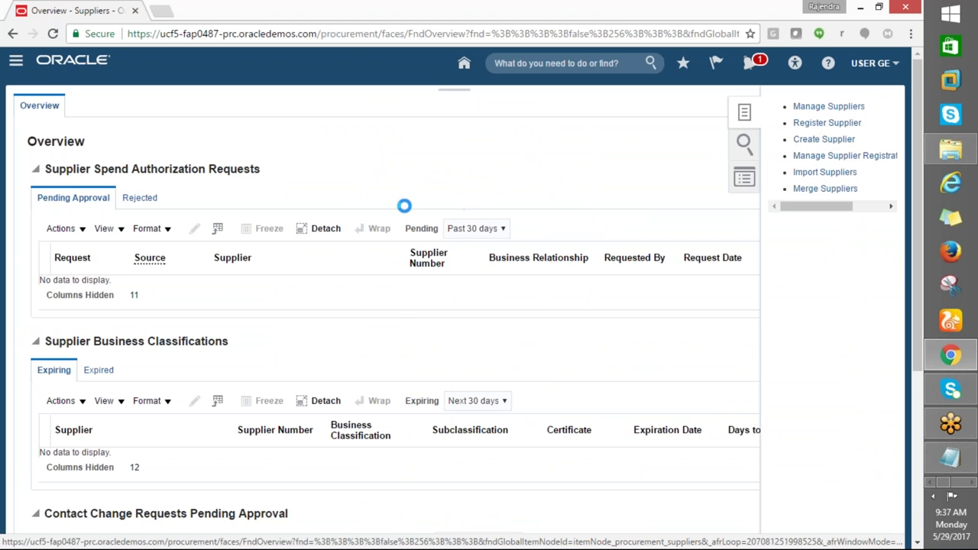
left_click(259, 211)
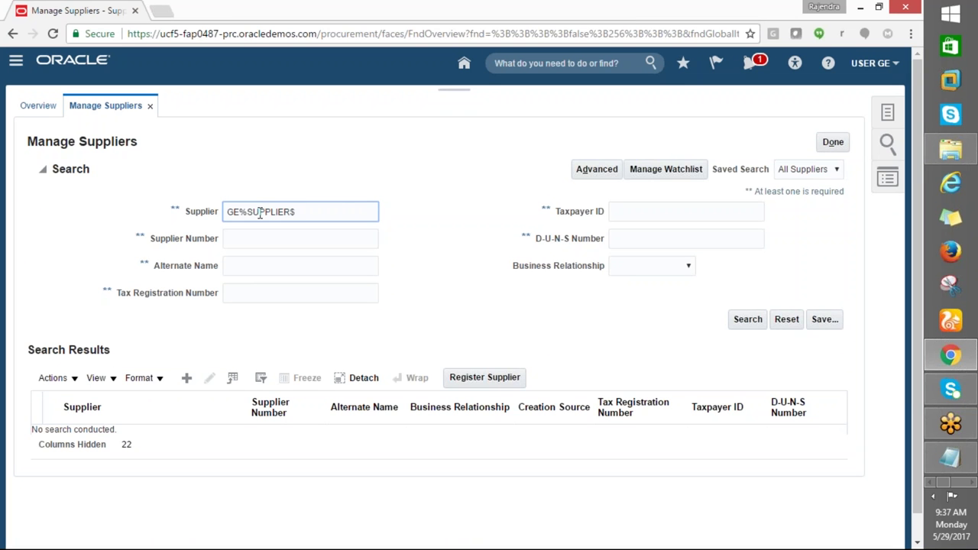
left_click(749, 319)
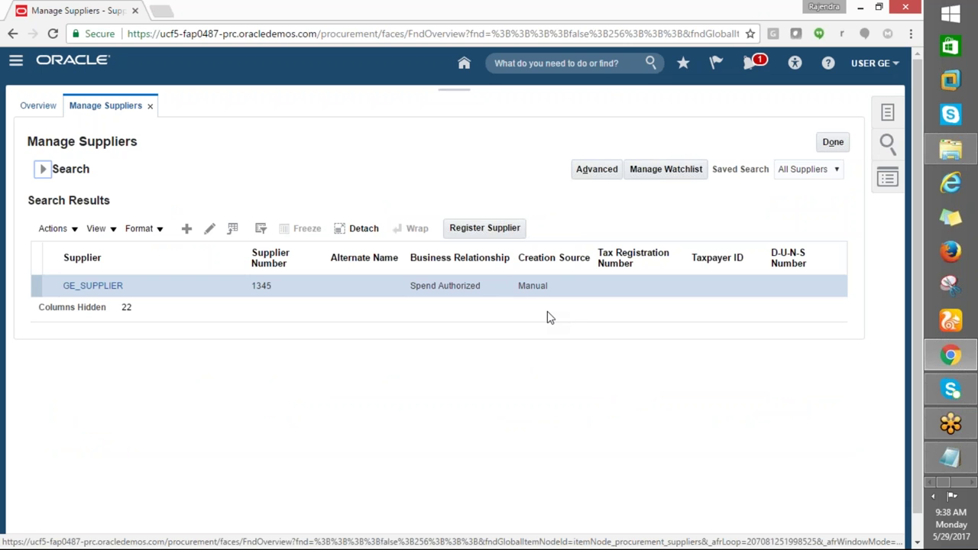
left_click(76, 229)
left_click(416, 479)
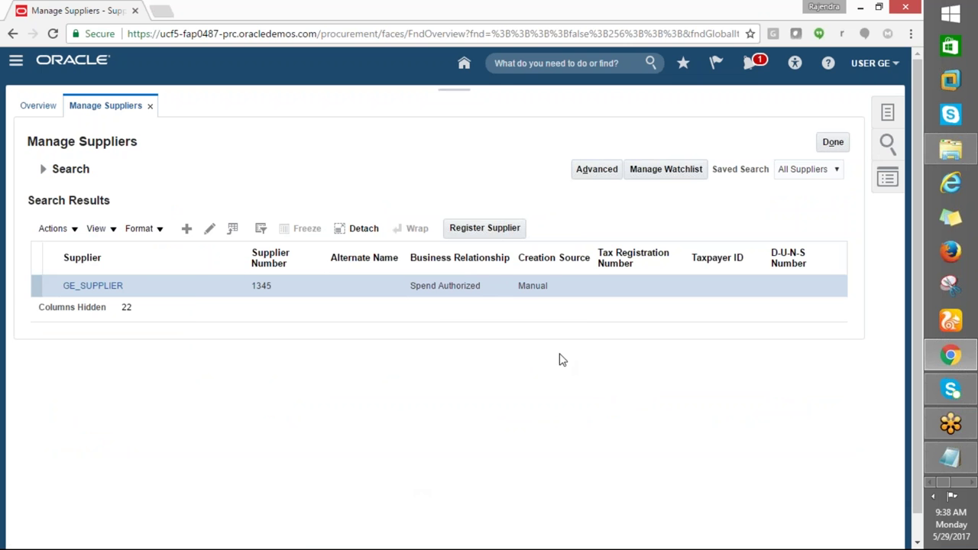
left_click(887, 112)
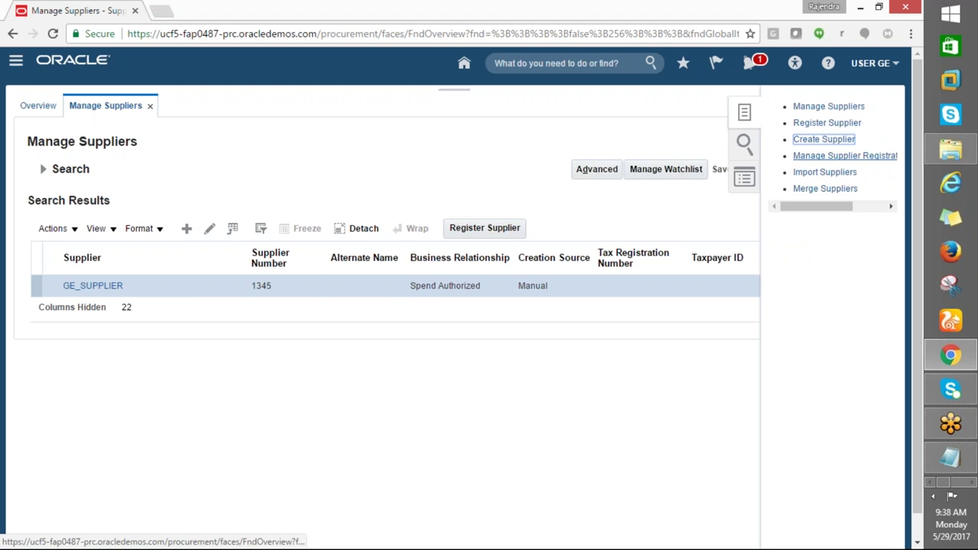
left_click(823, 139)
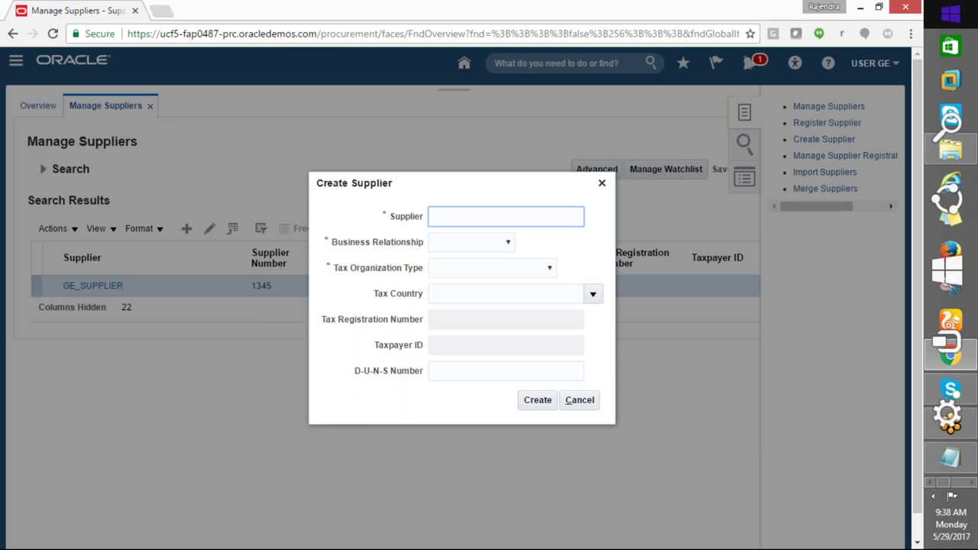
type("GE")
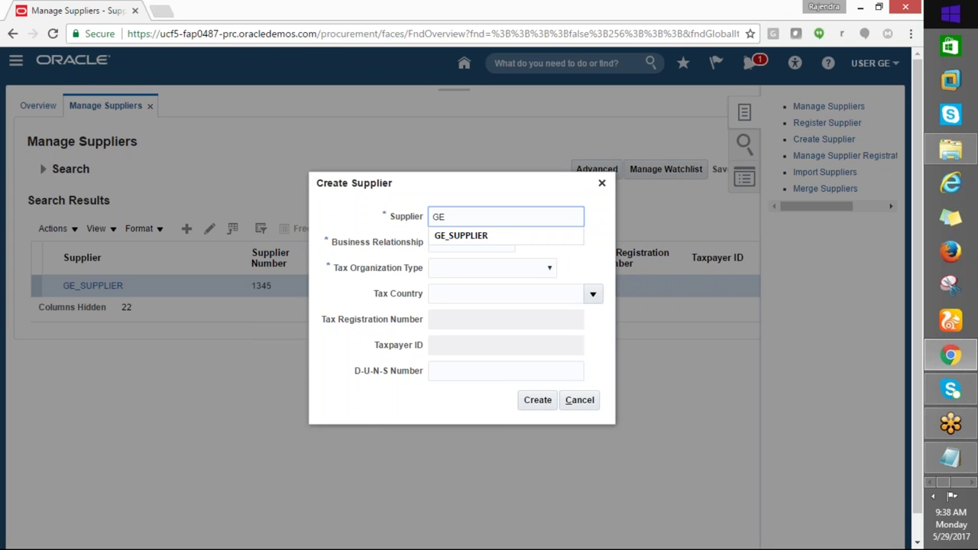
type("_")
key("BackSpace")
key("BackSpace")
key("BackSpace")
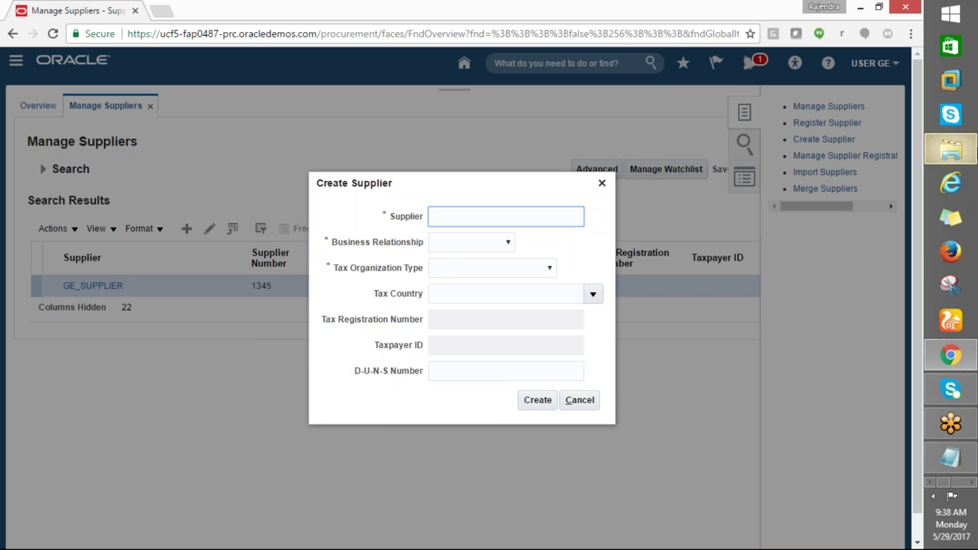
left_click(577, 402)
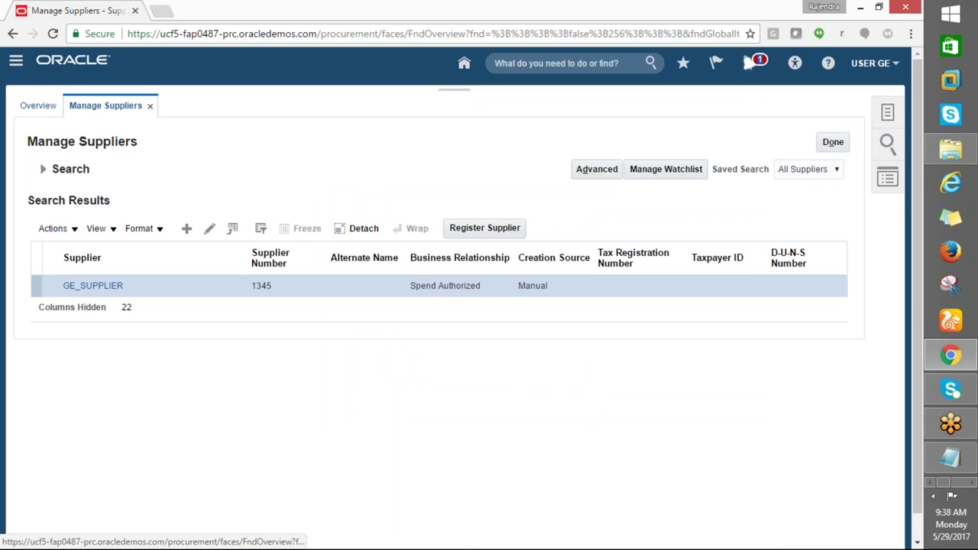
Check recent notifications and open the supplier registration request notification
left_click(748, 66)
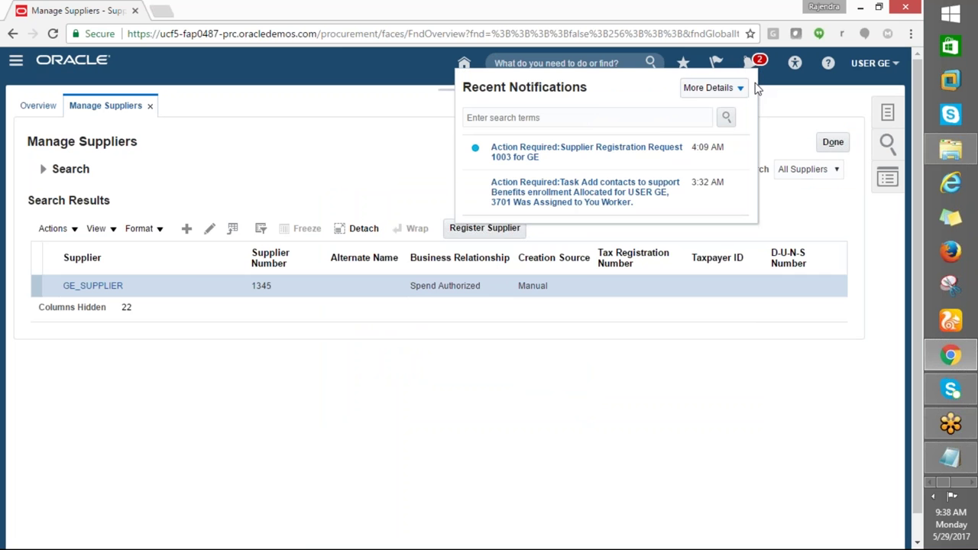
left_click(534, 157)
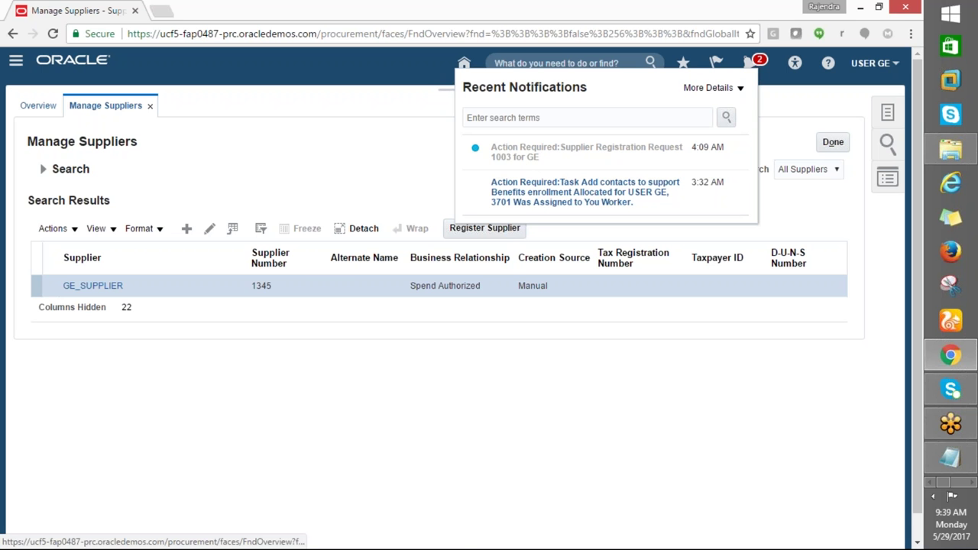
left_click(545, 152)
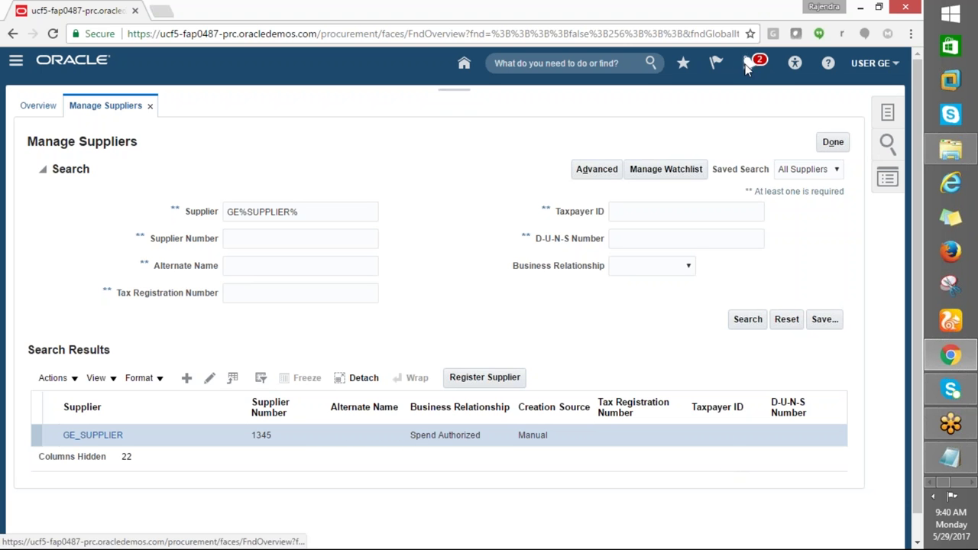
left_click(747, 65)
Open Supplier Registration Request 1003 for GE, select the GE_SUPPLIER match, and approve it
left_click(751, 66)
left_click(751, 66)
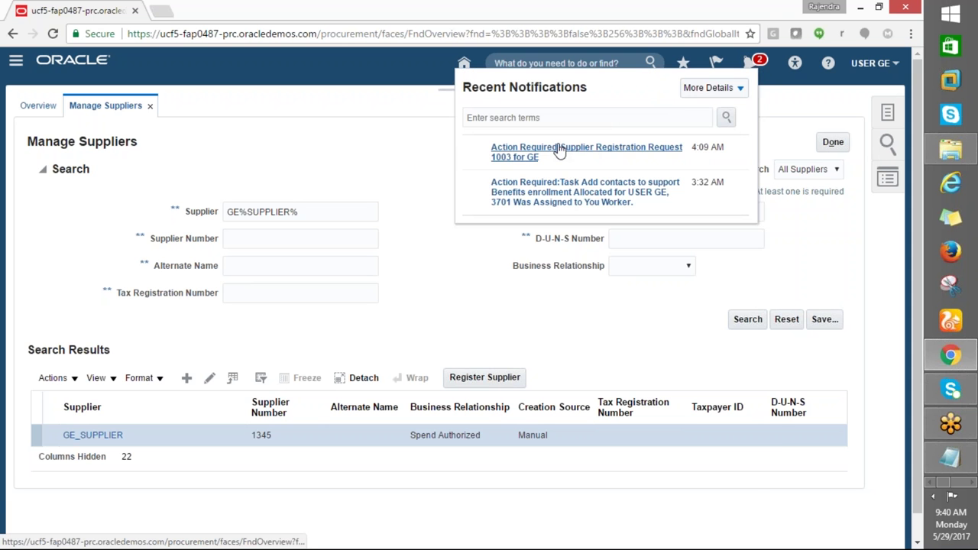
left_click(567, 152)
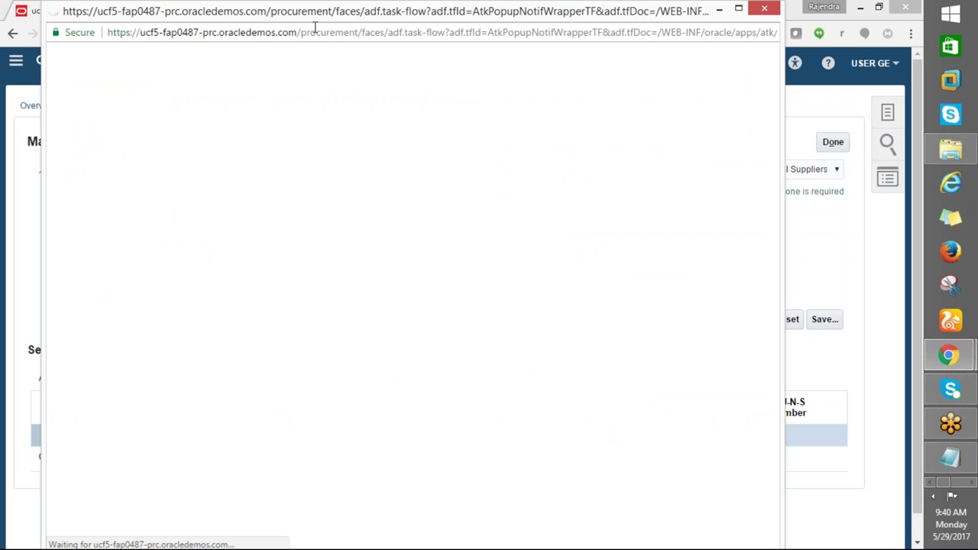
left_click_drag(297, 13, 173, 33)
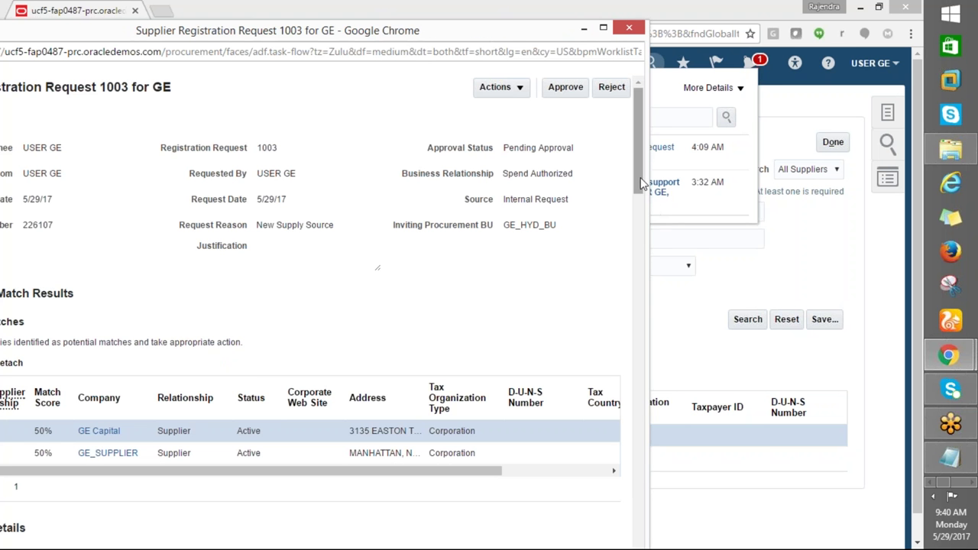
left_click_drag(640, 194, 616, 233)
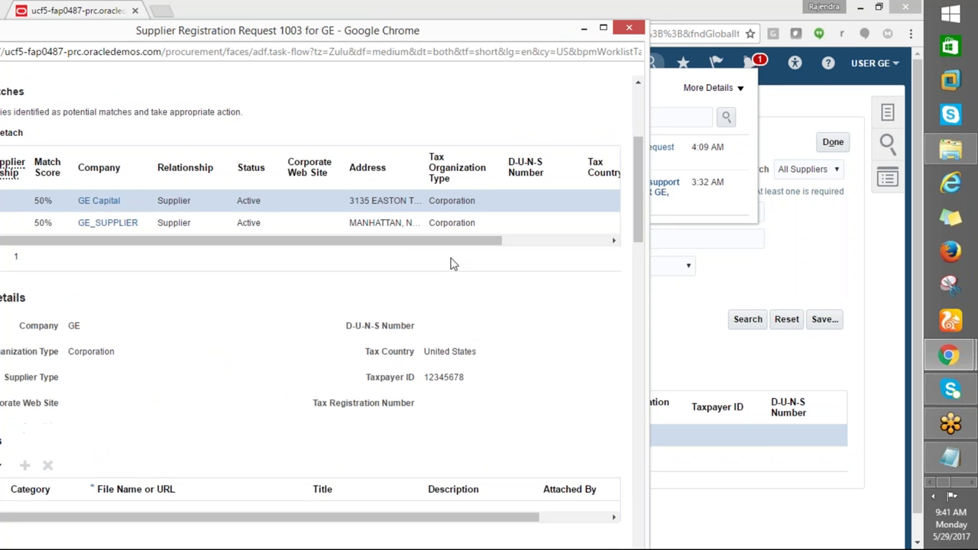
left_click(372, 228)
left_click_drag(188, 243, 214, 257)
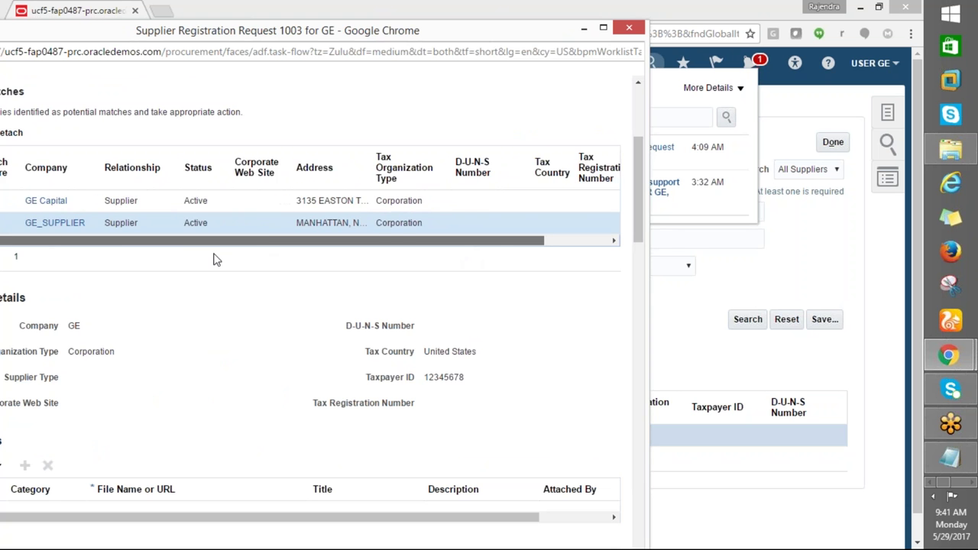
left_click_drag(653, 217, 649, 110)
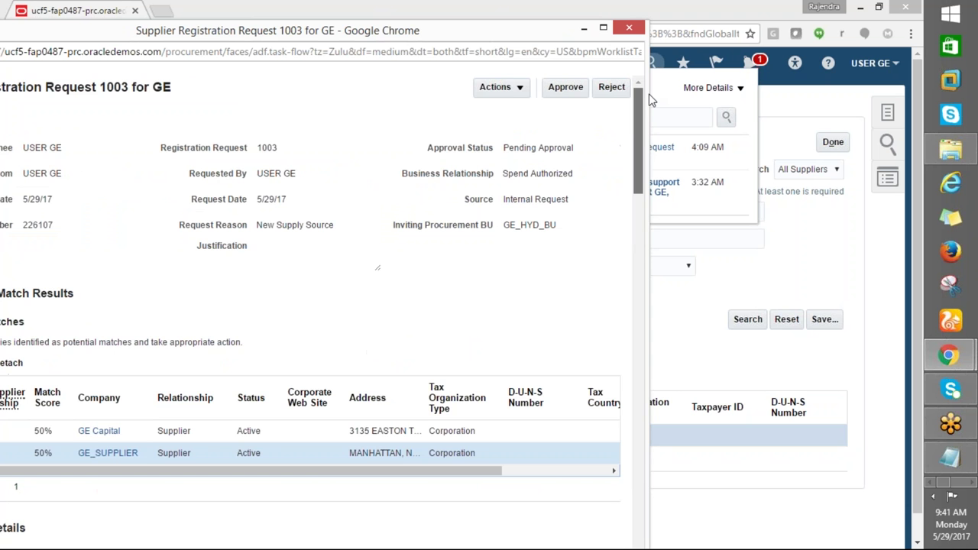
left_click(567, 89)
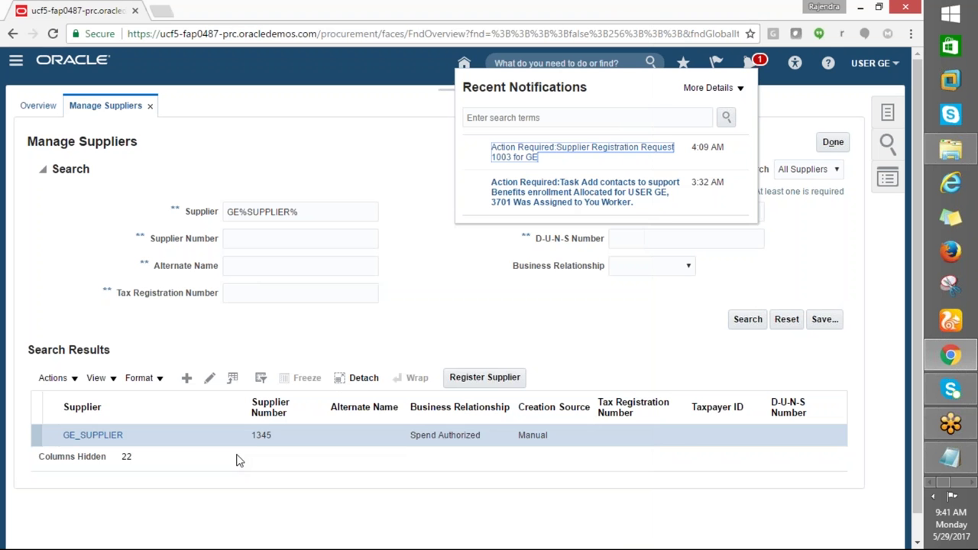
left_click(574, 151)
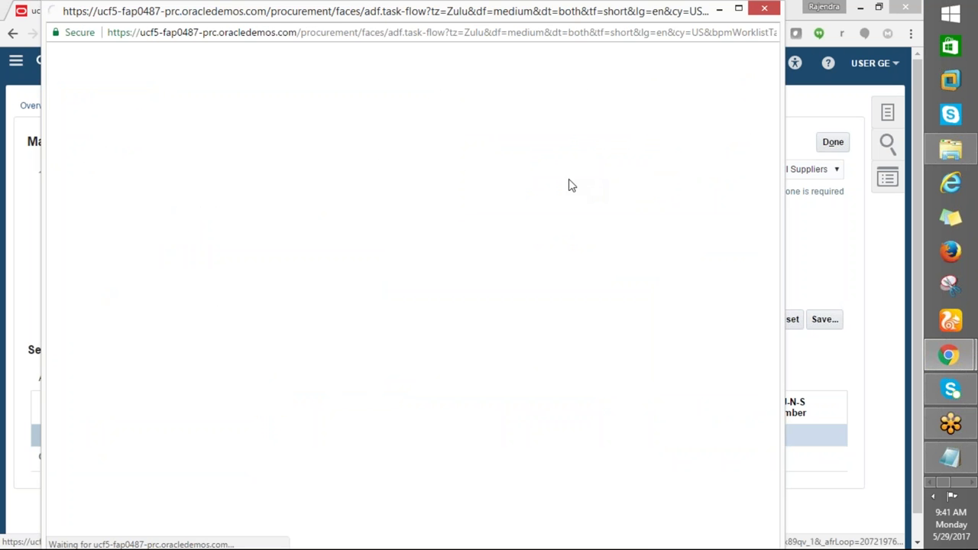
left_click(101, 434)
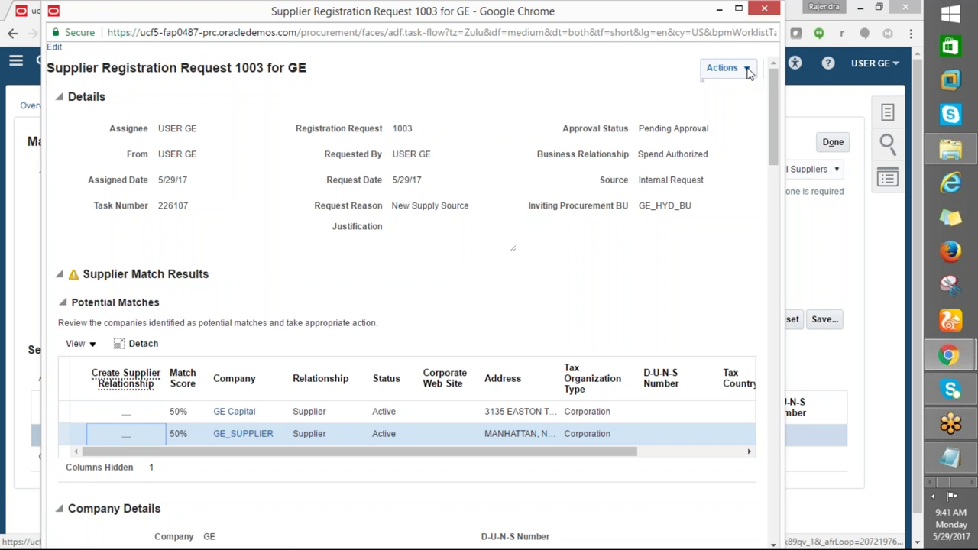
left_click(137, 411)
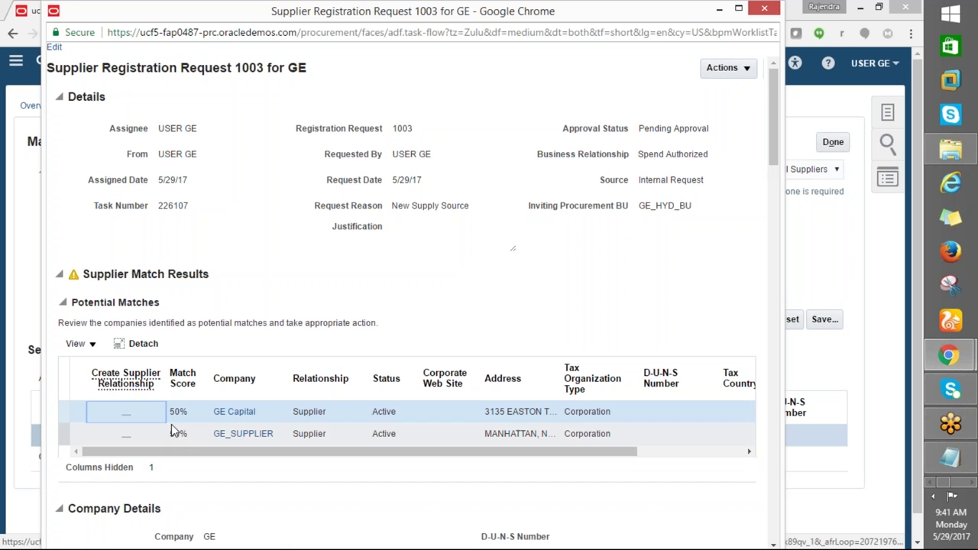
left_click(184, 411)
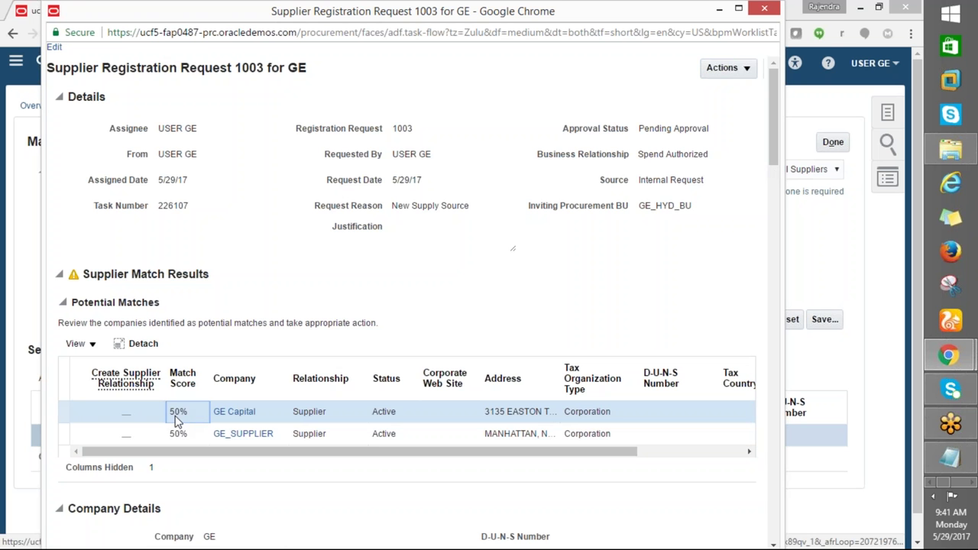
left_click(134, 435)
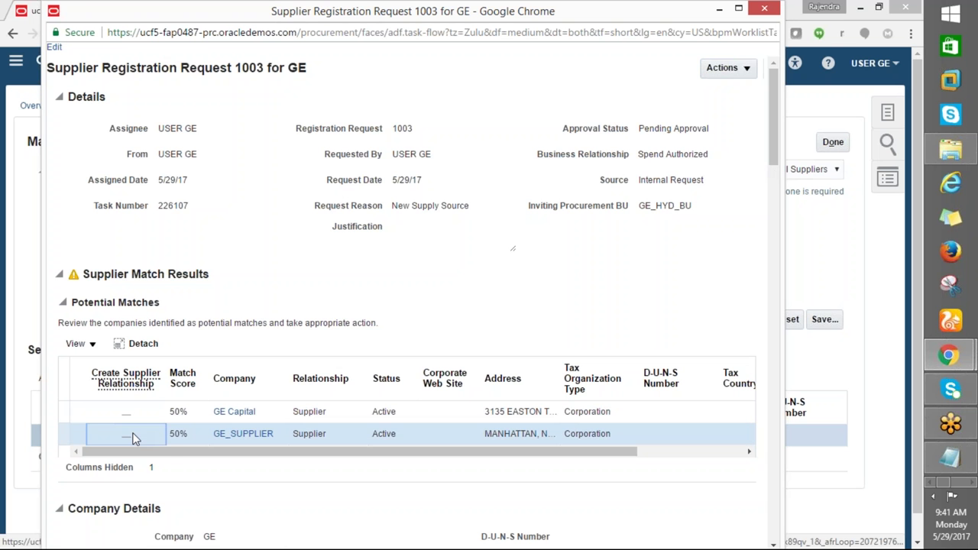
left_click_drag(116, 452, 246, 456)
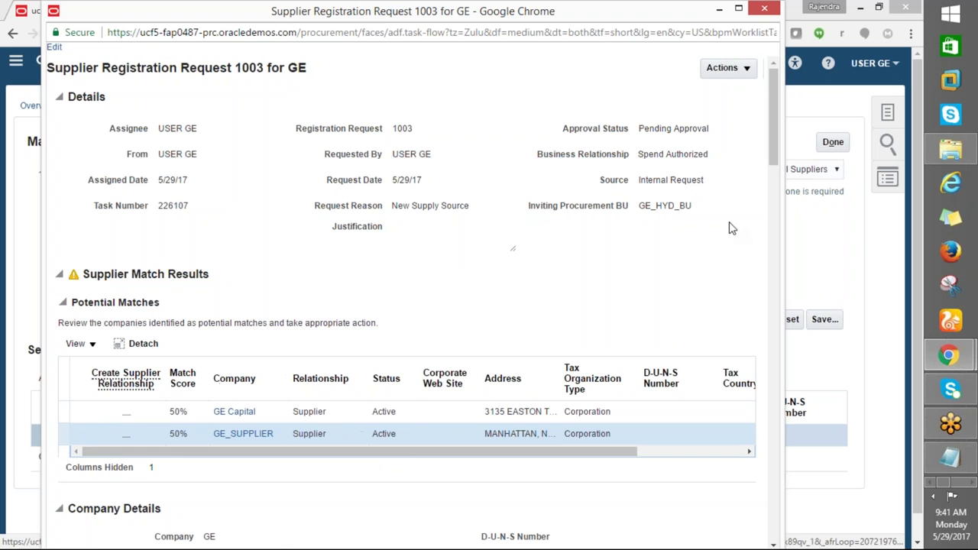
left_click_drag(770, 160, 737, 148)
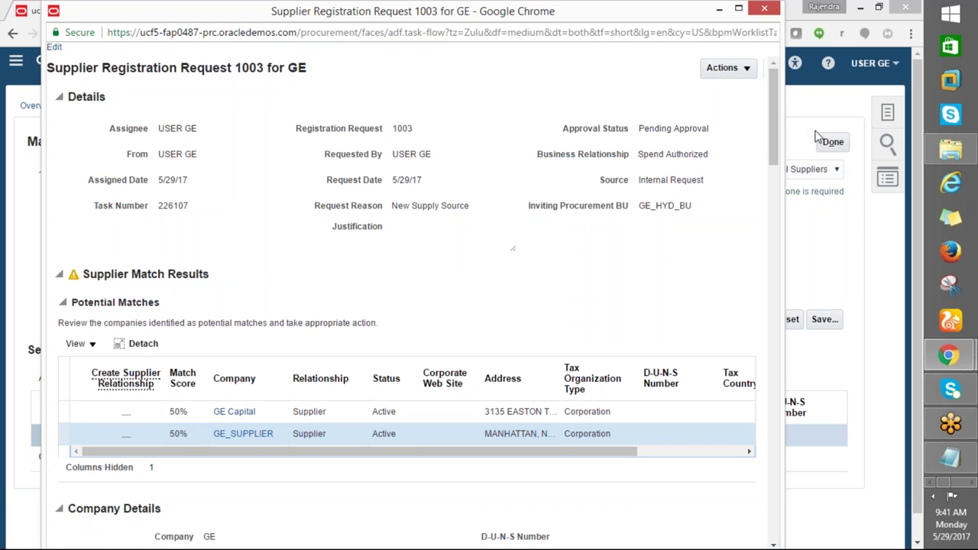
left_click_drag(582, 16, 614, 125)
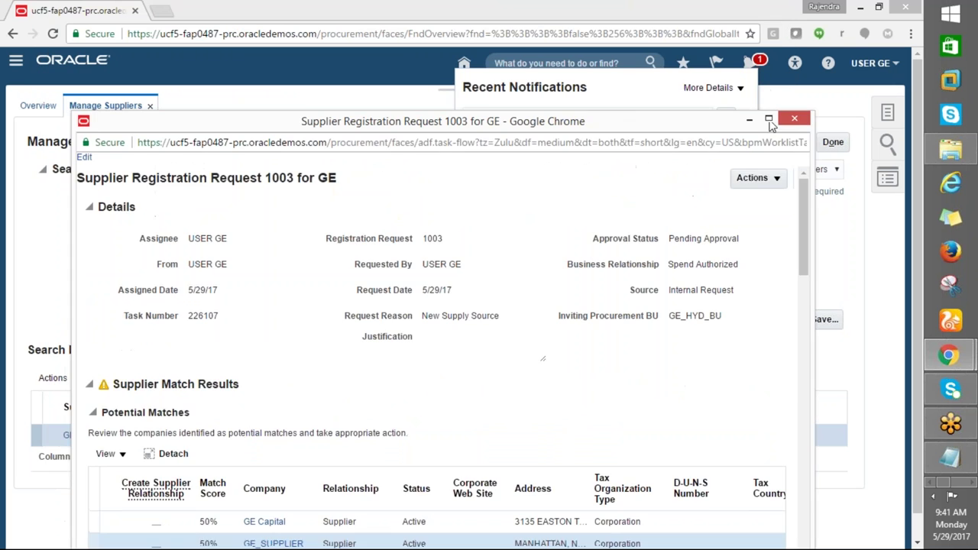
left_click(794, 120)
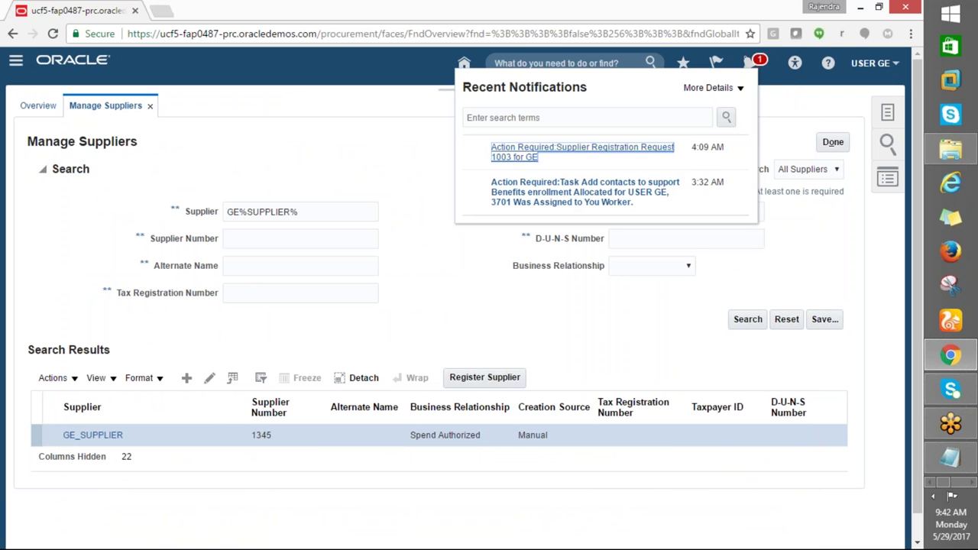
Close notifications and go to Payables > Invoices, showing the invoice tasks list
left_click(758, 64)
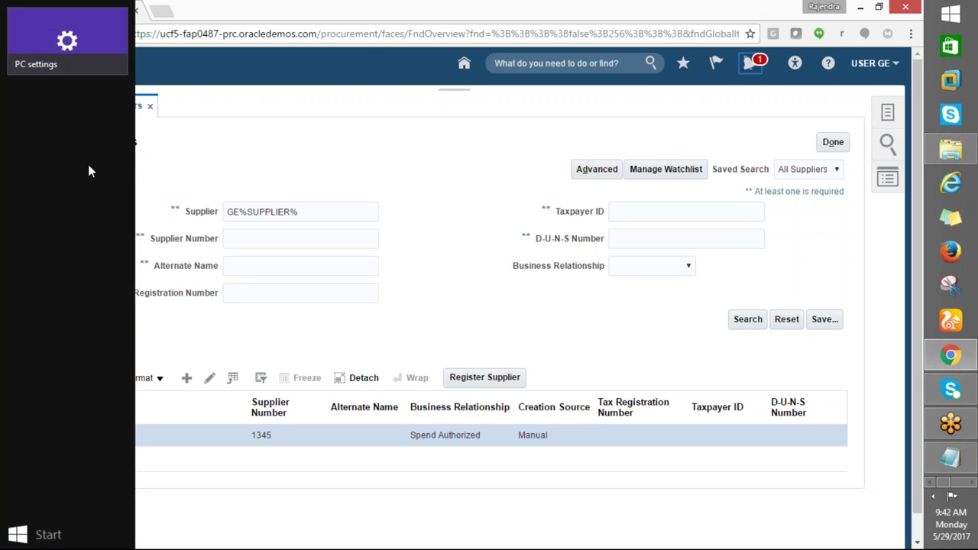
left_click(15, 61)
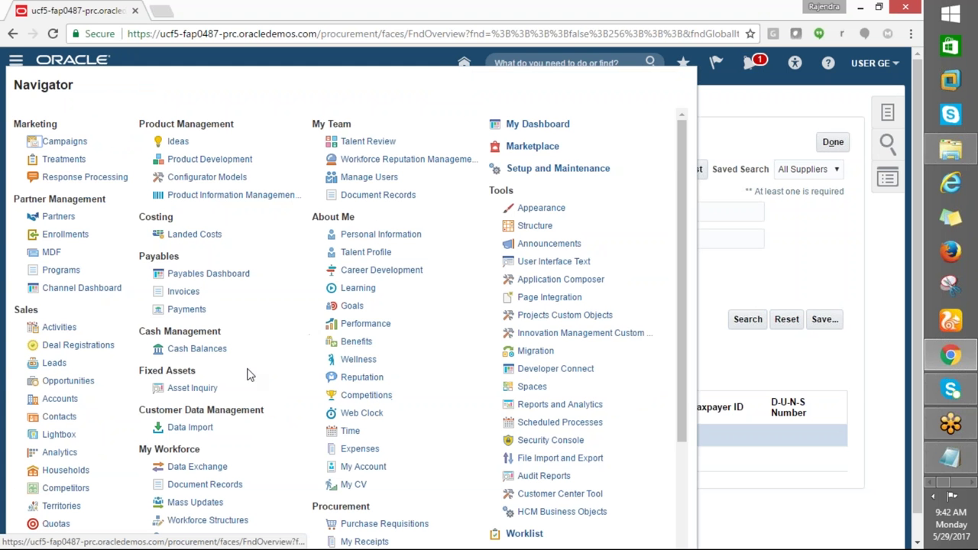
left_click(182, 293)
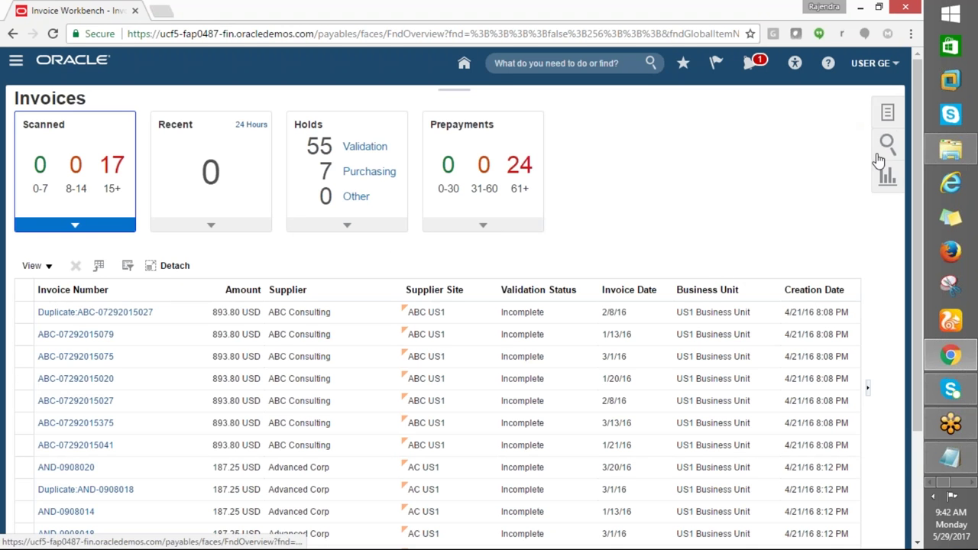
left_click(888, 115)
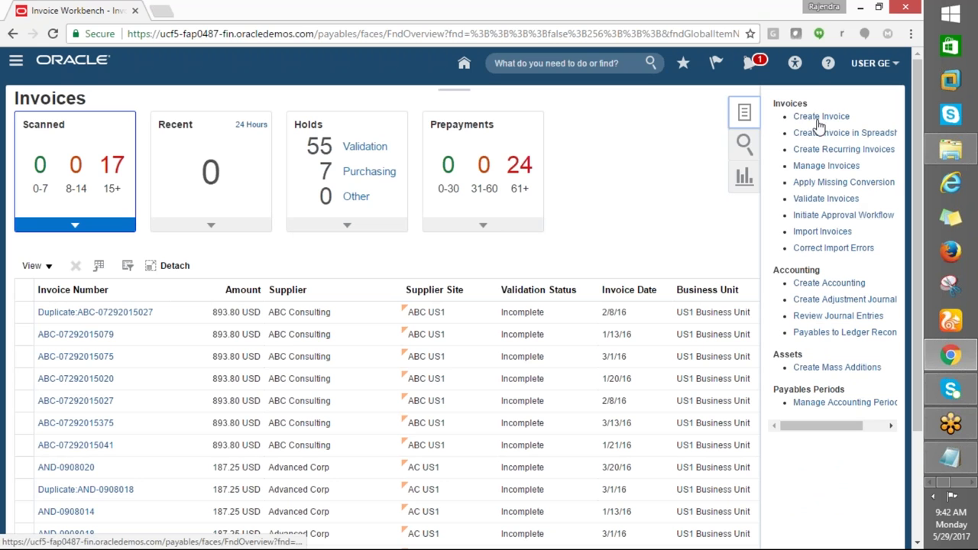
Start a new invoice with GE_HYD_BU as the business unit
left_click(798, 149)
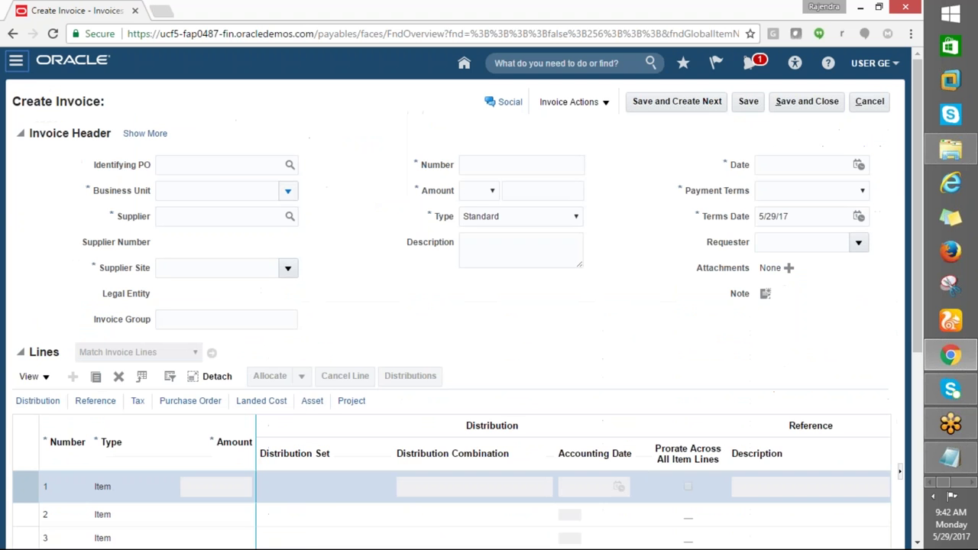
left_click(202, 185)
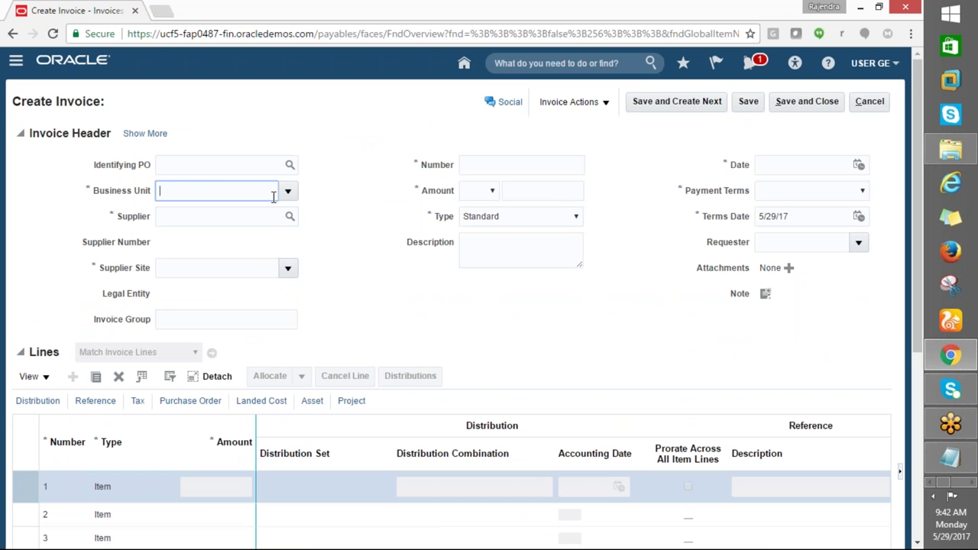
left_click(287, 190)
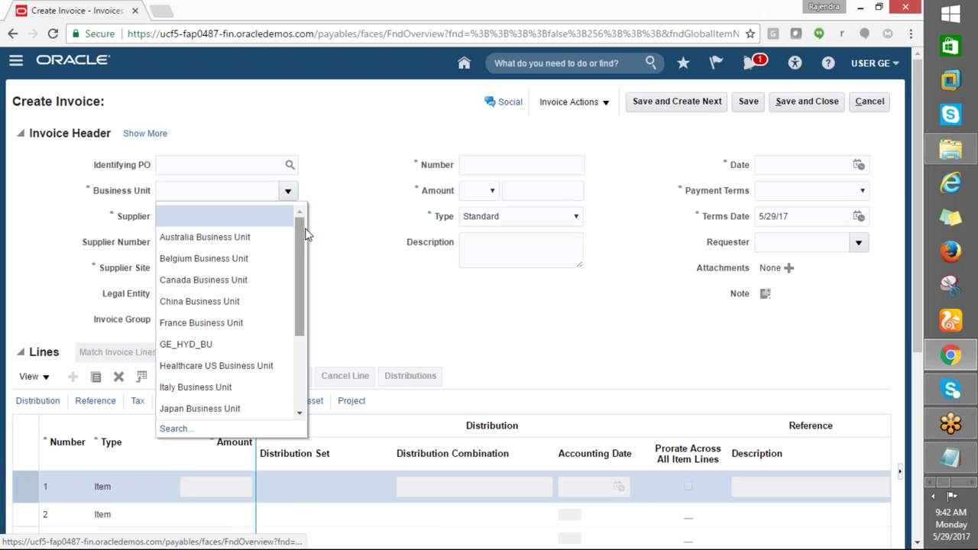
left_click(189, 344)
left_click(186, 217)
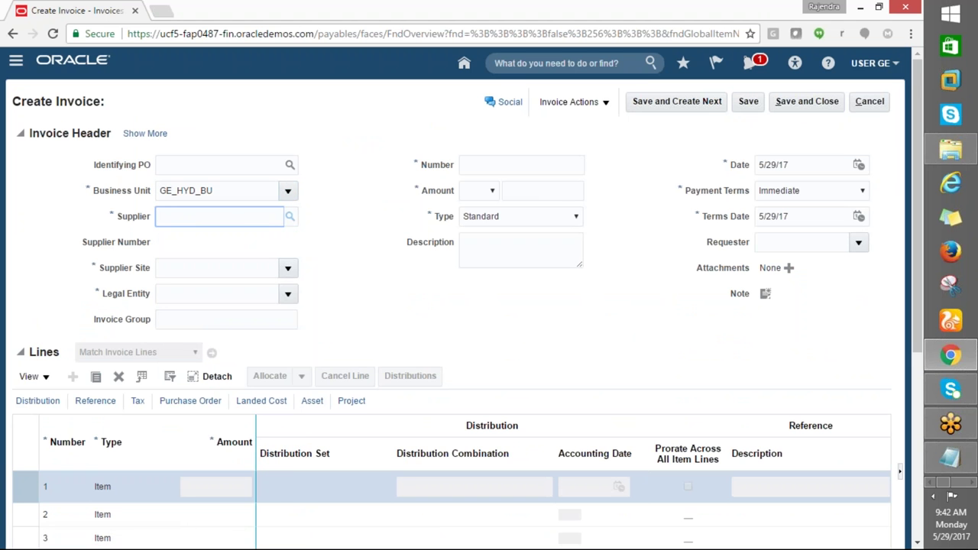
Search for an invoice supplier matching GE%, find no results, and close the lookup
left_click(290, 216)
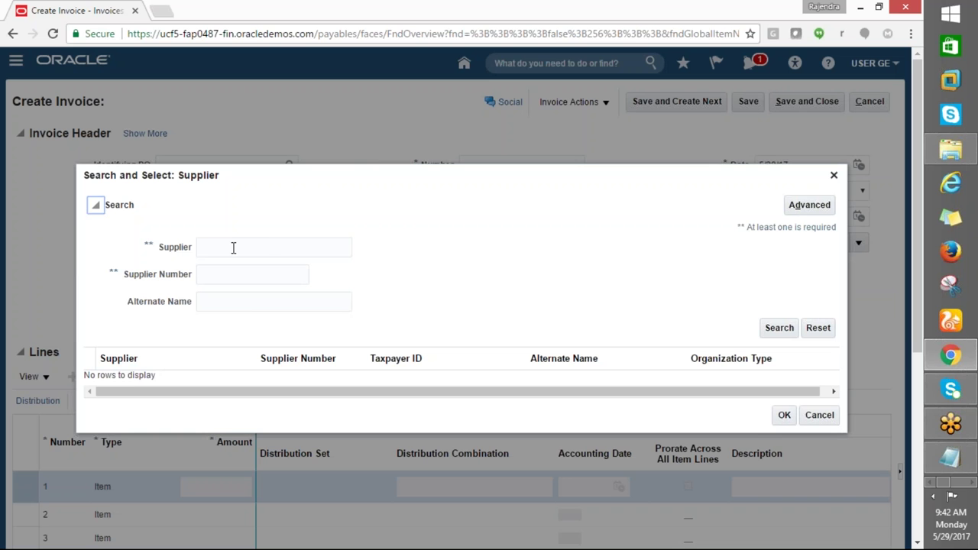
left_click(233, 247)
type("GE%")
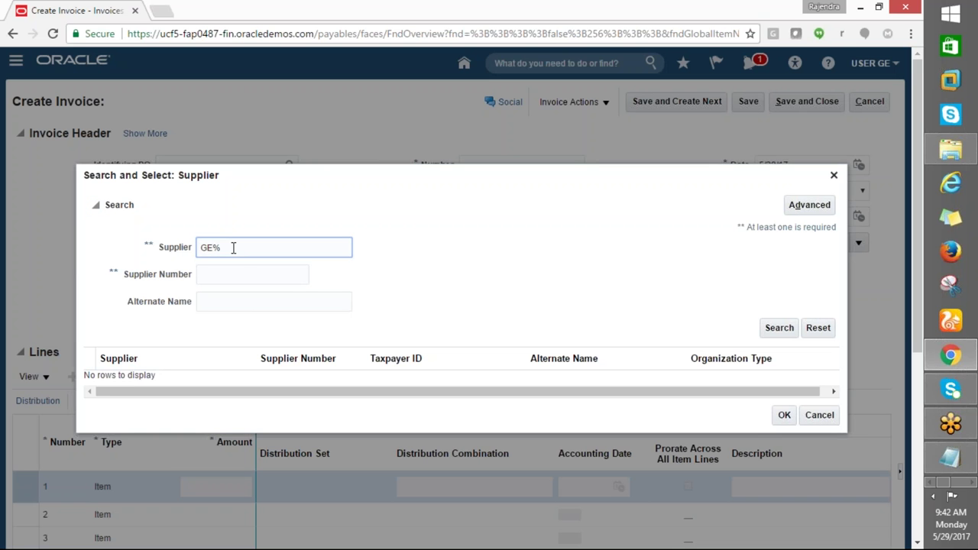
left_click(779, 330)
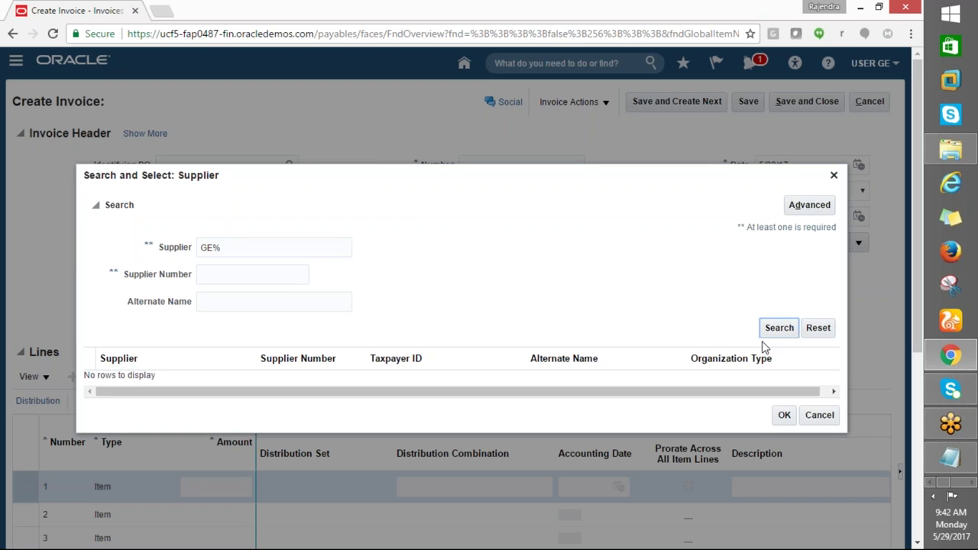
left_click(769, 336)
left_click(816, 422)
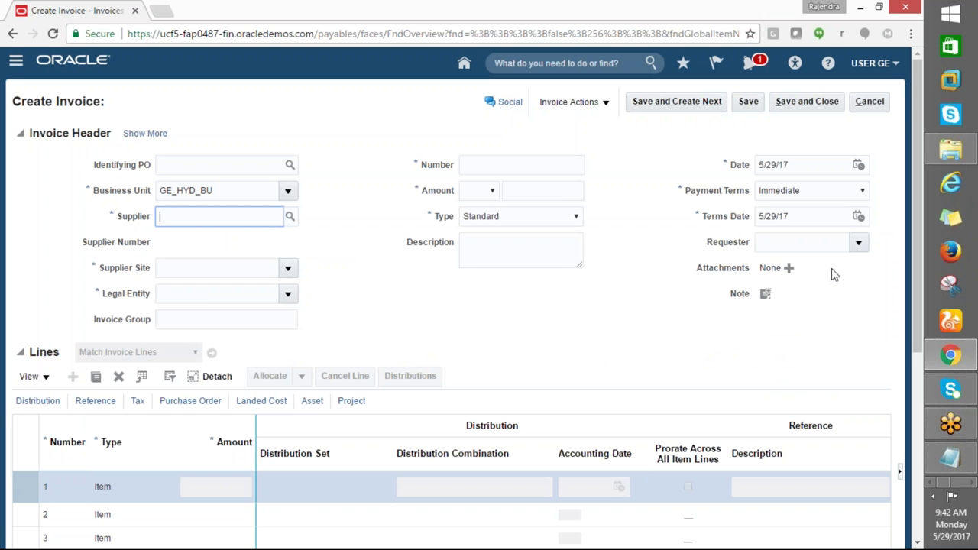
Cancel the unsaved invoice to return to the Invoices workbench
left_click(894, 65)
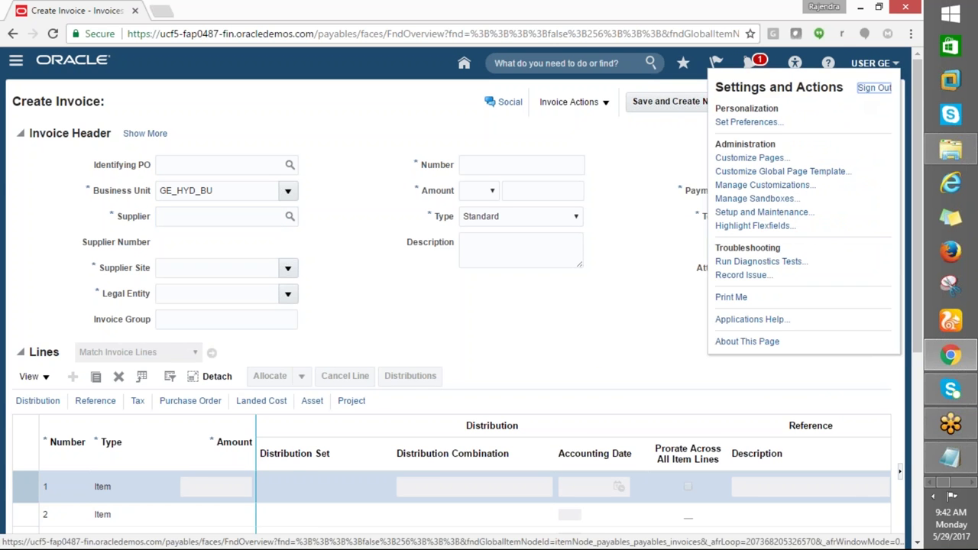
left_click(637, 230)
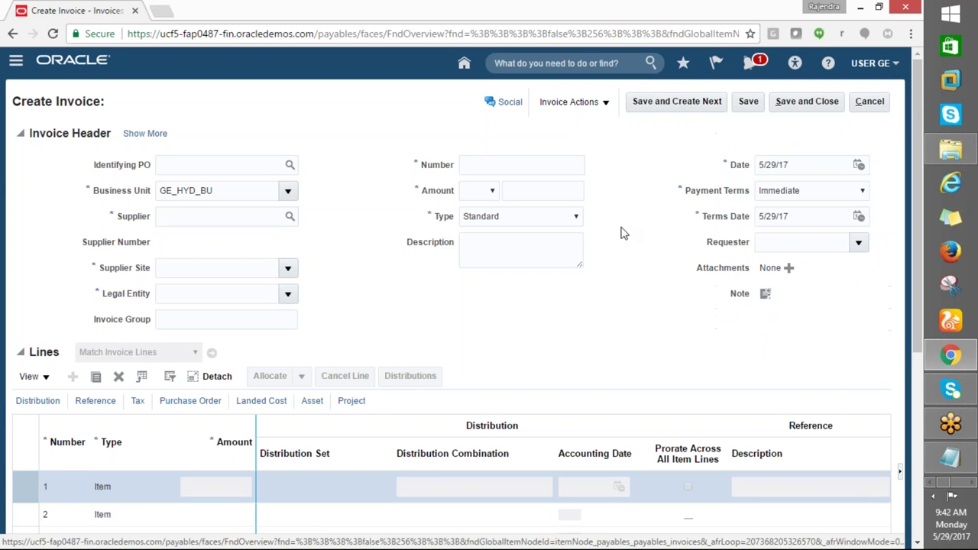
left_click(870, 103)
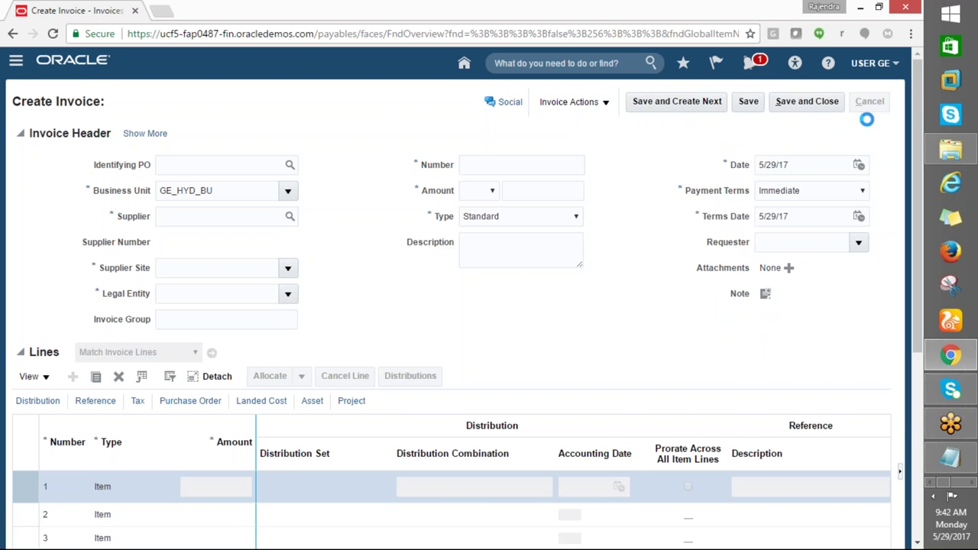
left_click(14, 59)
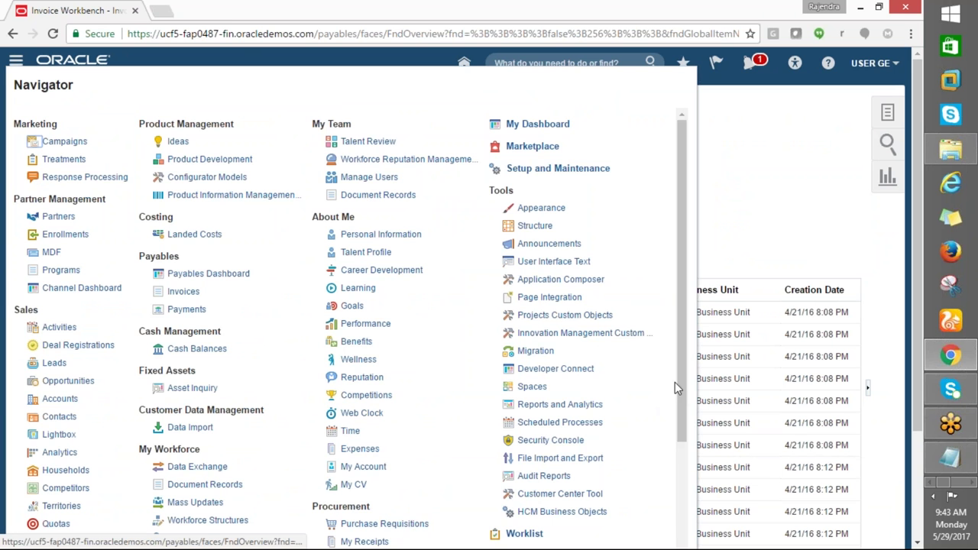
Go to the Suppliers work area and start creating a new supplier
scroll(678, 379, "down", 3)
left_click(361, 456)
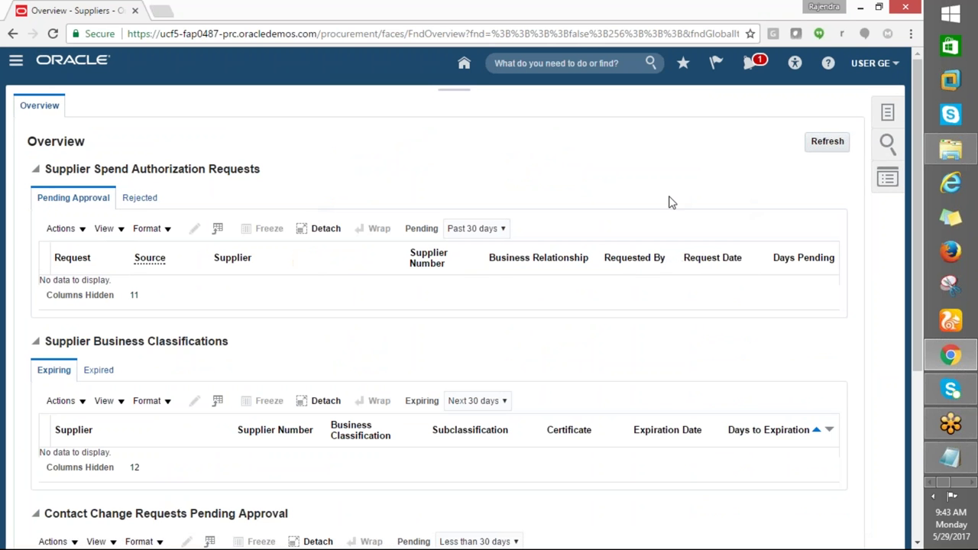
left_click(886, 114)
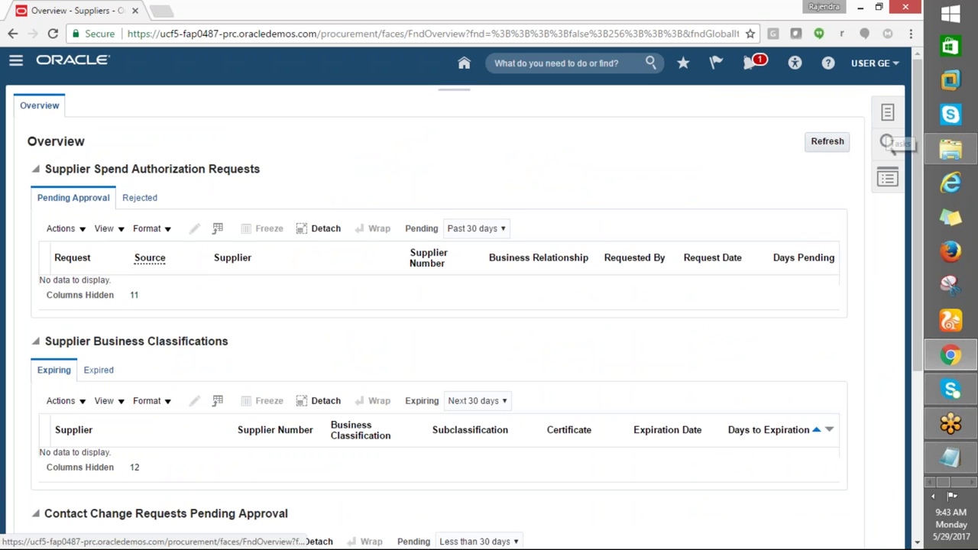
left_click(887, 116)
left_click(806, 144)
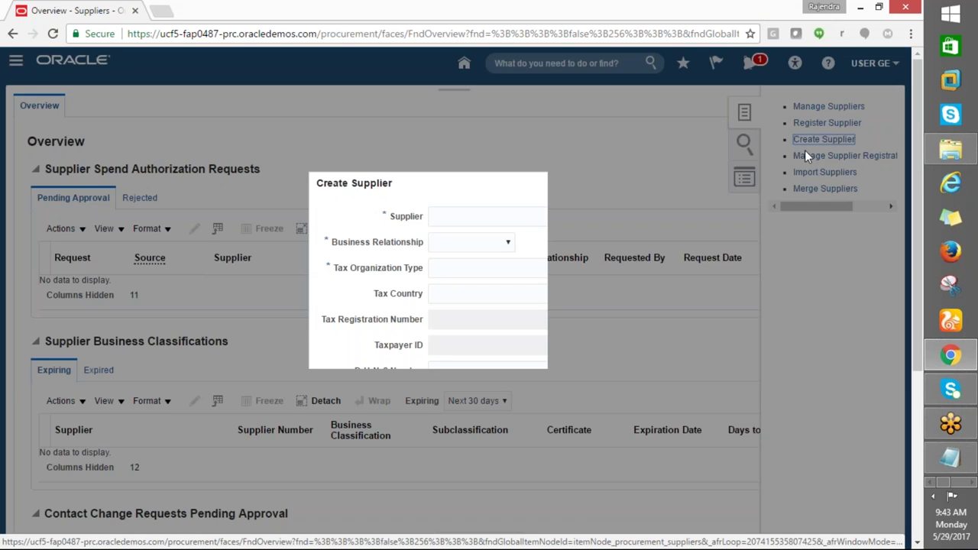
Create supplier GE_HYD_SUPPLIER as Spend Authorized, Individual tax type, ignoring potential matches
left_click(464, 218)
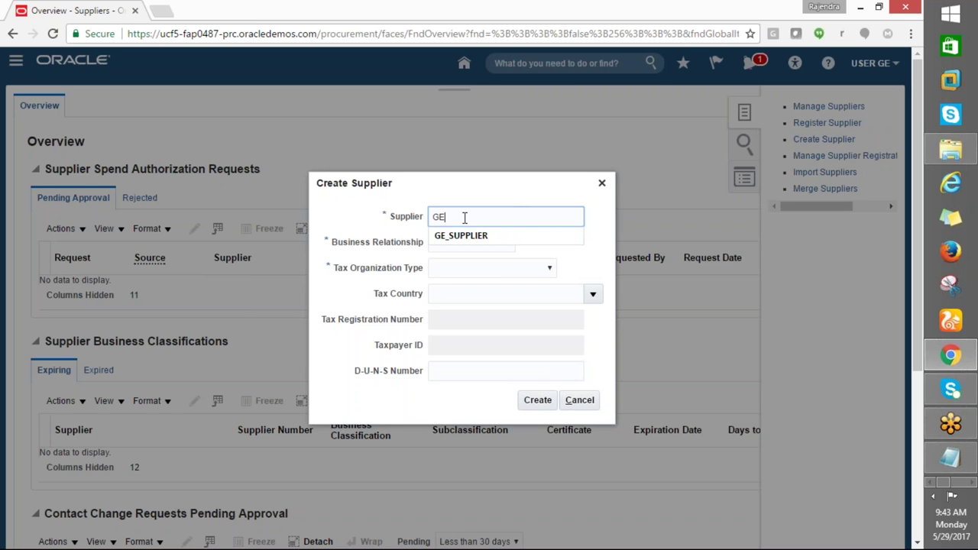
type("GE_HYD_SUPPLIER")
key("Tab")
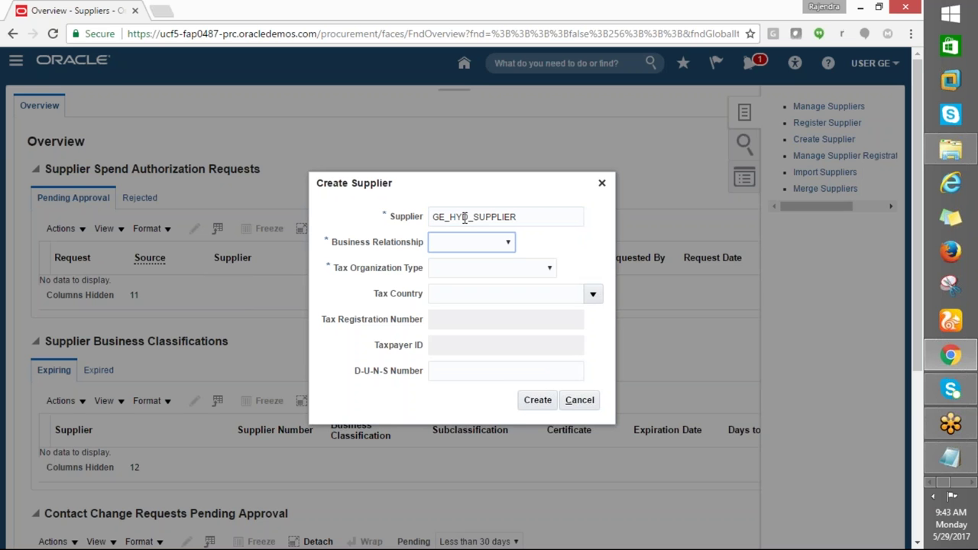
left_click(479, 246)
left_click(473, 278)
left_click(536, 271)
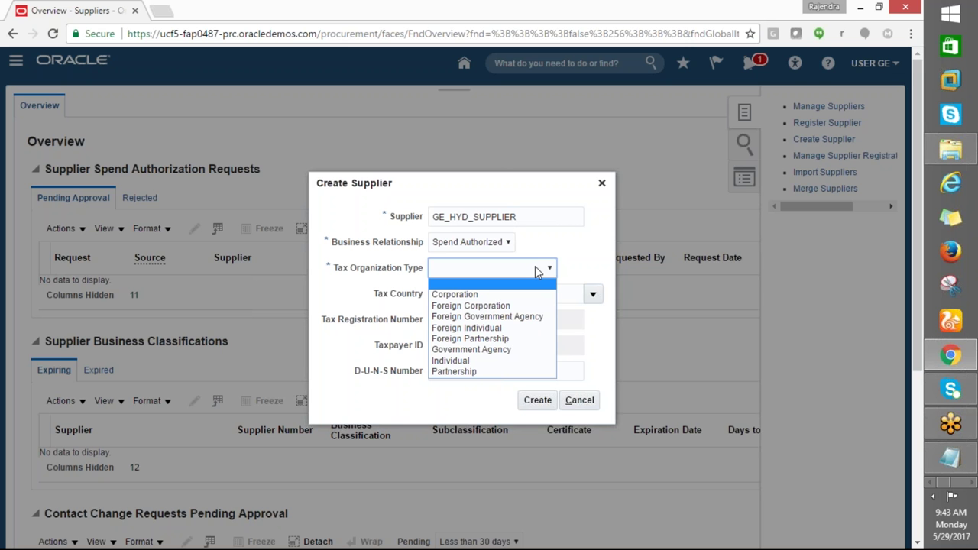
left_click(450, 361)
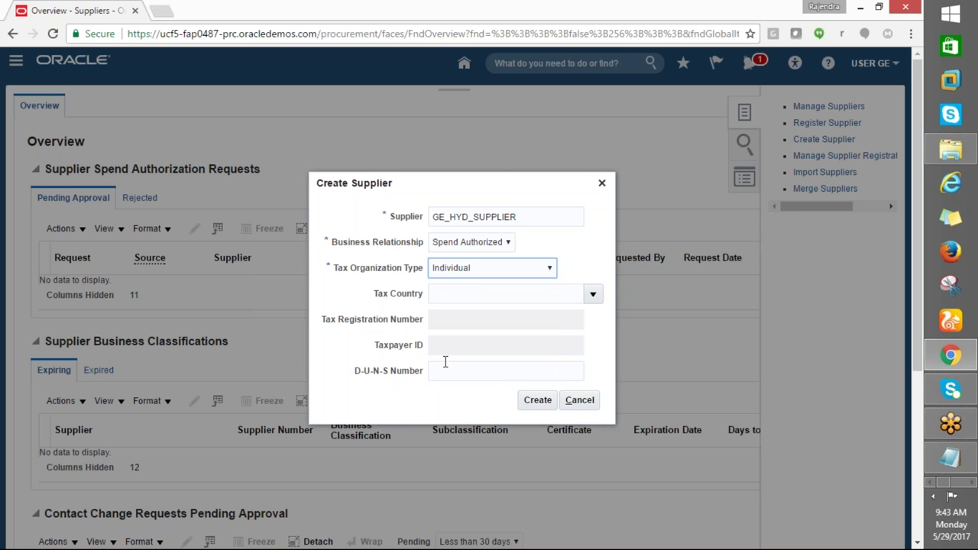
left_click(537, 401)
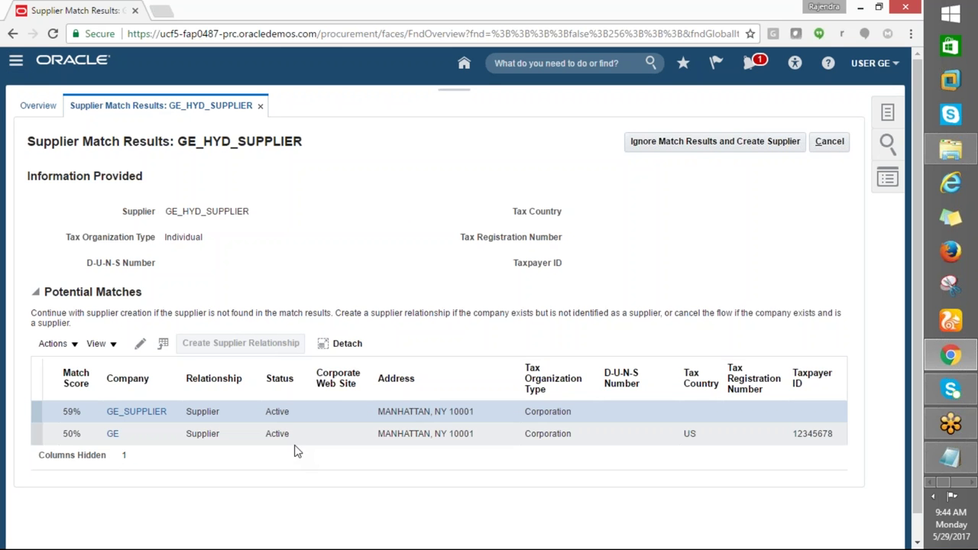
left_click(705, 148)
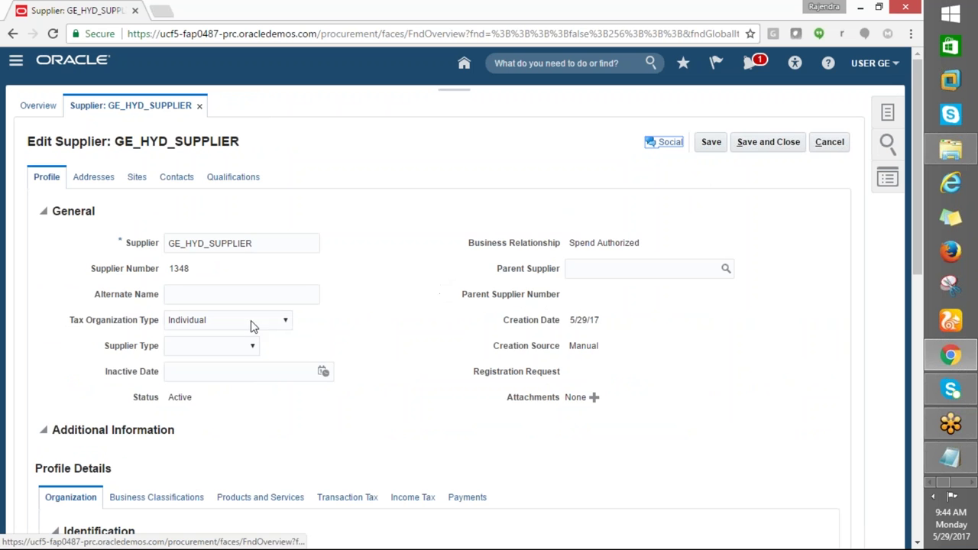
Review new supplier 1348 and open its Addresses section to add an address
scroll(267, 359, "down", 1)
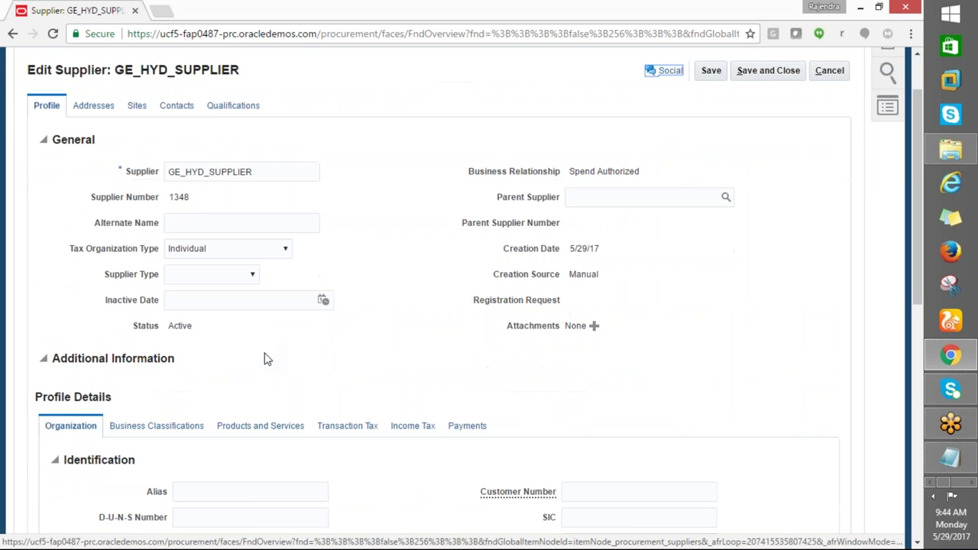
scroll(267, 359, "down", 4)
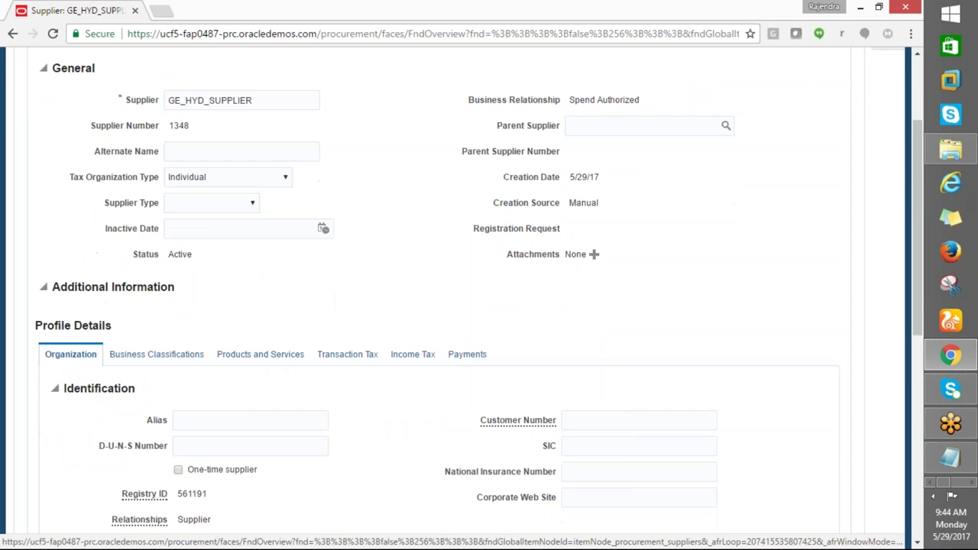
scroll(158, 229, "up", 5)
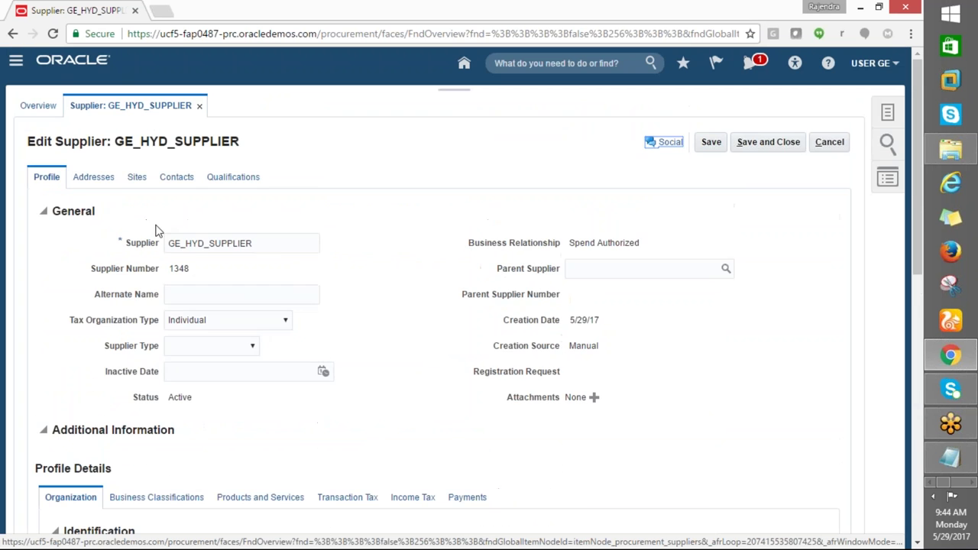
left_click(96, 180)
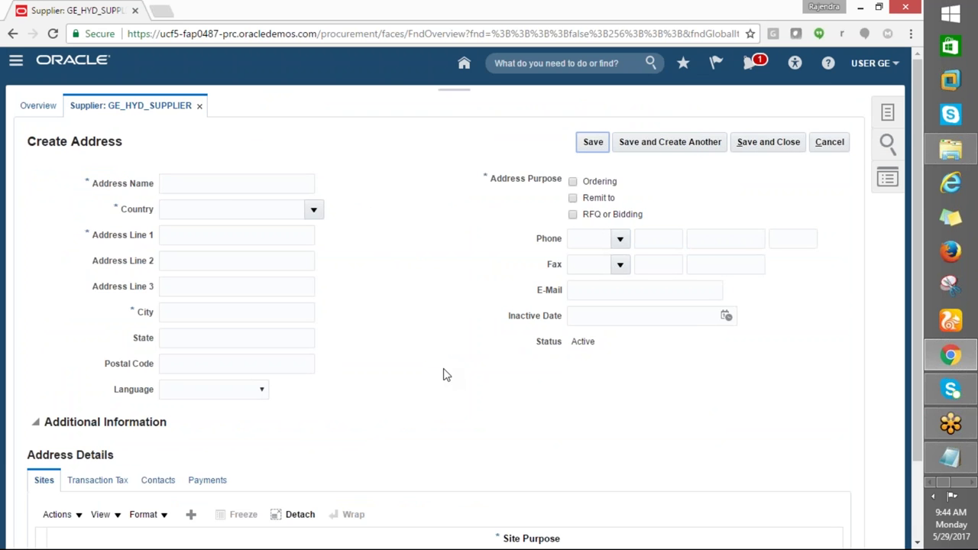
scroll(445, 381, "down", 3)
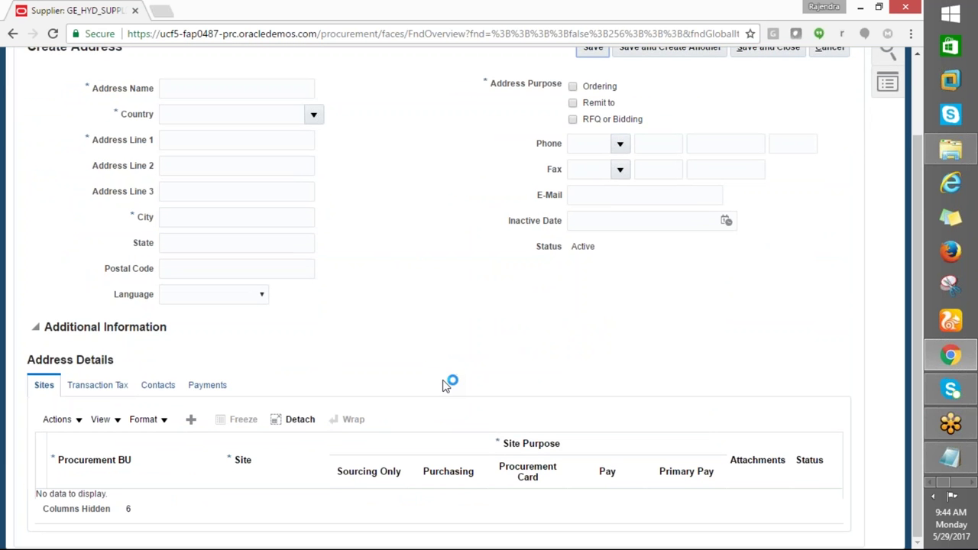
Name the address 'GE' and set its country to United States
left_click(181, 192)
type("GE_HYD_SUPPLIER")
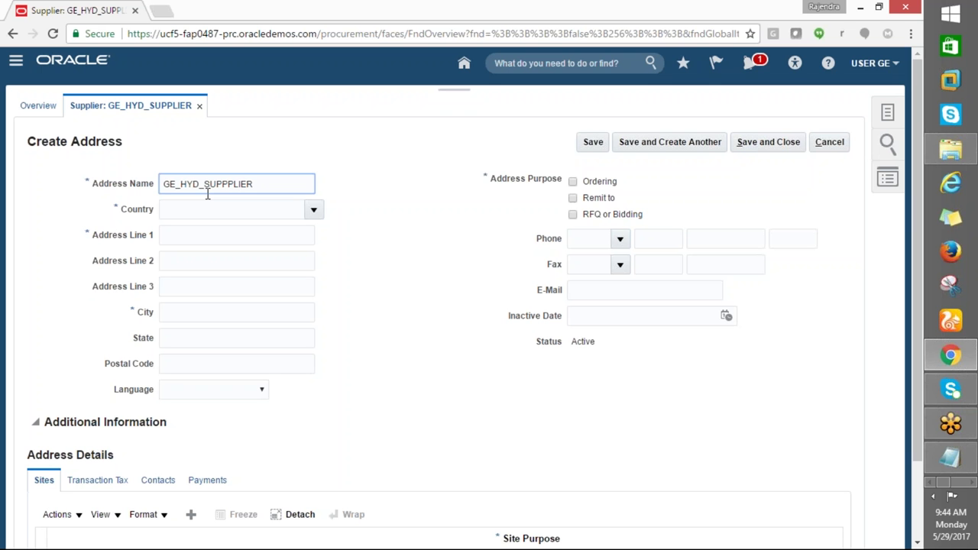
key("Tab")
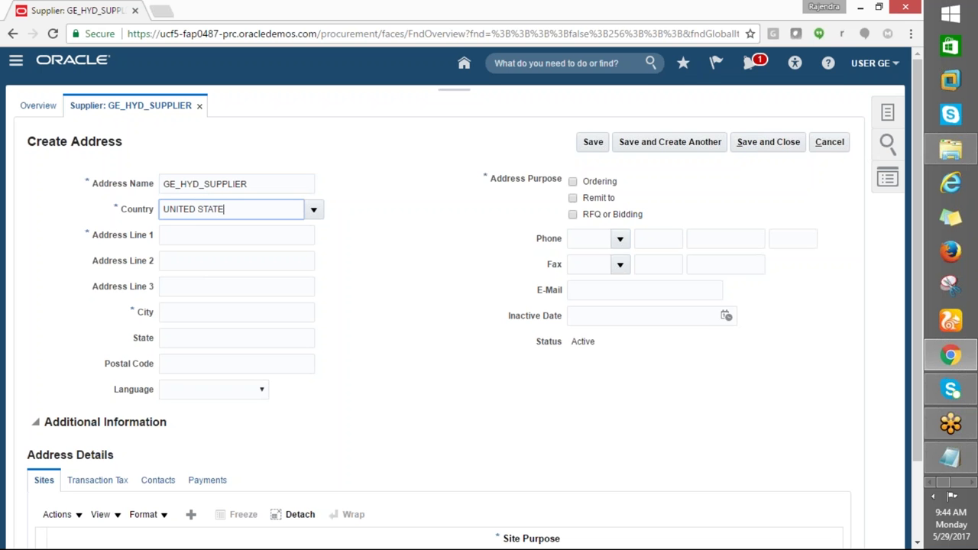
type("UNITED STATES")
key("Tab")
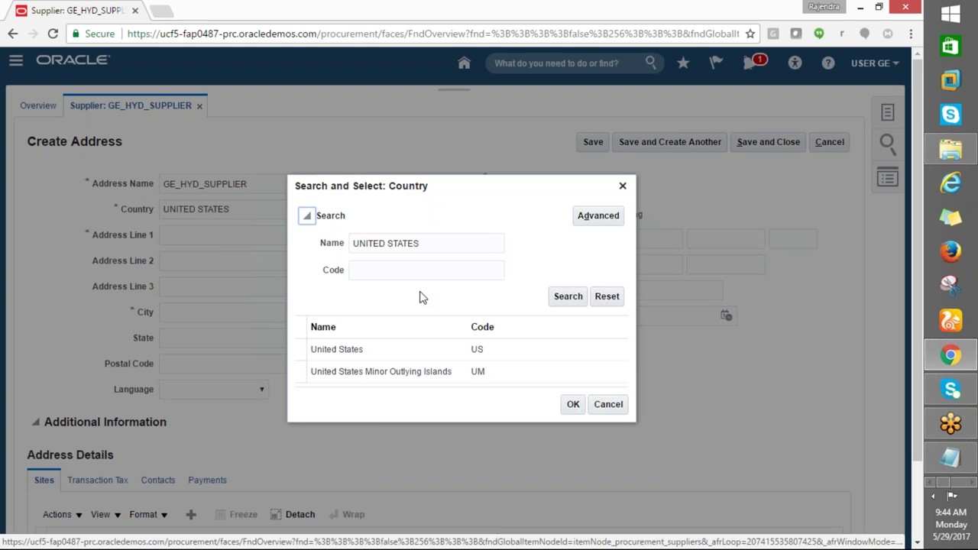
left_click(572, 404)
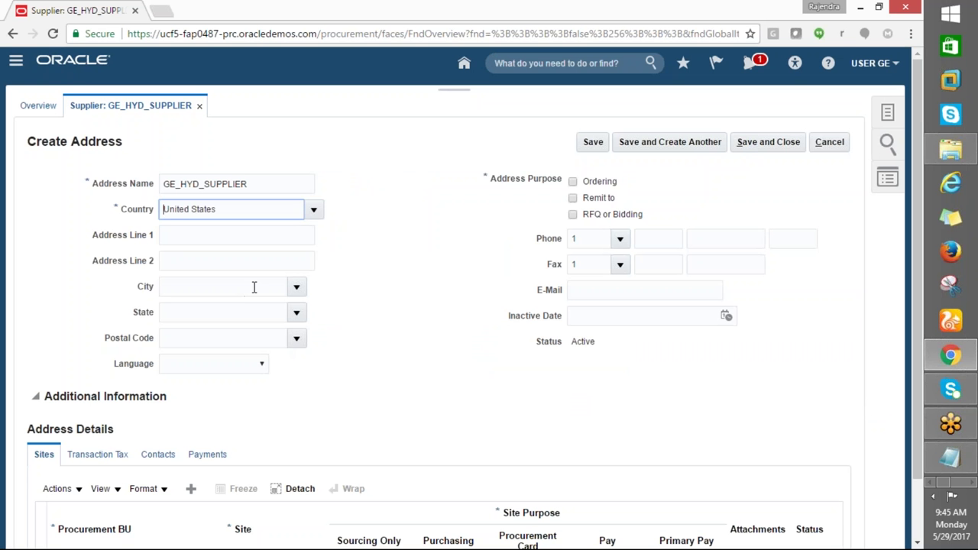
Set postal code 10001 for Manhattan, NY and mark the address for Ordering
left_click(250, 286)
left_click(223, 312)
left_click(211, 336)
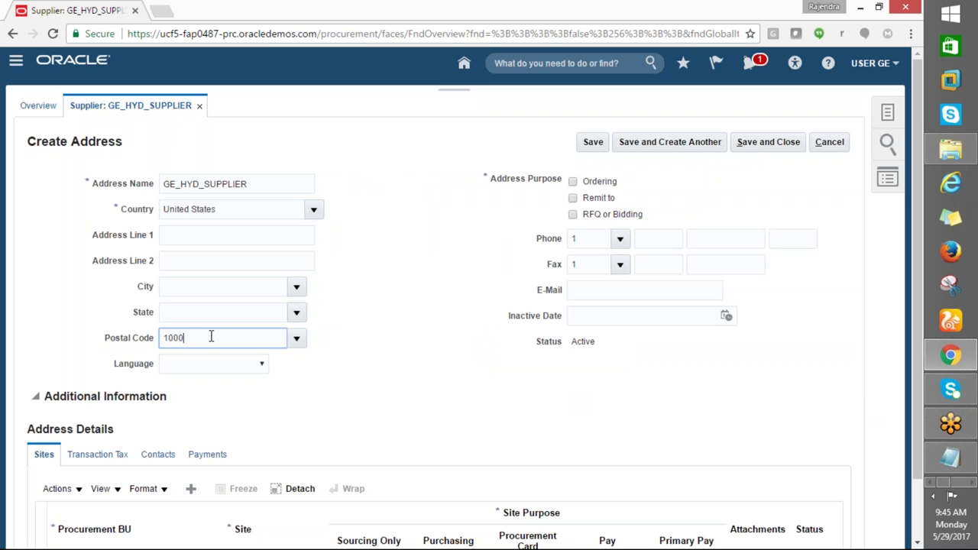
key("Tab")
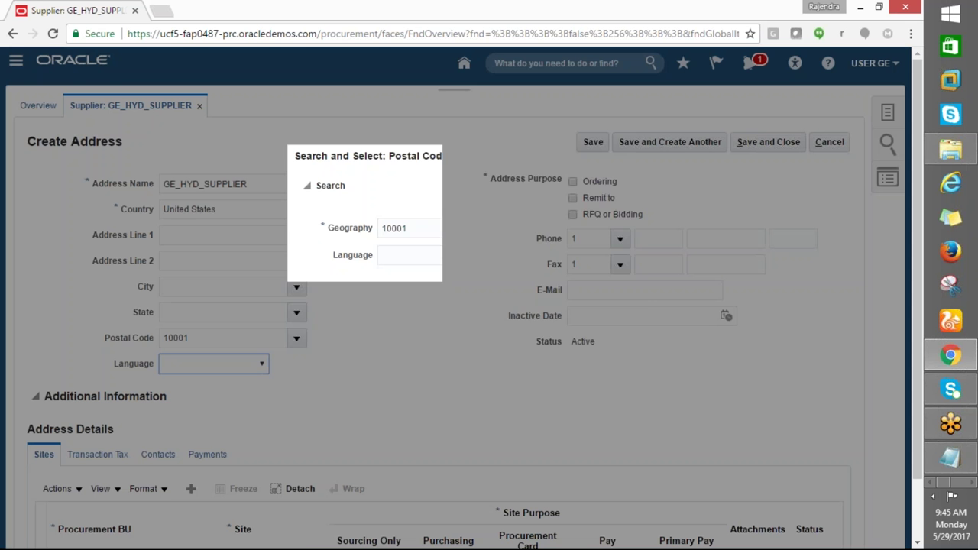
left_click(341, 343)
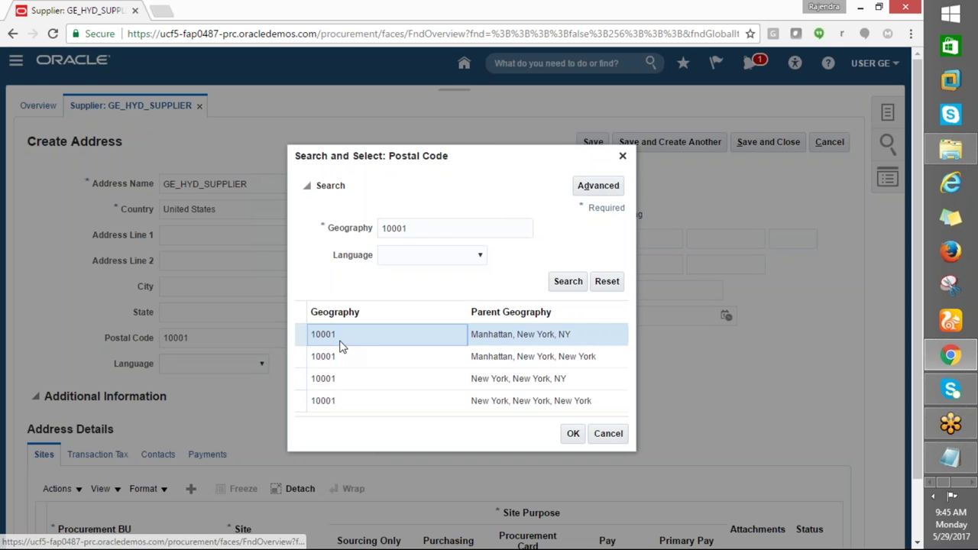
left_click(567, 433)
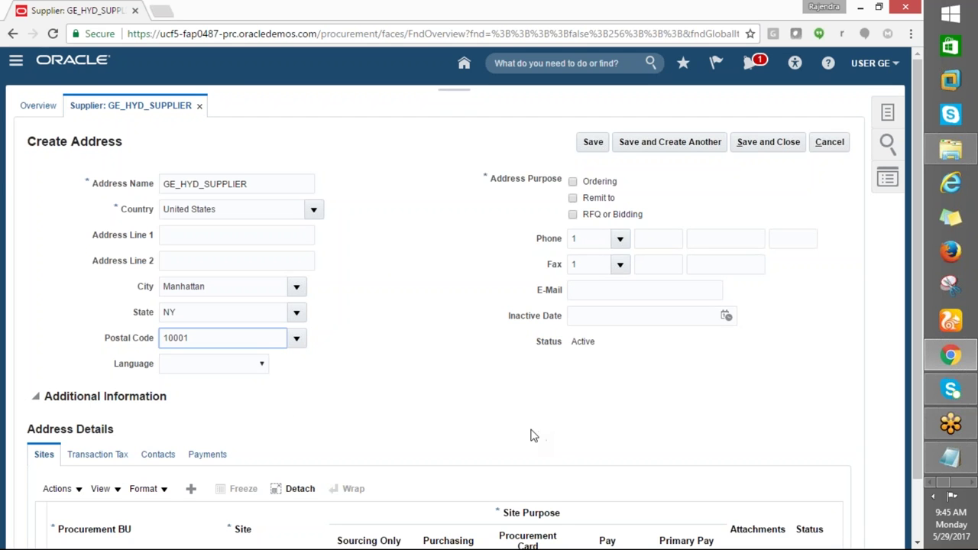
left_click(574, 182)
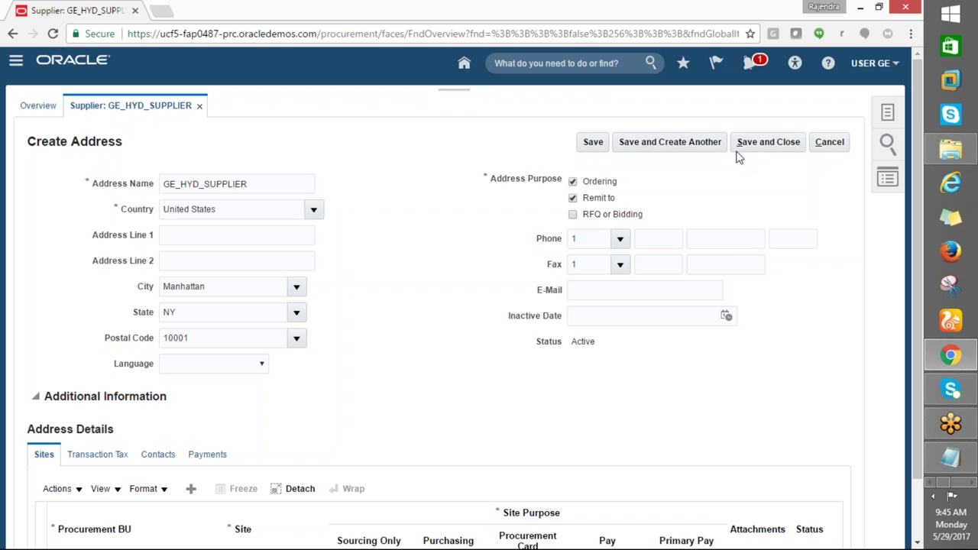
Save the Manhattan, NY 10001 address and start a new site for GE_HYD_BU
left_click(759, 145)
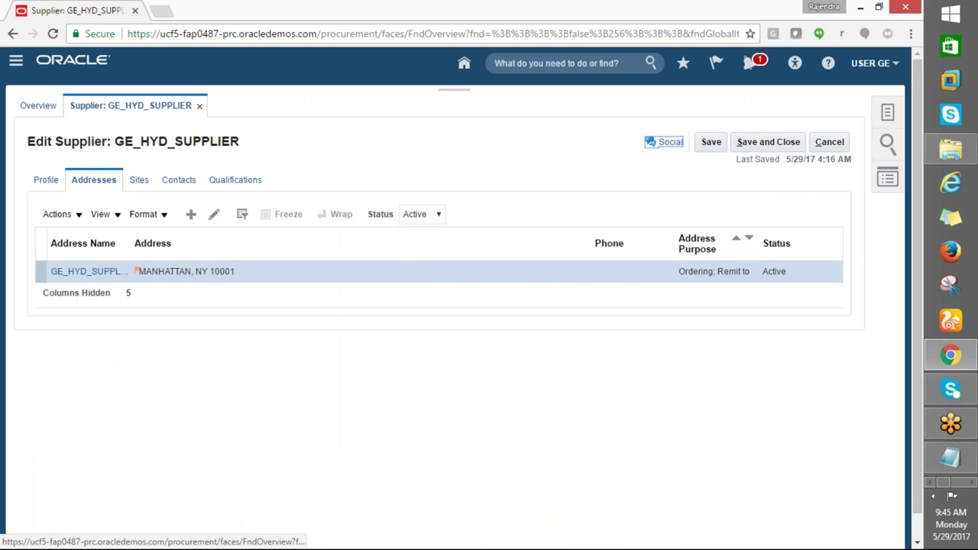
left_click(501, 317)
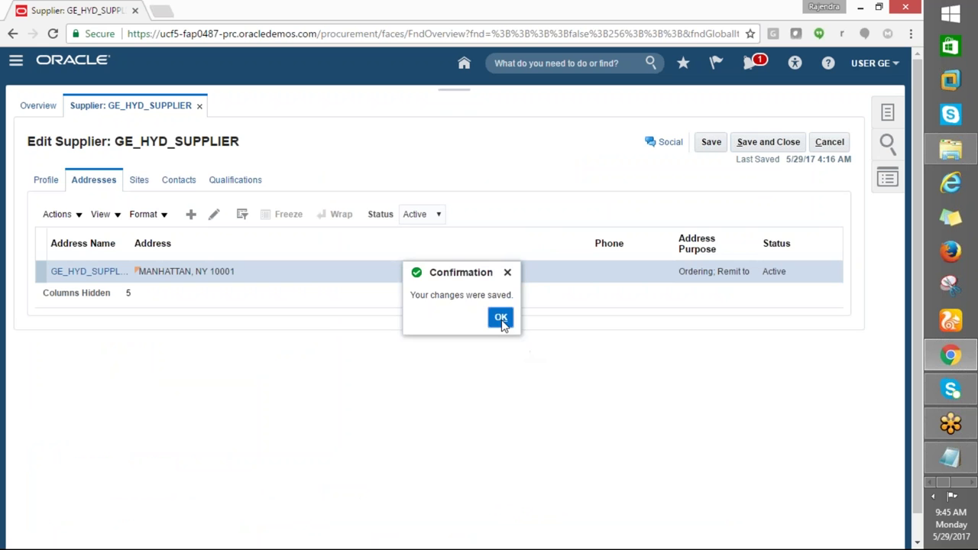
left_click(137, 180)
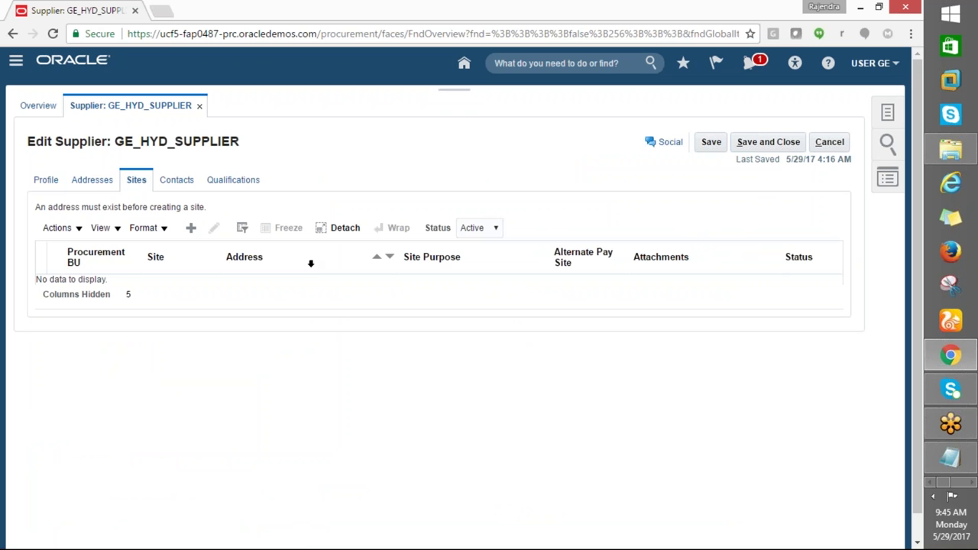
left_click(194, 234)
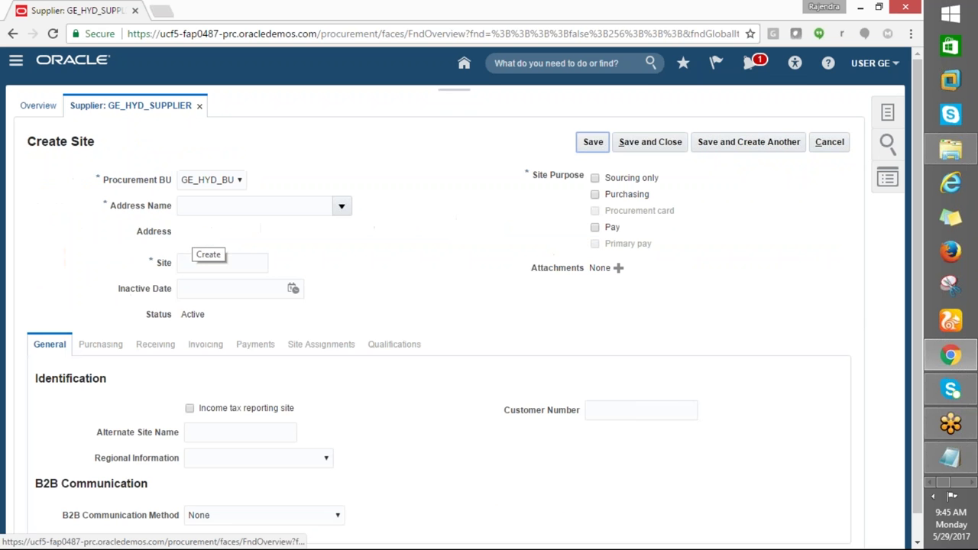
Choose the GE_HYD_SUPPLIER Manhattan address for the new site
left_click(203, 205)
left_click(341, 206)
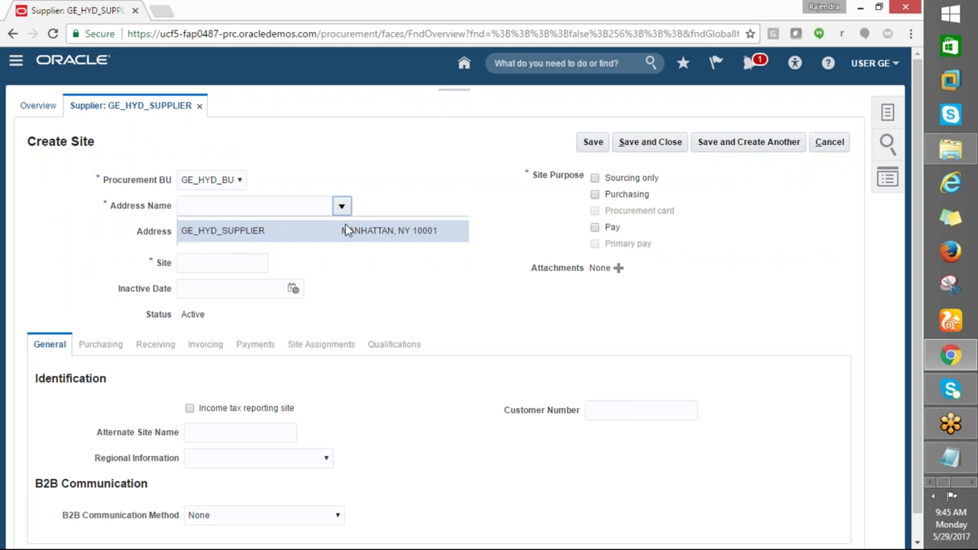
left_click(245, 230)
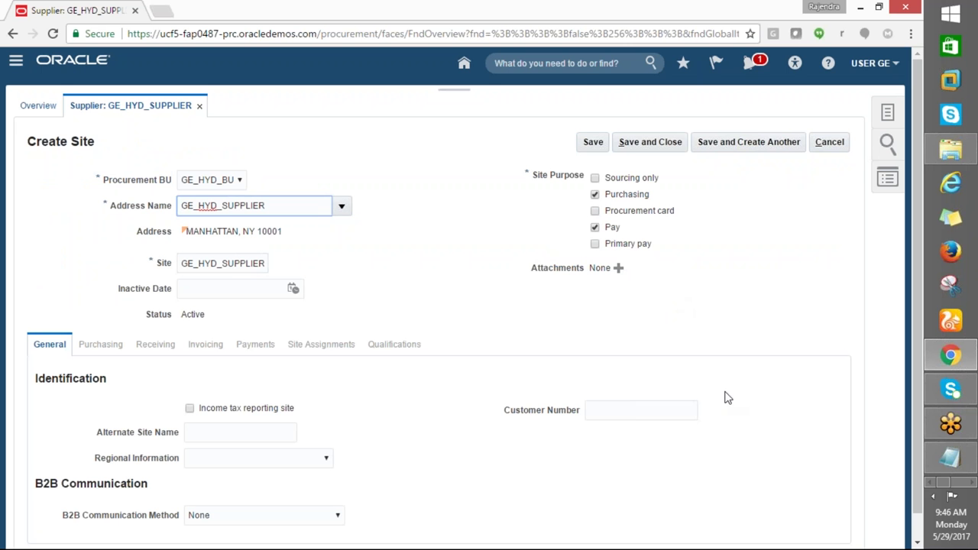
scroll(719, 403, "down", 1)
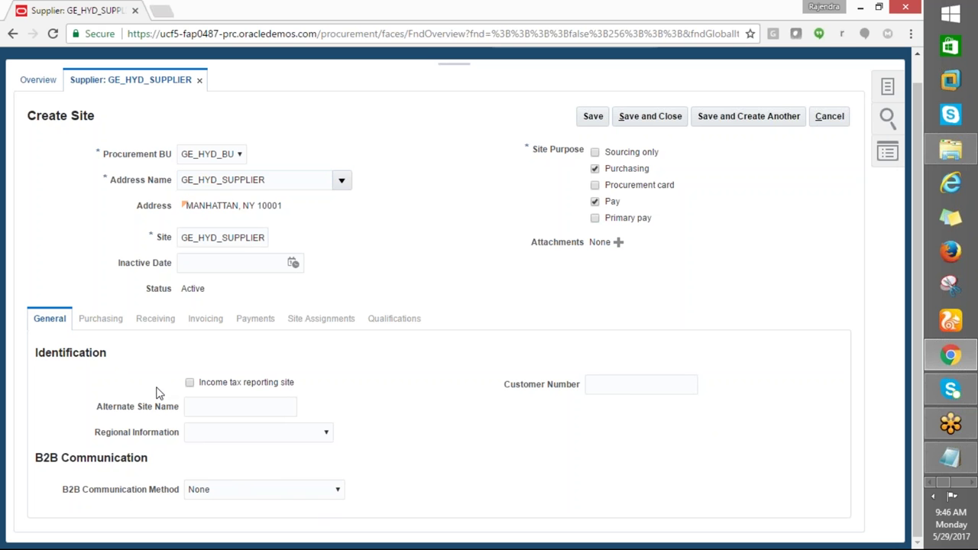
scroll(163, 393, "up", 1)
scroll(181, 410, "down", 1)
left_click_drag(102, 321, 116, 337)
left_click(504, 408)
Keep only the Purchasing and Pay purposes and save the site
left_click(595, 153)
left_click(595, 152)
left_click(596, 186)
left_click(652, 121)
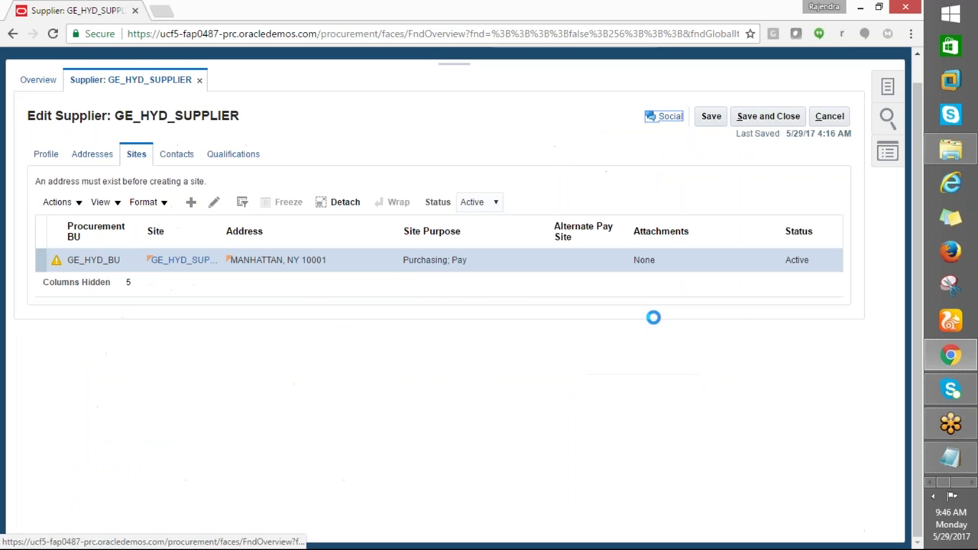
left_click(498, 318)
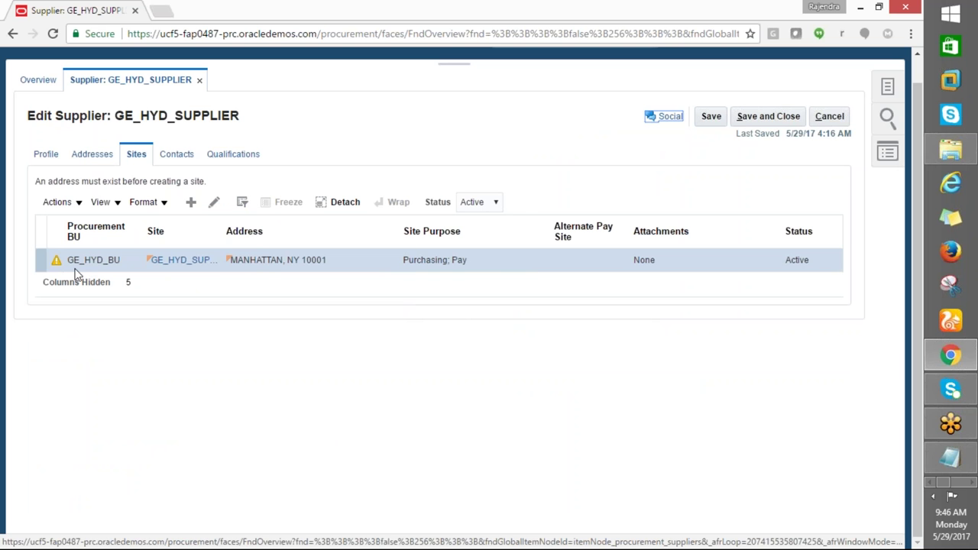
Start a new contact on the supplier's Contacts list
mouse_move(57, 264)
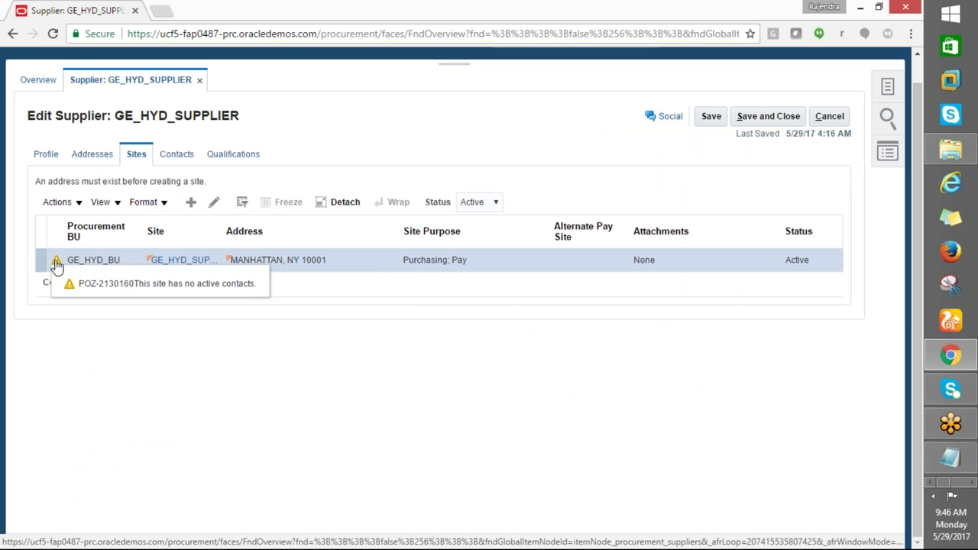
left_click(177, 155)
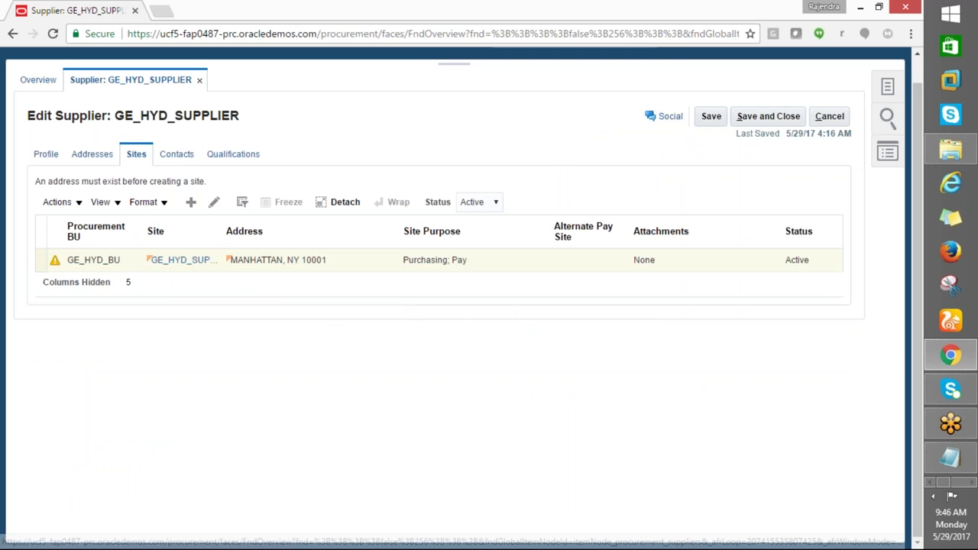
left_click(191, 189)
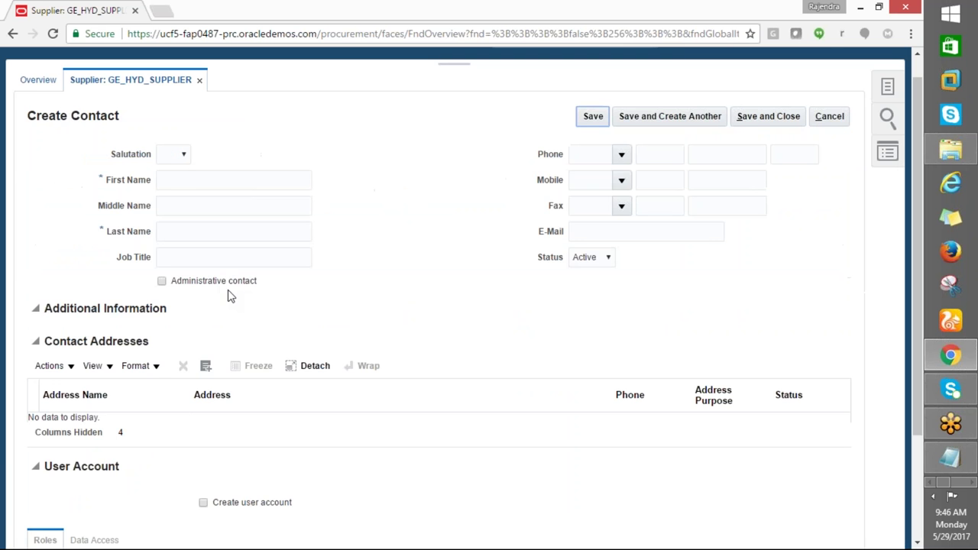
Enter the contact's first name and last name
left_click(183, 181)
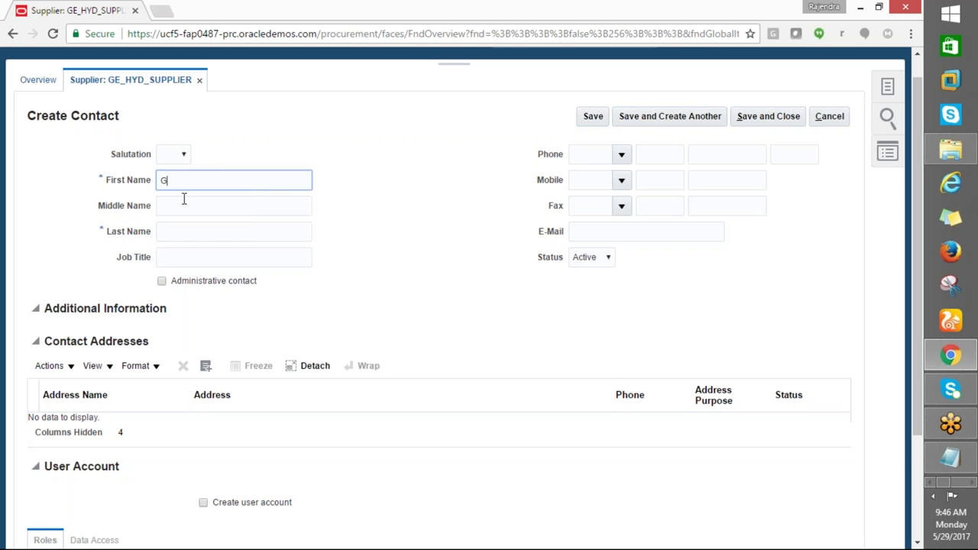
left_click(163, 233)
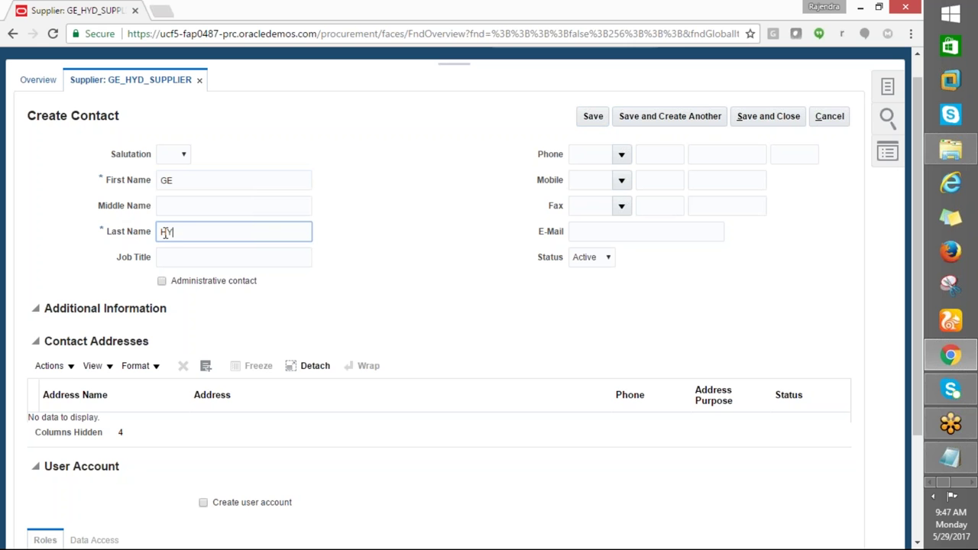
key("Tab")
left_click(179, 184)
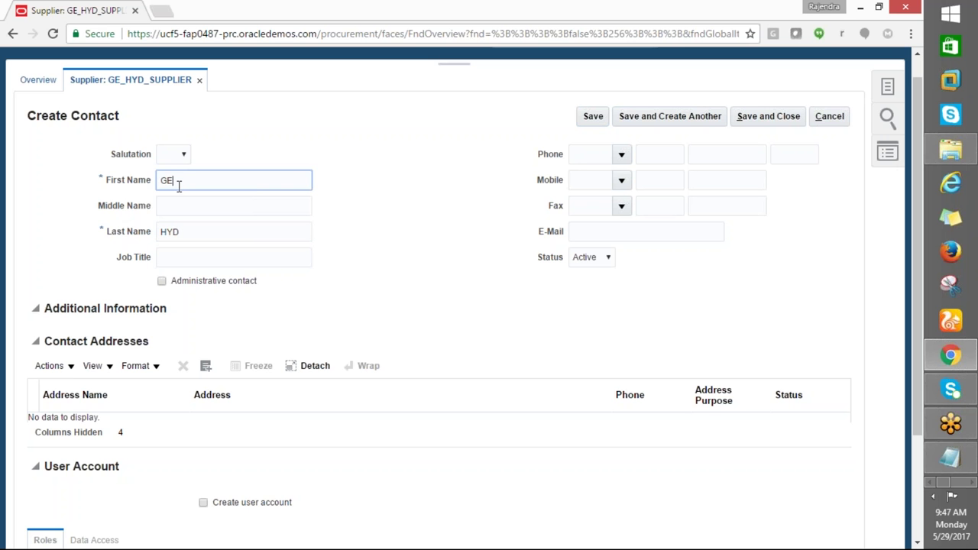
type("PRASAD")
key("Tab")
key("Tab")
type("M")
key("Tab")
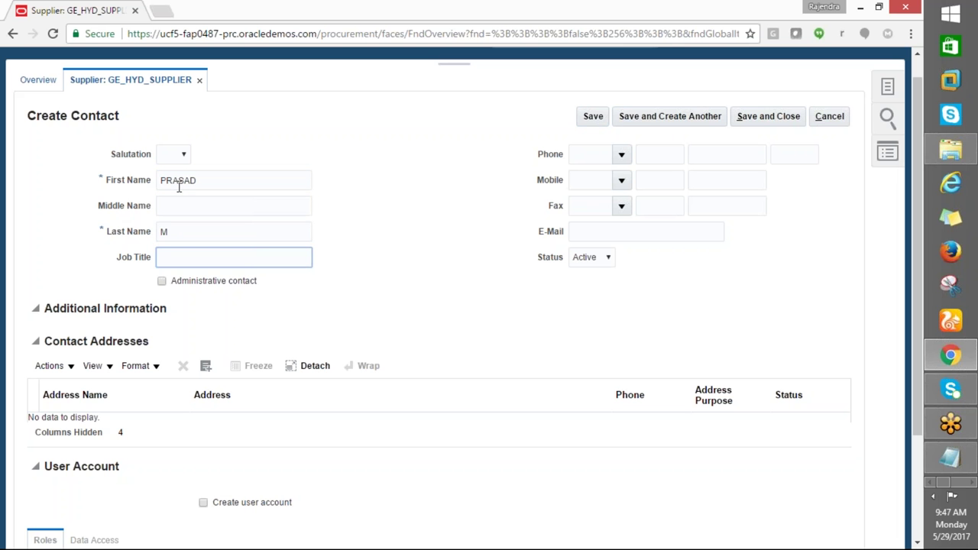
Enter the contact's phone with country code 1, area code and number
left_click(621, 156)
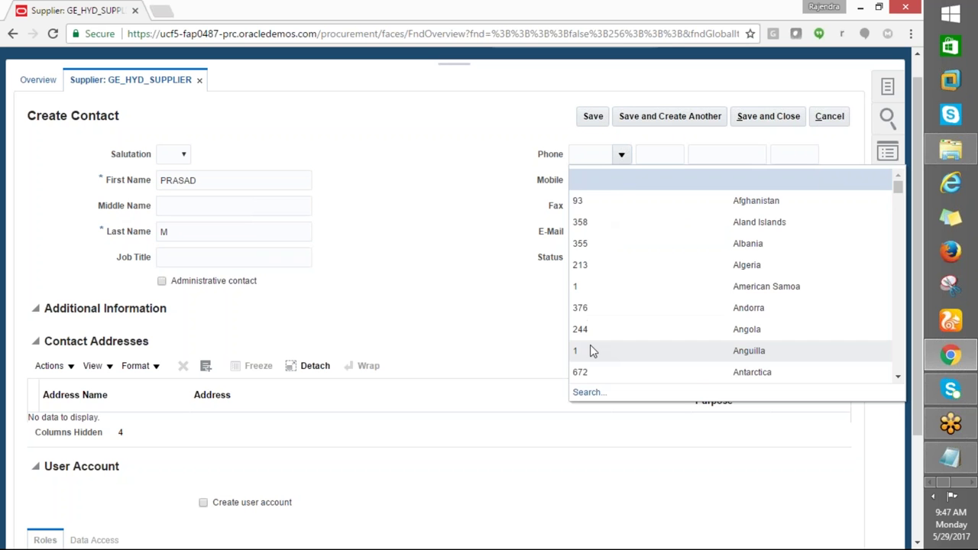
left_click(581, 285)
left_click(657, 158)
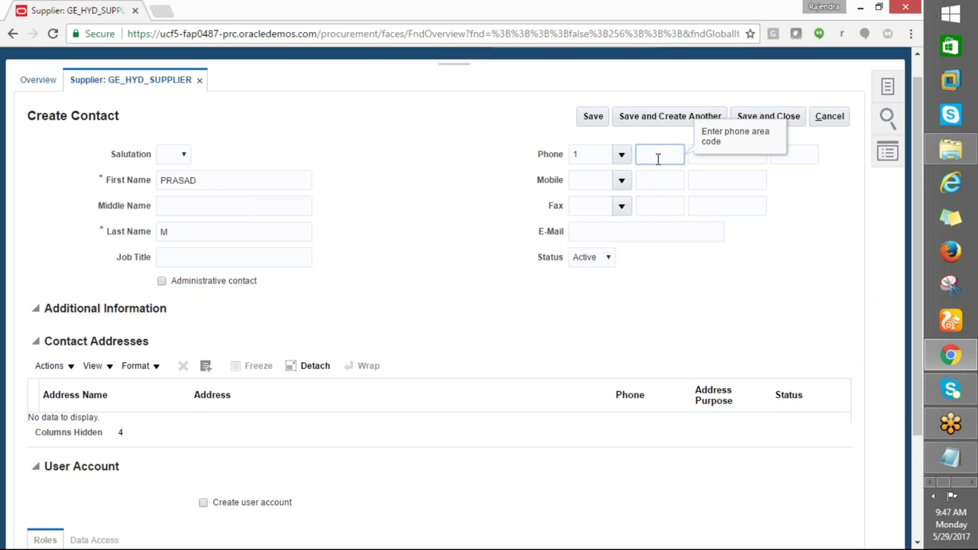
key("Tab")
type("456")
key("Tab")
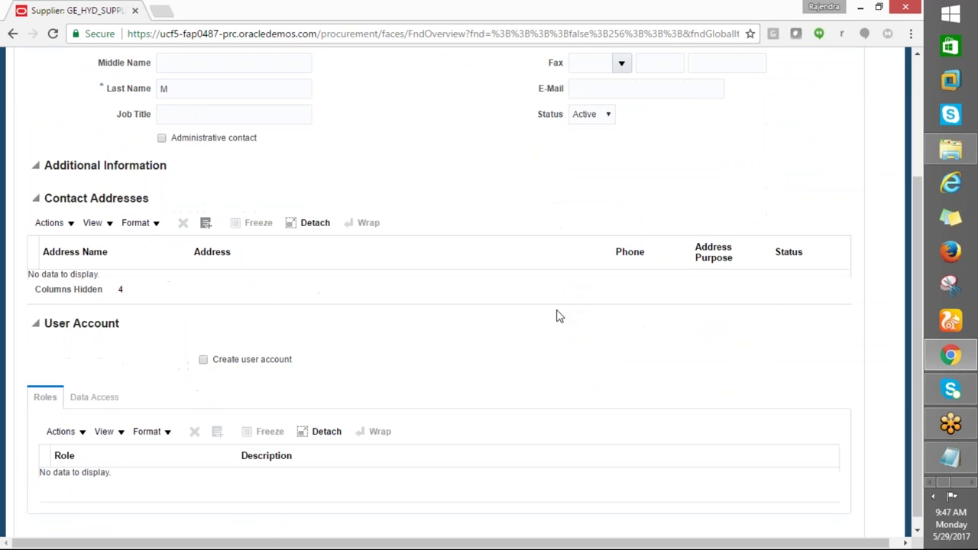
Save the new contact and acknowledge the confirmation
scroll(561, 306, "down", 3)
scroll(557, 323, "up", 3)
left_click(766, 143)
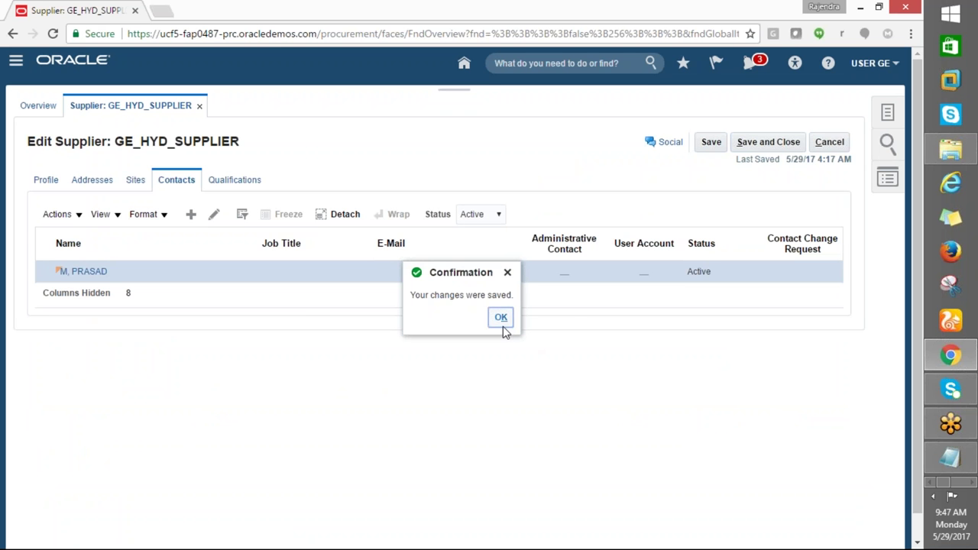
left_click(504, 321)
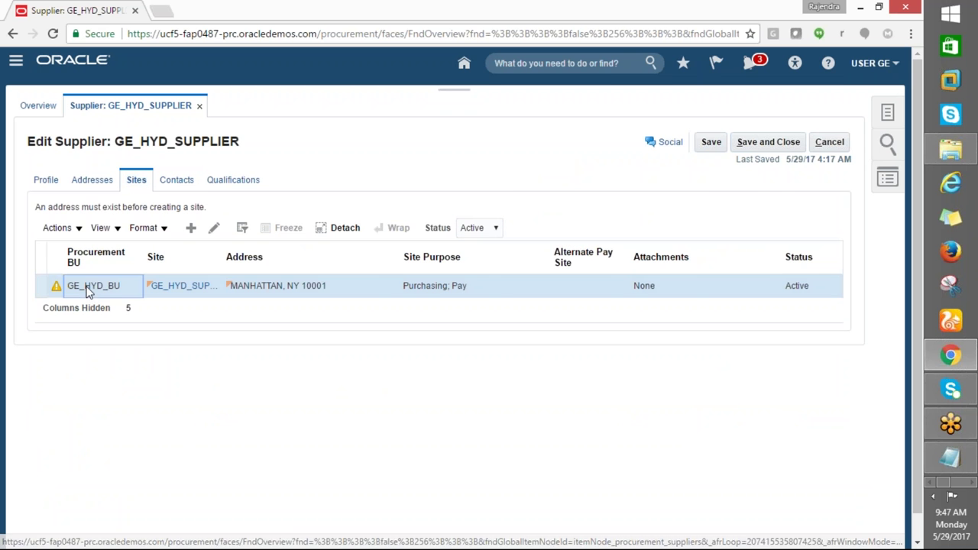
Dismiss the no-active-contacts warning and open the site's purchasing settings
left_click(56, 290)
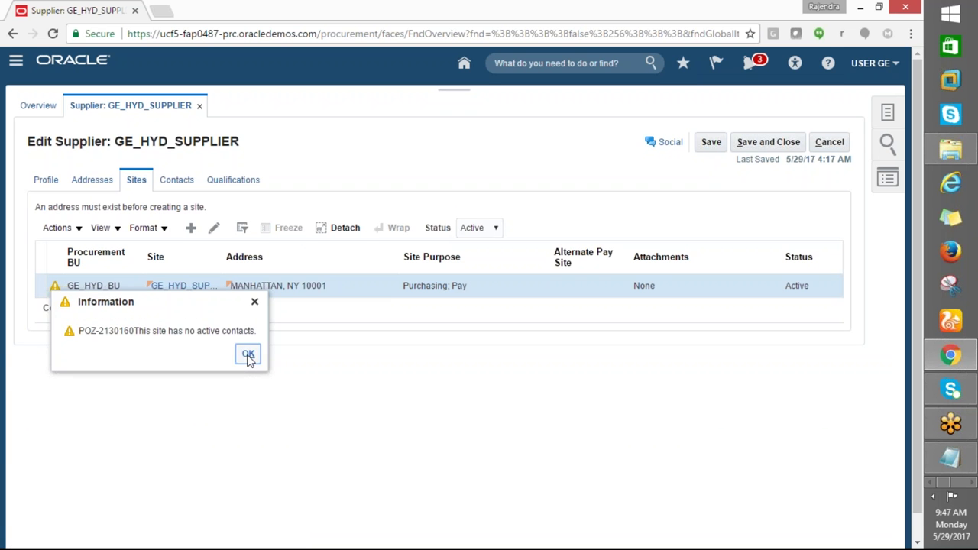
left_click(247, 356)
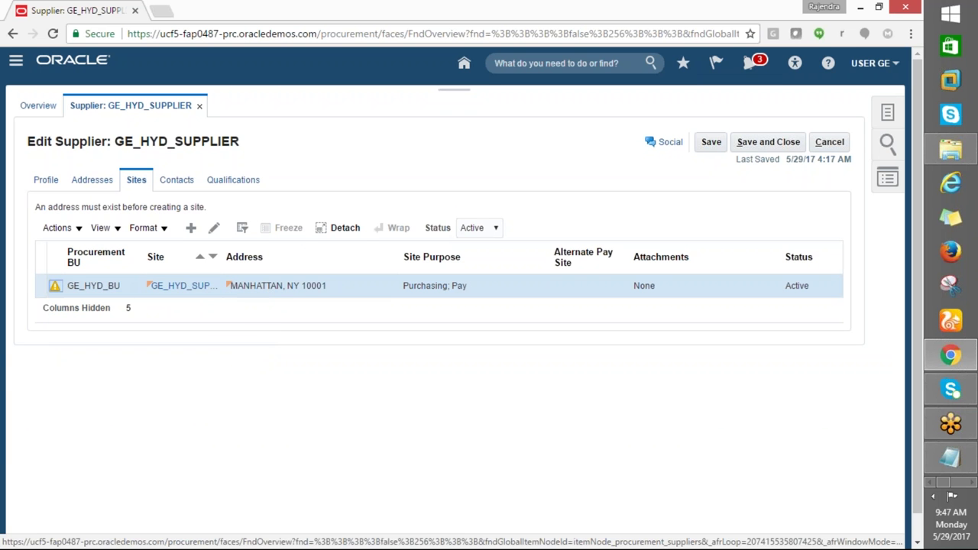
left_click(214, 229)
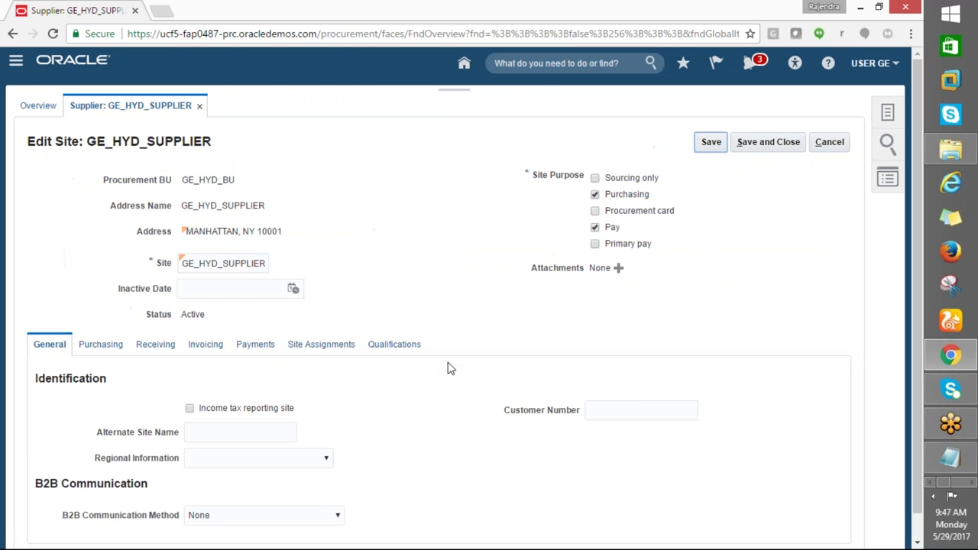
scroll(446, 389, "down", 1)
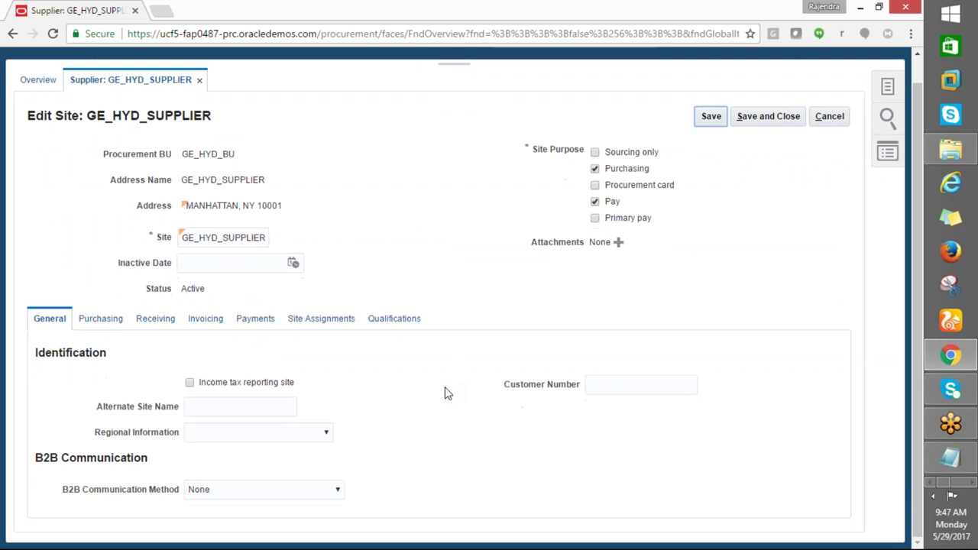
left_click(96, 321)
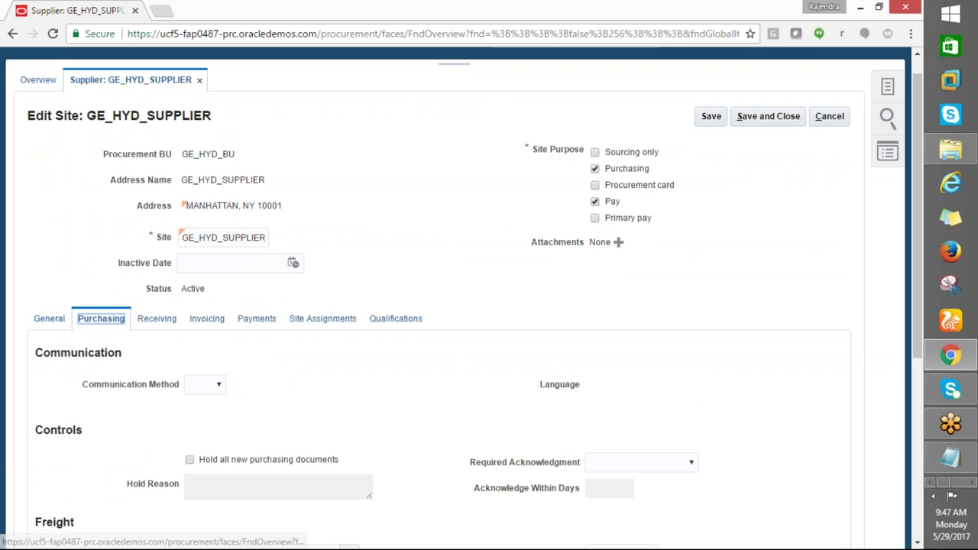
Turn on Pay on receipt and set Invoice Summary Level to Receipt
scroll(289, 412, "down", 3)
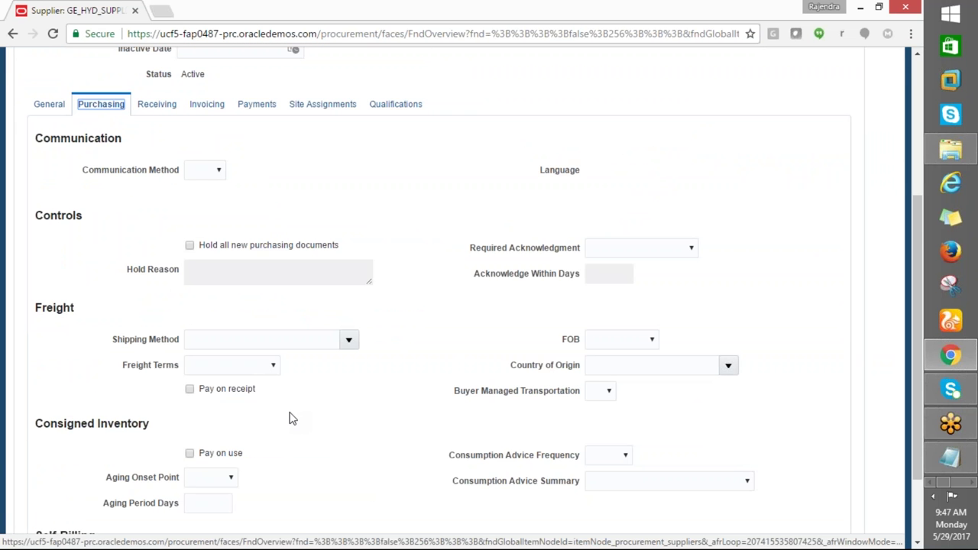
scroll(290, 418, "down", 1)
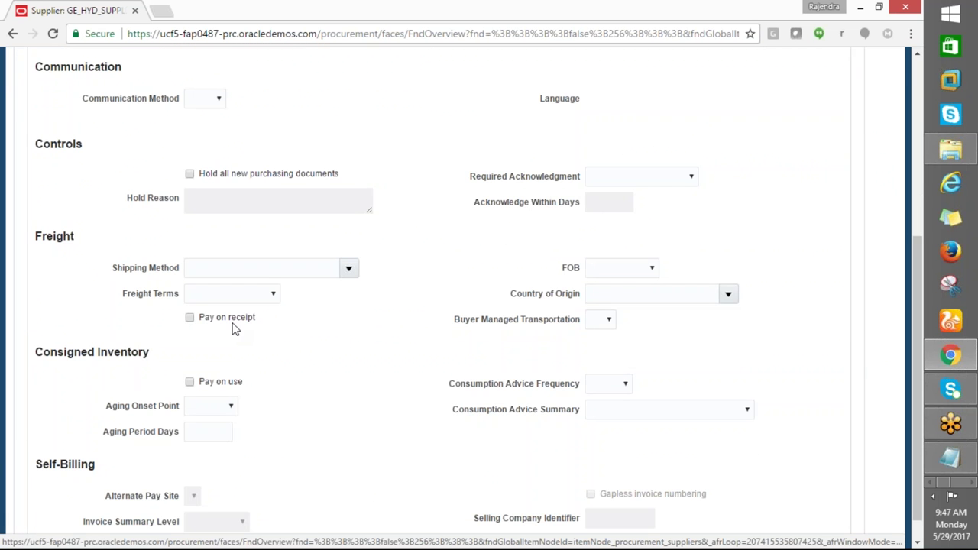
left_click(191, 318)
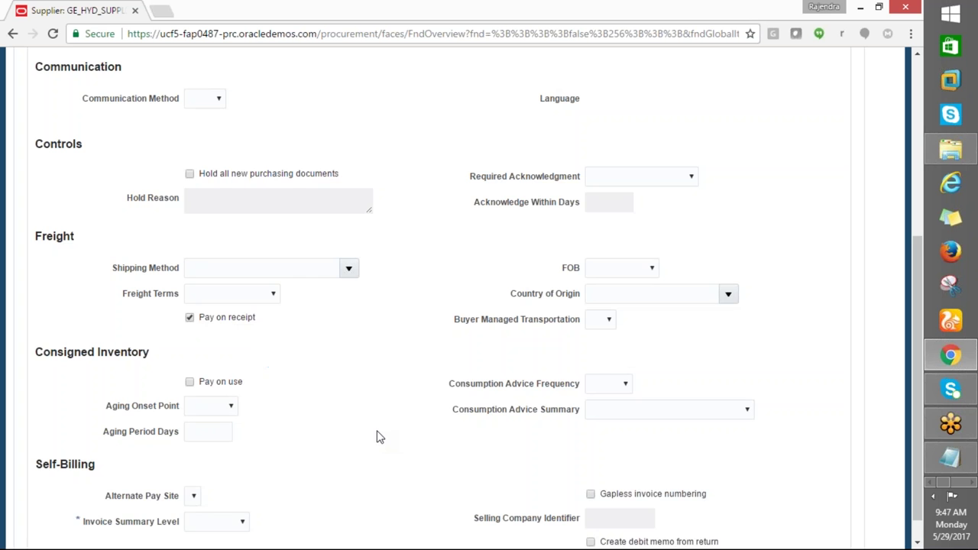
scroll(376, 437, "down", 1)
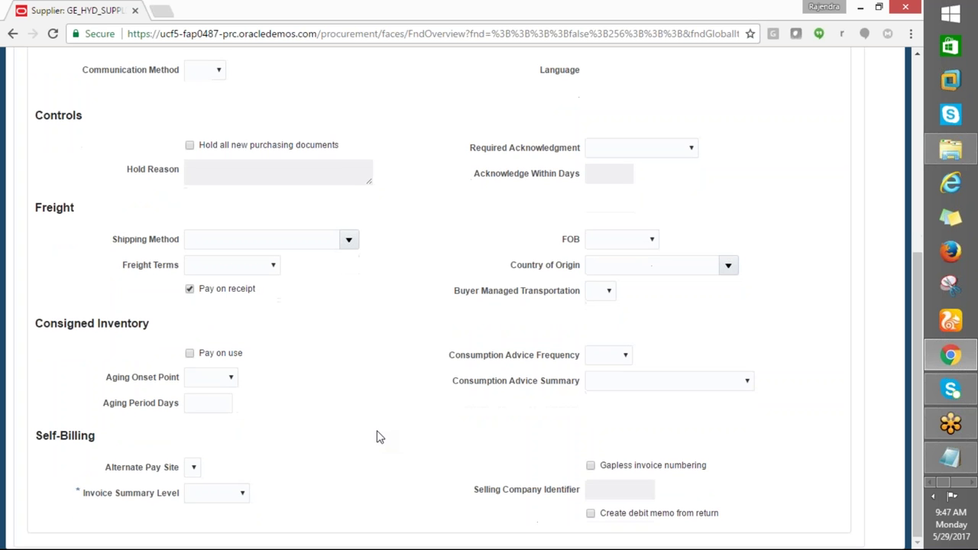
left_click(240, 495)
left_click(319, 482)
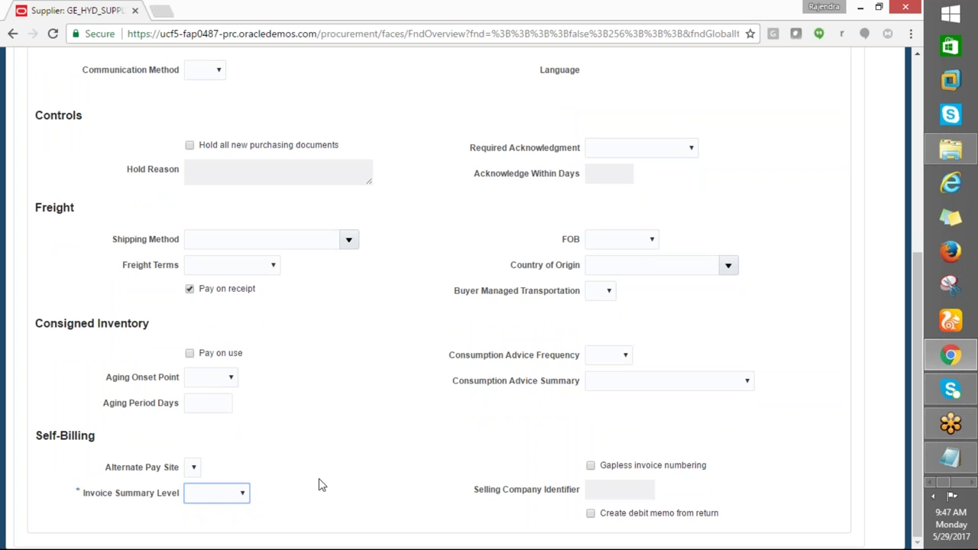
left_click(234, 494)
left_click(205, 540)
Review the Shipping Method list without choosing, then show the Invoicing settings
scroll(282, 479, "up", 2)
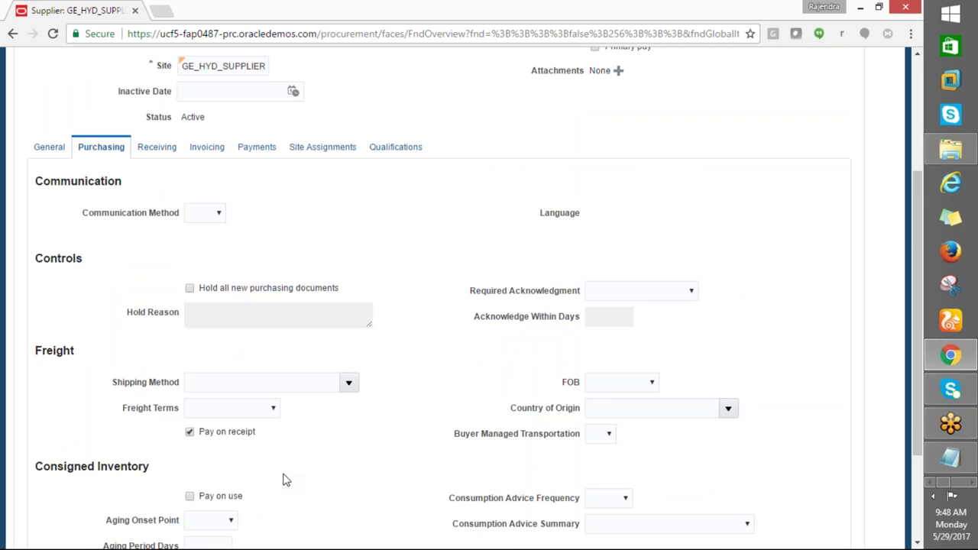
scroll(282, 479, "up", 1)
left_click(349, 456)
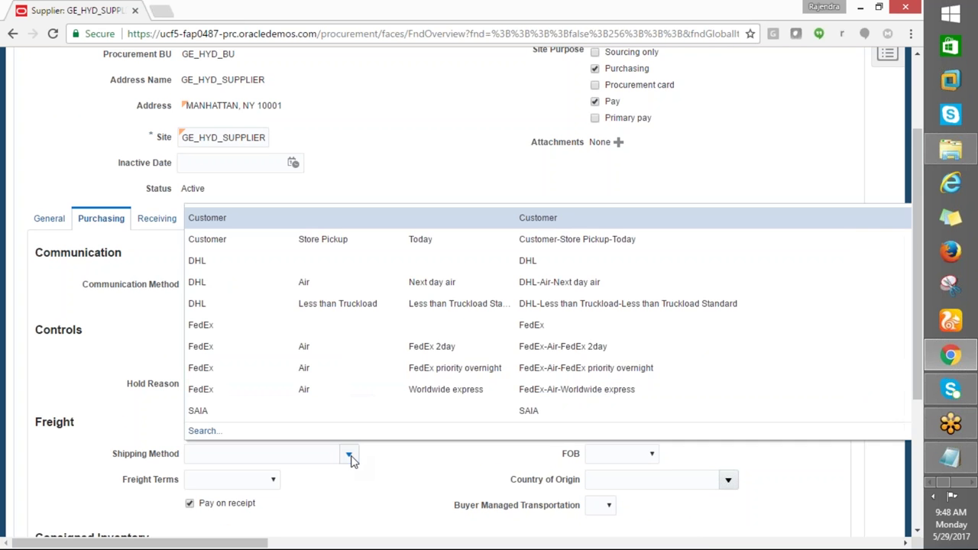
left_click(218, 313)
left_click(156, 218)
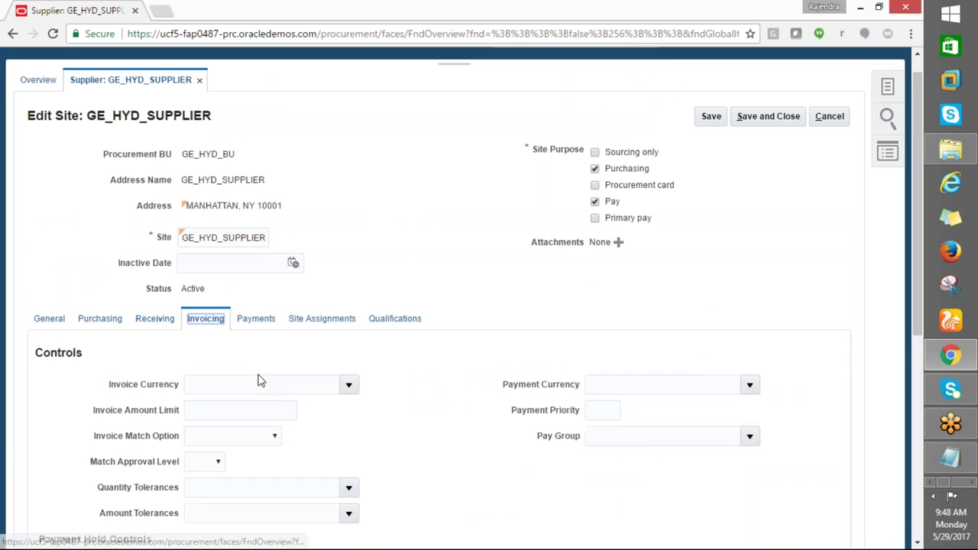
Review the site's invoicing and payment methods, then show its empty site assignments
scroll(258, 379, "down", 2)
scroll(343, 456, "down", 2)
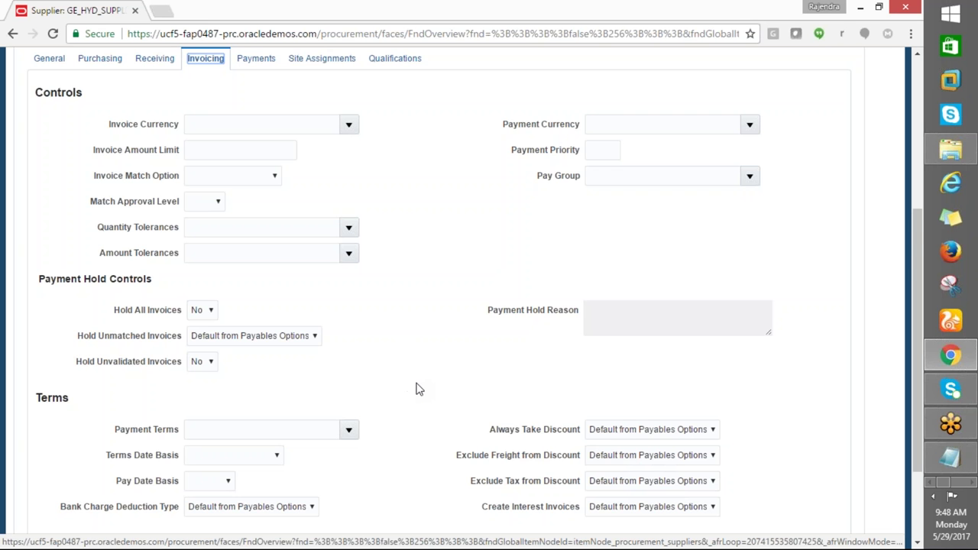
scroll(416, 391, "down", 2)
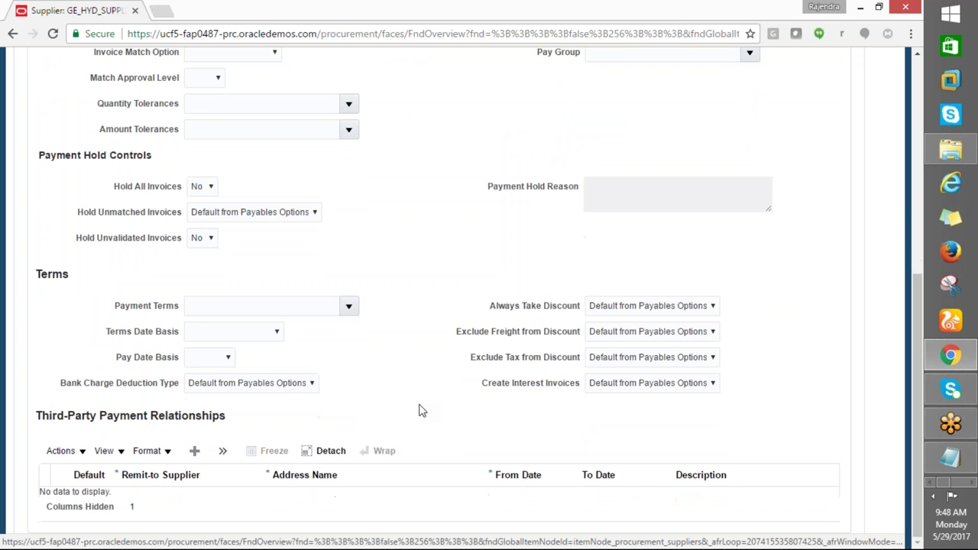
scroll(419, 413, "up", 5)
left_click(247, 348)
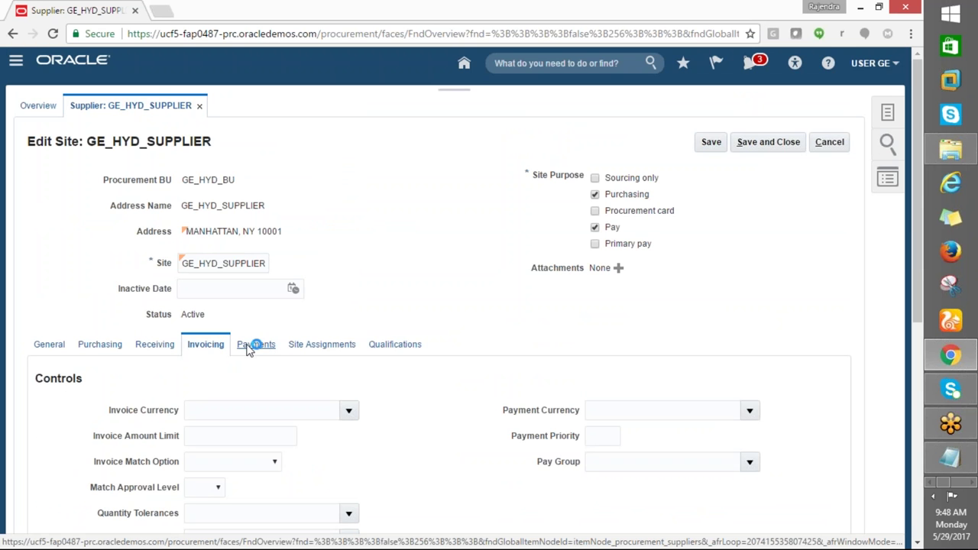
scroll(319, 400, "down", 3)
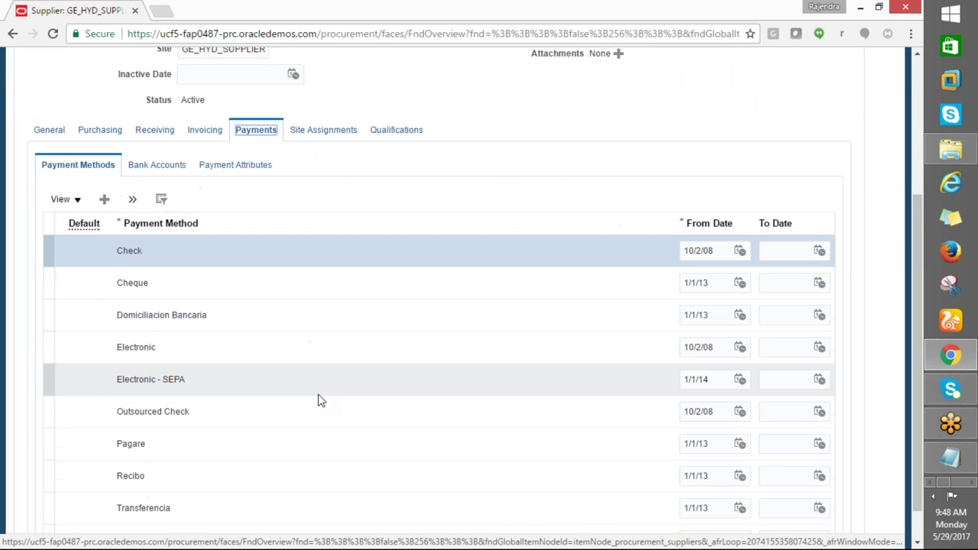
scroll(325, 394, "down", 1)
scroll(334, 358, "up", 4)
left_click(328, 348)
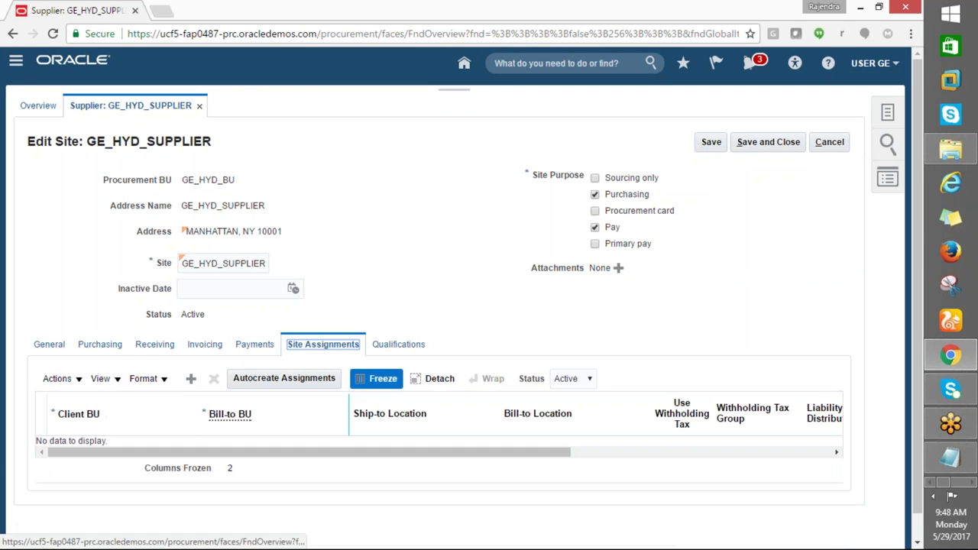
Add a site assignment row with GE_HYD_BU as the Client BU
scroll(328, 348, "down", 1)
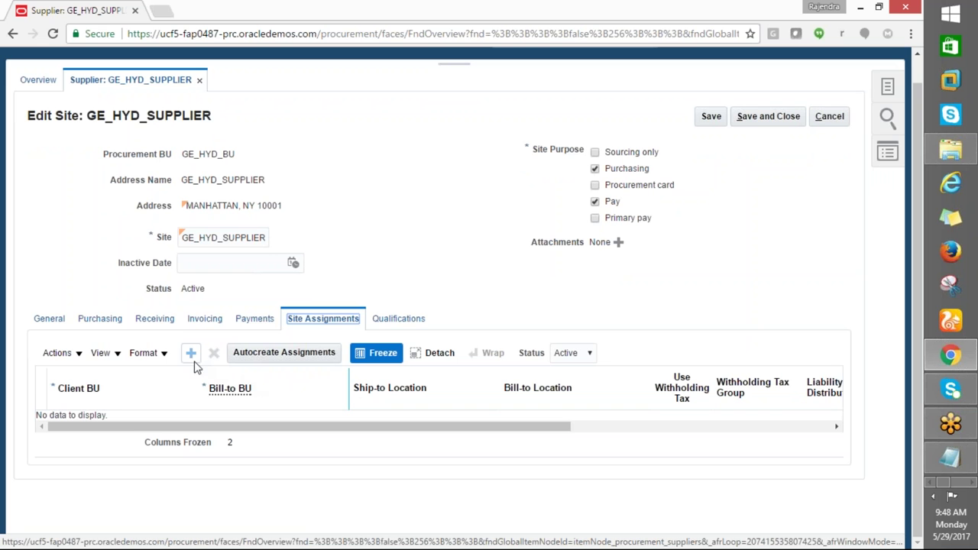
left_click(191, 355)
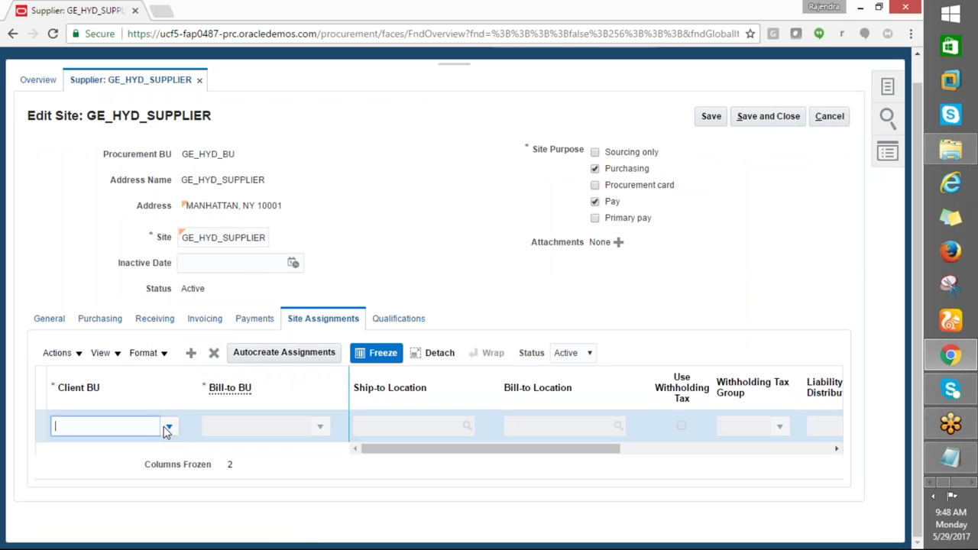
left_click(163, 426)
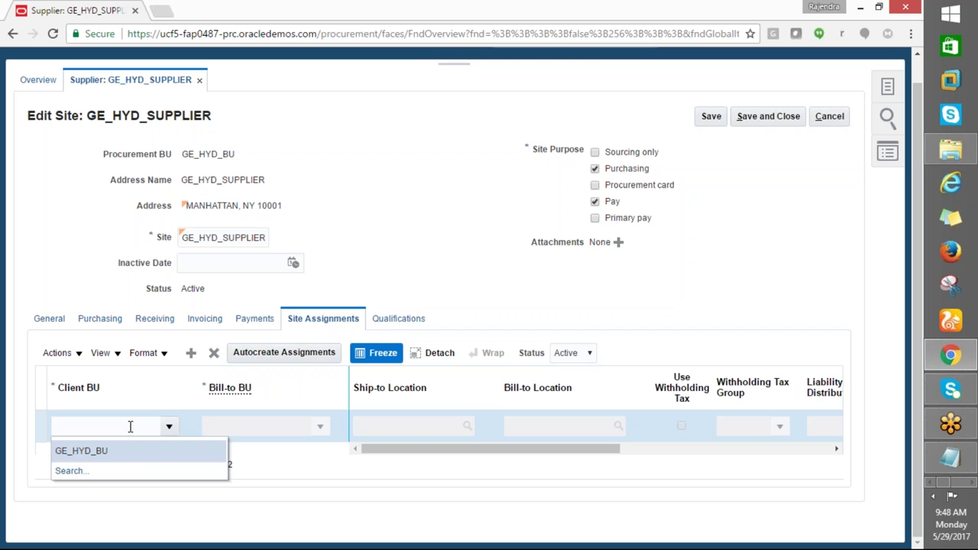
left_click(101, 452)
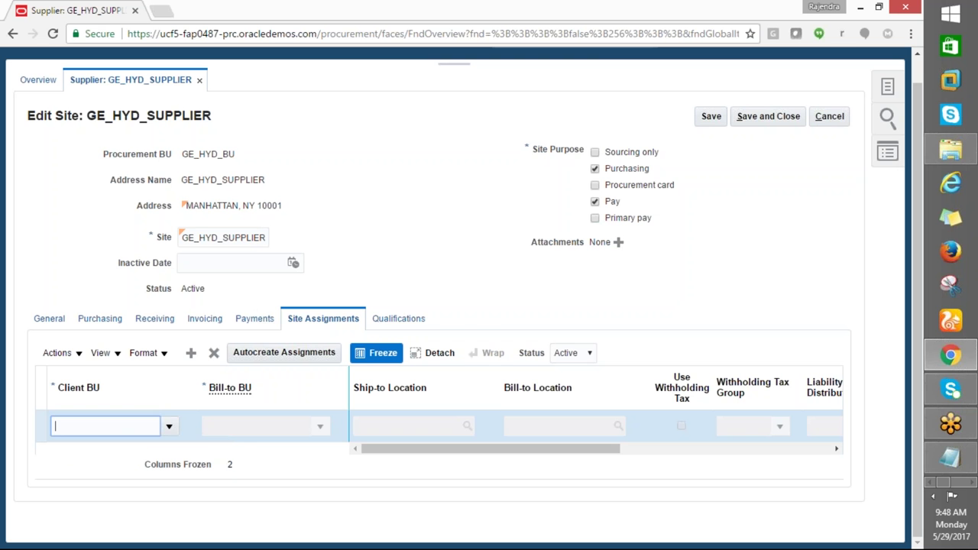
left_click(208, 425)
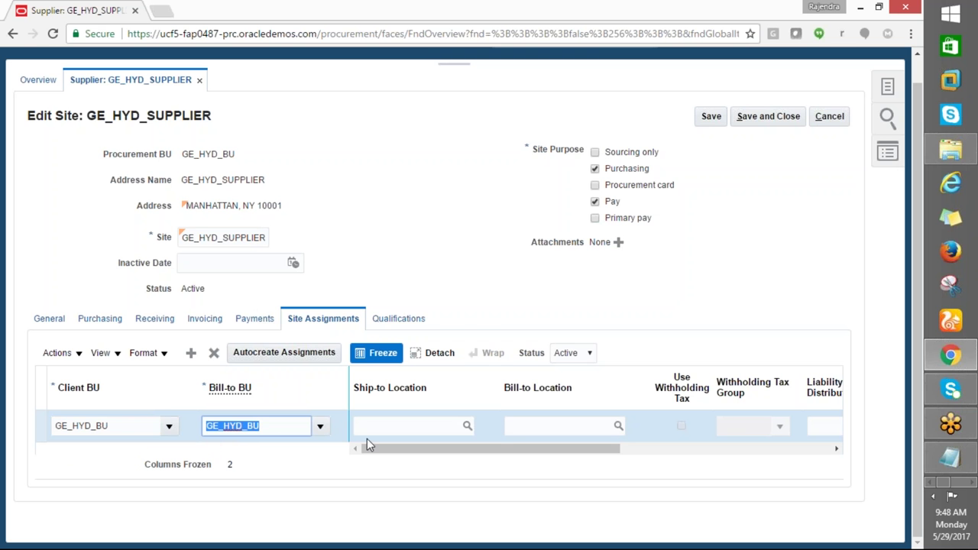
Set the assignment's Ship-to Location to GE_LOCATION
left_click(397, 426)
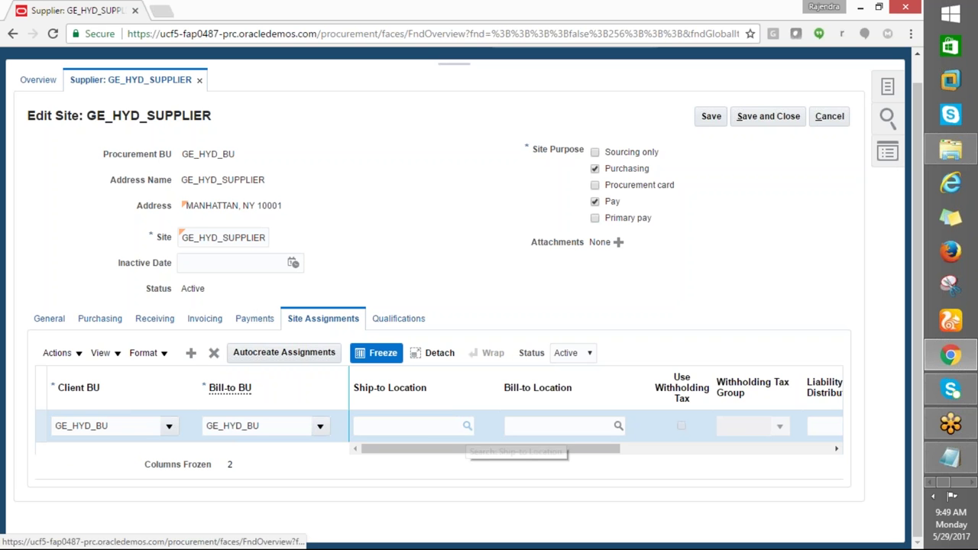
left_click(466, 426)
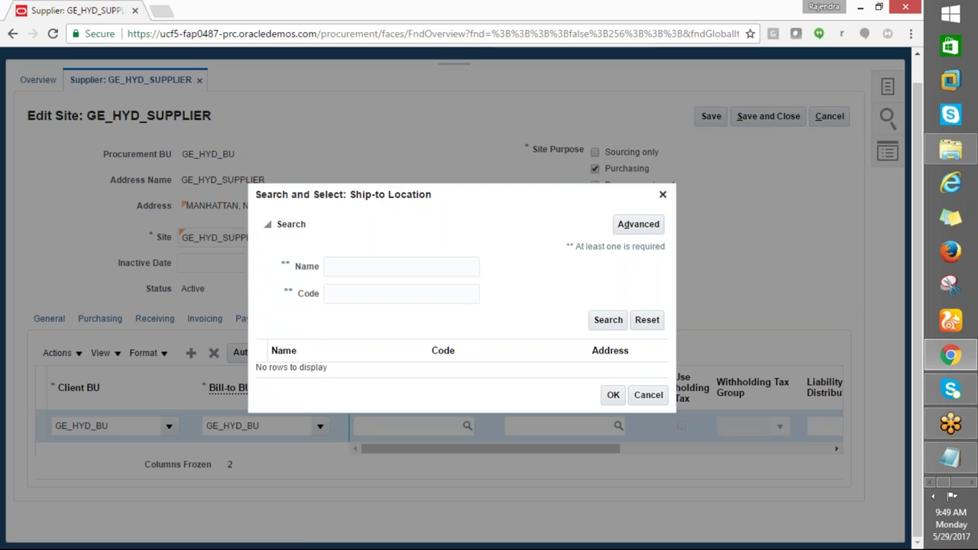
left_click(359, 269)
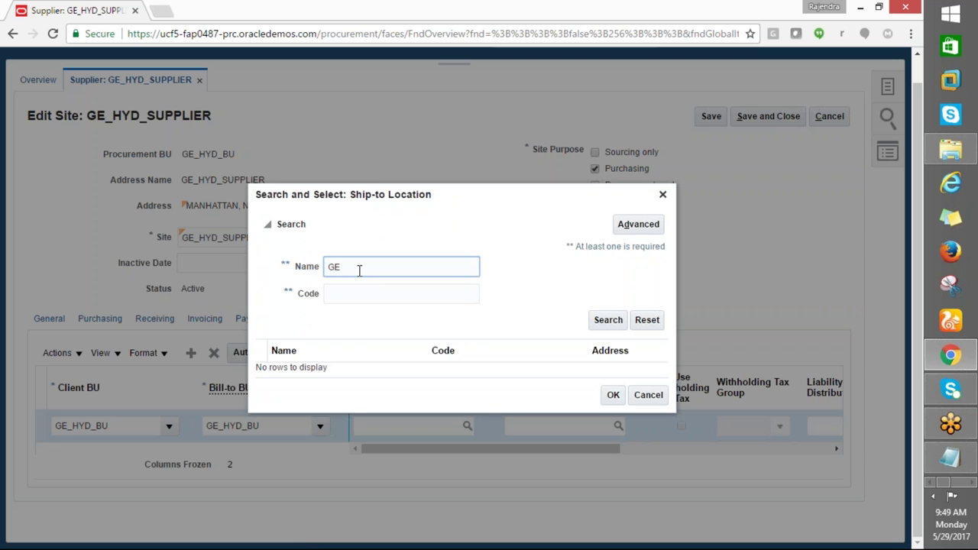
left_click(605, 321)
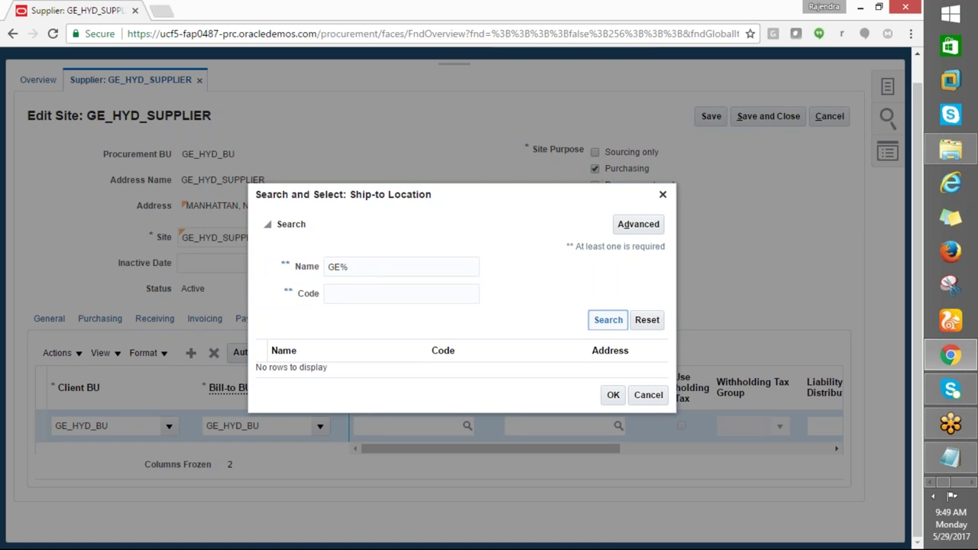
left_click(441, 369)
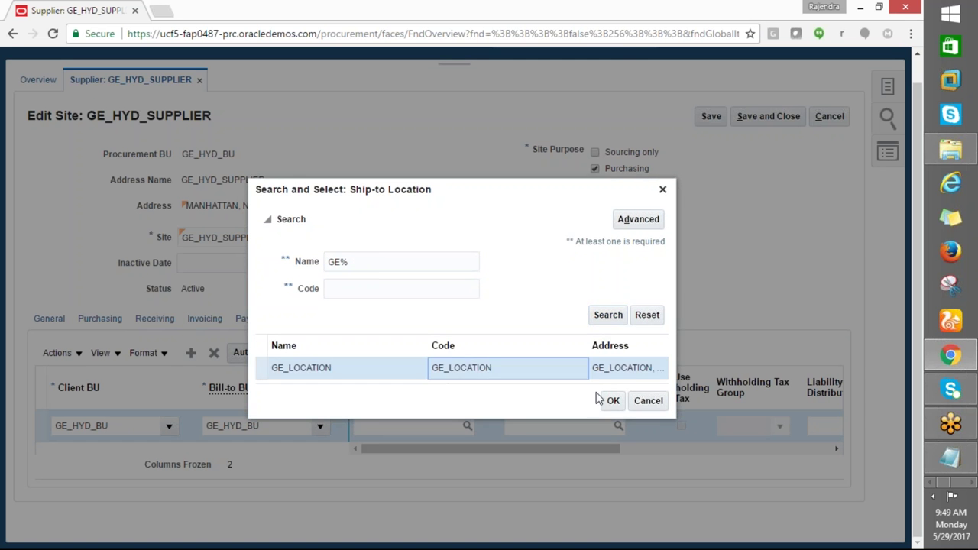
left_click(613, 401)
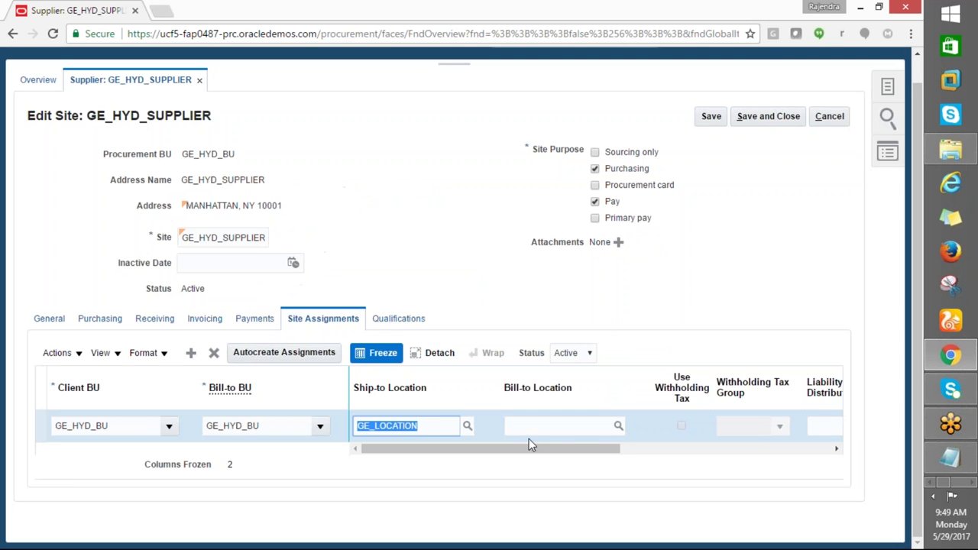
Set the assignment's Bill-to Location to GE_LOCATION
left_click(527, 428)
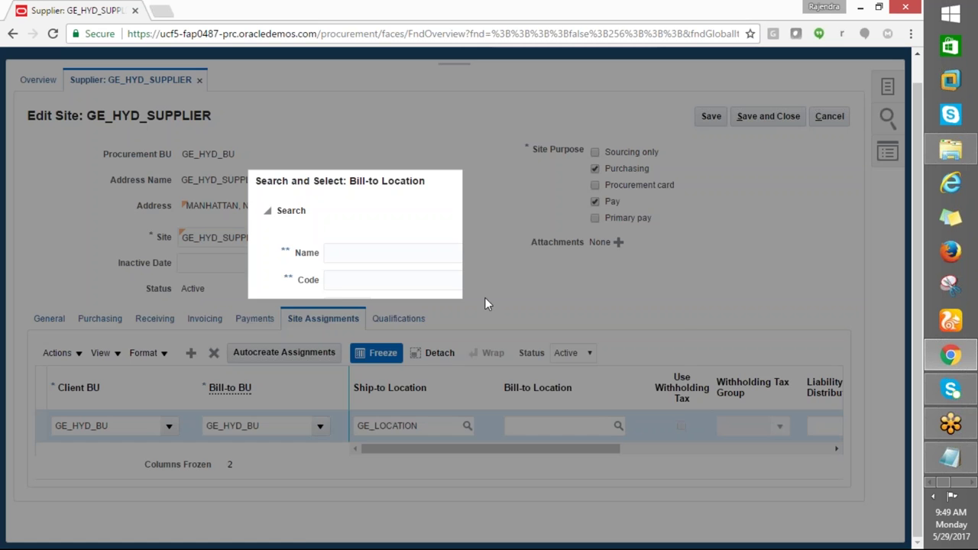
left_click(360, 252)
type("GE")
left_click(611, 333)
left_click(349, 386)
left_click(612, 414)
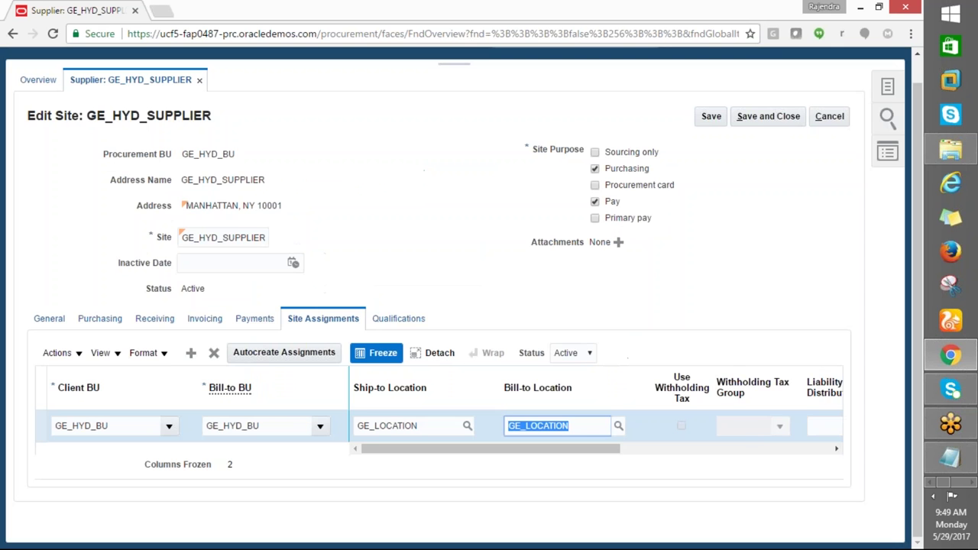
left_click(400, 321)
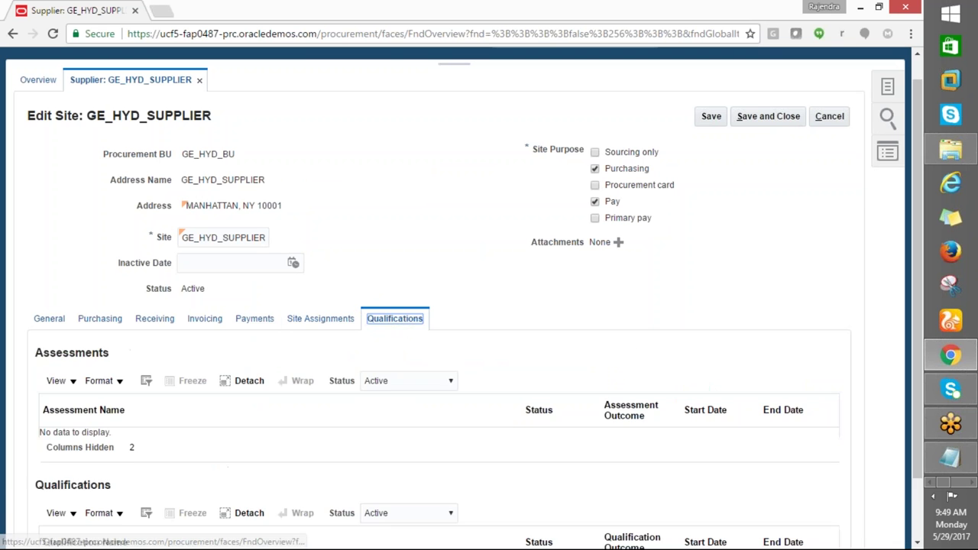
Save and close the GE_HYD_SUPPLIER site with purpose Purchasing; Pay
scroll(436, 402, "down", 1)
scroll(718, 175, "up", 2)
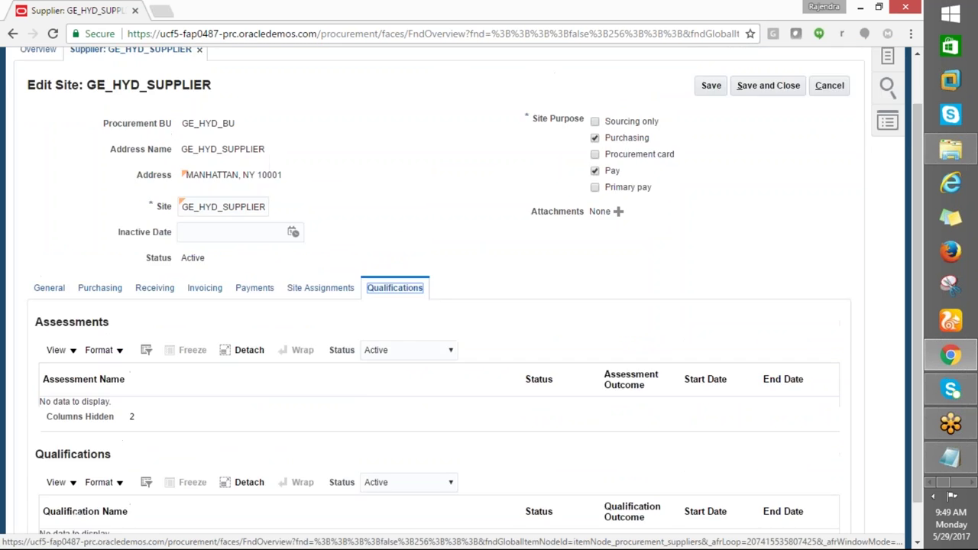
left_click(768, 142)
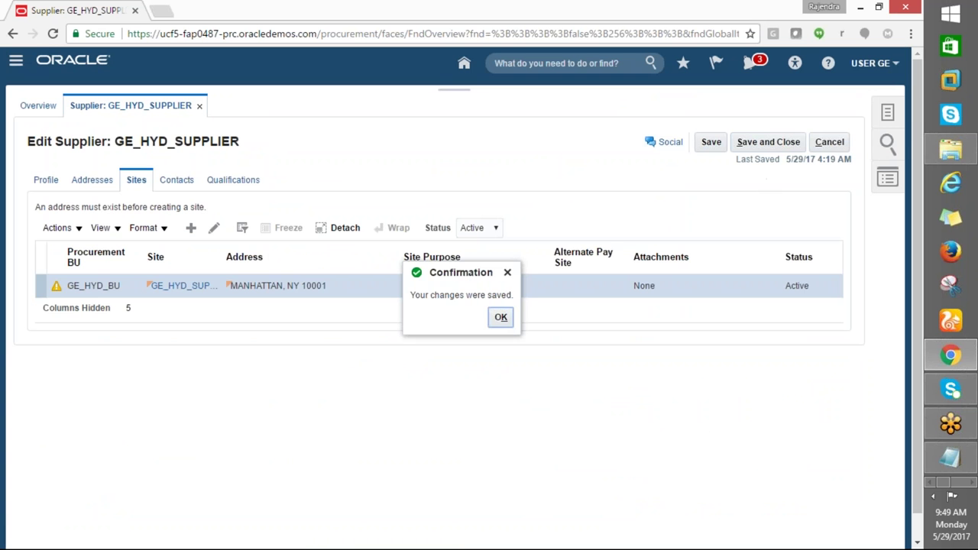
left_click(500, 317)
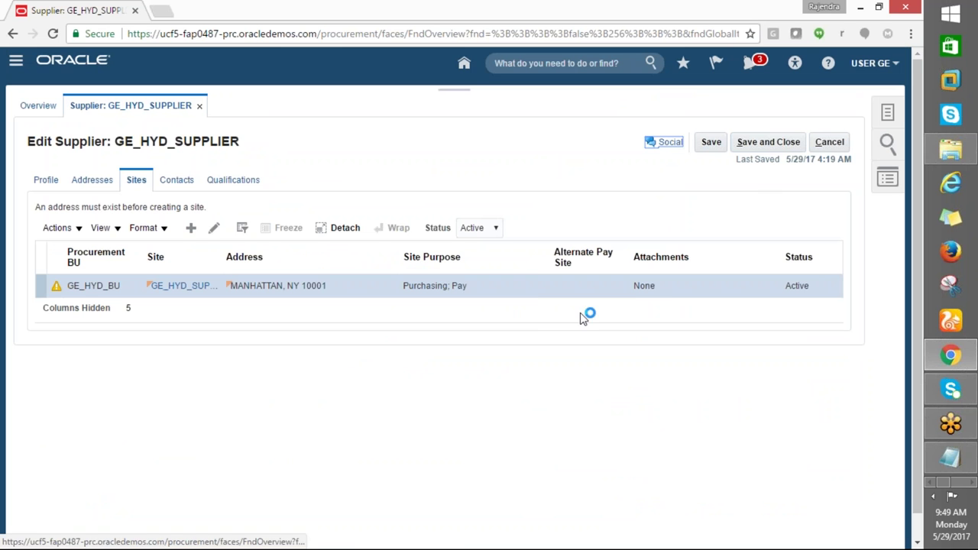
Save and close the supplier GE_HYD_SUPPLIER, returning to the Suppliers Overview
key("alt+s")
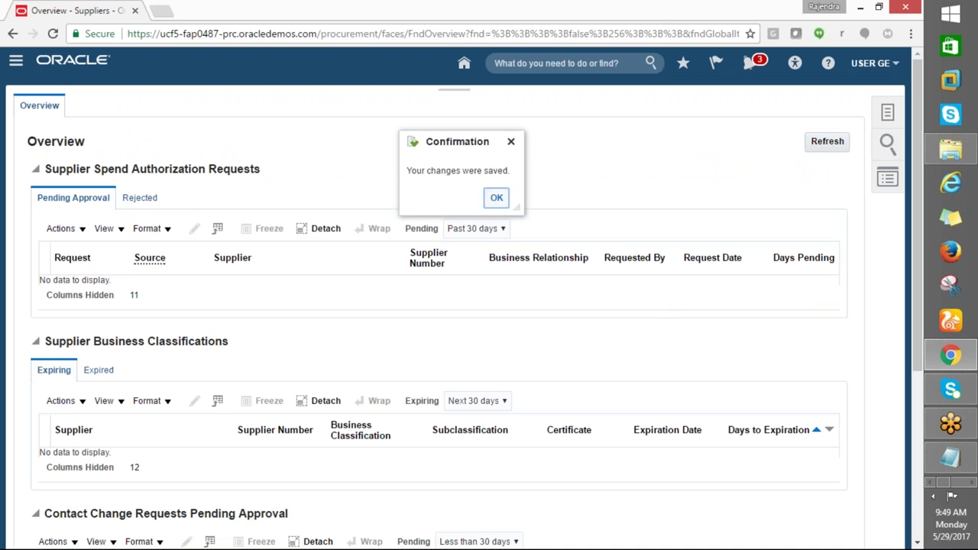
left_click(495, 197)
scroll(519, 292, "down", 1)
scroll(520, 291, "down", 3)
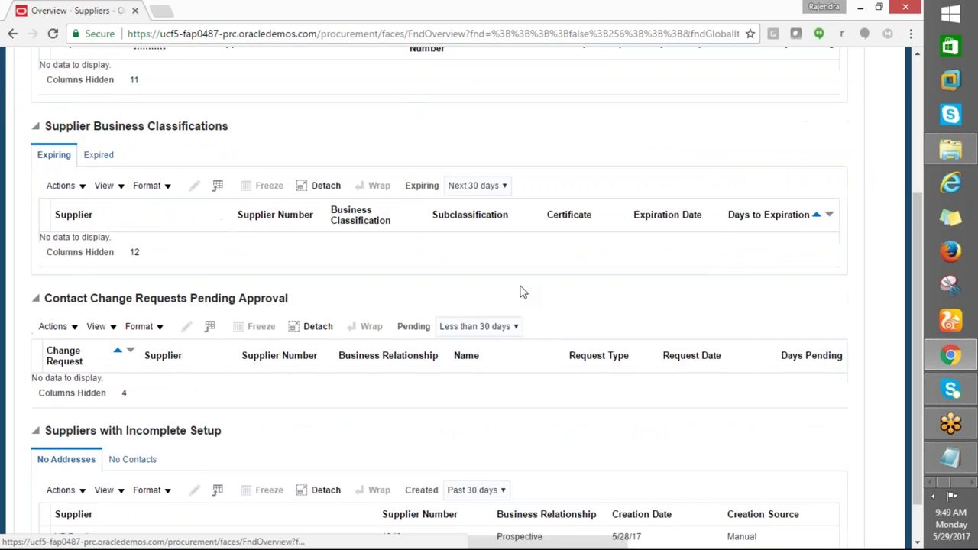
scroll(519, 292, "up", 3)
left_click(889, 114)
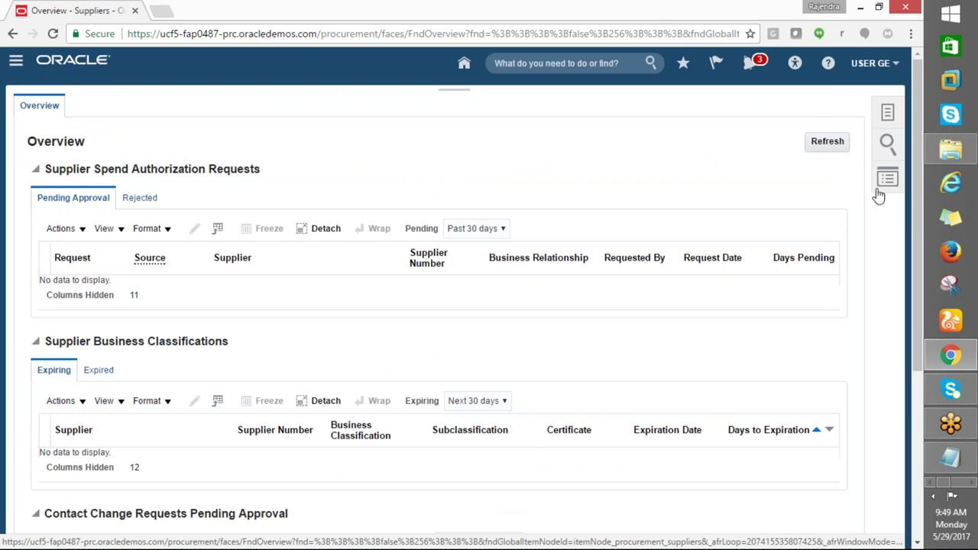
Search Manage Suppliers for GE, finding GE_HYD_SUPPLIER 1348 as Spend Authorized
left_click(811, 108)
left_click(279, 213)
type("GE%Hyd%")
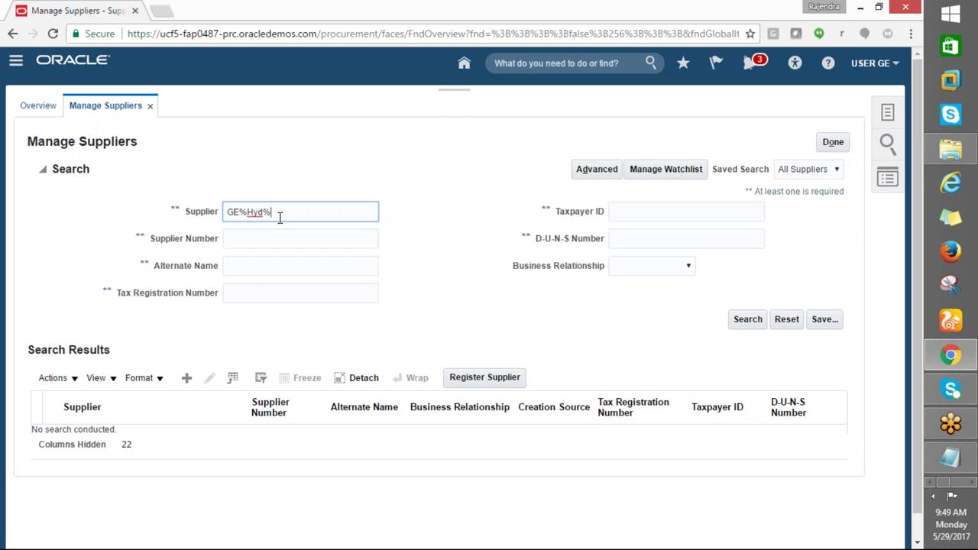
left_click(741, 321)
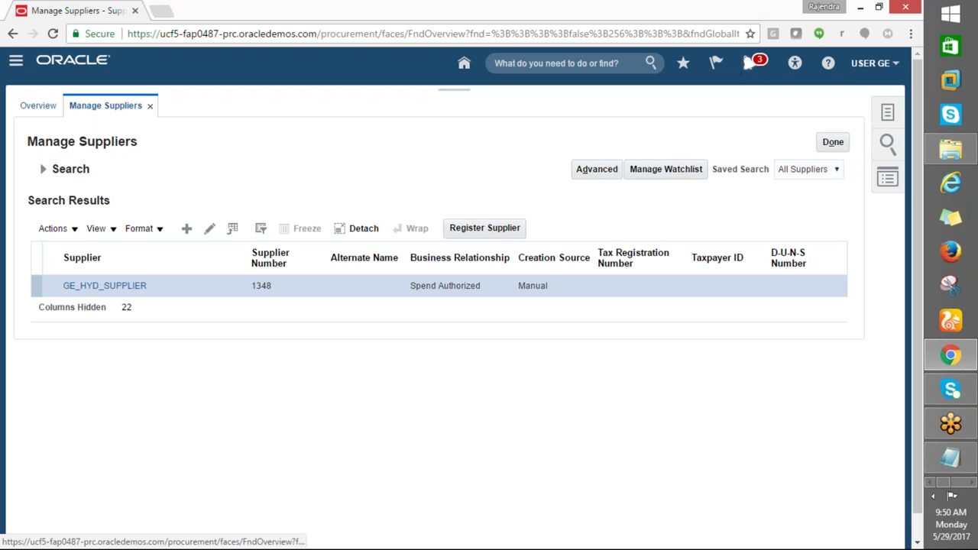
left_click(749, 65)
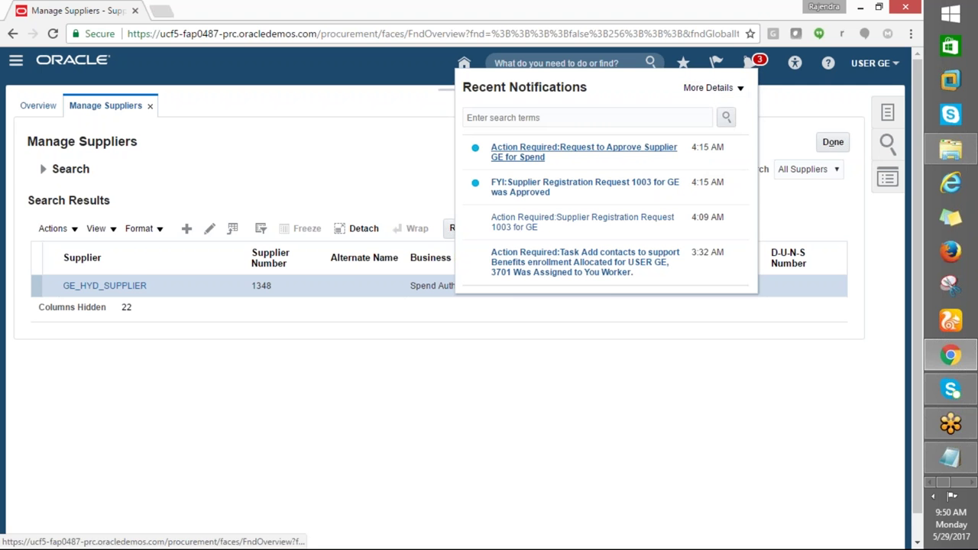
Review and approve the Approve Supplier GE spend request from notifications
left_click(534, 157)
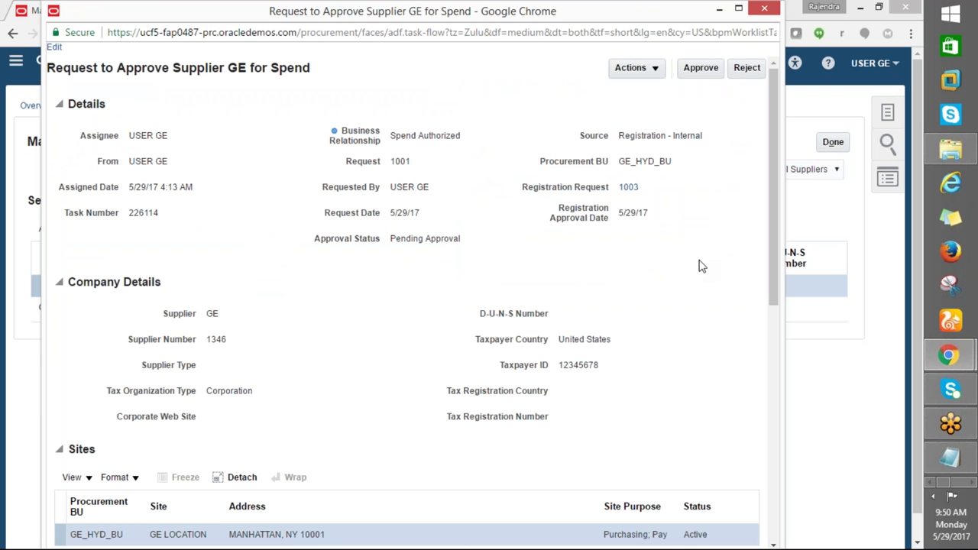
scroll(701, 266, "down", 5)
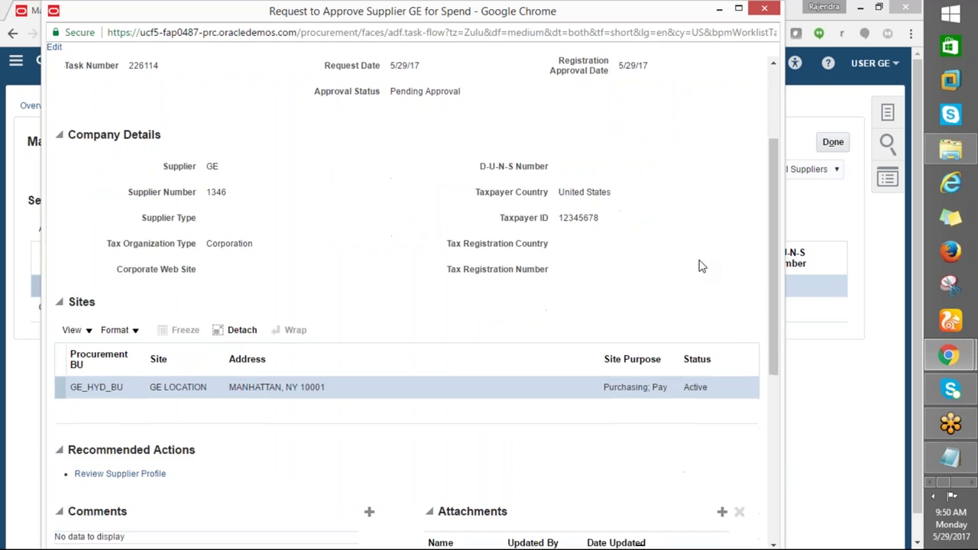
scroll(701, 266, "down", 2)
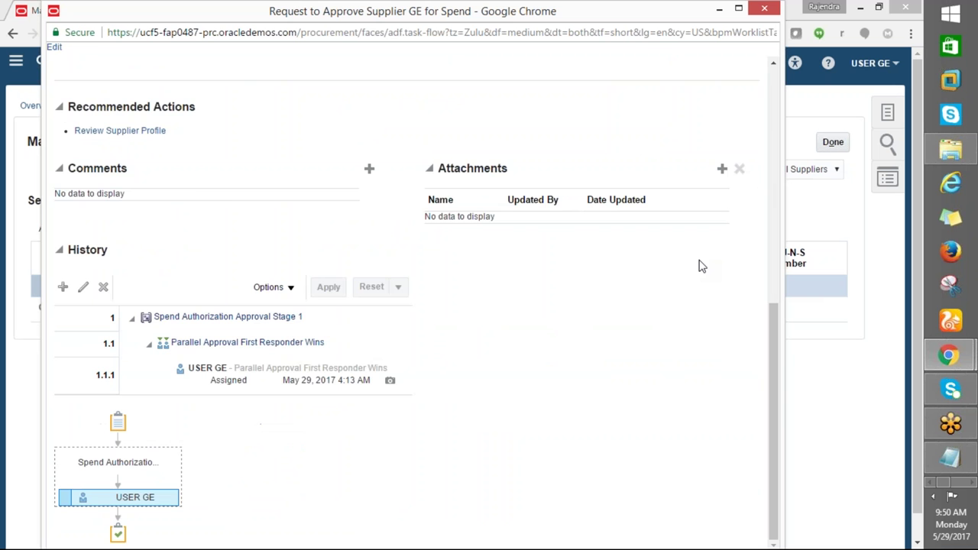
scroll(701, 266, "up", 7)
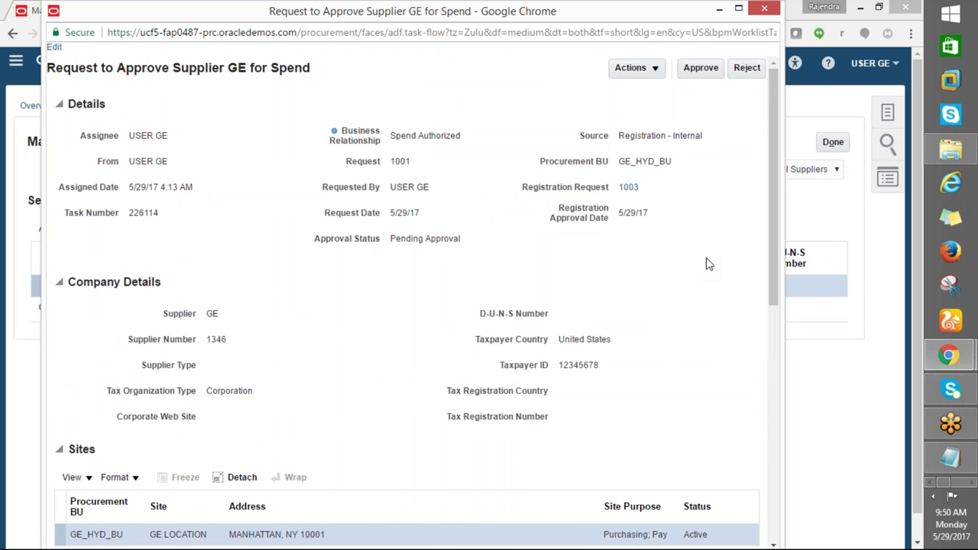
scroll(707, 263, "down", 7)
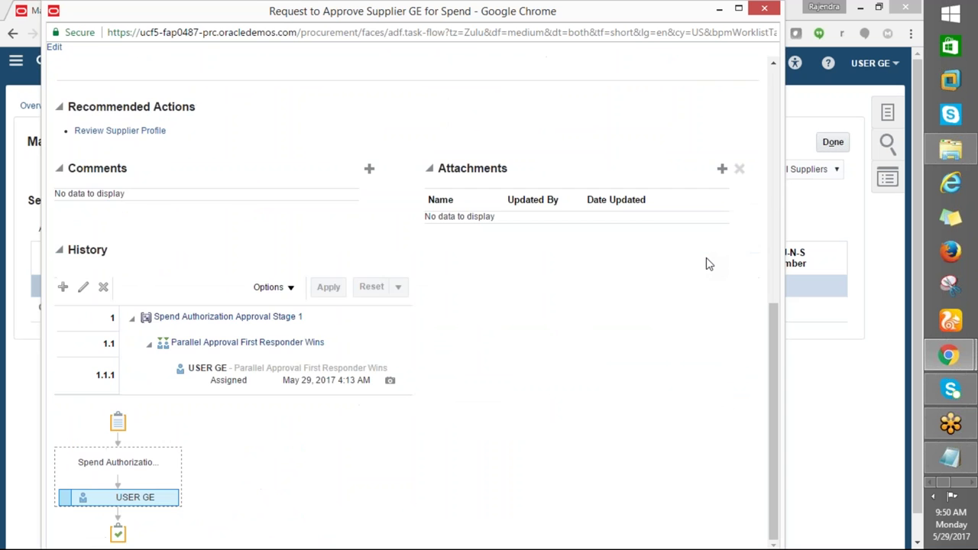
scroll(707, 263, "up", 7)
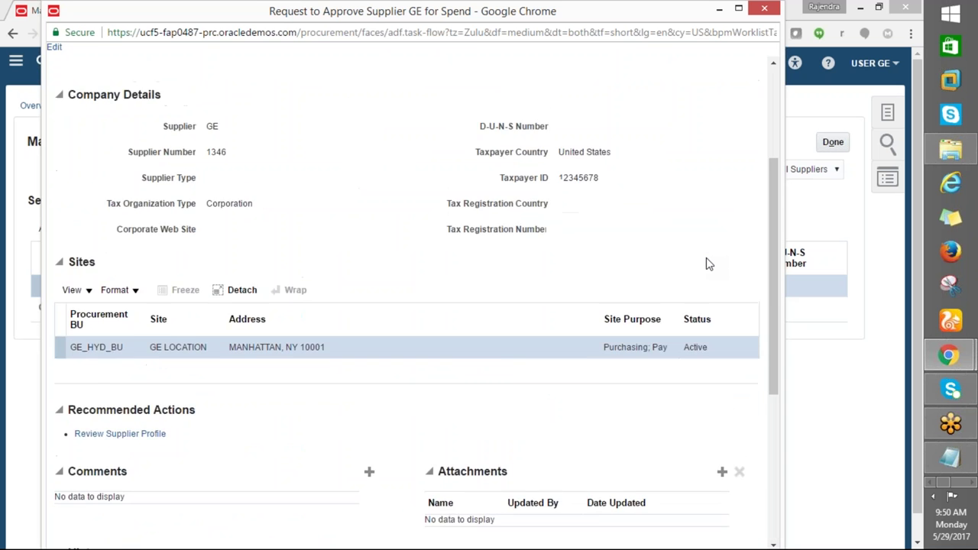
left_click(701, 71)
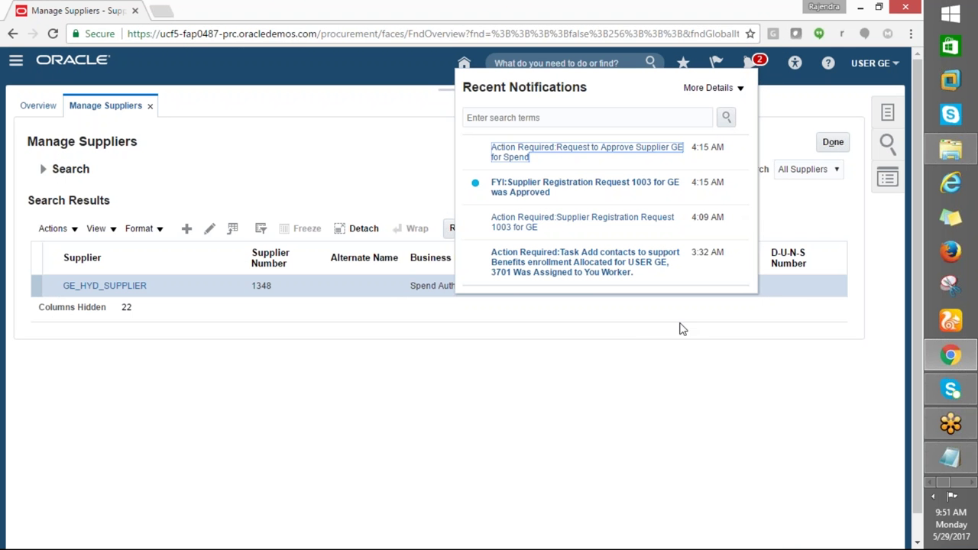
left_click(638, 337)
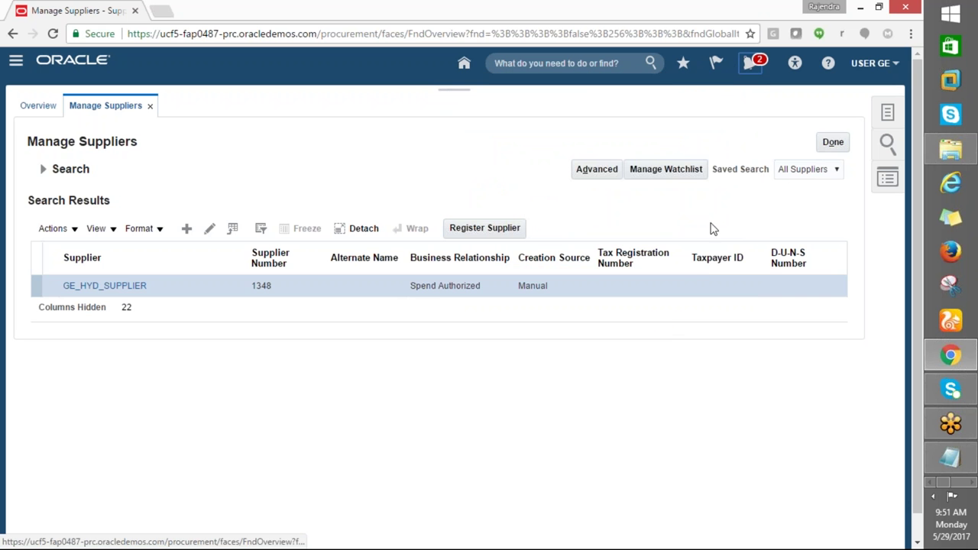
Leave the supplier list and start a new invoice from the Payables Invoices workbench
left_click(832, 143)
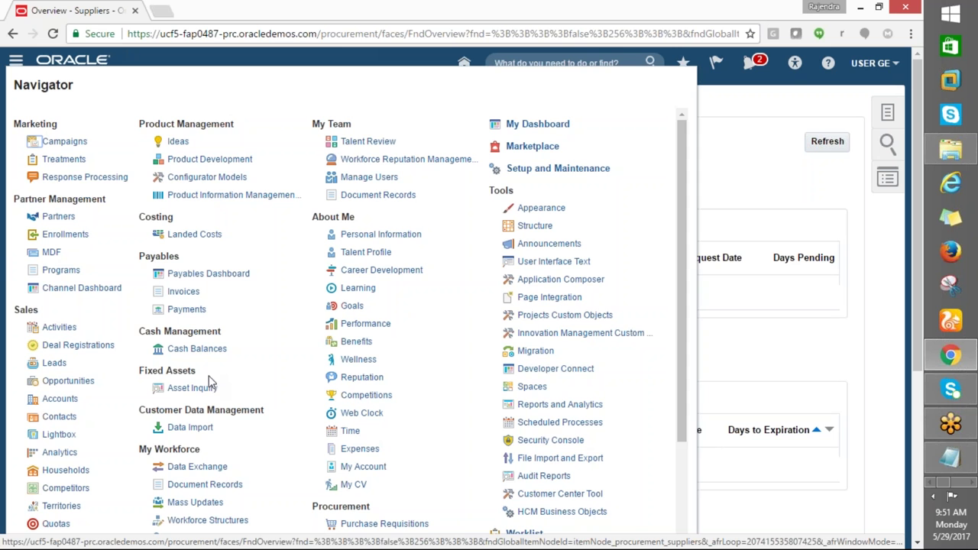
left_click(183, 291)
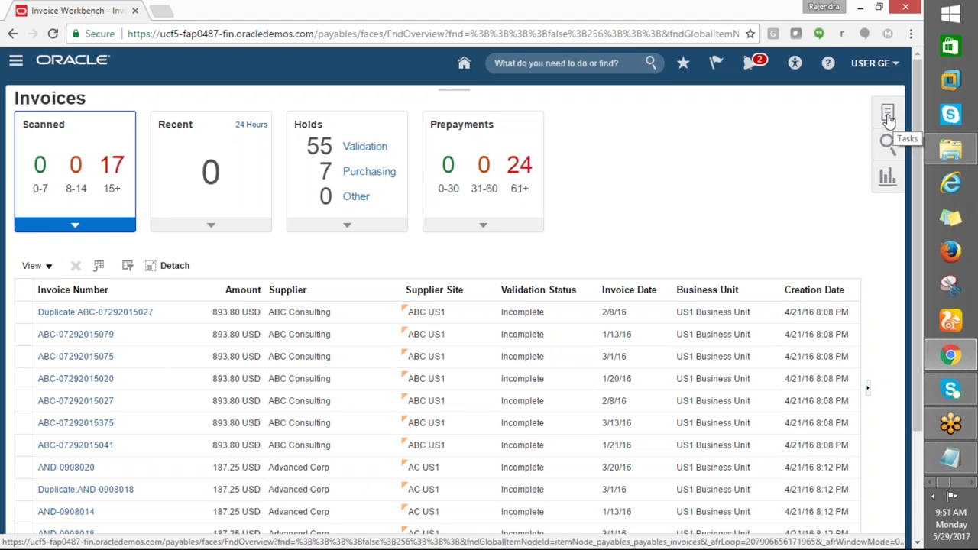
left_click(880, 178)
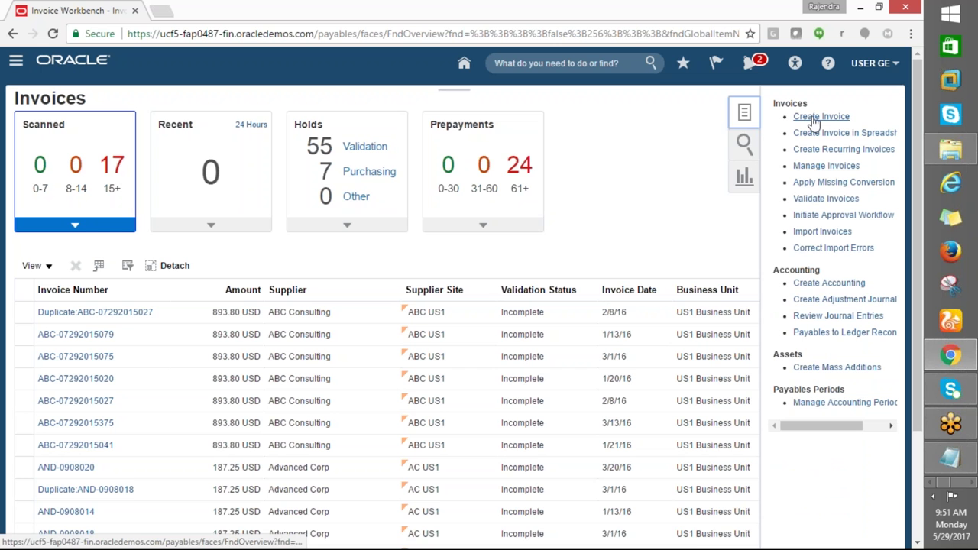
left_click(801, 166)
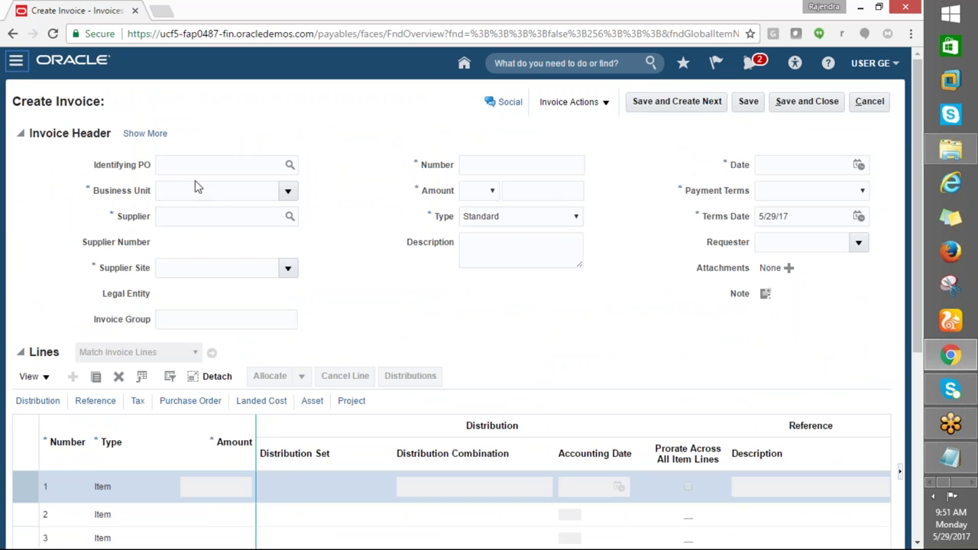
Set the invoice business unit to GE_HYD_BU
left_click(287, 190)
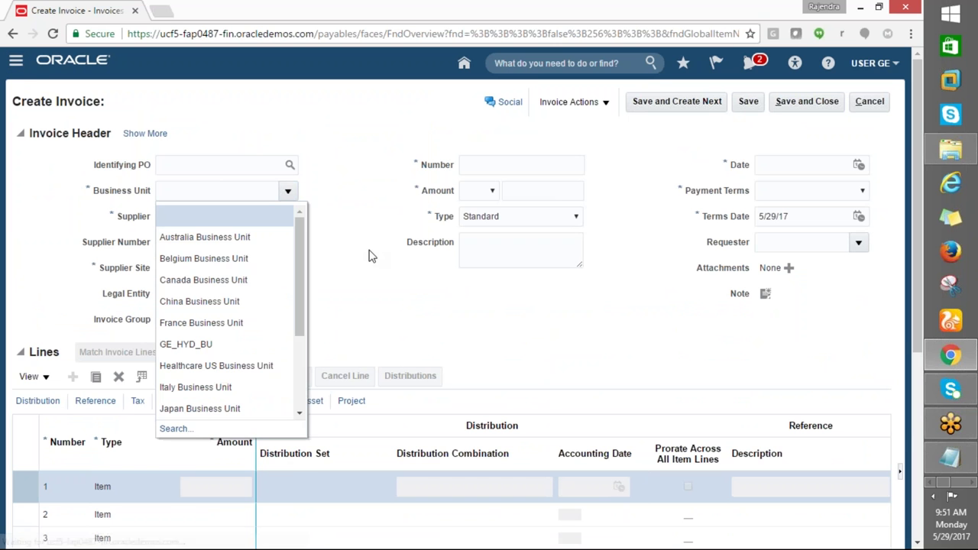
key("Escape")
left_click(181, 218)
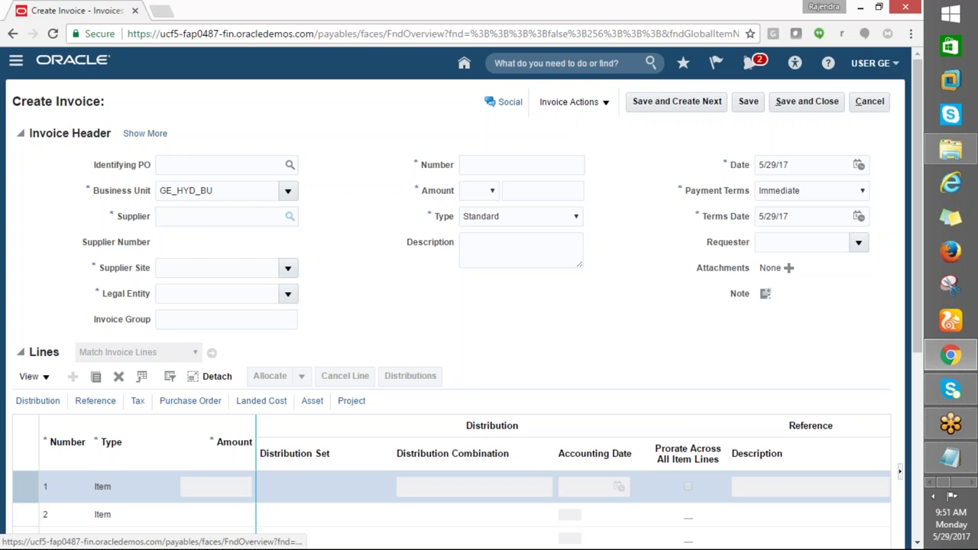
Search suppliers for GE%, select GE_HYD_SUPPLIER, and dismiss the missing-values error
left_click(290, 216)
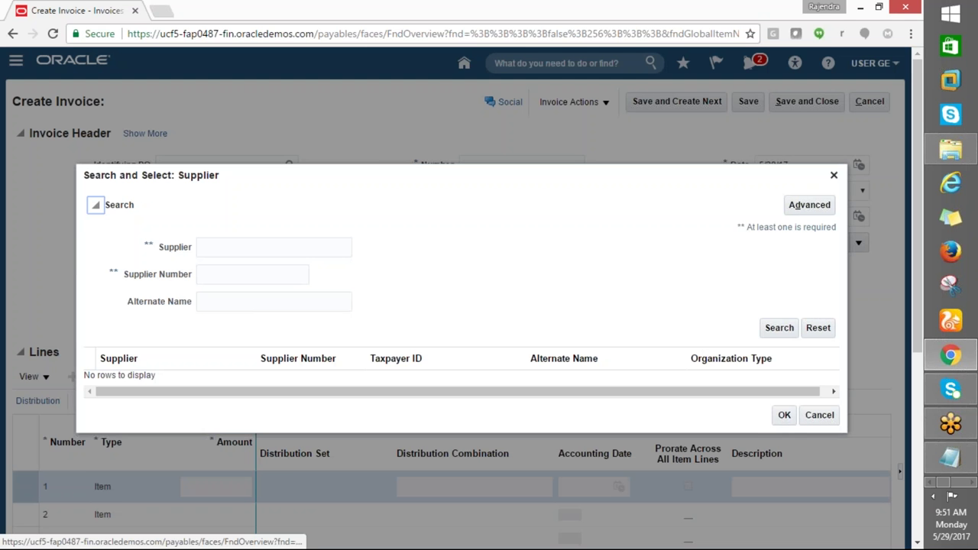
left_click(778, 329)
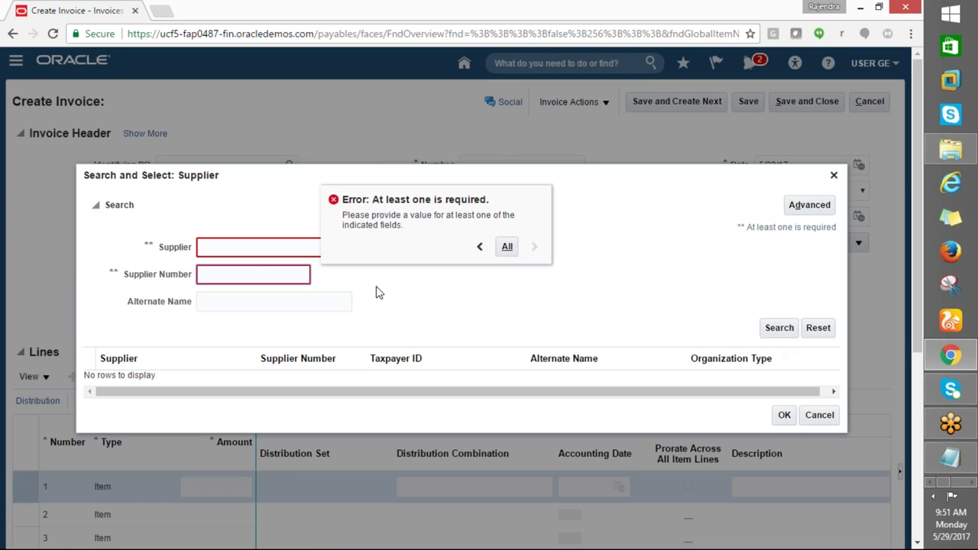
left_click(225, 248)
type("ge")
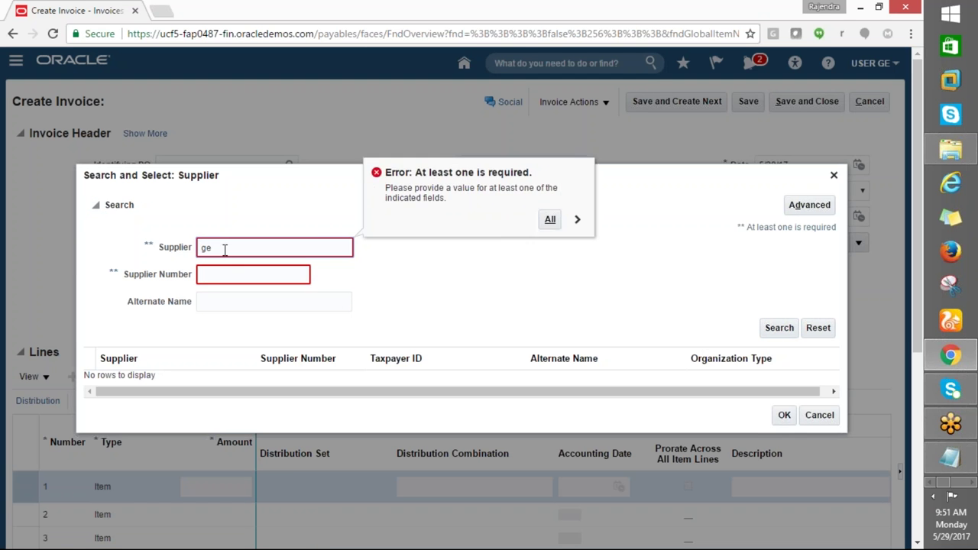
type("GE%")
left_click(779, 327)
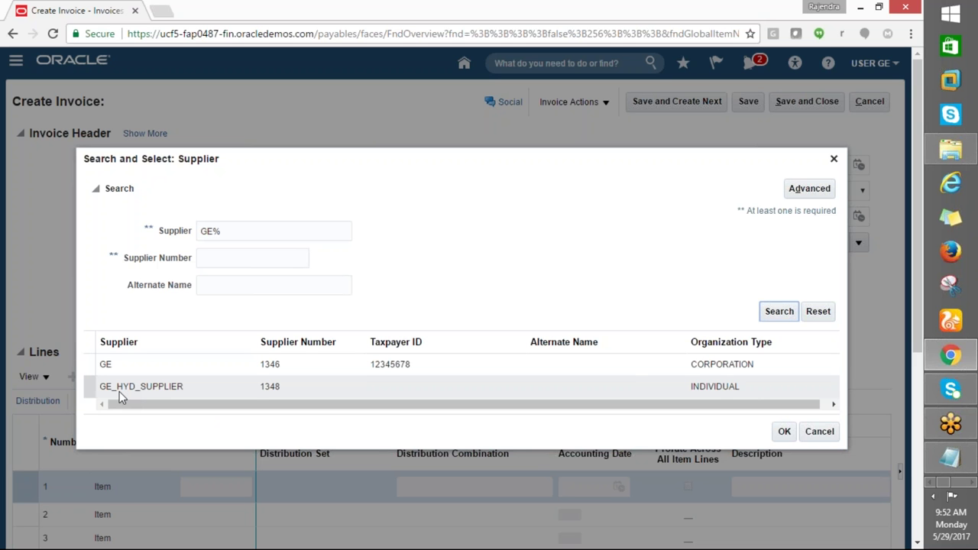
left_click(119, 391)
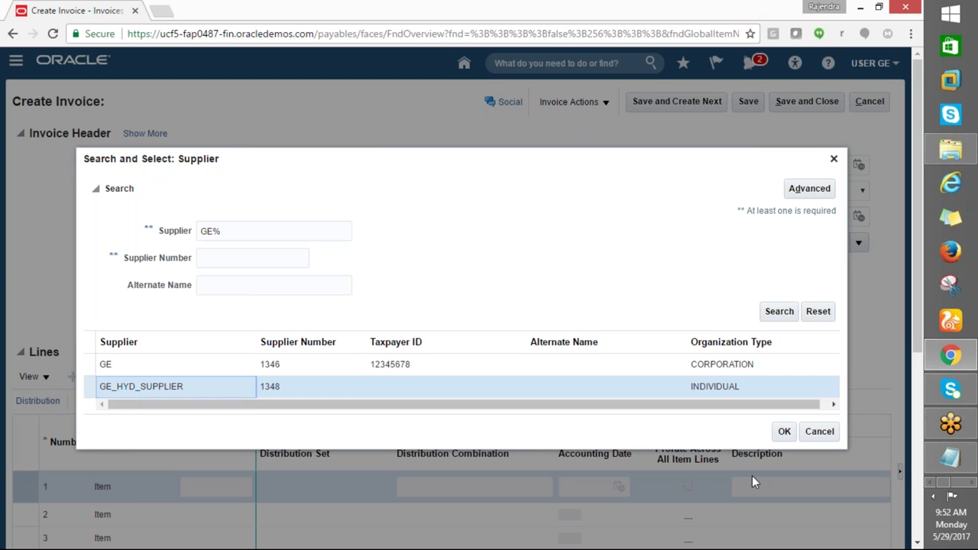
left_click(787, 432)
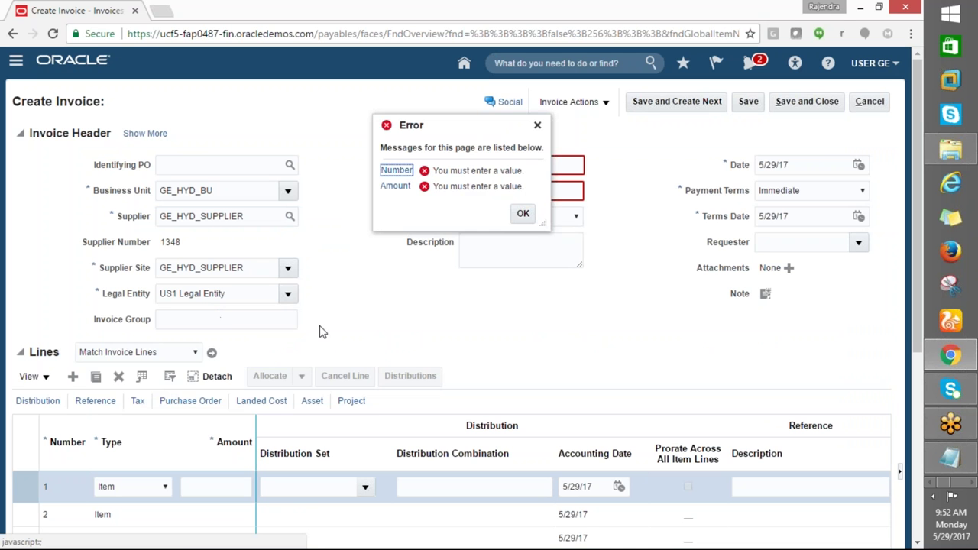
left_click(525, 216)
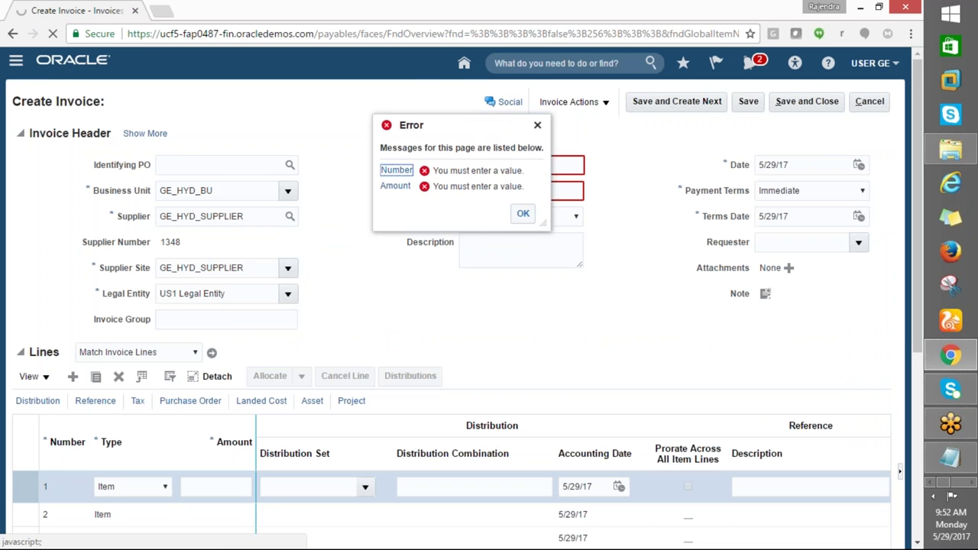
left_click(524, 213)
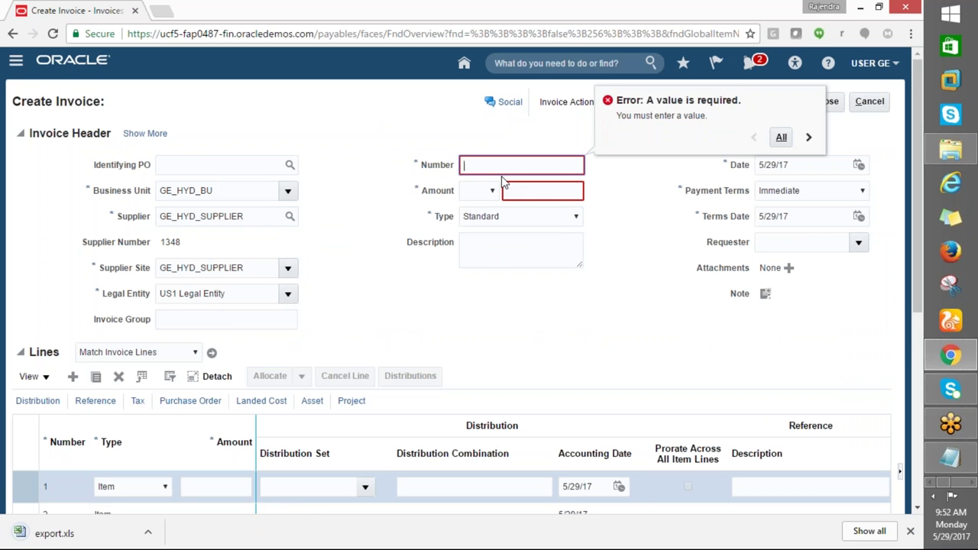
mouse_move(960, 417)
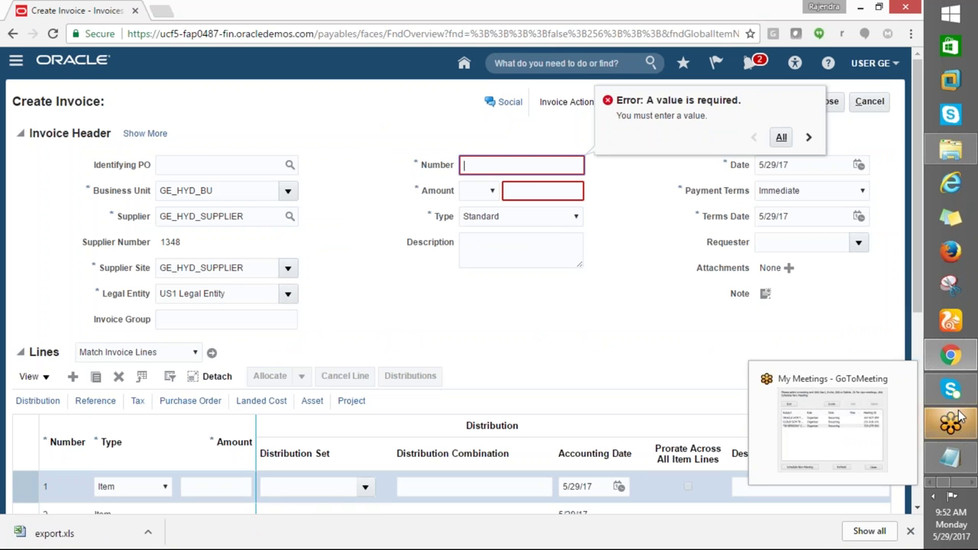
Enter invoice number GE1234 with an amount of 1,000.00 in USD currency
type("GE1234")
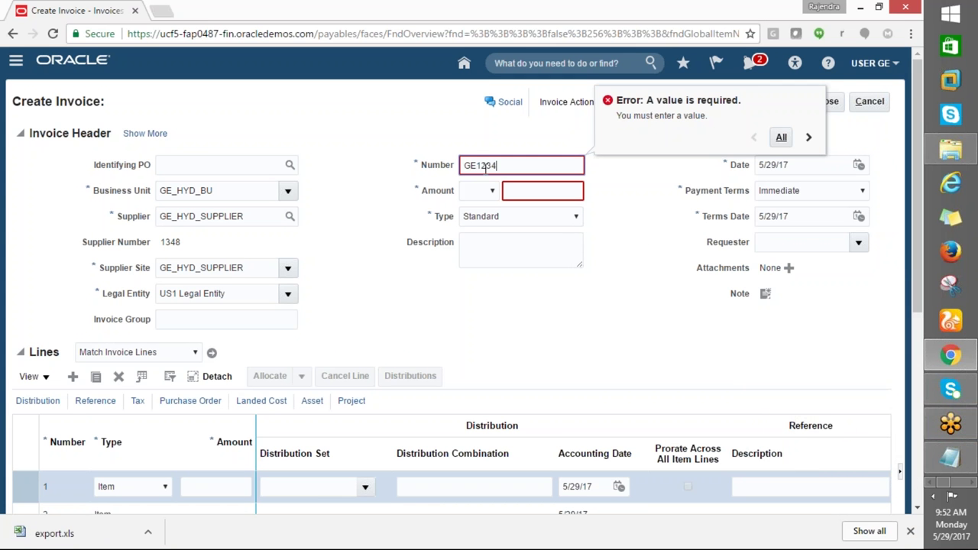
key("Tab")
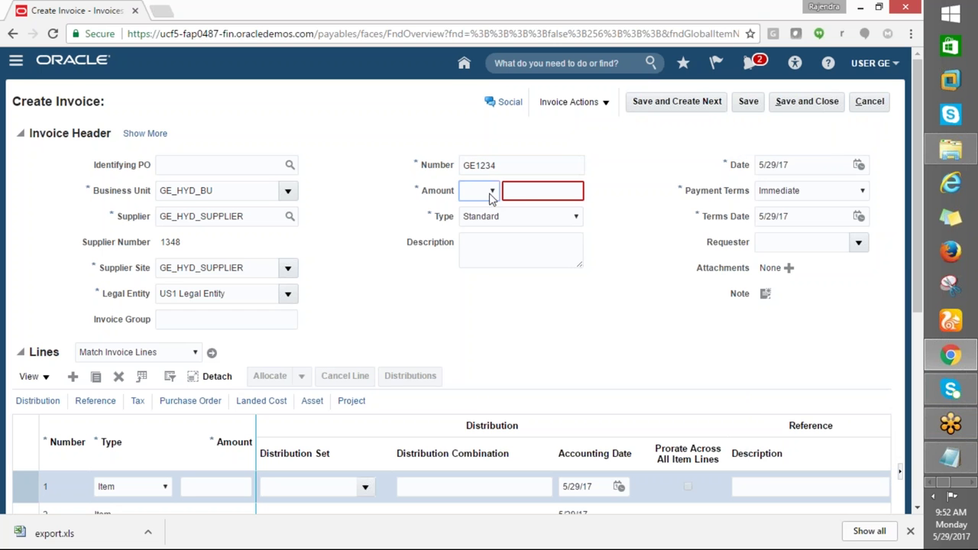
left_click(491, 192)
left_click(494, 217)
left_click(526, 197)
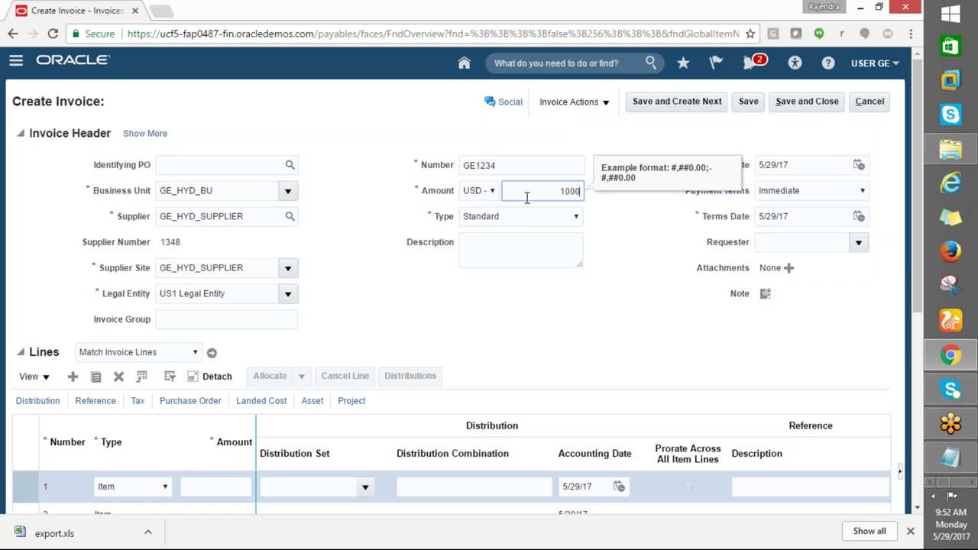
key("Tab")
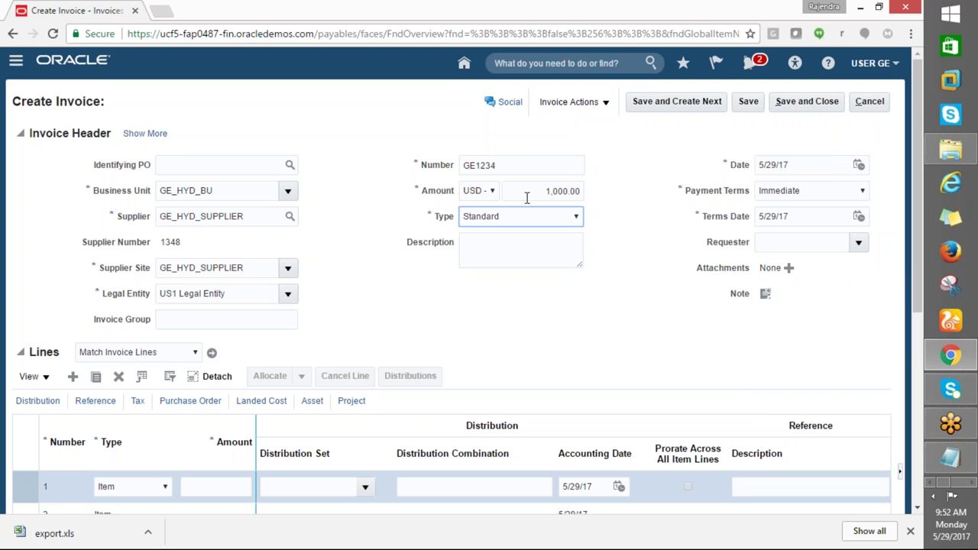
left_click(498, 164)
left_click(533, 191)
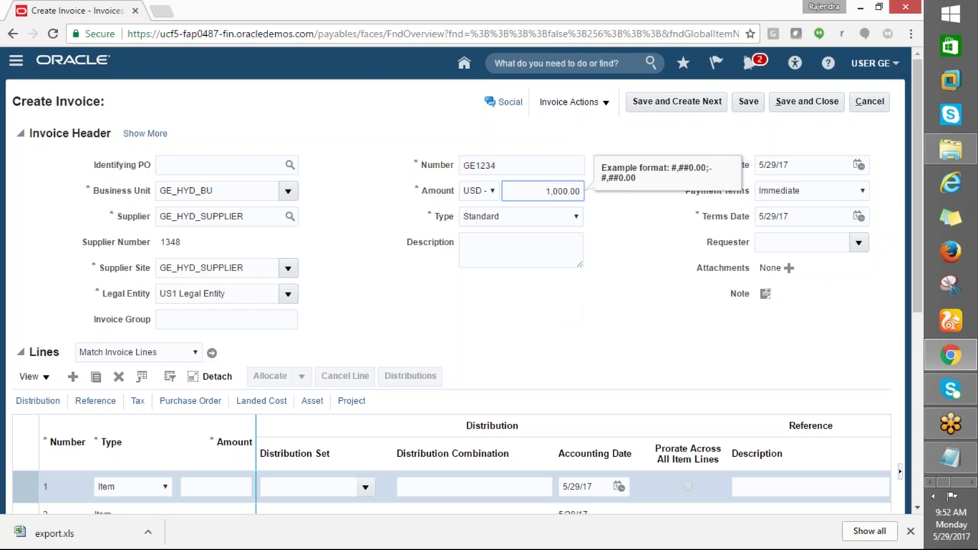
key("Tab")
key("Tab")
scroll(578, 375, "down", 1)
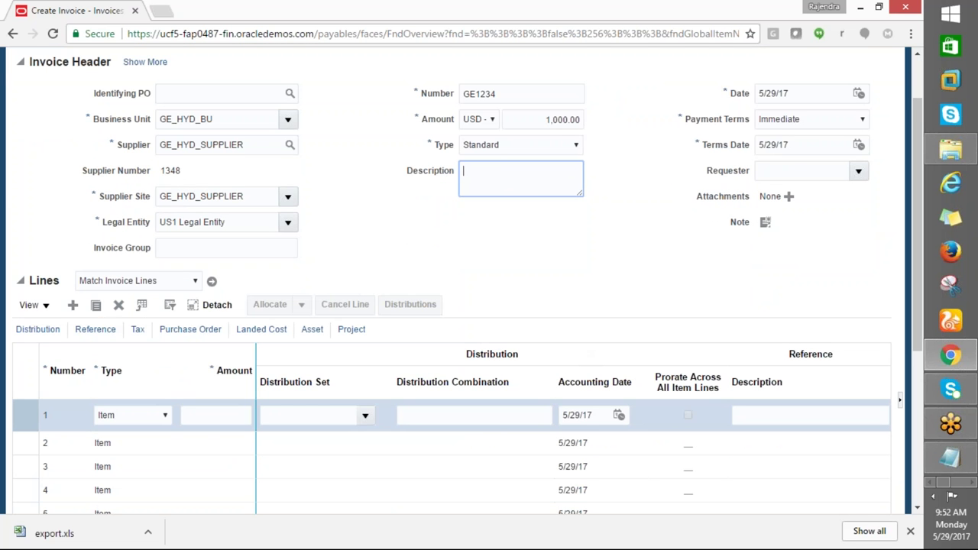
scroll(476, 334, "down", 2)
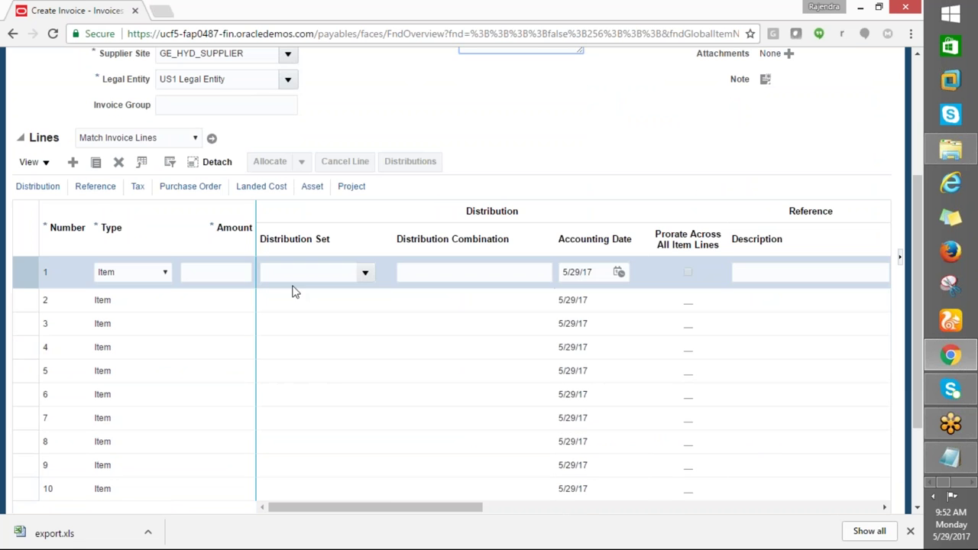
left_click(223, 271)
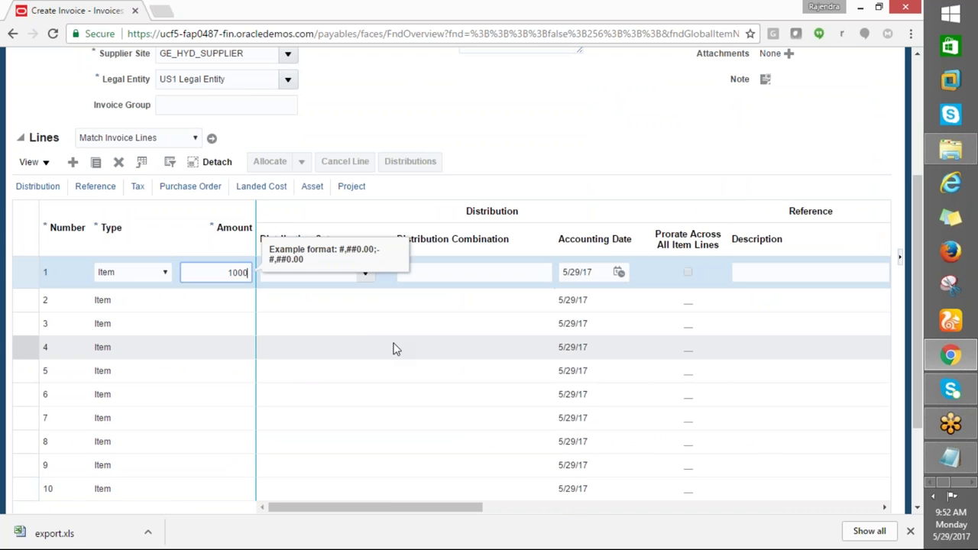
key("Tab")
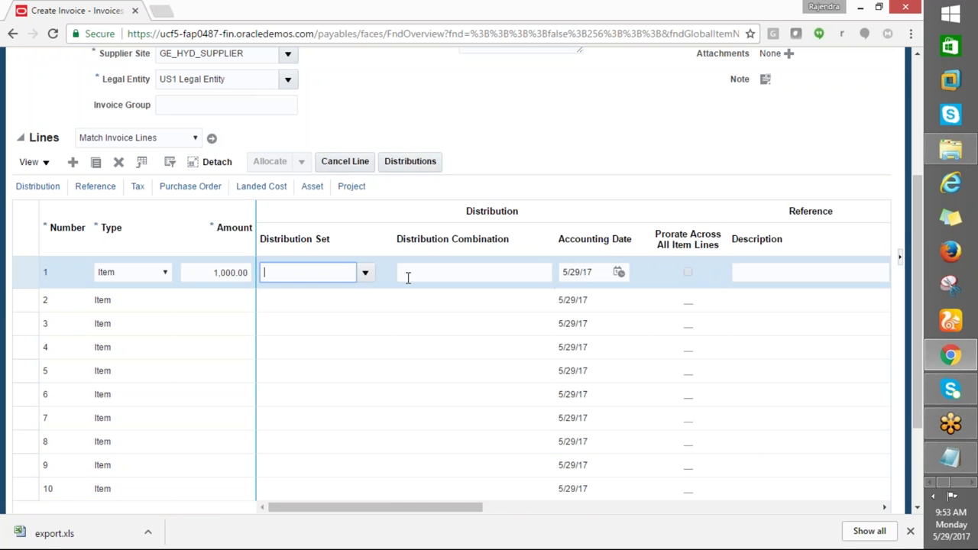
left_click_drag(468, 508, 877, 548)
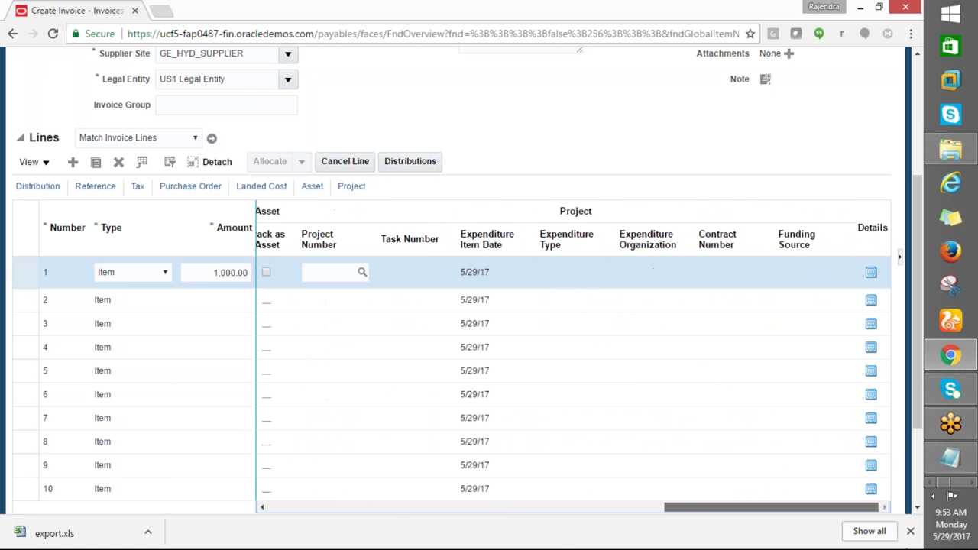
left_click_drag(871, 507, 268, 530)
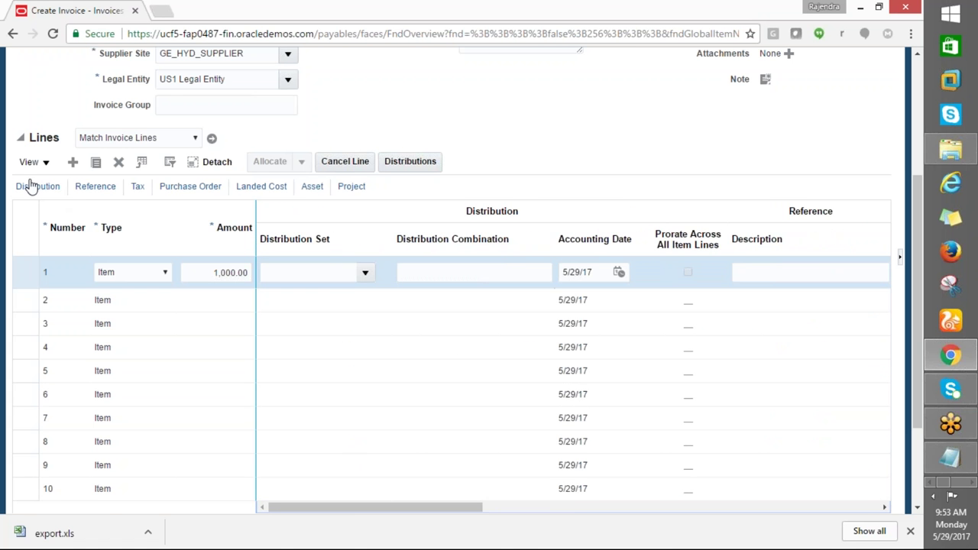
left_click_drag(916, 209, 908, 98)
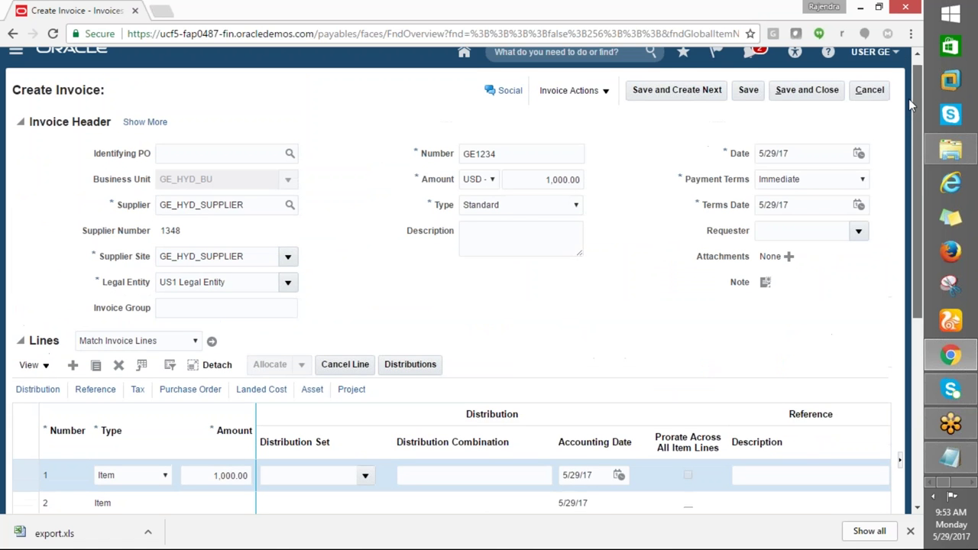
scroll(908, 107, "down", 1)
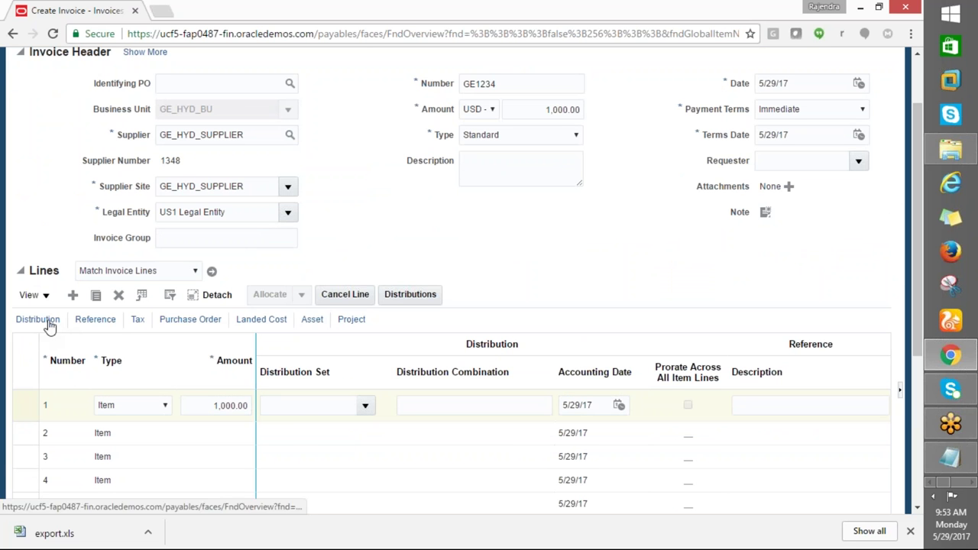
left_click(428, 405)
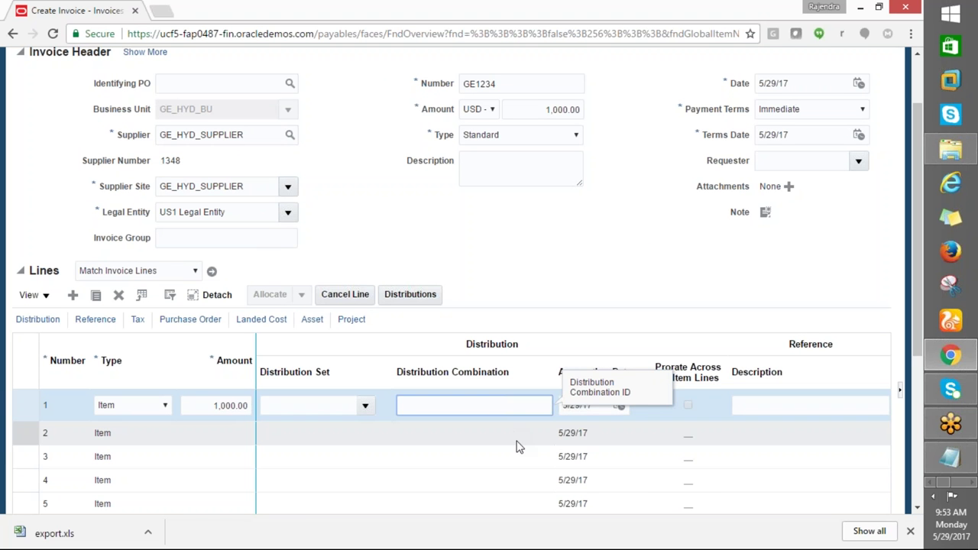
left_click(545, 405)
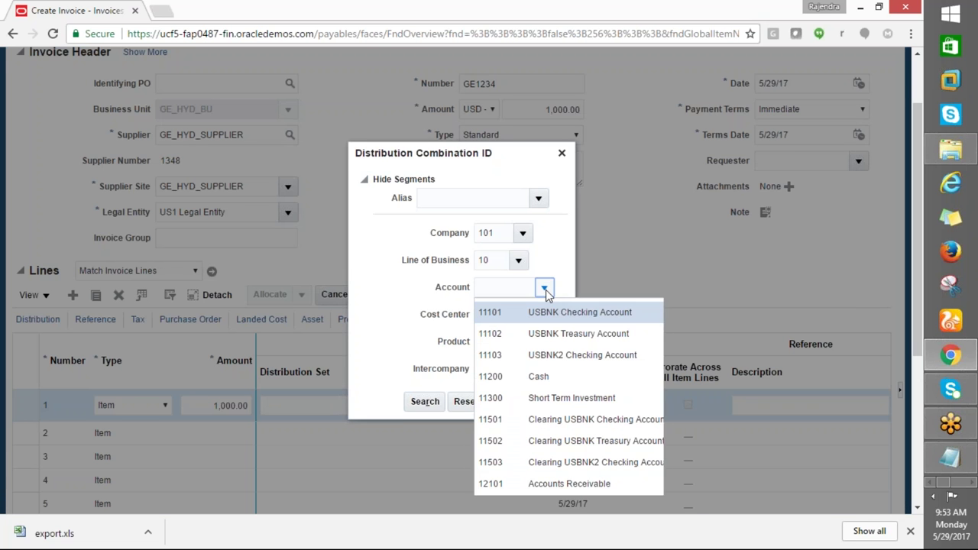
left_click(544, 287)
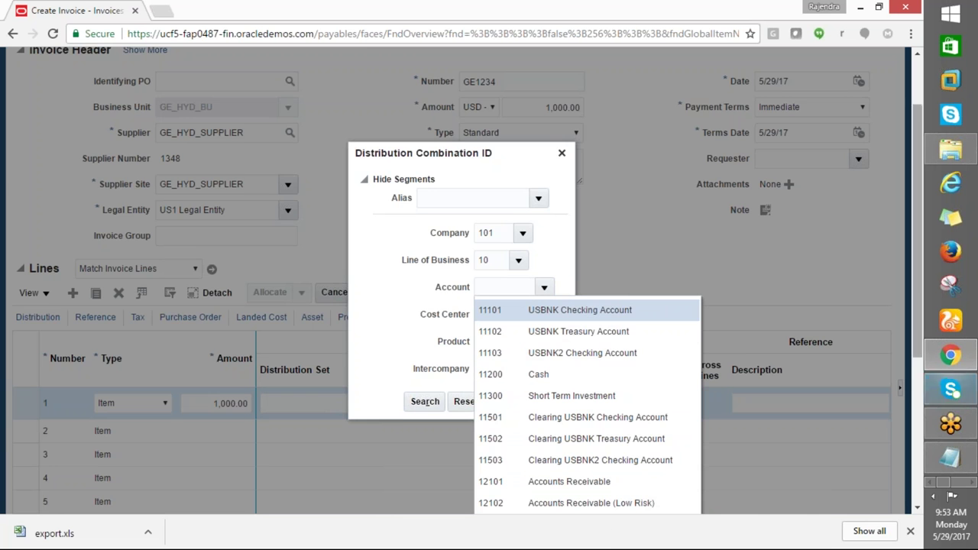
left_click(916, 393)
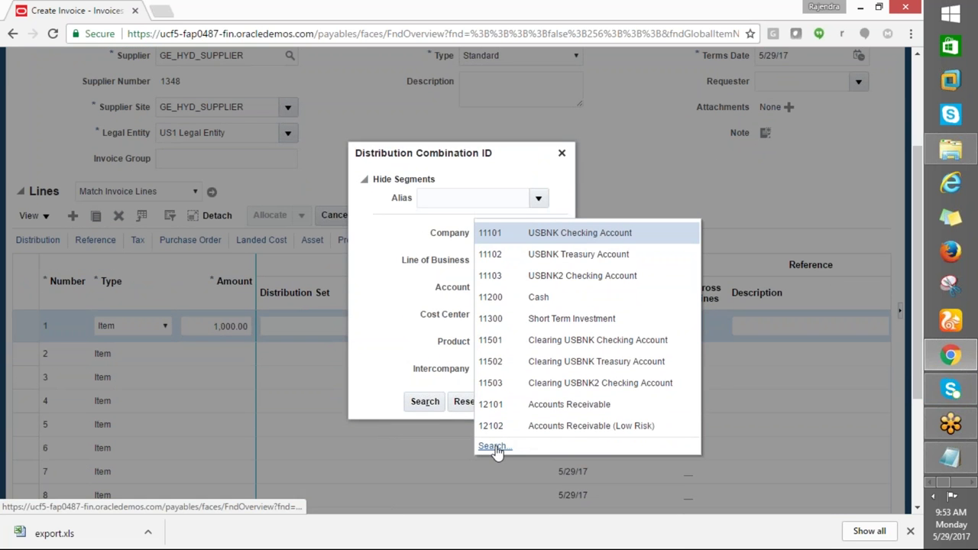
left_click(493, 446)
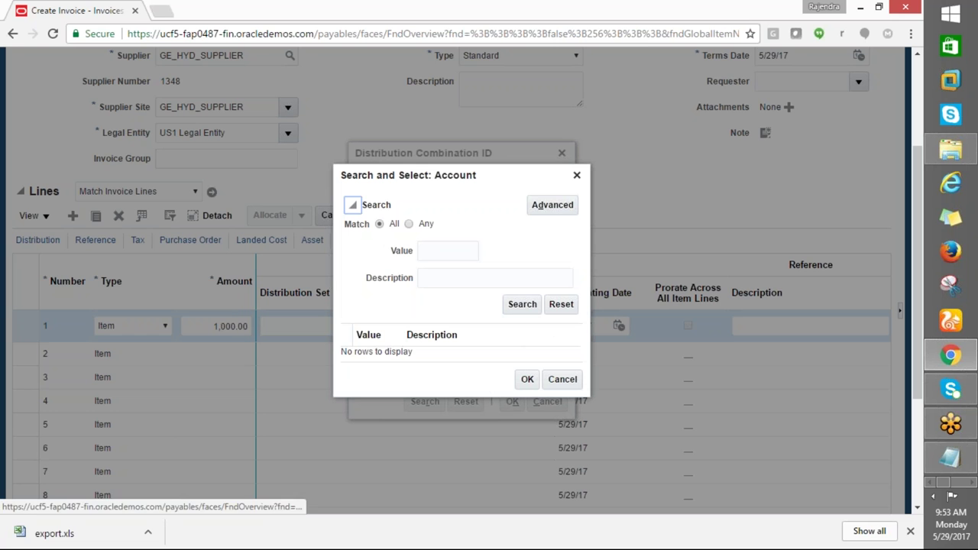
left_click(433, 278)
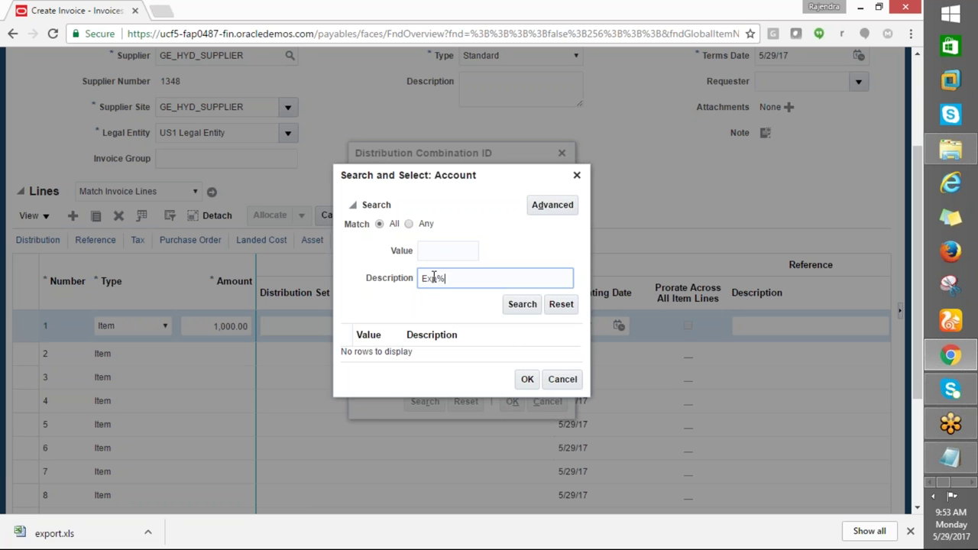
left_click(523, 304)
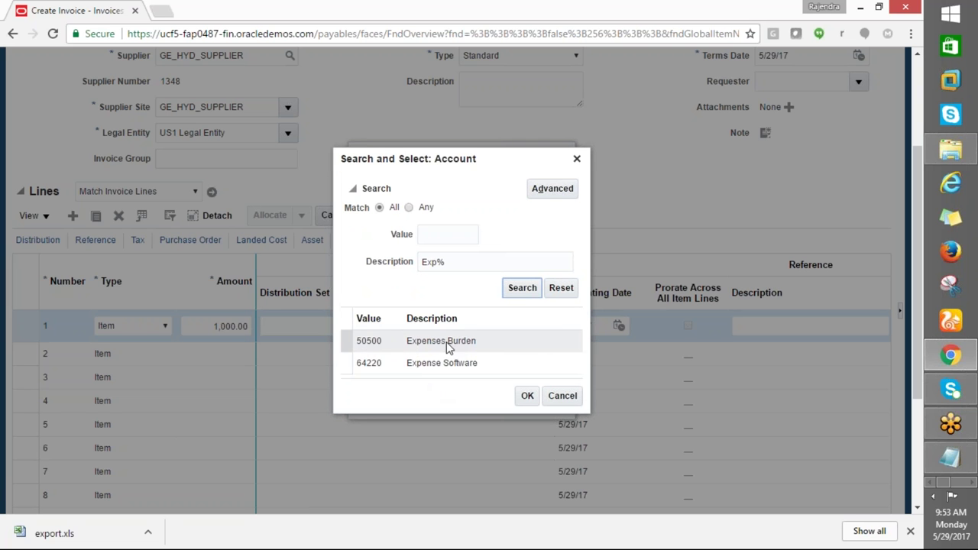
left_click(468, 363)
left_click(533, 397)
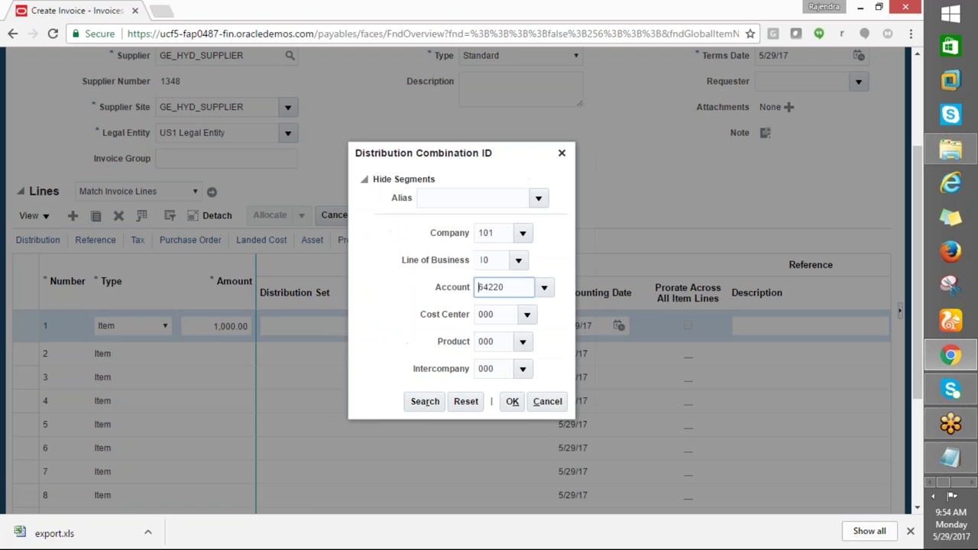
left_click(512, 402)
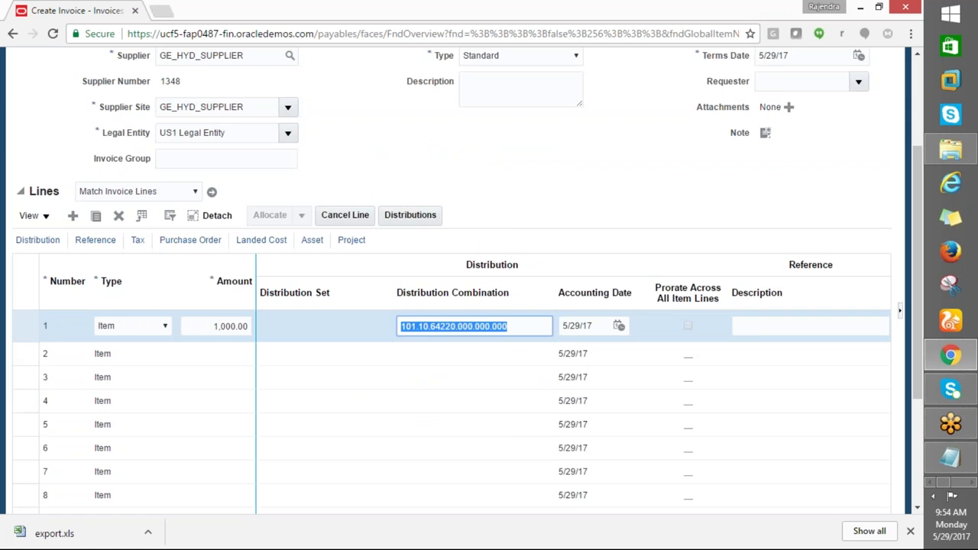
scroll(512, 426, "up", 1)
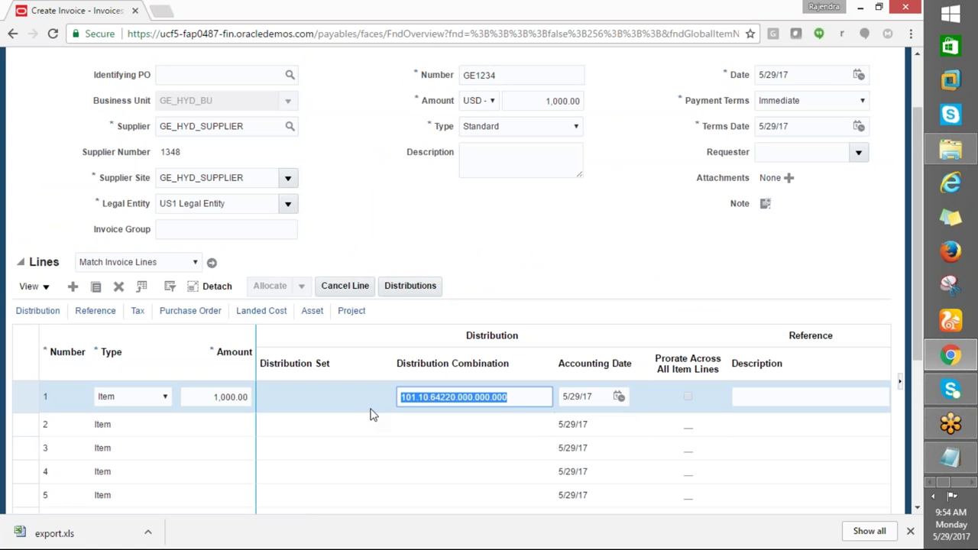
key("BackSpace")
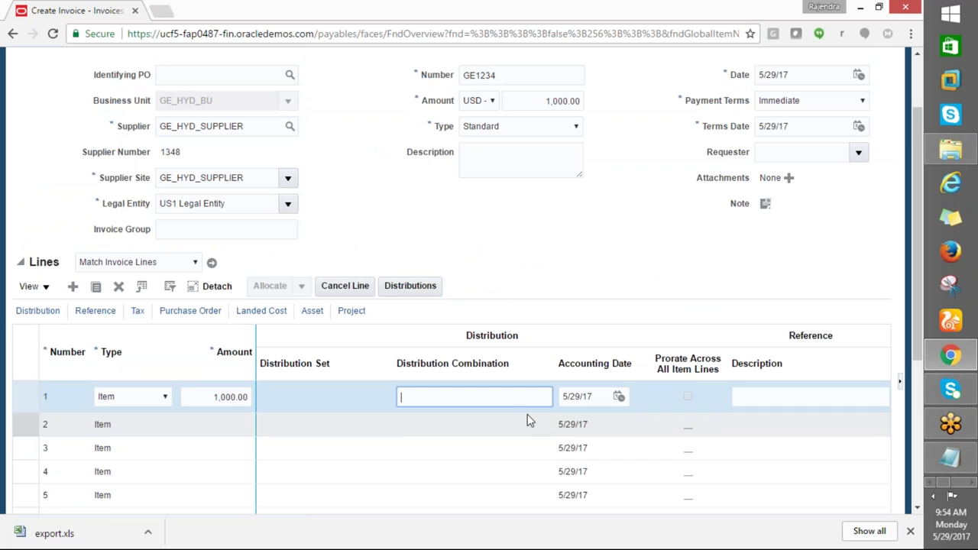
left_click(408, 289)
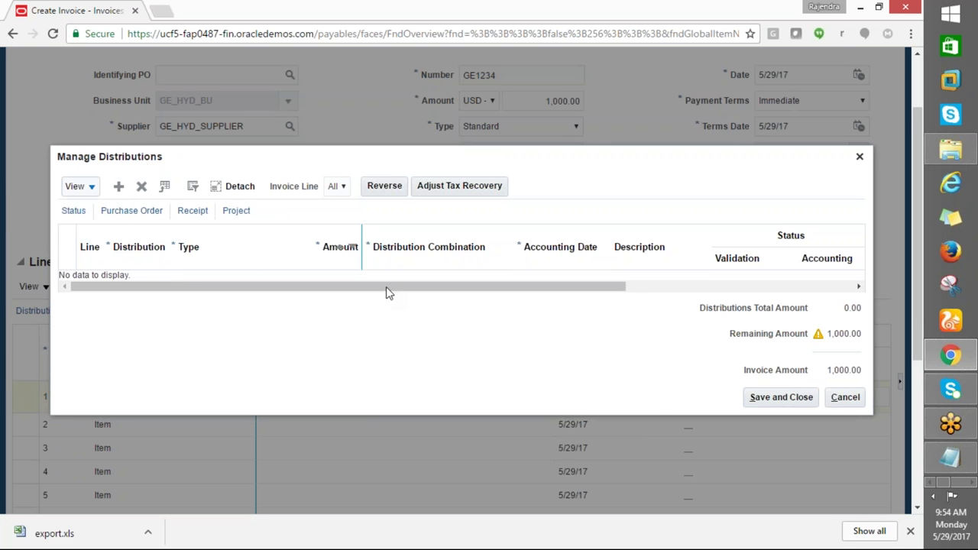
Try adding a distribution row, dismiss the error, and save and close the empty Distributions dialog
left_click_drag(421, 288, 88, 295)
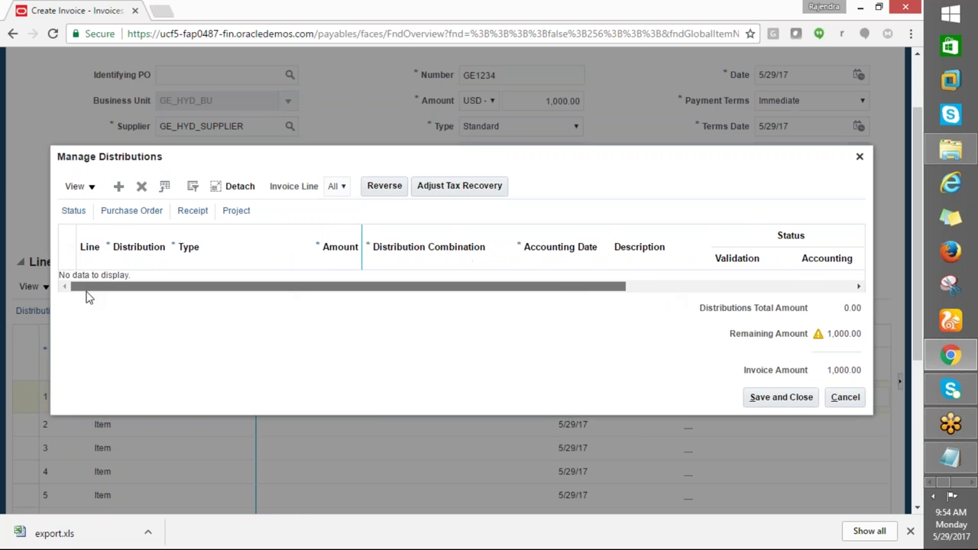
left_click(119, 186)
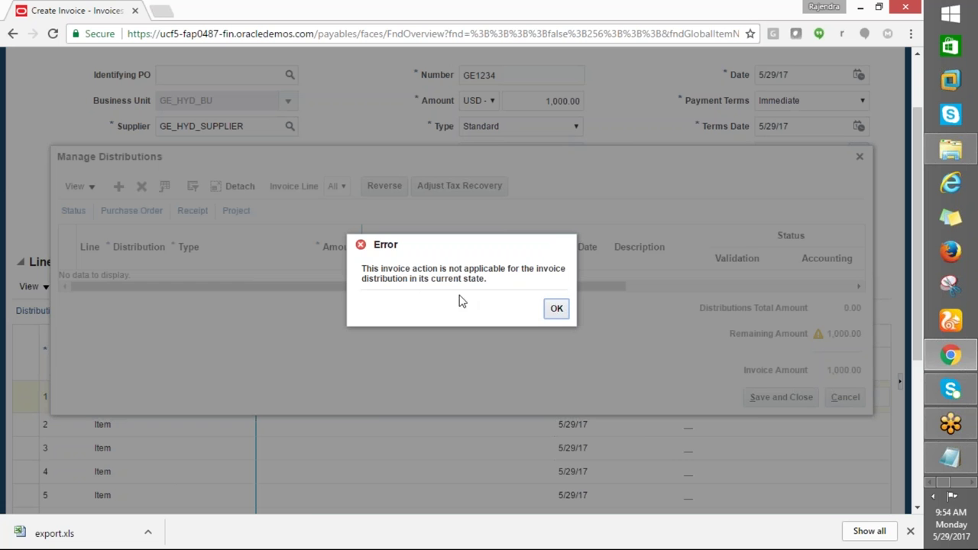
left_click(556, 309)
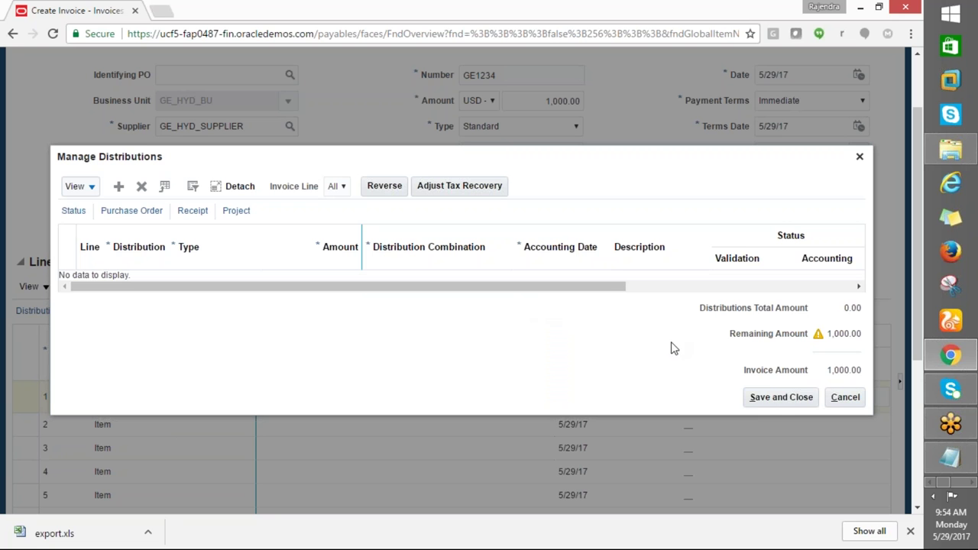
left_click(769, 407)
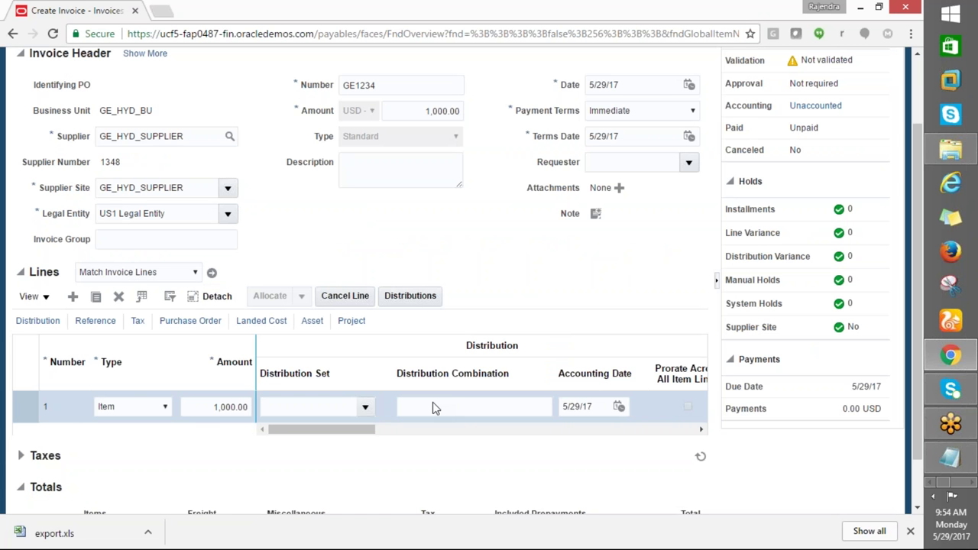
left_click(432, 407)
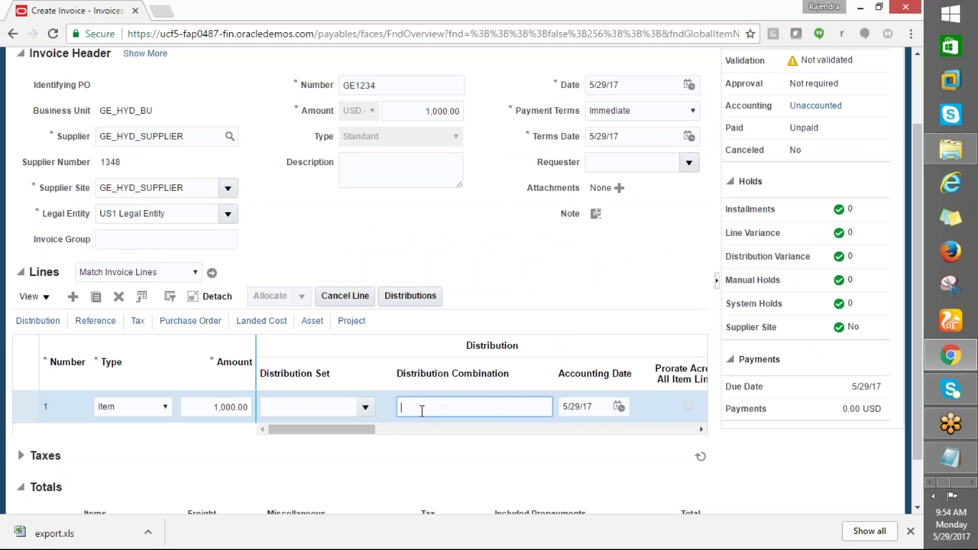
Paste combination 101.10.64220.000.000.000 into line 1, save GE1234, and use Save and Create Next
type("101.10.64220.000.000.000")
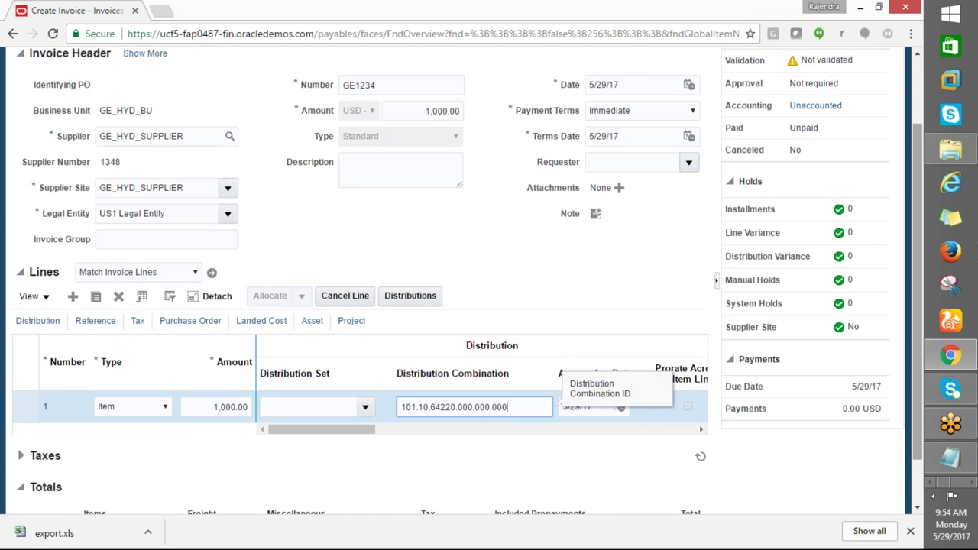
scroll(919, 263, "up", 3)
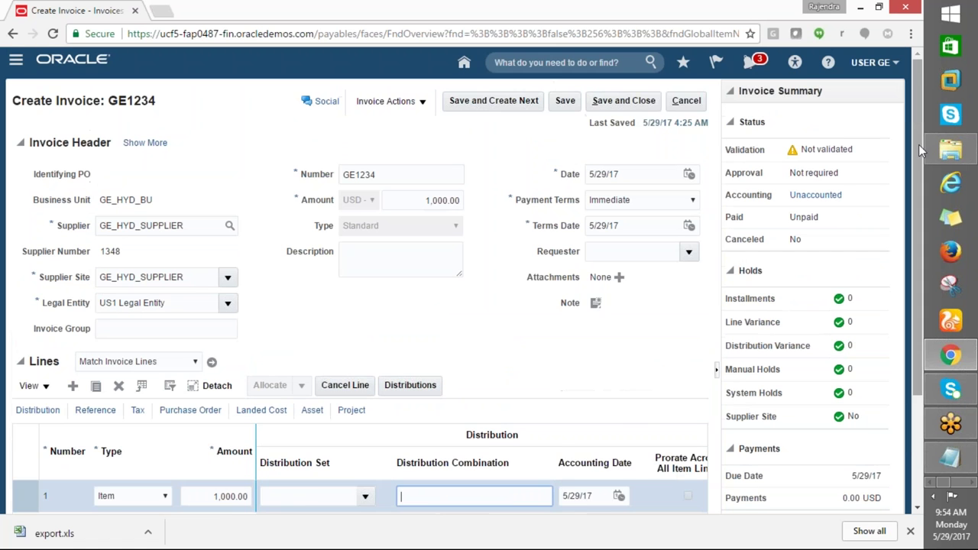
left_click(565, 101)
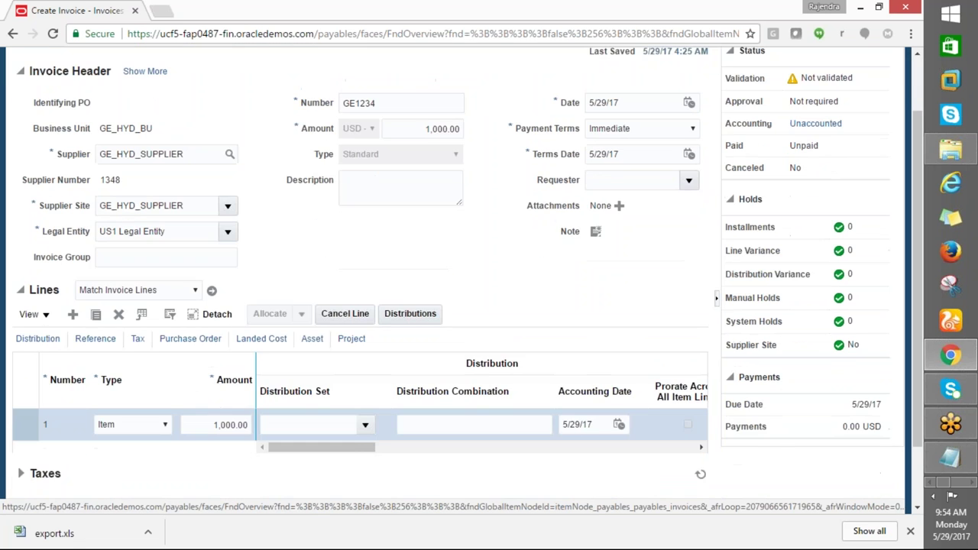
left_click(563, 102)
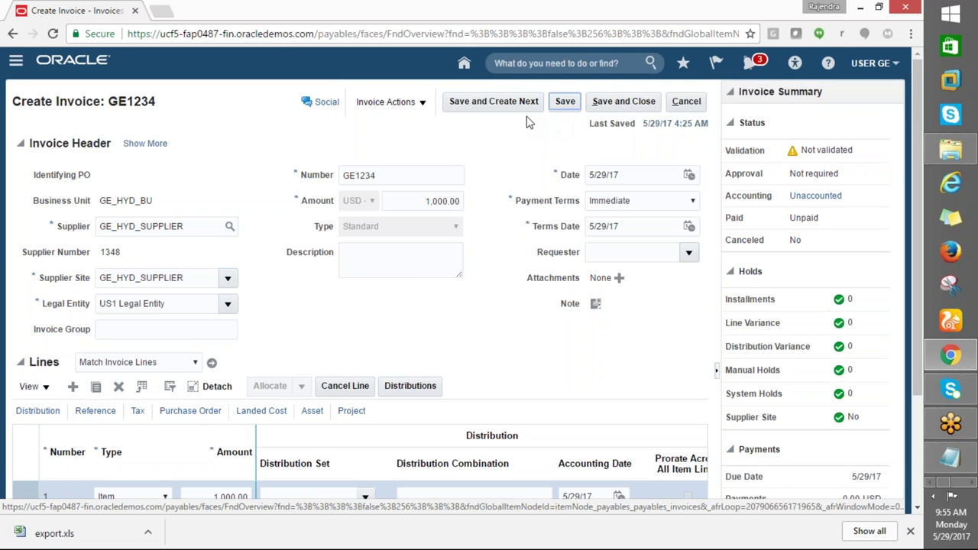
left_click(500, 103)
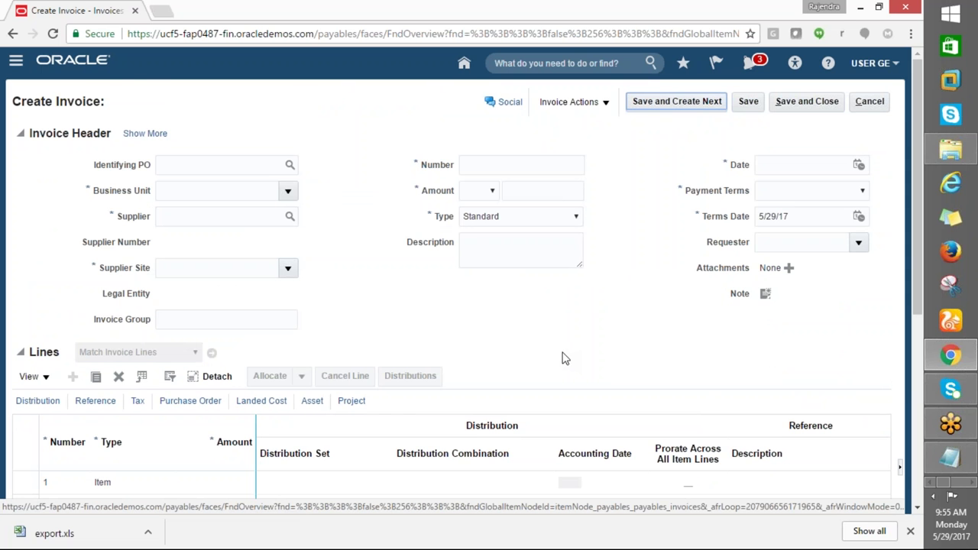
scroll(563, 353, "down", 5)
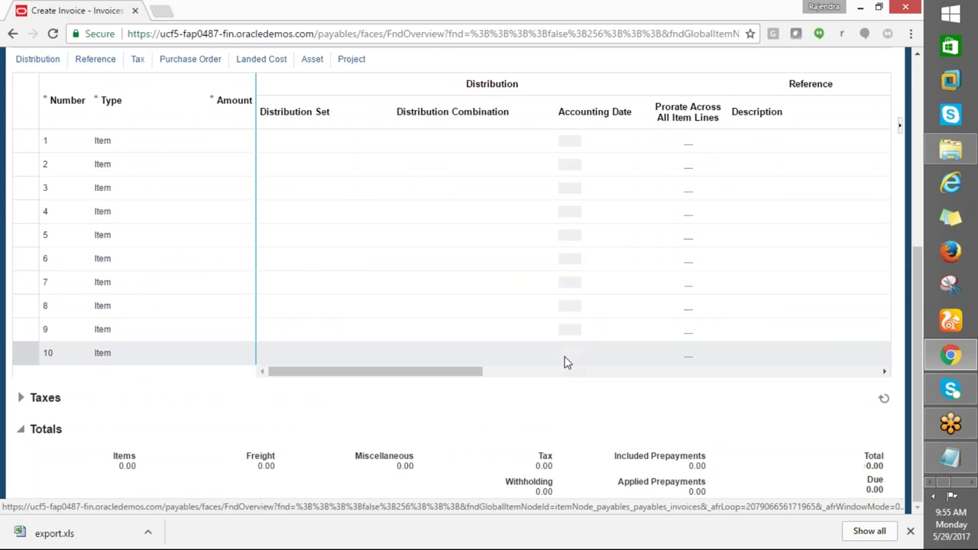
Cancel the blank new invoice form without saving, returning to the Invoices workbench
scroll(565, 362, "up", 5)
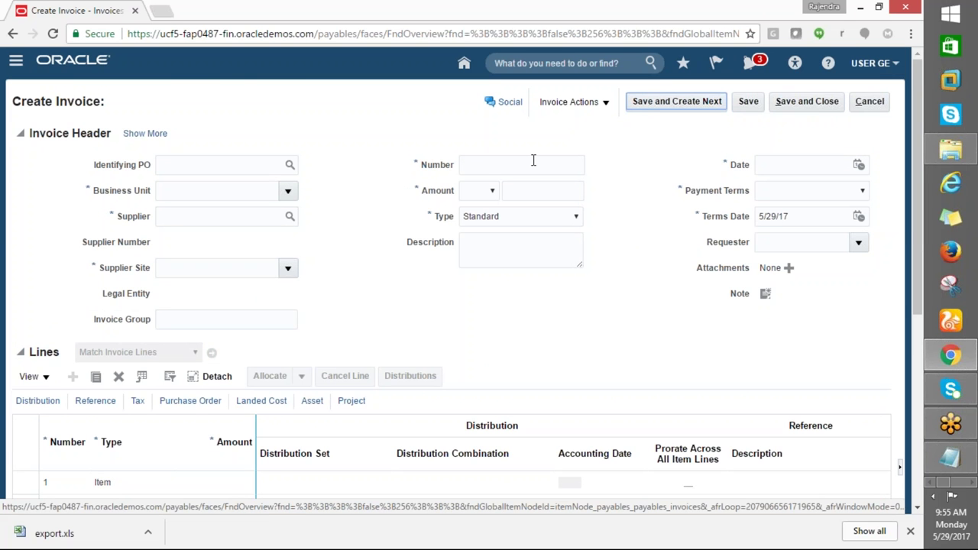
left_click(479, 166)
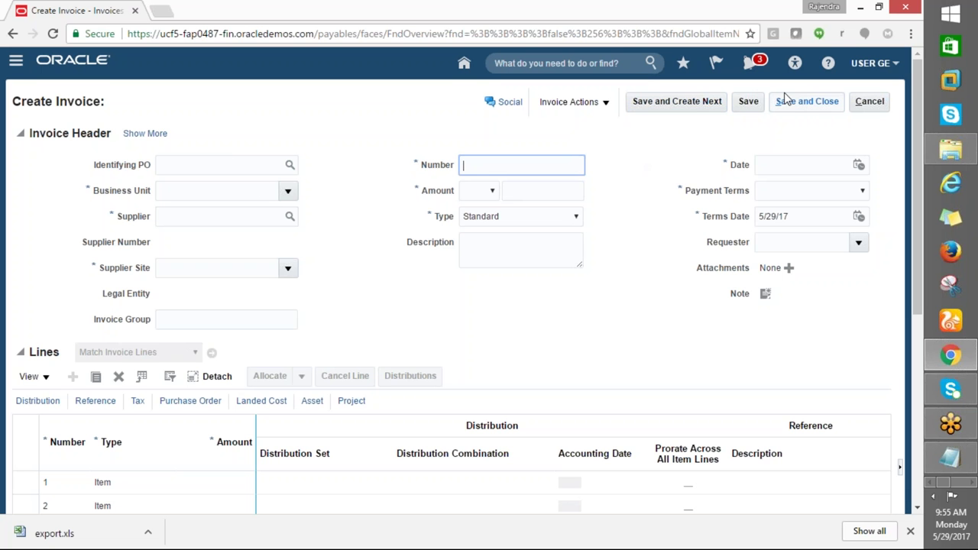
left_click(600, 104)
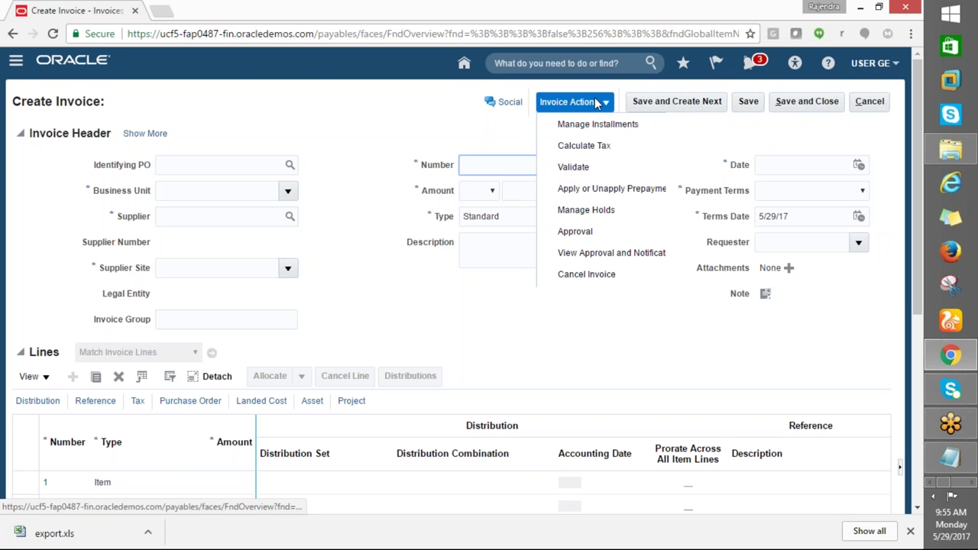
left_click(468, 134)
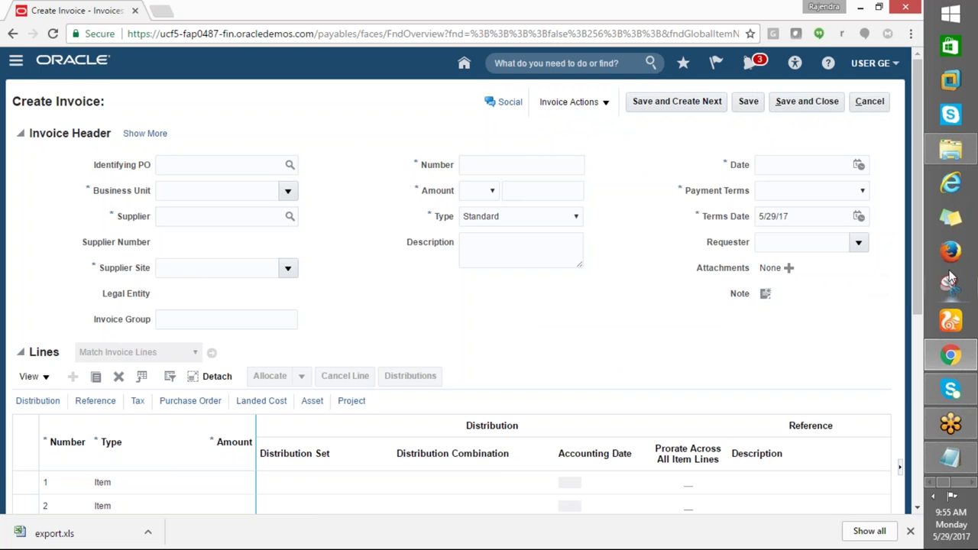
left_click(869, 101)
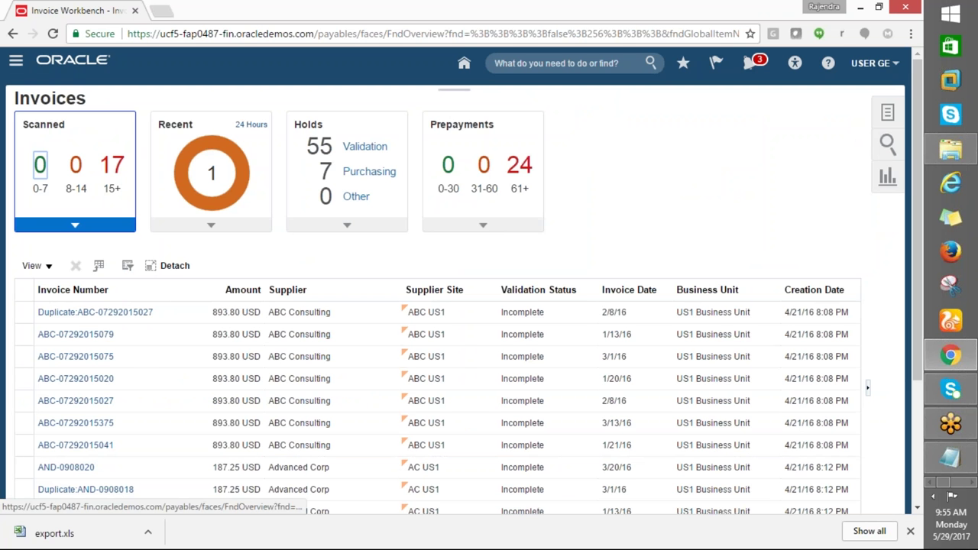
Search Manage Invoices by invoice number GE and open GE1234 from the results
left_click(887, 113)
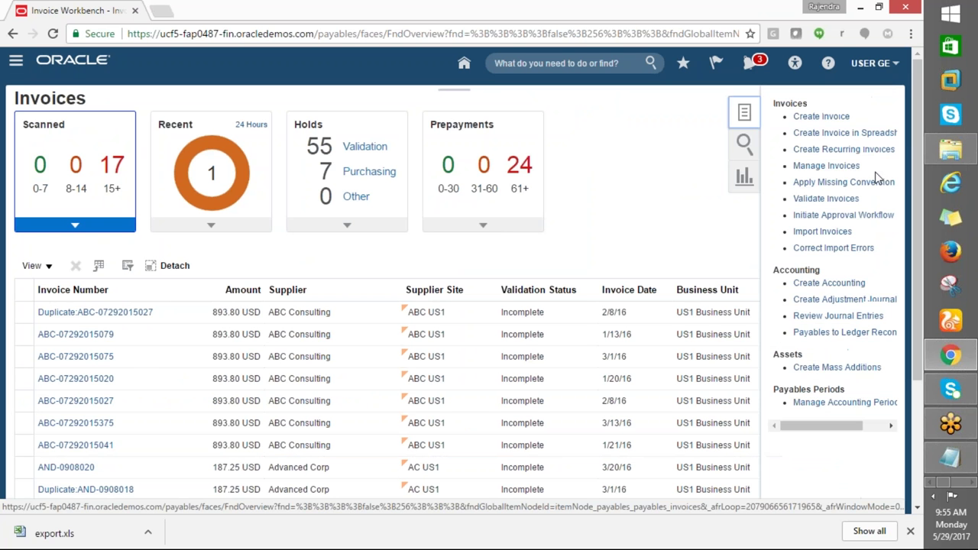
left_click(826, 165)
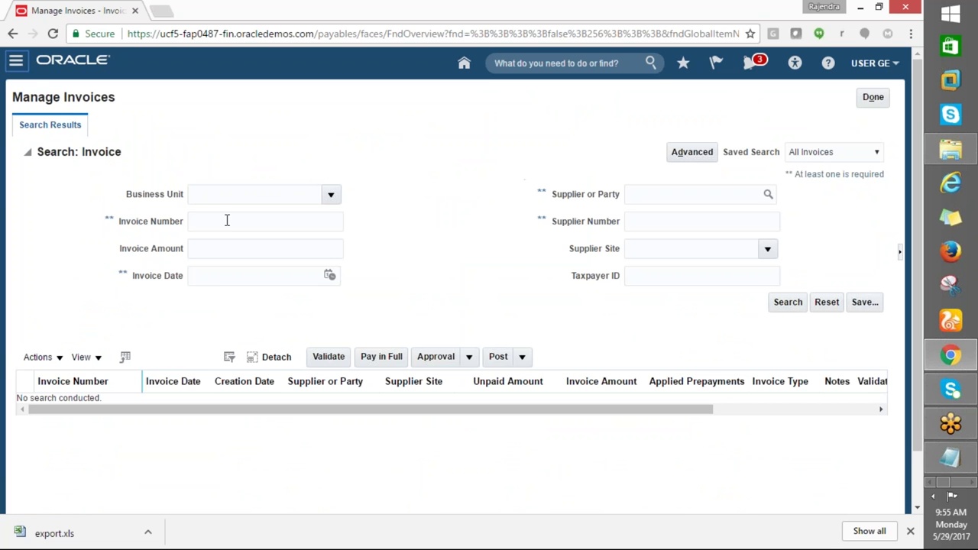
left_click(226, 221)
type("GE1234")
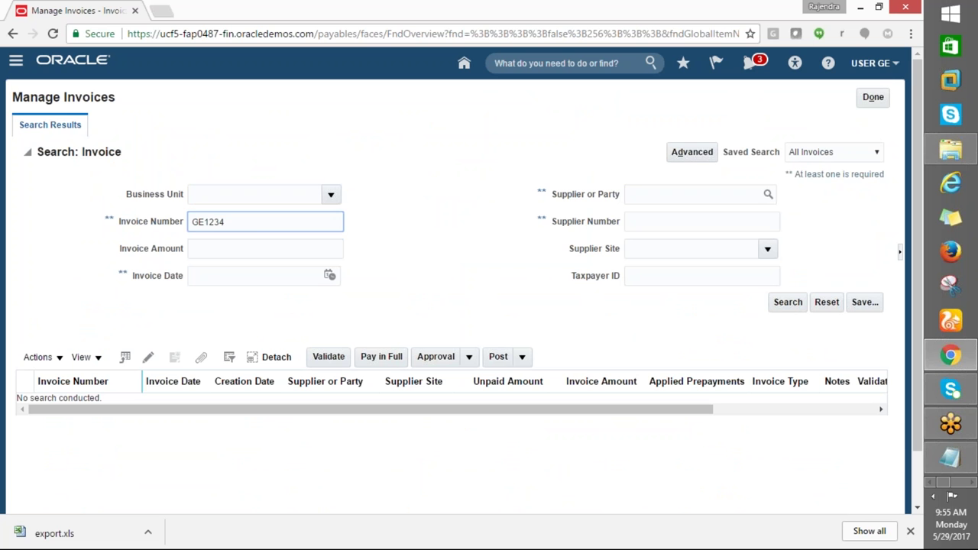
left_click(781, 306)
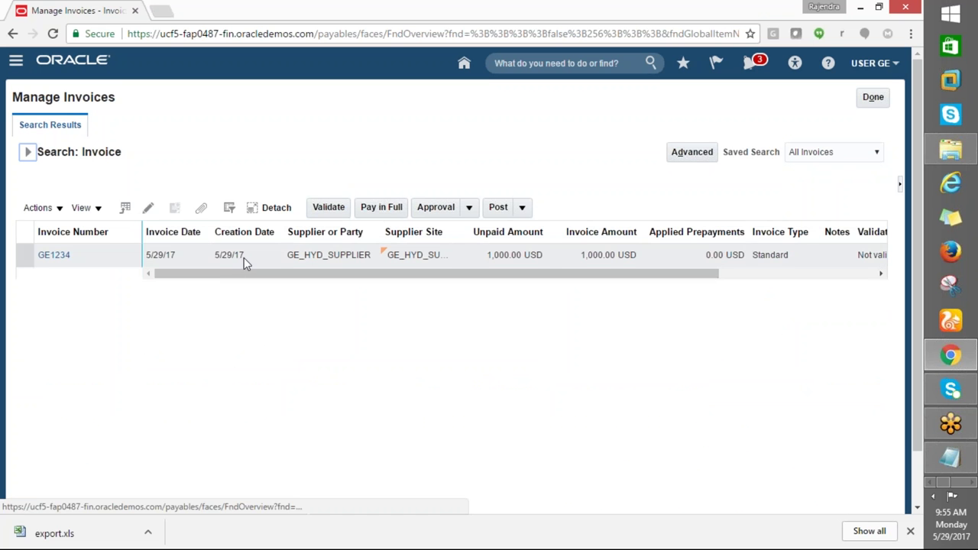
double_click(61, 256)
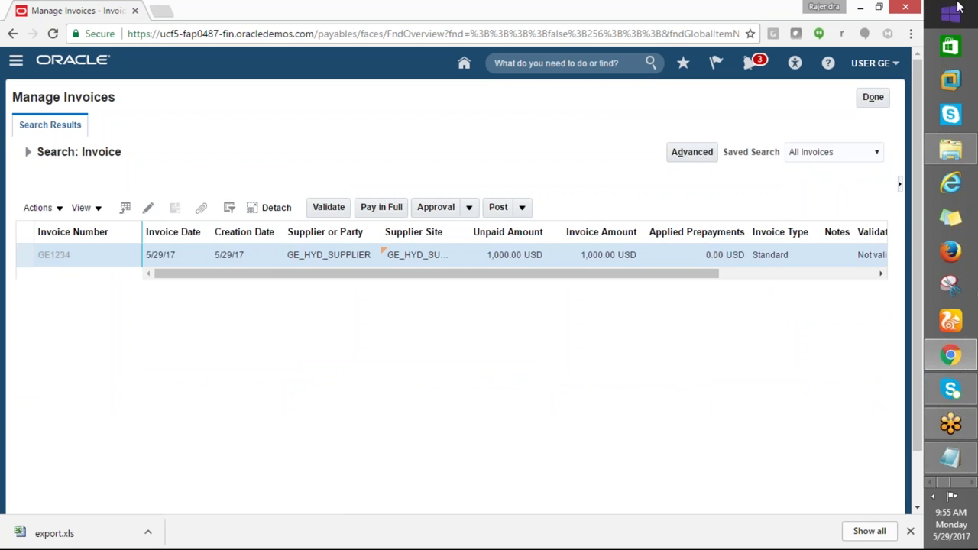
Review invoice GE1234's Lines tab, showing line 1 at 1,000.00 and zero holds
mouse_move(976, 4)
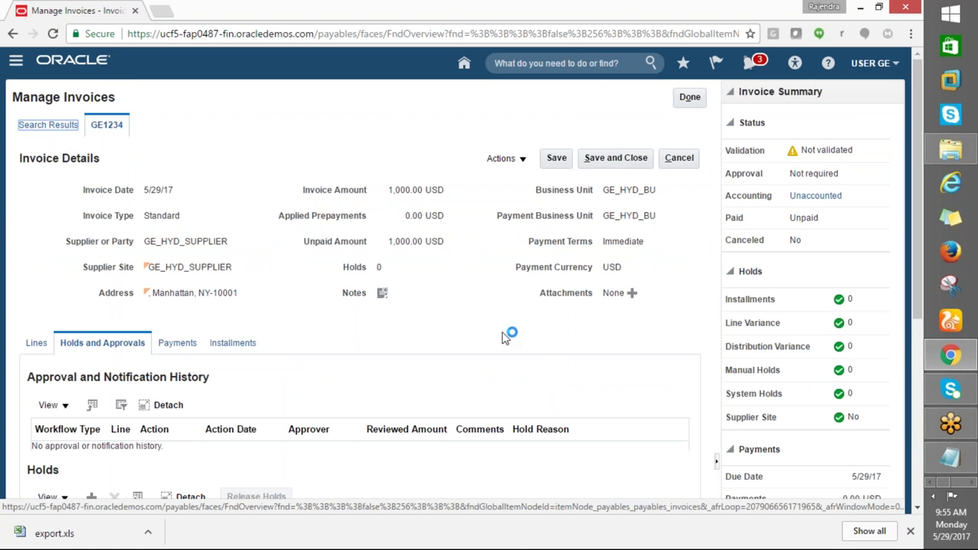
scroll(502, 335, "down", 4)
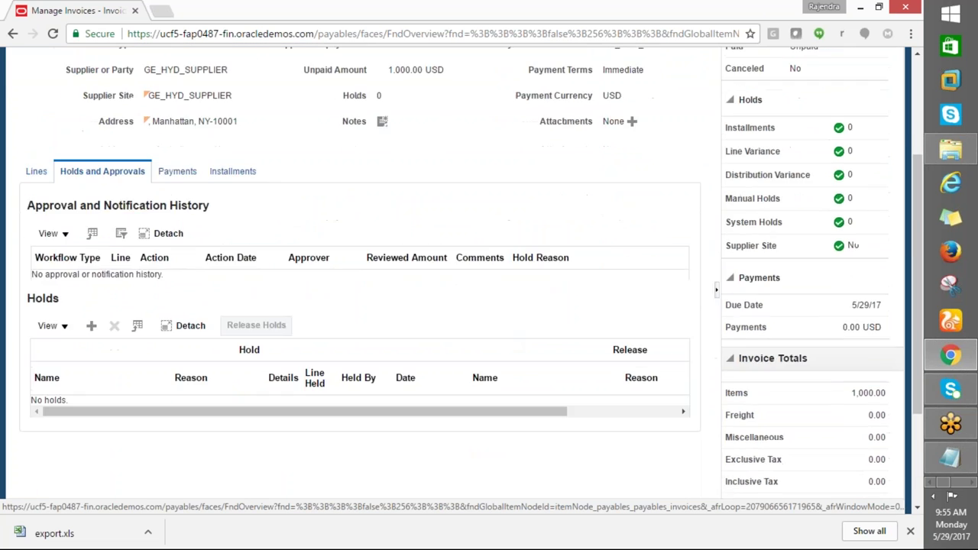
scroll(359, 290, "up", 2)
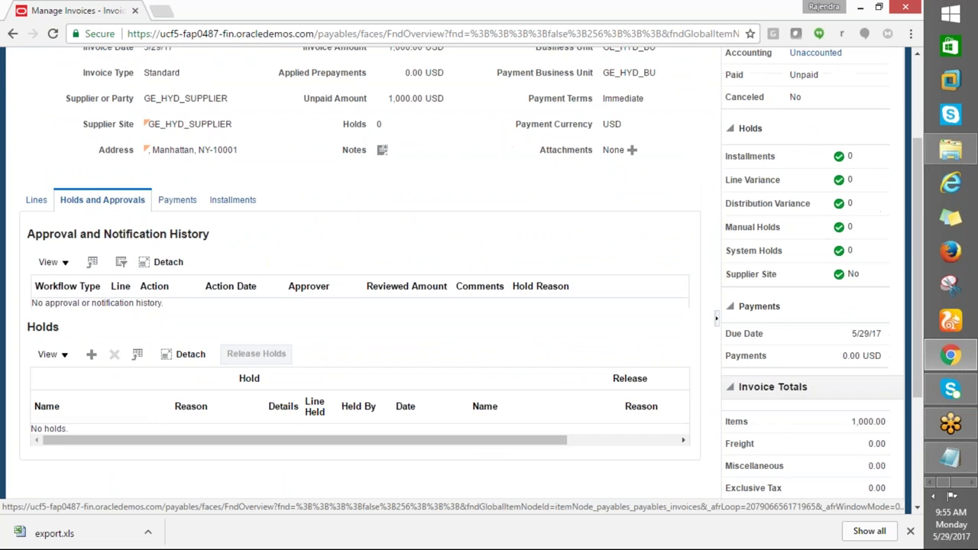
scroll(503, 343, "up", 2)
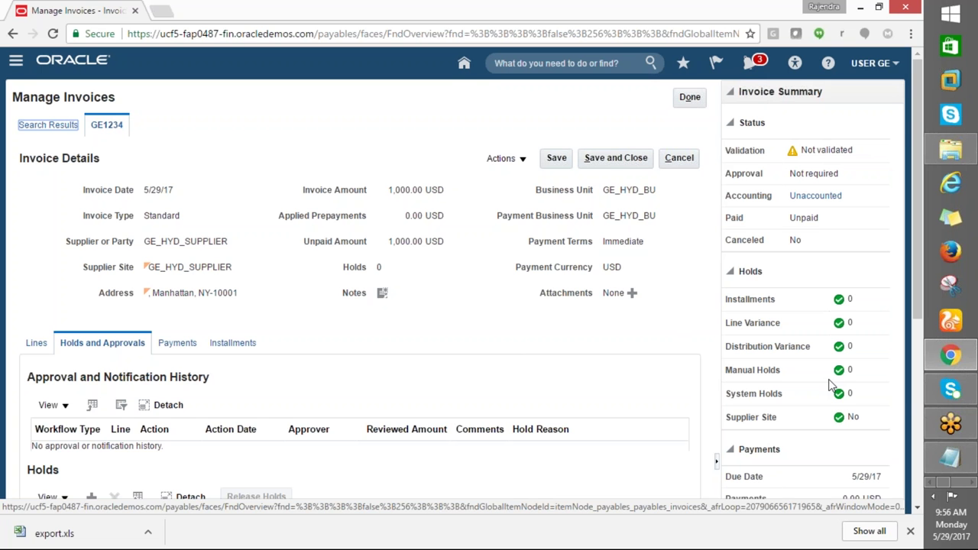
scroll(828, 379, "down", 2)
scroll(828, 380, "up", 2)
left_click(36, 342)
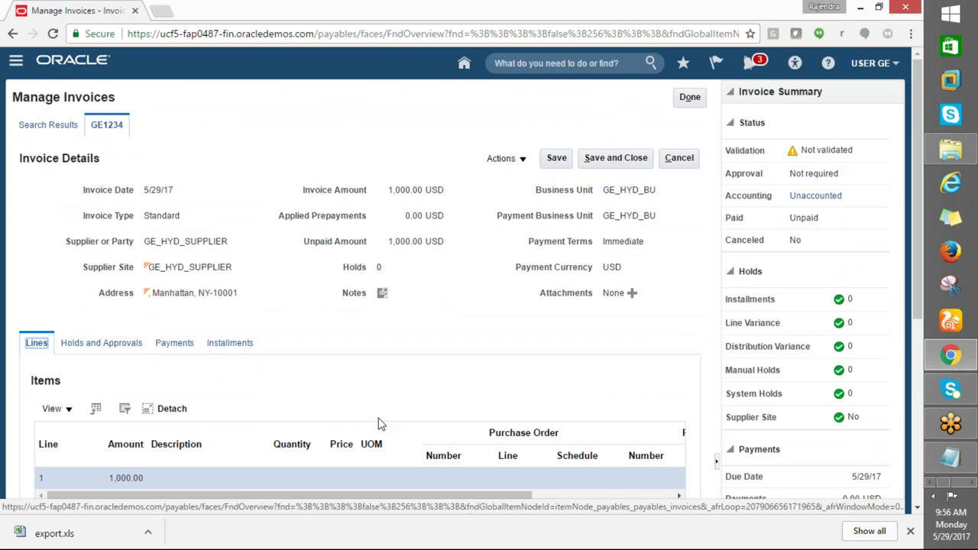
scroll(403, 404, "down", 1)
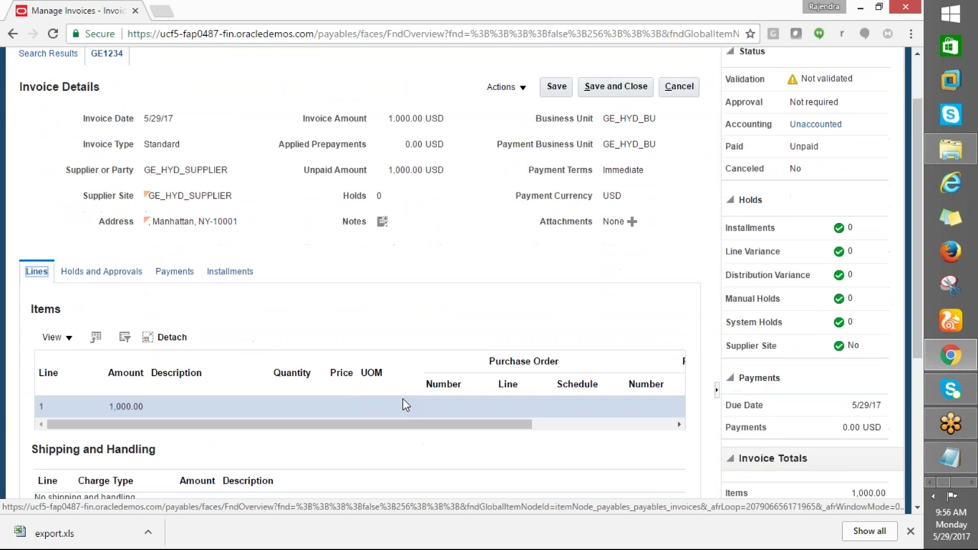
scroll(403, 398, "down", 3)
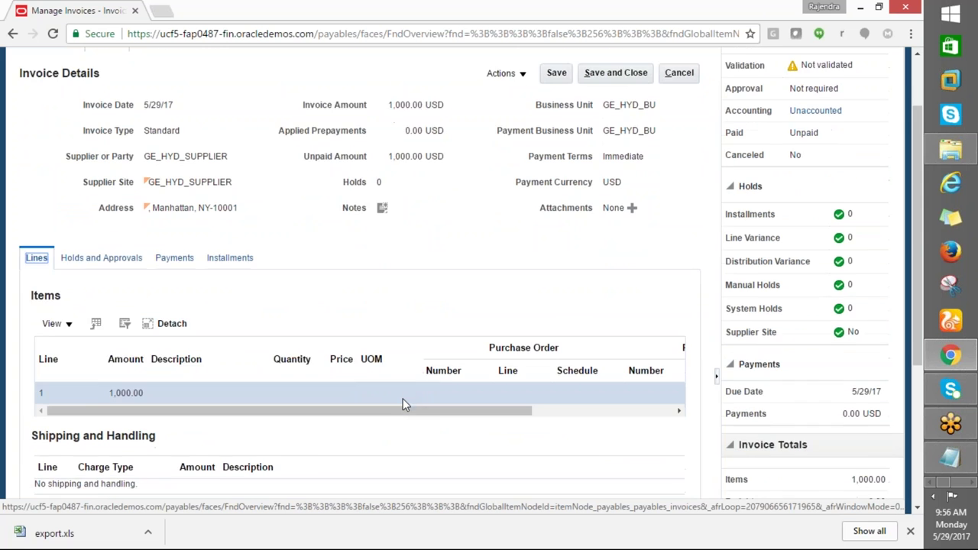
scroll(403, 402, "up", 4)
scroll(403, 403, "up", 1)
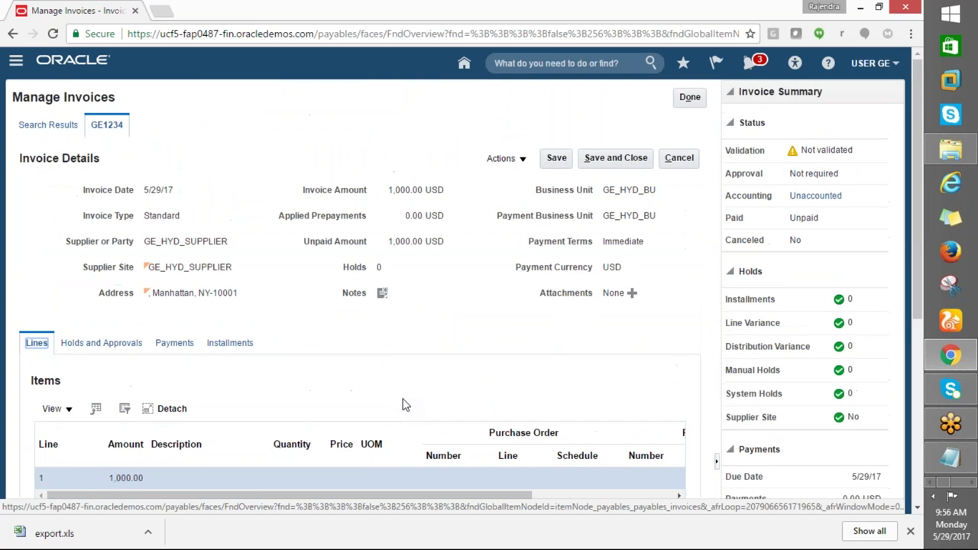
Validate invoice GE1234 from Actions and check the resulting Distribution variance hold
left_click(525, 161)
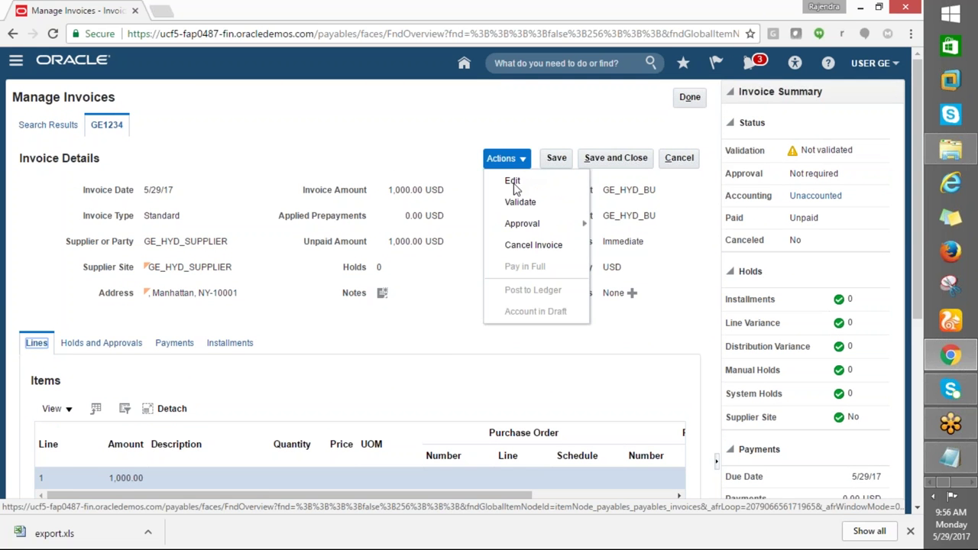
left_click(436, 341)
scroll(412, 410, "down", 3)
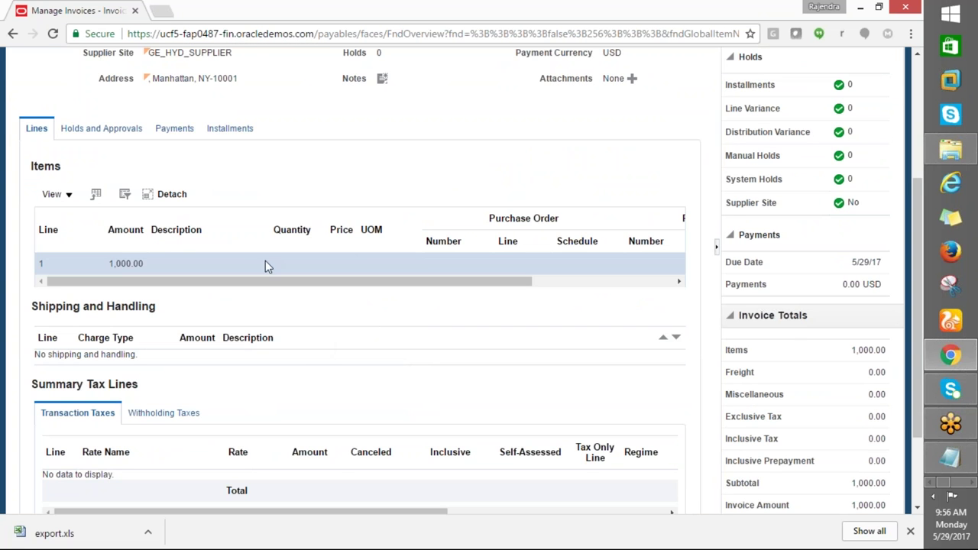
scroll(265, 263, "up", 3)
left_click(524, 160)
left_click(519, 202)
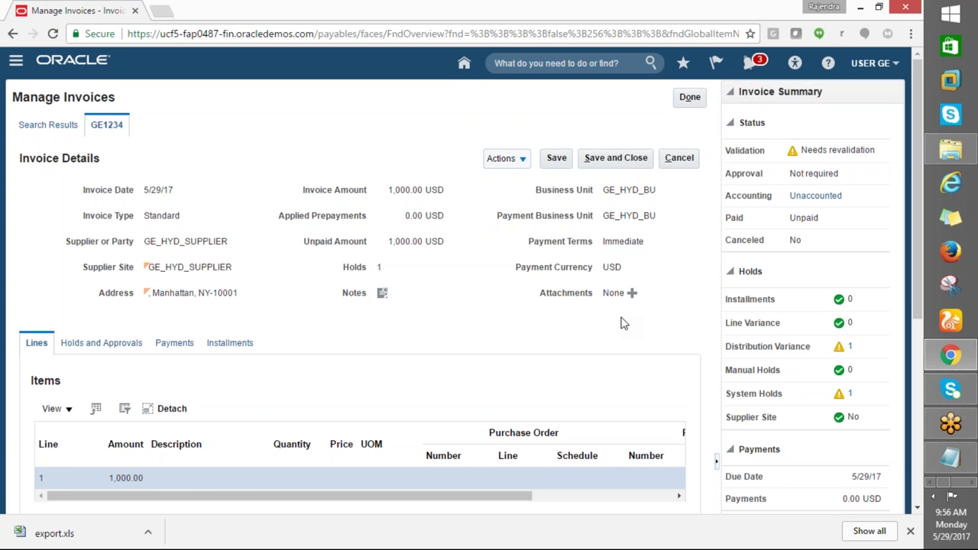
scroll(622, 323, "down", 3)
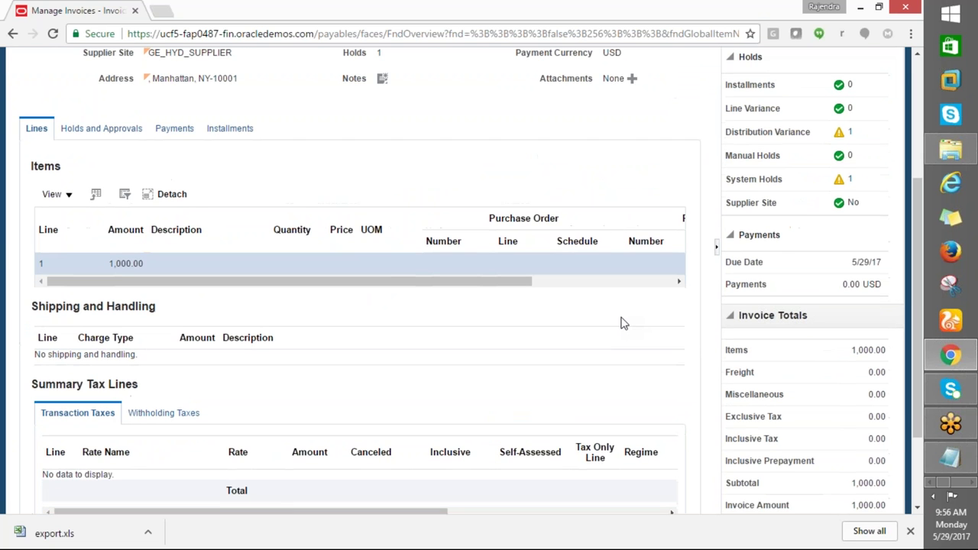
scroll(623, 323, "down", 2)
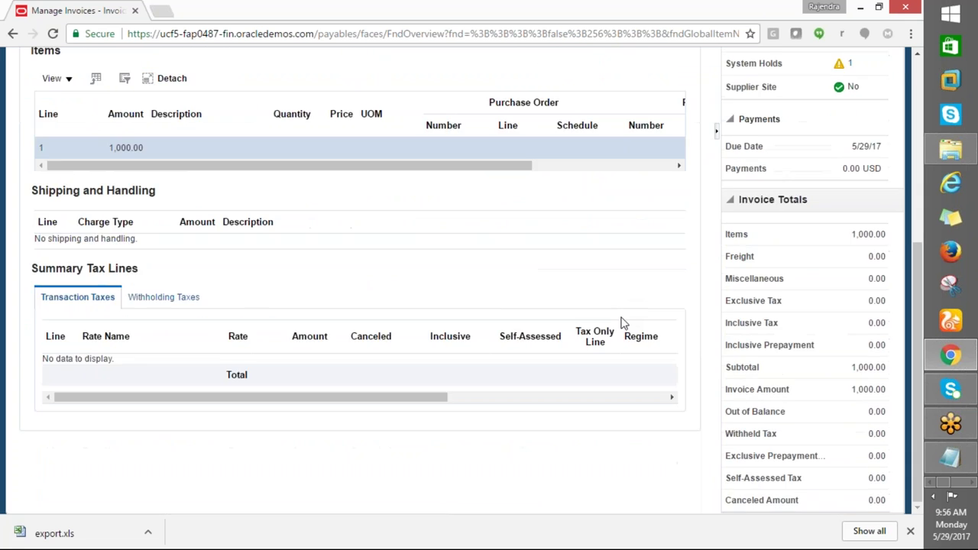
scroll(622, 320, "up", 3)
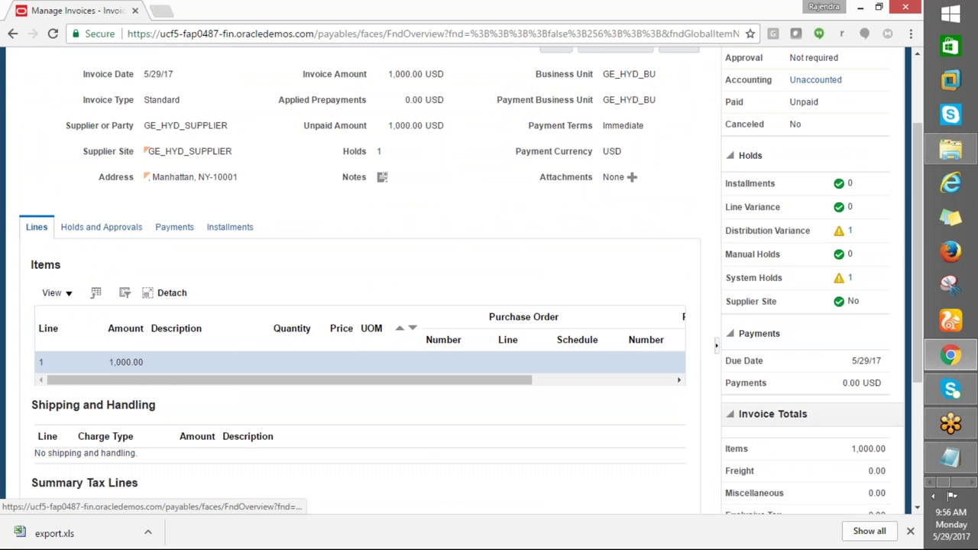
left_click(101, 227)
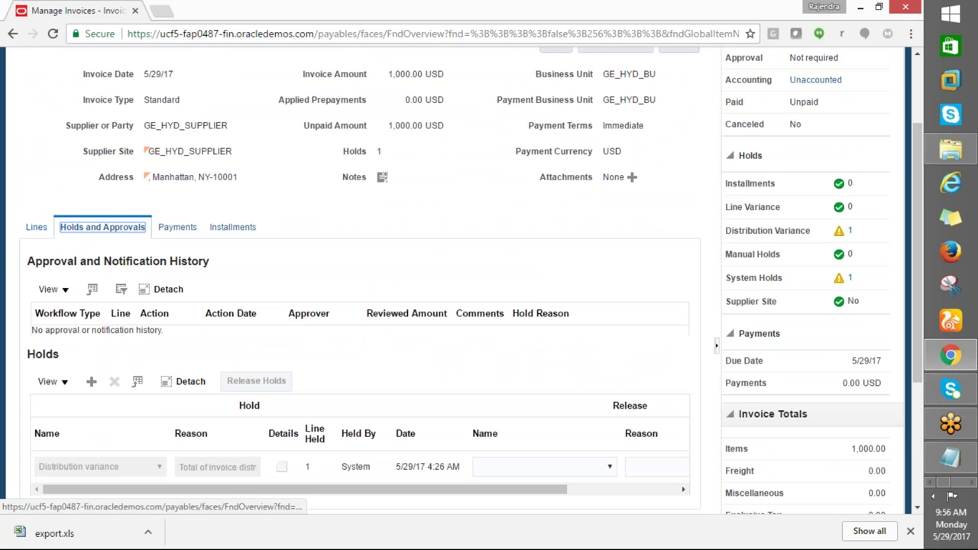
scroll(429, 313, "down", 2)
scroll(429, 313, "up", 2)
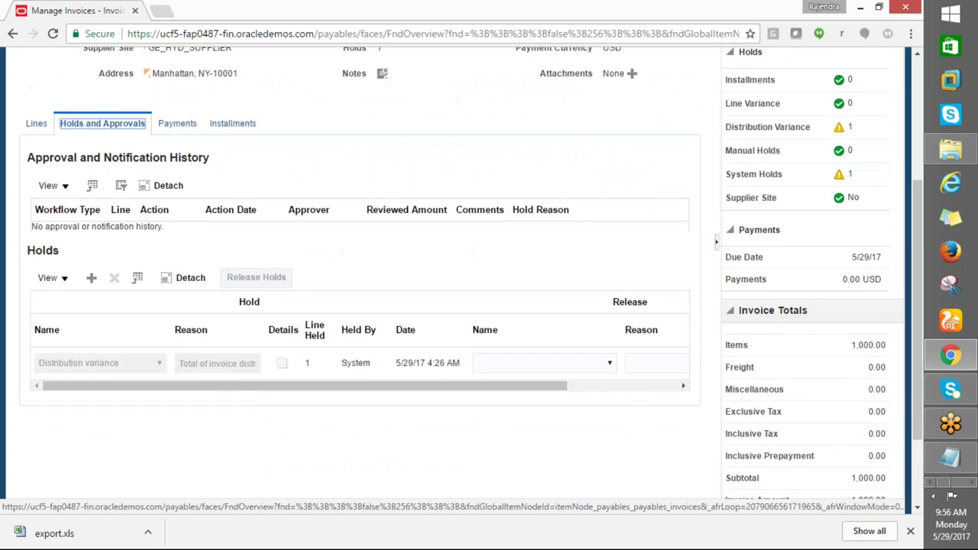
scroll(375, 324, "up", 2)
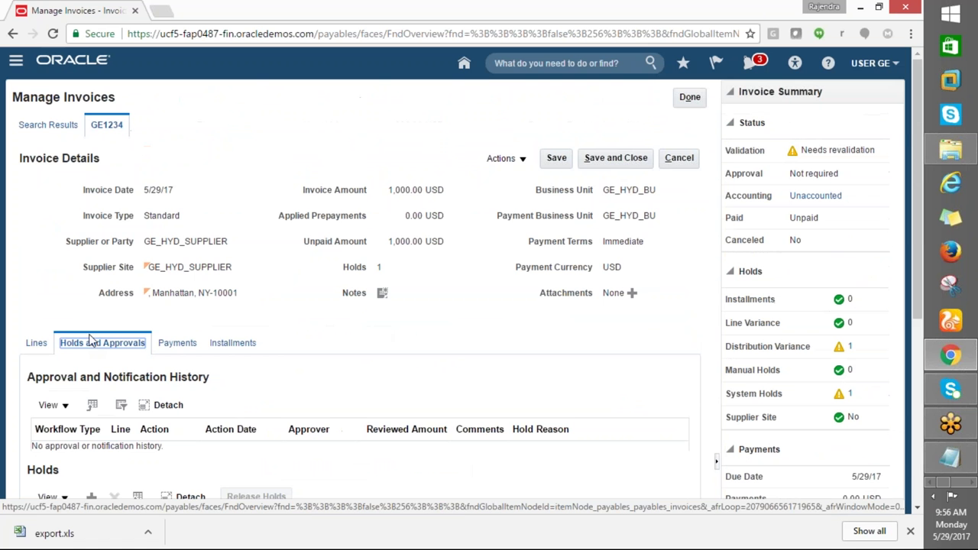
left_click(36, 343)
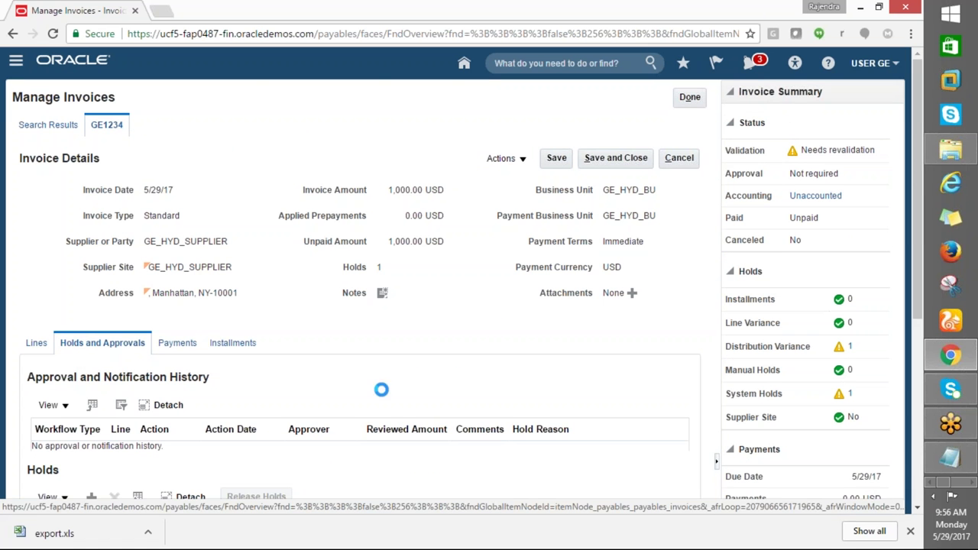
scroll(359, 305, "down", 2)
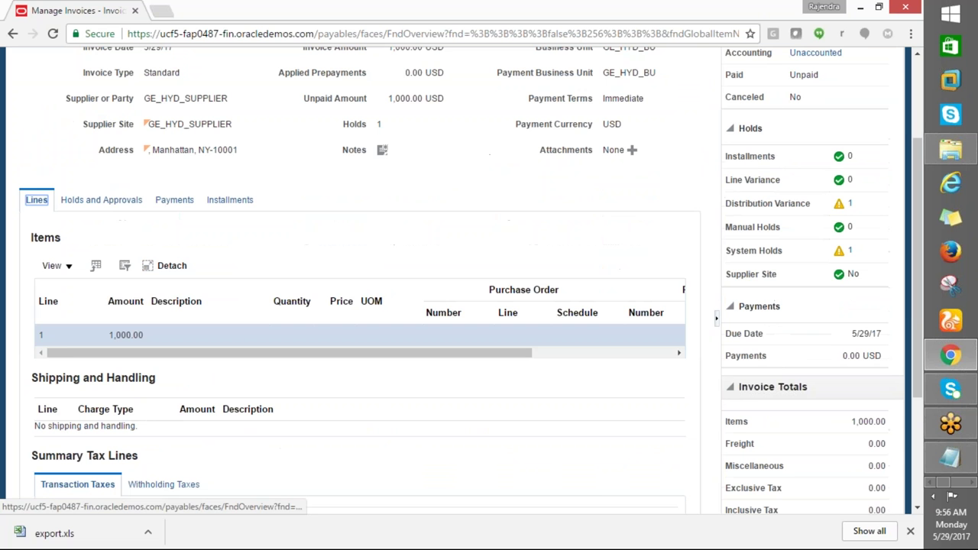
left_click_drag(432, 356, 383, 361)
scroll(263, 426, "down", 2)
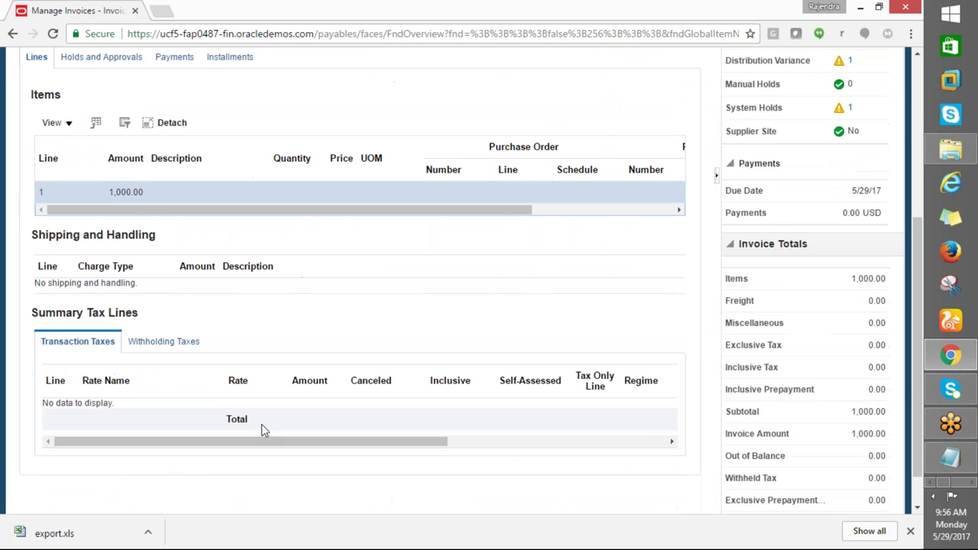
left_click(120, 191)
scroll(153, 214, "up", 3)
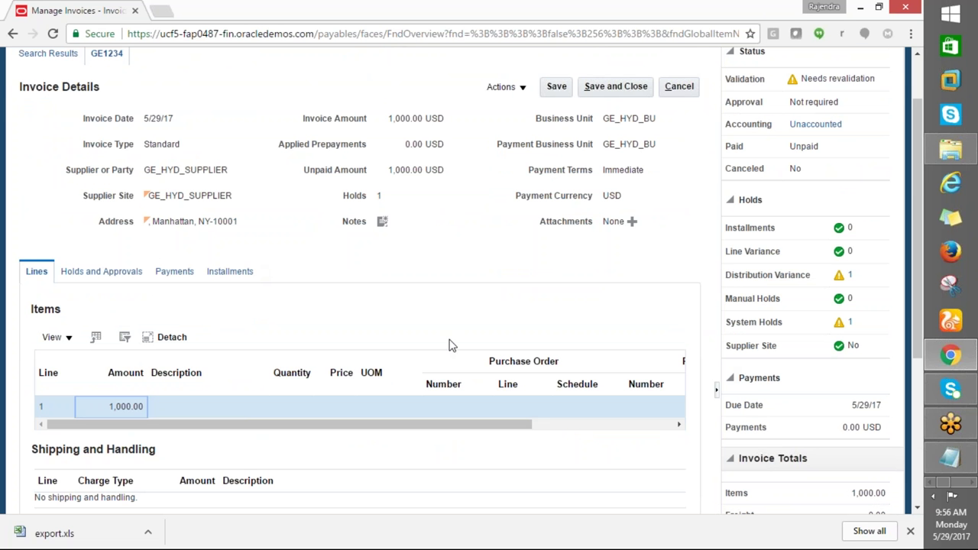
left_click(847, 280)
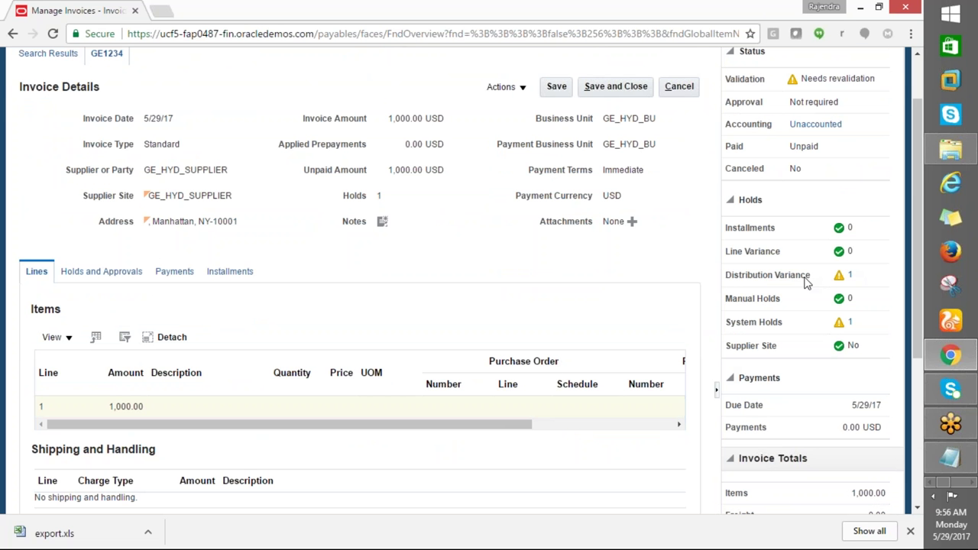
scroll(582, 388, "down", 2)
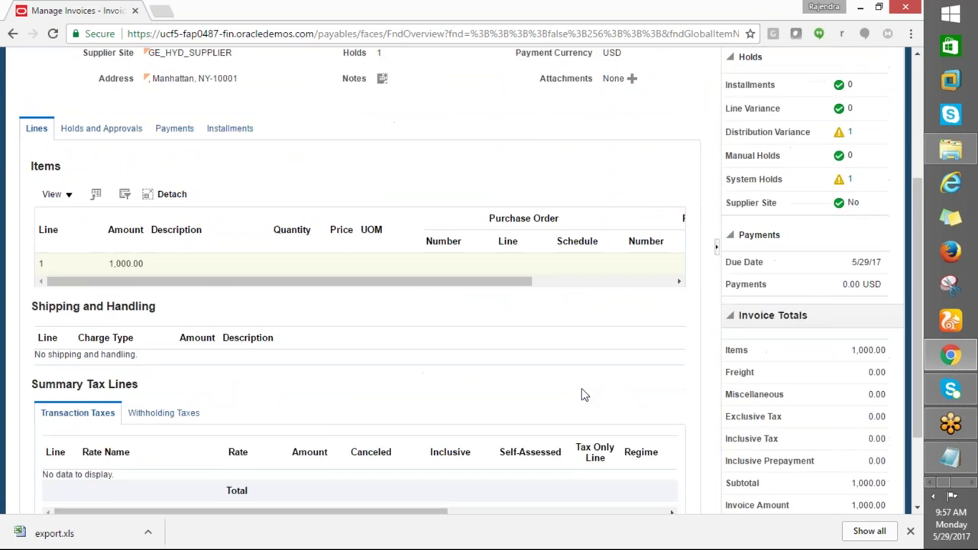
scroll(581, 388, "up", 3)
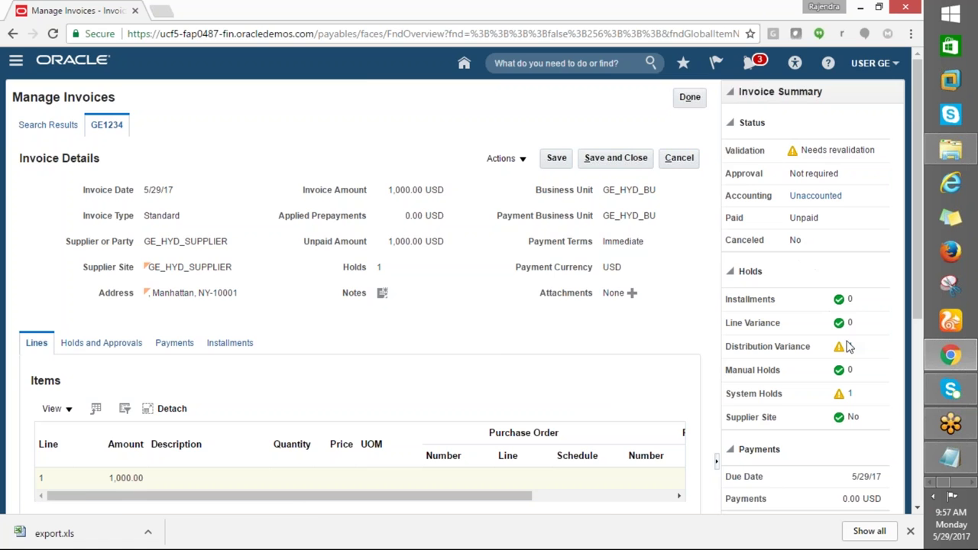
scroll(846, 355, "down", 2)
scroll(846, 355, "down", 4)
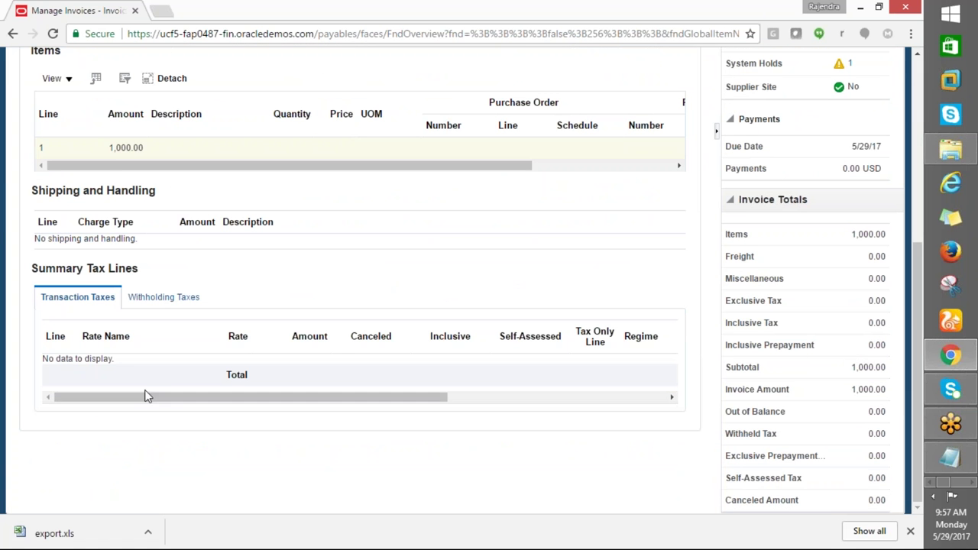
left_click_drag(153, 406, 33, 421)
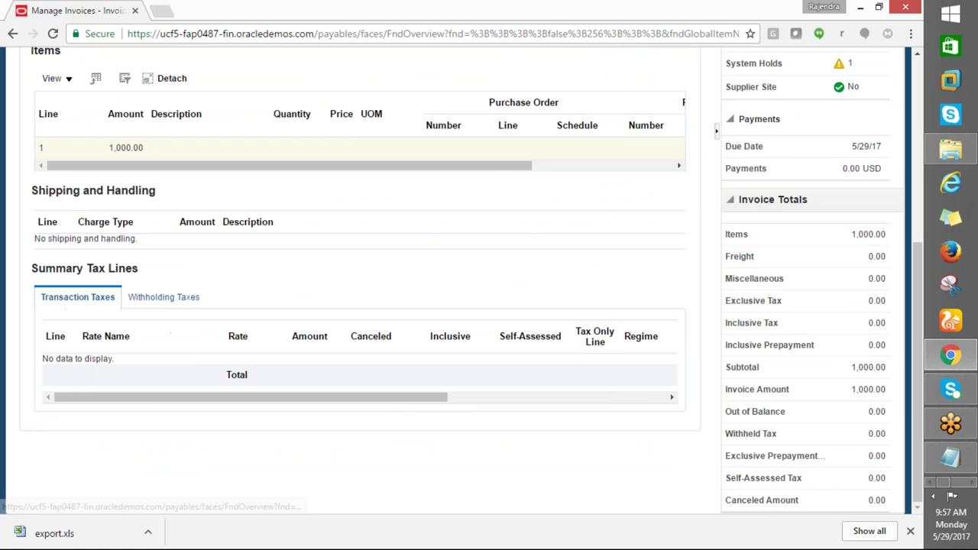
left_click_drag(140, 242, 42, 241)
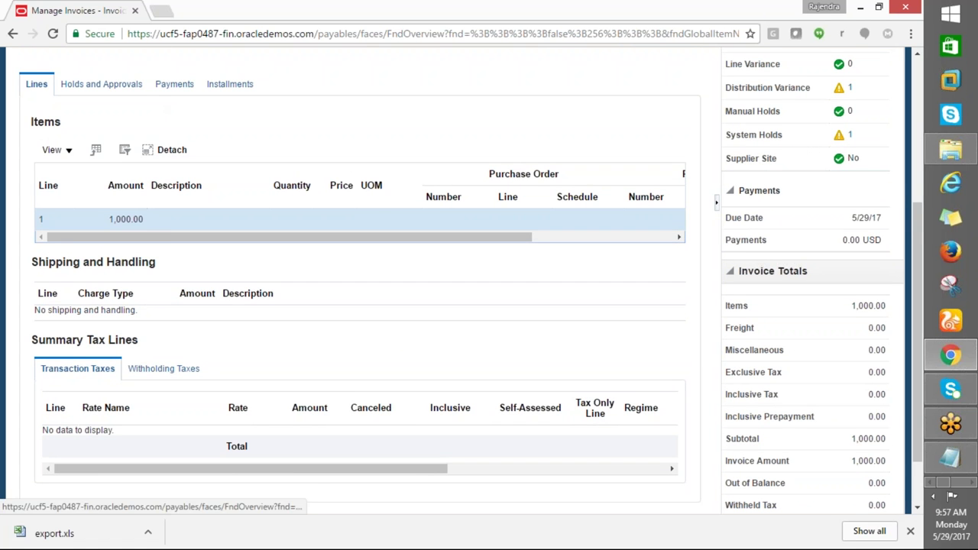
scroll(164, 229, "up", 1)
Open and close the View and Actions menus without choosing anything
left_click(54, 221)
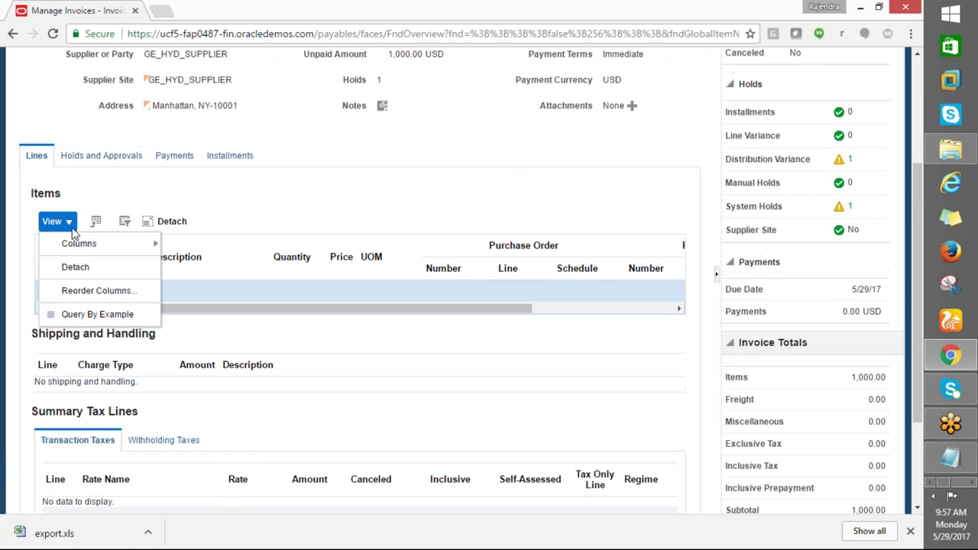
left_click(266, 208)
scroll(271, 267, "up", 3)
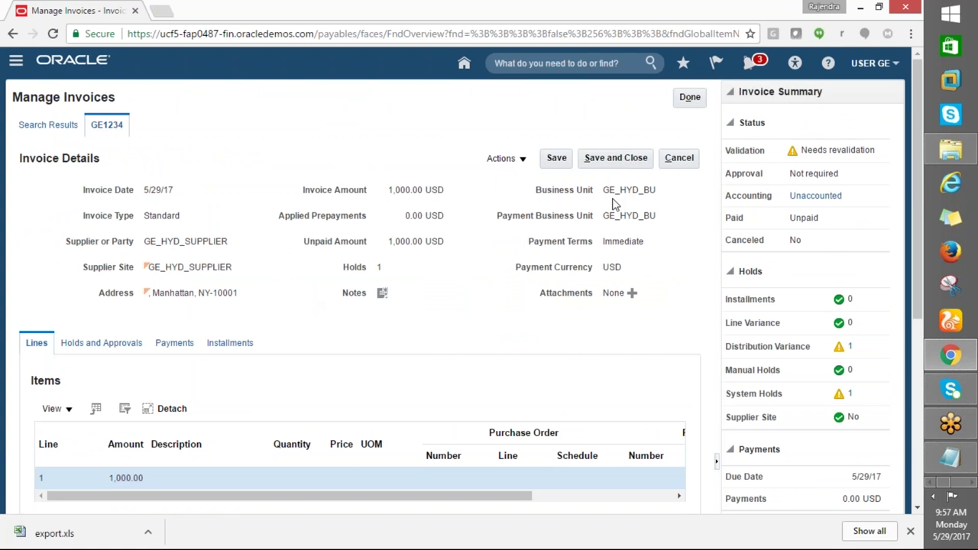
left_click(523, 159)
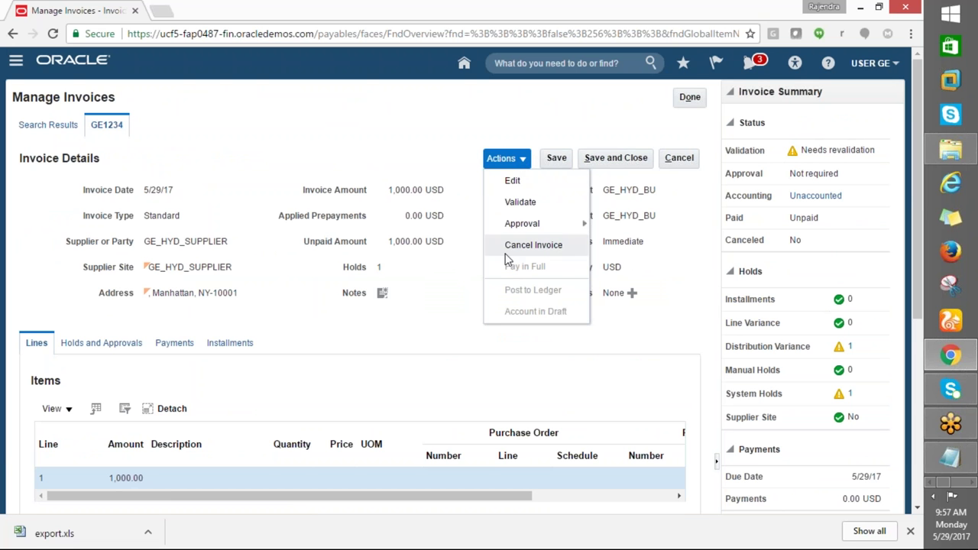
left_click(486, 311)
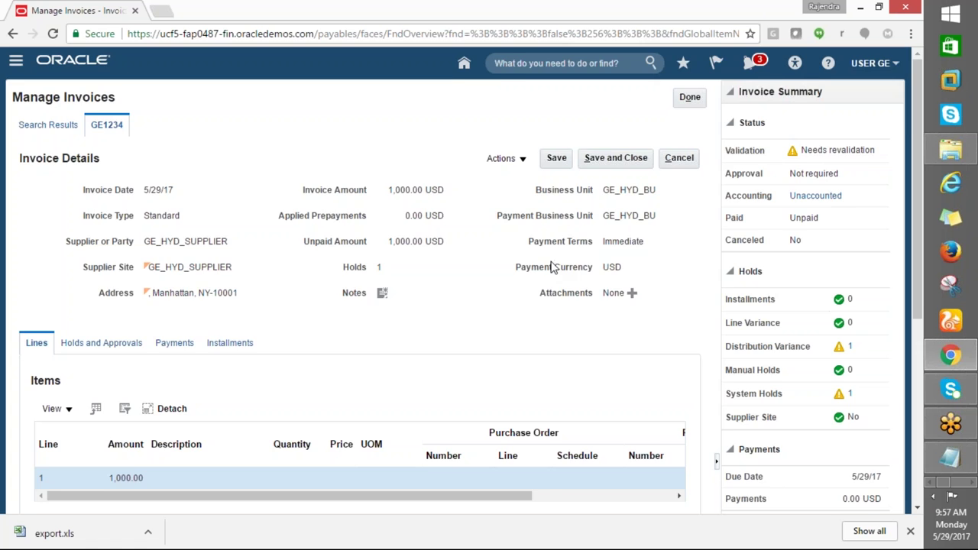
Scroll the Holds table to show the system Distribution variance hold on line 1, dated 5/29/17
scroll(175, 233, "down", 3)
scroll(484, 383, "down", 3)
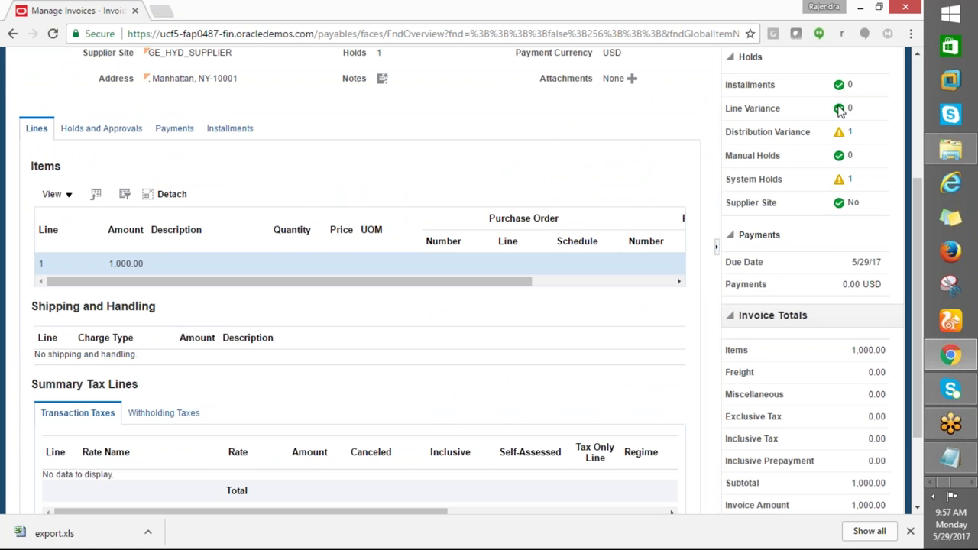
left_click_drag(838, 135, 744, 153)
scroll(680, 392, "down", 1)
scroll(679, 392, "down", 1)
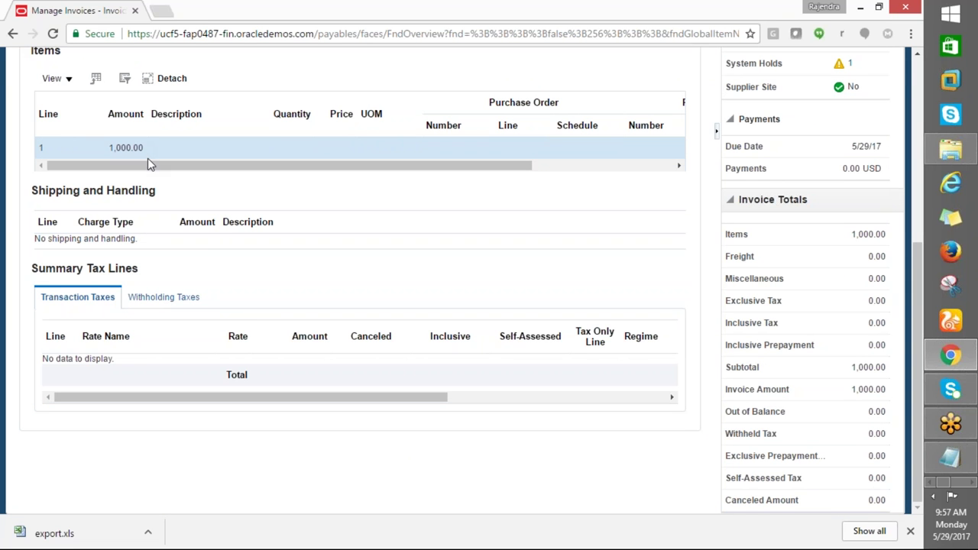
left_click_drag(216, 175, 59, 175)
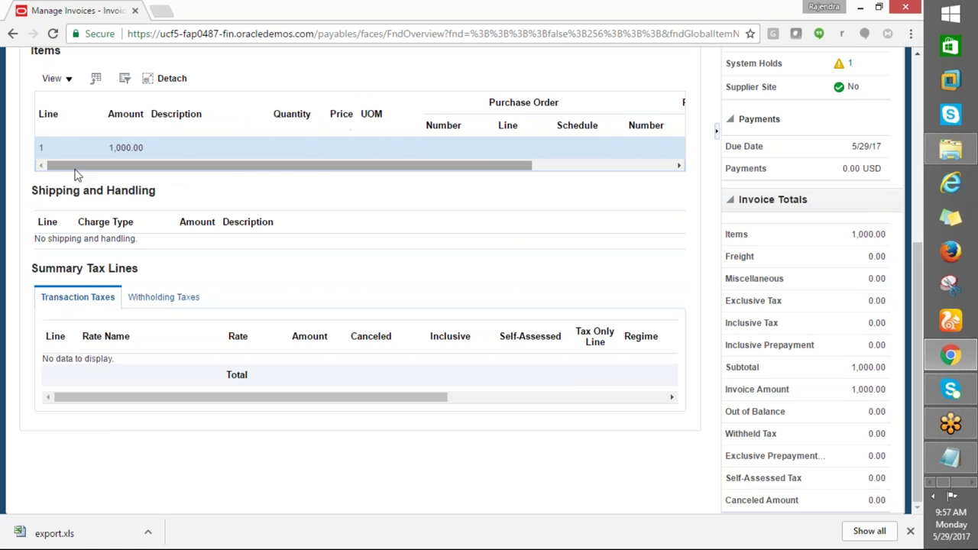
scroll(77, 175, "up", 2)
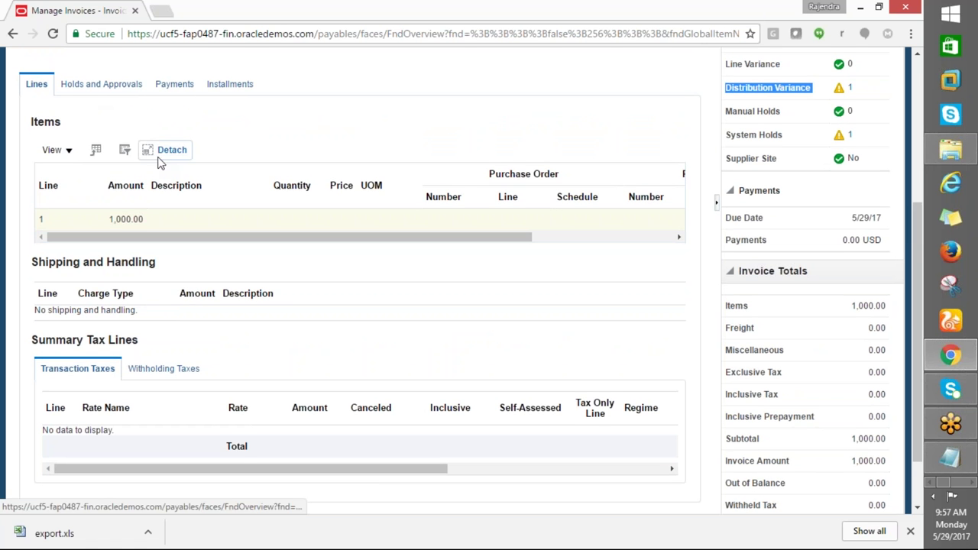
scroll(161, 166, "up", 2)
scroll(390, 289, "down", 3)
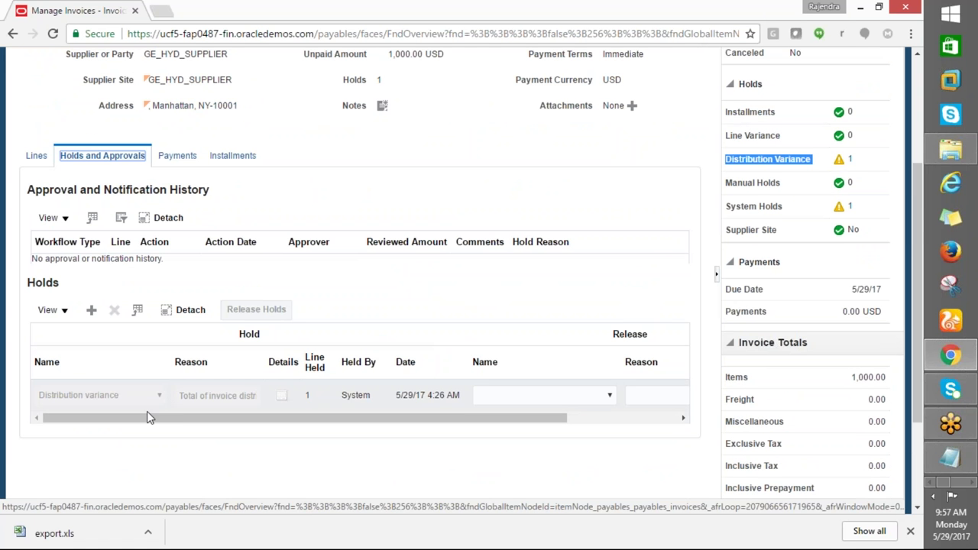
left_click_drag(247, 417, 382, 441)
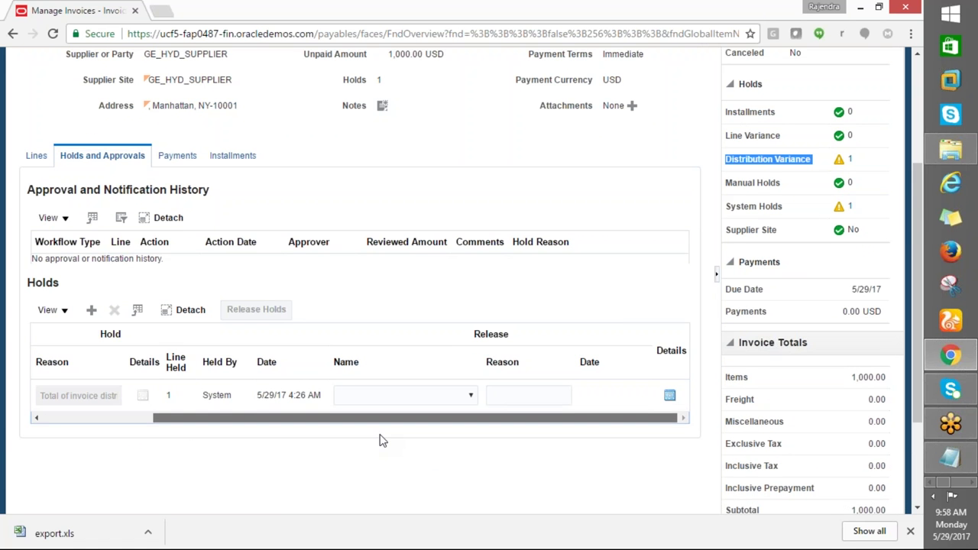
left_click_drag(364, 445, 214, 432)
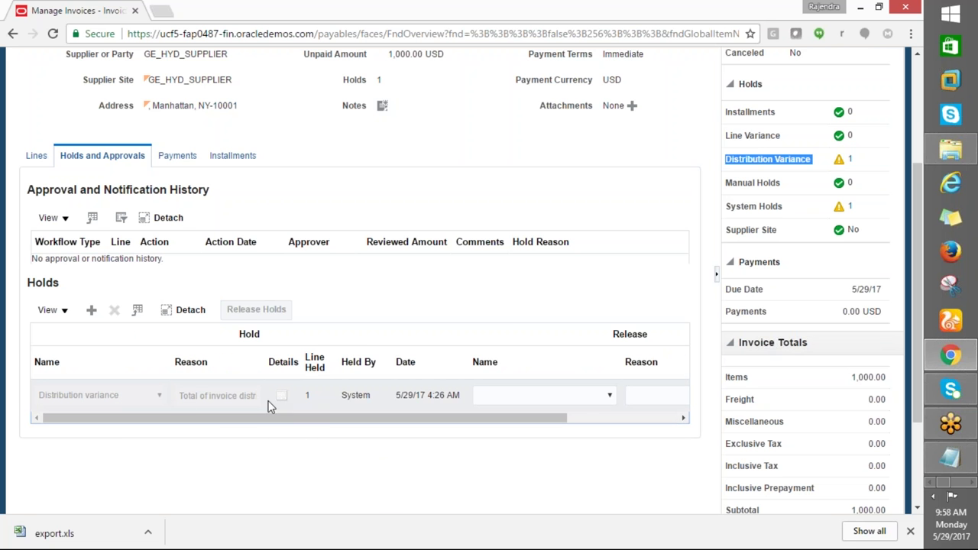
Set the Distribution variance hold's release name to Validated and dismiss the cannot-release error
left_click(157, 398)
left_click_drag(368, 419, 517, 427)
left_click(533, 403)
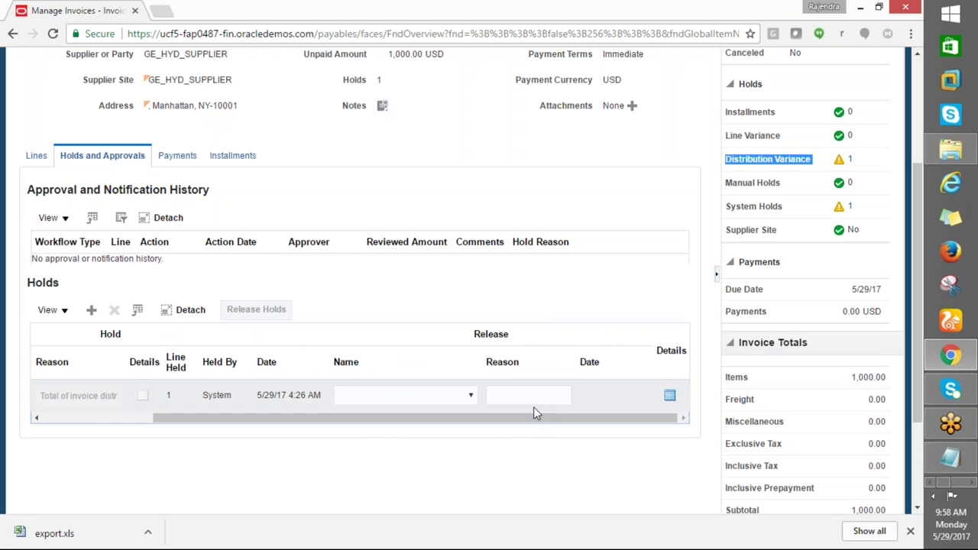
left_click(483, 334)
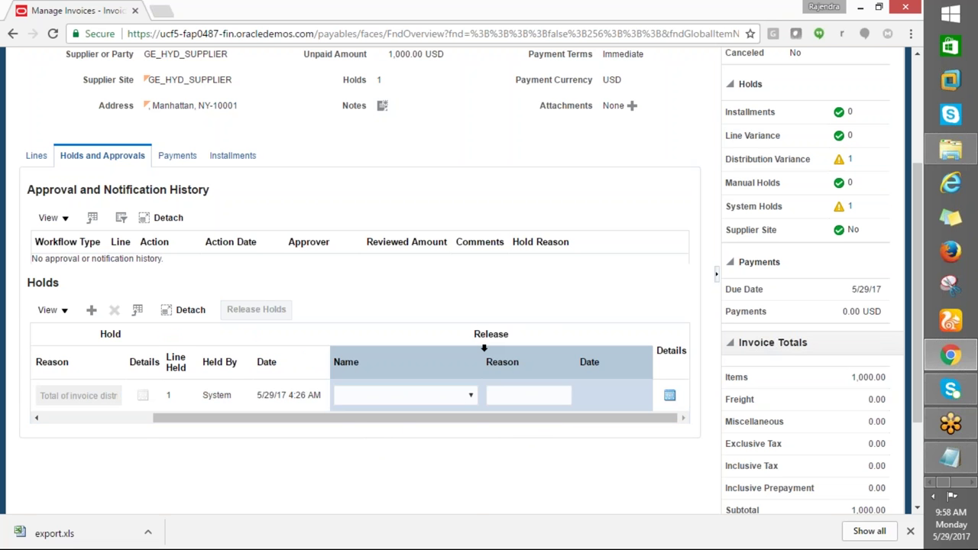
left_click(469, 396)
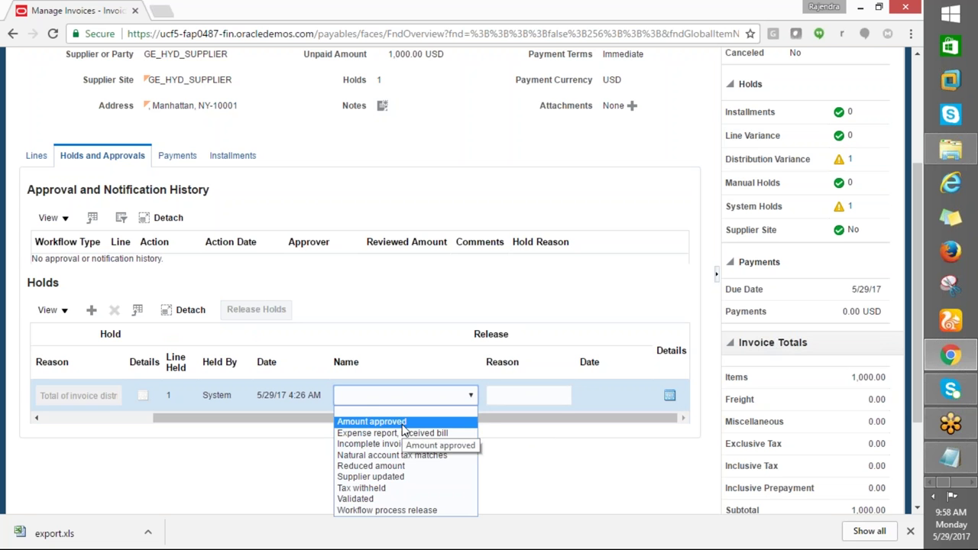
left_click(359, 498)
left_click(500, 398)
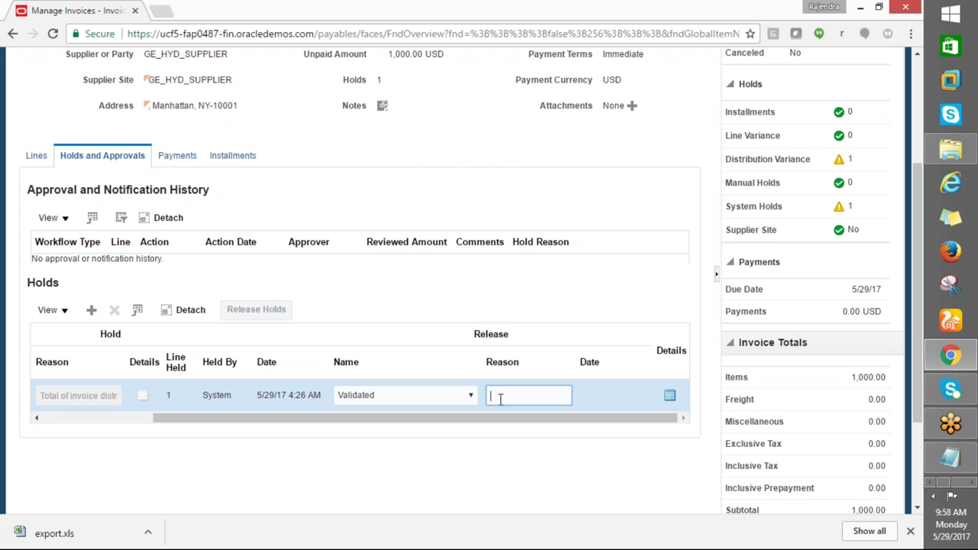
left_click(469, 396)
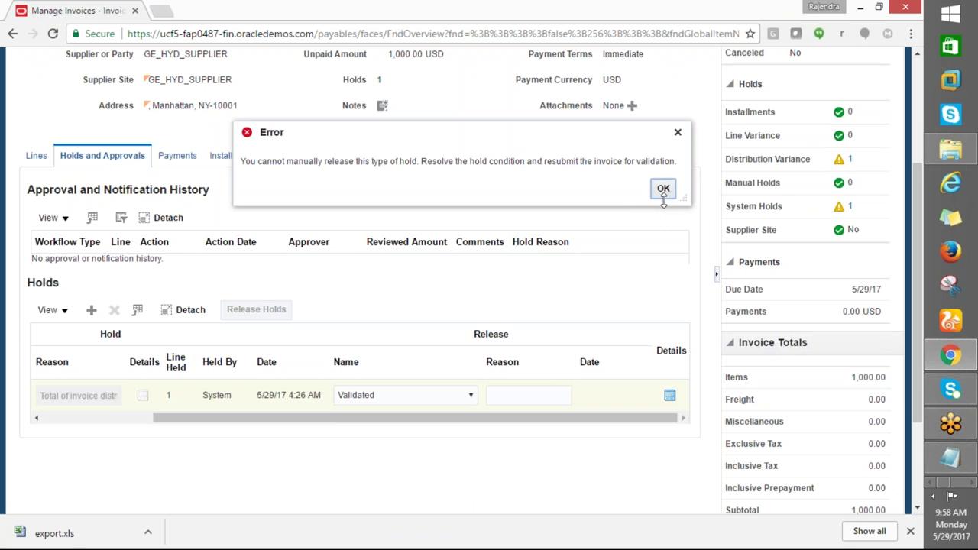
left_click(663, 188)
Recheck the release name list keeping Validated, then cancel out of the hold details
scroll(312, 400, "down", 3)
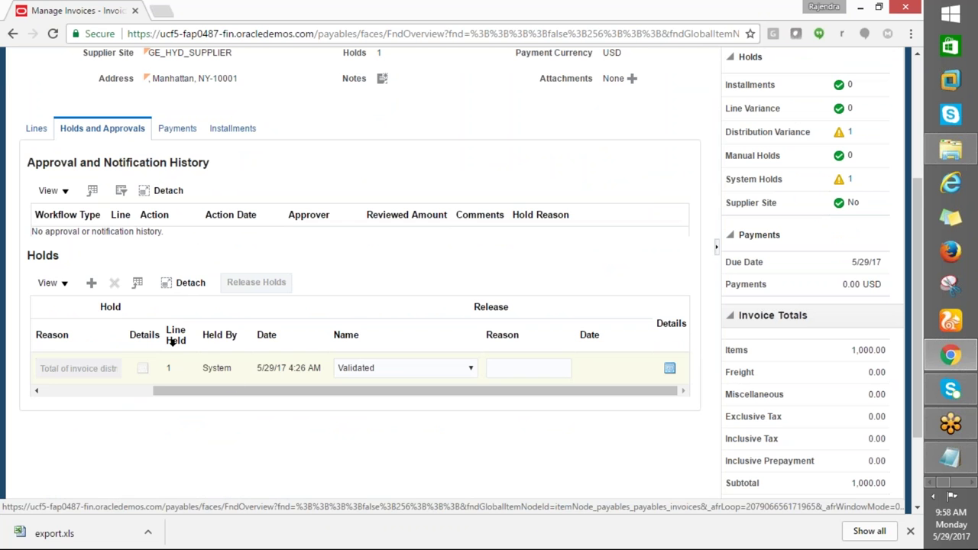
left_click_drag(255, 395, 236, 396)
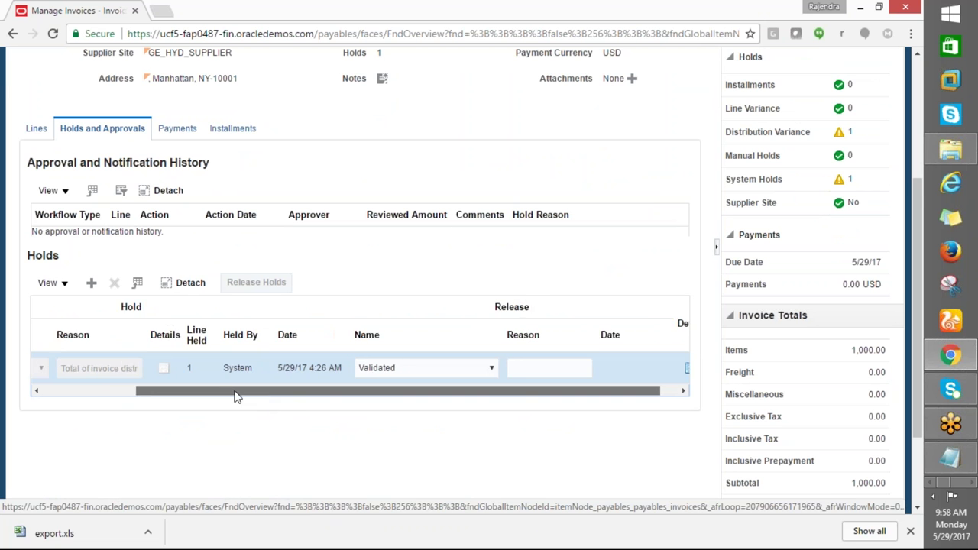
left_click(501, 367)
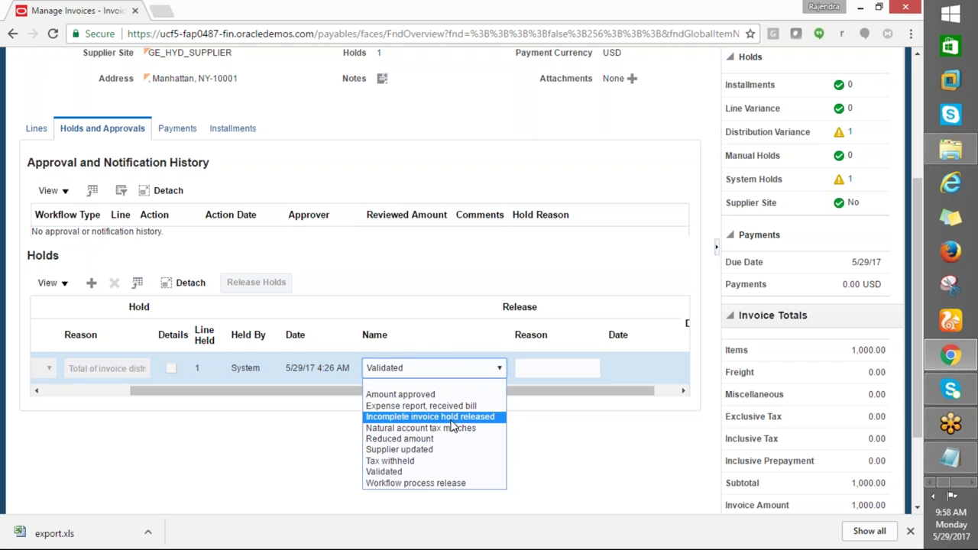
key("Up")
key("Up")
key("Up")
key("Up")
key("Up")
key("Up")
key("Up")
key("Up")
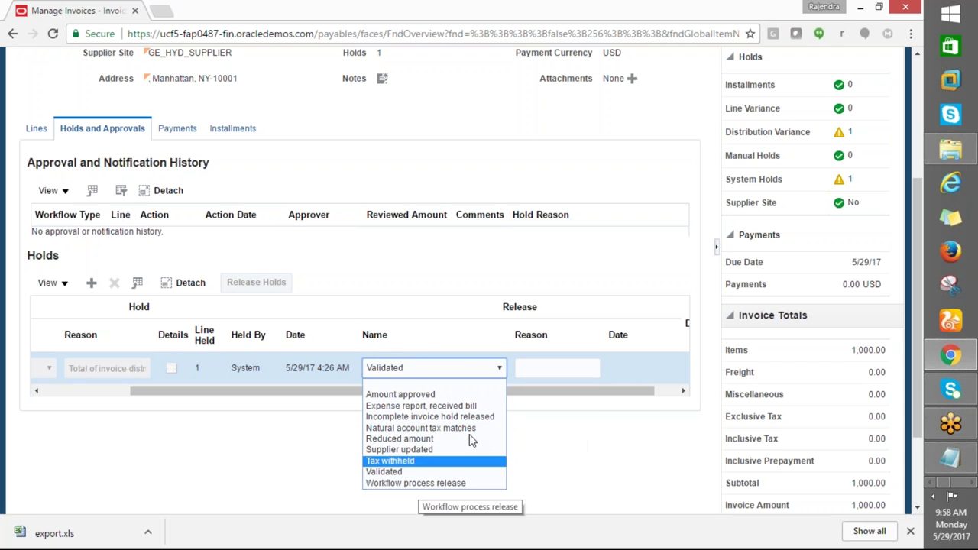
key("Escape")
left_click_drag(550, 395, 669, 409)
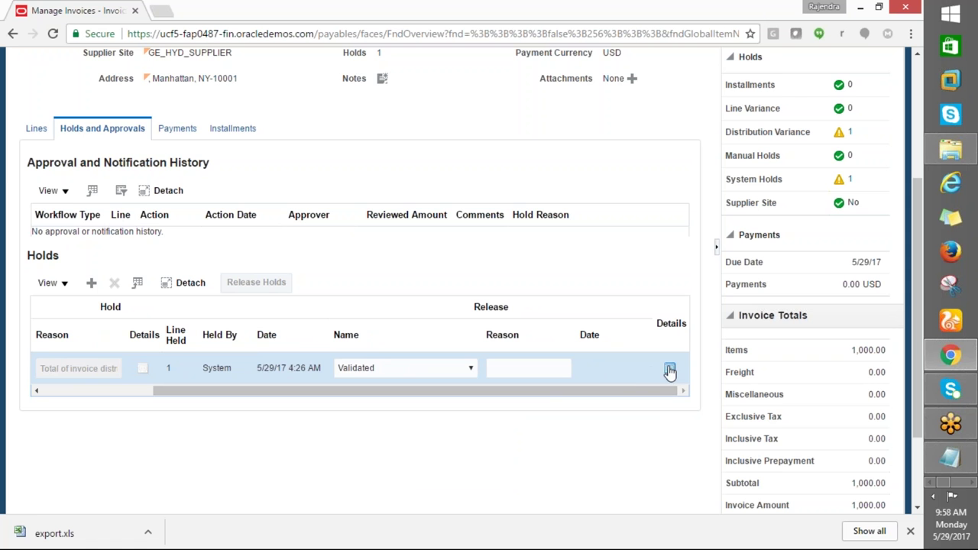
left_click(669, 370)
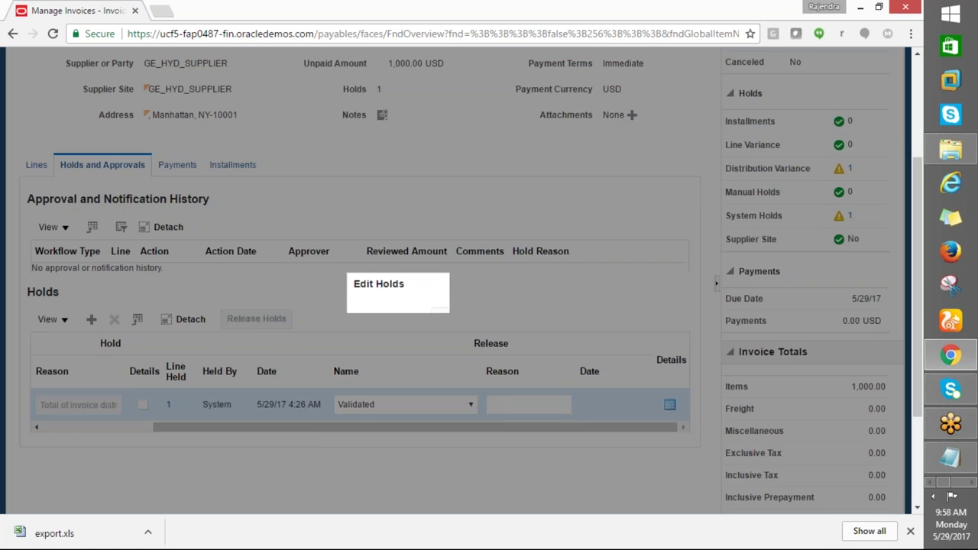
left_click(548, 308)
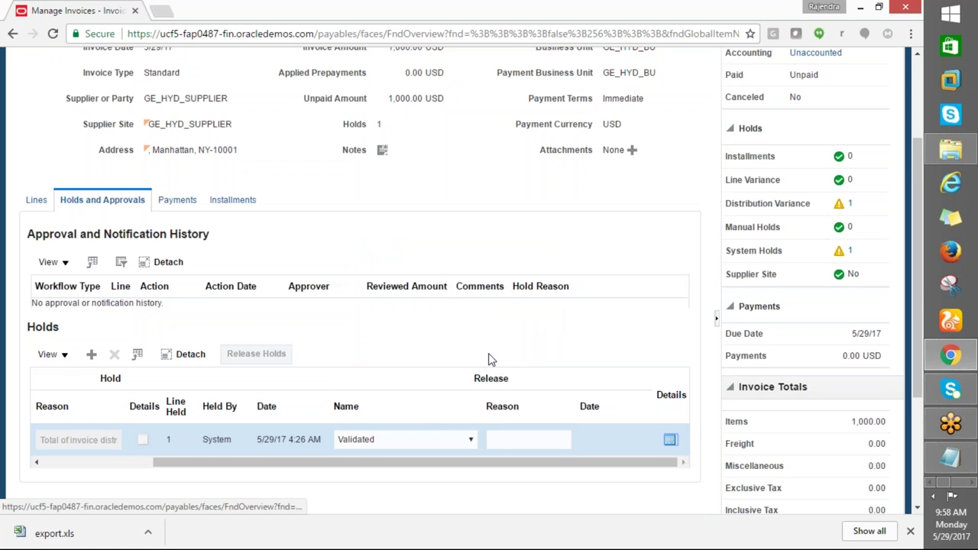
scroll(436, 421, "down", 1)
left_click_drag(247, 281, 111, 369)
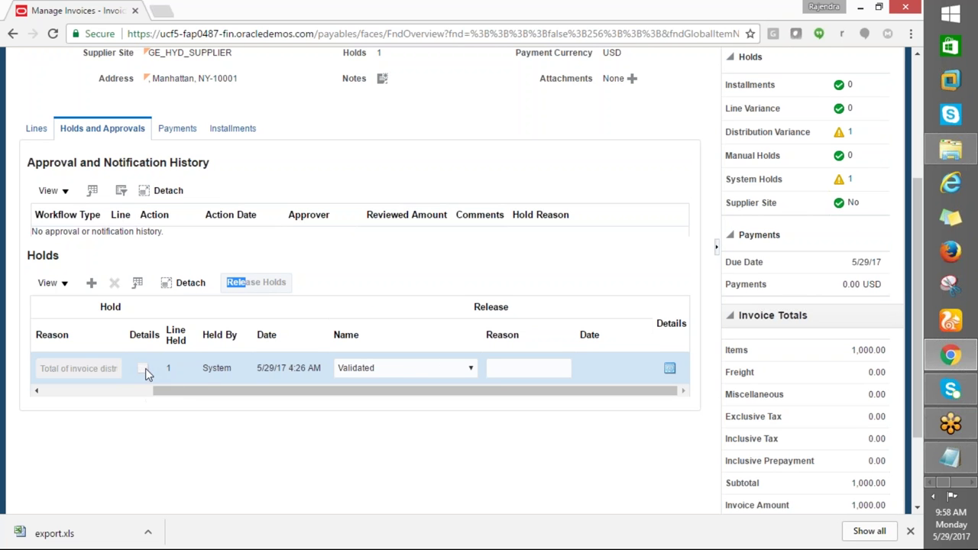
Enter release reason FGGGF, attempt Release Holds, and dismiss the resulting errors
left_click(502, 372)
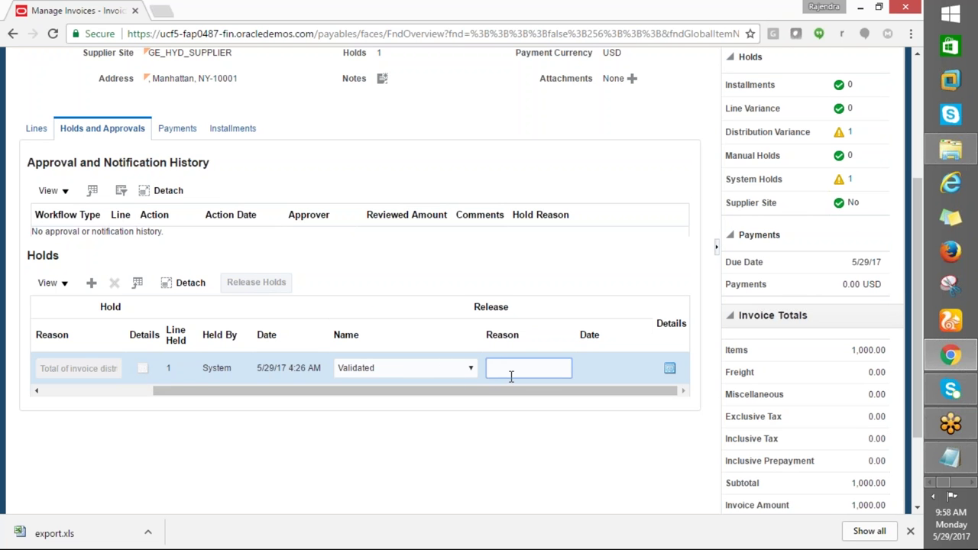
type("FGGGF")
left_click(523, 354)
left_click(489, 313)
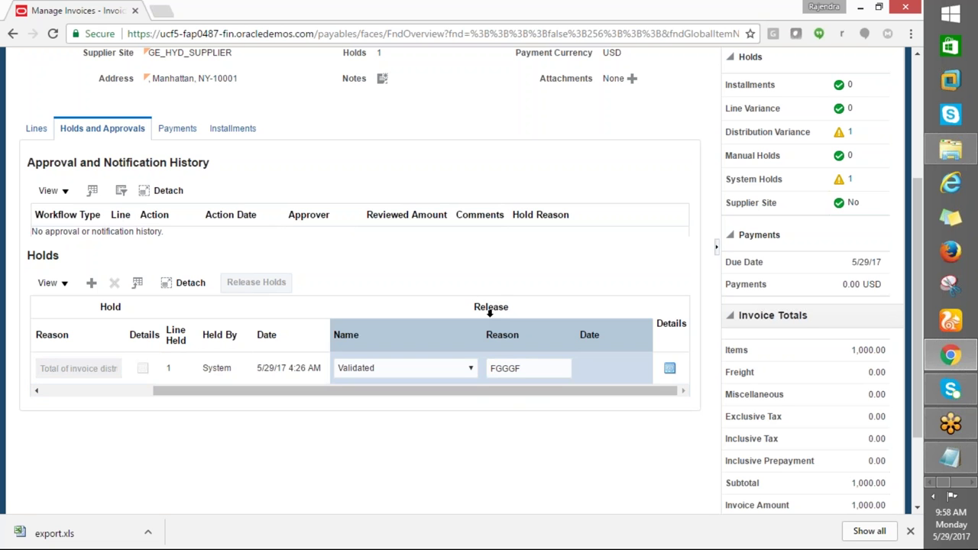
left_click(275, 288)
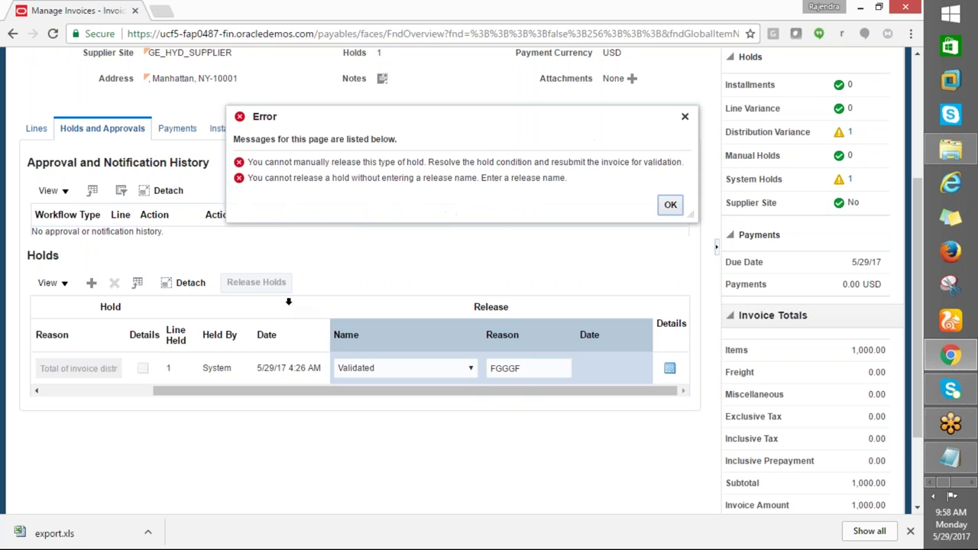
left_click(662, 208)
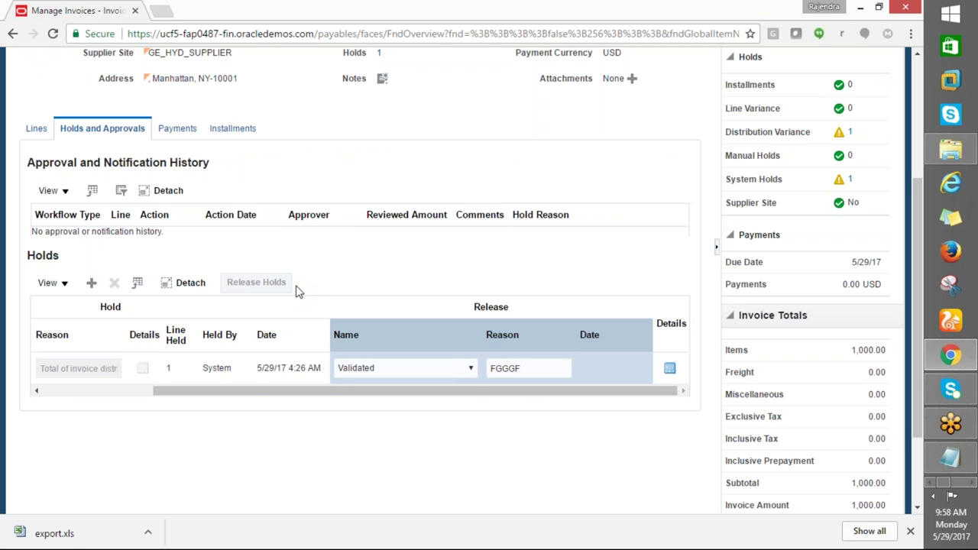
scroll(298, 290, "up", 1)
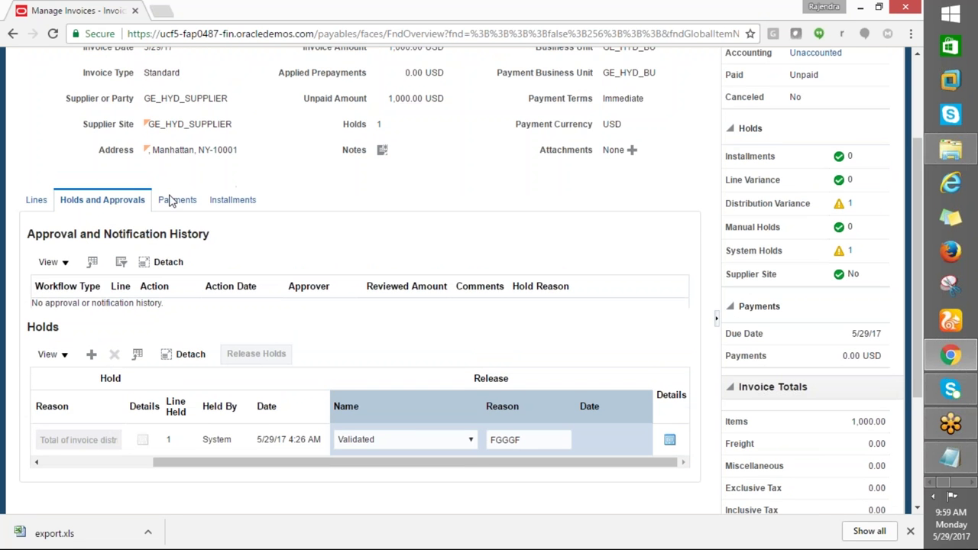
Review invoice GE1234's Payments and Installments details and clear the release-name error
left_click(172, 200)
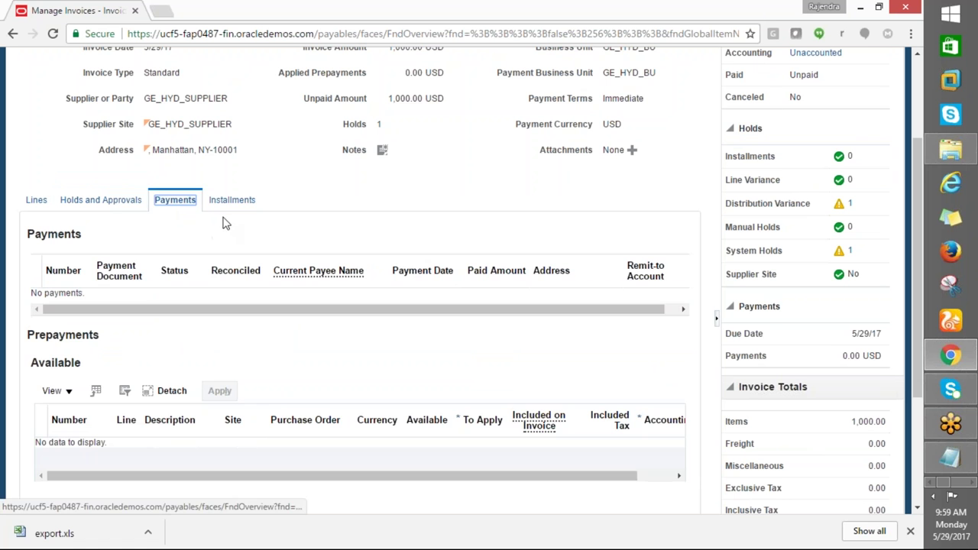
left_click(230, 209)
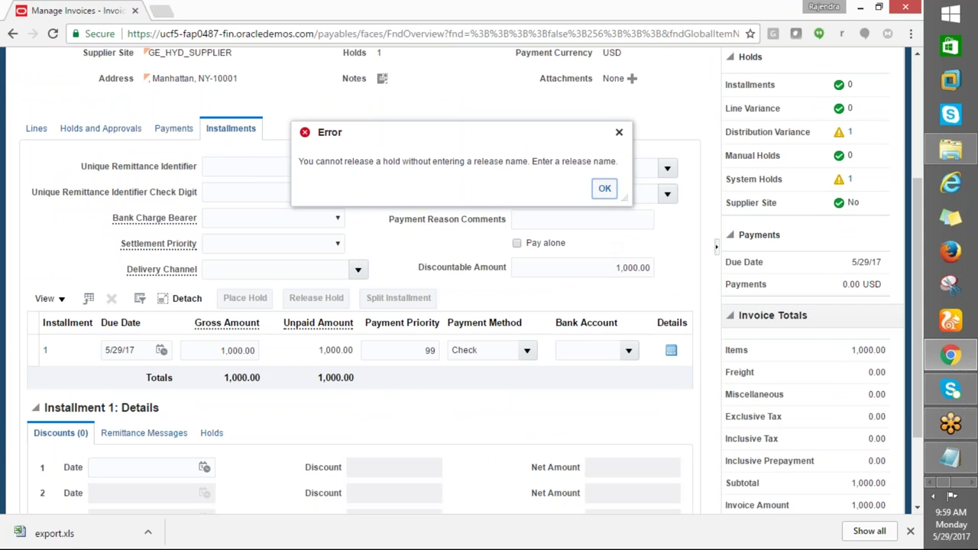
left_click(604, 188)
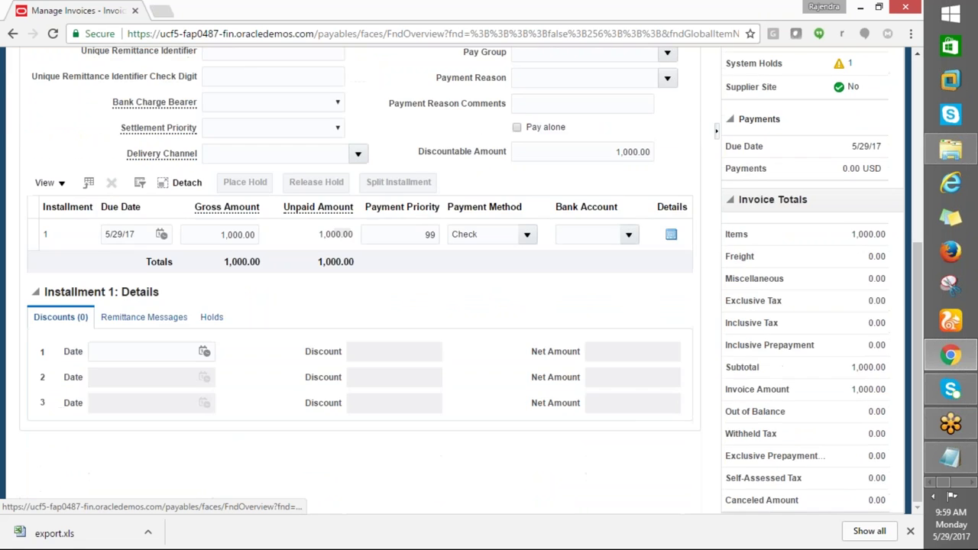
Try Done, Cancel and Save and Close on GE1234; each is refused for a missing release name
left_click(689, 97)
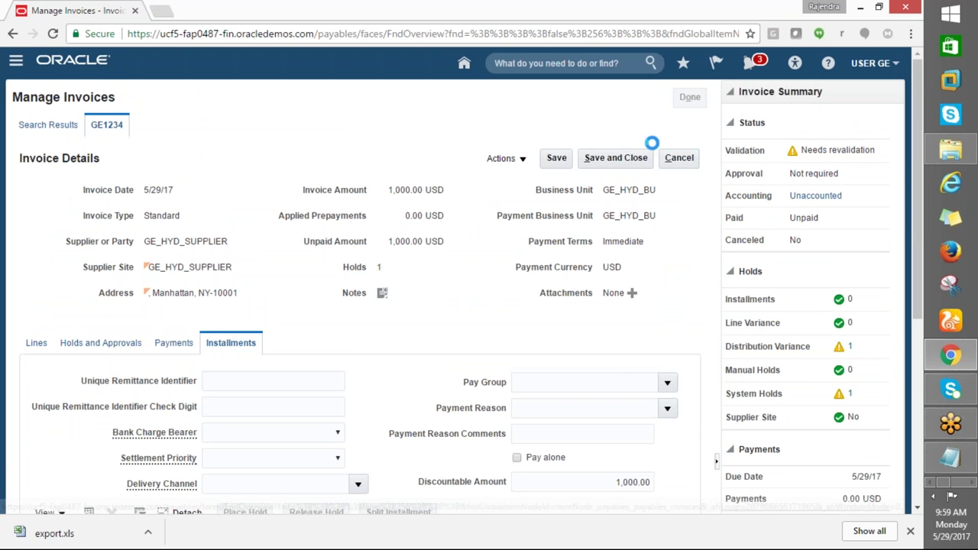
left_click(604, 188)
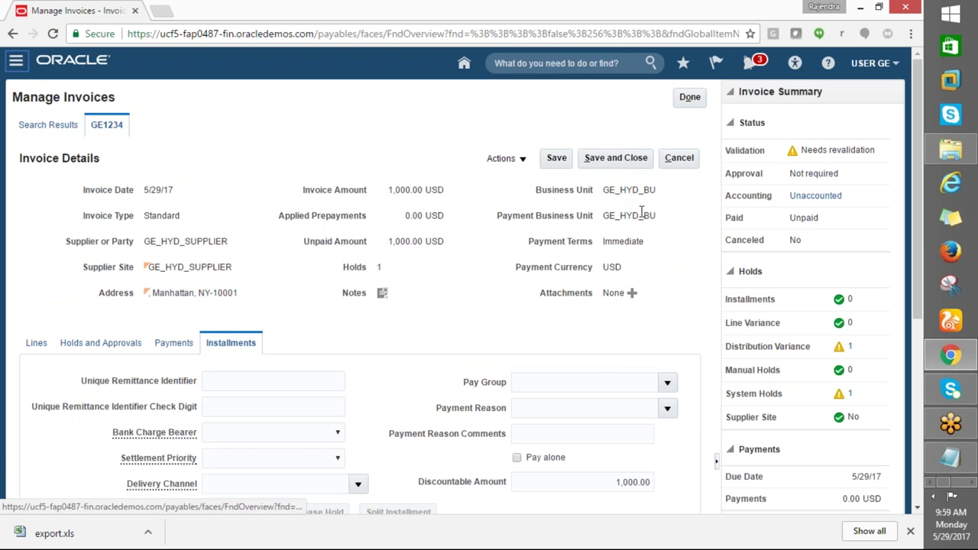
left_click(680, 158)
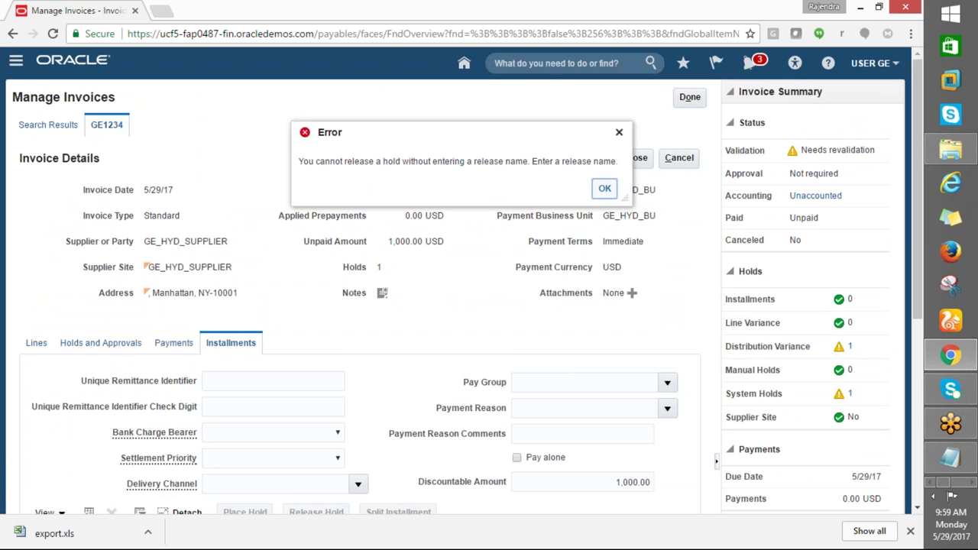
left_click(604, 188)
left_click(620, 158)
left_click(604, 187)
left_click(687, 98)
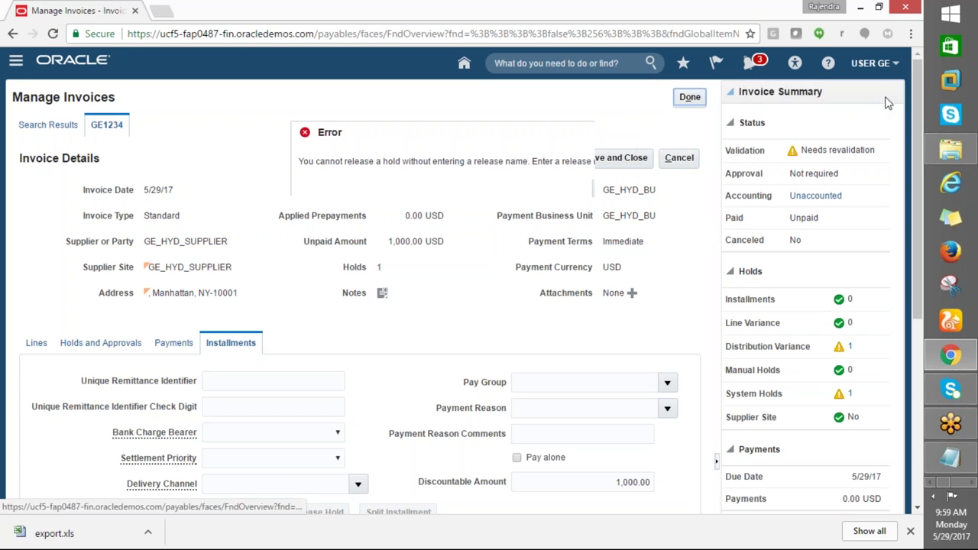
left_click(604, 188)
left_click(679, 157)
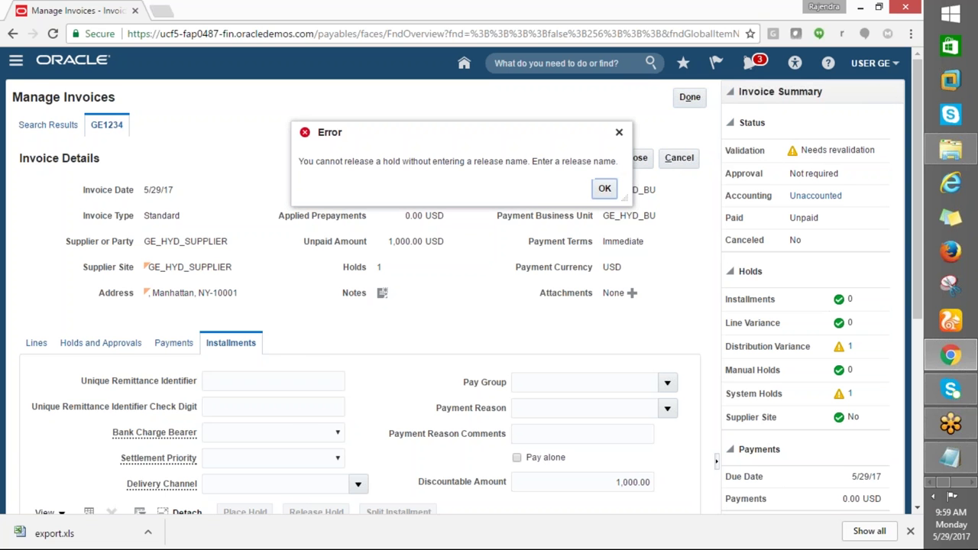
left_click(604, 188)
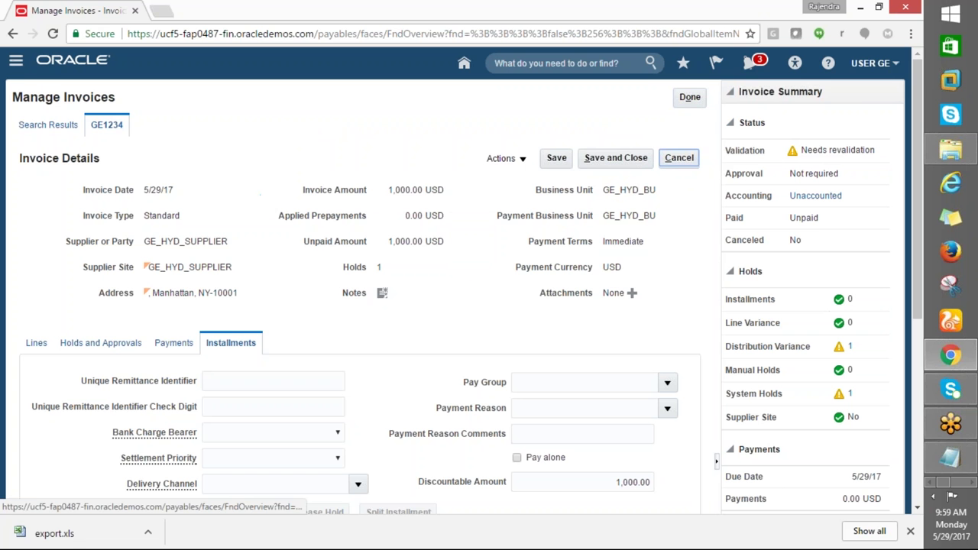
Go to the Invoices work area and close the blocked-link antivirus notification
left_click(15, 63)
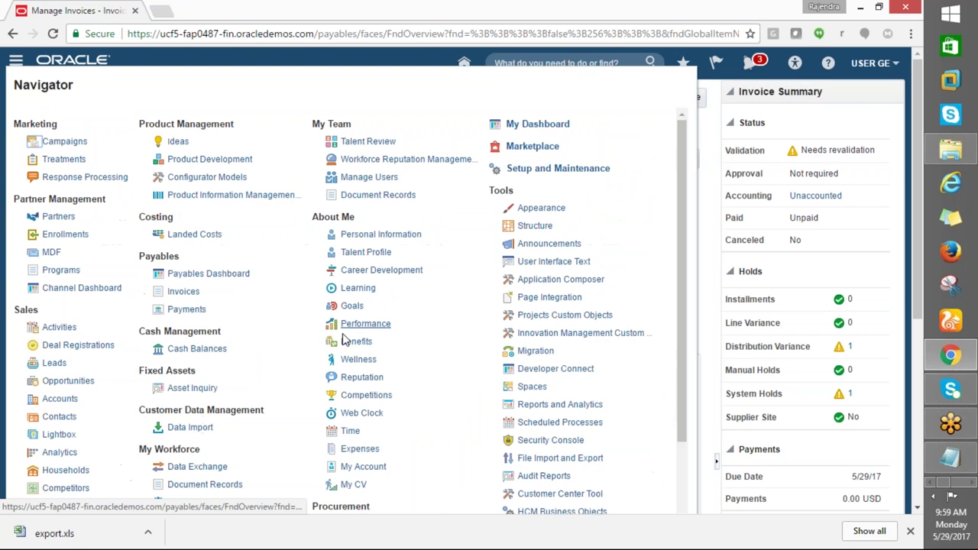
left_click(177, 292)
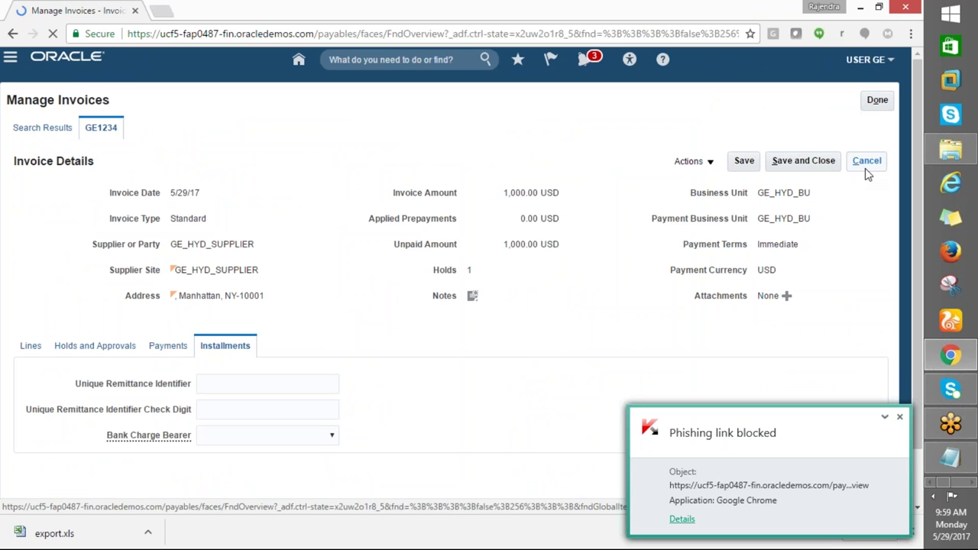
left_click(884, 419)
left_click(886, 418)
left_click(890, 419)
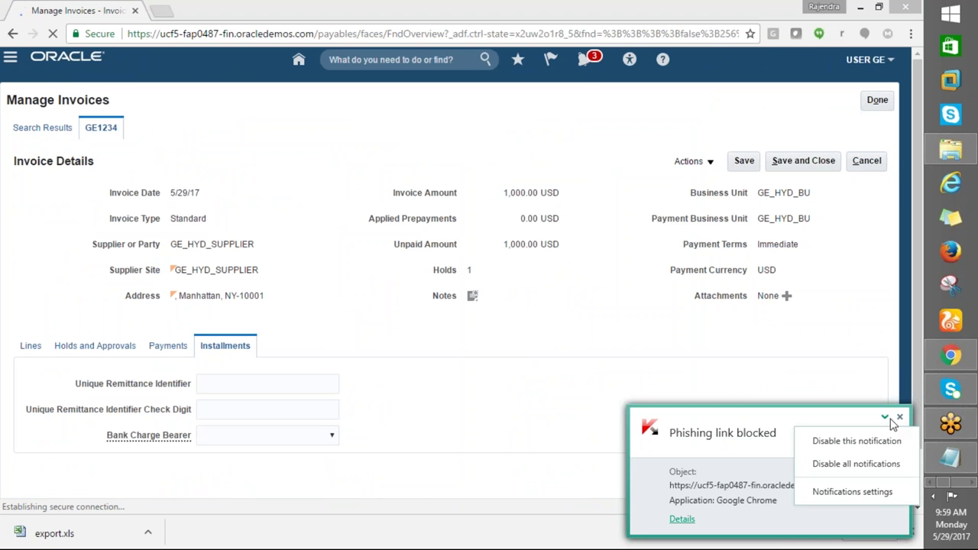
left_click(863, 323)
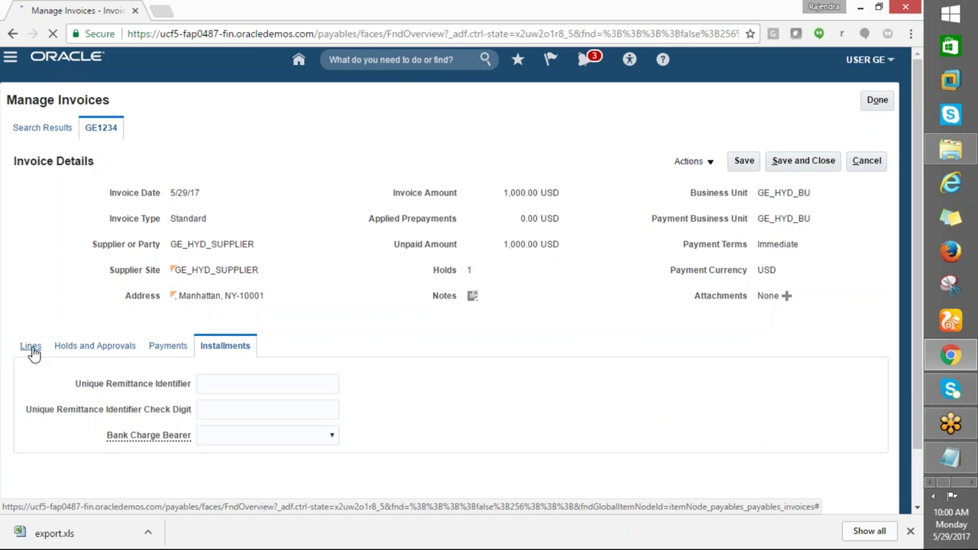
Check the invoice's Lines, then go back two pages to Suppliers Overview
scroll(514, 277, "down", 1)
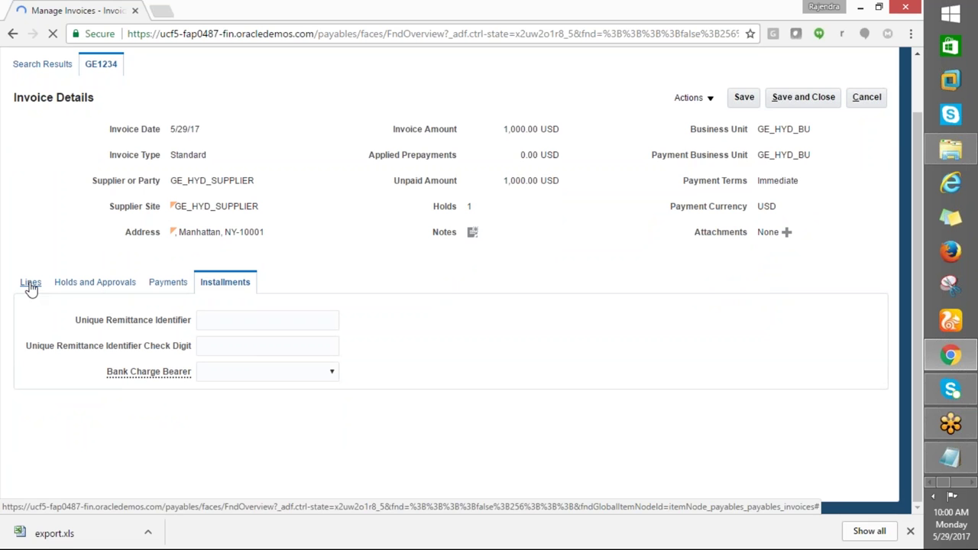
left_click(31, 282)
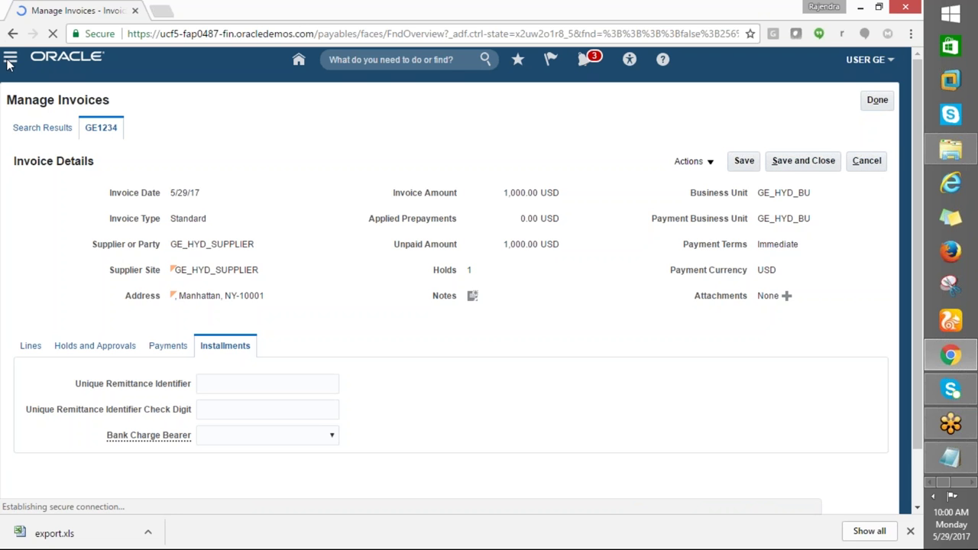
left_click(12, 36)
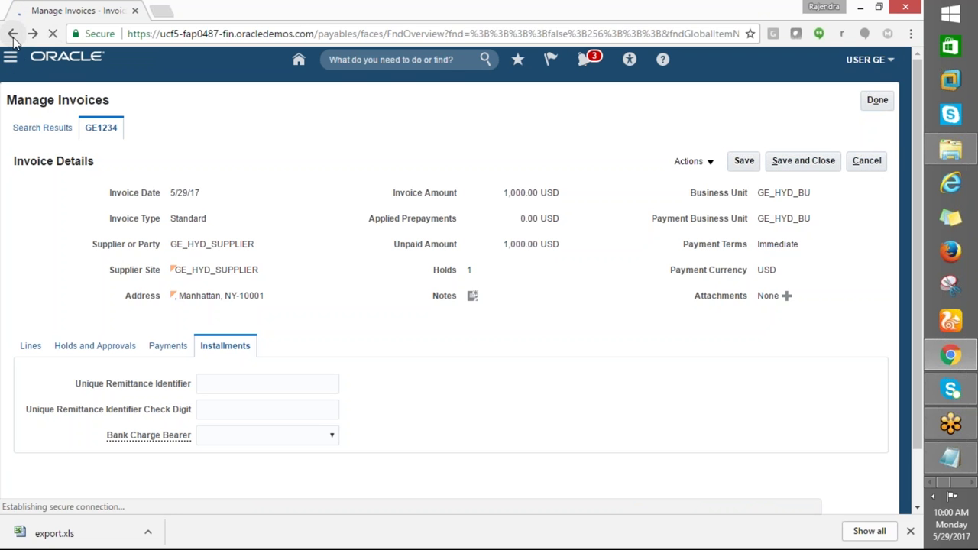
left_click(12, 35)
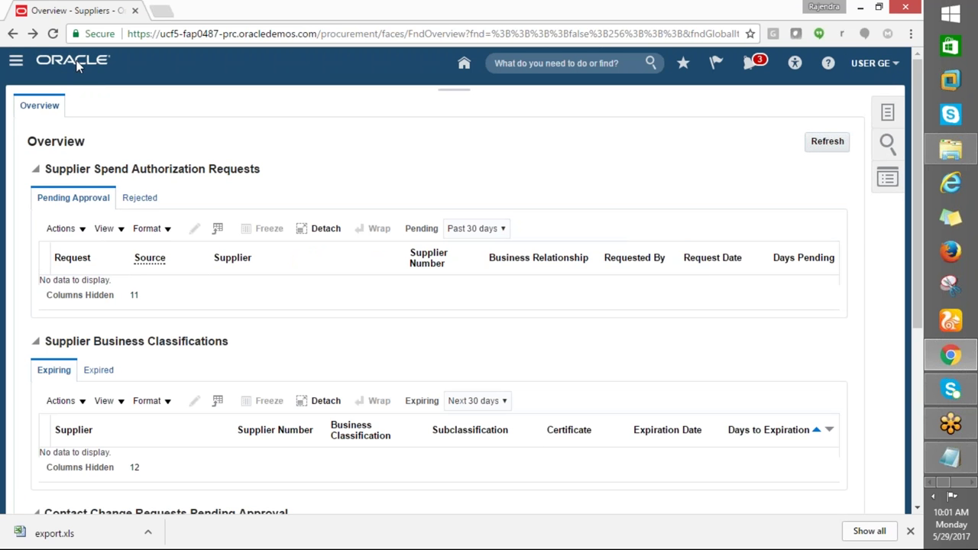
Return to the Invoices work area through the Navigator to start a new invoice
left_click(16, 62)
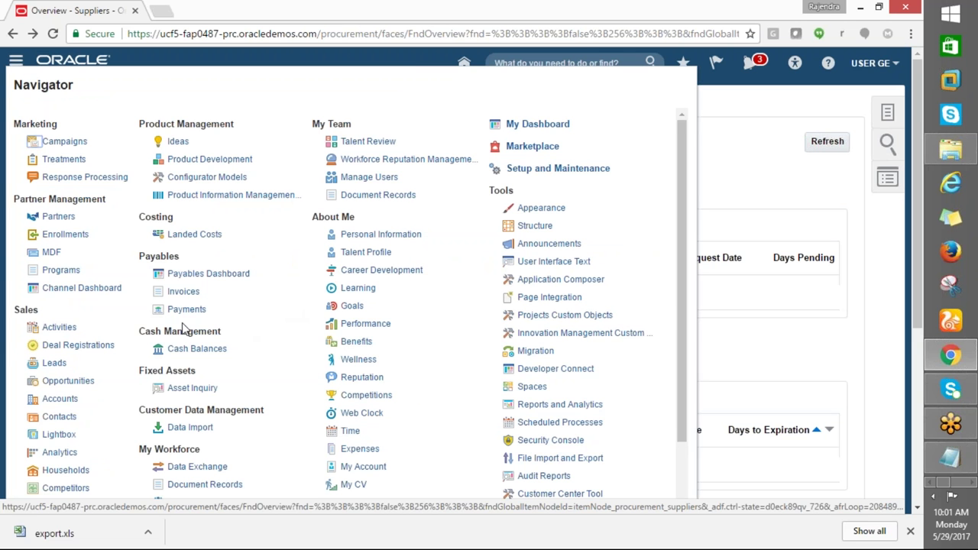
left_click(183, 291)
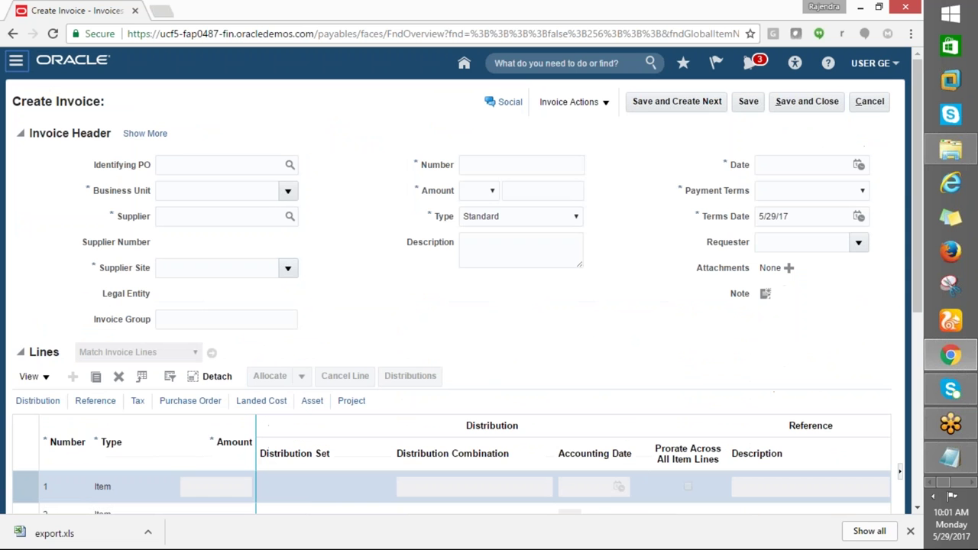
Set the new invoice's business unit to GE_HYD_BU
left_click(186, 165)
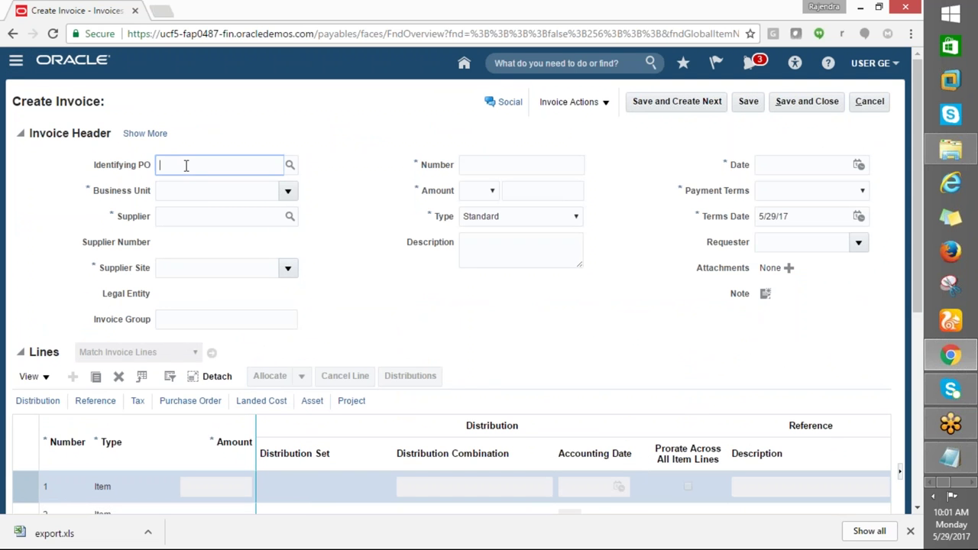
left_click(216, 196)
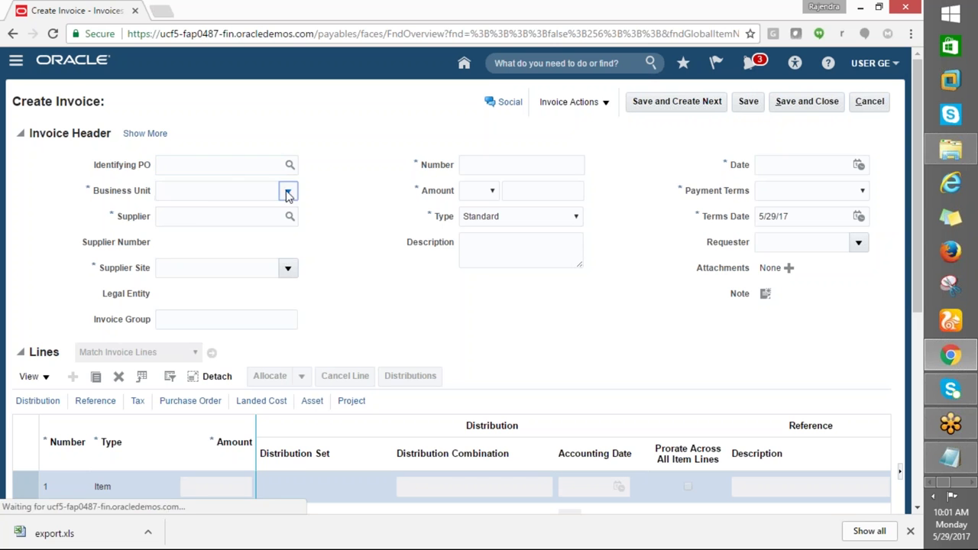
left_click(287, 191)
key("Escape")
Enter the partial supplier name GE and bring up the supplier search
left_click(184, 216)
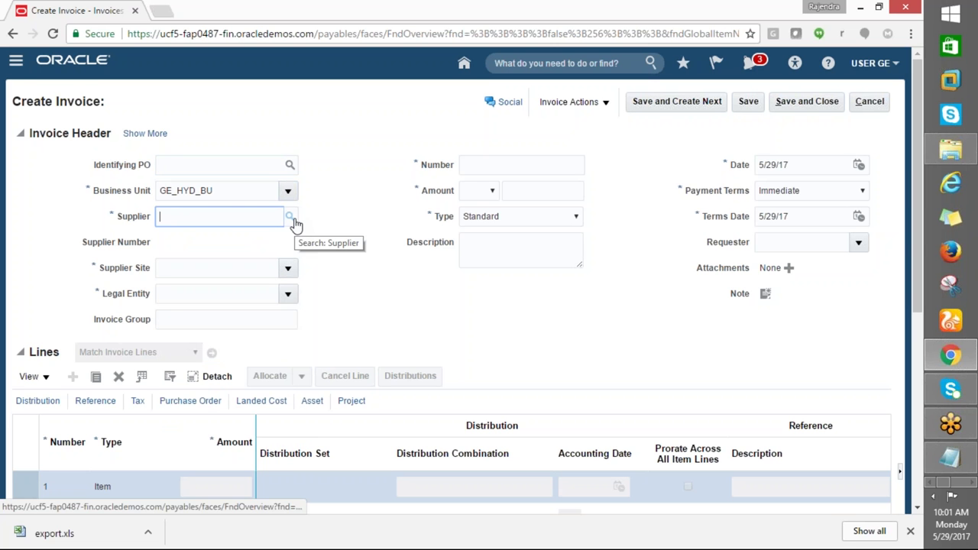
type("GE")
key("Tab")
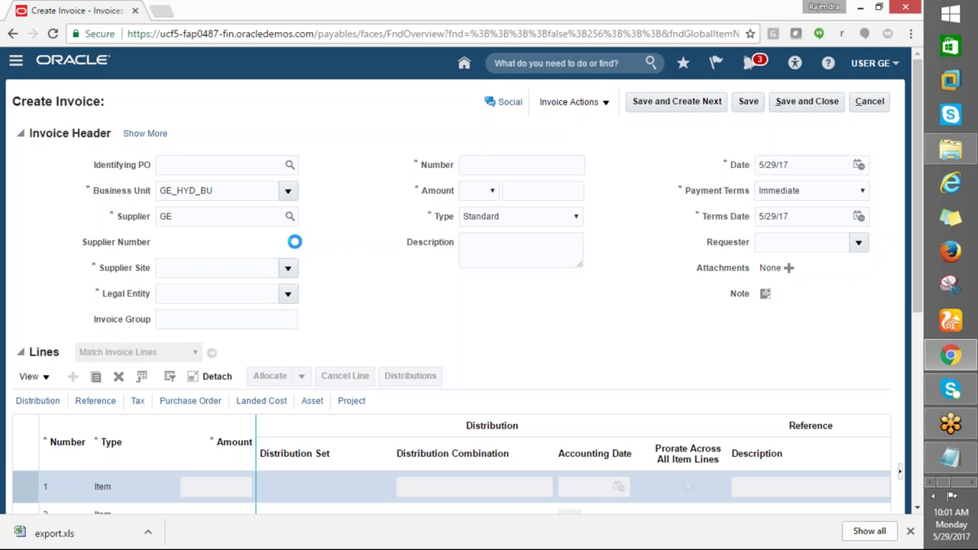
key("alt+Tab")
key("alt+Tab")
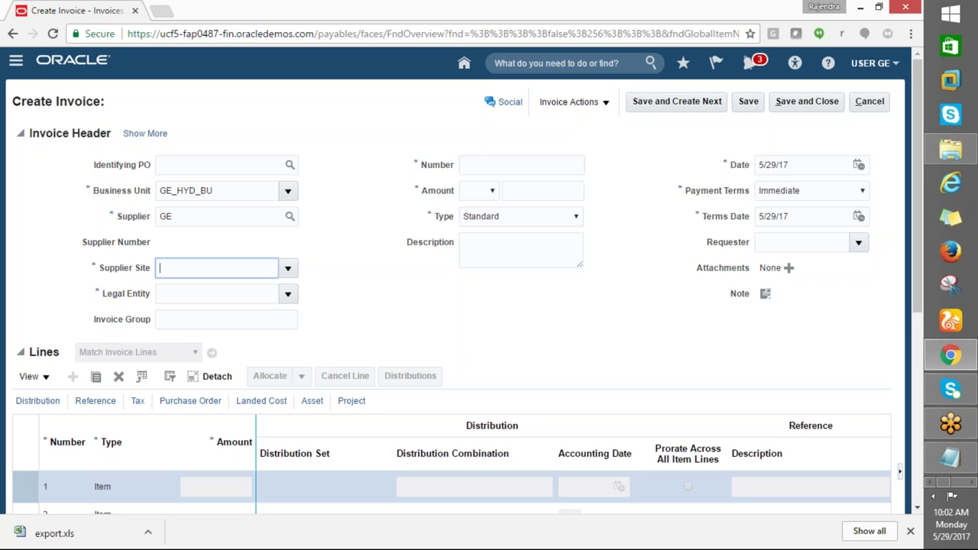
left_click(675, 11)
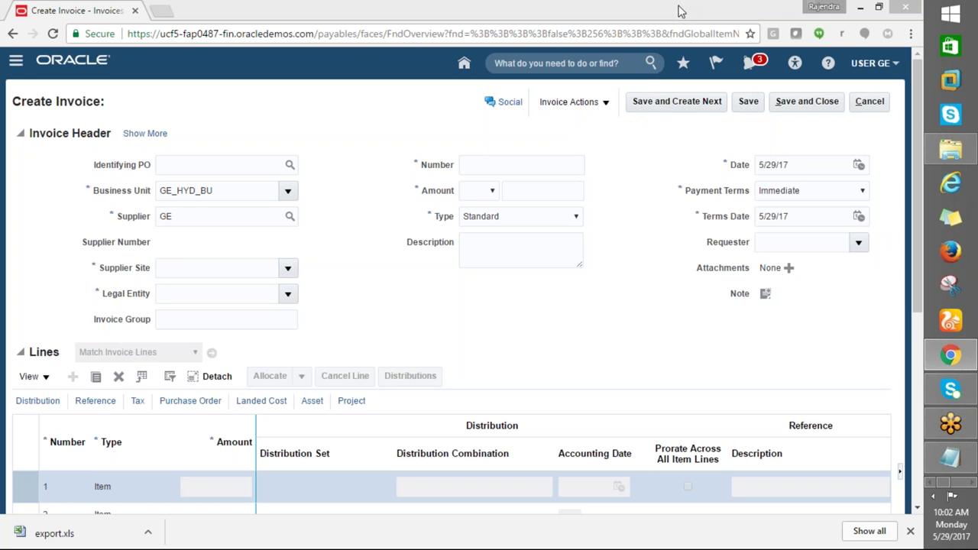
left_click(178, 271)
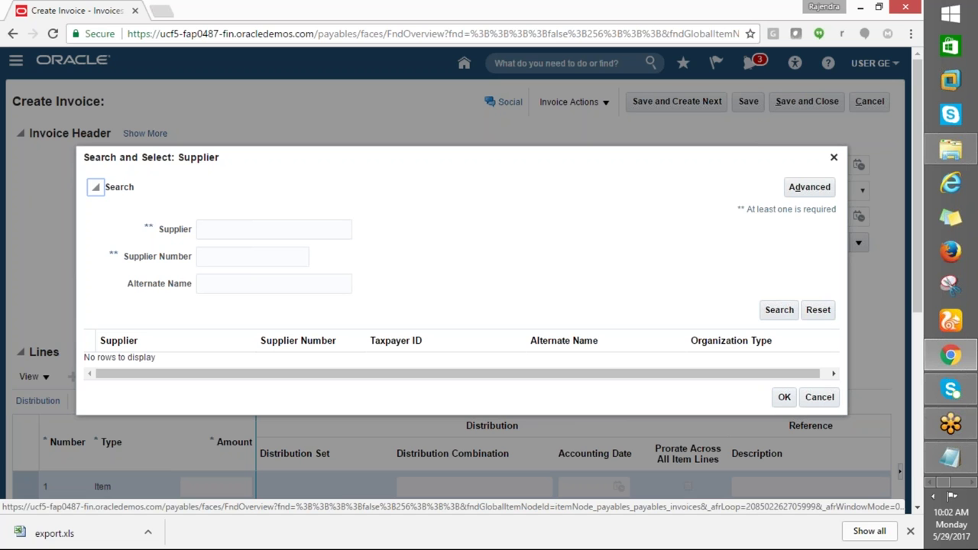
Search suppliers with GE% and select GE_HYD_SUPPLIER for the invoice
left_click(226, 226)
type("GE")
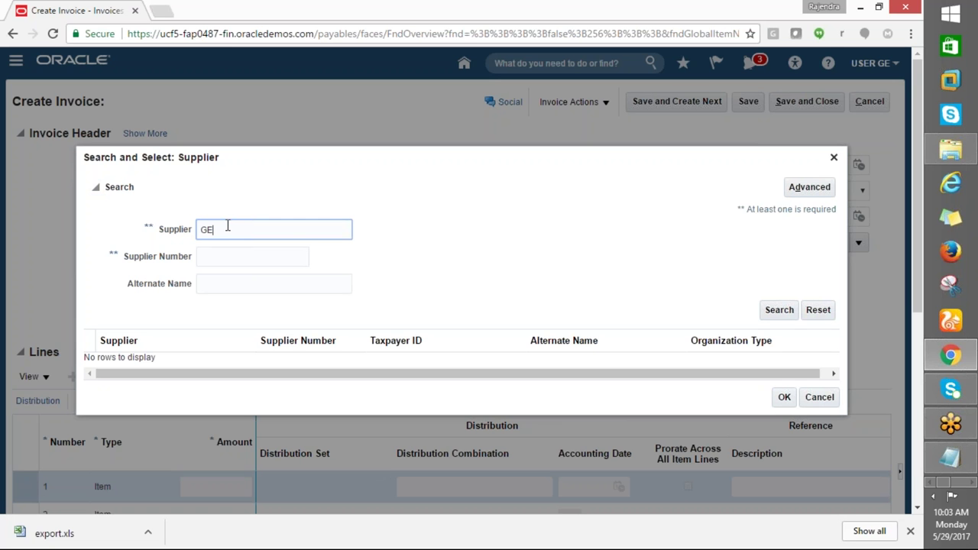
type("%")
left_click(775, 310)
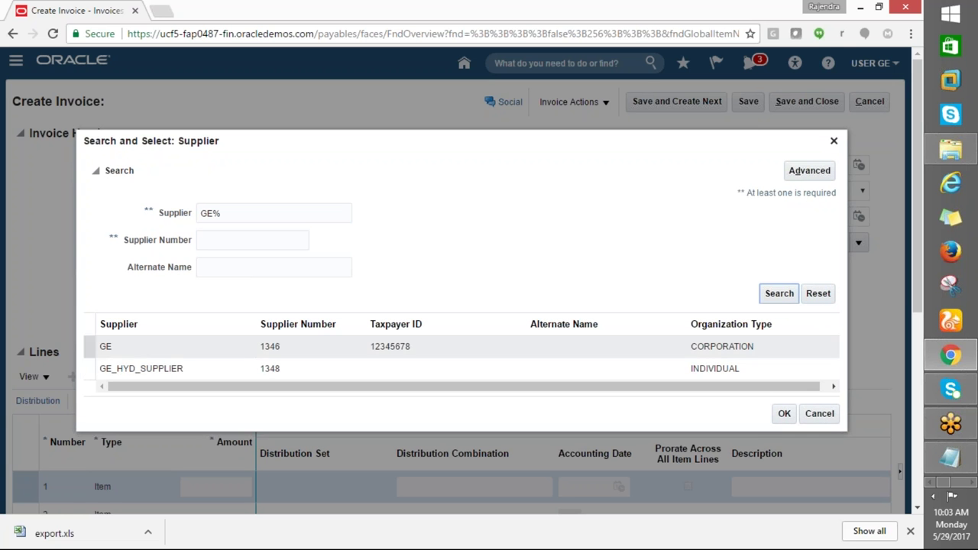
left_click(107, 368)
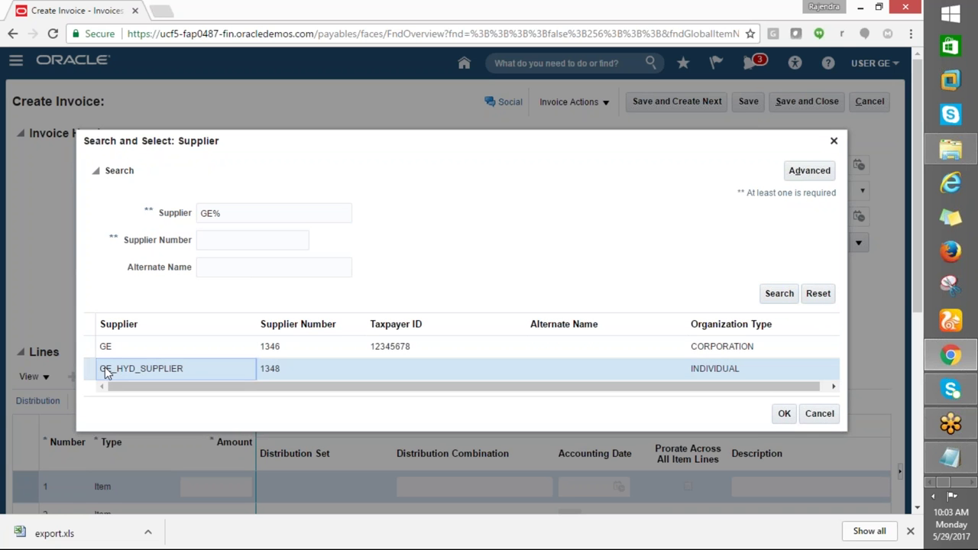
left_click(782, 415)
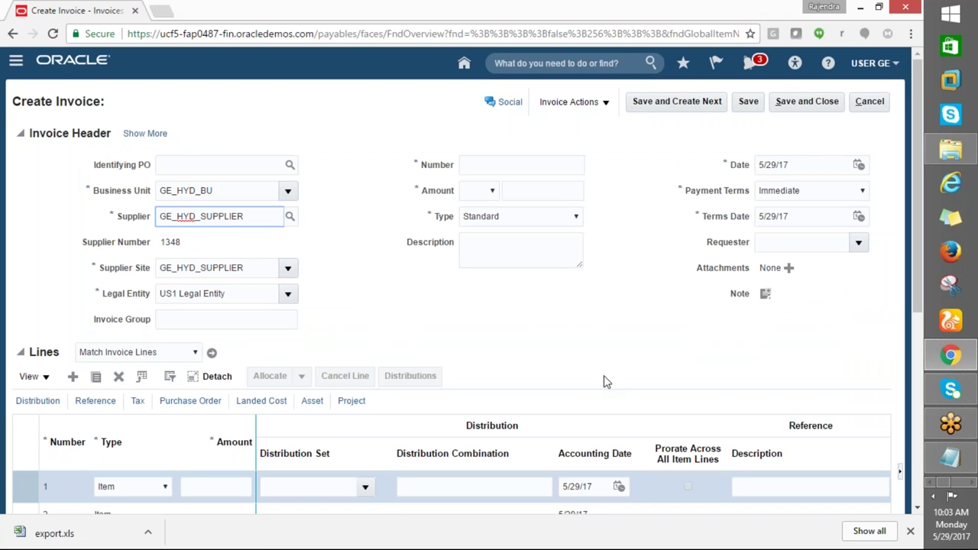
Enter invoice number GE7890 and an amount of 1,500 in USD - US Dollar
left_click(468, 165)
type("GE7890")
left_click(489, 192)
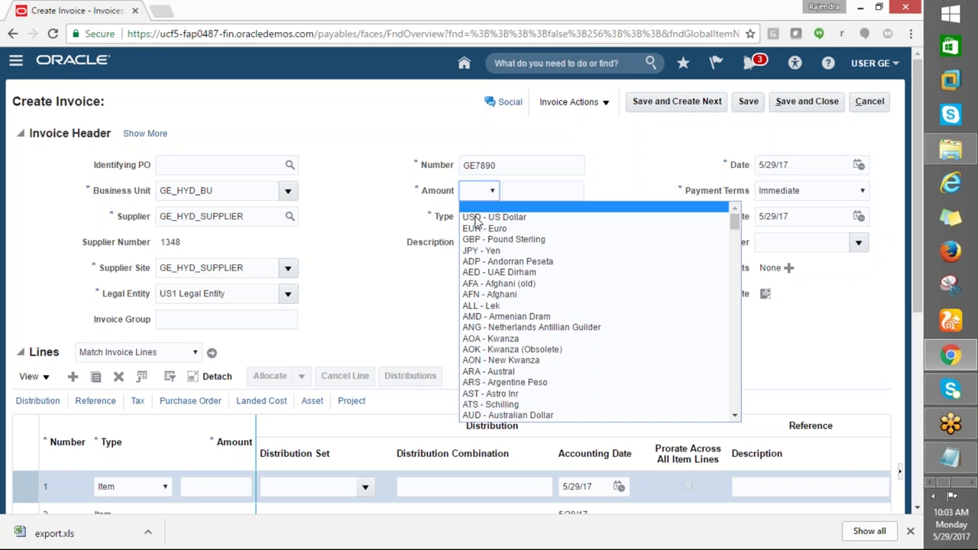
left_click(501, 217)
left_click(518, 189)
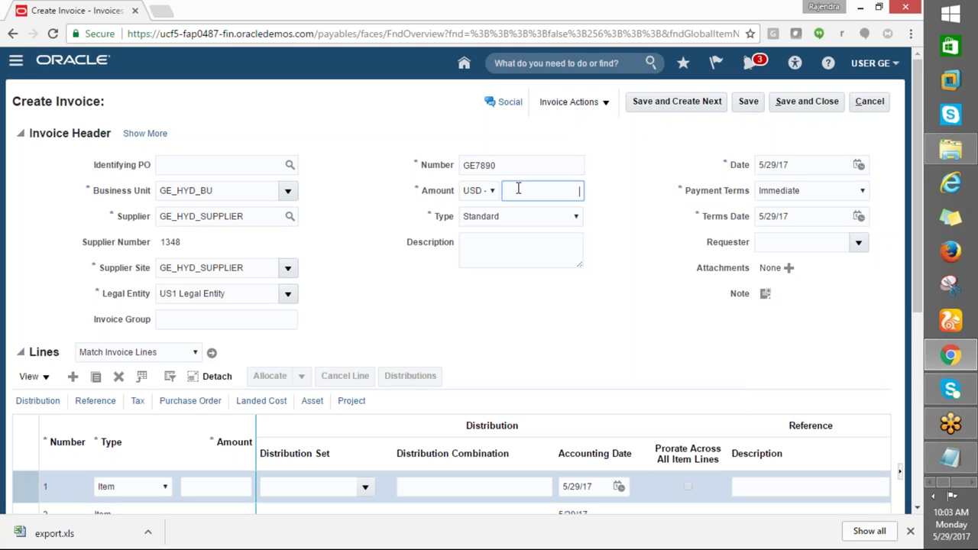
type("15000")
key("BackSpace")
left_click(520, 243)
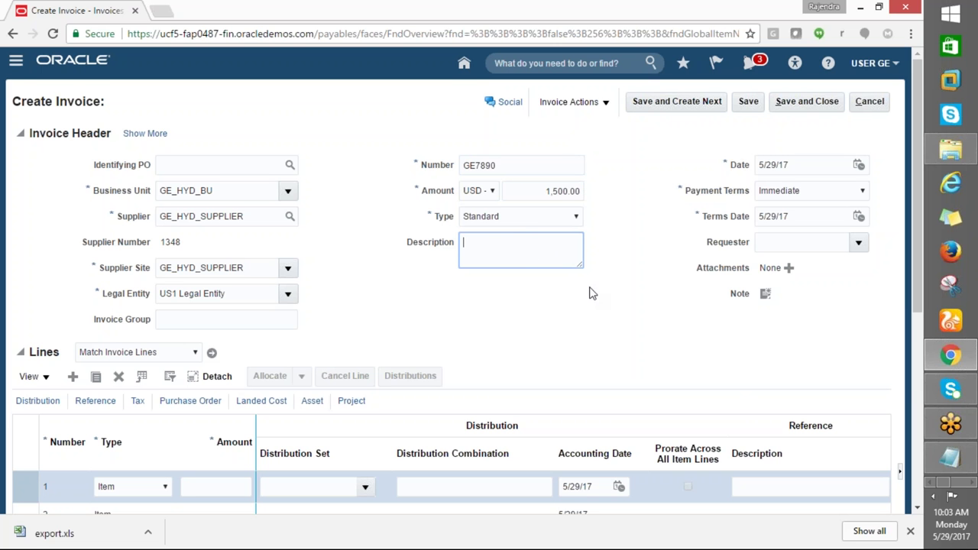
scroll(563, 323, "down", 3)
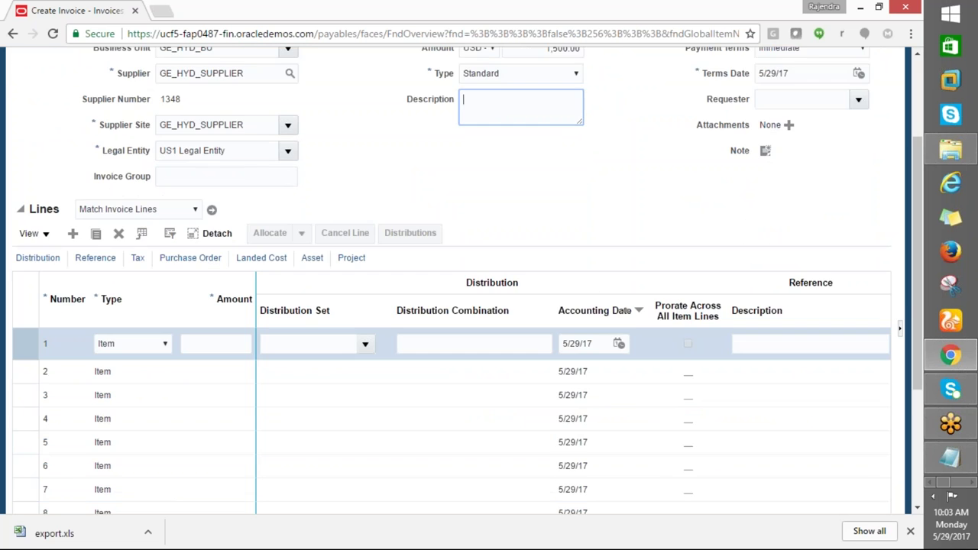
Enter 1500 as the amount for invoice line 1
left_click(182, 211)
left_click(451, 188)
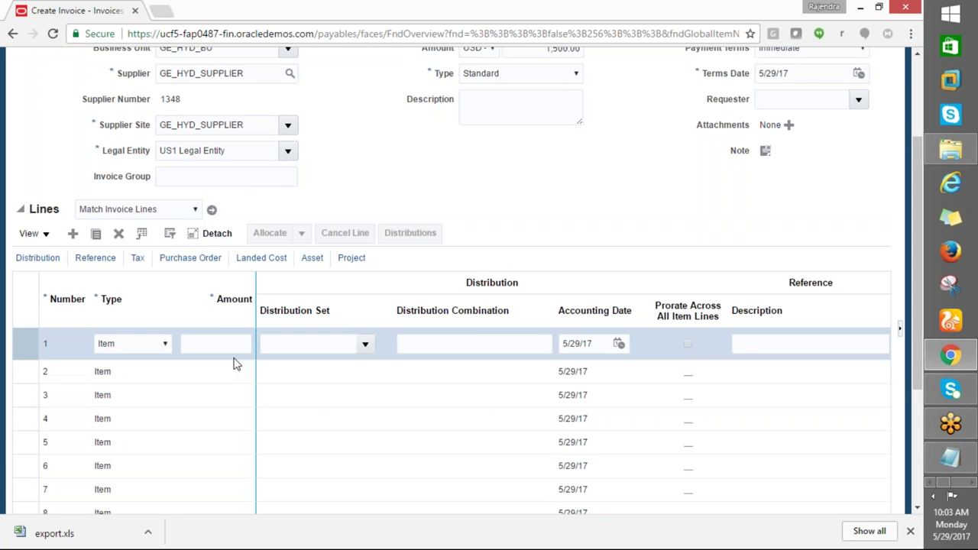
left_click(204, 344)
type("1500")
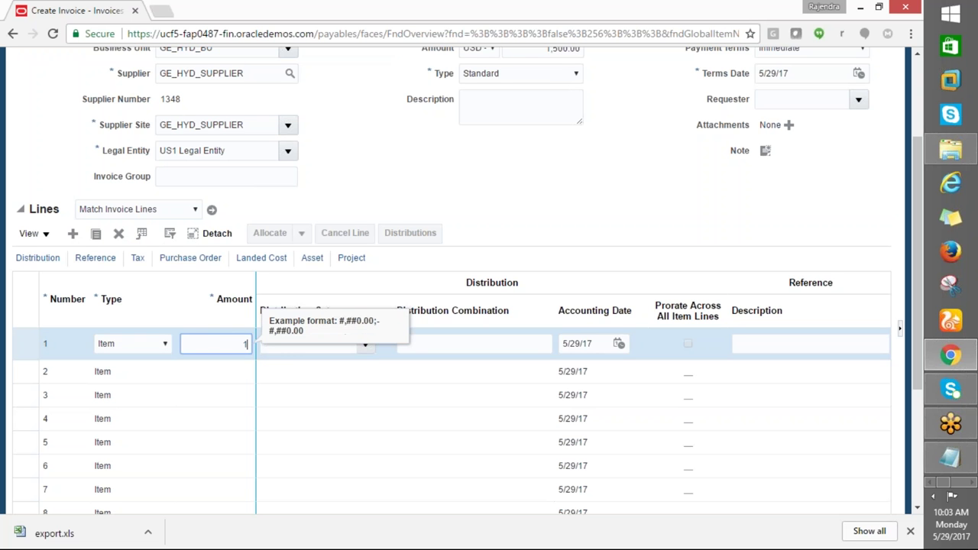
left_click(357, 399)
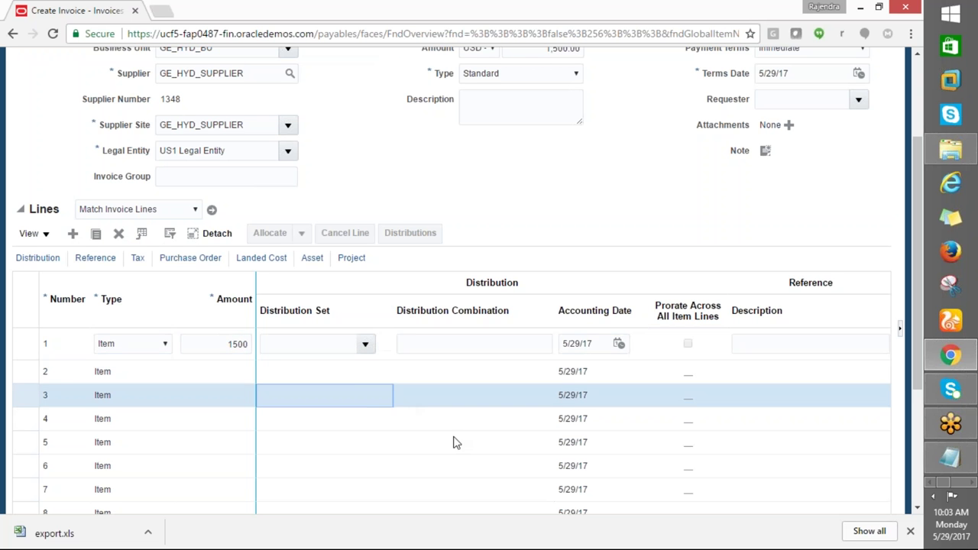
Dismiss the missing Amount errors on the lines and close Chrome's download bar
left_click(196, 340)
left_click(120, 364)
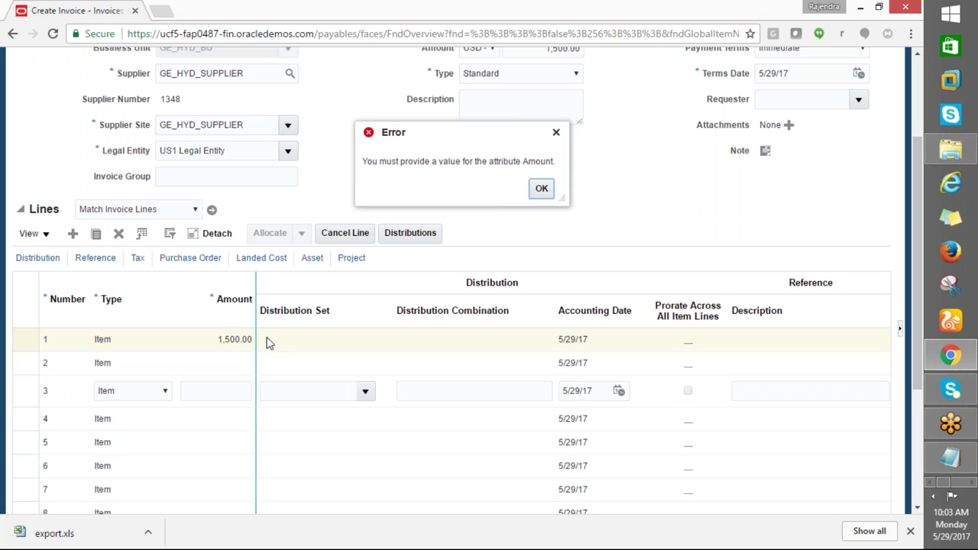
left_click(547, 191)
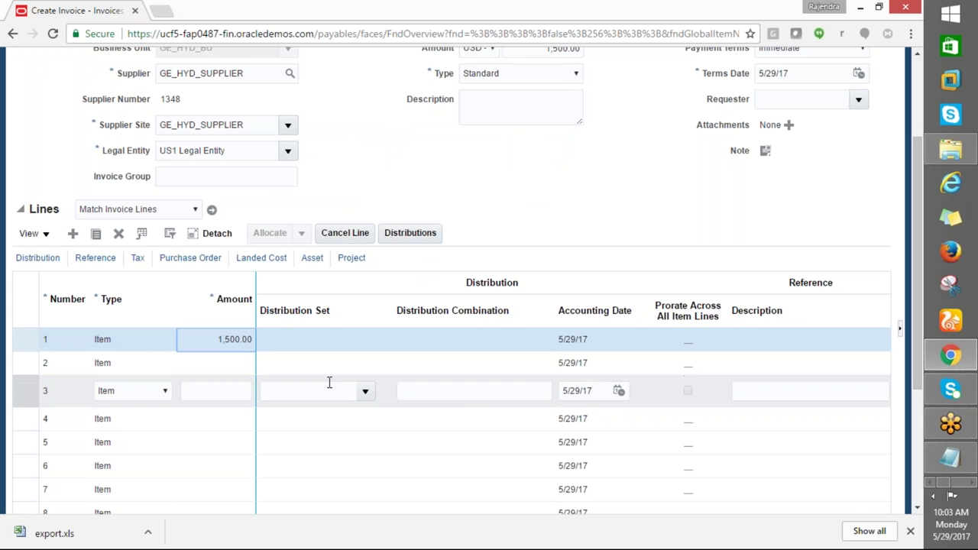
scroll(329, 382, "right", 5)
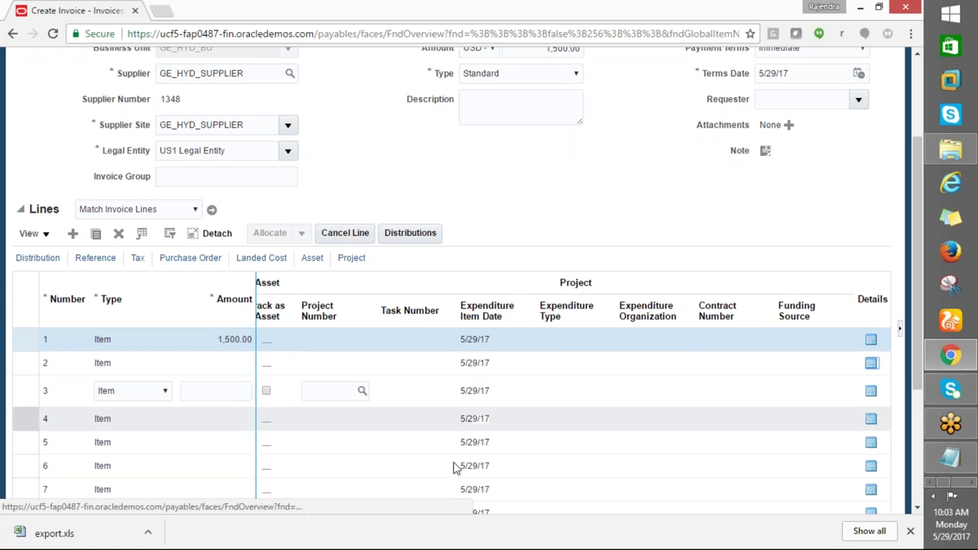
scroll(456, 276, "up", 3)
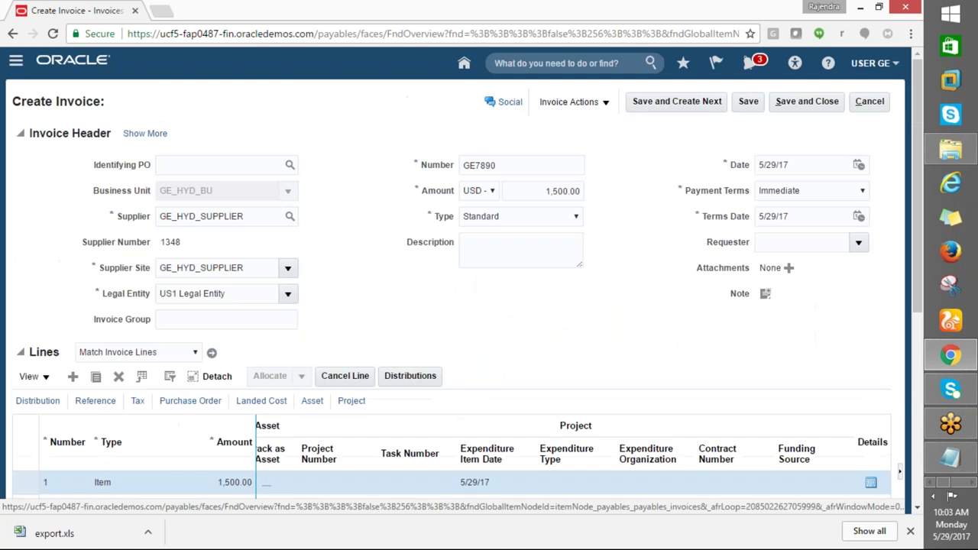
scroll(461, 283, "down", 5)
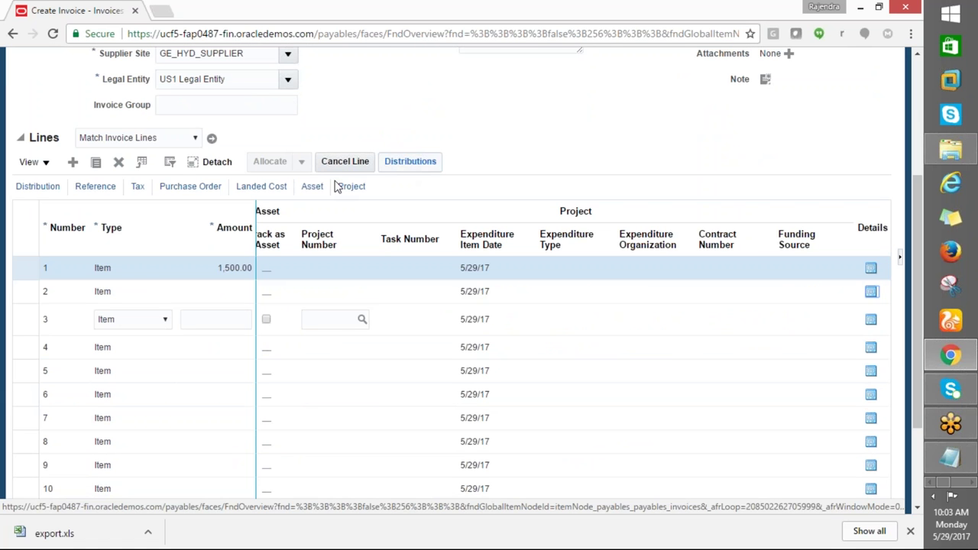
left_click(405, 162)
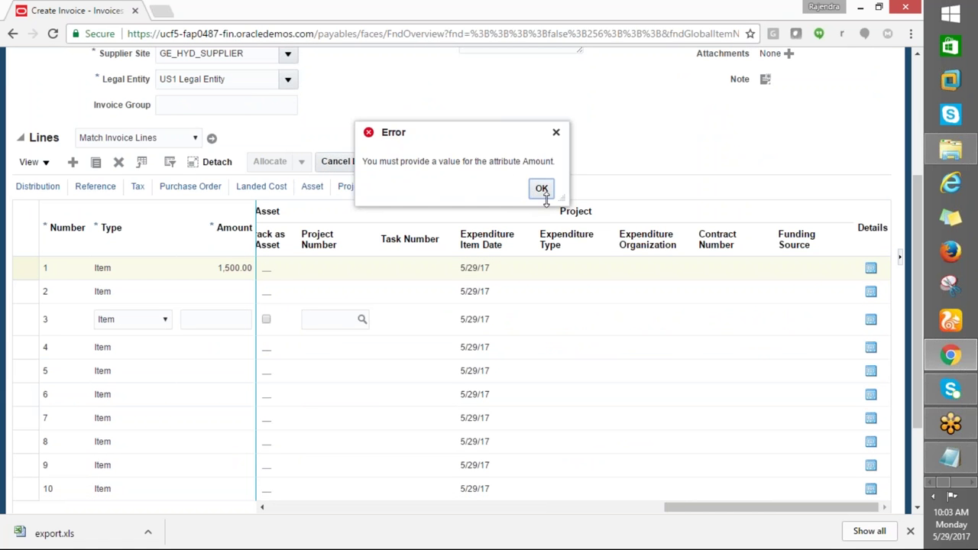
left_click(541, 189)
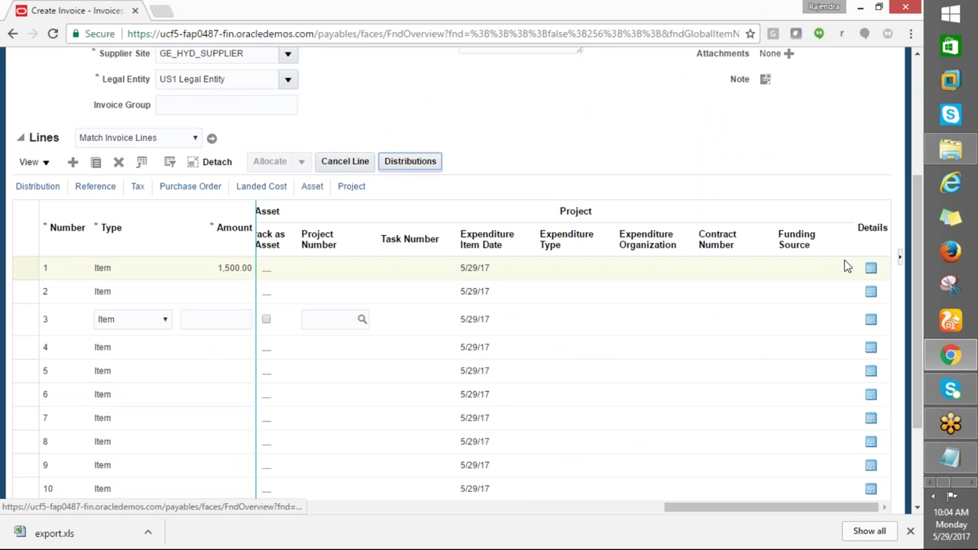
left_click(908, 531)
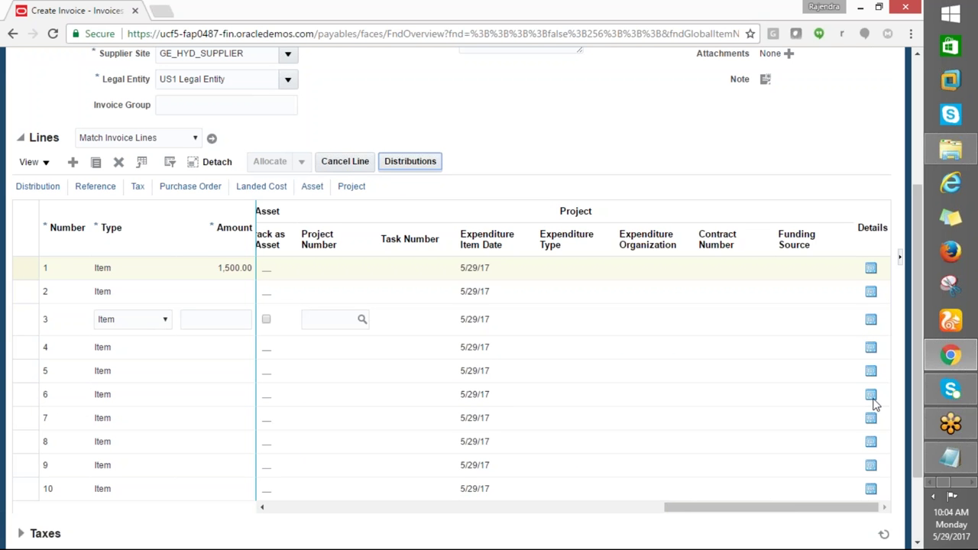
left_click_drag(746, 508, 259, 522)
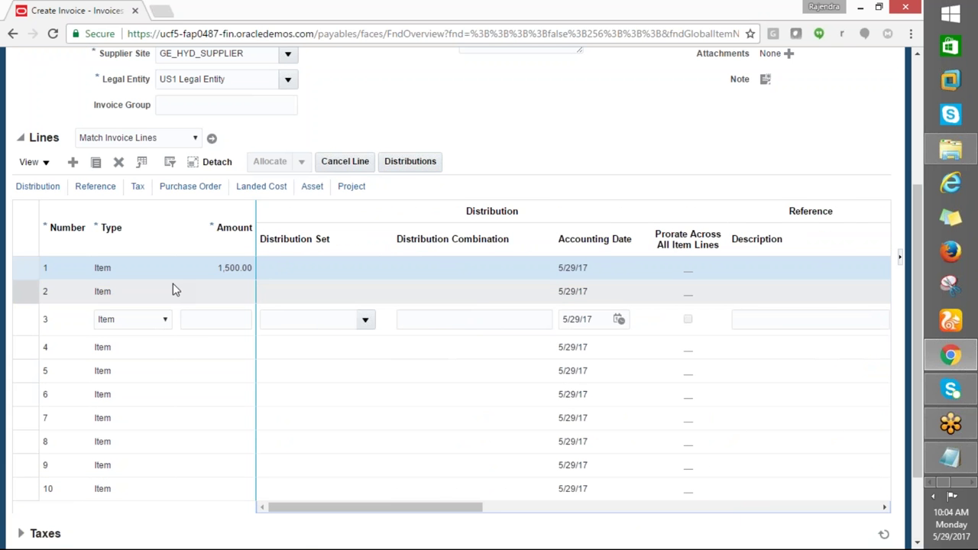
Delete empty lines 3 and 4, then move along line 1 to Distribution Combination
left_click(118, 162)
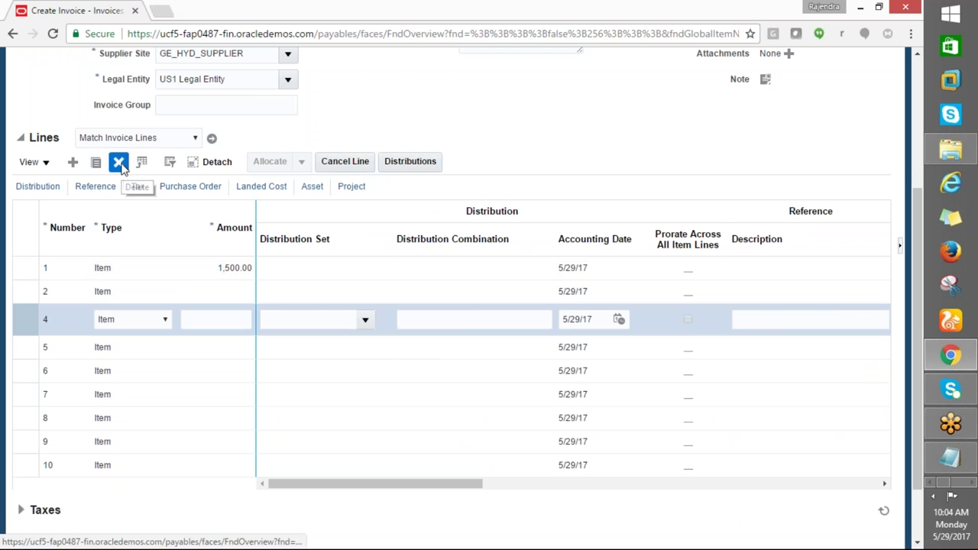
left_click(119, 162)
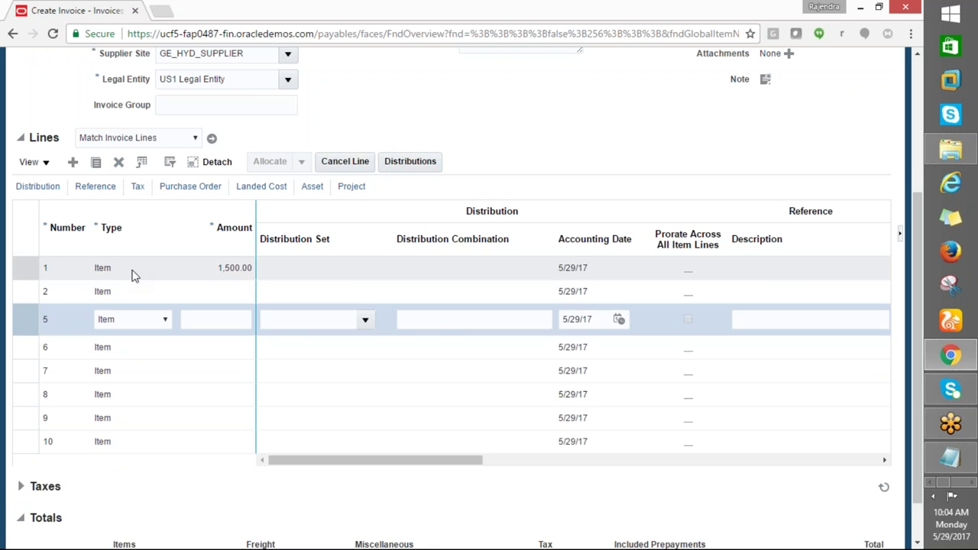
left_click(124, 268)
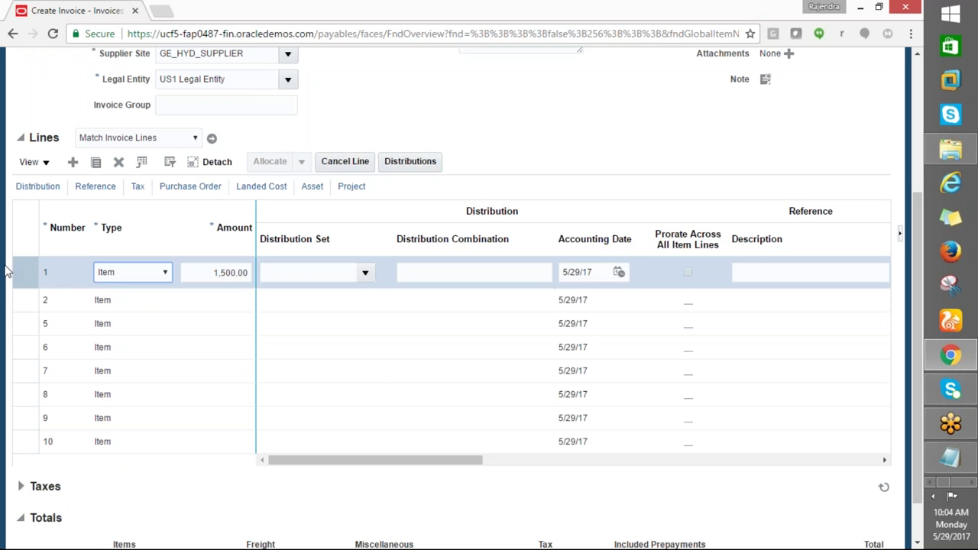
key("Tab")
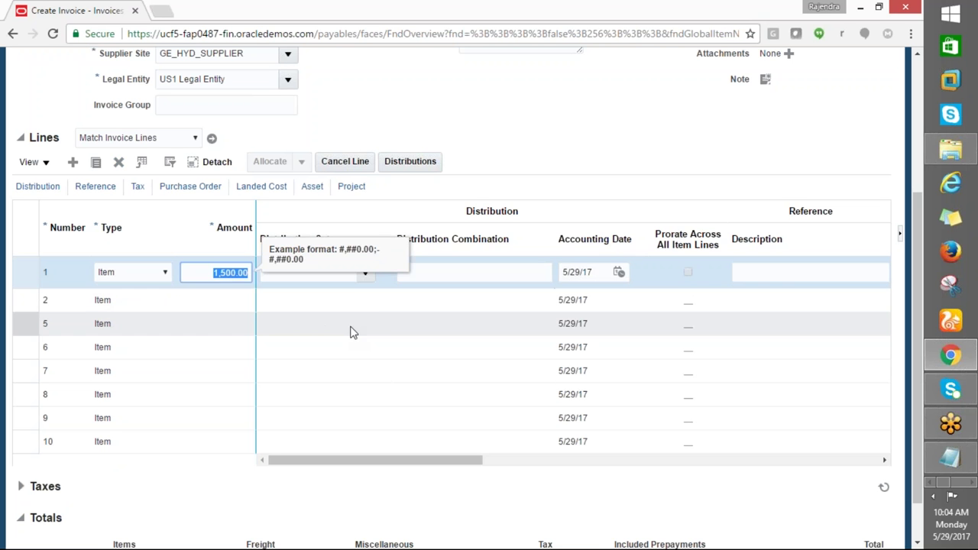
key("Tab")
key("Tab")
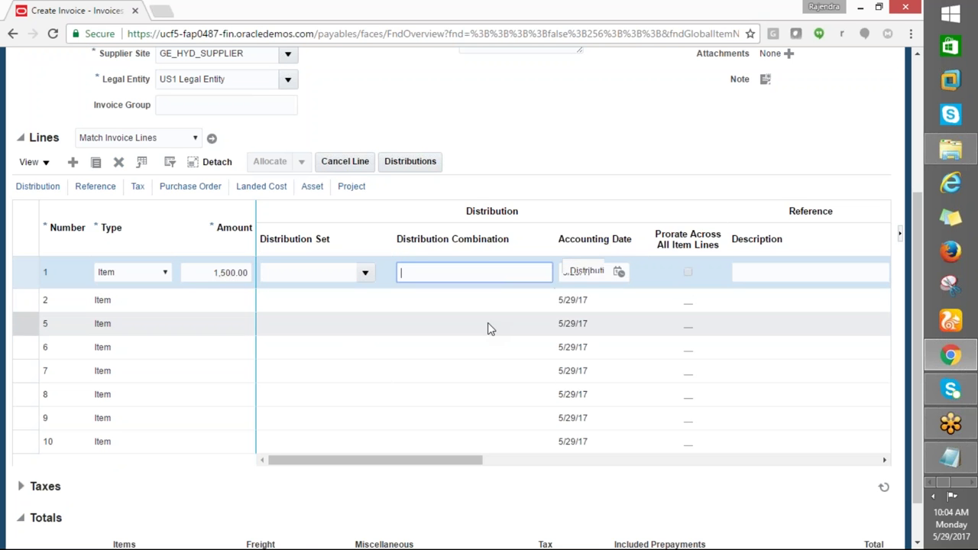
key("Tab")
key("Tab")
key("Tab")
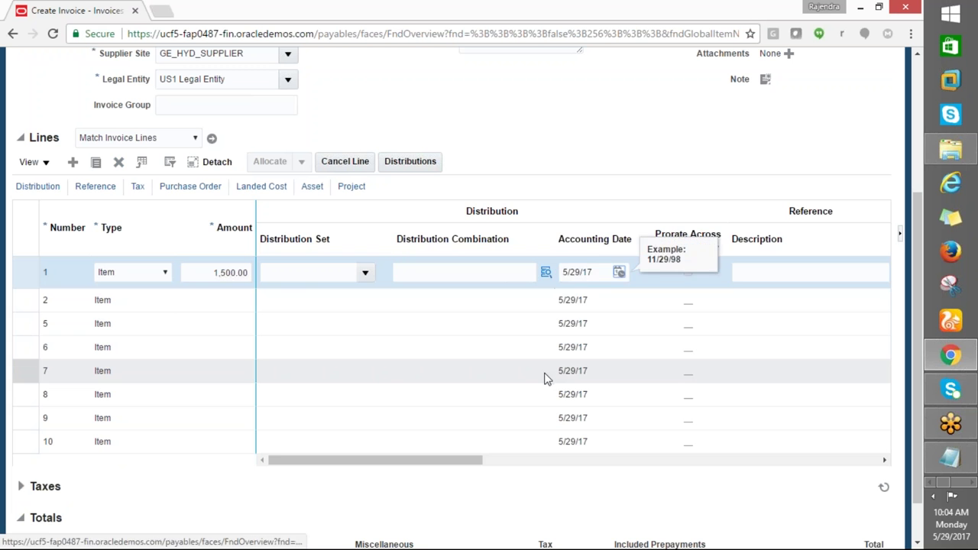
left_click_drag(430, 459, 779, 490)
left_click_drag(848, 460, 245, 456)
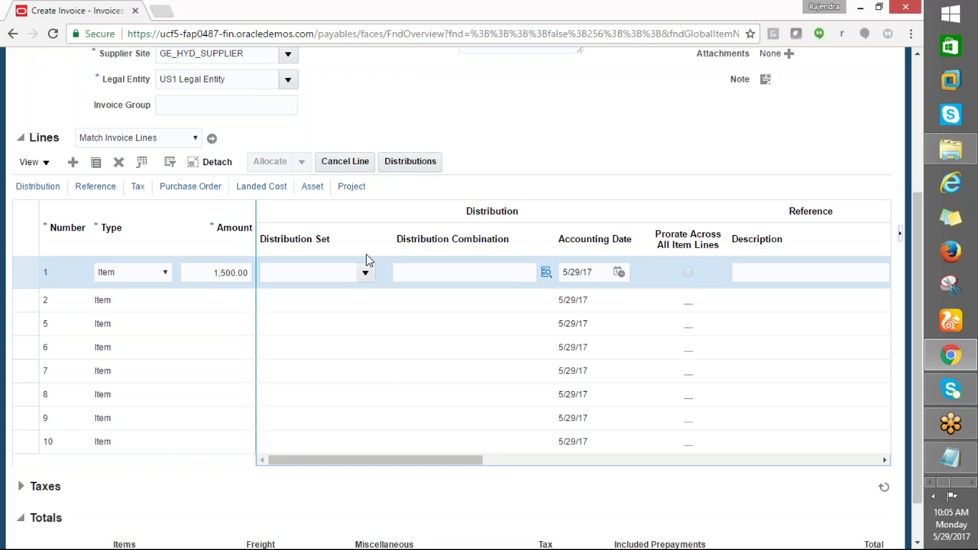
Open Manage Distributions for line 1 and try adding a row, dismissing the not-applicable action errors
left_click(407, 163)
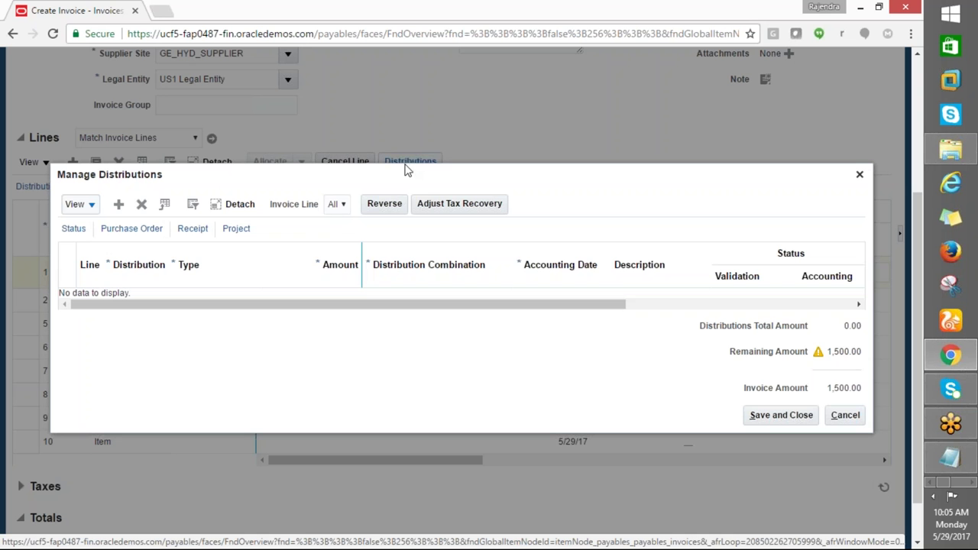
left_click(119, 206)
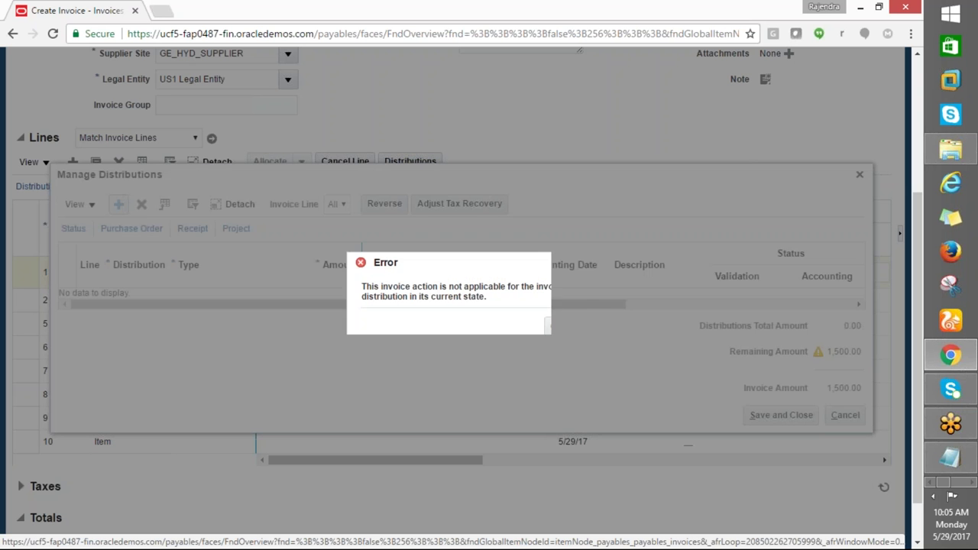
left_click(555, 331)
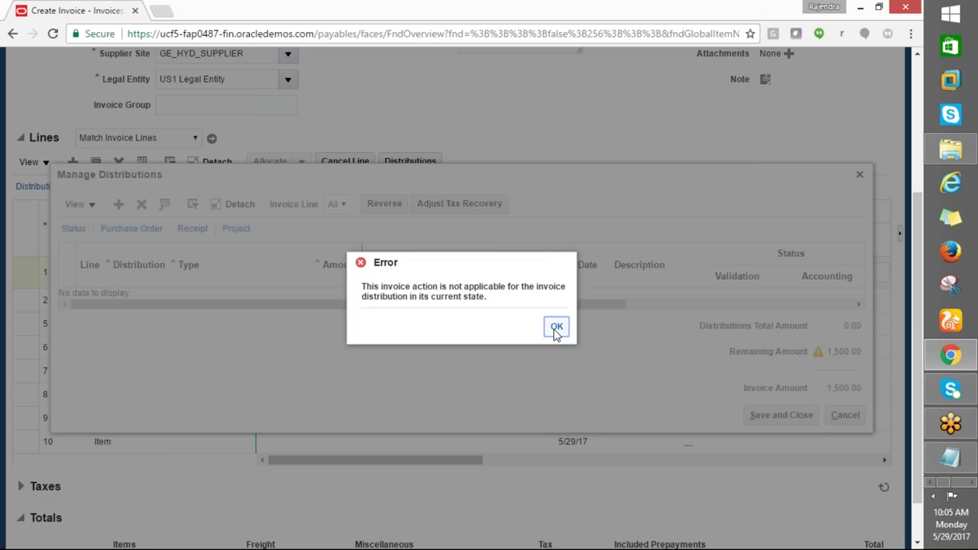
left_click(556, 330)
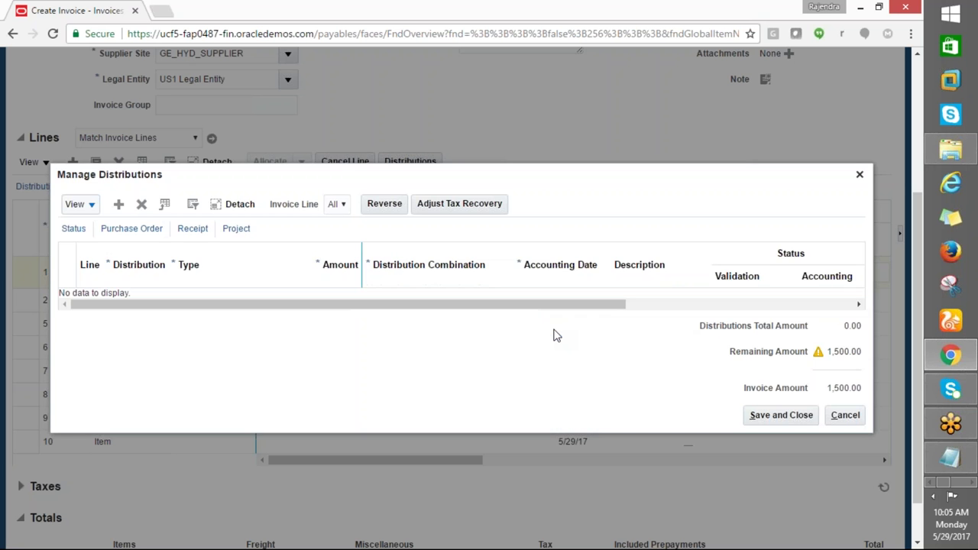
left_click(88, 206)
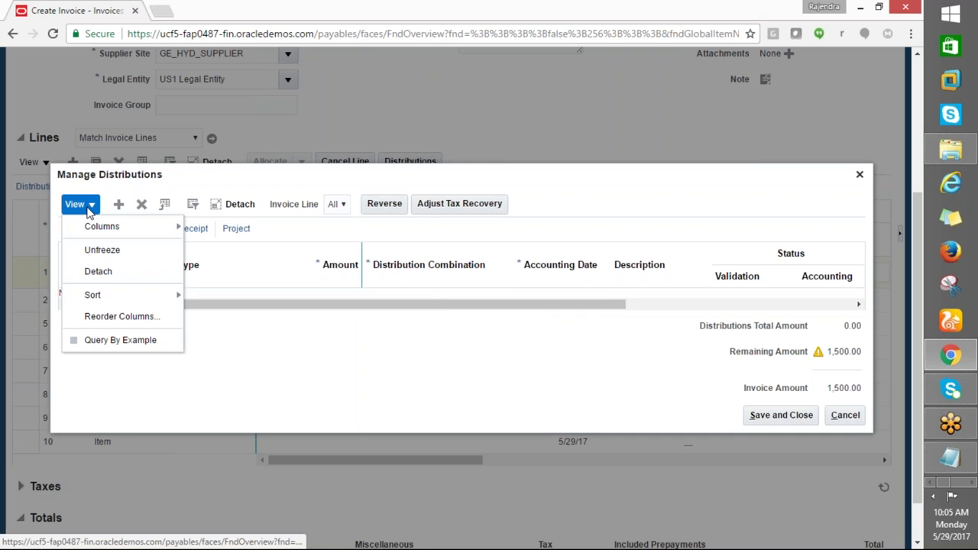
left_click(219, 295)
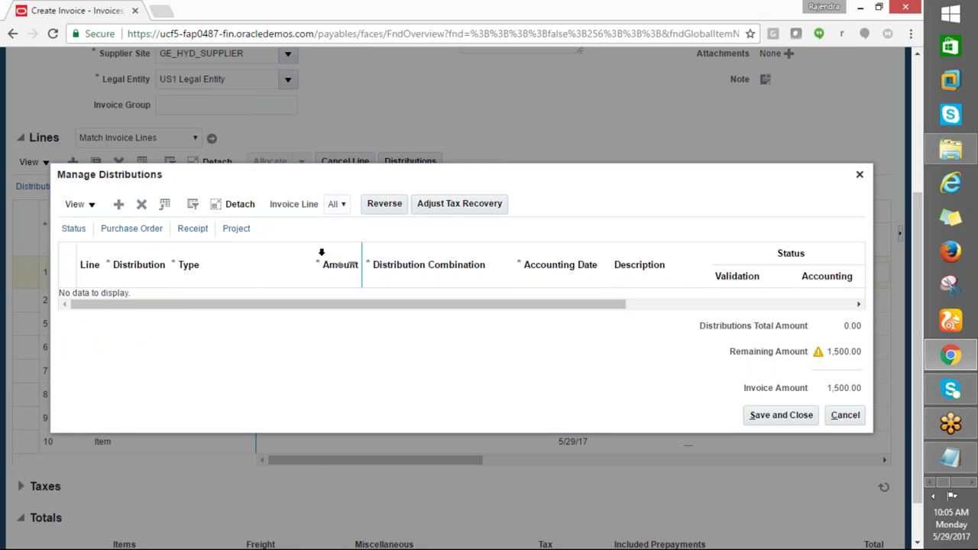
left_click(116, 206)
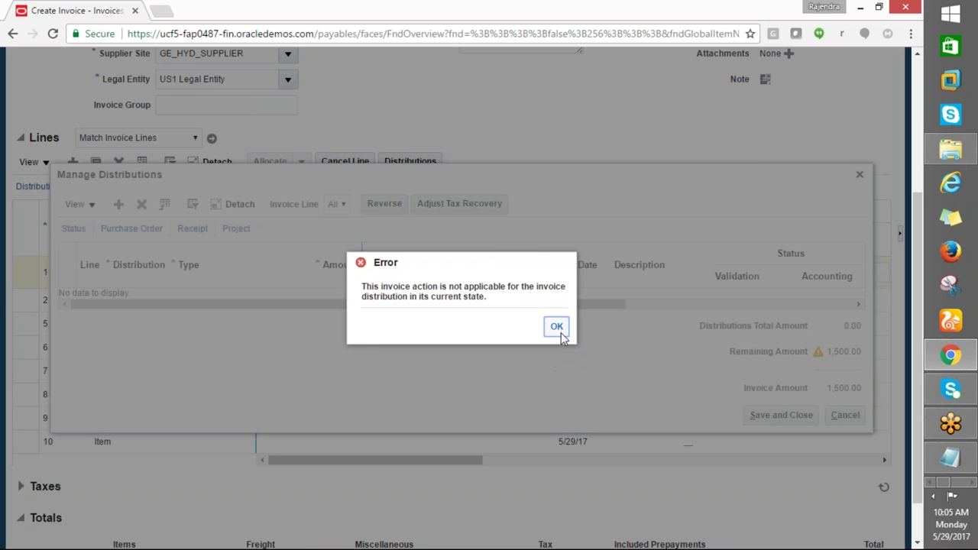
left_click(557, 326)
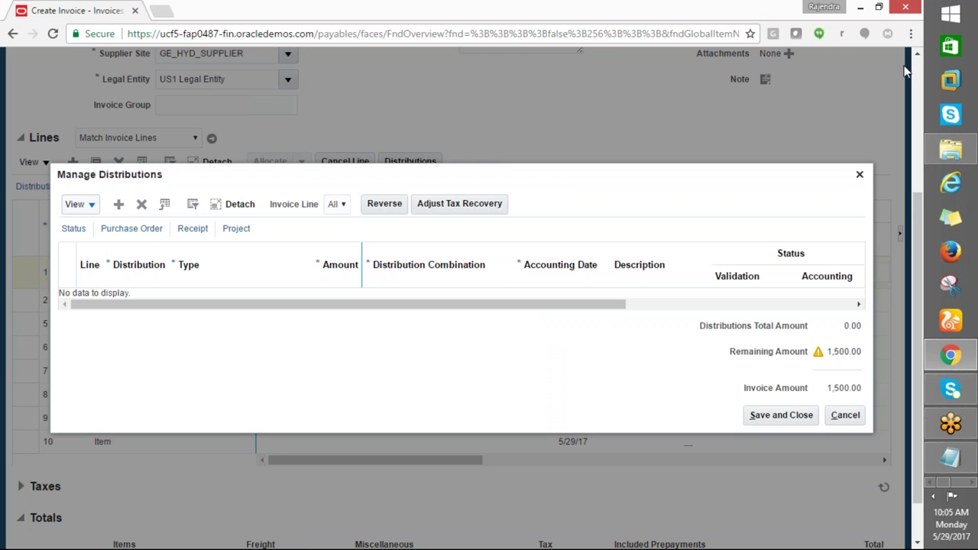